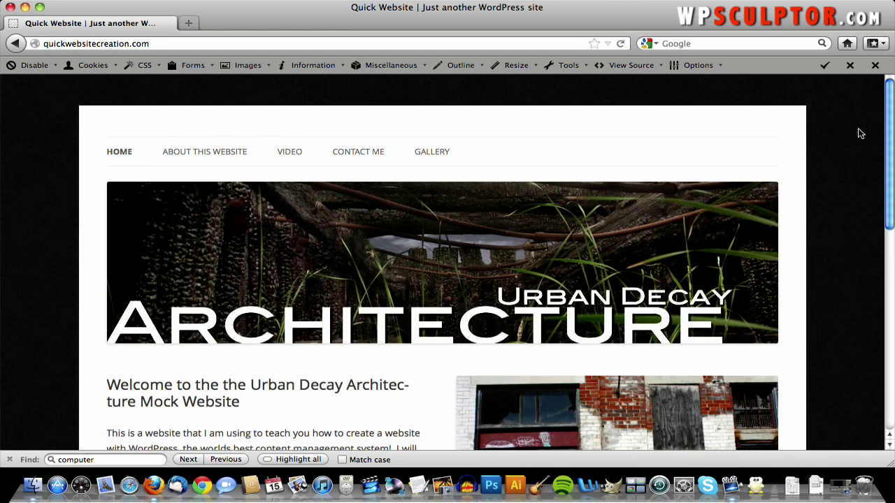
- Scroll the current page, then open the About This Website page and scroll through it
scroll(860, 133, down, 1)
scroll(860, 134, up, 1)
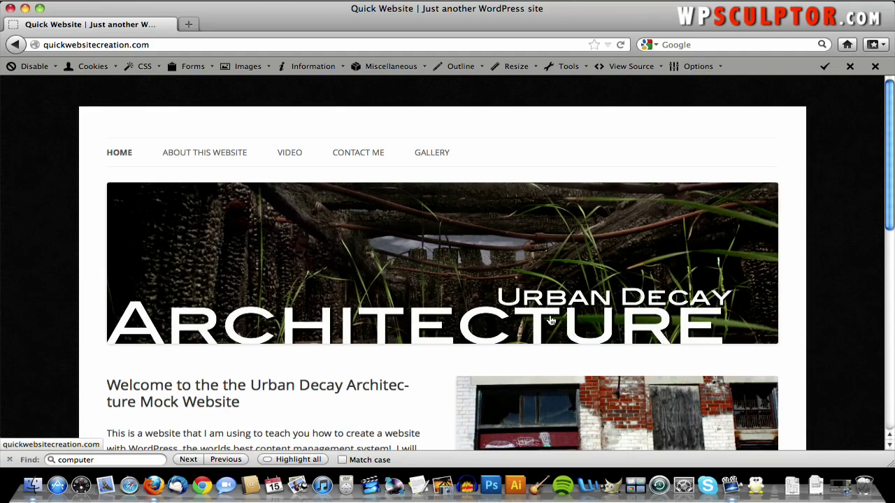
scroll(566, 324, down, 4)
scroll(567, 323, down, 7)
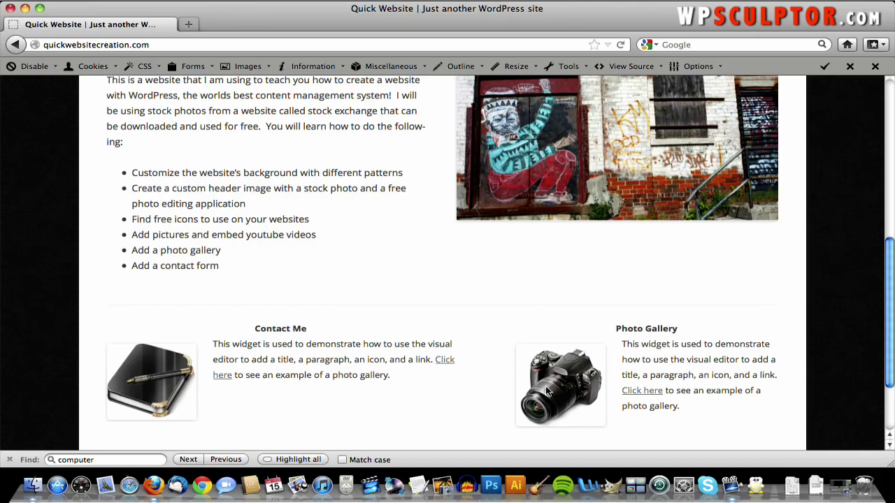
scroll(482, 377, up, 1)
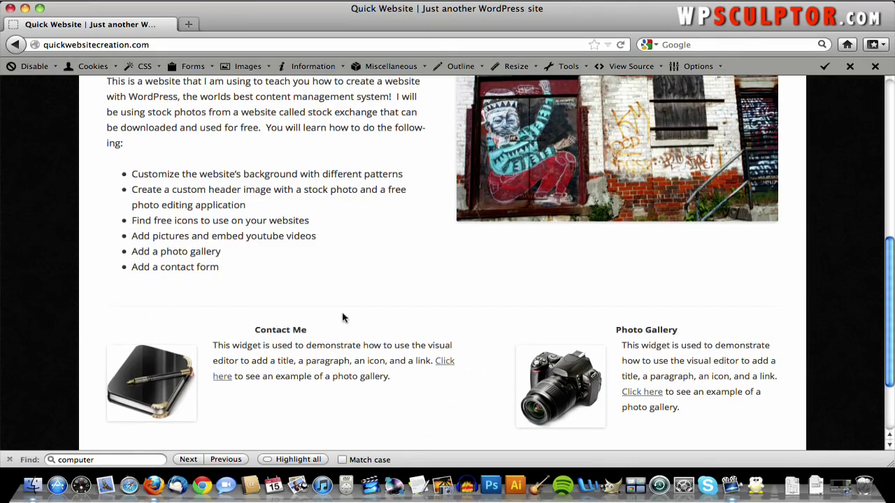
scroll(645, 309, up, 5)
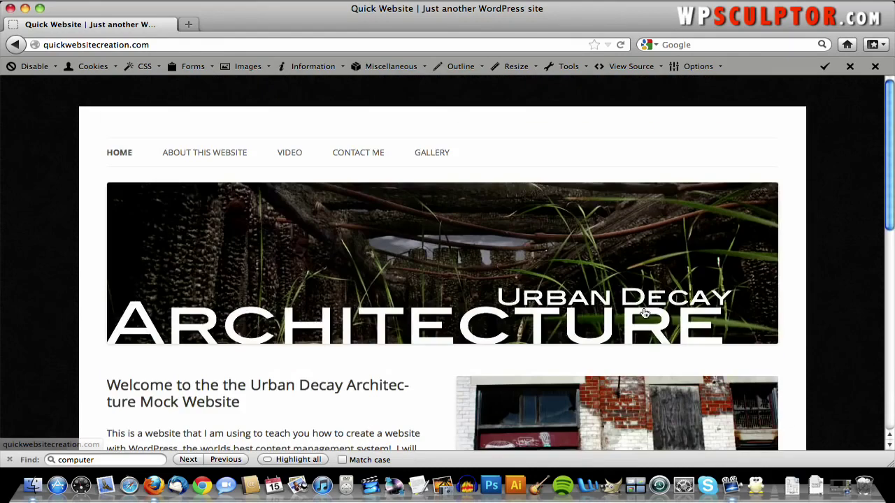
click(204, 152)
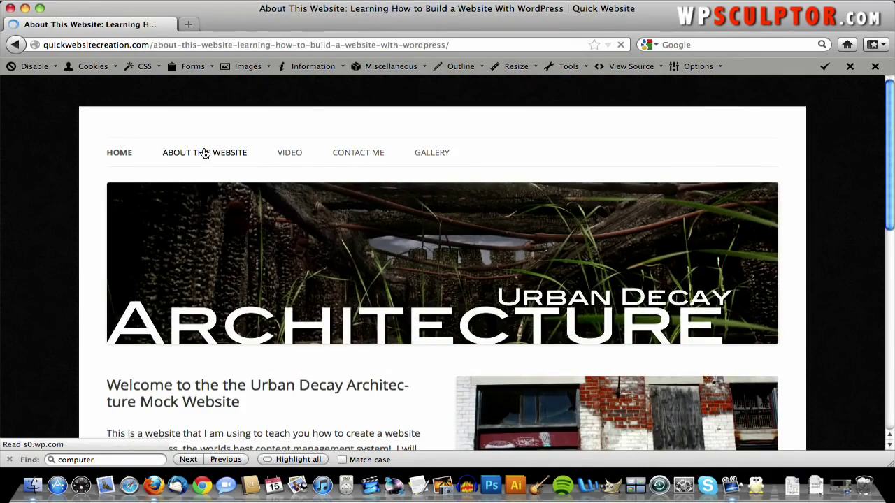
scroll(217, 209, down, 3)
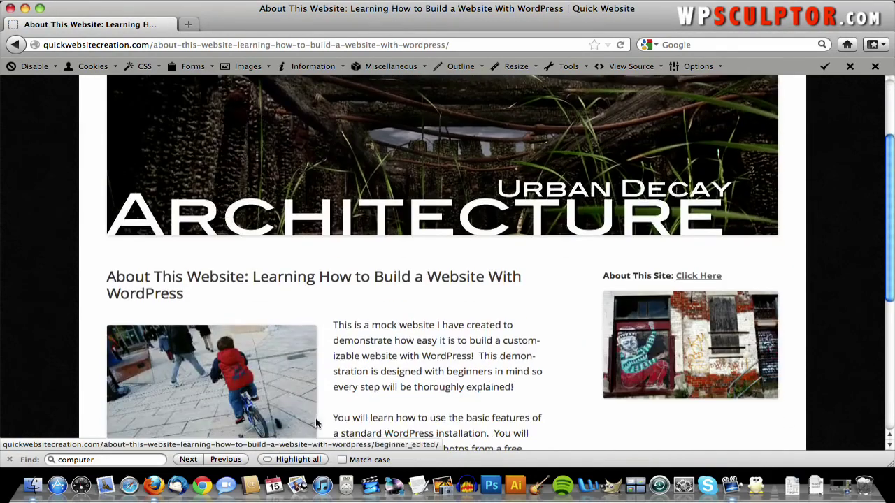
scroll(403, 369, down, 3)
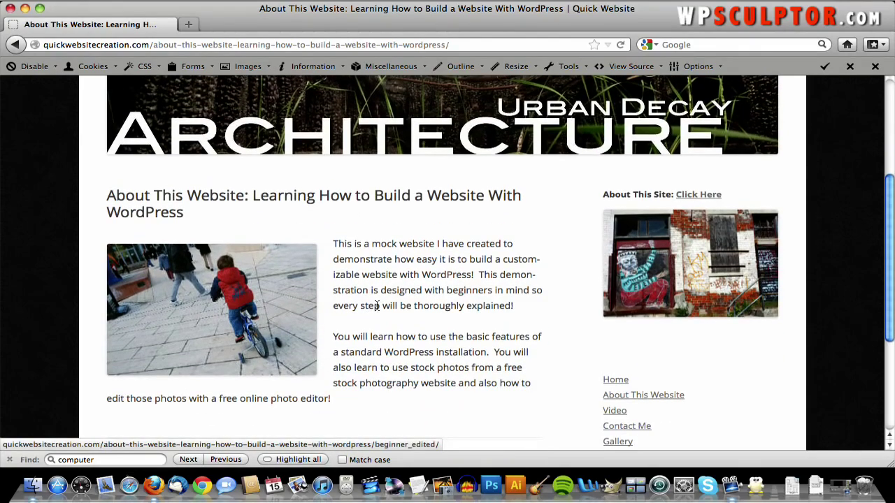
scroll(421, 253, up, 5)
- Open the Video page and scroll through its content
click(293, 152)
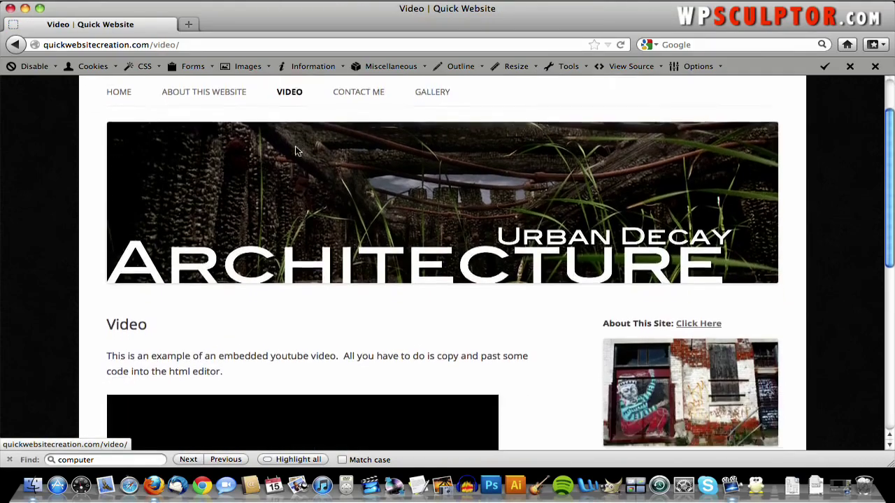
scroll(293, 150, down, 5)
scroll(539, 251, down, 2)
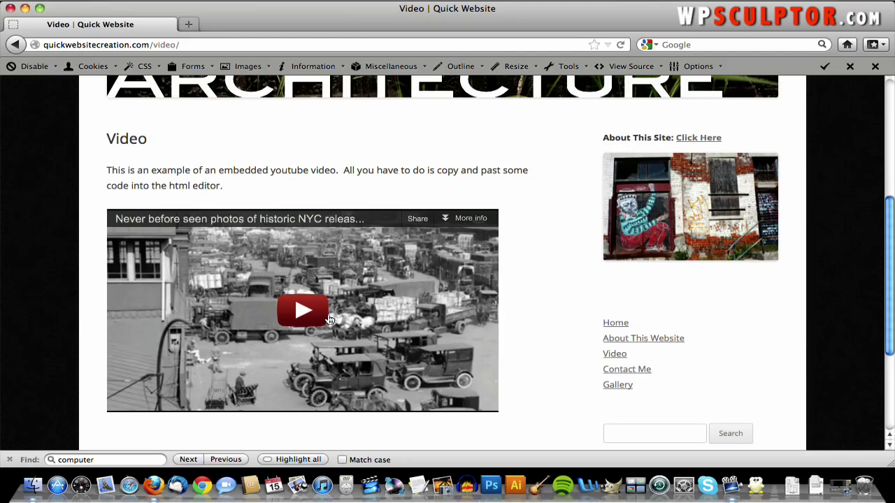
scroll(495, 309, up, 3)
scroll(495, 314, up, 3)
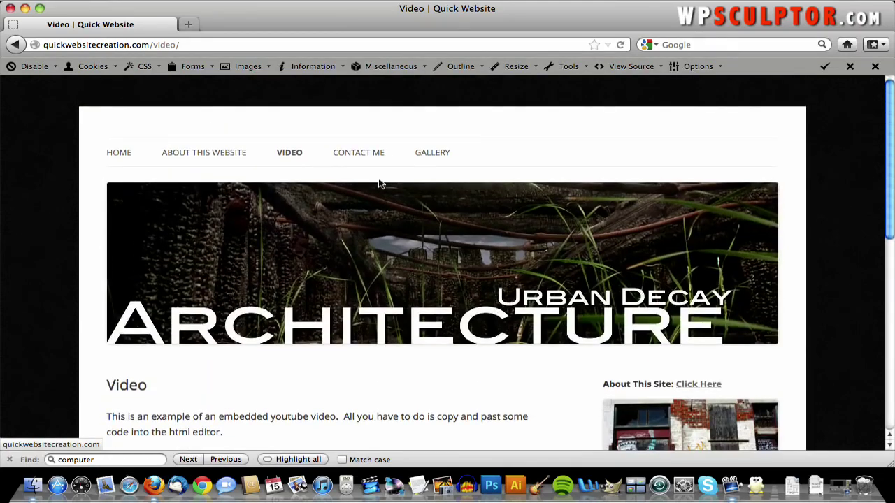
- Open the Contact Me page and scroll through its contact form
click(361, 155)
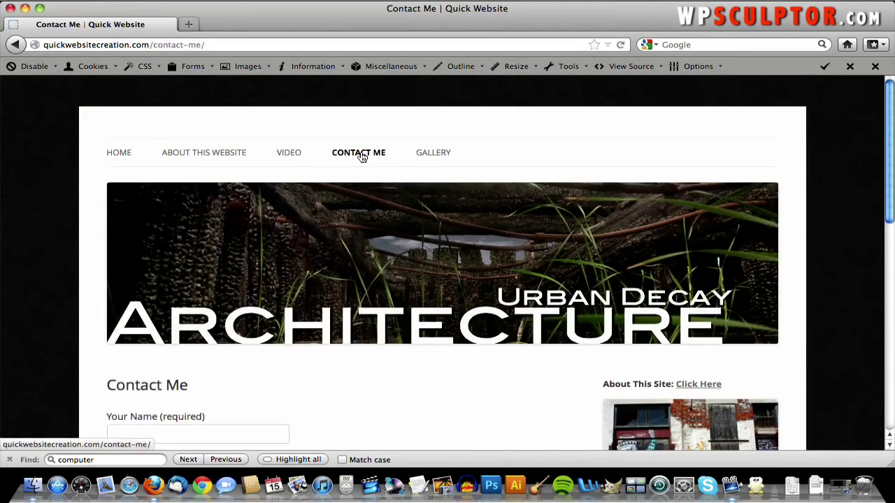
scroll(355, 266, down, 3)
scroll(355, 271, down, 2)
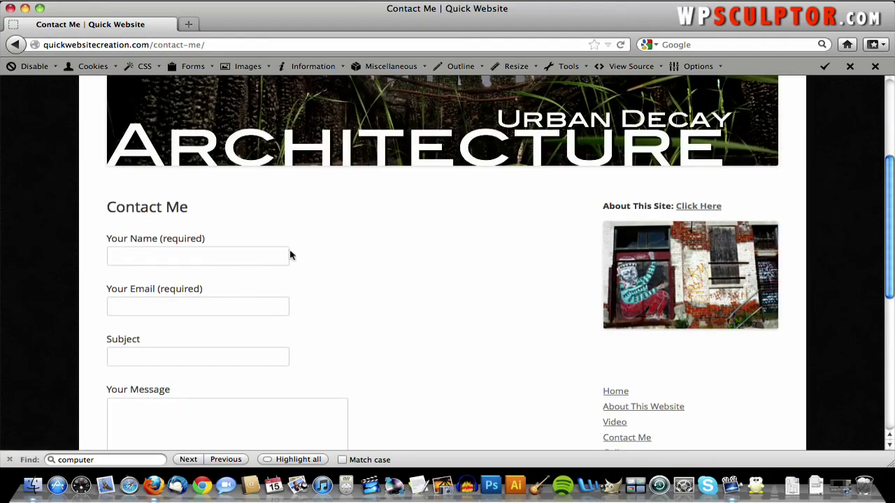
scroll(361, 313, down, 7)
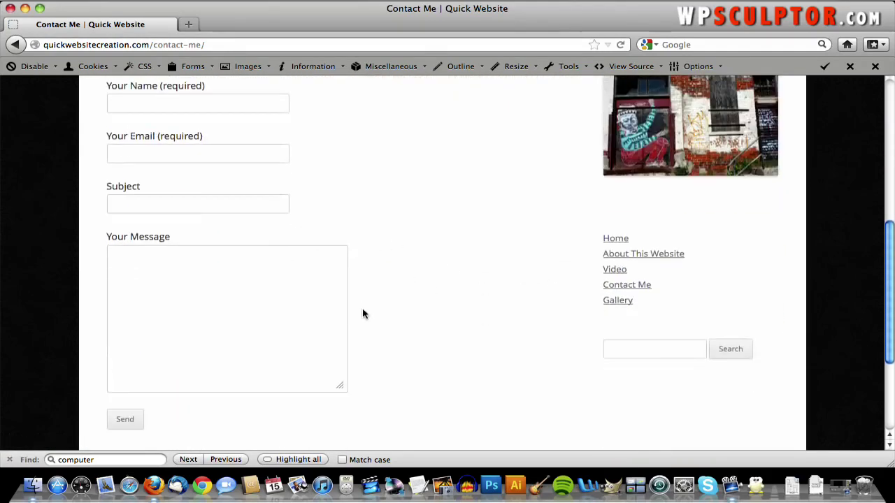
scroll(293, 322, up, 5)
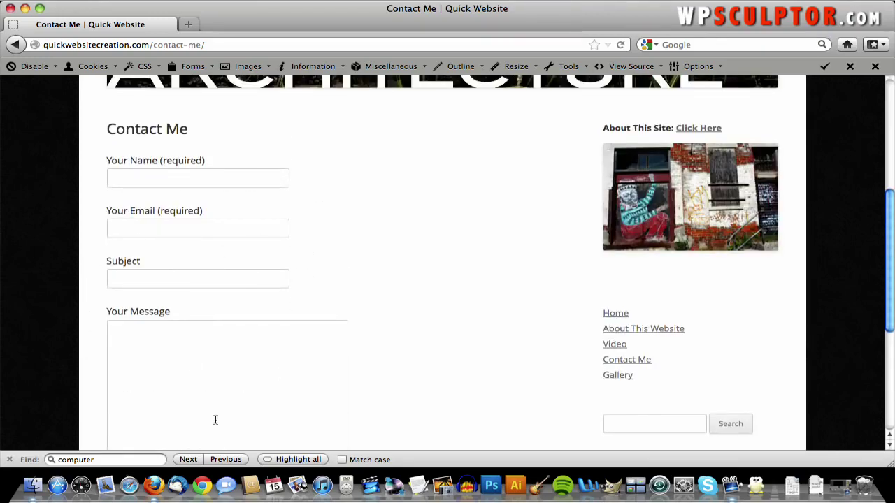
scroll(403, 346, up, 6)
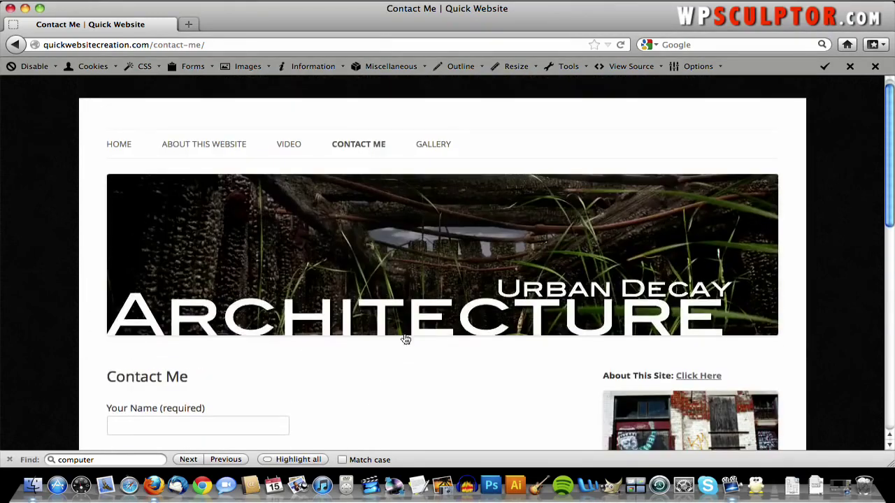
- On the Gallery page, enlarge the first photo, advance through three more, then close the viewer
click(448, 144)
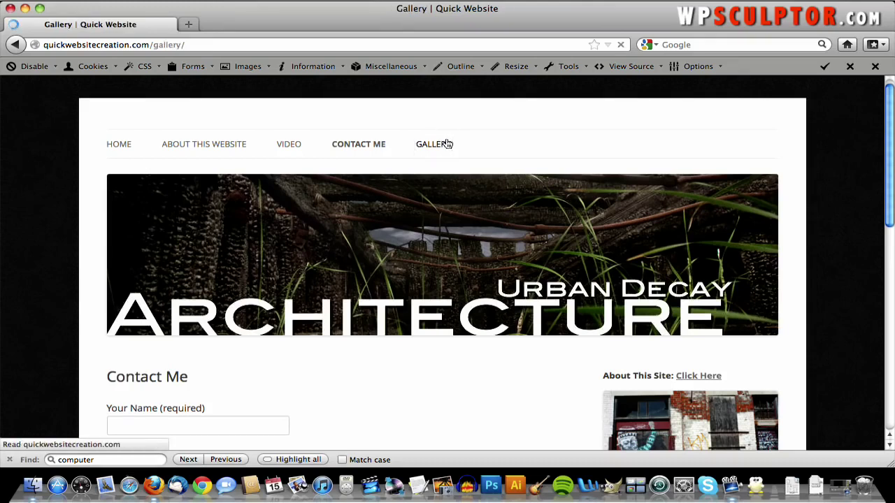
scroll(432, 238, down, 2)
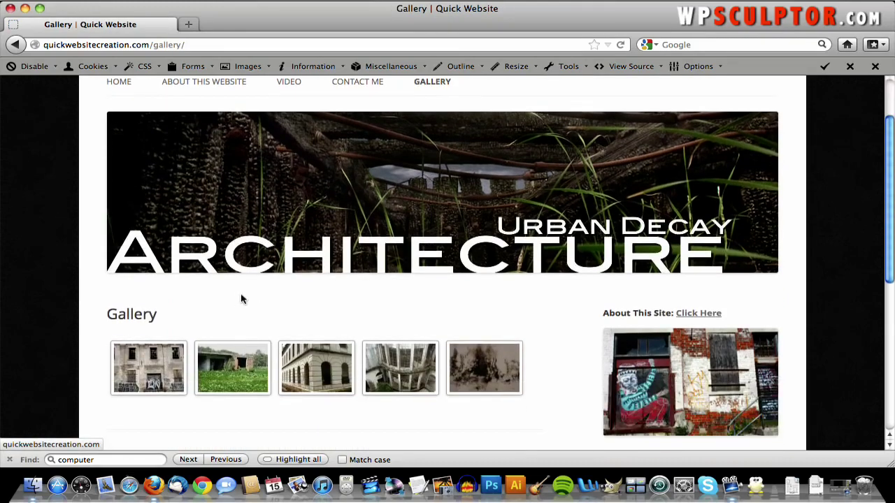
click(145, 359)
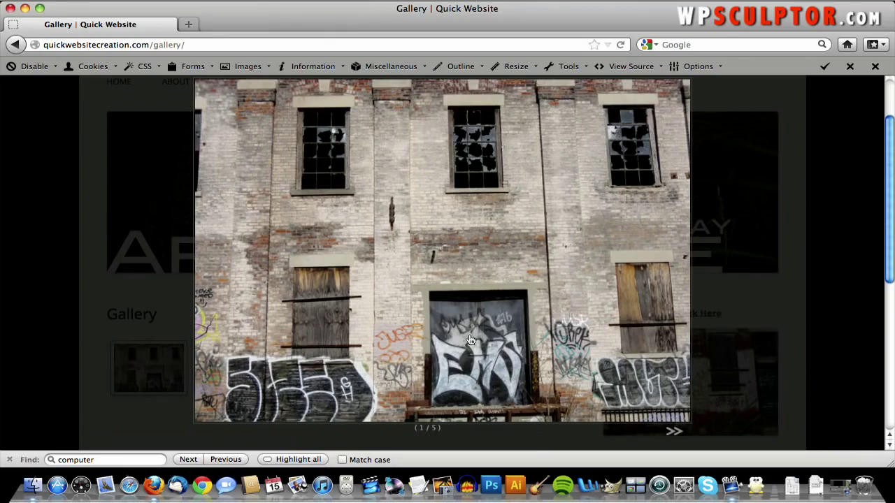
click(675, 432)
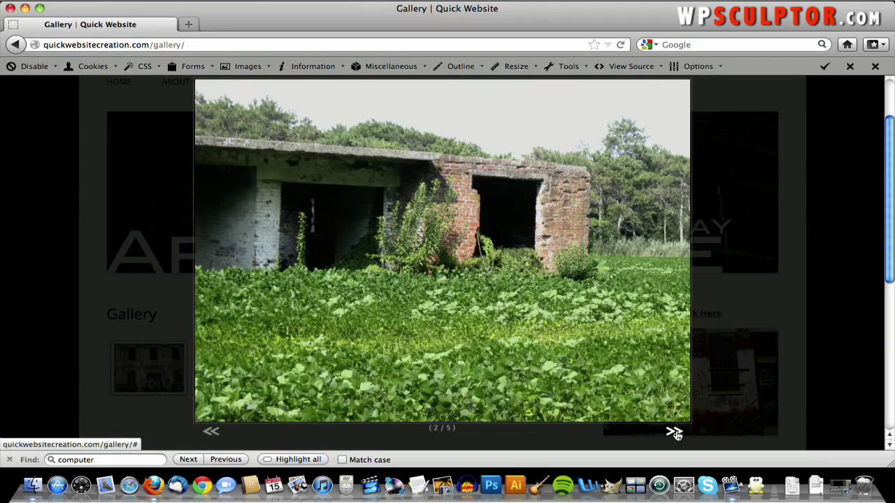
click(675, 432)
click(675, 434)
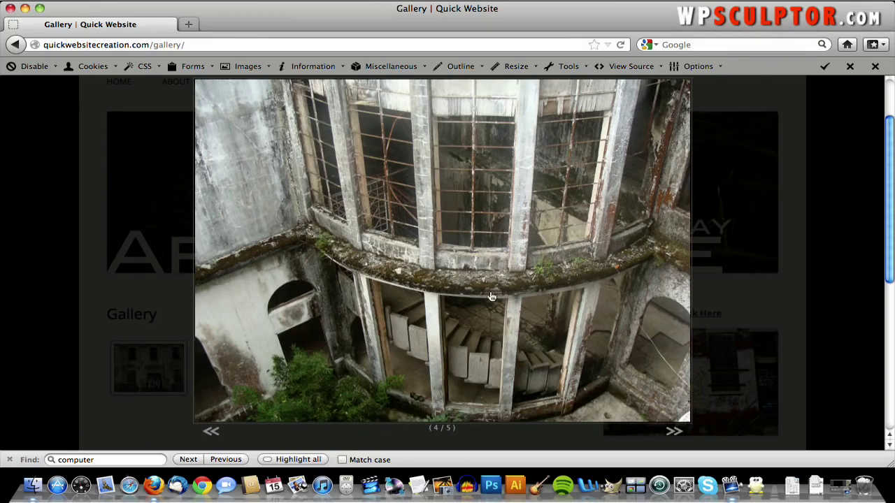
click(522, 316)
- Scroll down and back up through the Gallery page thumbnails
scroll(522, 316, down, 3)
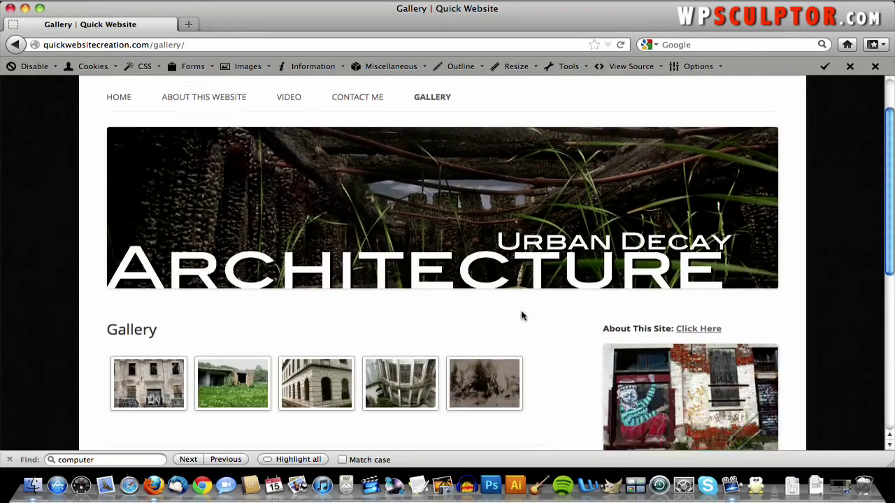
scroll(577, 295, down, 4)
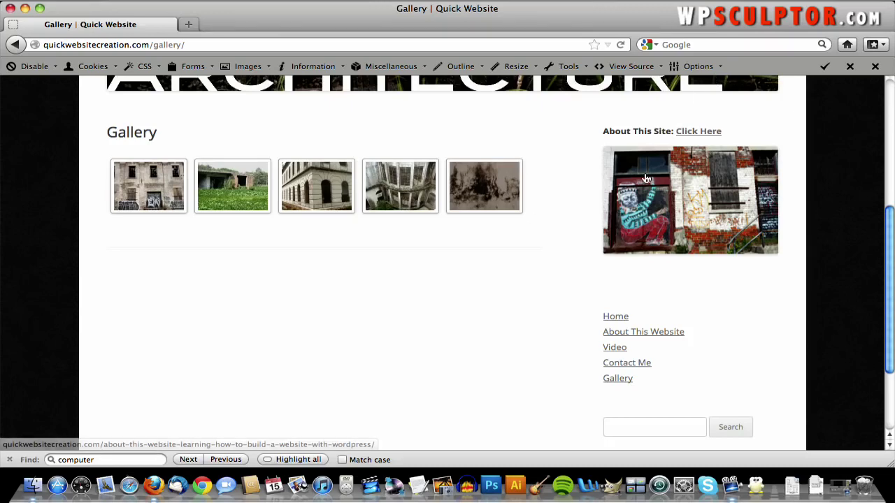
scroll(585, 239, down, 1)
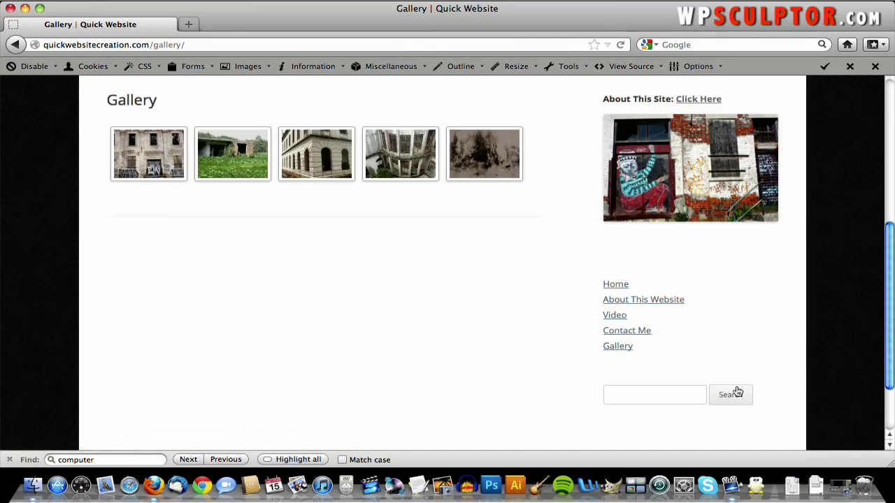
scroll(619, 386, up, 10)
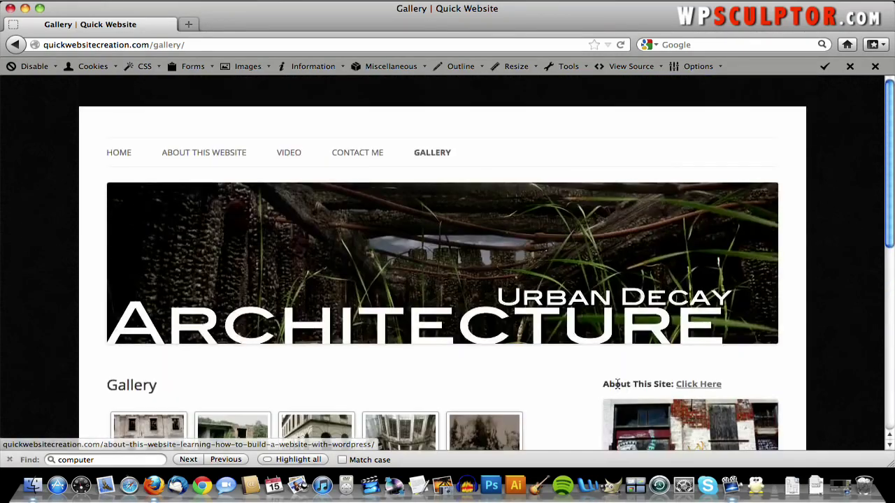
scroll(556, 332, down, 10)
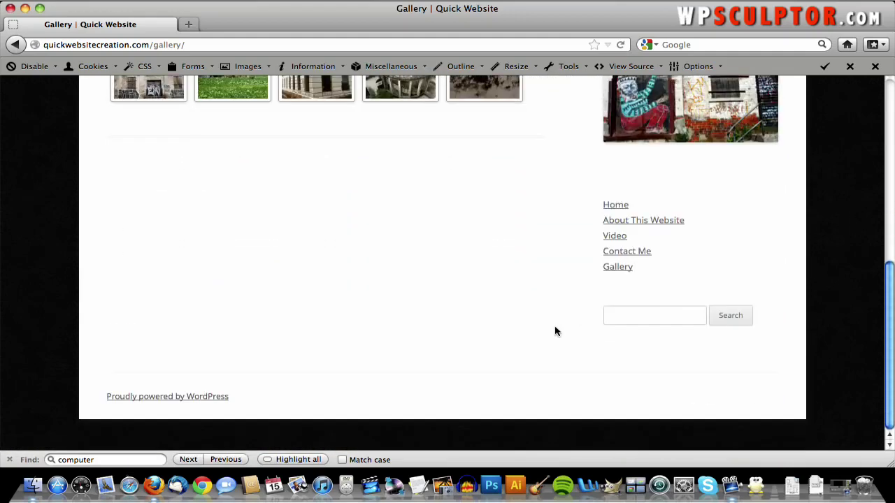
scroll(555, 331, up, 10)
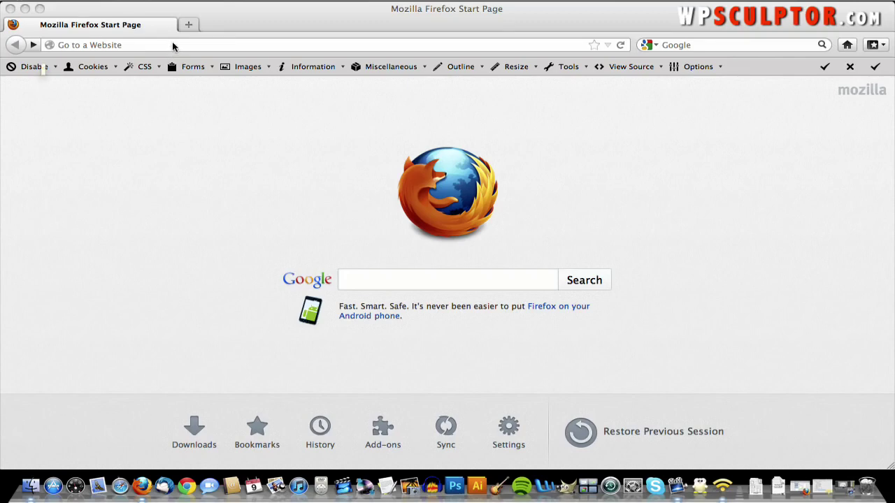
- Go to hostgator.com, view the web hosting plans, and order the Baby Plan
click(173, 45)
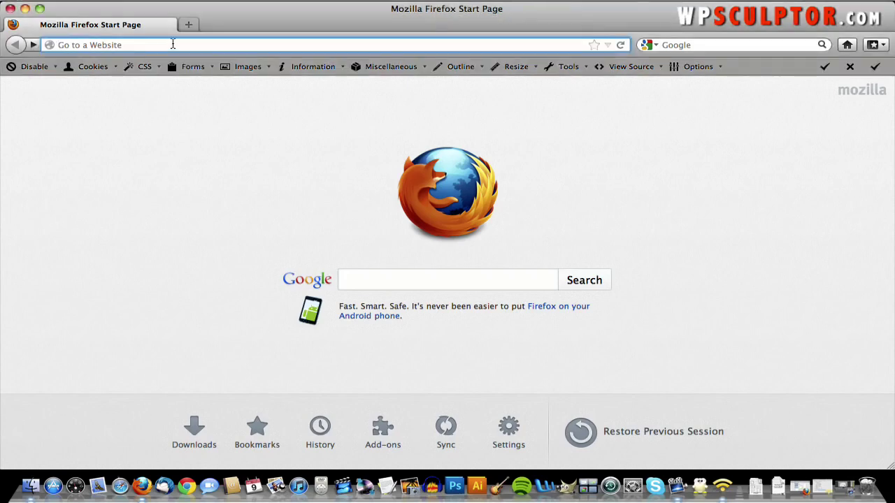
text(hostgator.com)
key(Return)
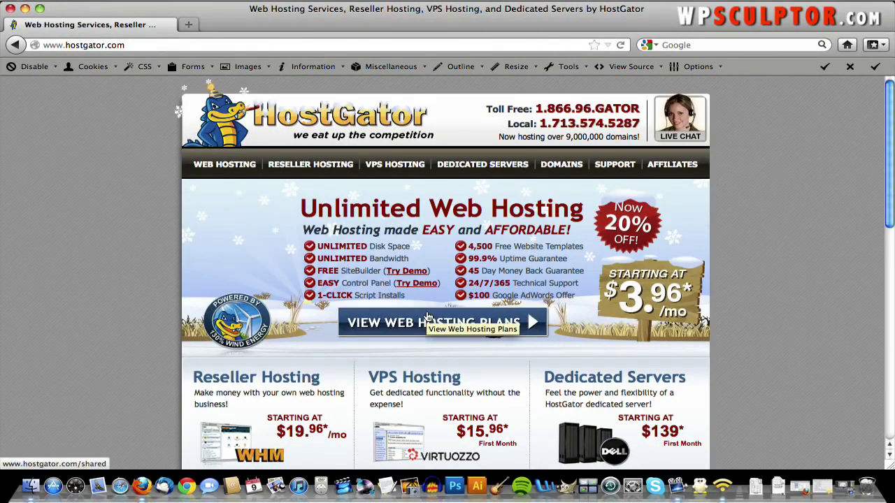
click(428, 318)
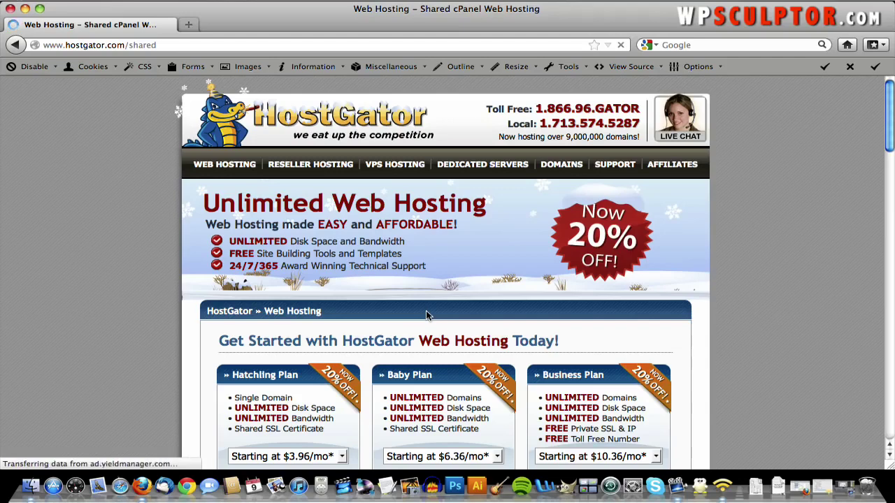
scroll(427, 316, down, 5)
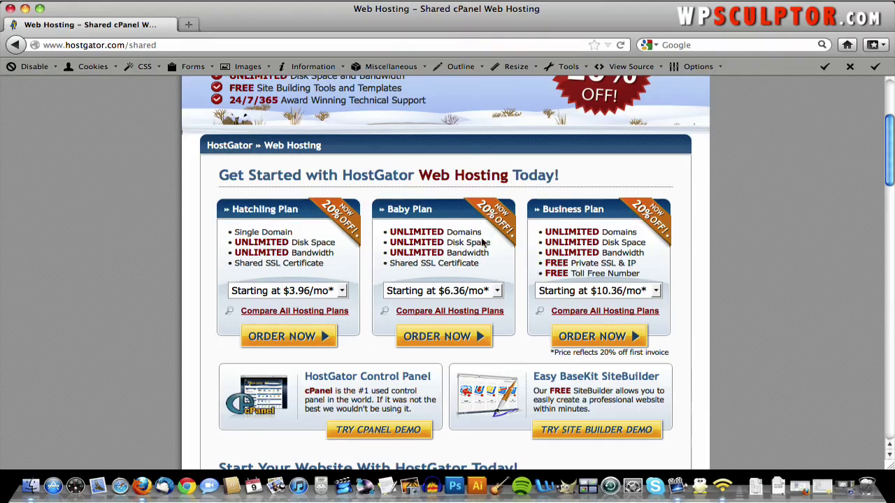
click(455, 342)
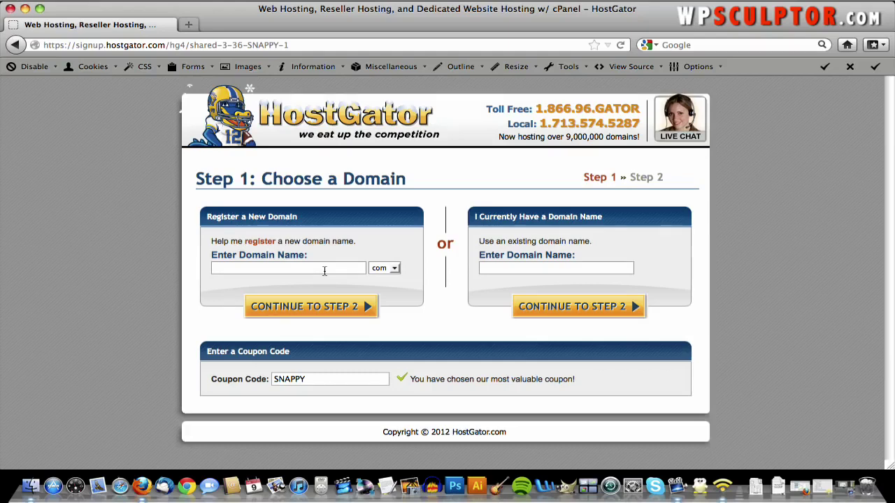
- Enter quickwebsitecreations as the new domain name, keeping the .com extension
text(qu)
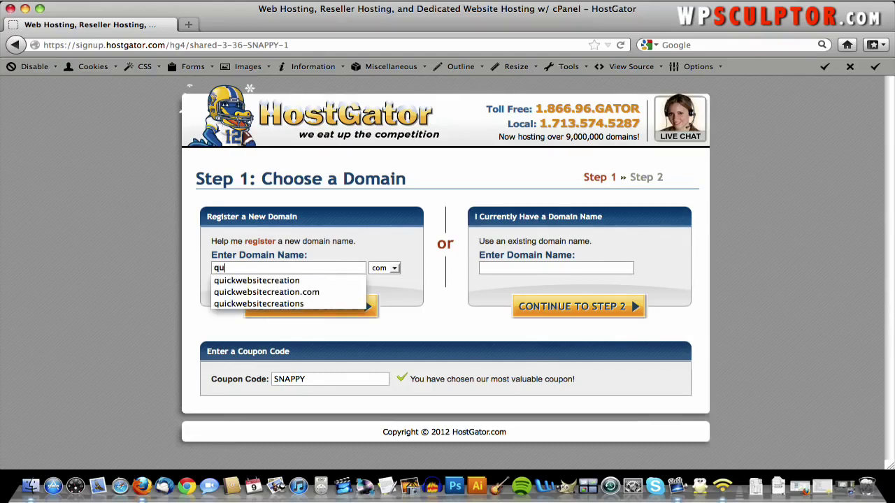
text(ickwebsitecreations)
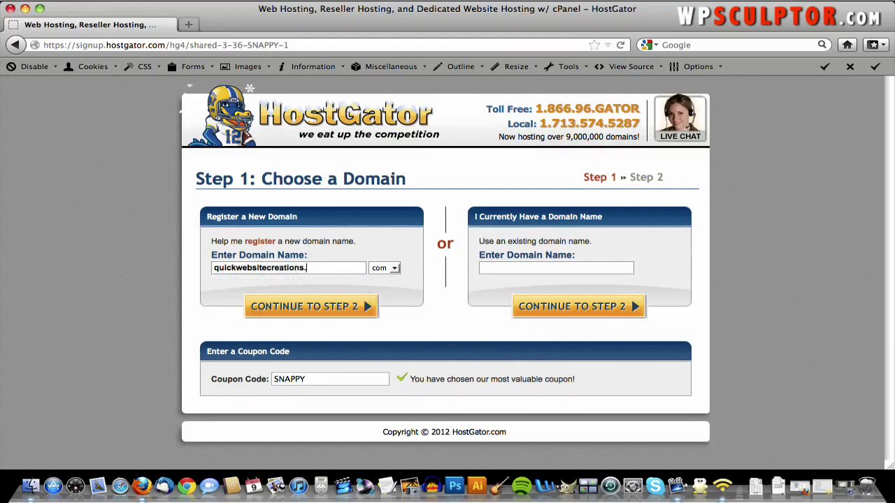
click(404, 269)
click(394, 268)
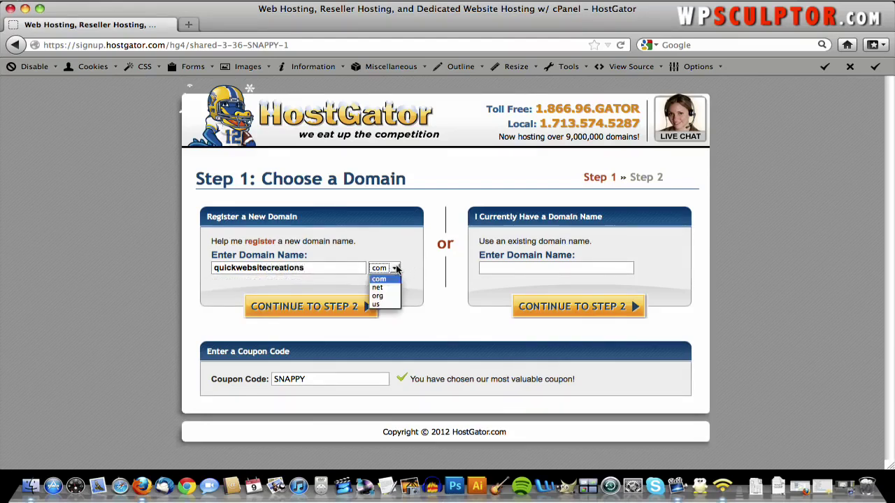
click(393, 270)
click(393, 270)
click(391, 280)
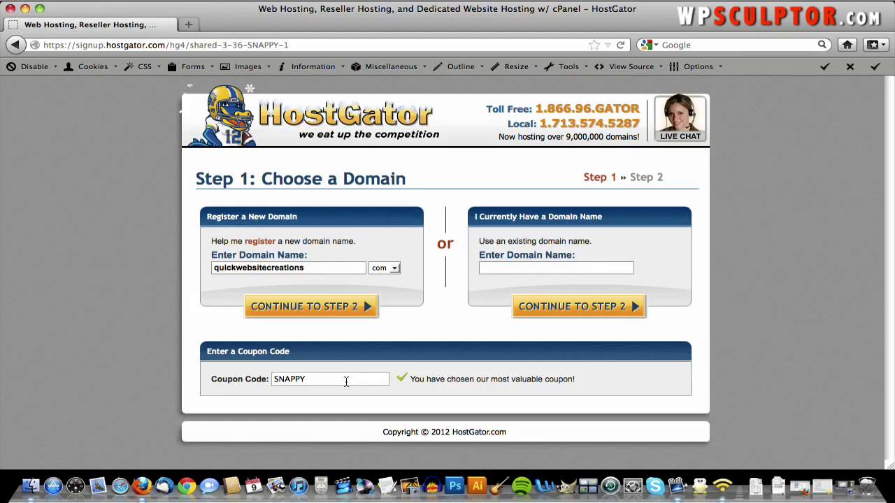
- Overwrite the SNAPPY coupon with wpsculptor1cent, correcting an interim wpsculptor25 entry
double_click(346, 380)
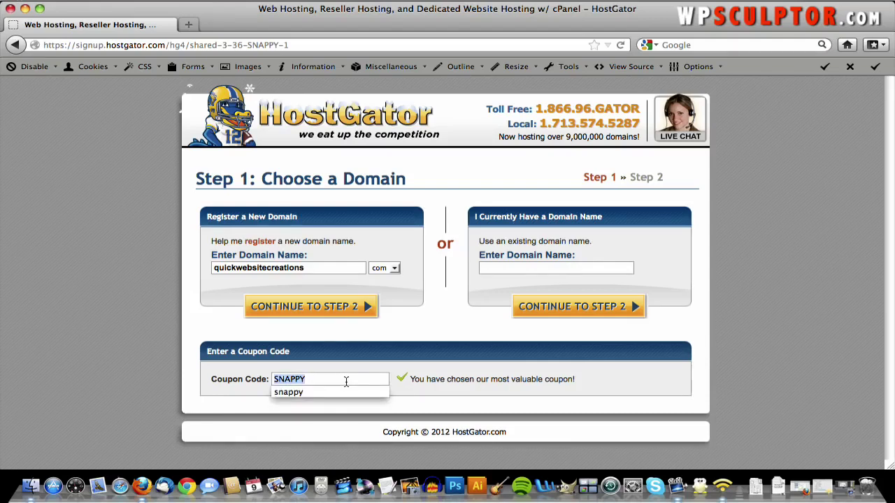
text(w)
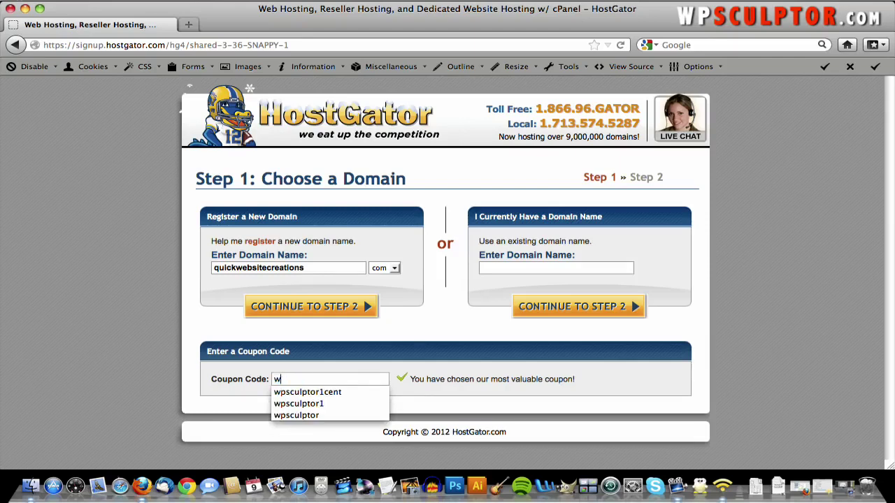
text(psculptor1cent)
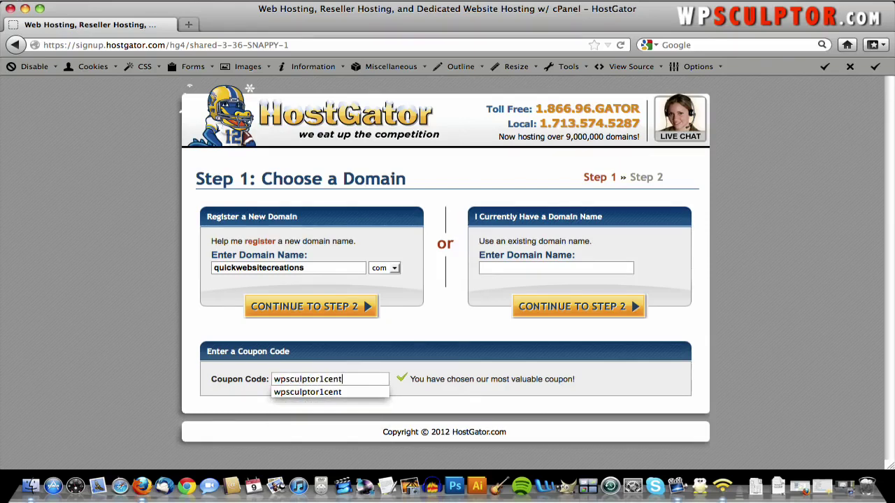
click(392, 372)
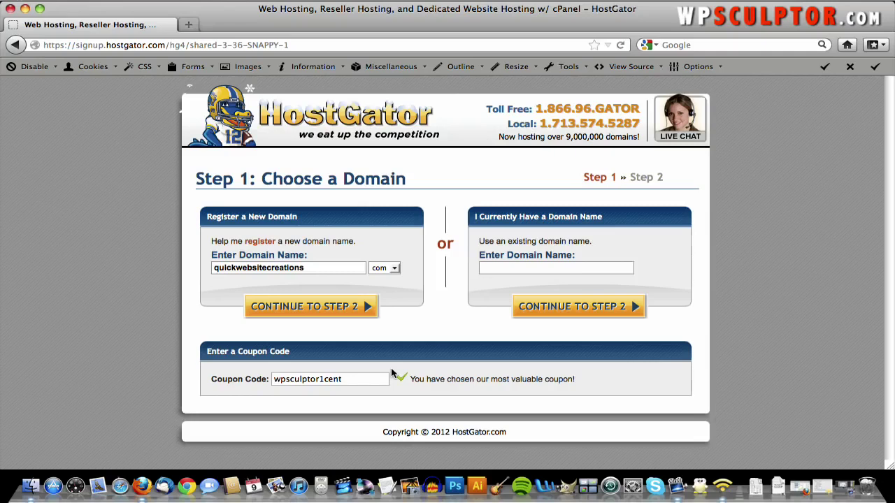
double_click(347, 380)
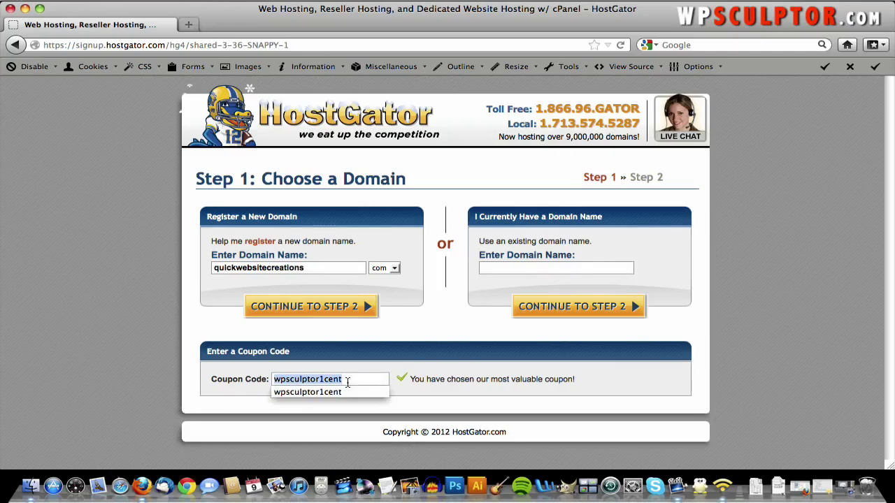
text(wpscu)
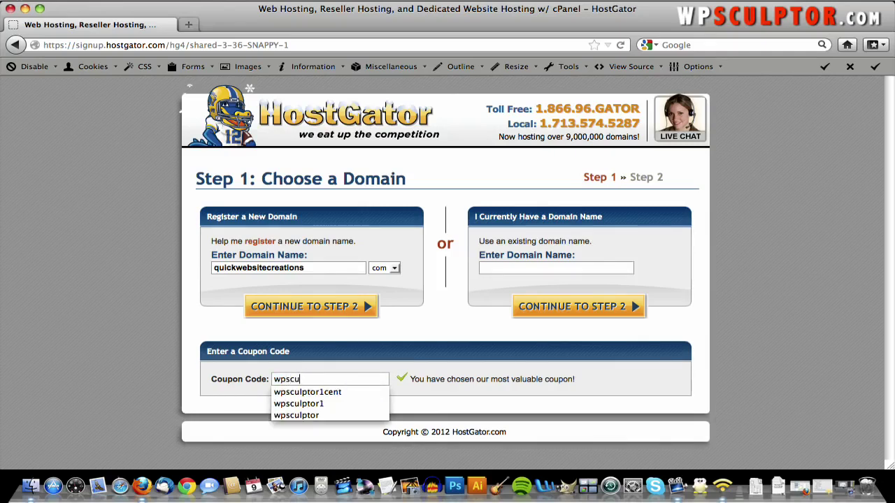
text(lptor25)
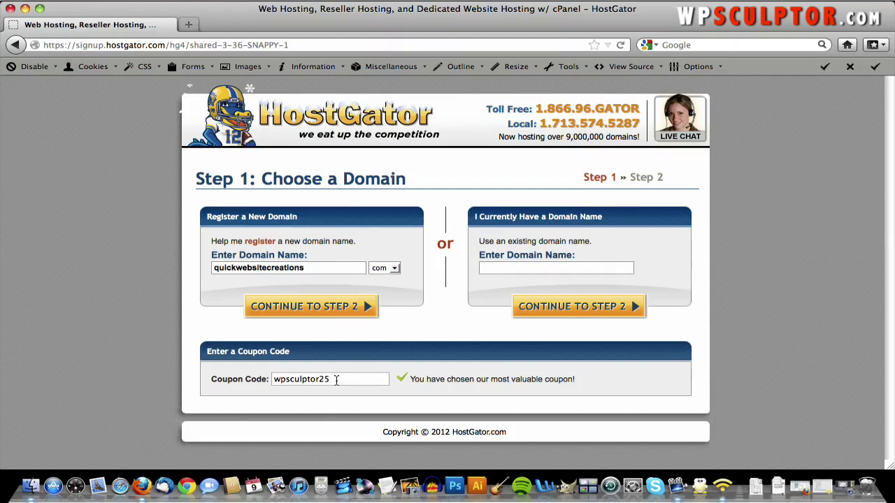
click(337, 380)
key(BackSpace)
key(BackSpace)
text(1cent)
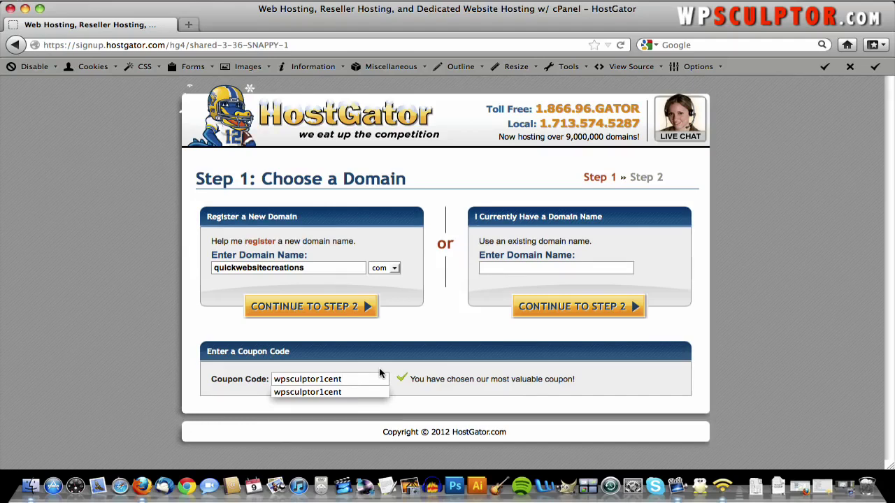
click(397, 333)
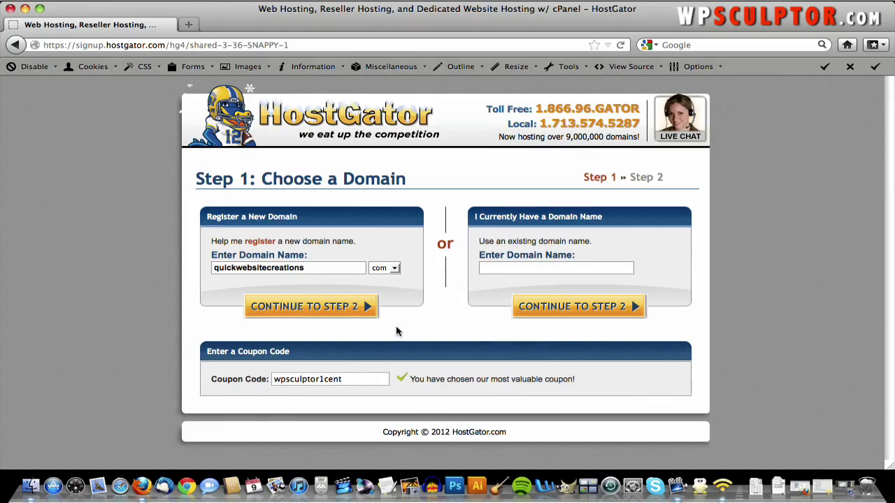
- Continue to Step 2 billing, keep the Baby package, and choose a 1 Month billing cycle
click(328, 310)
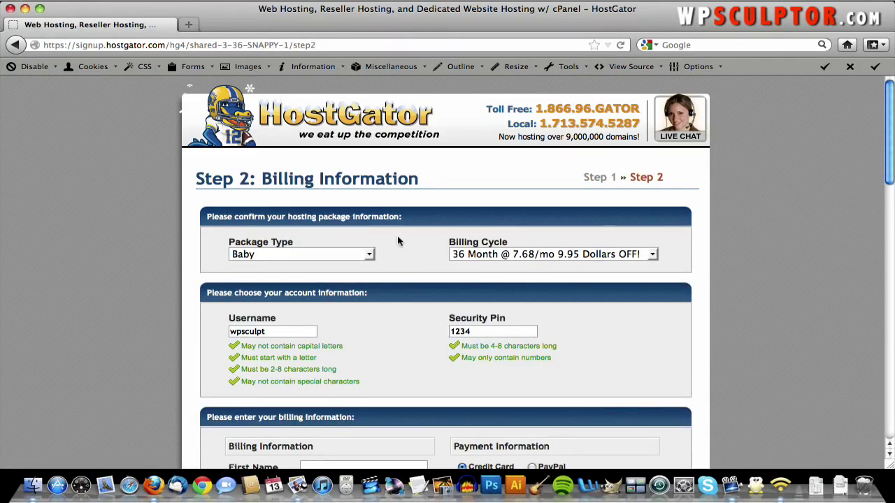
click(342, 255)
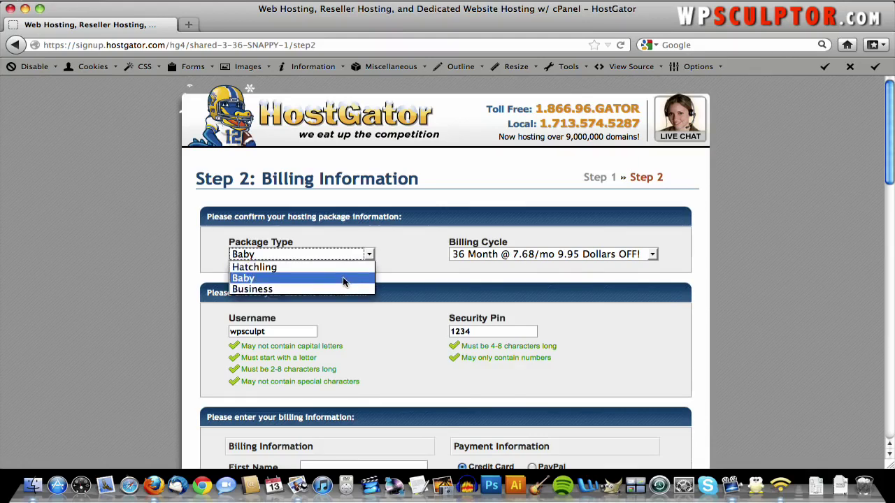
click(343, 277)
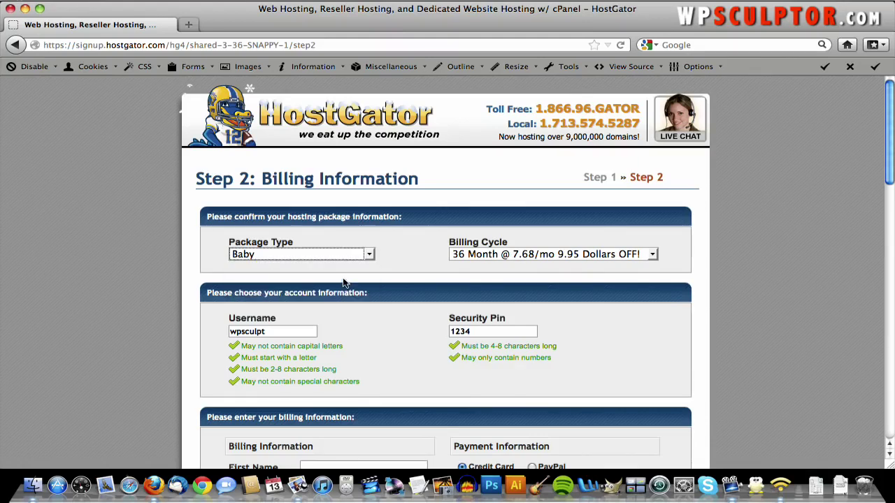
click(582, 254)
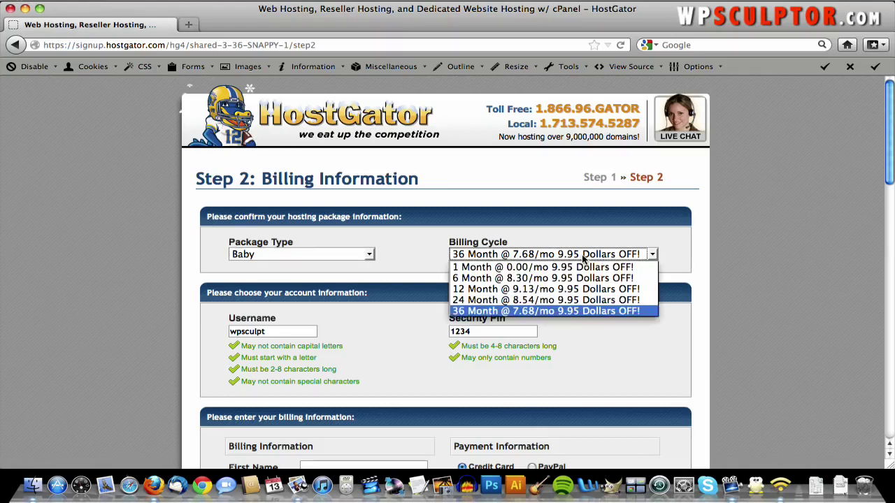
click(578, 267)
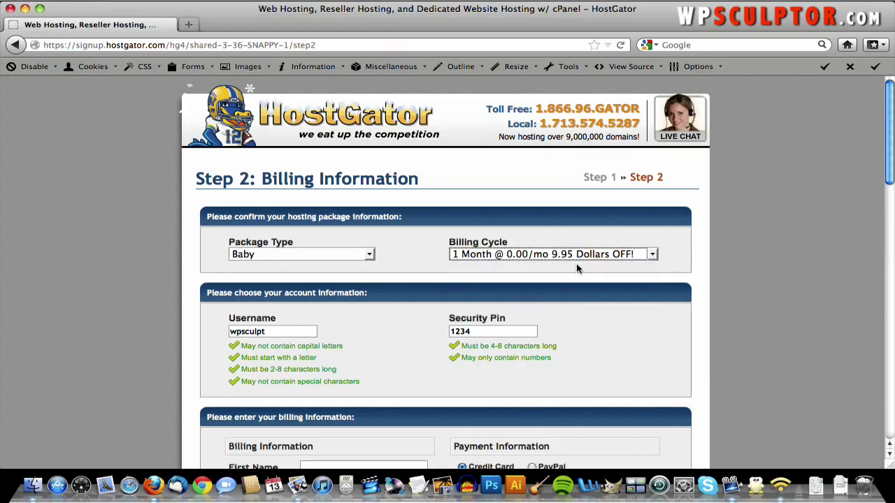
click(538, 242)
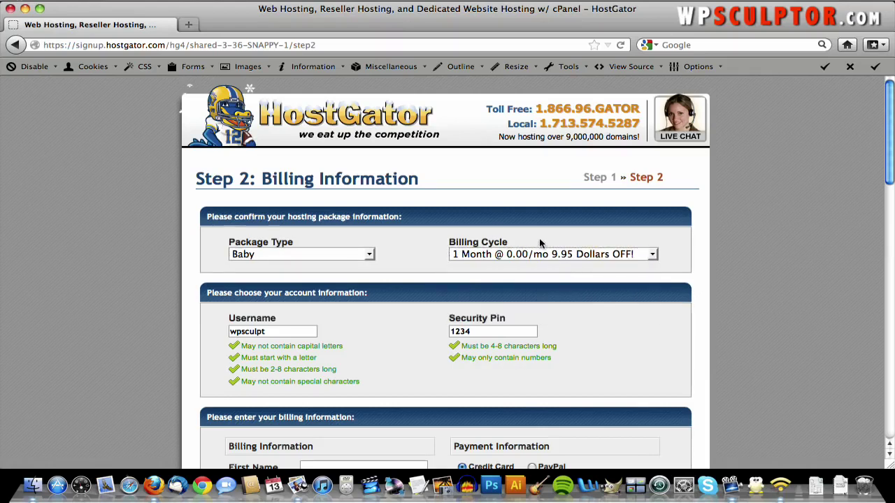
scroll(386, 283, down, 2)
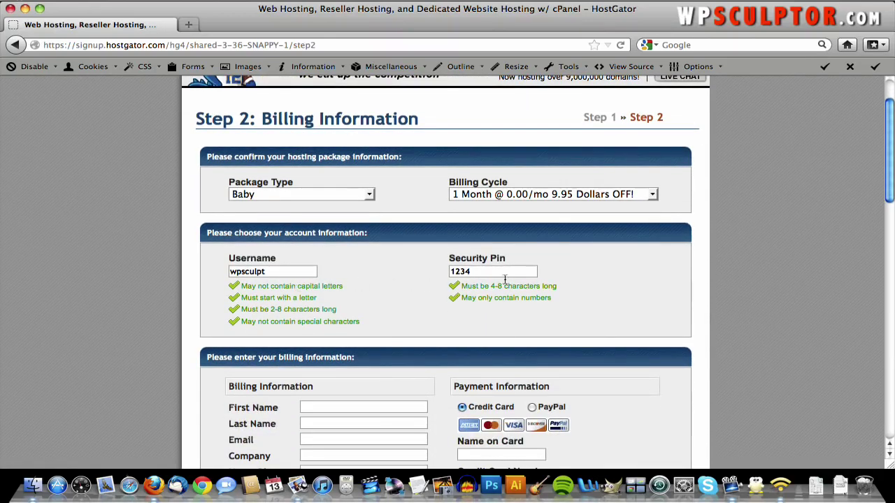
scroll(402, 302, down, 5)
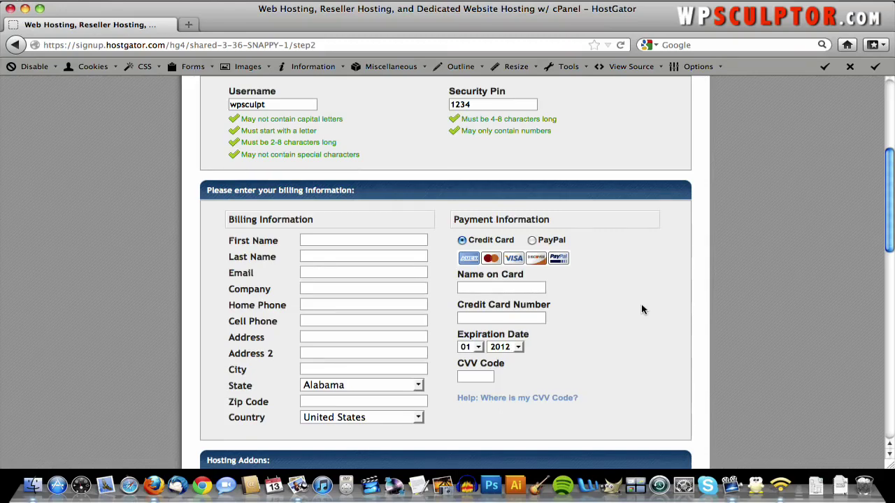
- Uncheck the Add SiteLock option under Hosting Addons
scroll(641, 304, down, 3)
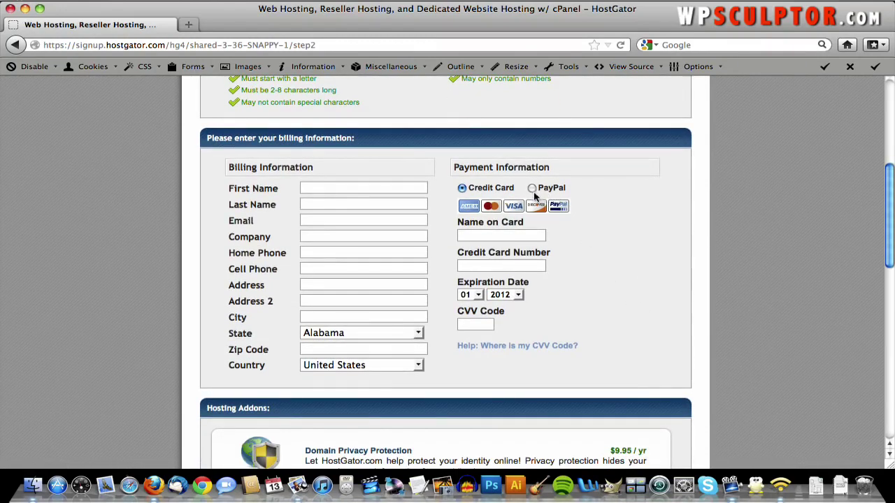
scroll(538, 293, down, 8)
scroll(539, 293, down, 4)
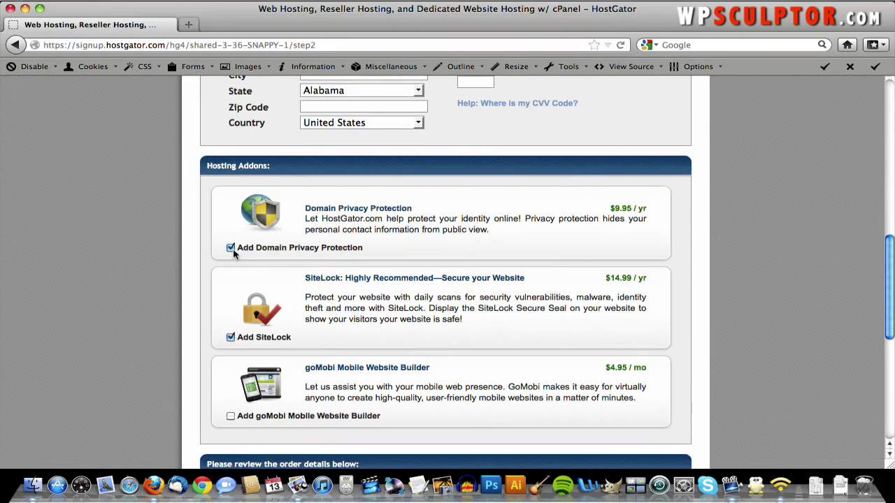
click(231, 337)
- Accept the terms and conditions and submit the $15.01 order with Create Account
scroll(460, 246, down, 10)
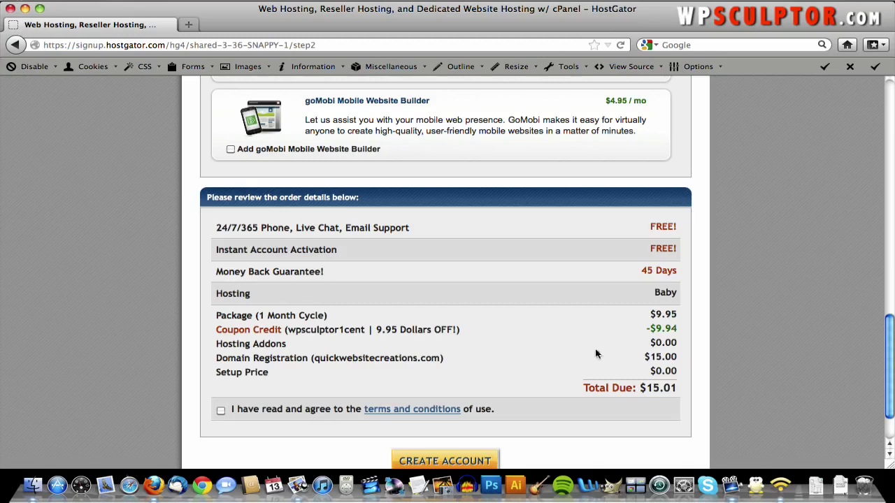
scroll(387, 407, down, 2)
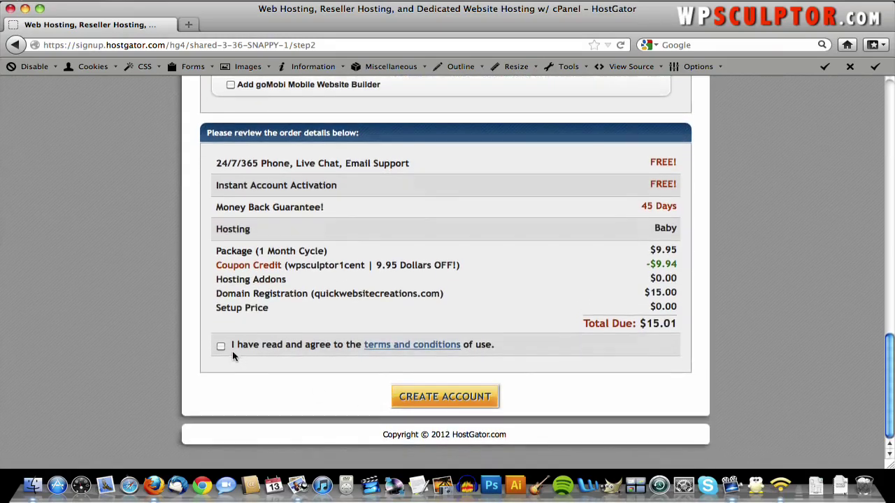
click(221, 347)
click(444, 396)
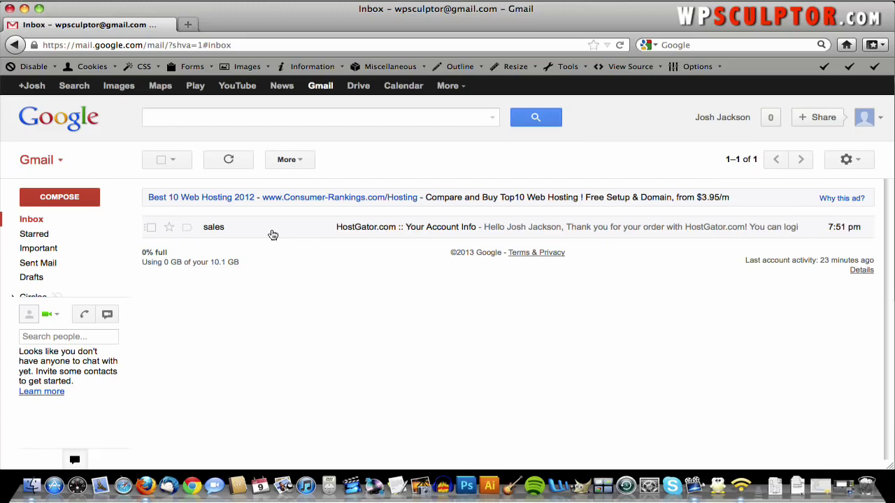
- Copy the account username from the HostGator email into the cPanel login Username field
click(272, 231)
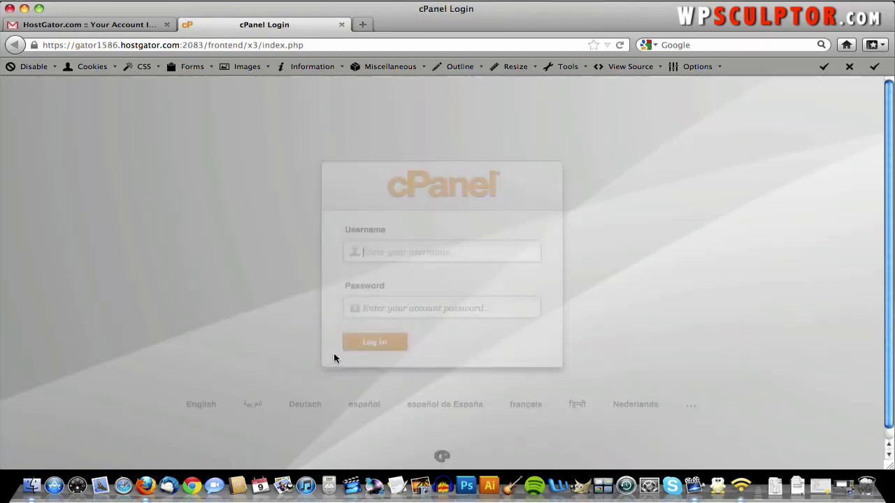
click(126, 25)
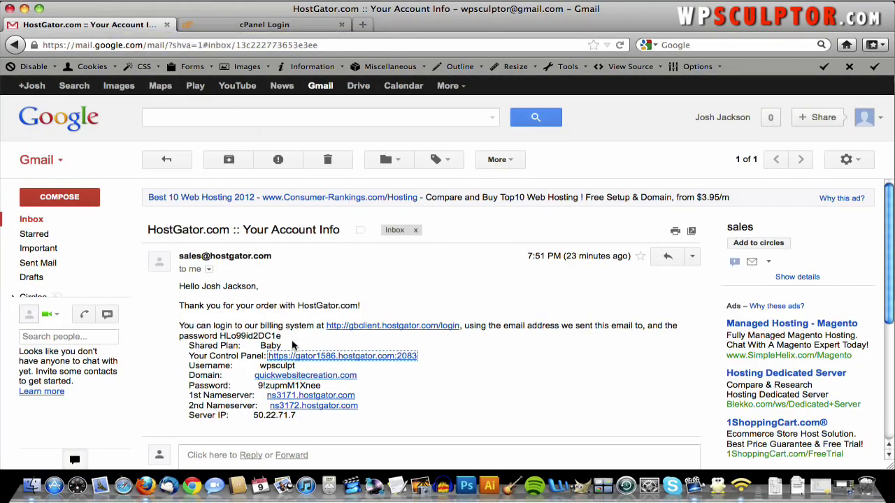
double_click(289, 367)
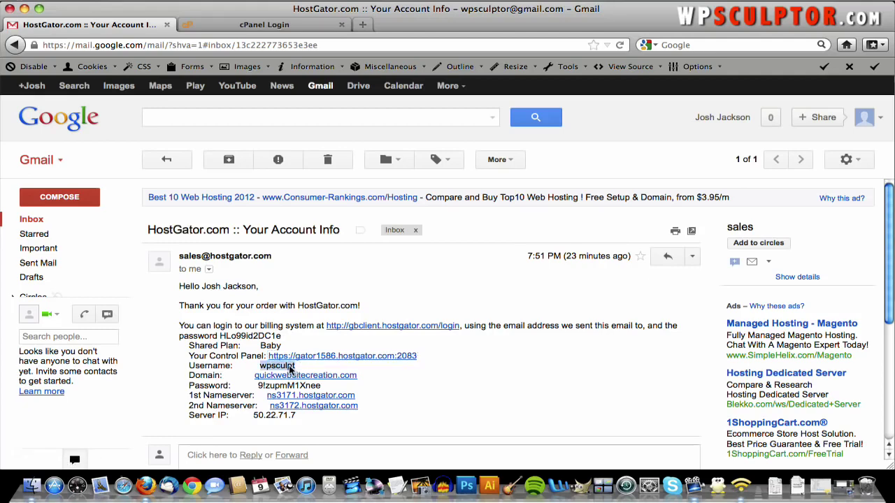
right_click(291, 367)
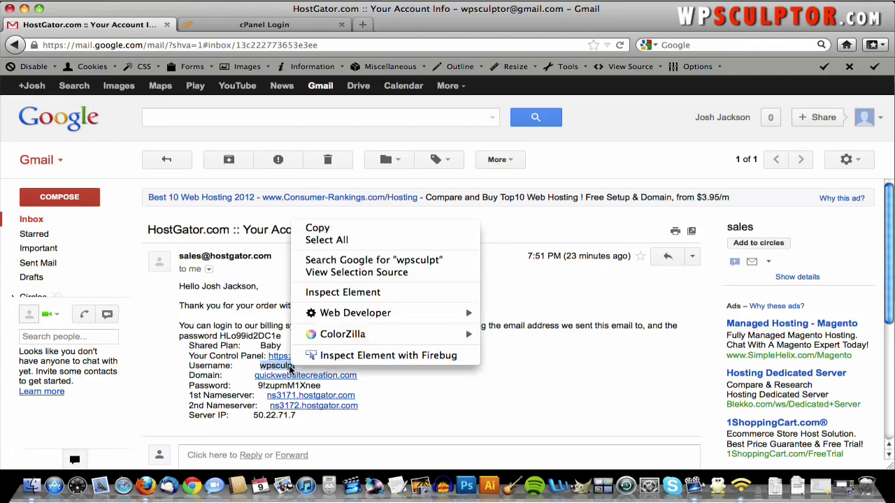
click(334, 227)
click(301, 27)
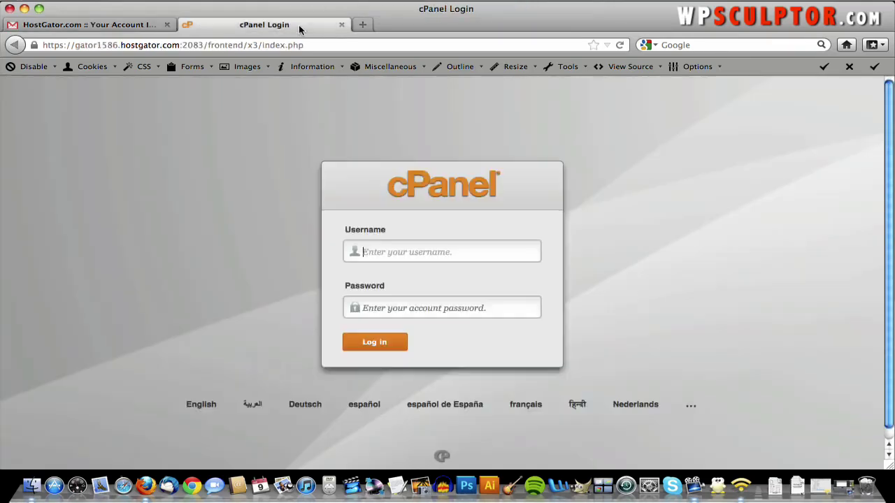
right_click(383, 255)
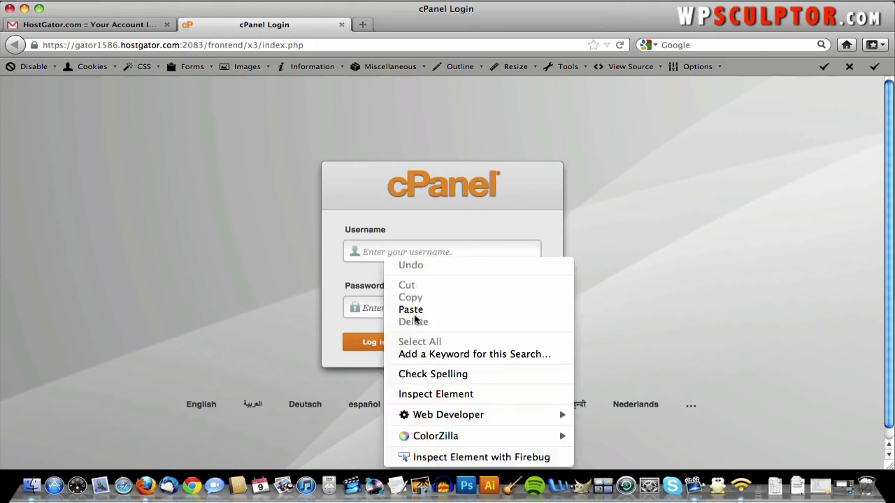
click(410, 308)
- Copy the control panel password from the email into the Password field and log in
click(124, 26)
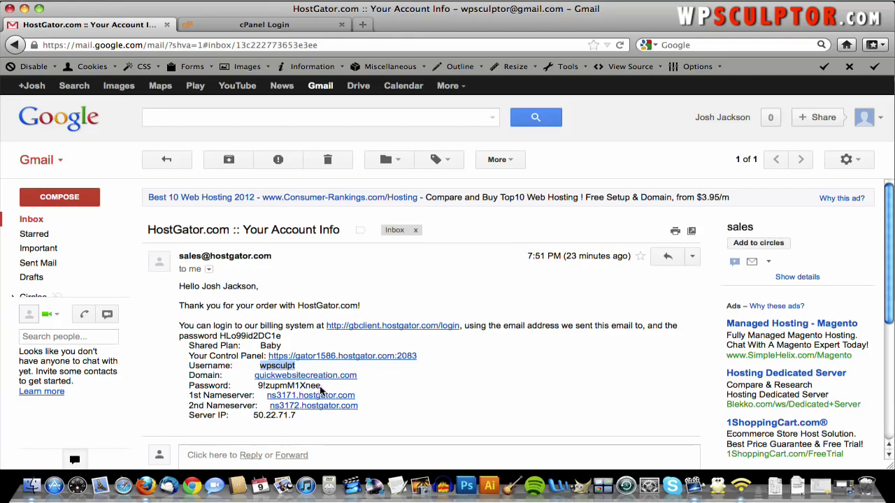
drag(321, 386, 258, 389)
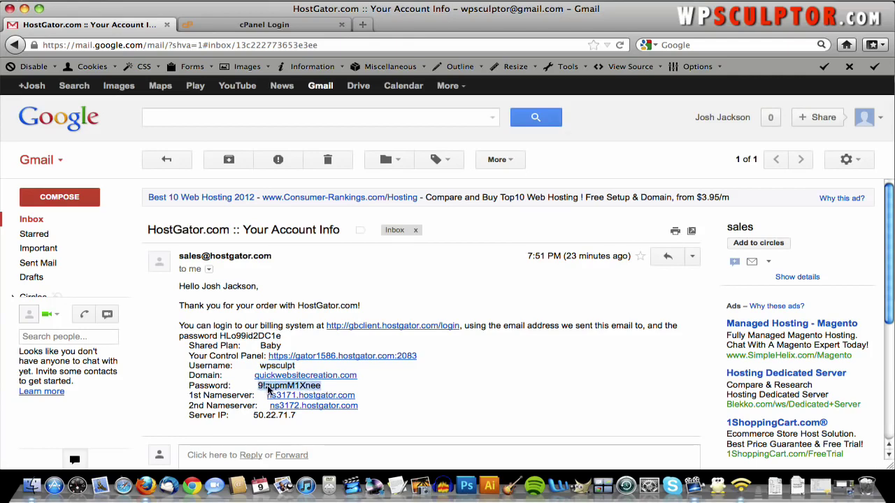
right_click(269, 384)
click(311, 250)
click(264, 24)
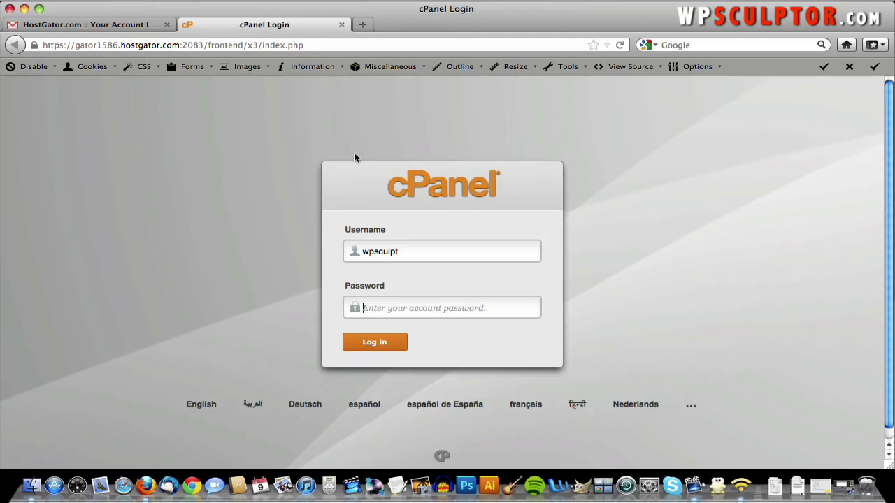
right_click(399, 306)
click(432, 179)
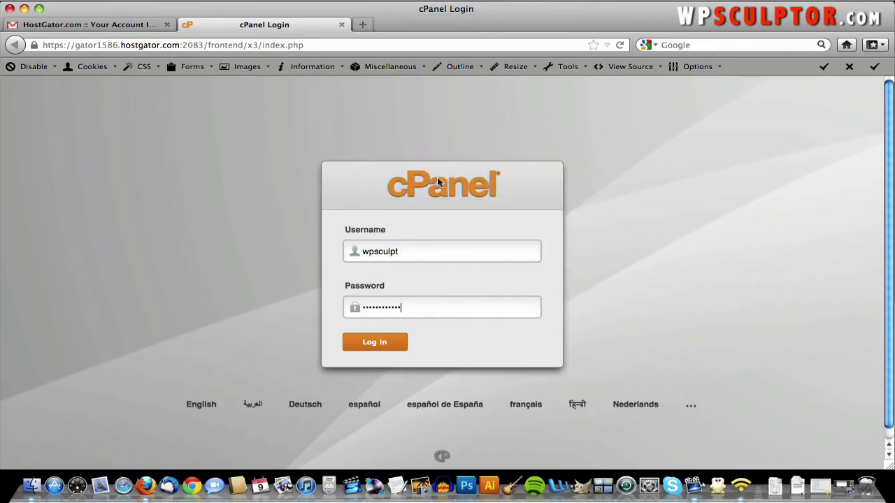
click(378, 344)
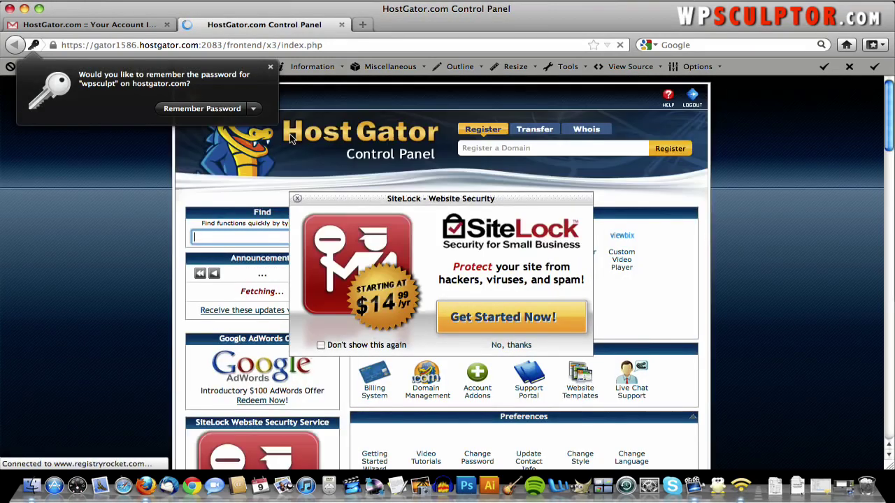
- Dismiss the save-password prompt and the SiteLock pop-up, then scroll down to the Software section
click(270, 68)
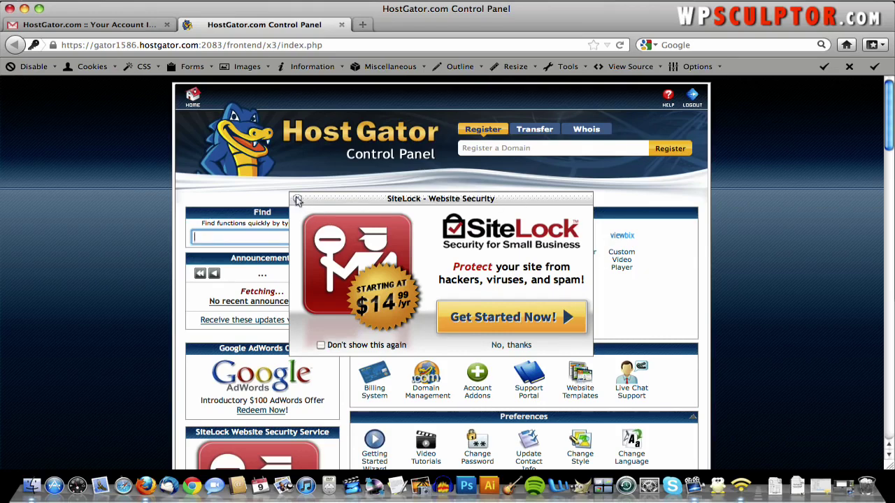
click(297, 199)
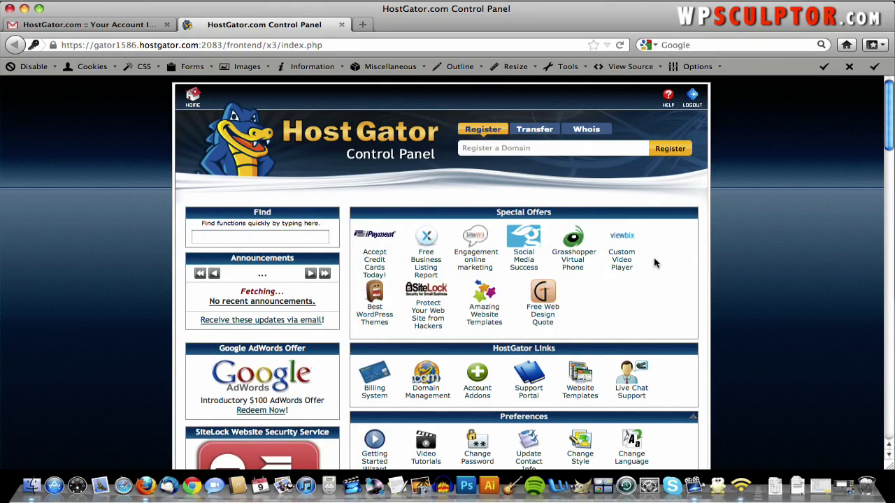
scroll(654, 263, down, 10)
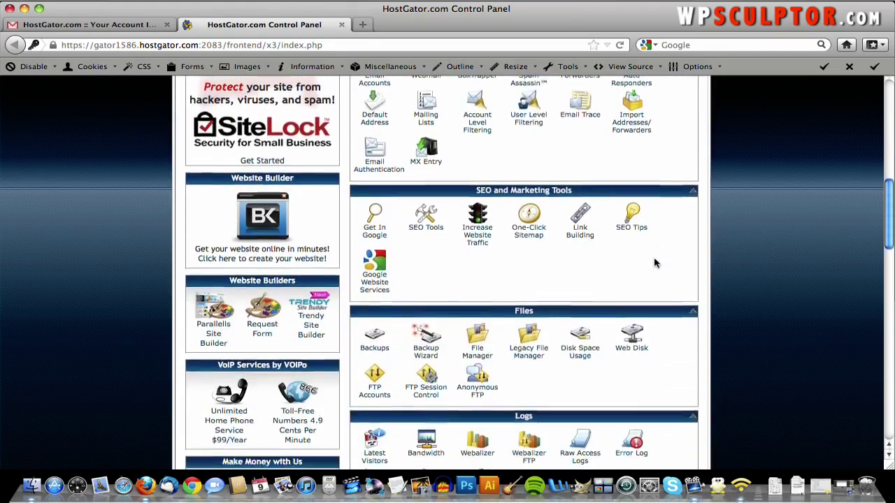
scroll(654, 262, down, 8)
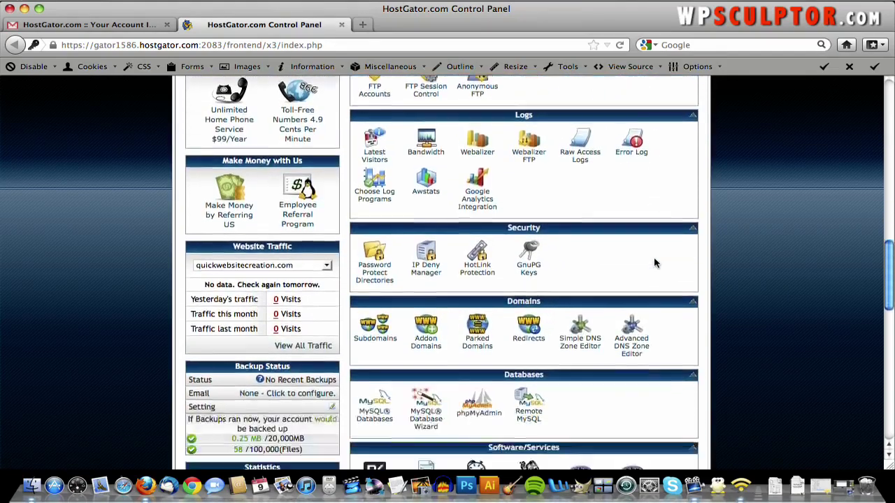
scroll(654, 262, down, 5)
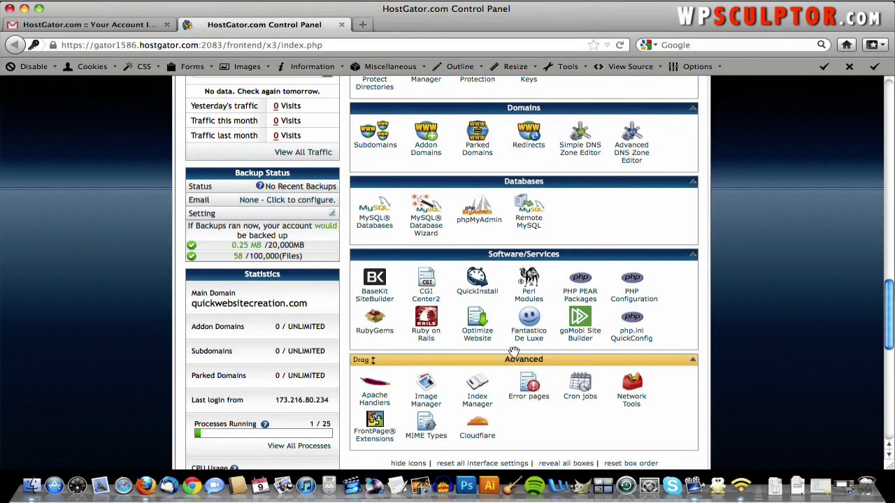
- Start QuickInstall, pick WordPress under Blog Software, and continue to its install form
click(485, 295)
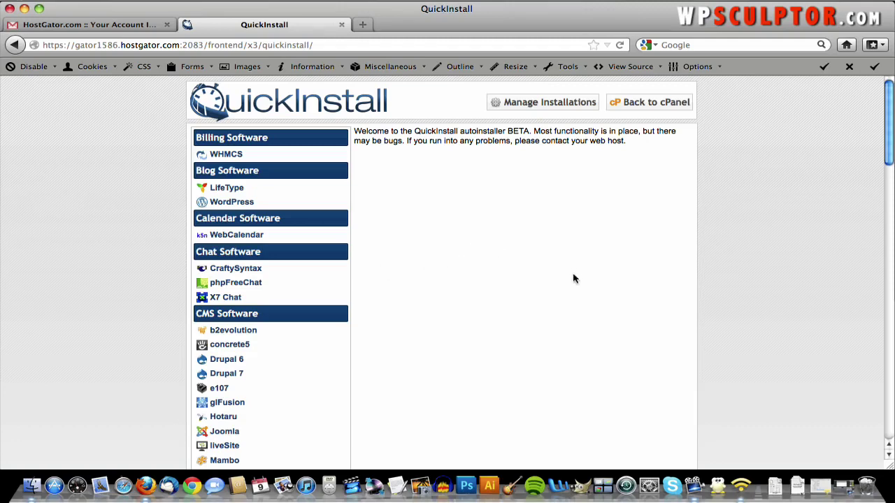
click(235, 203)
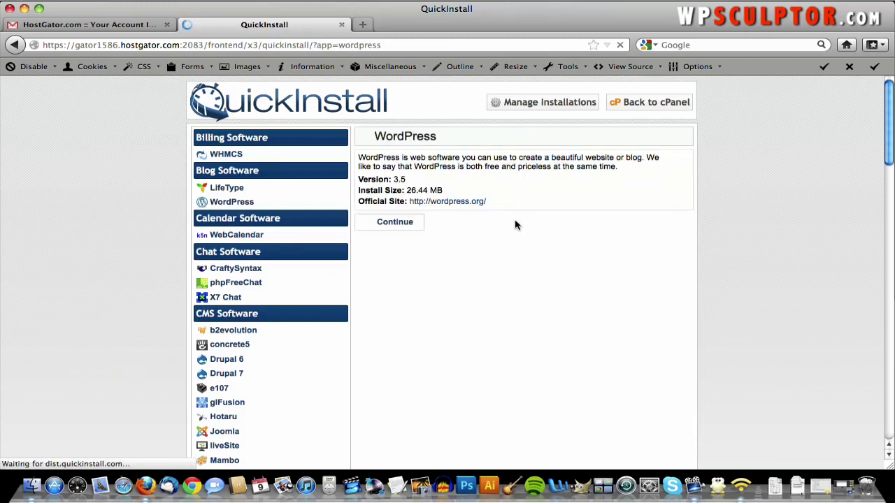
click(383, 224)
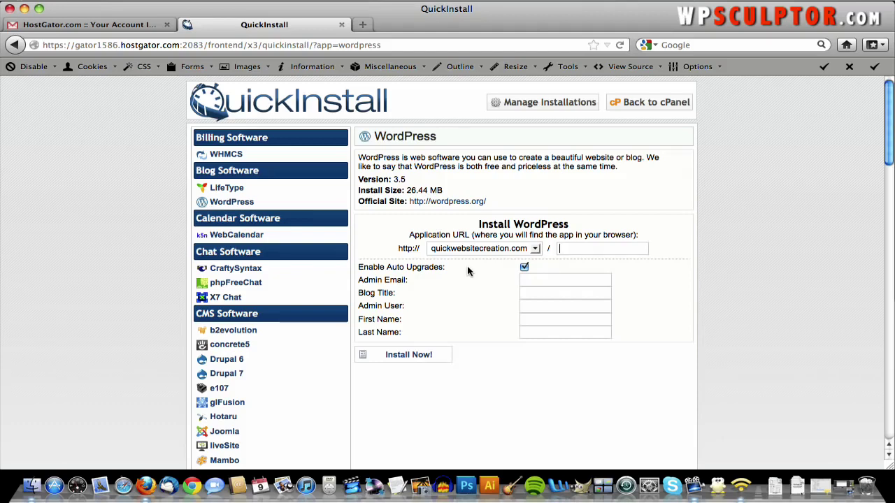
- Enter the admin email address and set the blog title to 'Quick Website'
click(535, 282)
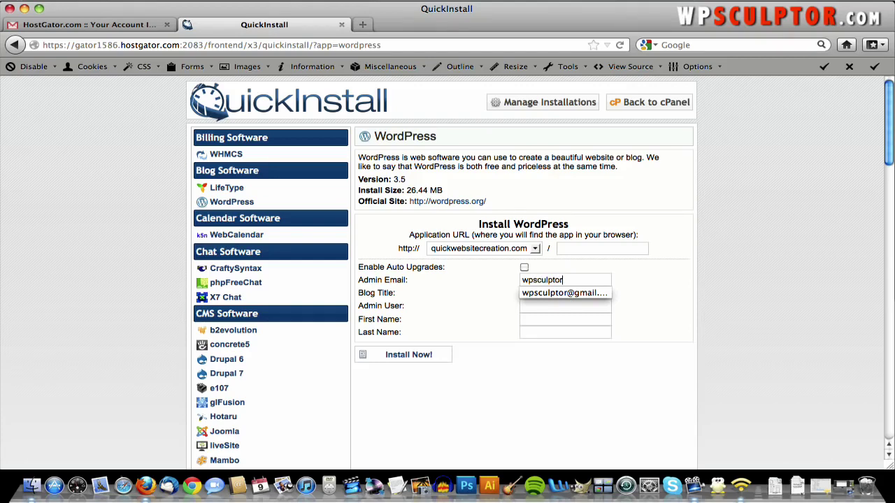
click(524, 307)
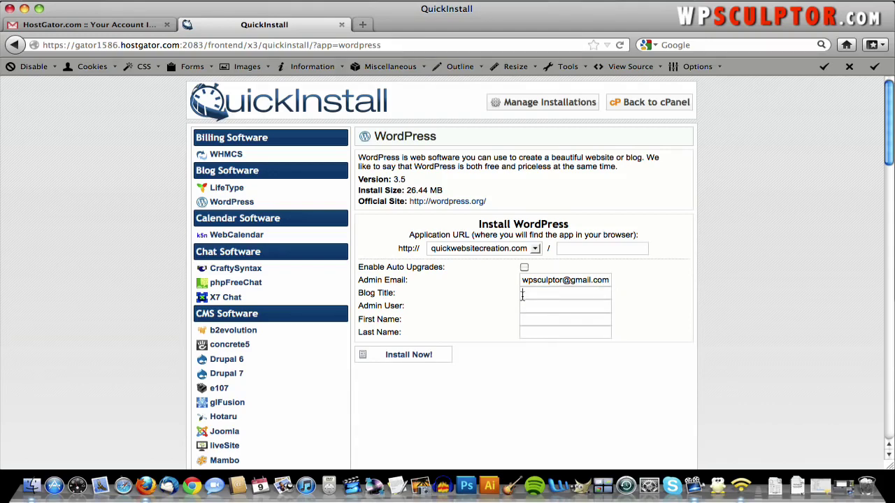
text(Q)
text(uick Website)
- Fill in the admin username and the owner's first and last name, then start the install
text(wpscu)
key(BackSpace)
key(BackSpace)
text(culptor)
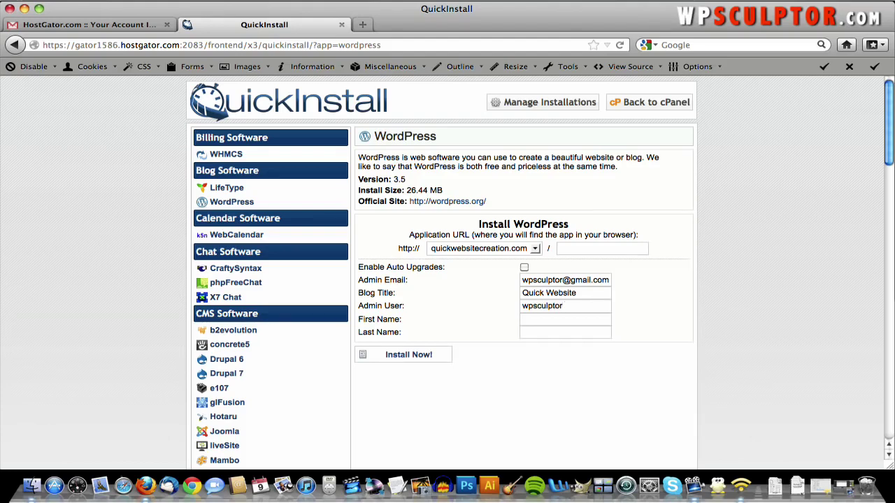
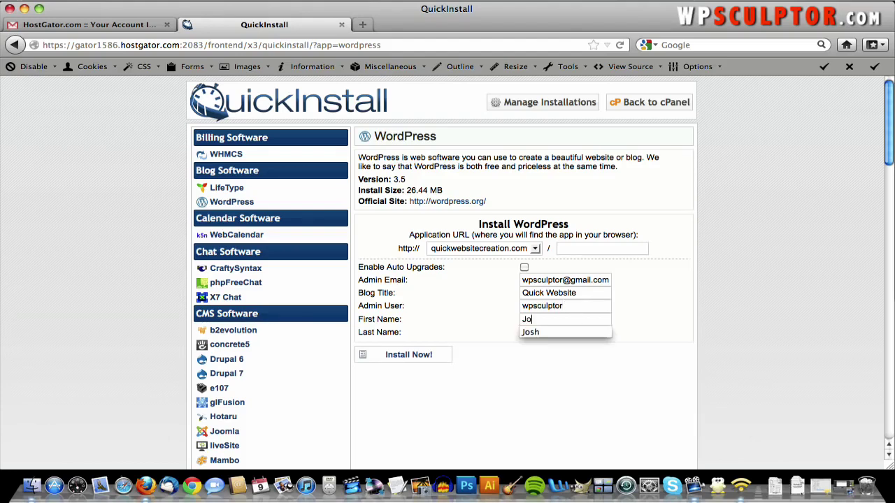
key(Tab)
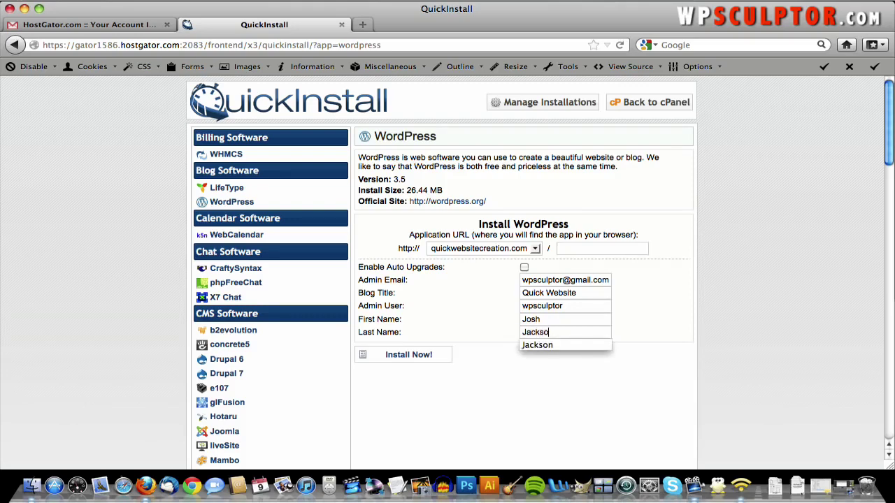
key(Down)
key(Return)
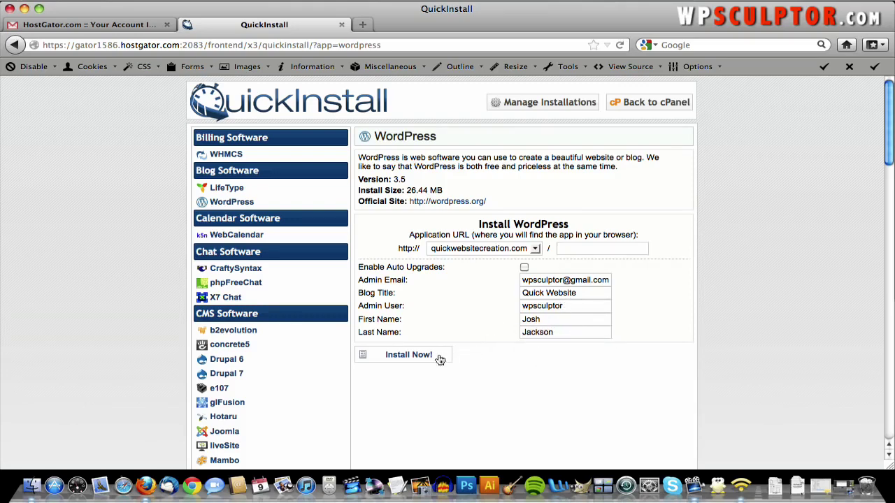
click(409, 355)
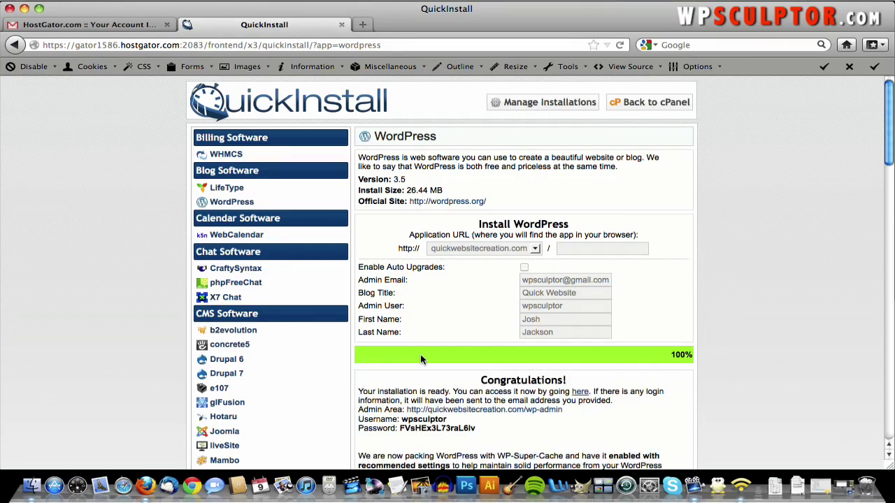
- Scroll through the completed install's Congratulations page to review the admin login details
scroll(421, 360, down, 5)
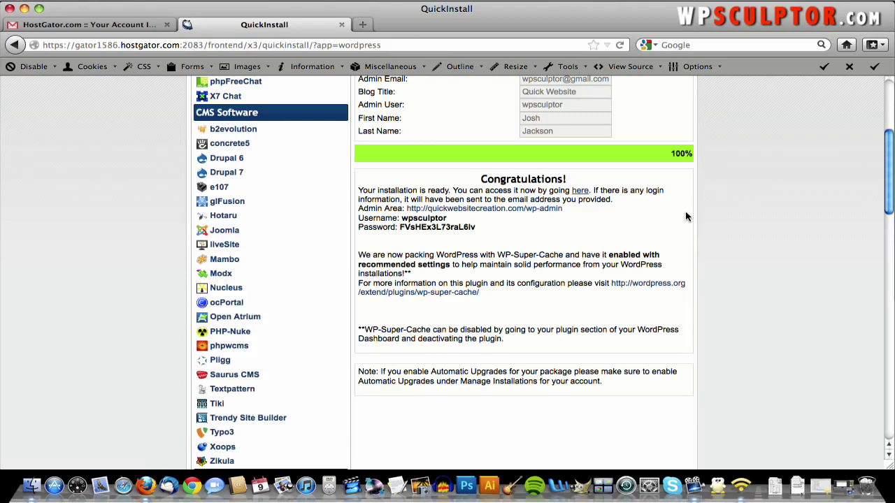
scroll(685, 218, up, 4)
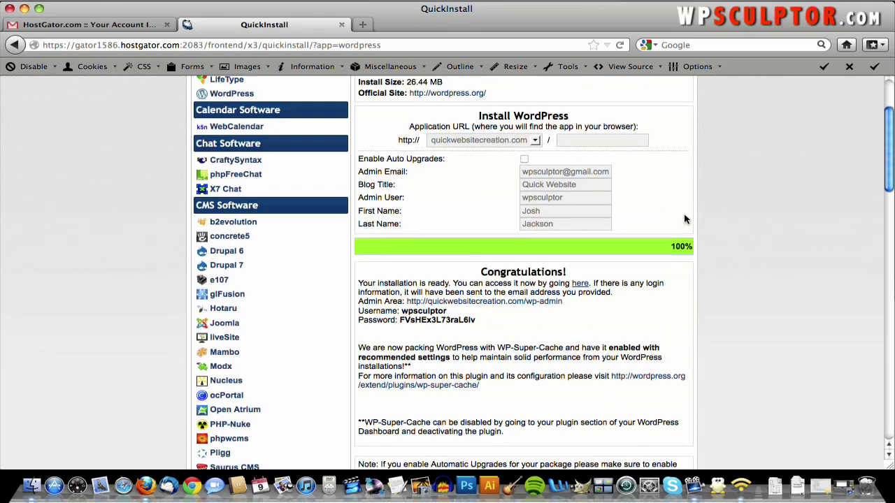
scroll(683, 219, down, 2)
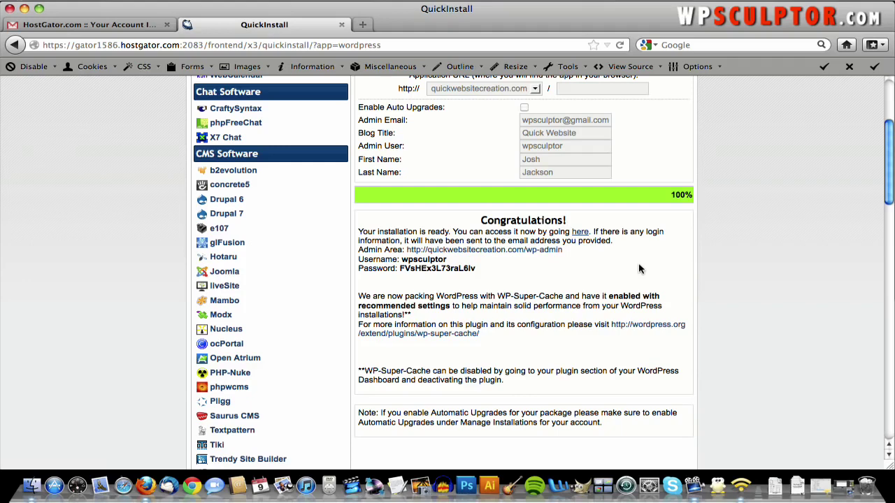
scroll(638, 269, up, 3)
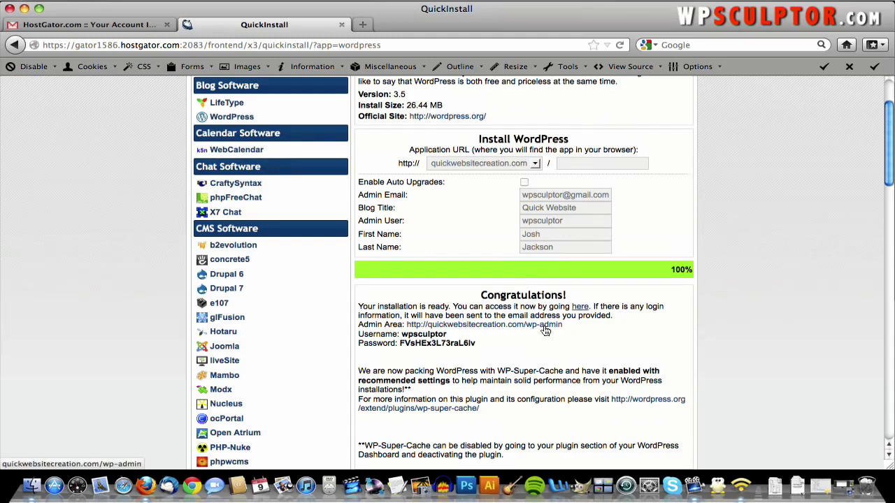
scroll(569, 328, down, 3)
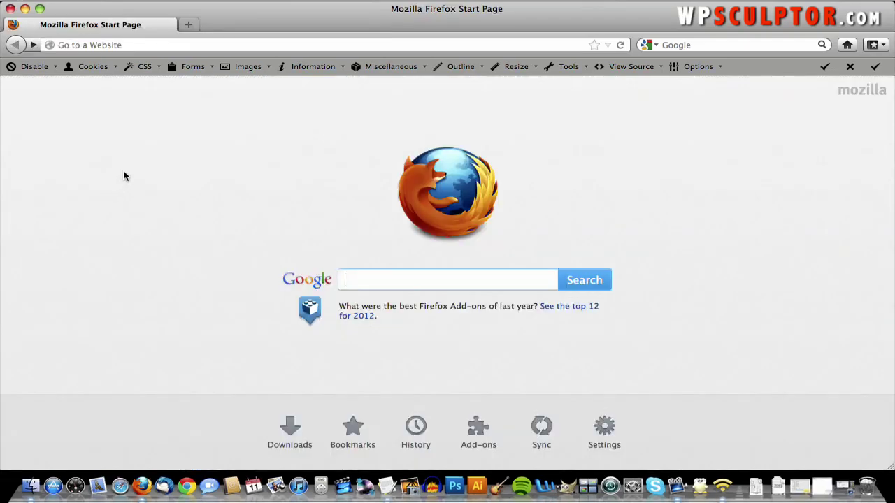
click(194, 46)
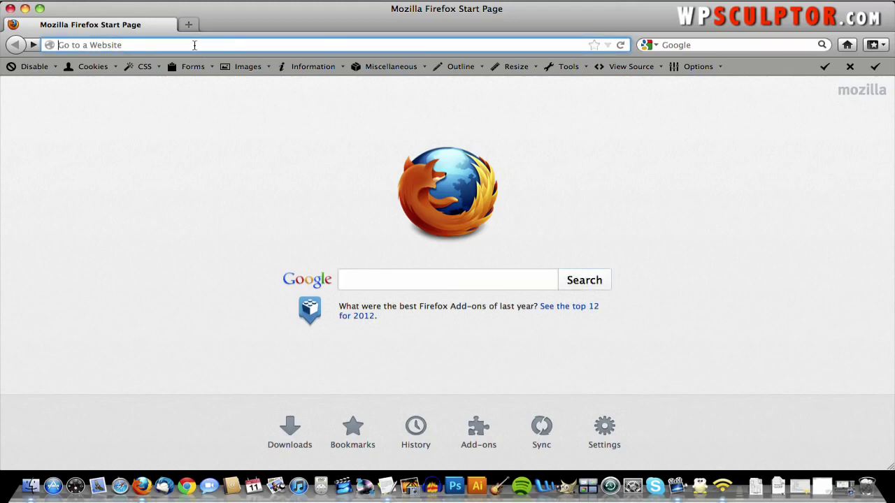
text(quickwebsitecreation.com/)
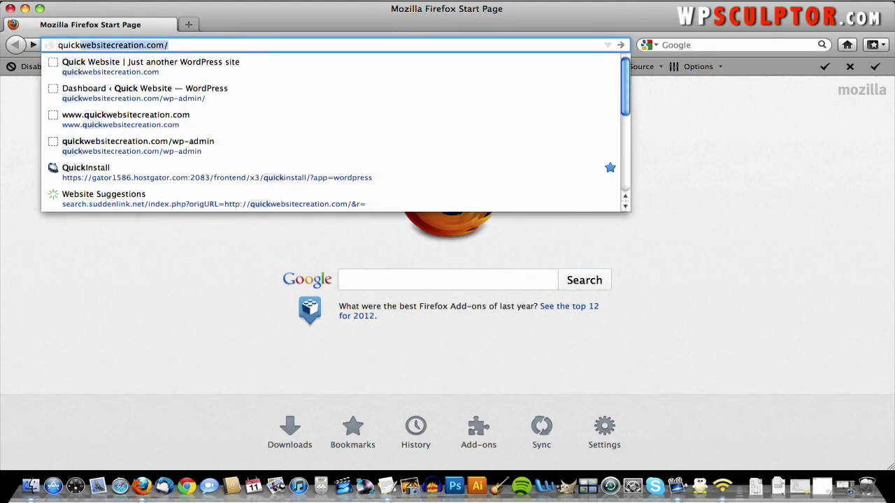
key(Return)
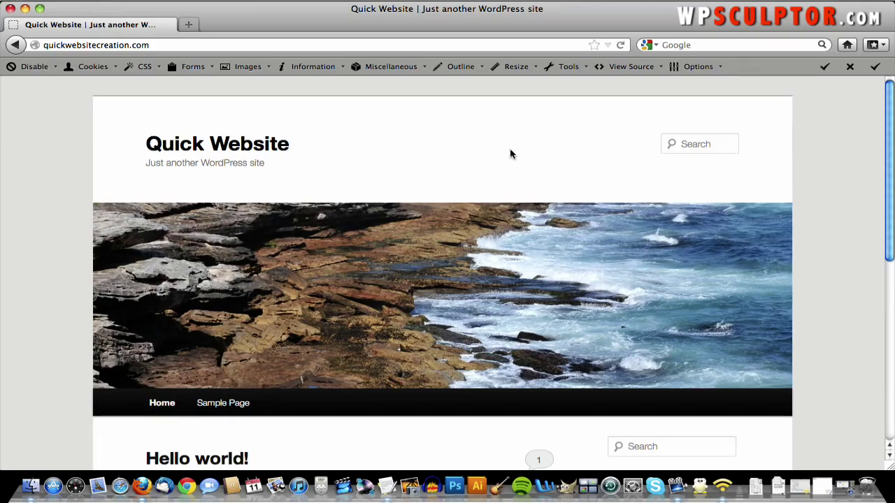
scroll(467, 200, down, 3)
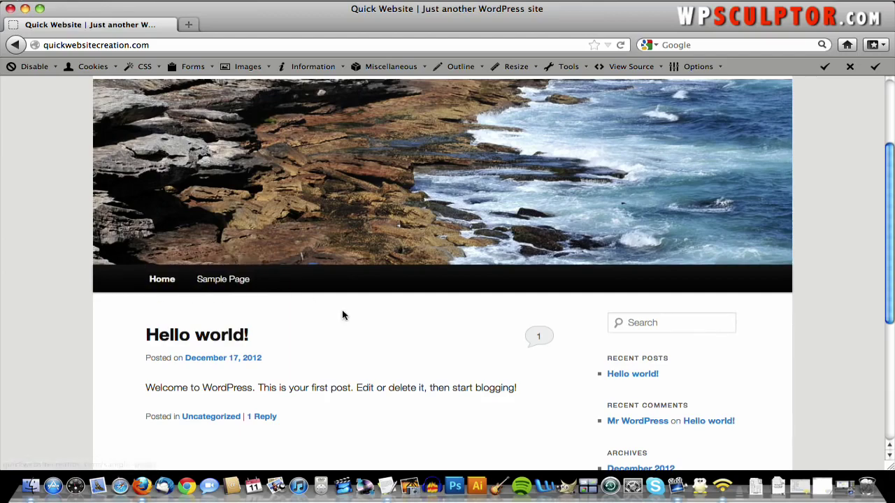
scroll(343, 314, down, 5)
scroll(309, 296, up, 5)
click(217, 262)
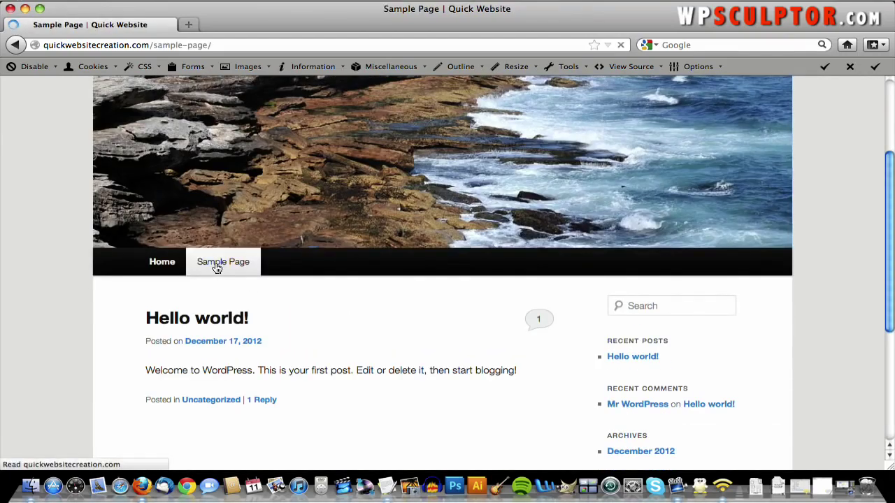
scroll(217, 269, down, 4)
scroll(217, 269, up, 3)
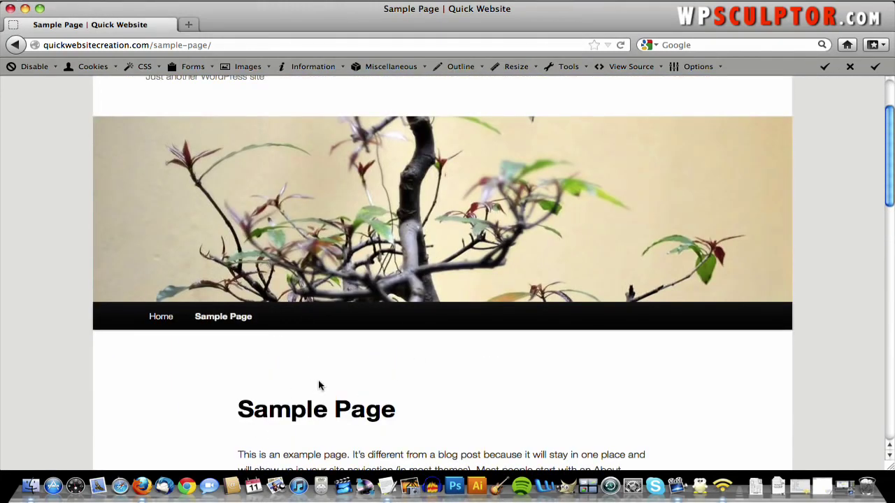
scroll(409, 312, down, 7)
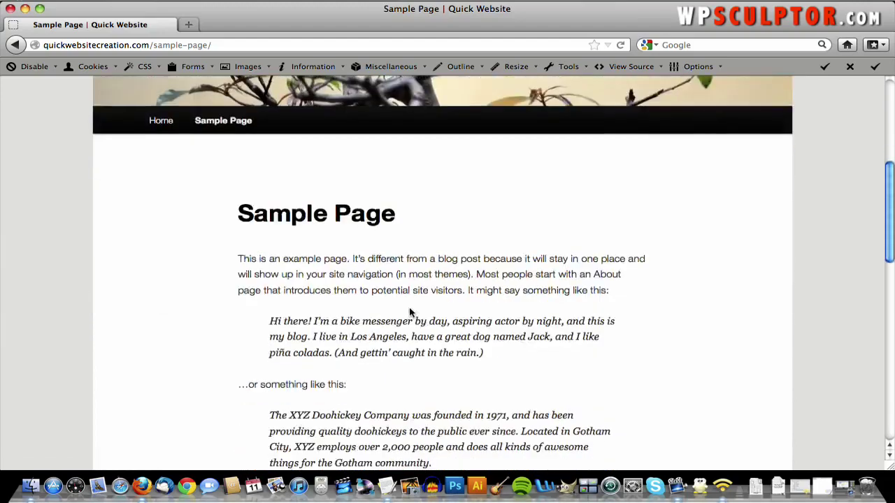
scroll(409, 313, up, 5)
scroll(409, 313, up, 4)
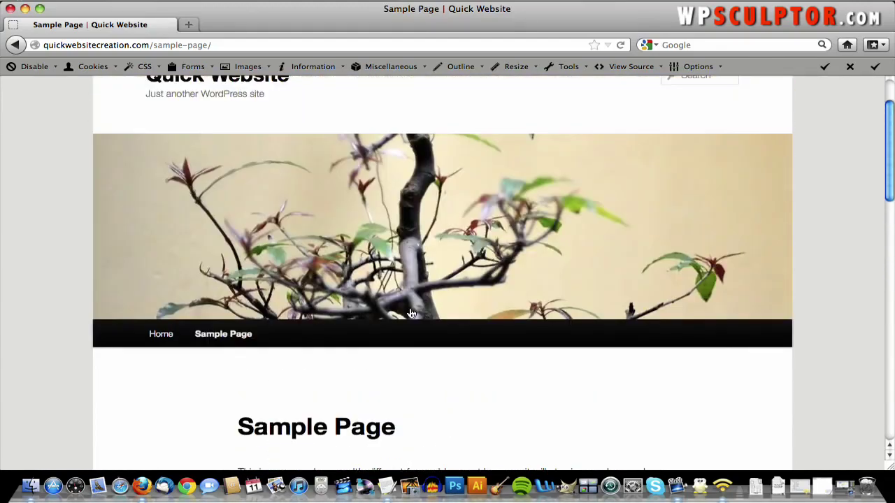
scroll(409, 385, down, 3)
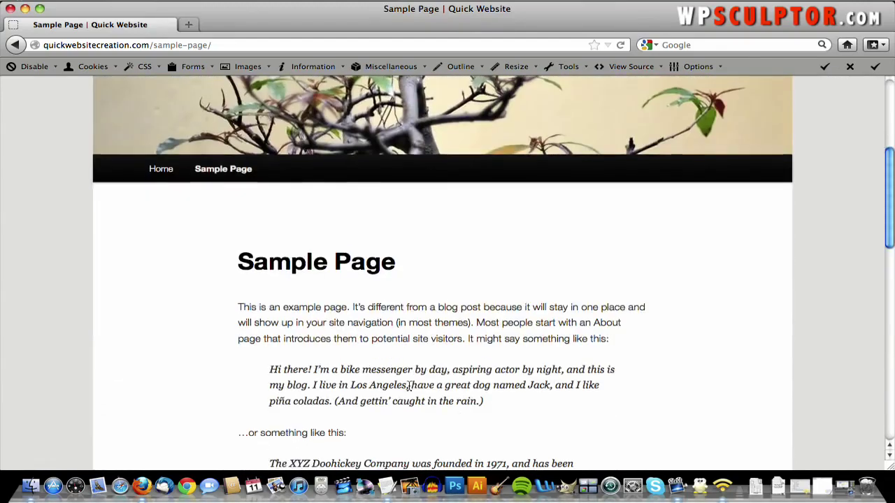
scroll(409, 386, down, 4)
scroll(574, 347, down, 4)
scroll(573, 347, up, 7)
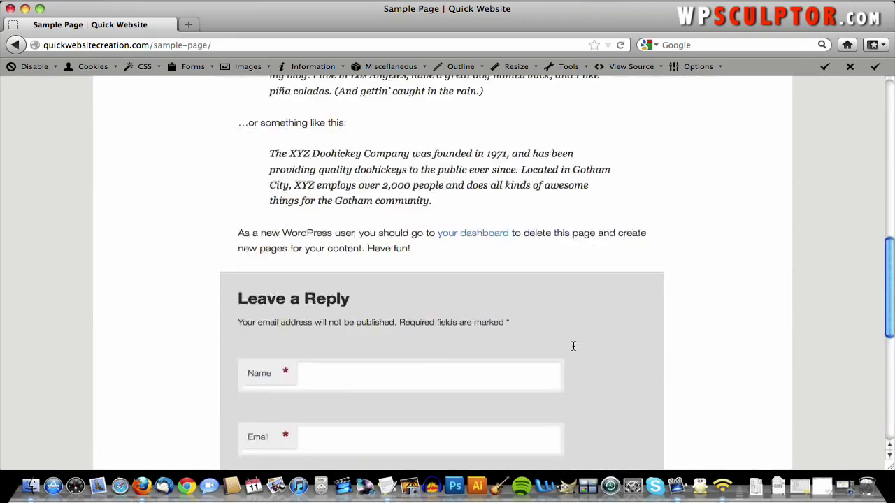
scroll(573, 347, up, 5)
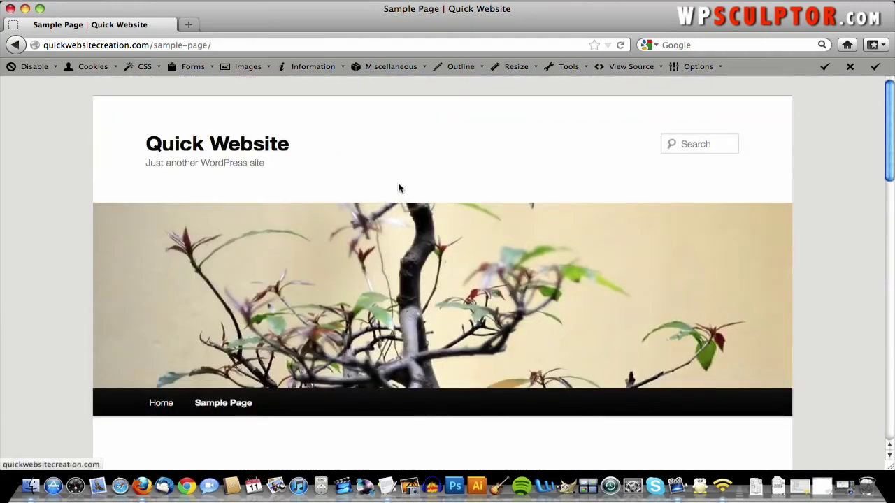
click(246, 46)
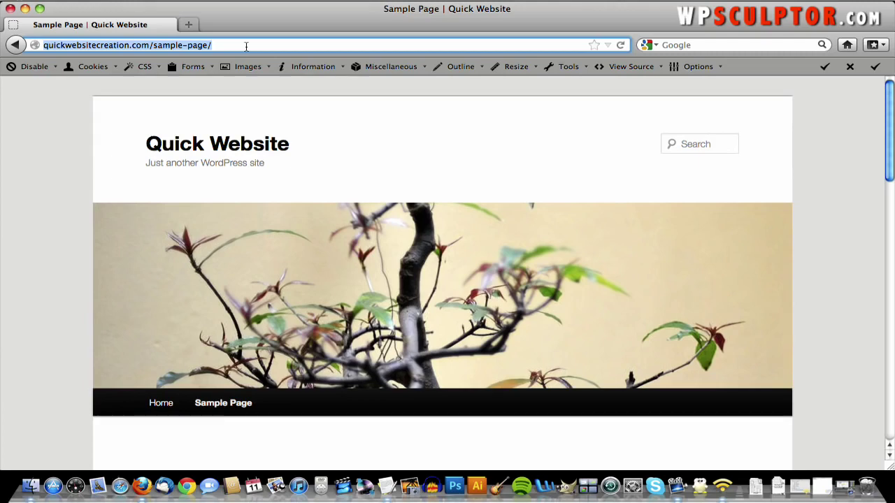
- Load the site's admin login page at quickwebsitecreation.com/wp-admin
click(246, 46)
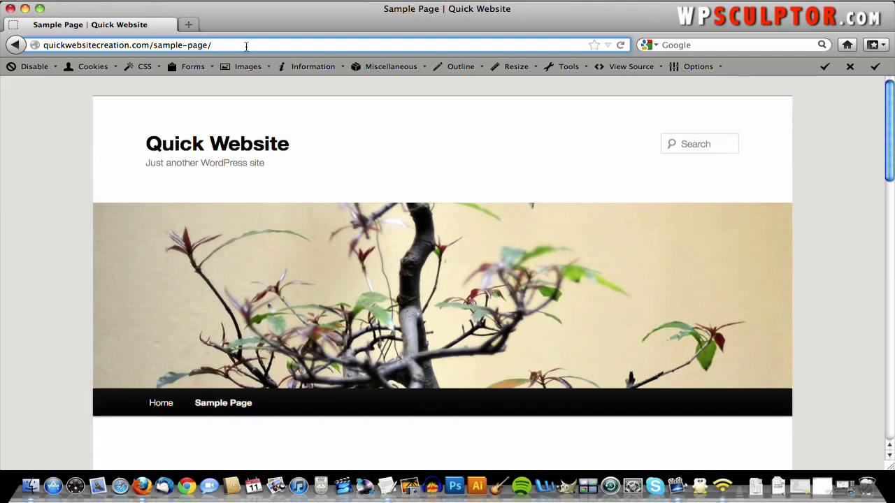
key(BackSpace)
key(BackSpace)
key(BackSpace)
key(BackSpace)
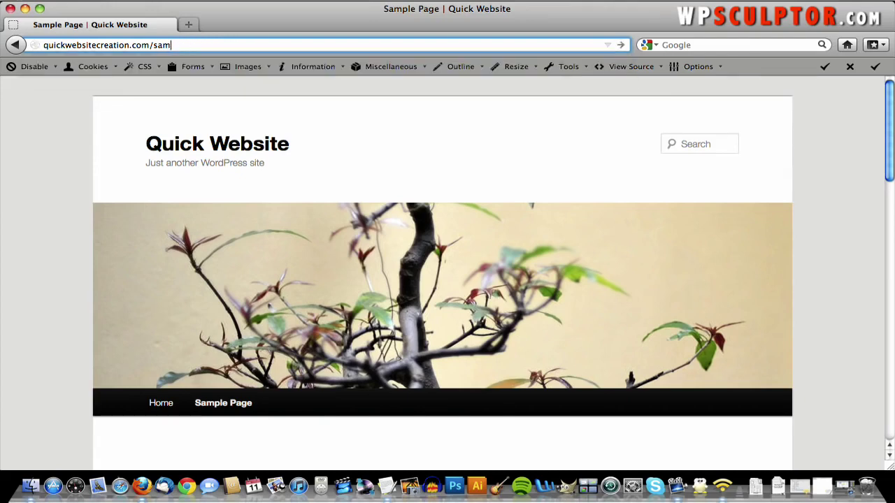
key(BackSpace)
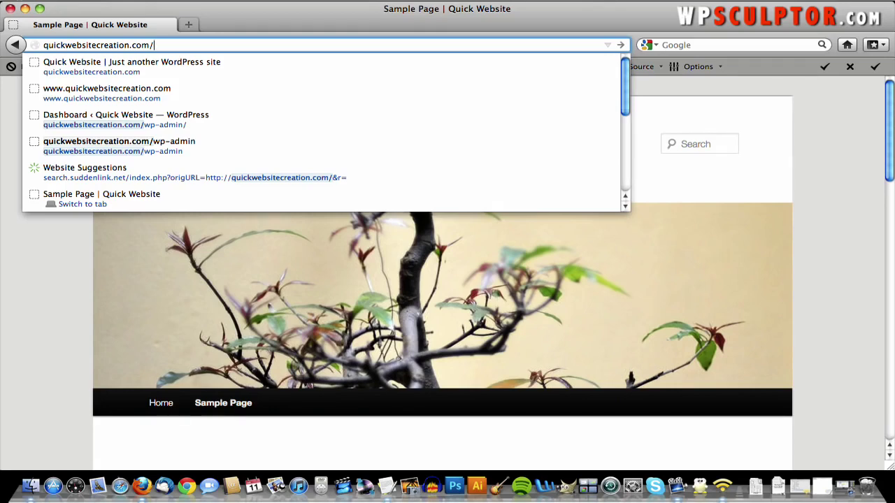
text(wp-admin)
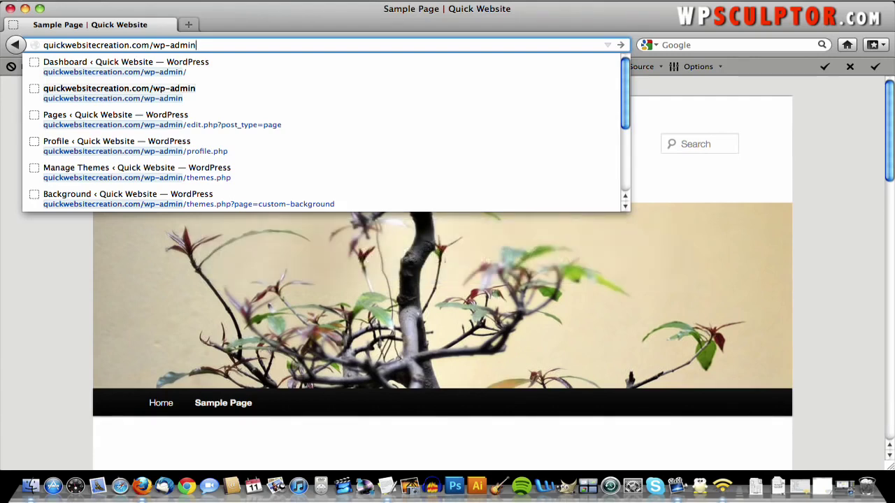
key(Return)
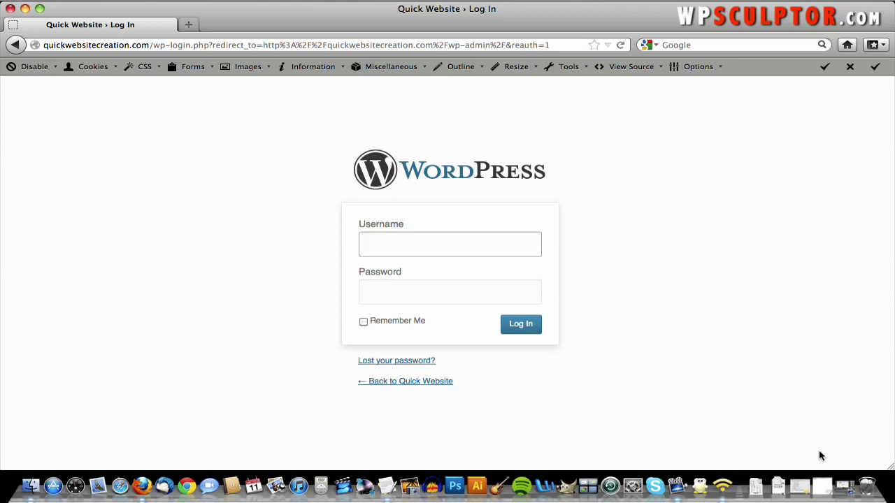
- Copy the saved username from the notes window into the login Username field
click(804, 485)
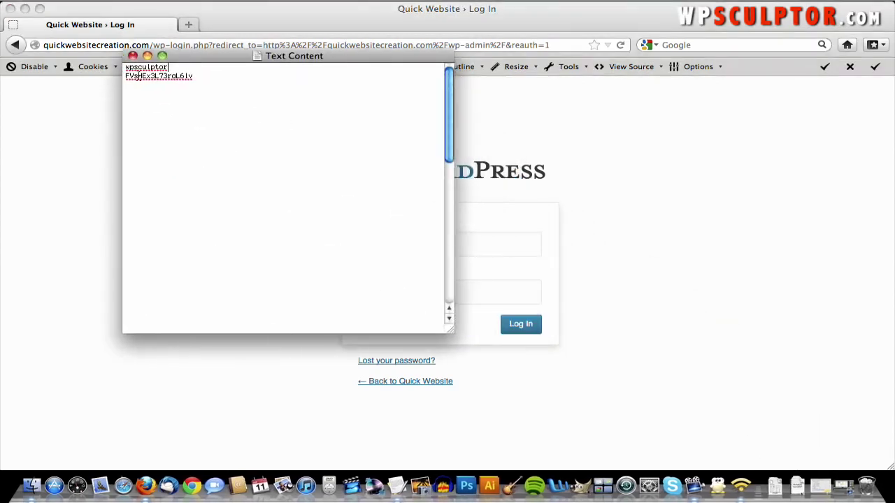
double_click(137, 68)
right_click(137, 68)
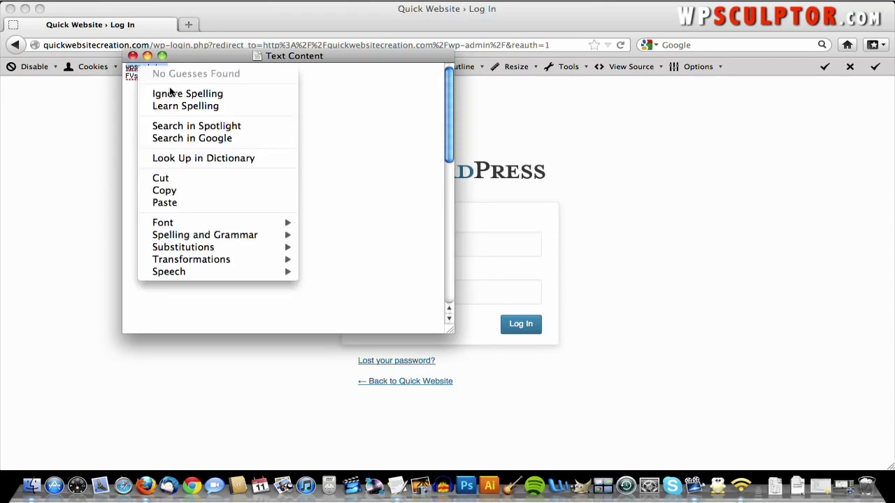
click(195, 190)
click(481, 244)
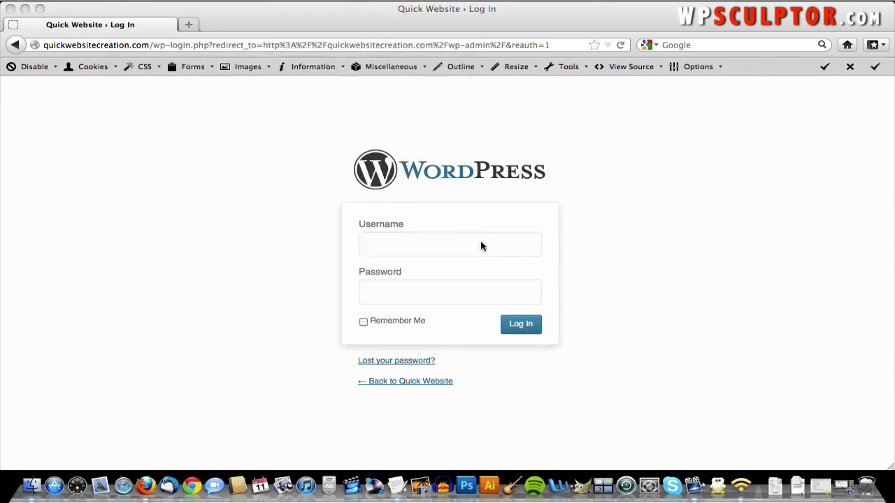
right_click(480, 244)
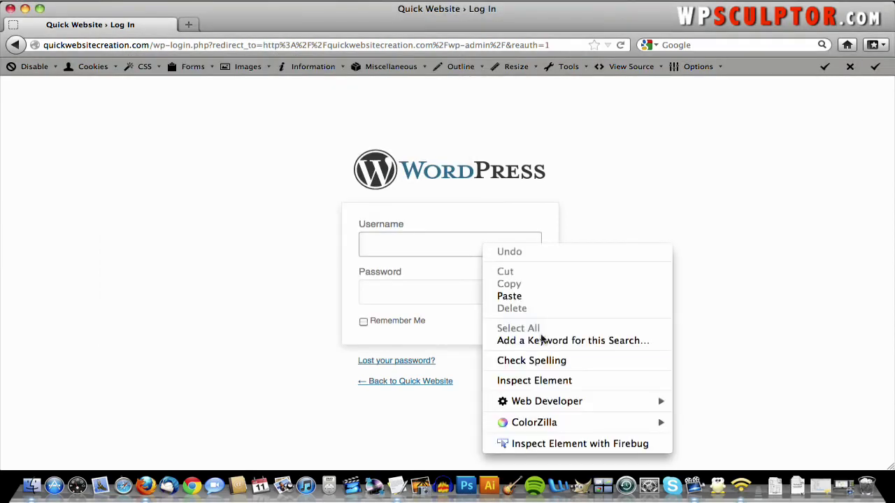
click(537, 296)
- Copy the saved password into the Password field and log in to the Dashboard
click(493, 287)
key(F9)
click(499, 201)
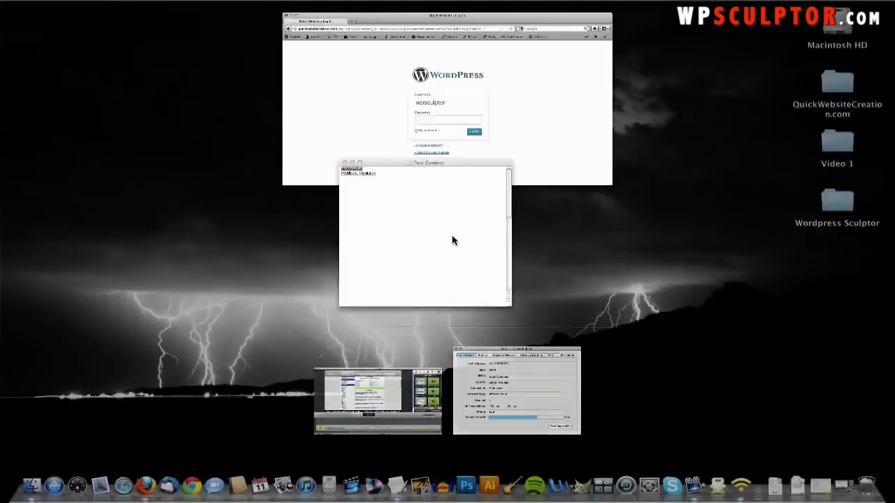
double_click(142, 76)
triple_click(142, 77)
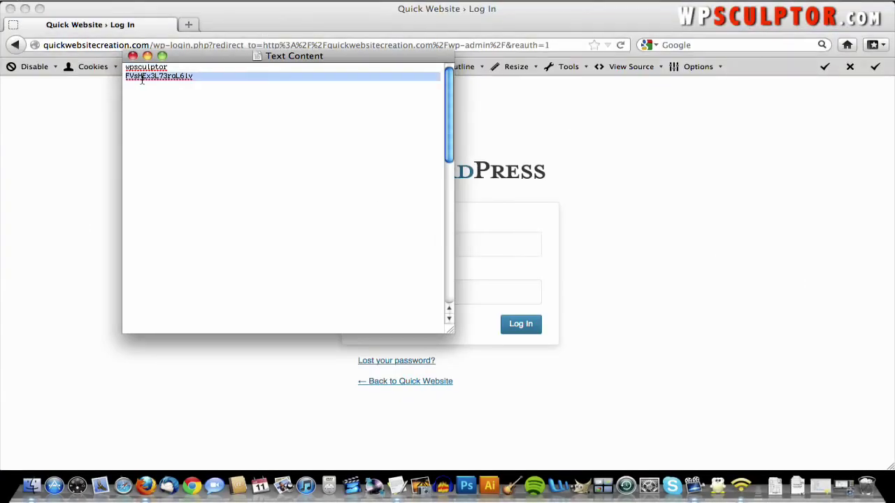
right_click(142, 77)
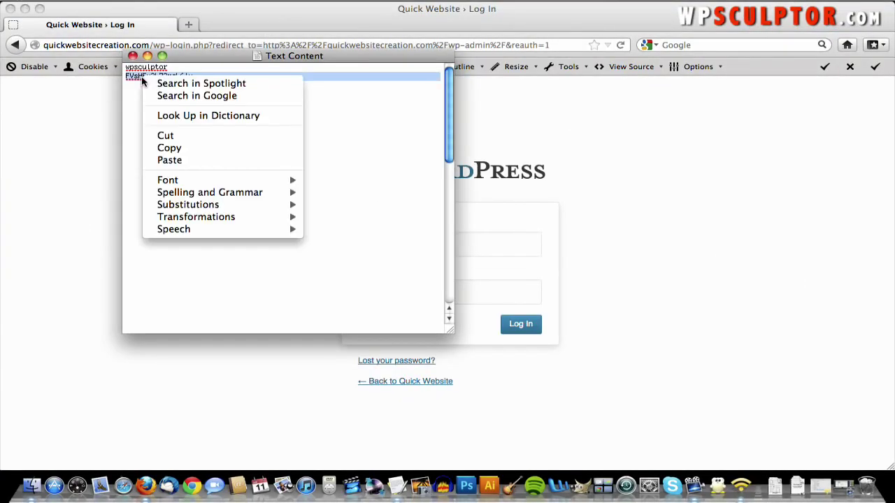
click(182, 146)
click(504, 287)
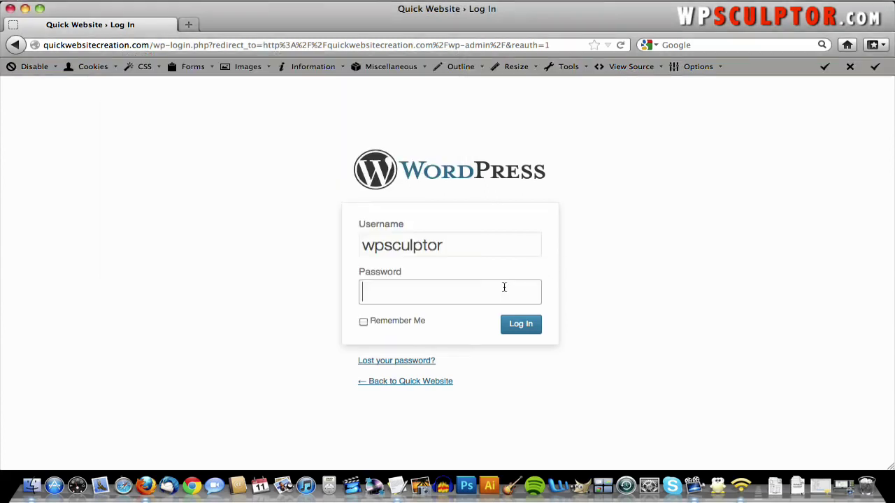
right_click(504, 287)
click(529, 339)
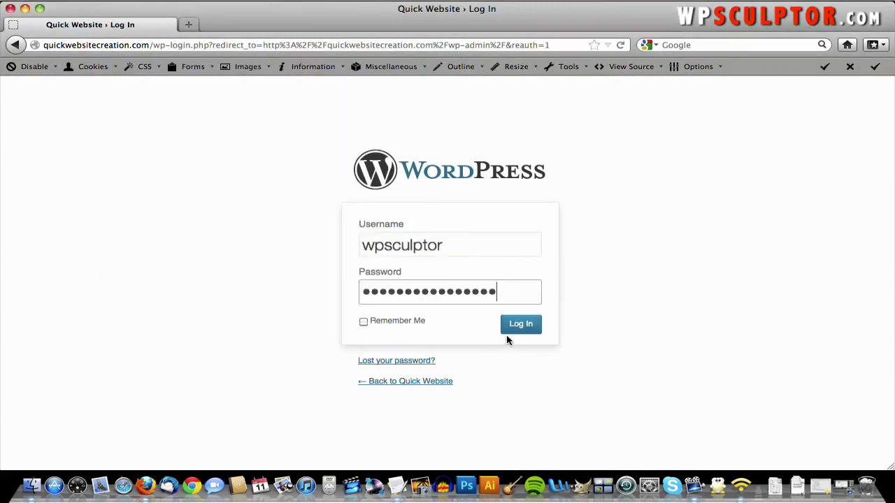
click(517, 326)
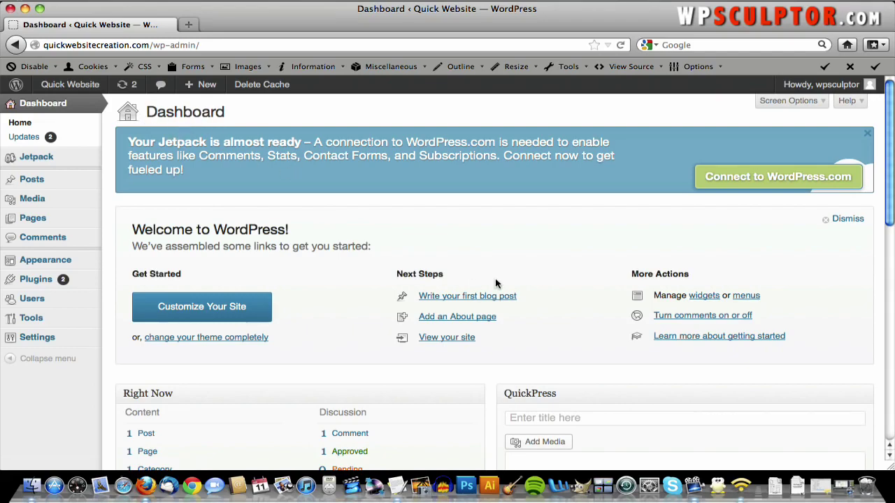
- Open the All Users list from the Users sidebar menu
scroll(496, 283, down, 5)
scroll(495, 281, up, 5)
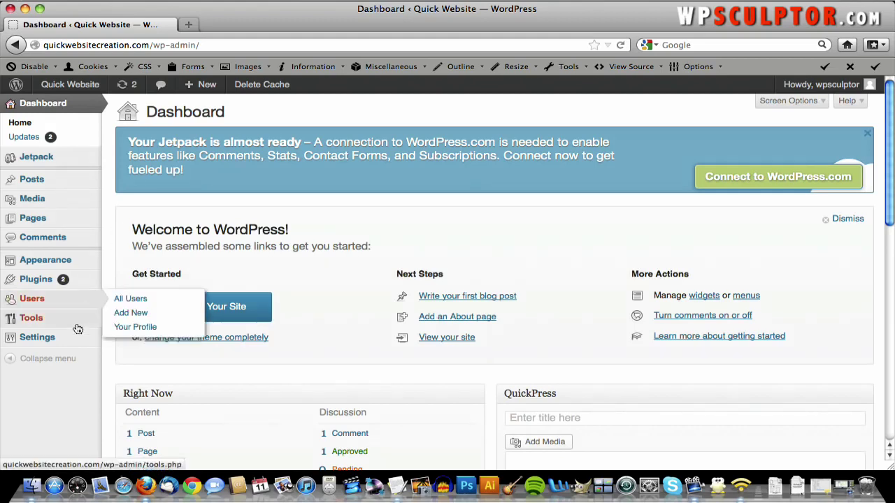
mouse_move(70, 344)
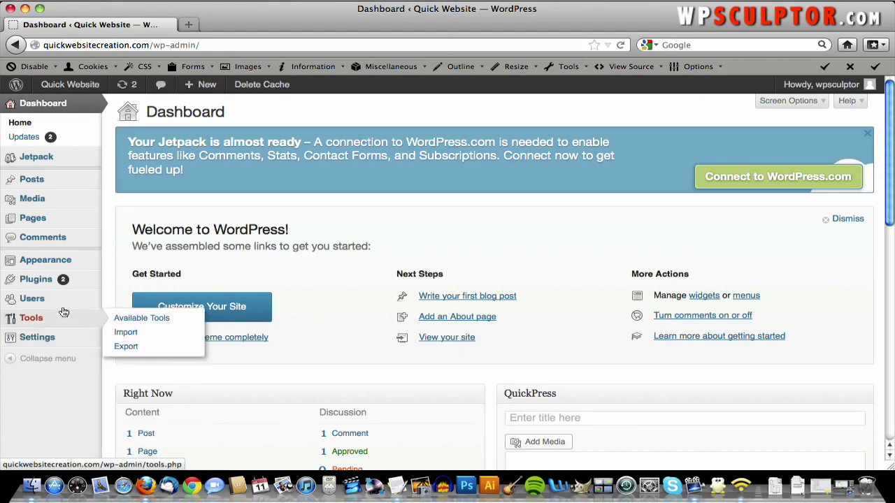
mouse_move(70, 314)
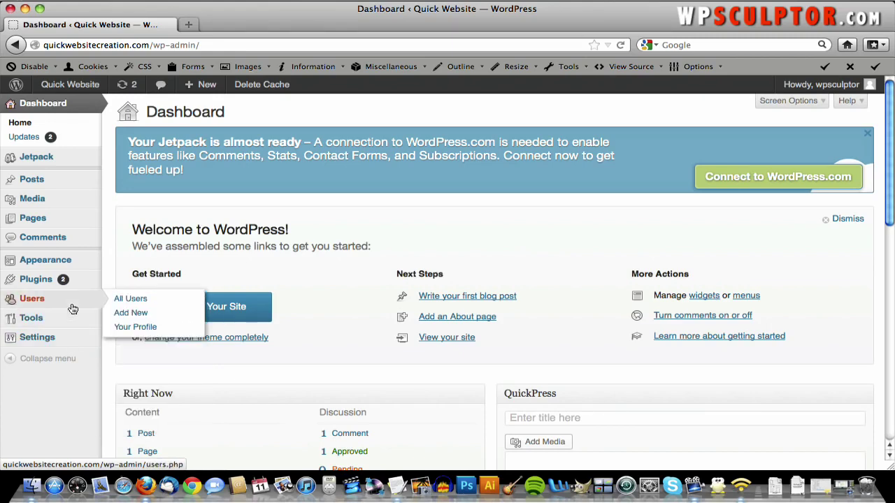
click(132, 305)
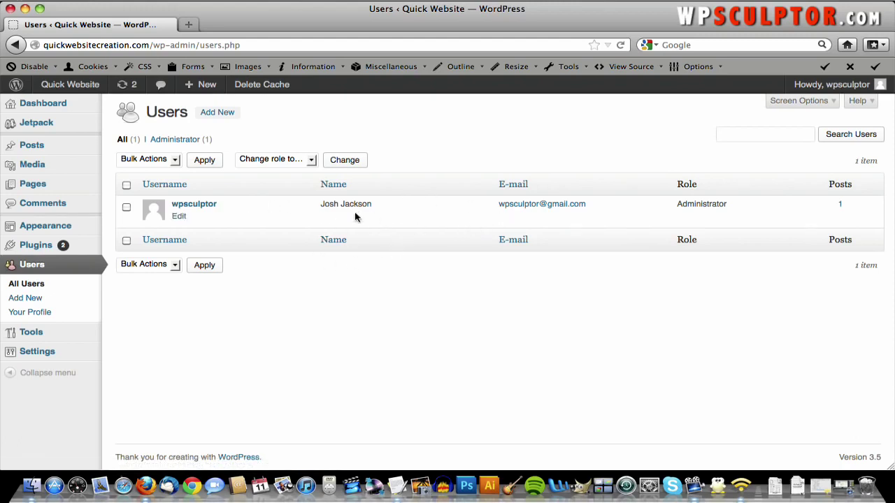
- Open the admin profile, enter a new strong password twice, and update the profile
click(179, 217)
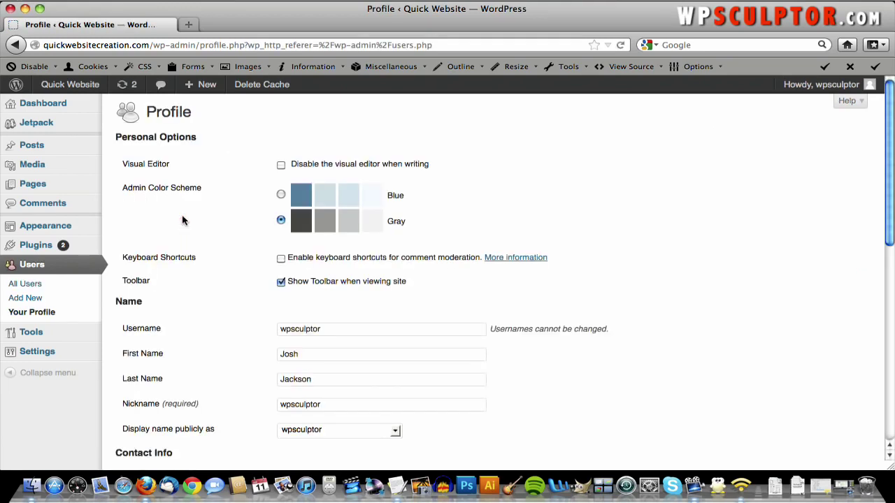
scroll(440, 223, down, 3)
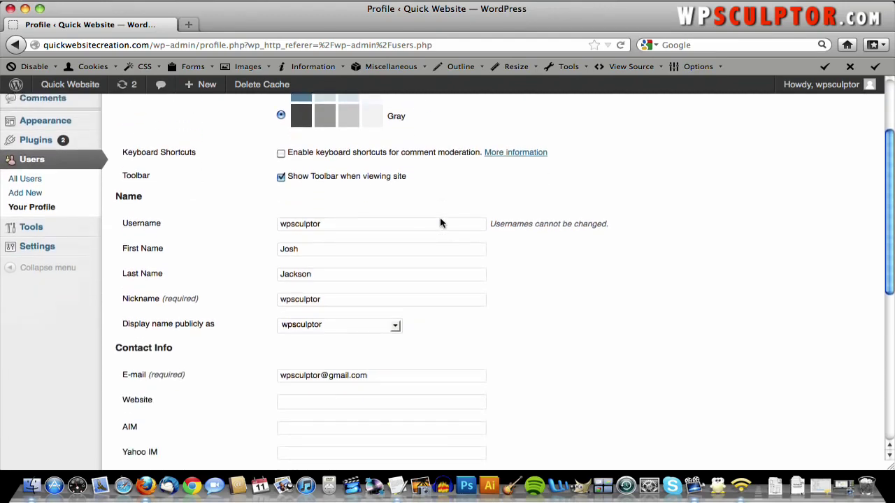
scroll(440, 223, down, 6)
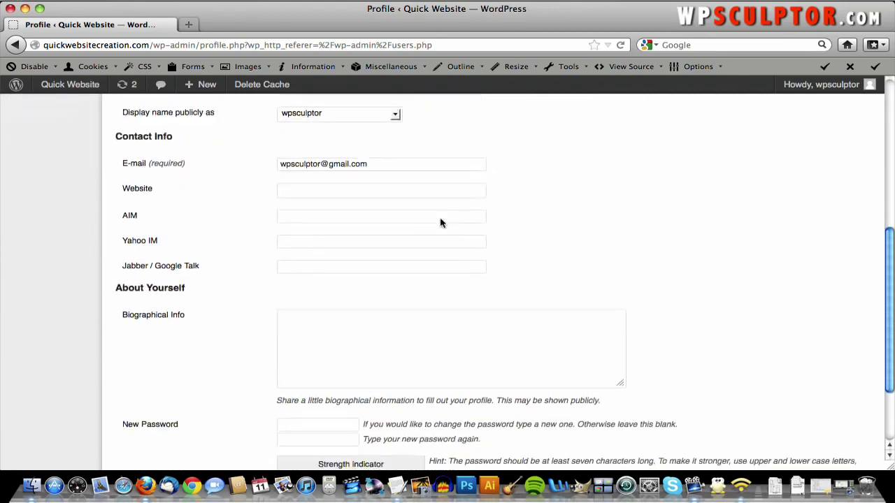
scroll(441, 222, down, 3)
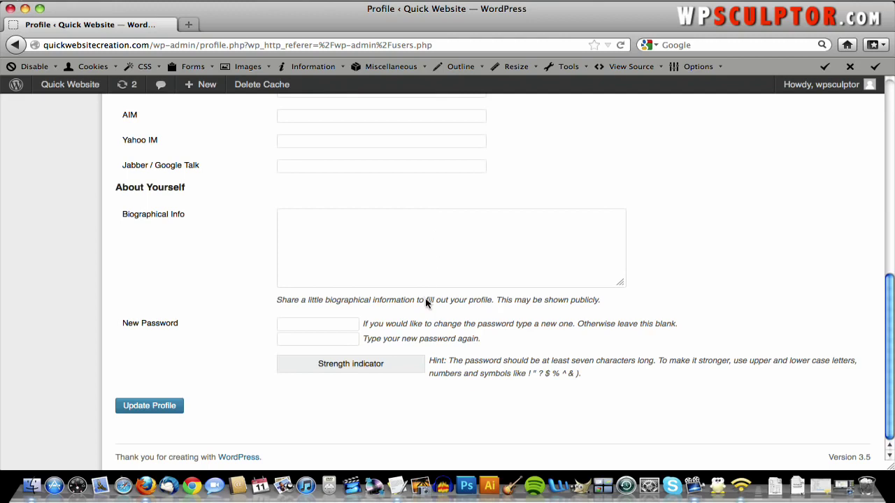
click(301, 320)
text(••••••)
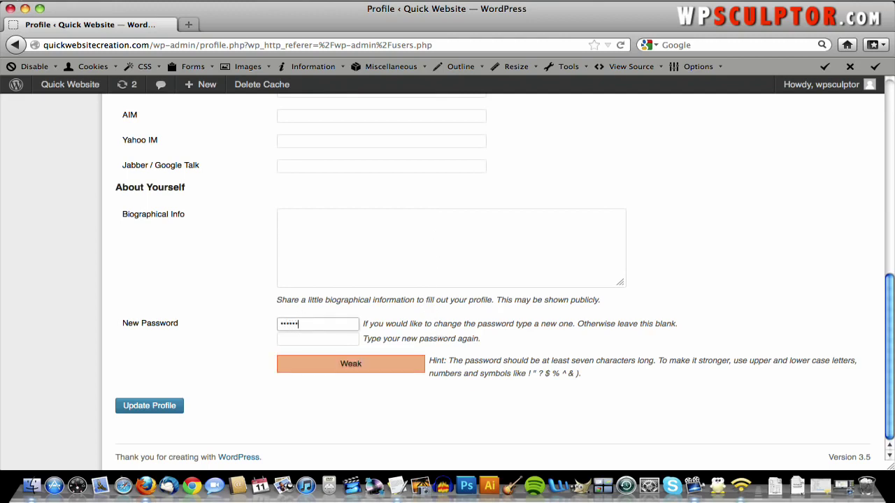
text(••)
key(Tab)
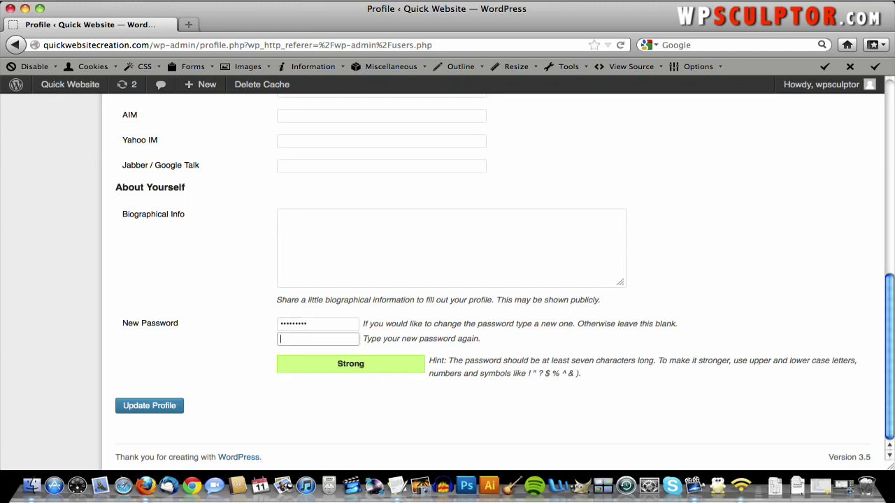
text(•••)
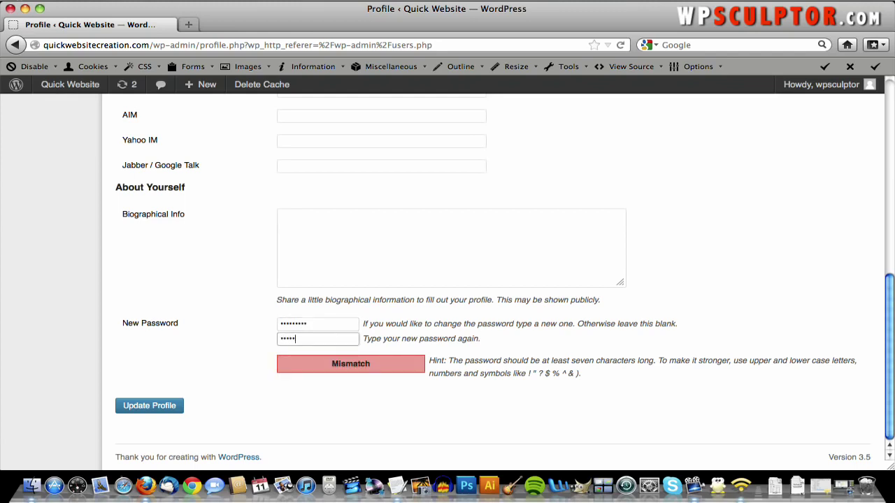
text(••••••)
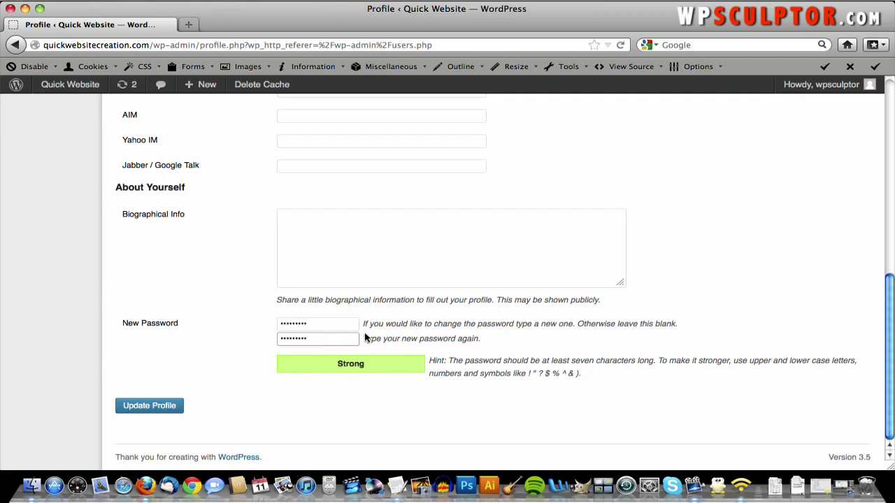
click(146, 409)
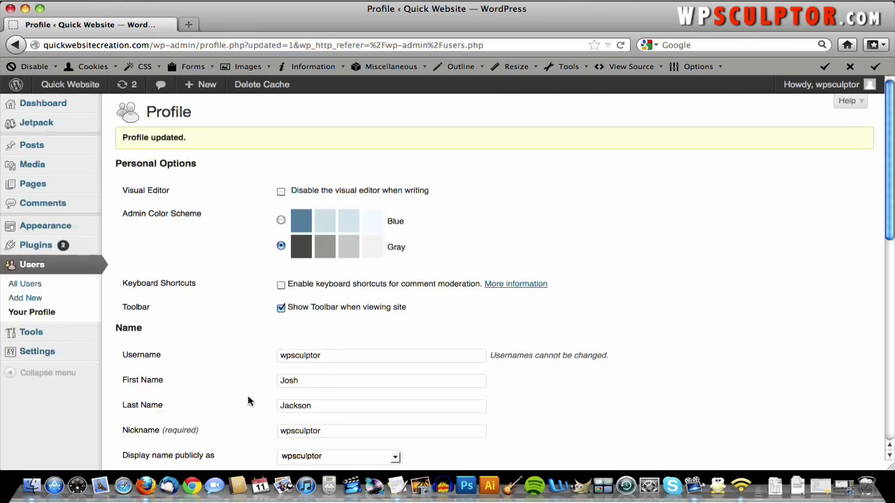
- Check the 'Profile updated.' notice and go to Appearance > Themes
scroll(422, 344, down, 2)
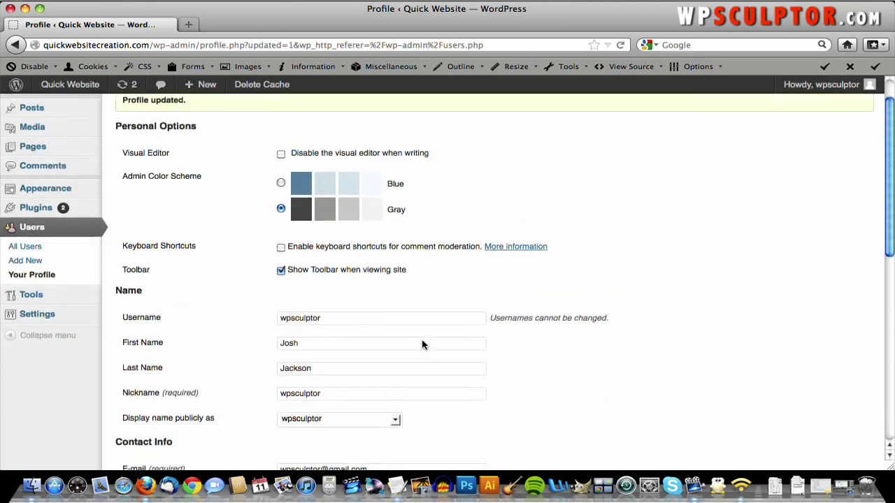
scroll(489, 339, up, 2)
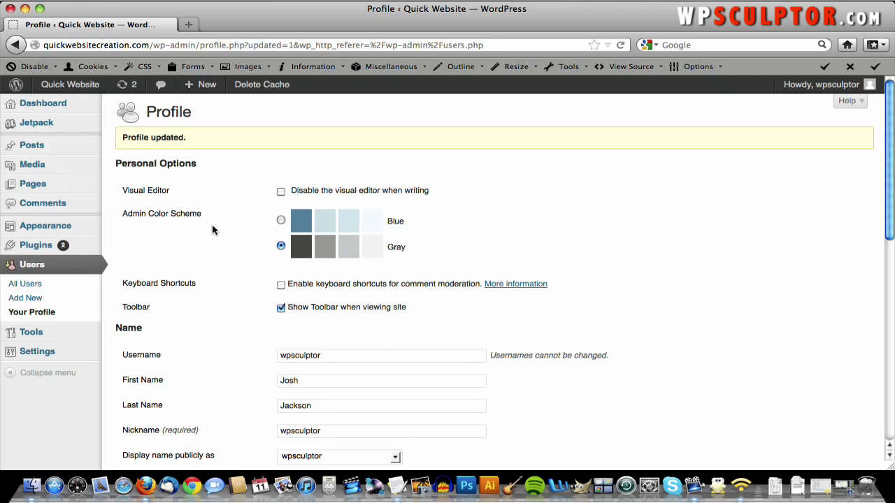
mouse_move(77, 228)
click(123, 231)
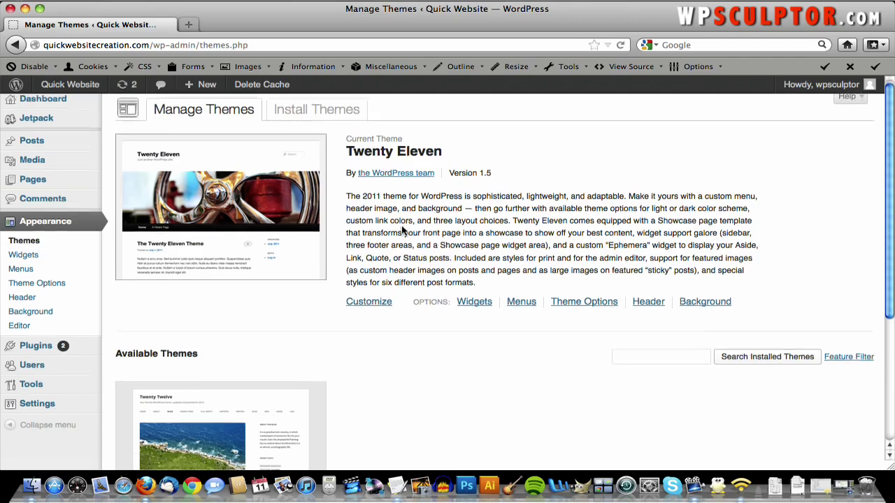
- Activate Twenty Twelve from the Available Themes list
scroll(398, 226, down, 5)
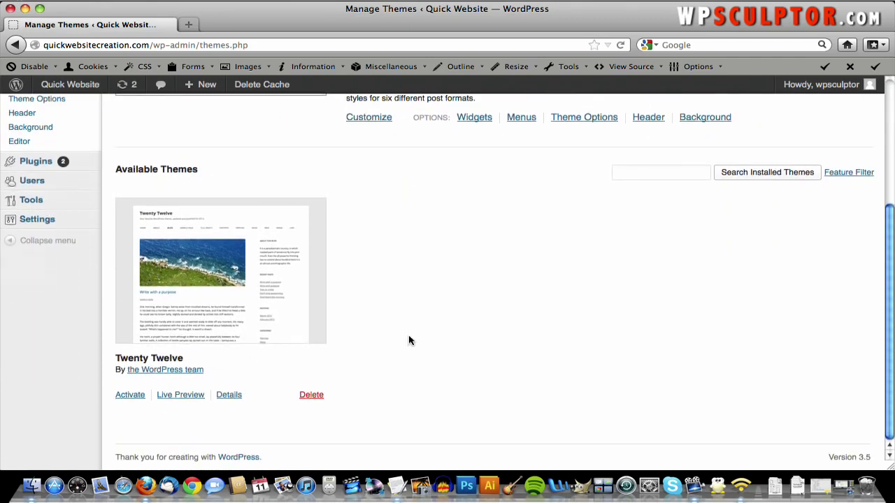
scroll(140, 215, up, 5)
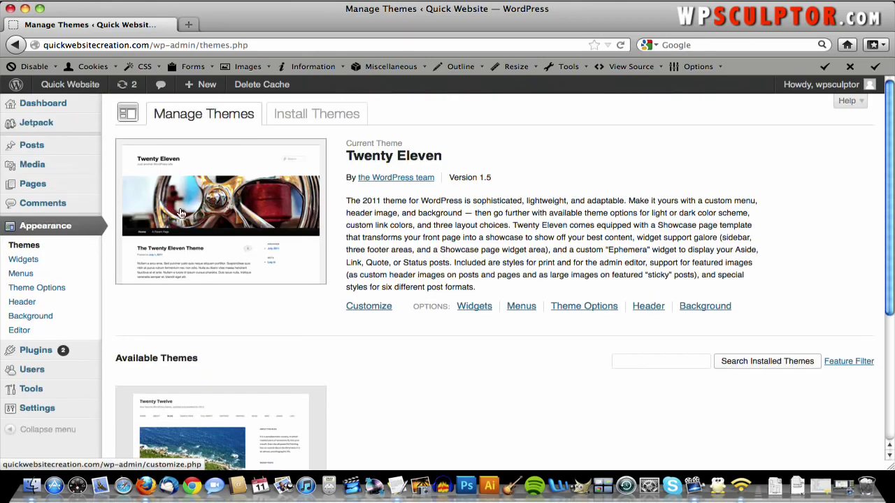
scroll(408, 243, down, 2)
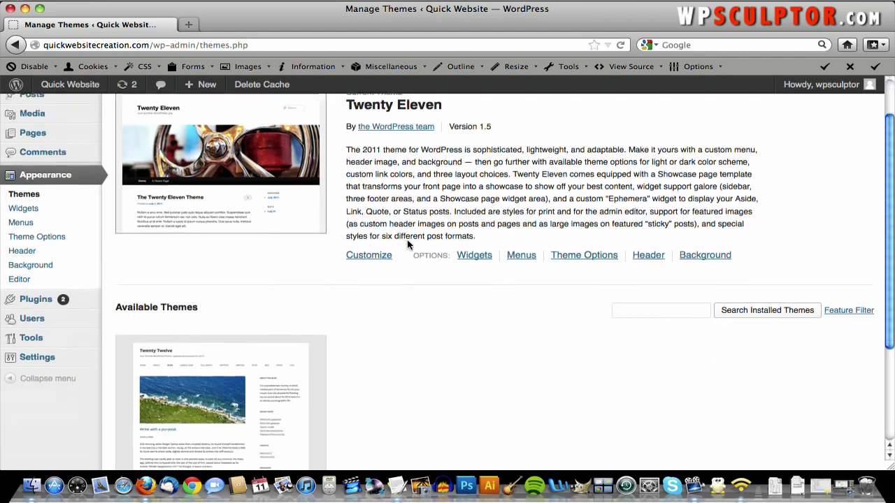
scroll(409, 243, down, 4)
scroll(361, 282, up, 1)
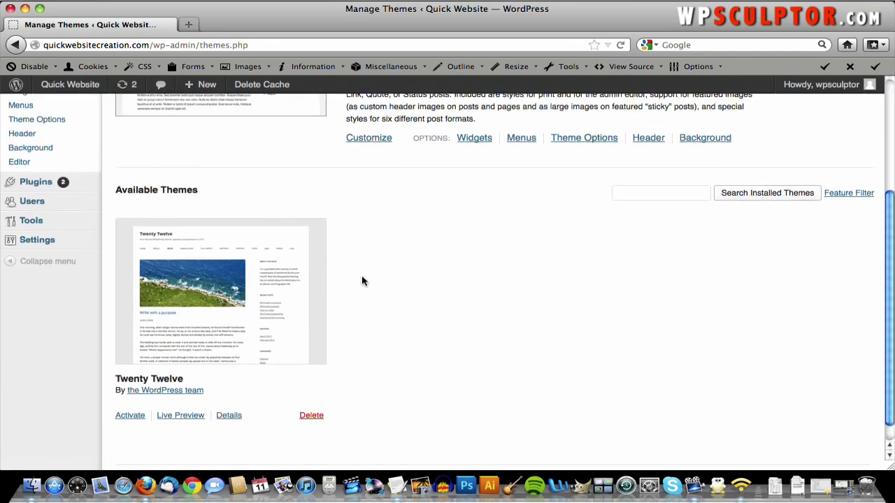
scroll(361, 282, up, 5)
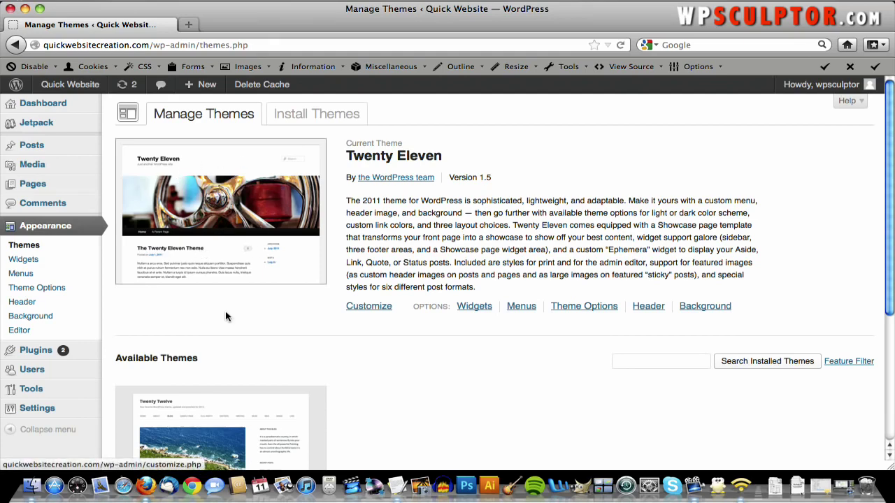
scroll(226, 315, down, 5)
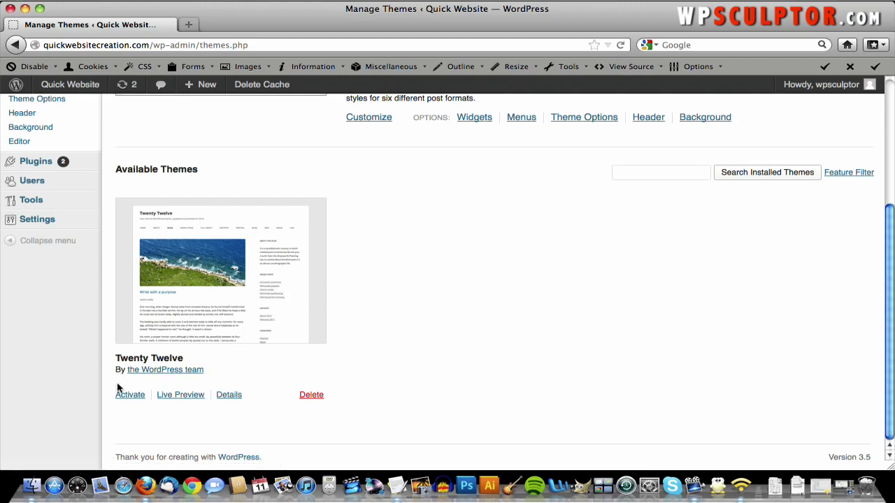
click(127, 397)
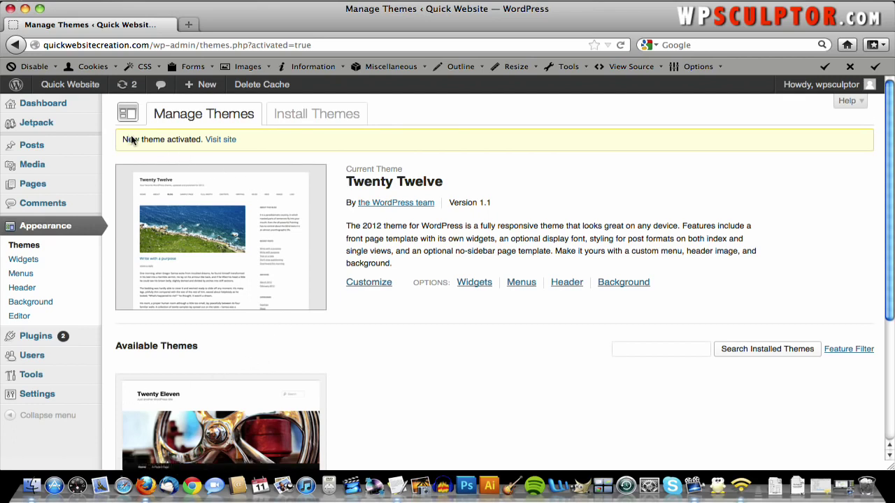
- Visit the live Quick Website and scroll through its new Twenty Twelve look
click(227, 141)
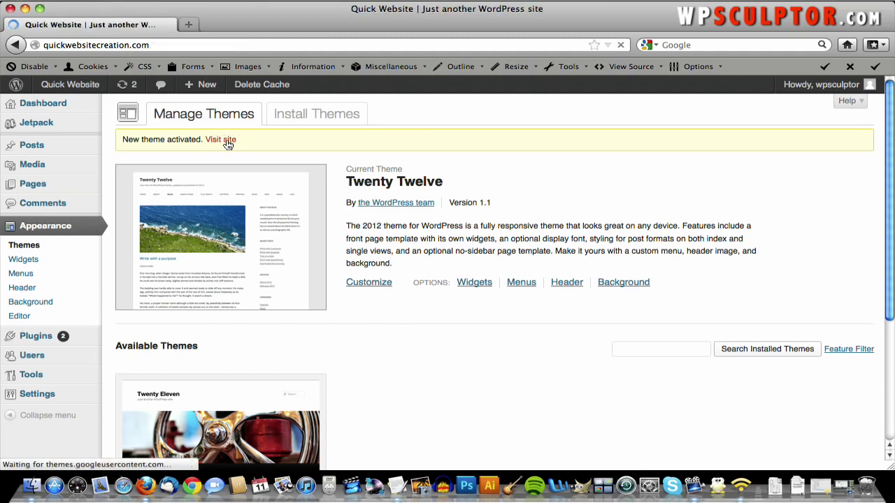
scroll(385, 168, down, 5)
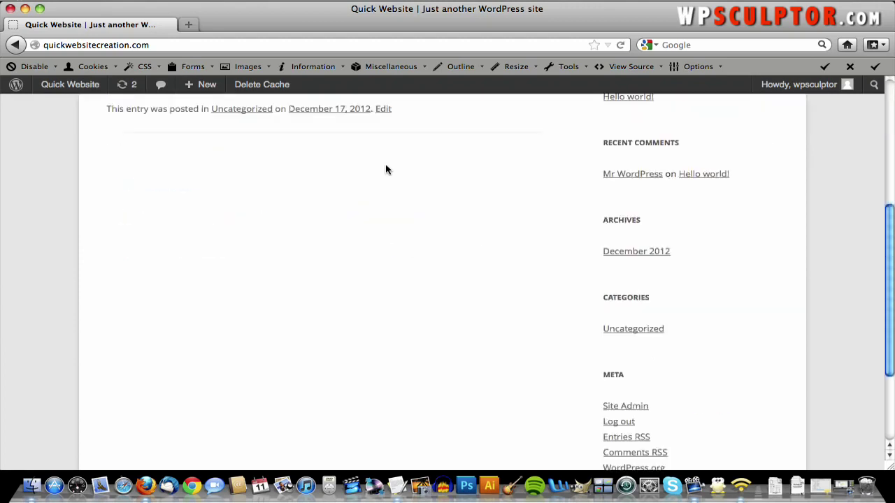
scroll(385, 169, up, 5)
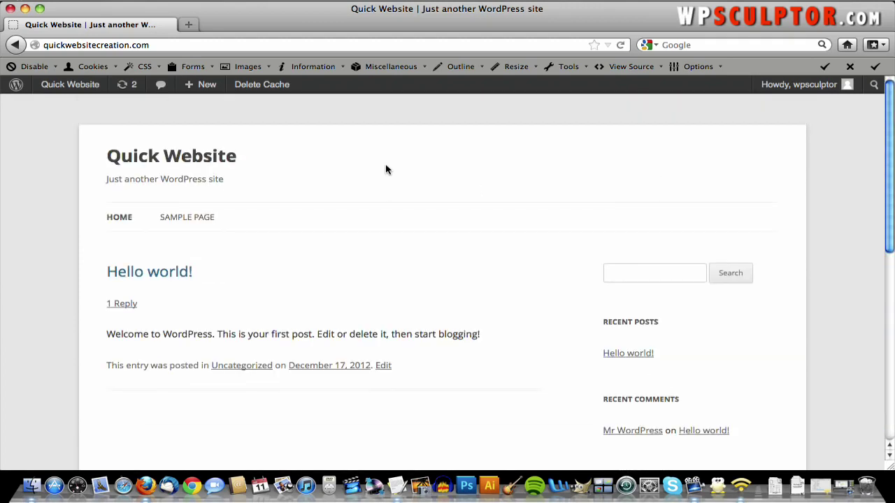
scroll(385, 169, down, 1)
scroll(385, 170, up, 1)
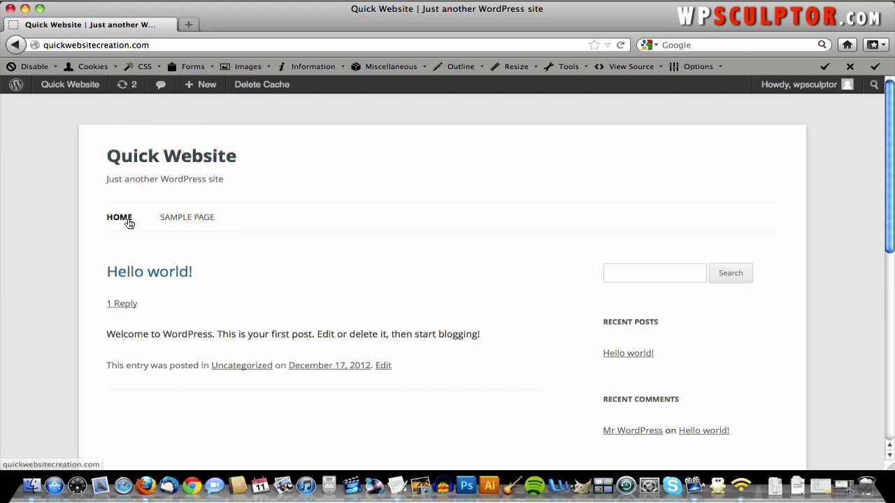
scroll(384, 217, down, 4)
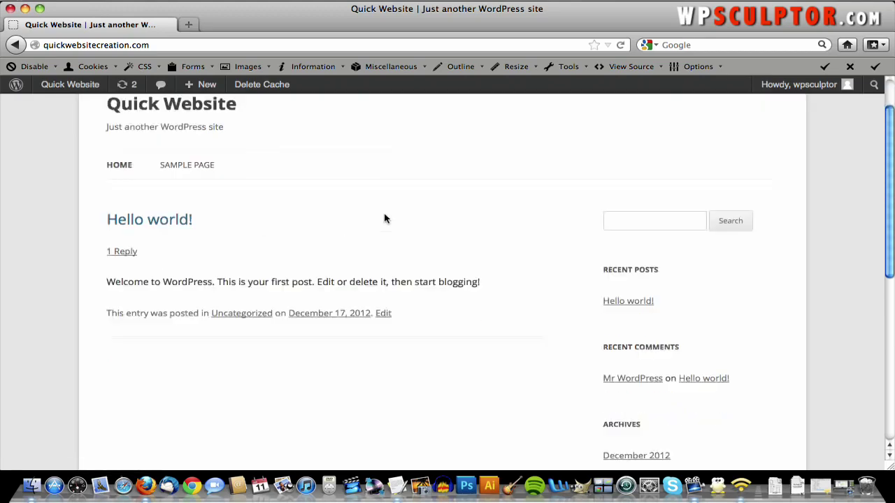
scroll(383, 217, up, 4)
scroll(384, 218, down, 5)
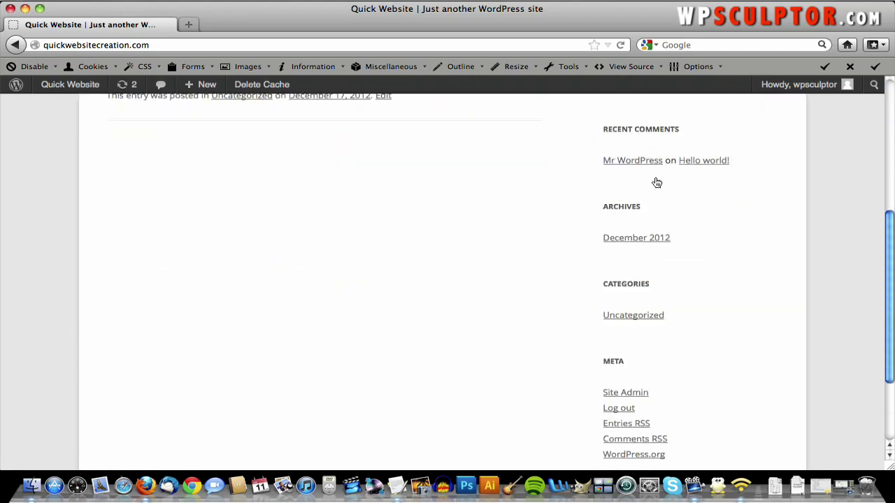
scroll(645, 384, down, 2)
scroll(645, 383, up, 6)
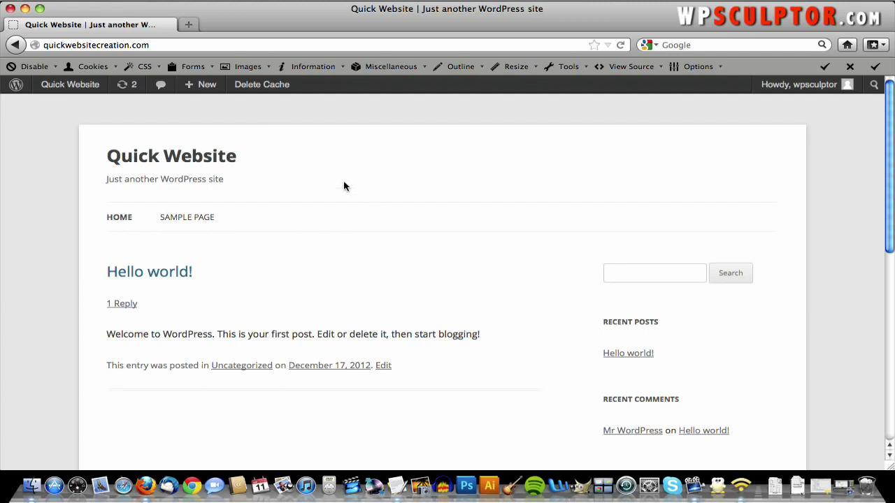
- Return to the admin Dashboard through the Quick Website admin-bar menu
mouse_move(55, 136)
mouse_move(815, 89)
mouse_move(70, 90)
click(71, 109)
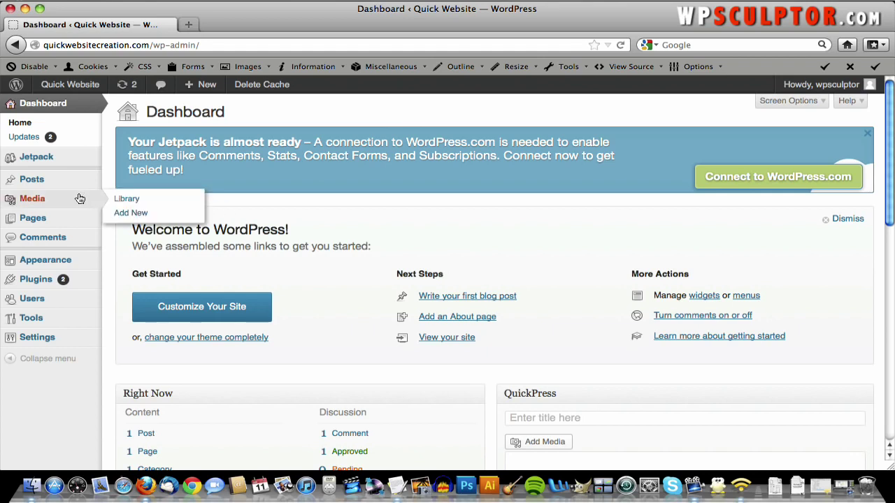
- Start a blank new page with Pages > Add New
mouse_move(77, 221)
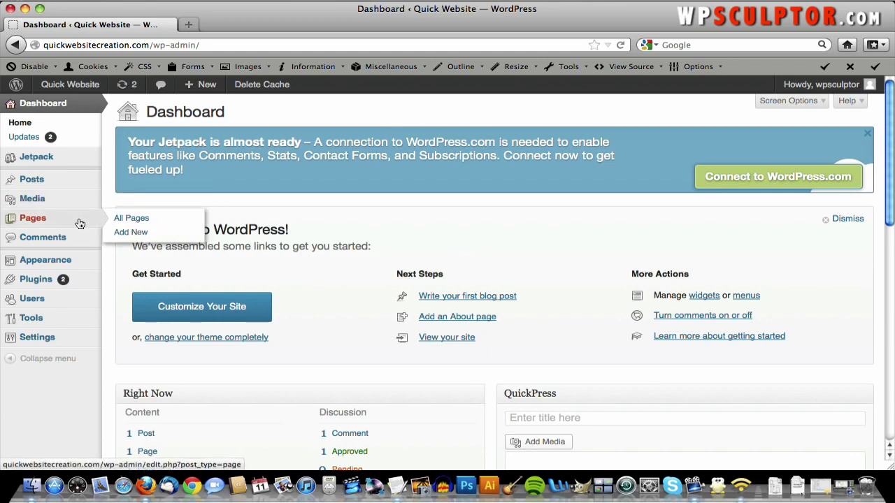
click(137, 236)
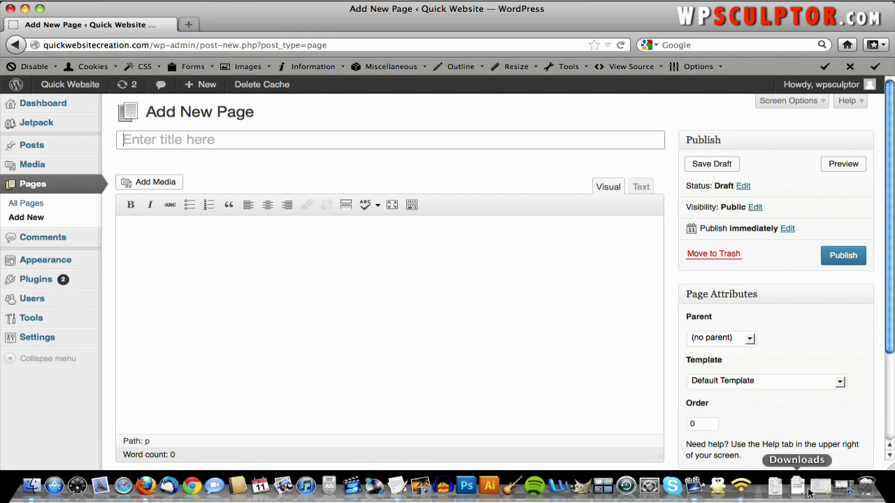
- Copy the 'Welcome to the the Urban Decay Architecture Mock Website' line from the Text Content notes
key(F3)
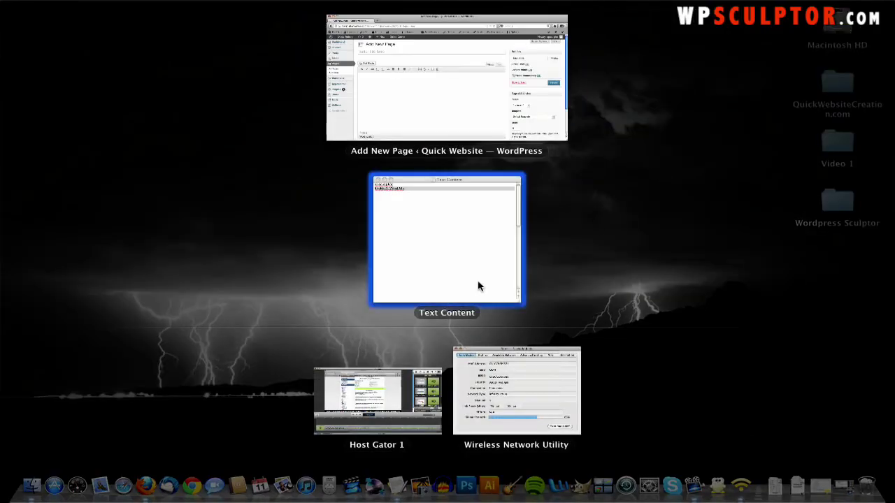
click(478, 286)
scroll(201, 130, down, 5)
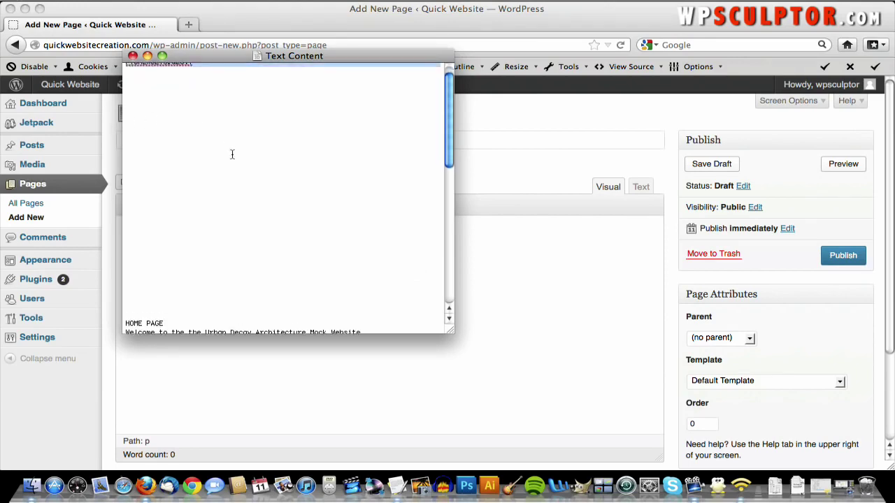
scroll(232, 153, down, 3)
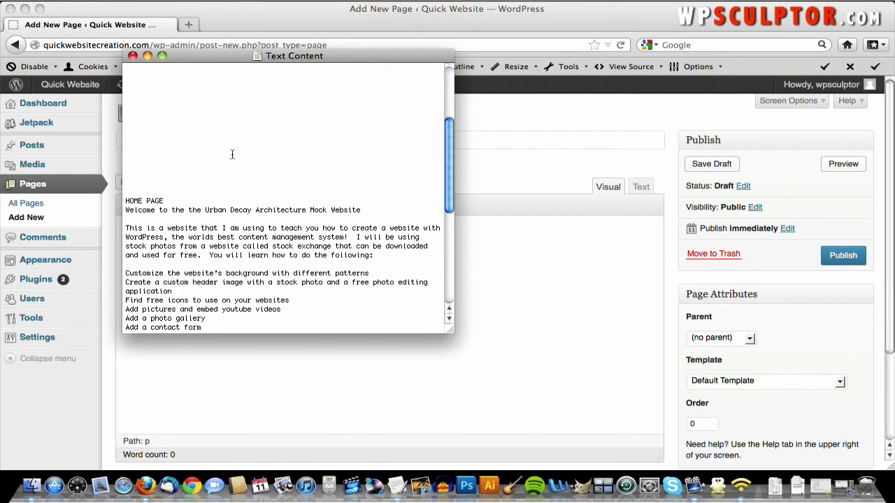
scroll(232, 153, up, 1)
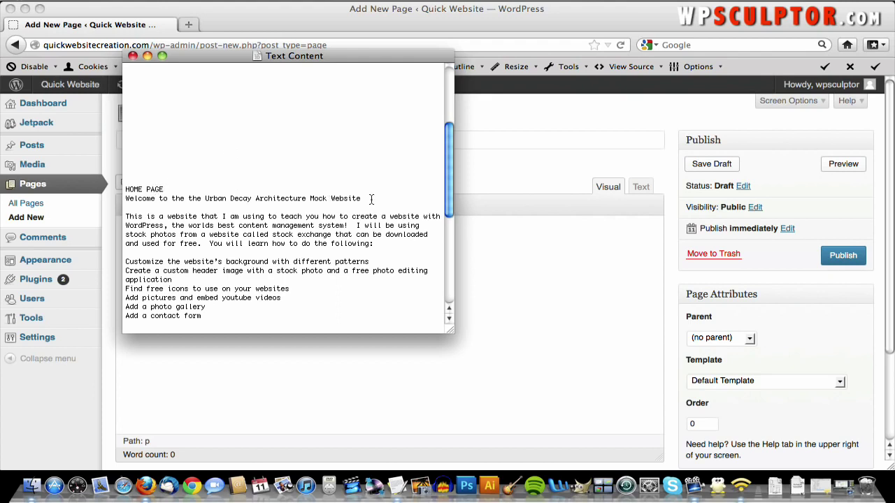
drag(363, 199, 125, 202)
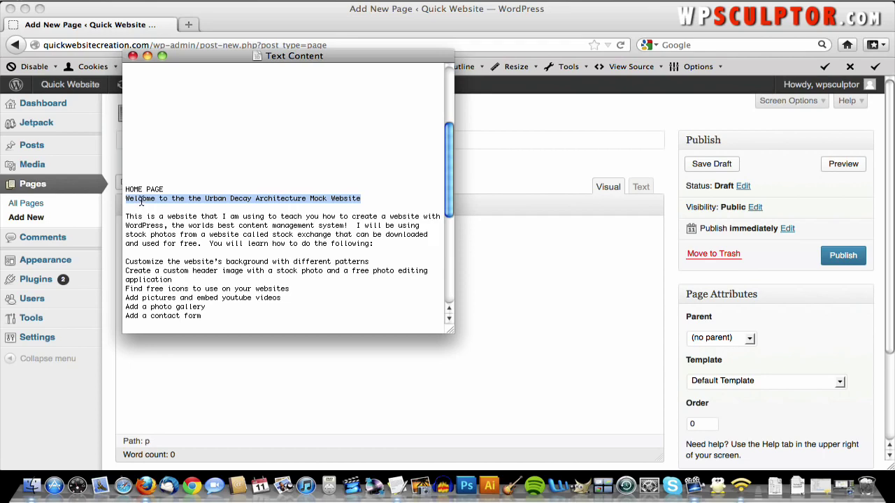
right_click(141, 200)
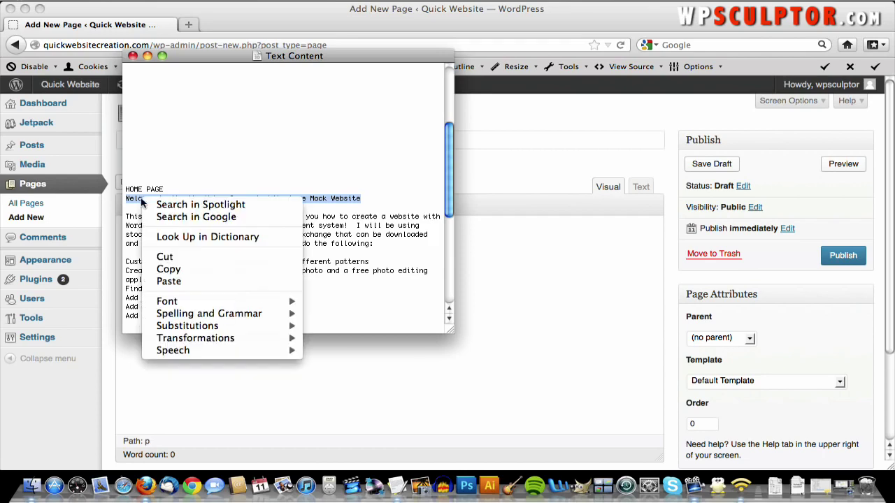
click(191, 268)
- Paste the welcome line as the page title, saving the draft with a permalink
key(super+Tab)
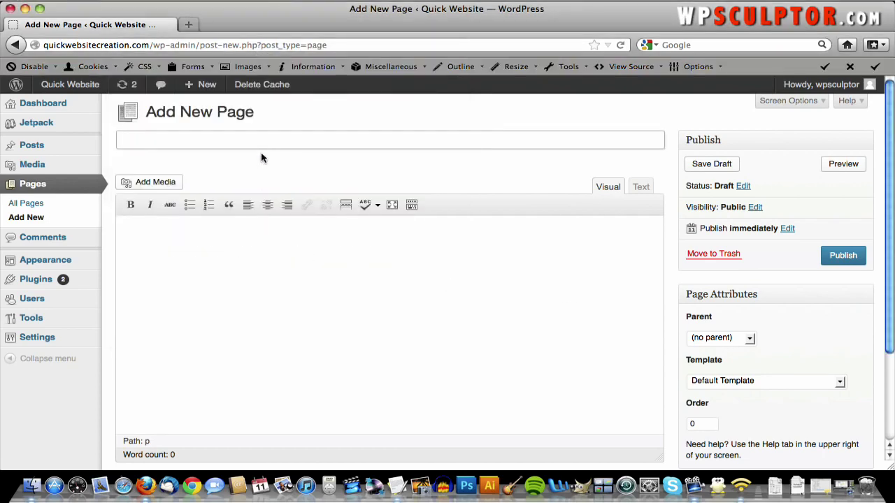
click(265, 143)
right_click(265, 146)
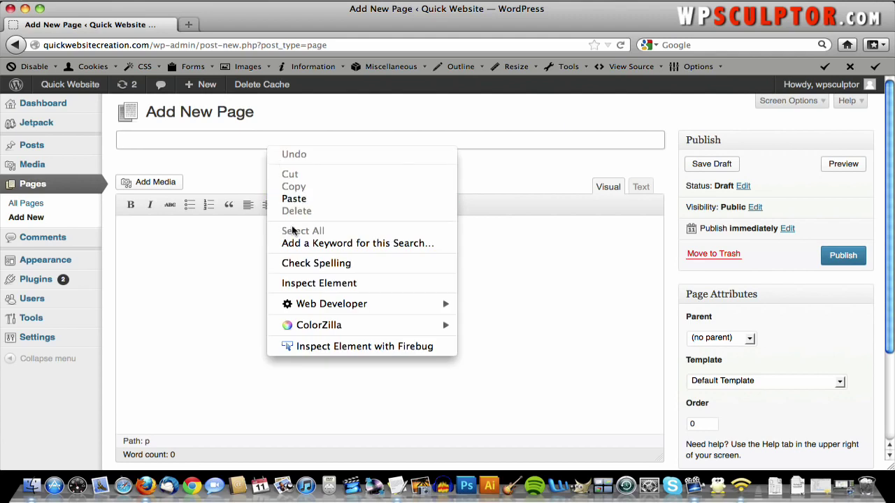
click(305, 199)
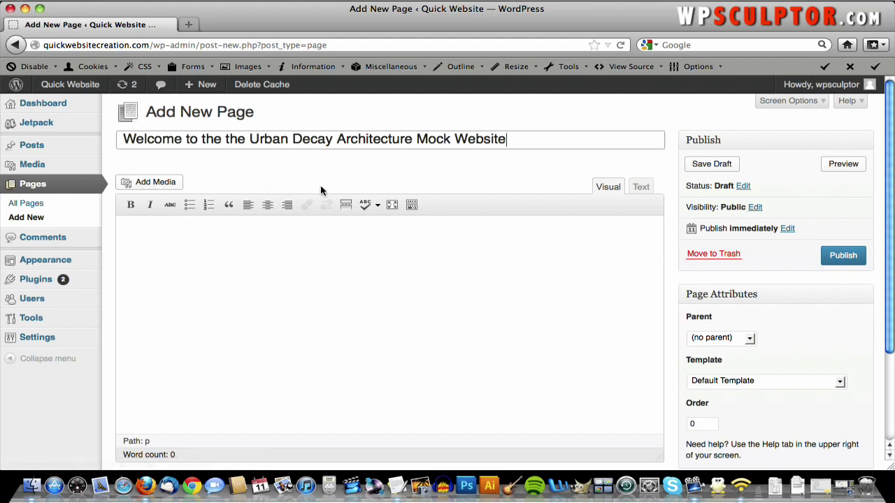
click(321, 257)
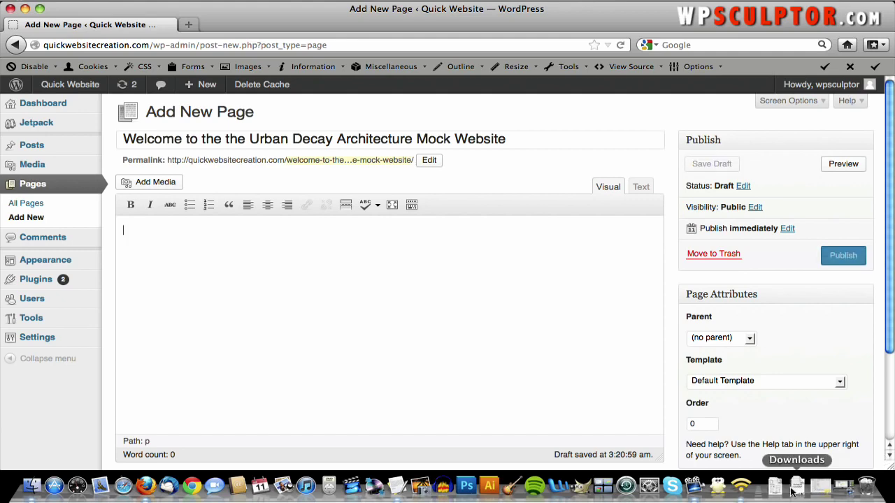
- Copy the introductory paragraph from the Text Content notes
key(F3)
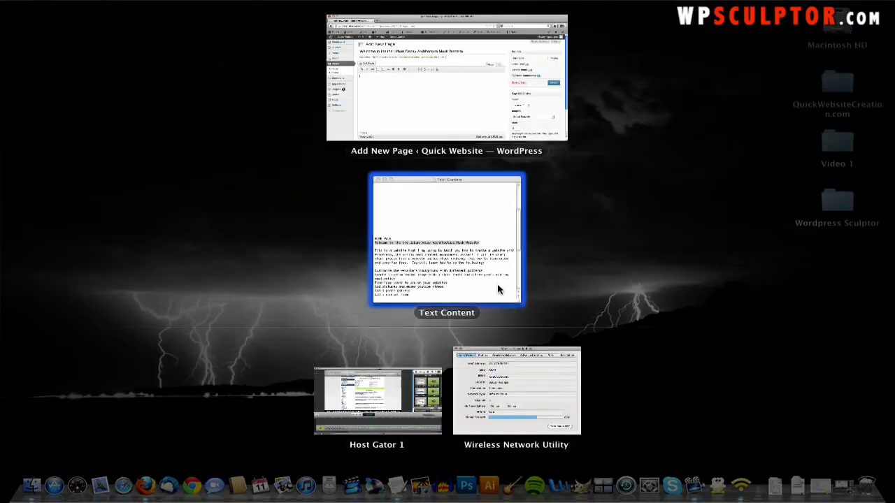
click(500, 290)
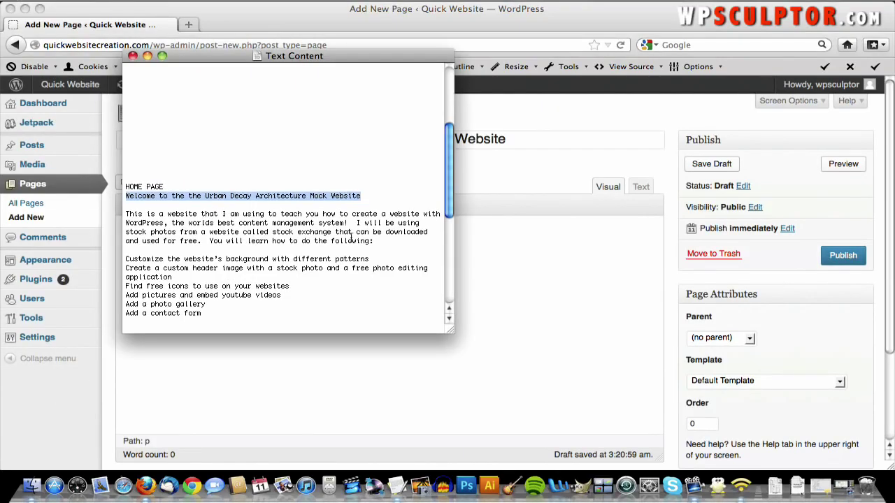
drag(373, 240, 123, 213)
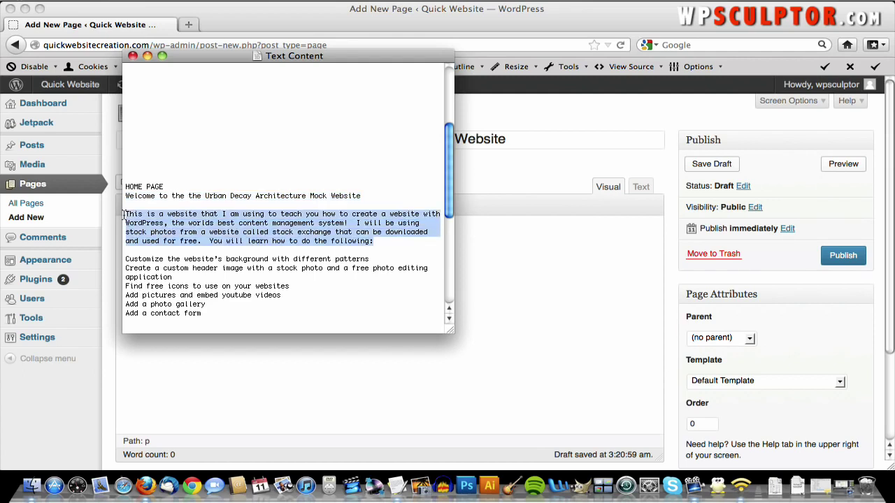
right_click(160, 236)
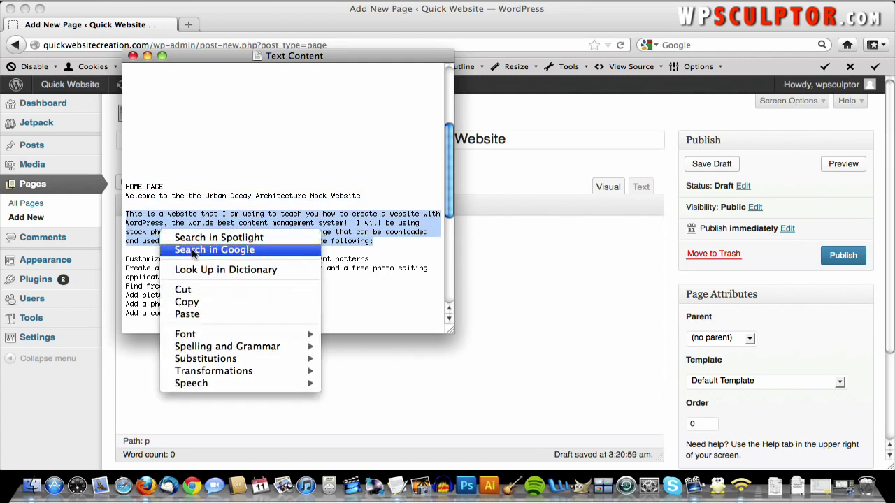
click(188, 303)
- Paste the intro paragraph into the Welcome page body and view it as HTML
click(516, 299)
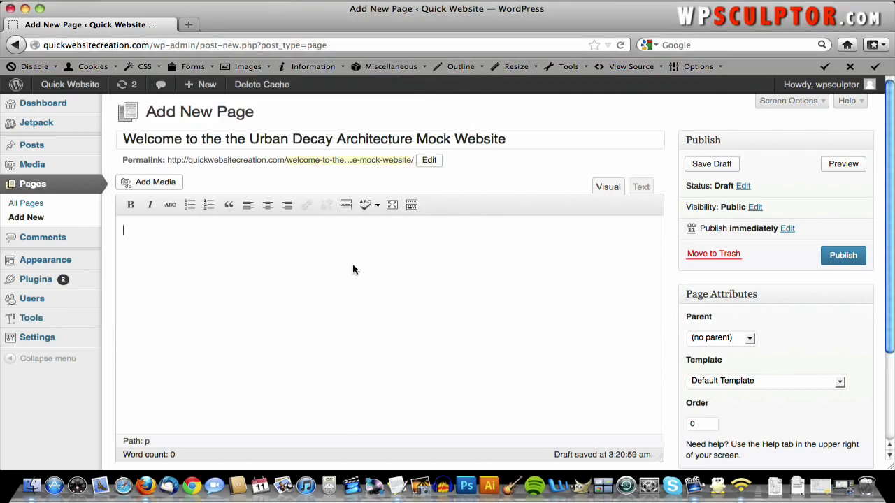
right_click(332, 246)
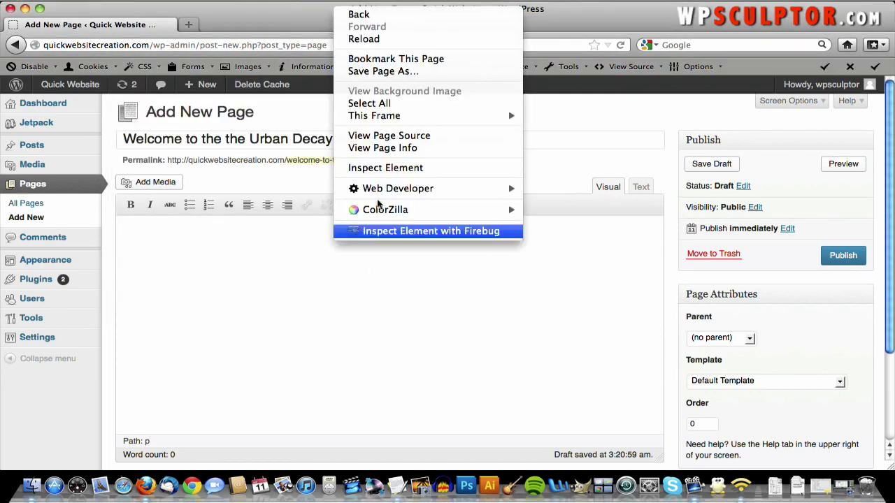
click(175, 241)
right_click(171, 229)
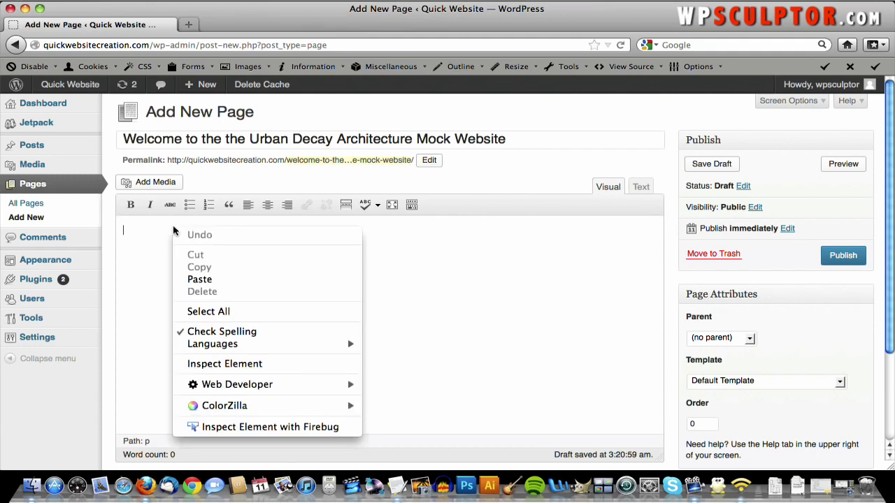
click(229, 280)
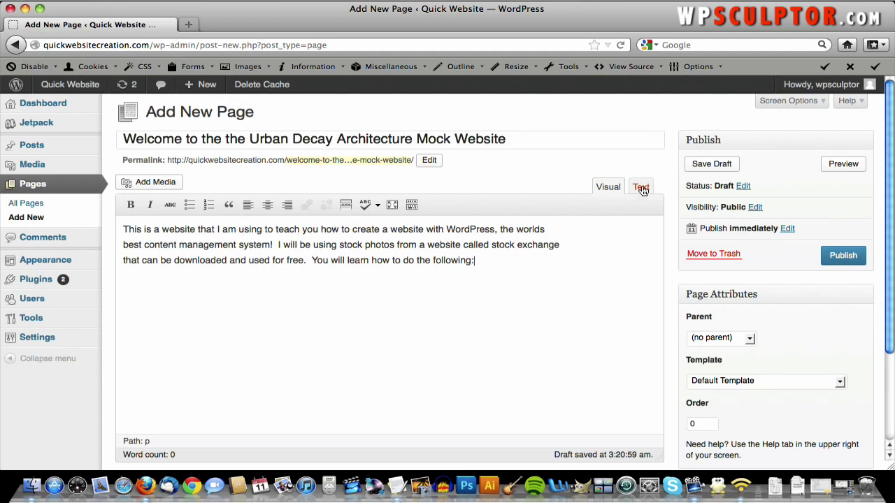
click(642, 189)
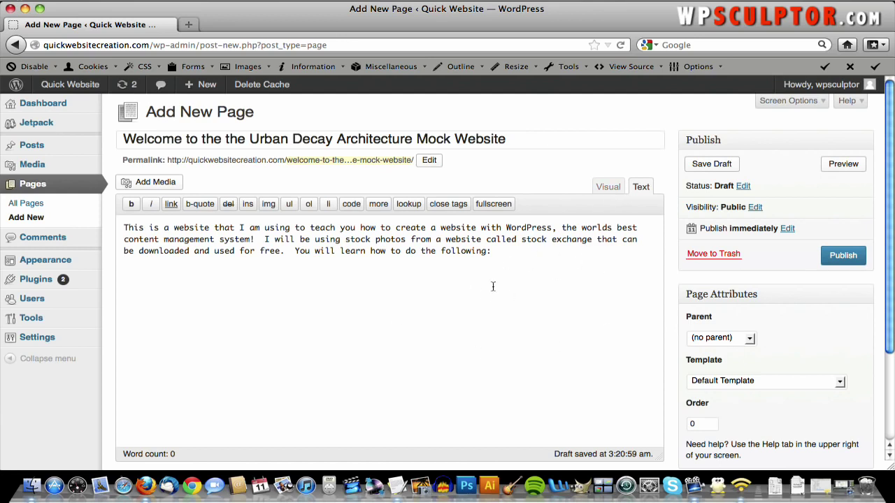
- Back in Visual view, reveal the Kitchen Sink toolbar row and add a new paragraph after the intro
click(607, 186)
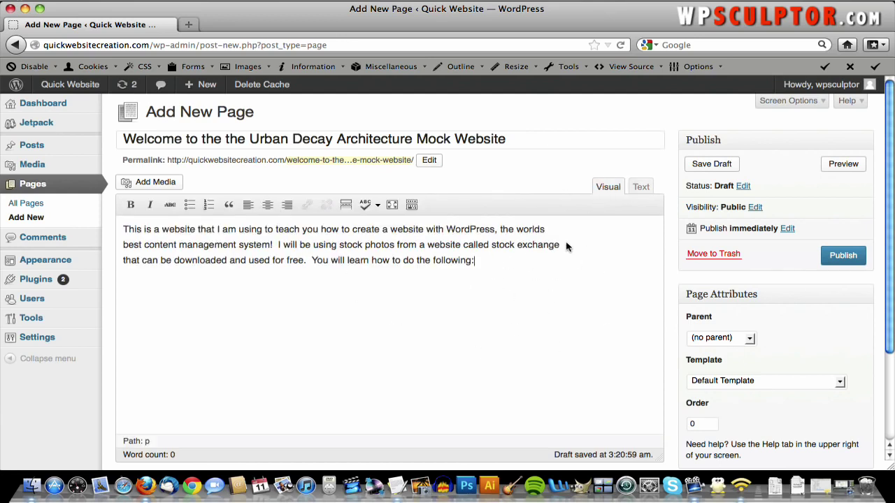
click(642, 191)
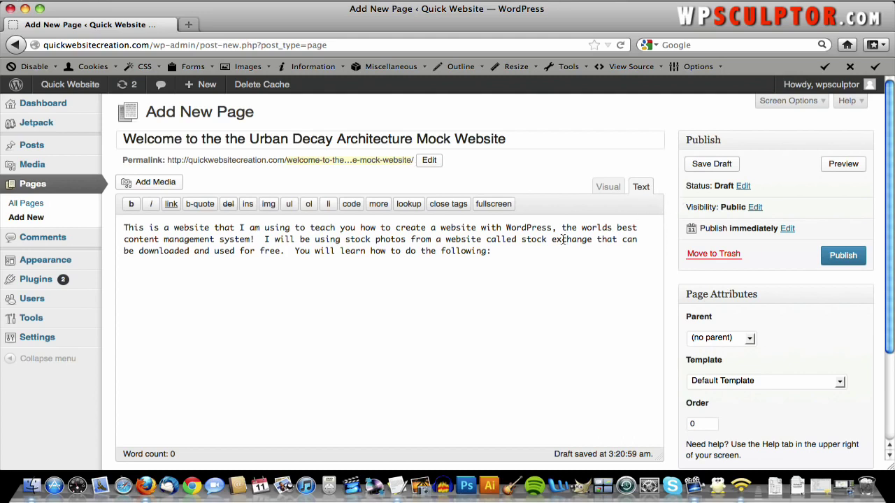
click(615, 190)
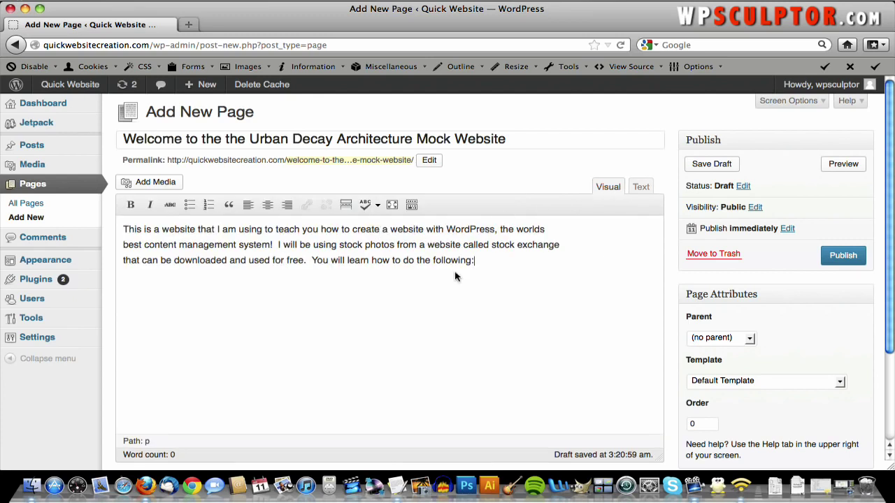
click(411, 205)
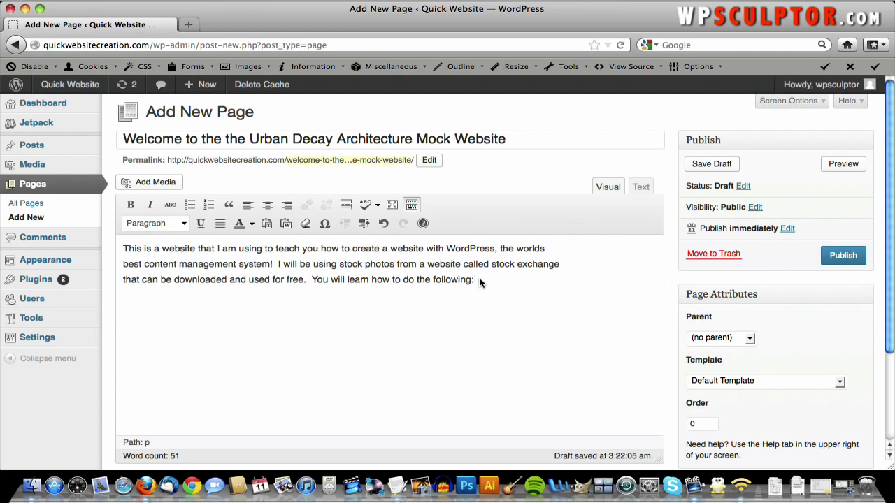
key(Return)
key(F9)
- Paste the line 'Customize the website's background with different patterns' from the notes into the page
click(440, 264)
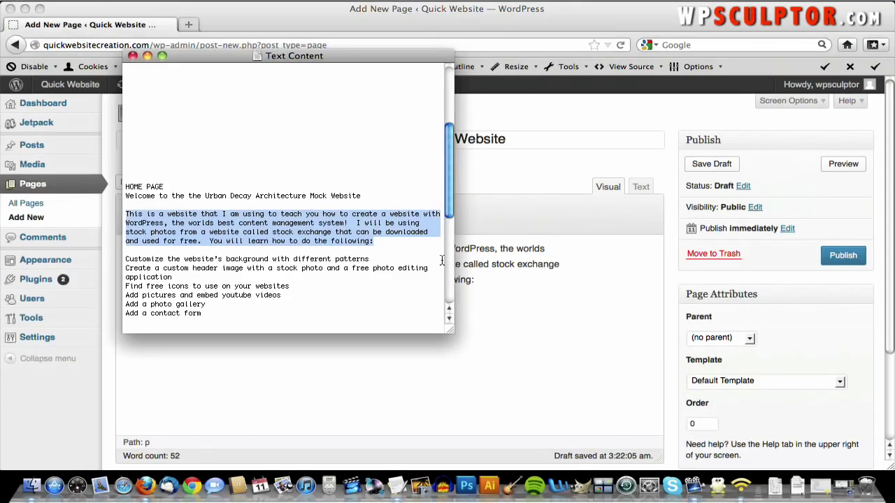
scroll(189, 167, down, 2)
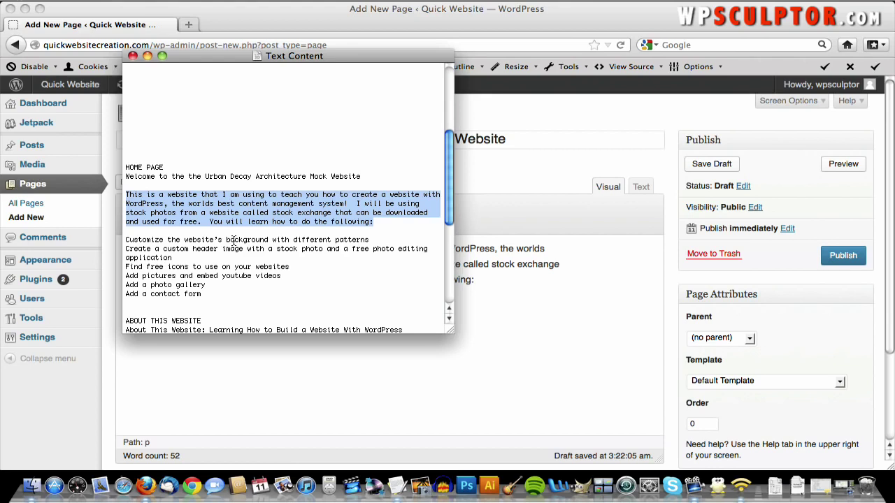
triple_click(233, 240)
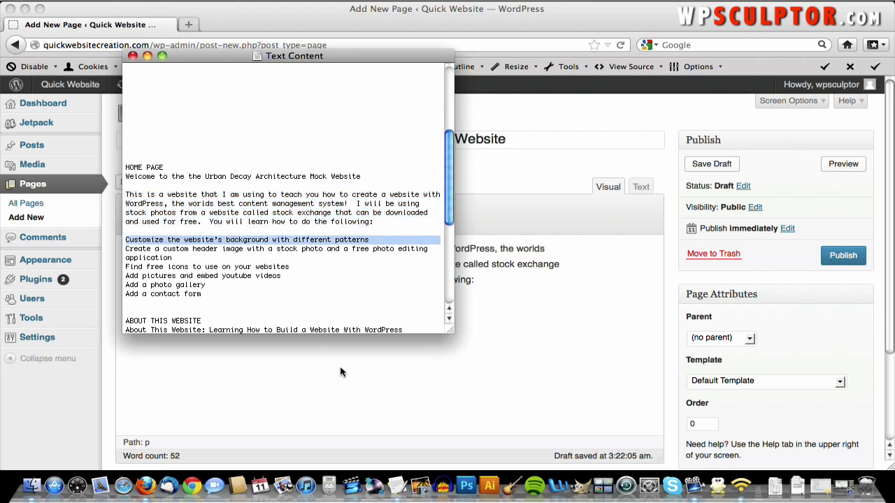
click(339, 369)
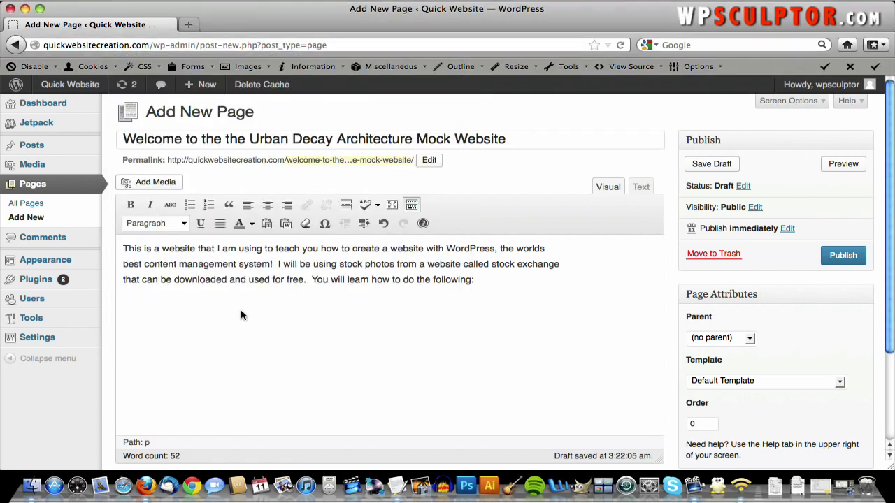
key(super+v)
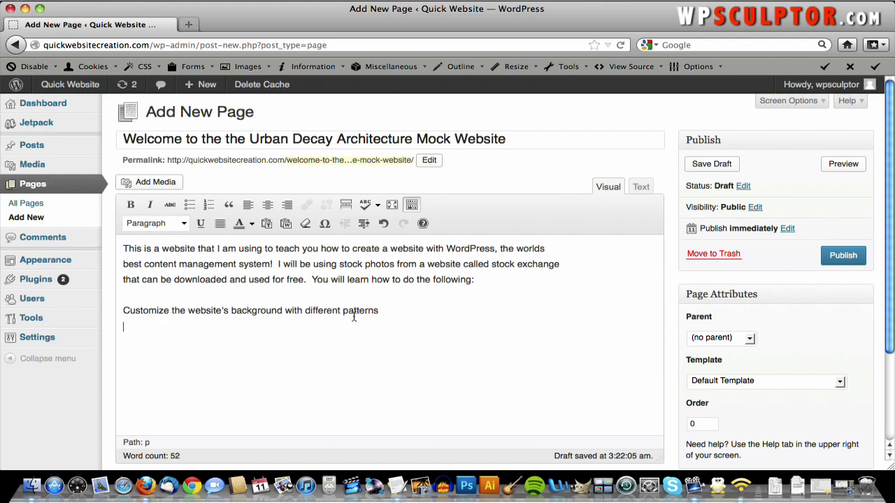
- Format the background line as a bulleted list item and start an empty bullet below it
drag(378, 310, 126, 310)
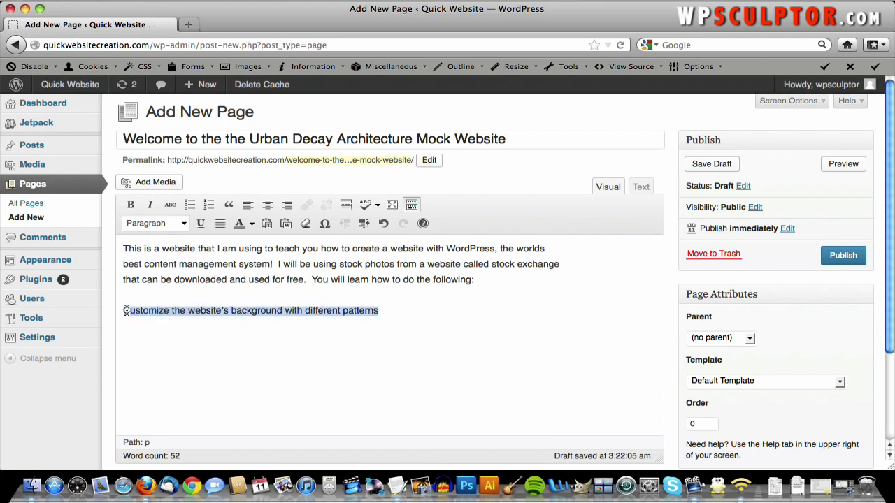
click(182, 224)
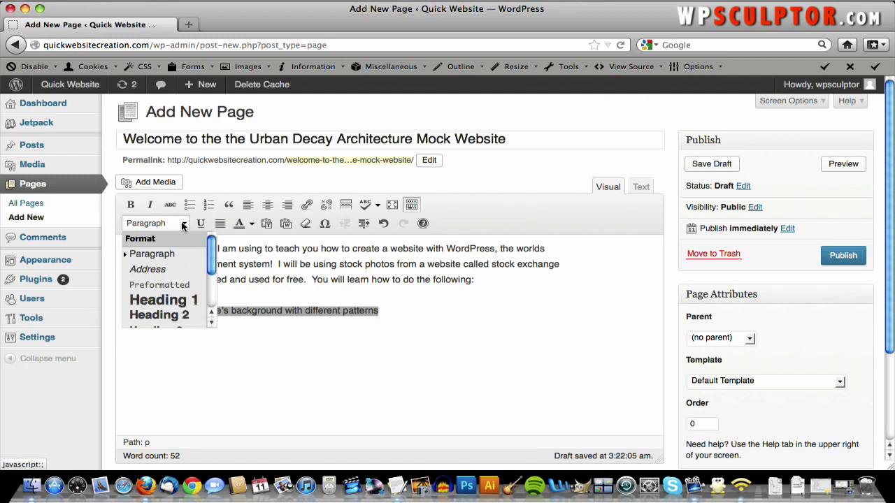
click(182, 224)
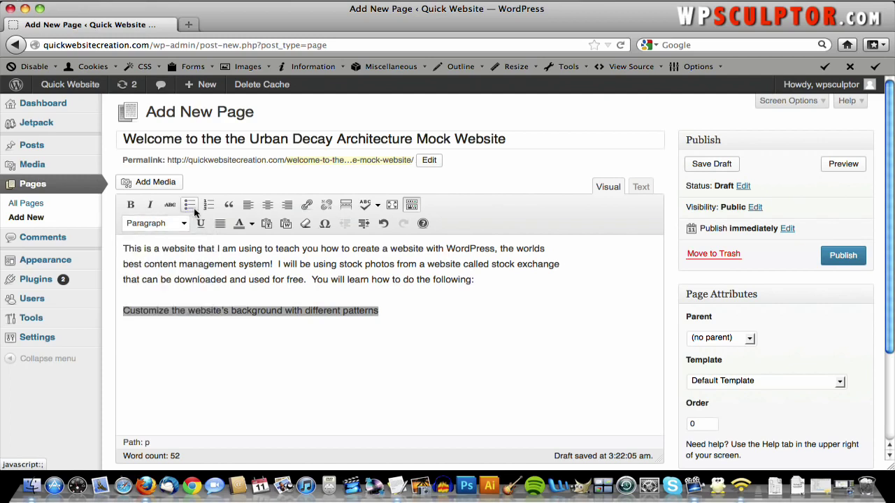
click(191, 206)
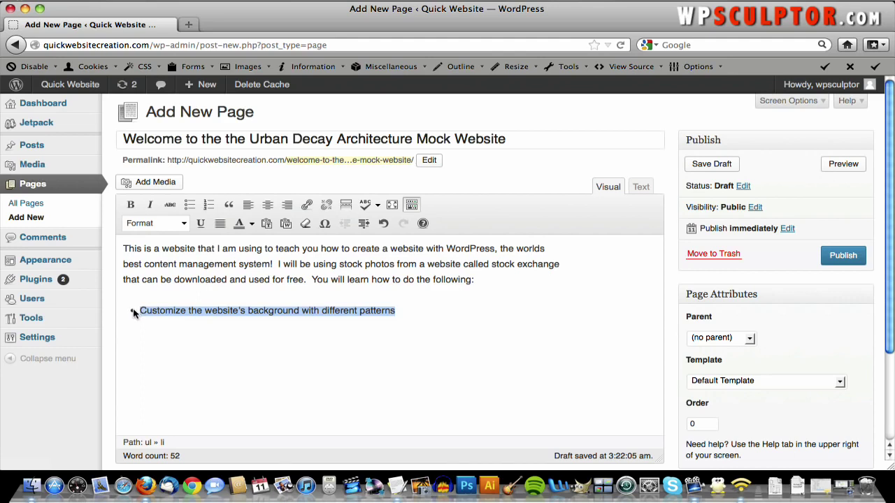
click(210, 208)
click(189, 205)
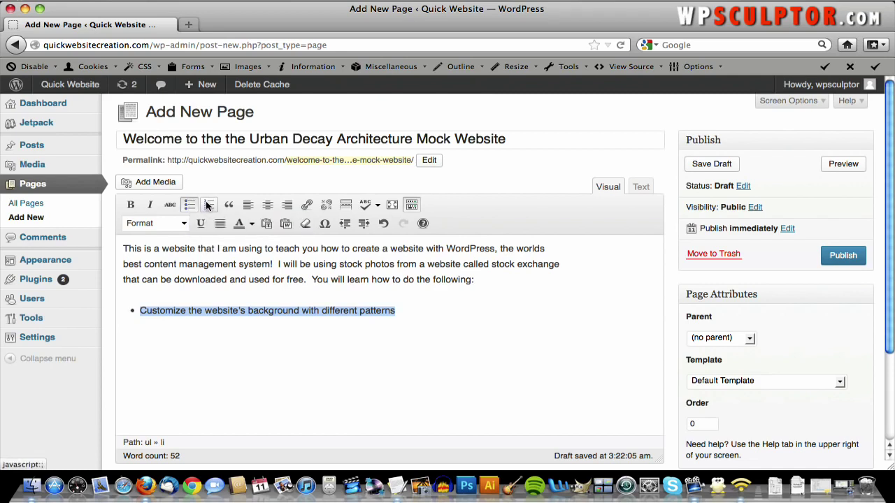
click(409, 315)
key(Return)
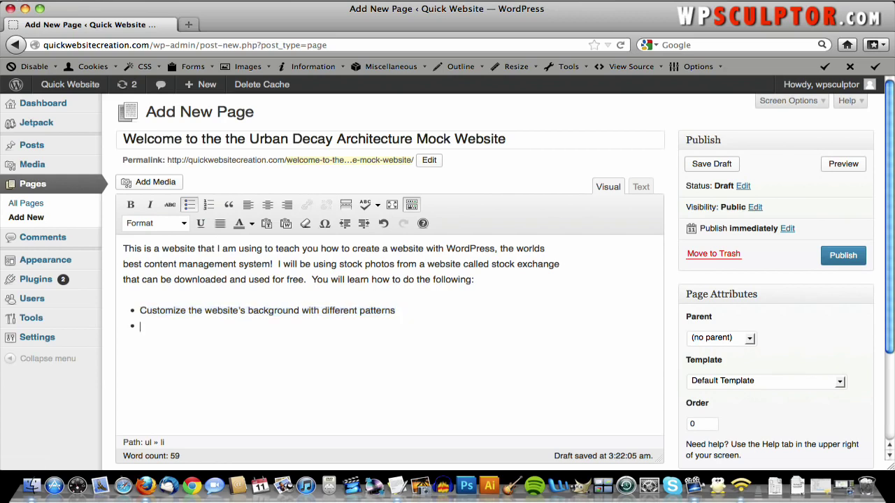
key(F9)
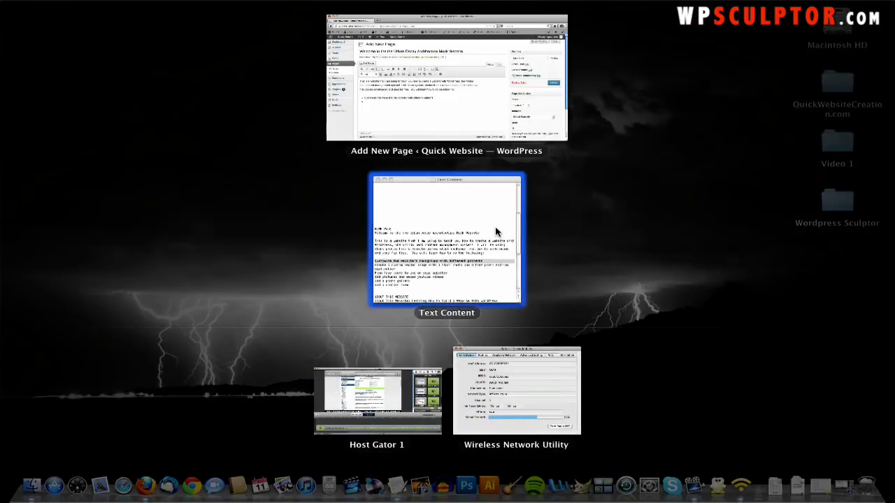
- Add the bullet about creating a custom header image, with a new bullet below
click(497, 230)
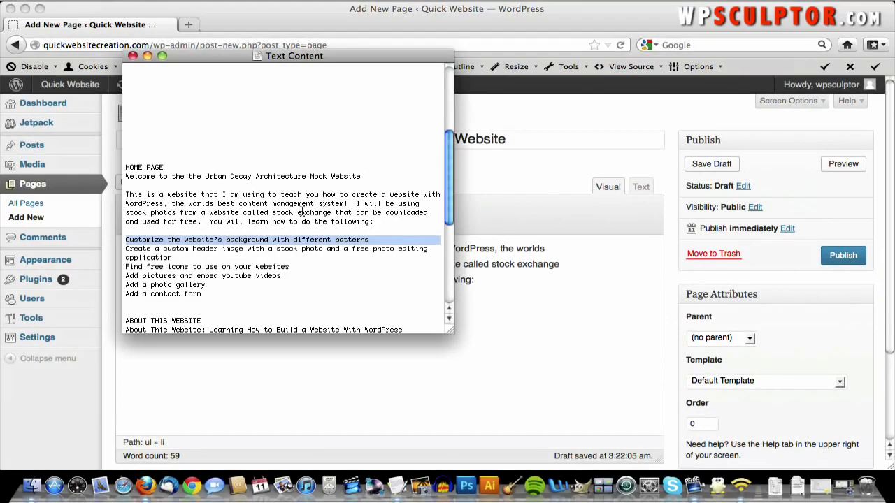
triple_click(228, 248)
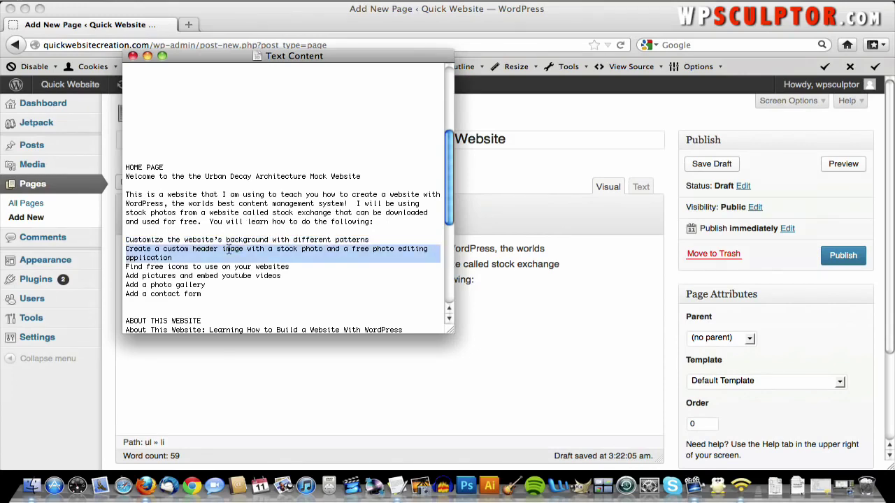
right_click(229, 251)
click(269, 318)
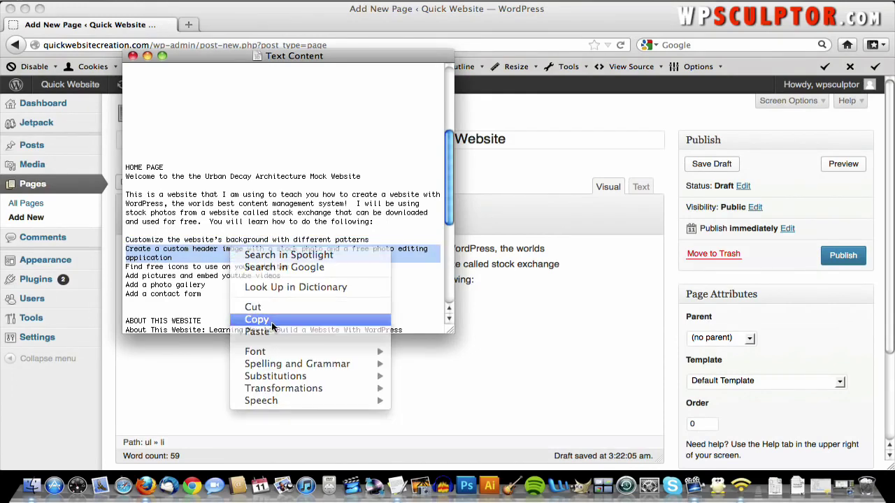
click(248, 353)
right_click(235, 325)
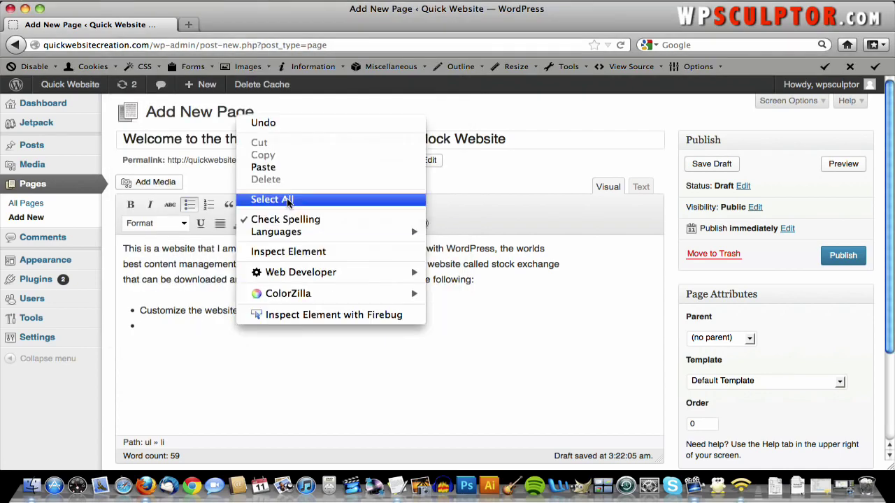
click(284, 168)
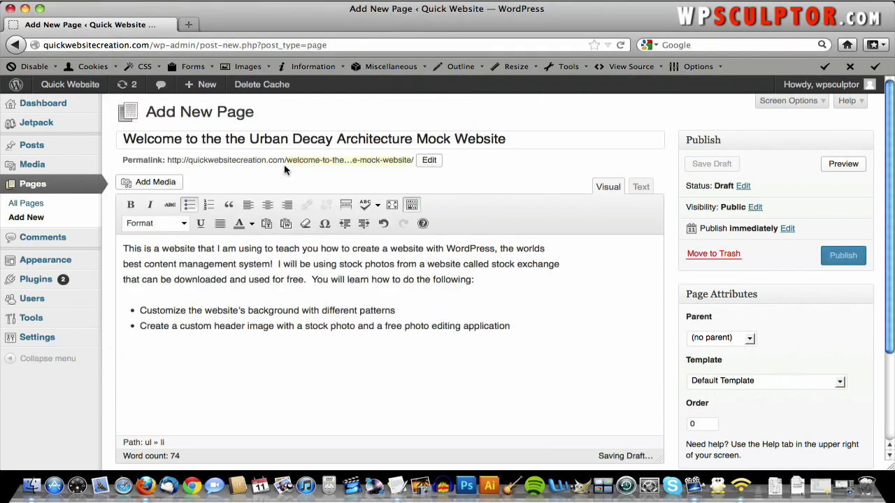
key(Return)
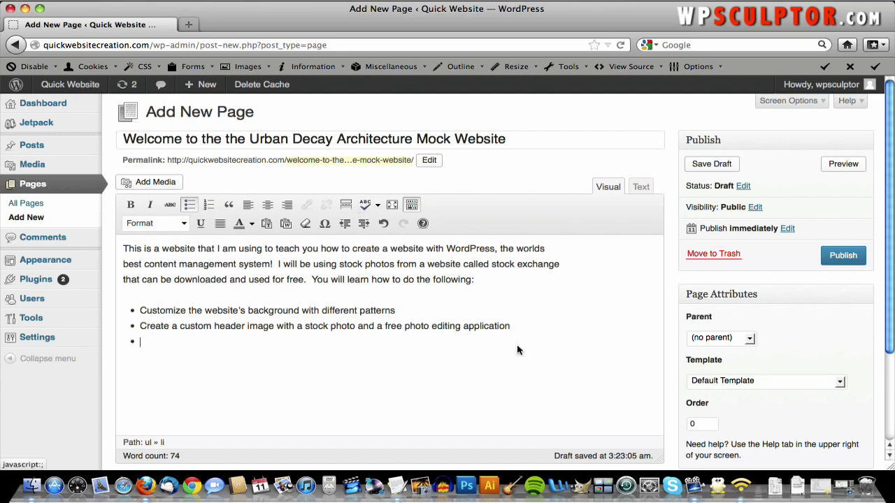
- Add the bullet 'Find free icons to use on your websites' and start another bullet
key(super+Tab)
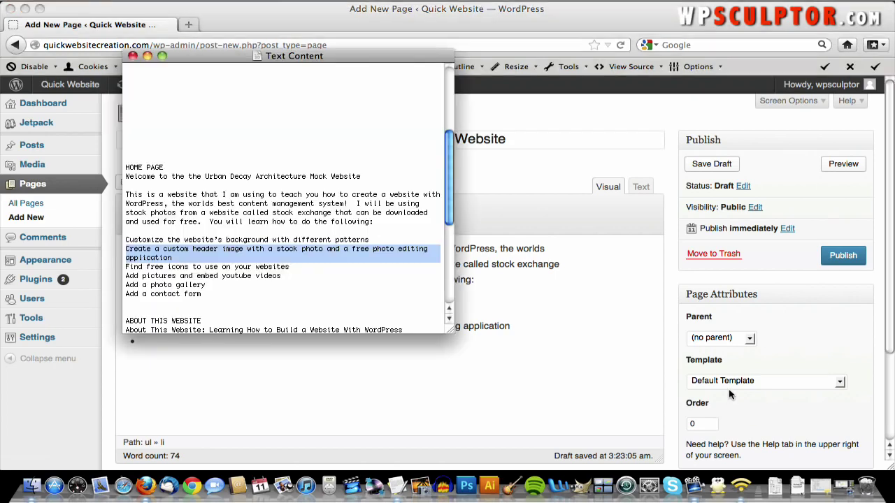
triple_click(214, 269)
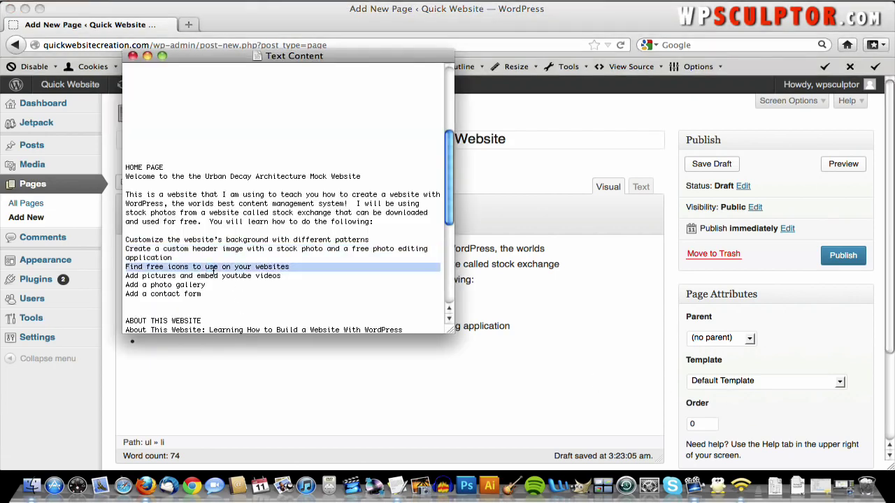
click(264, 346)
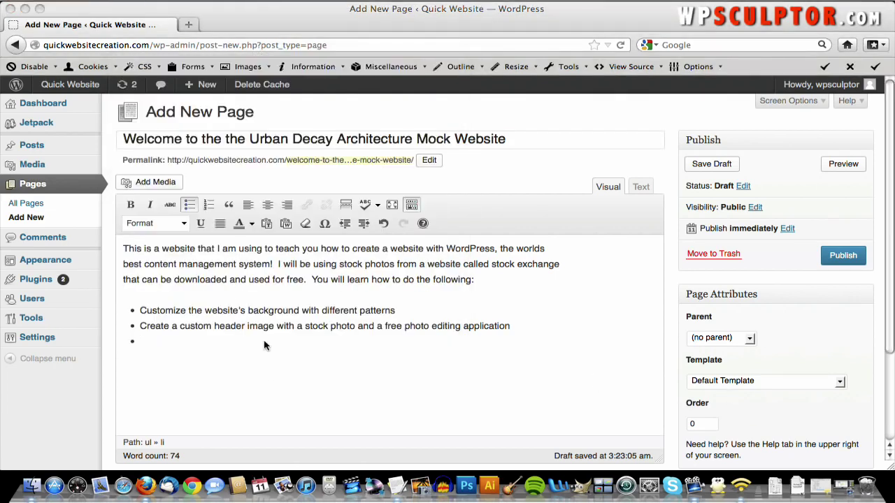
key(super+v)
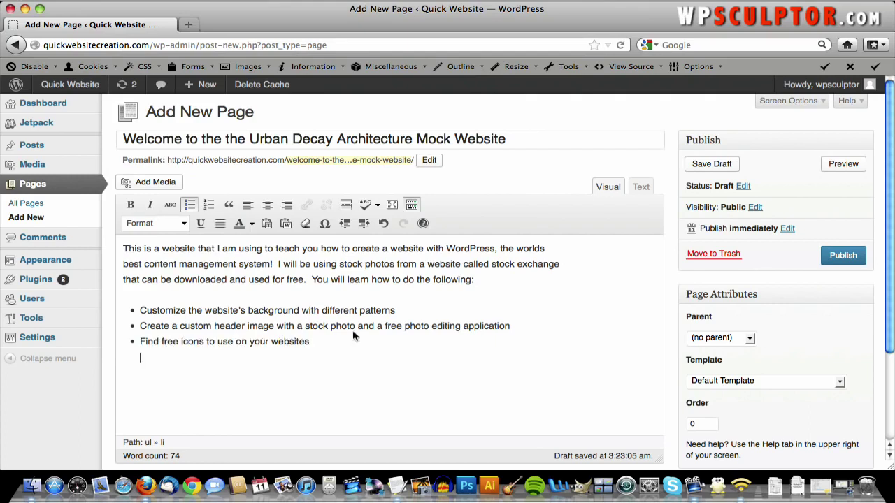
click(320, 343)
key(Return)
- Paste 'Add pictures and embed youtube videos' into the next empty bullet
key(super+Tab)
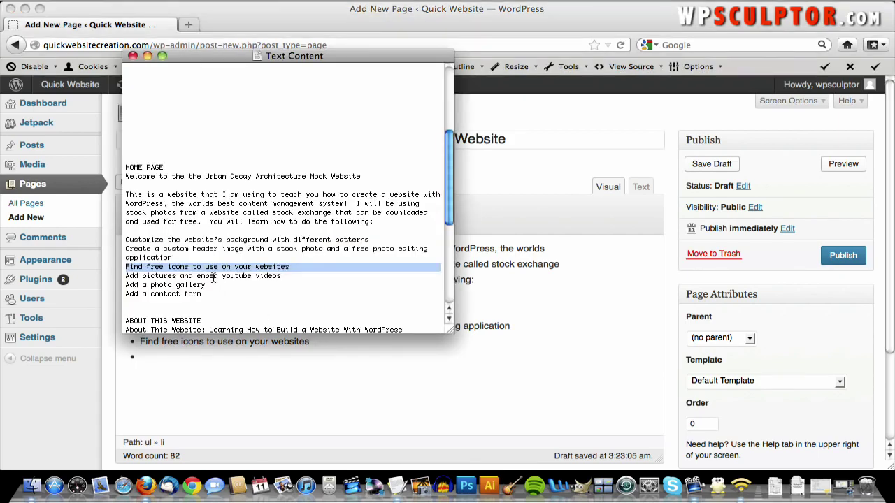
triple_click(213, 277)
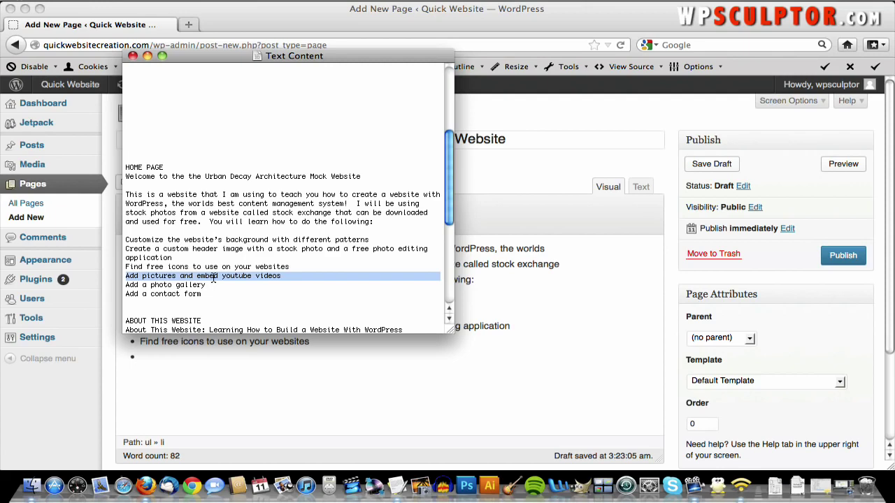
click(177, 362)
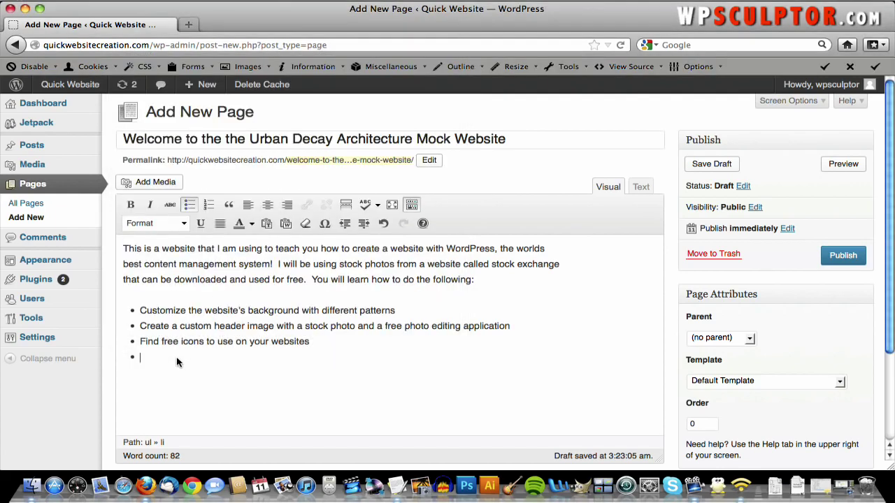
key(super+v)
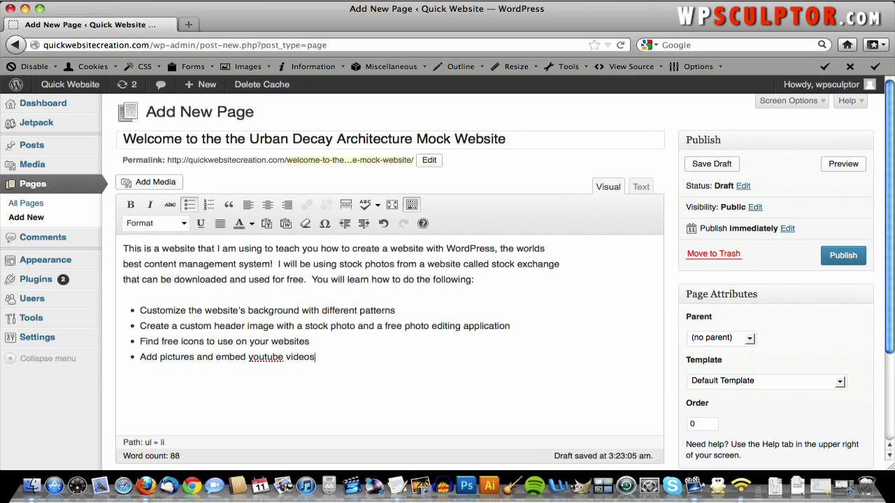
- Add the bullet 'Add a photo gallery' from the notes and start another bullet
key(super+Tab)
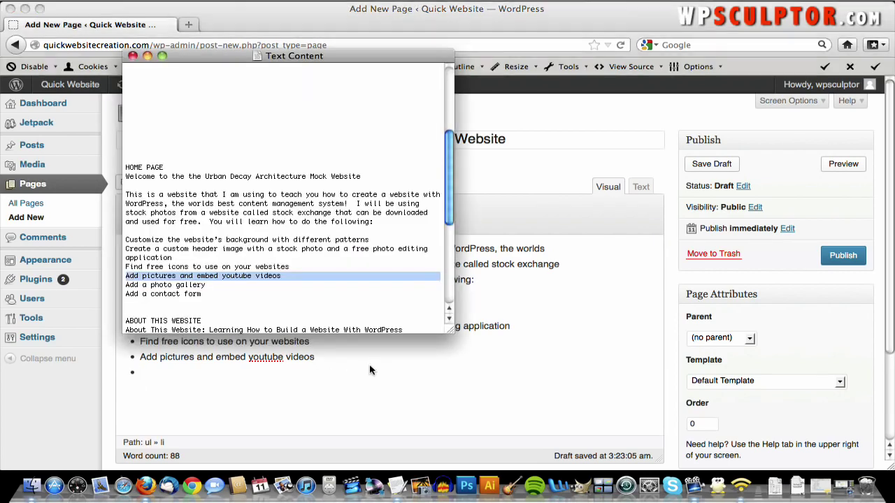
triple_click(189, 286)
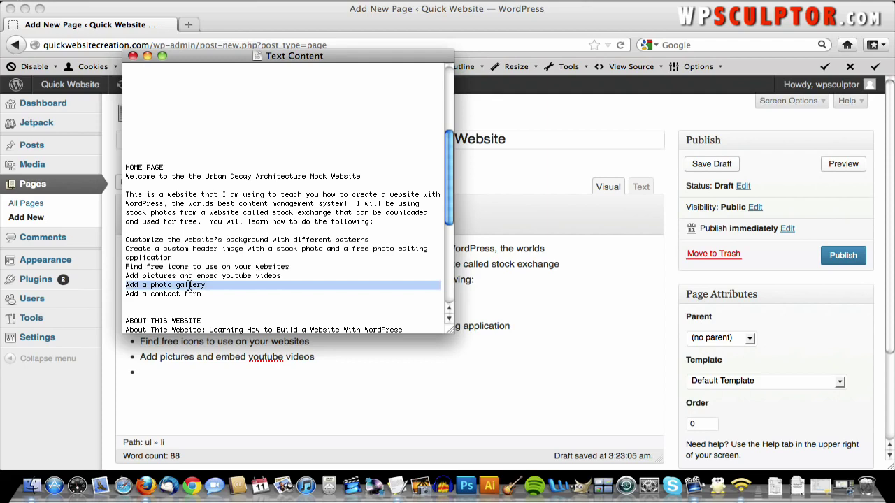
click(229, 295)
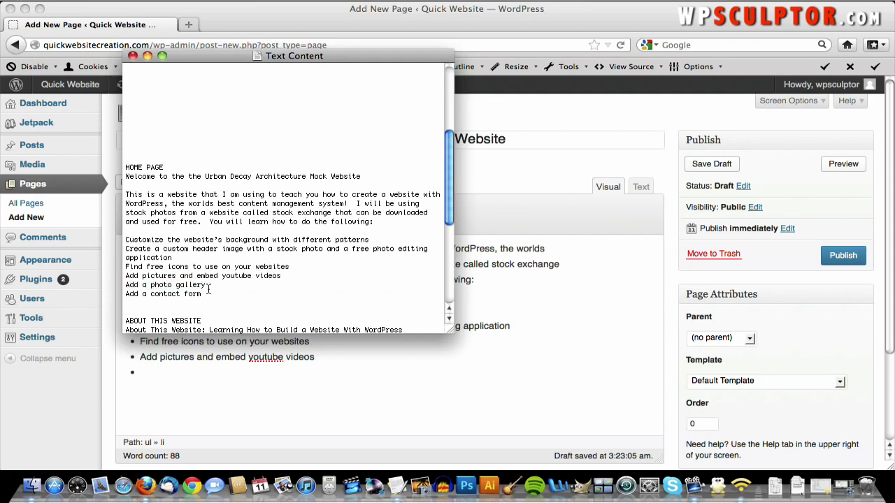
drag(207, 285, 127, 288)
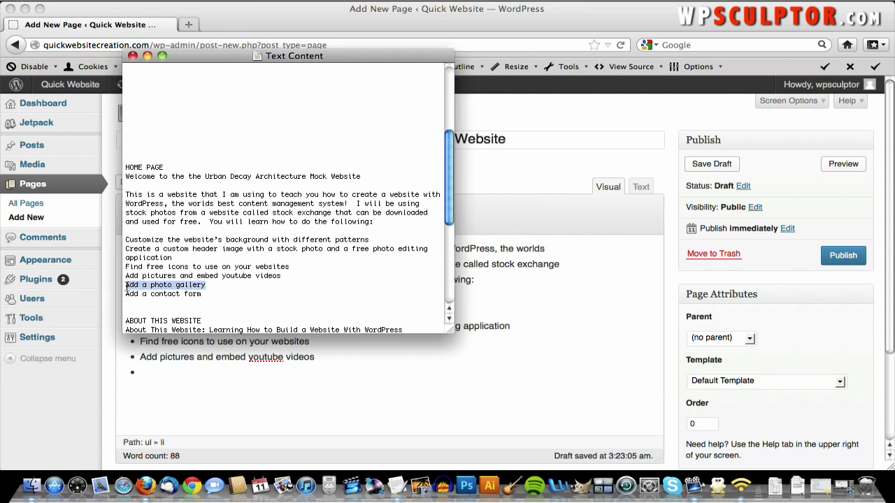
click(160, 370)
key(super+v)
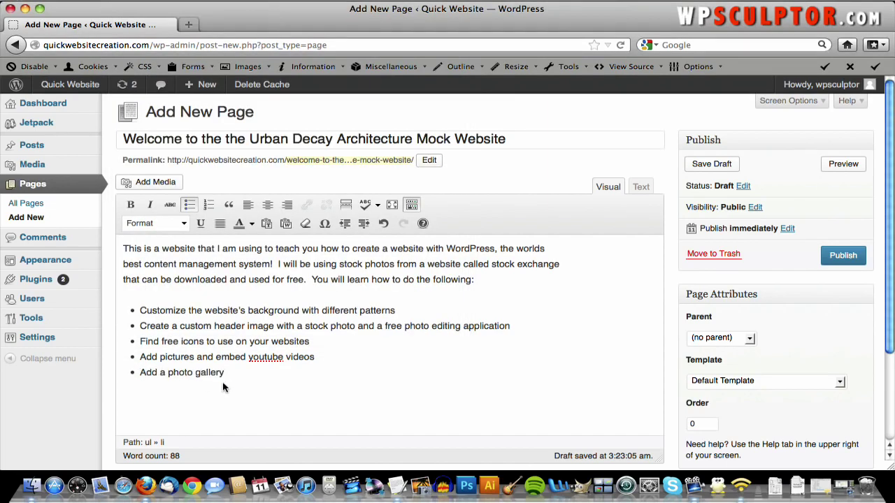
key(Return)
- Add the final bullet 'Add a contact form' and remove the extra empty bullet
key(super+Tab)
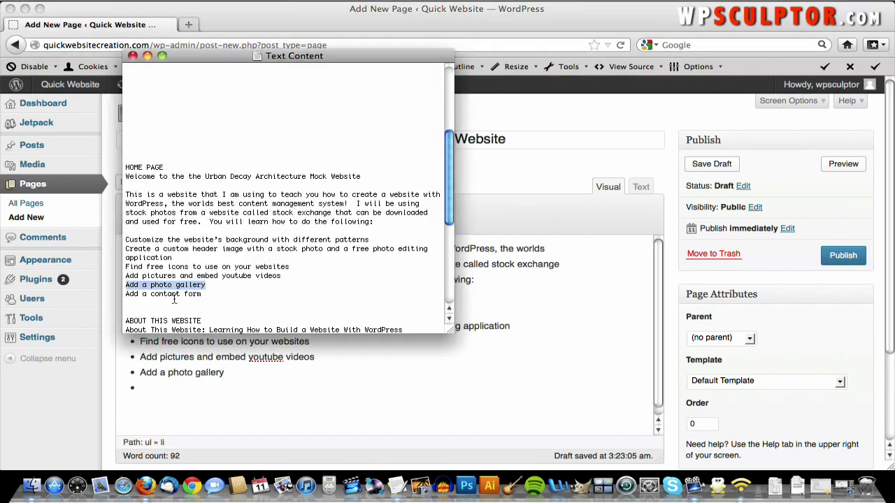
double_click(173, 296)
drag(204, 294, 130, 297)
key(super+c)
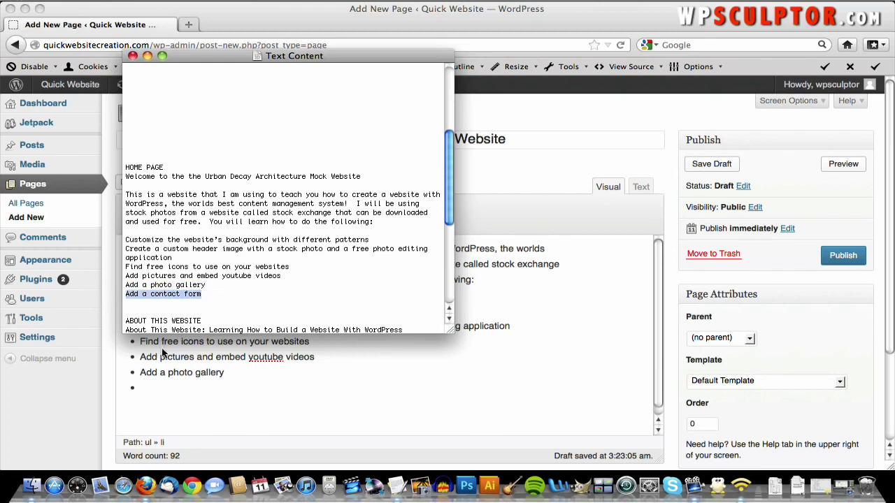
key(super+Tab)
key(super+v)
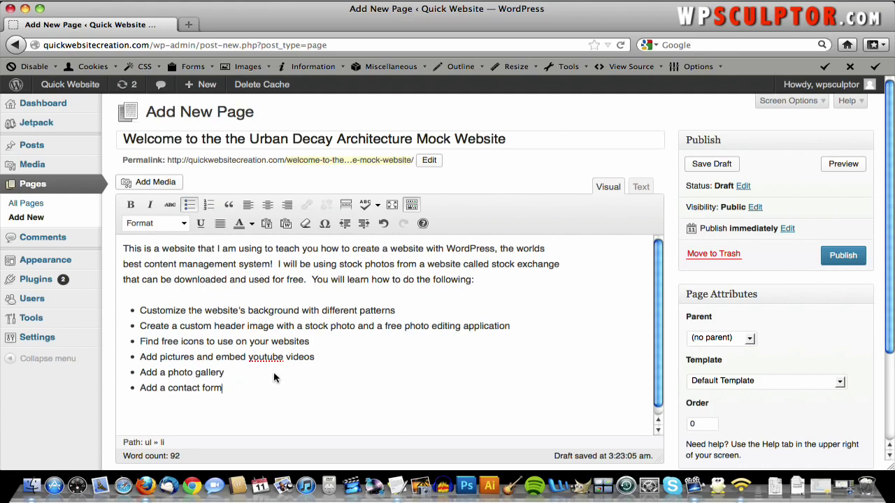
key(Return)
key(BackSpace)
- Check the HTML source, then delete the blank line after 'Add a contact form' in Visual view
click(640, 187)
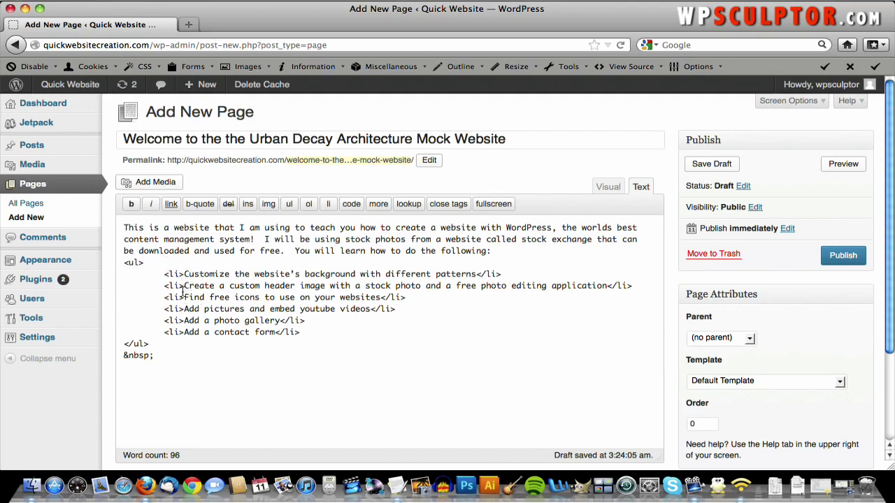
click(605, 187)
scroll(508, 326, down, 1)
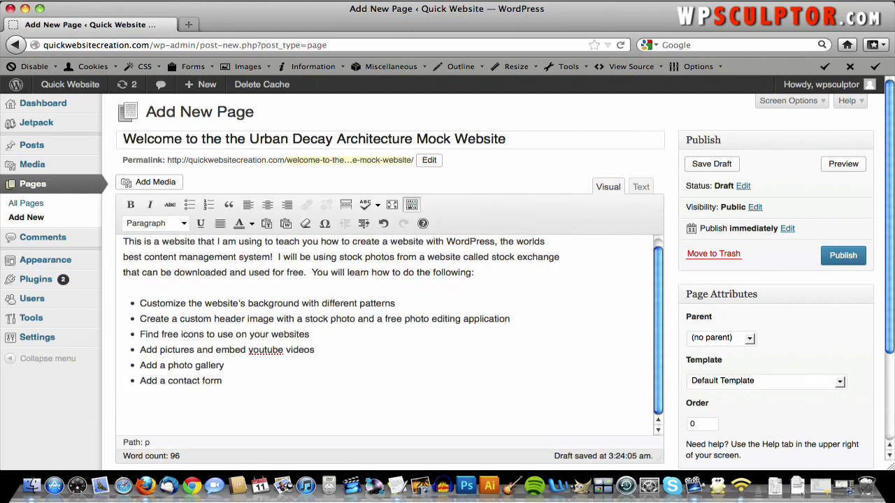
key(BackSpace)
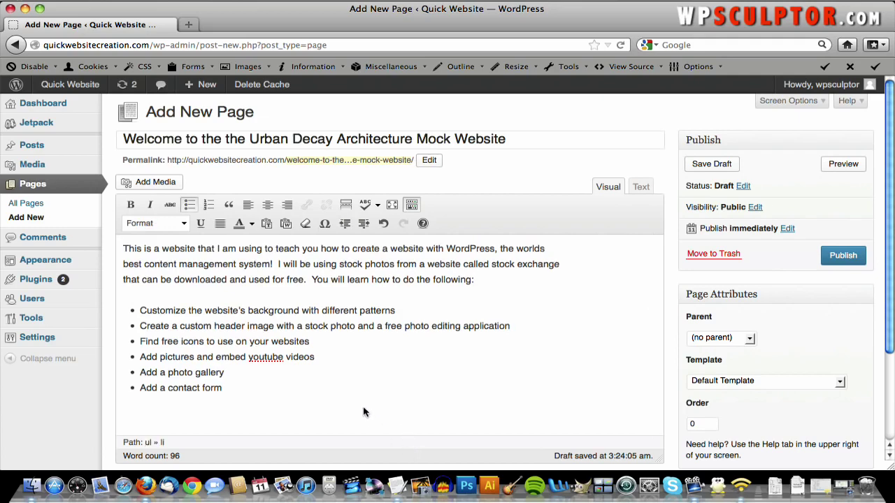
- Publish the Welcome page and view it on the live site, dismissing the battery warning
click(842, 256)
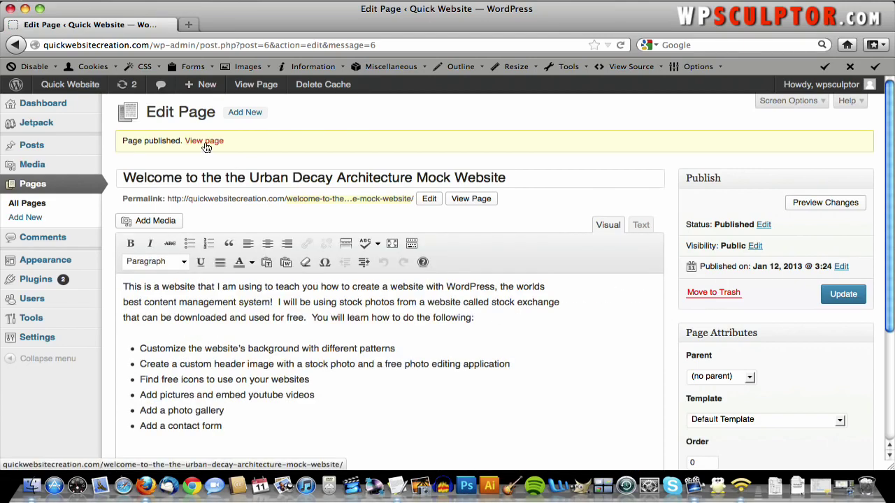
click(204, 141)
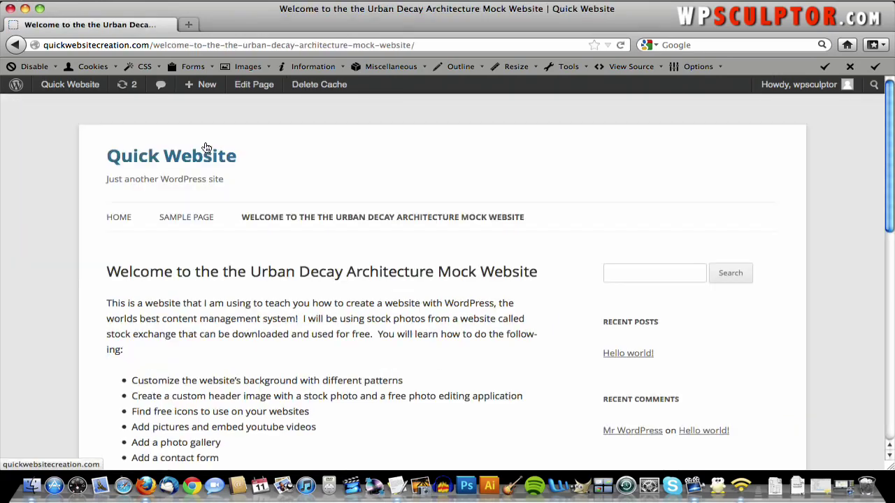
scroll(341, 248, down, 5)
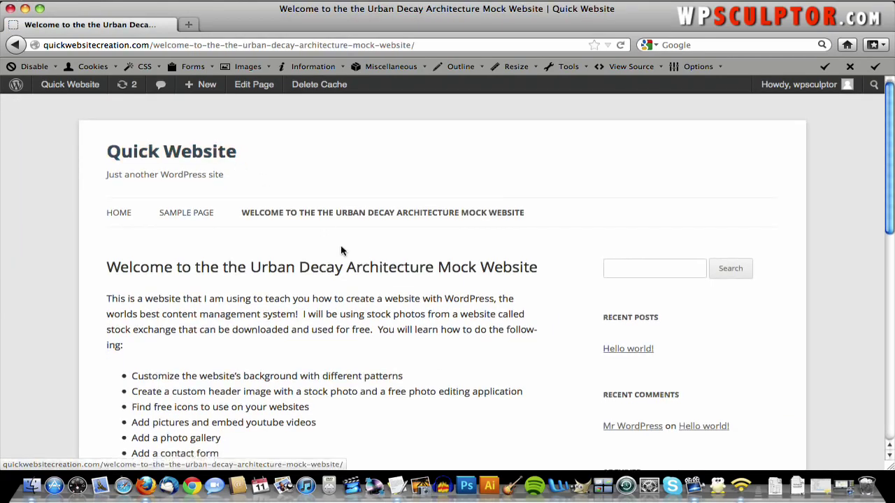
scroll(341, 248, up, 5)
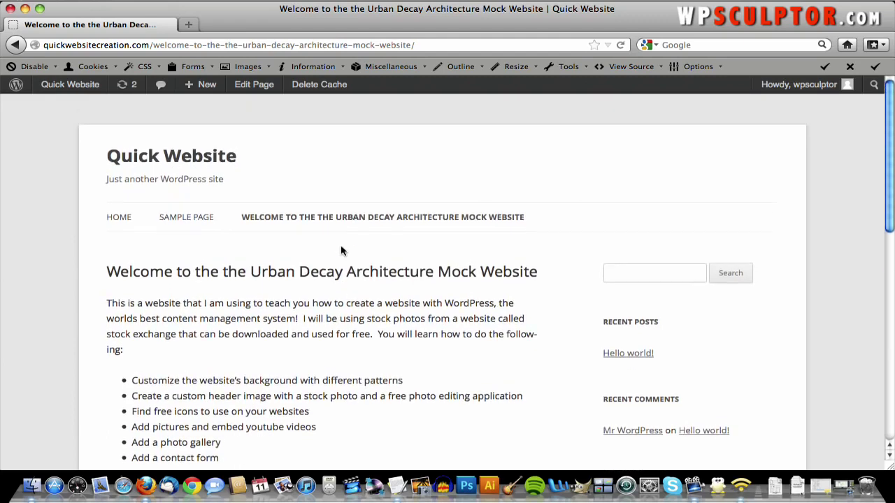
scroll(344, 308, down, 2)
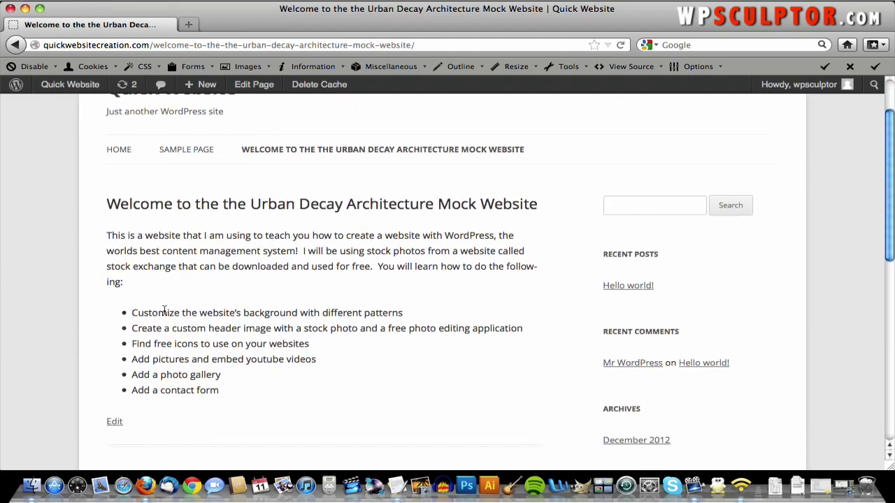
scroll(235, 262, up, 1)
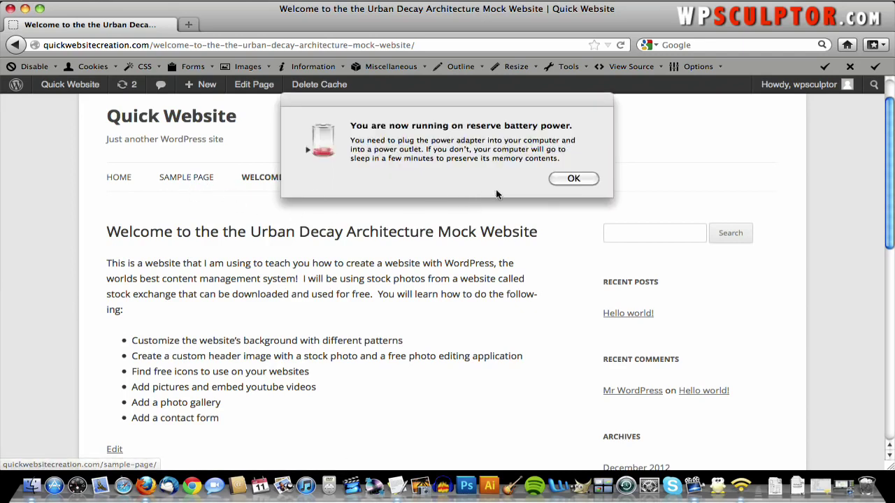
click(575, 183)
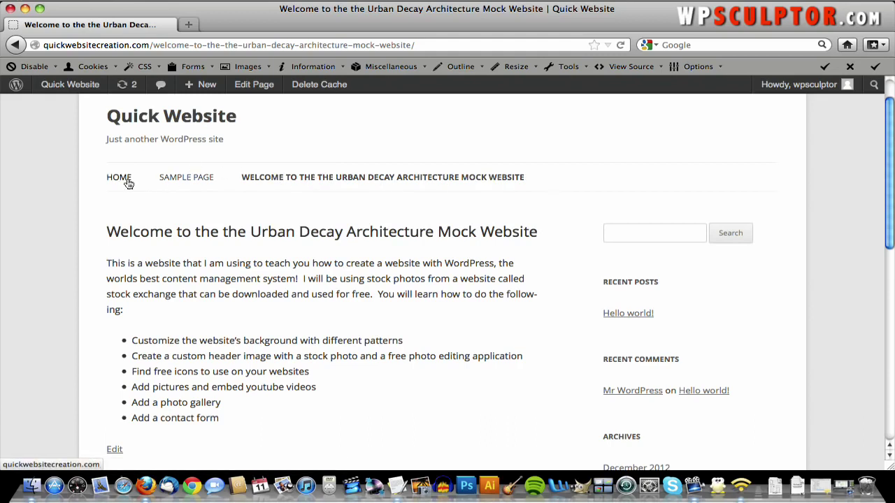
- From the admin dashboard's menu settings, create a new menu named 'Top Navigation'
mouse_move(98, 90)
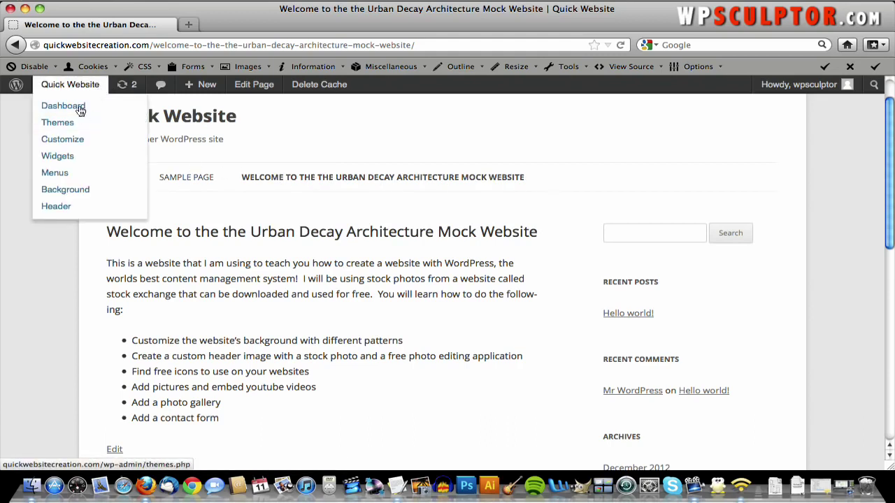
click(79, 107)
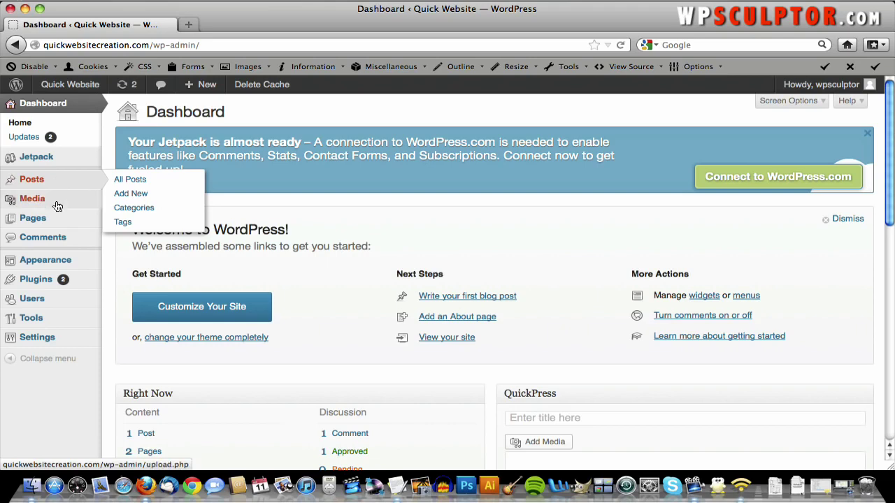
mouse_move(56, 260)
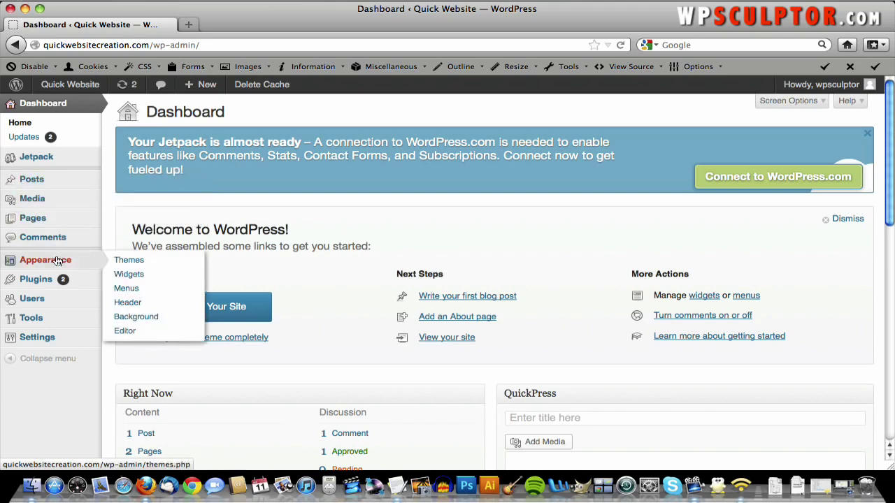
click(143, 288)
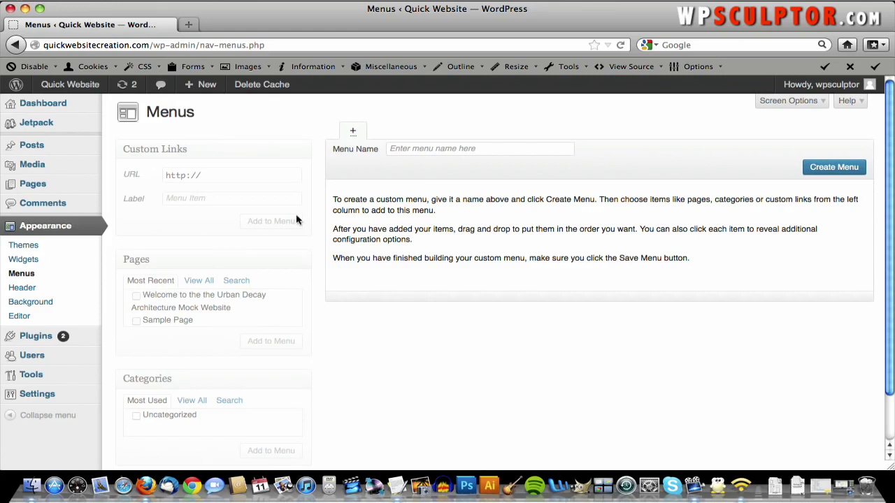
click(422, 148)
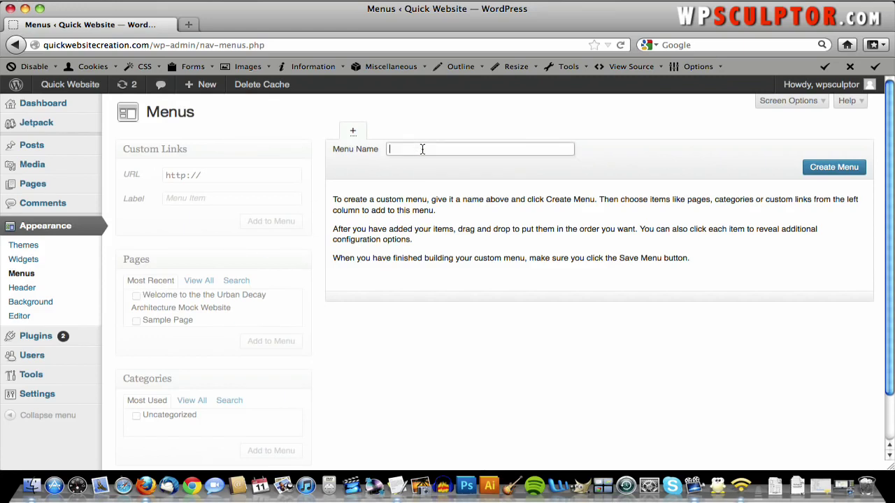
text(T)
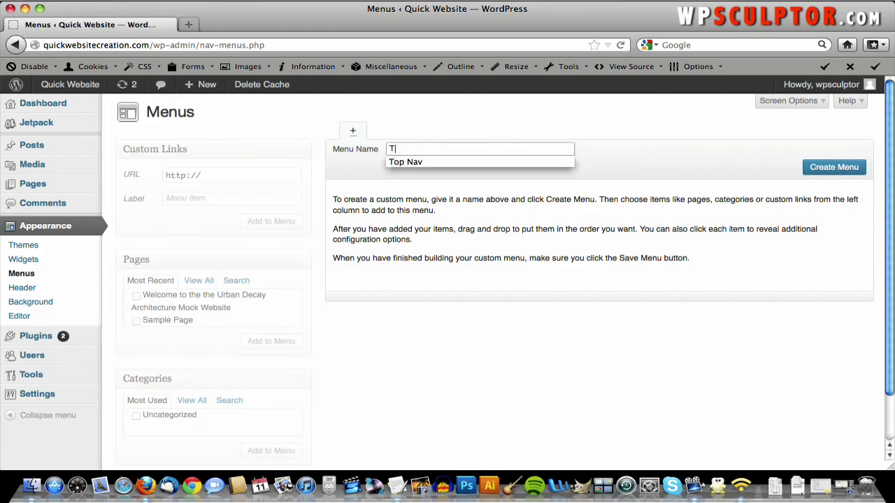
text(op Navigation)
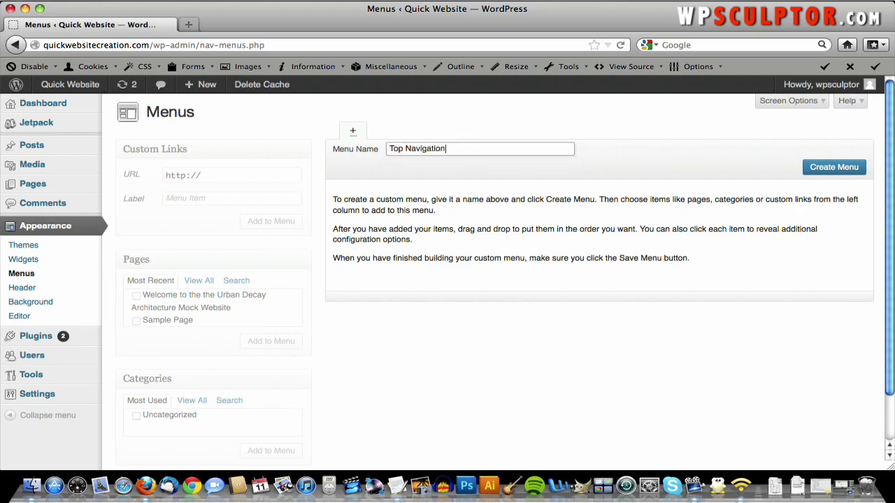
click(841, 173)
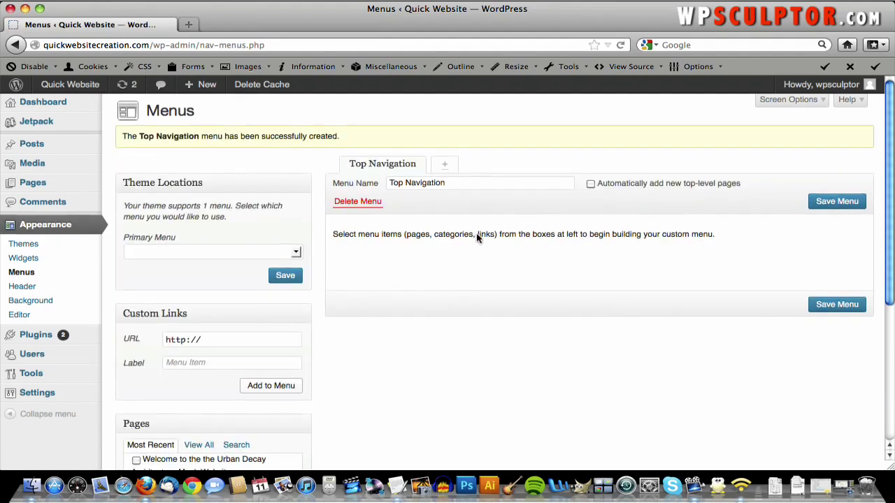
- Add the Welcome page from the Pages box to the Top Navigation menu
scroll(472, 230, down, 2)
scroll(457, 191, down, 2)
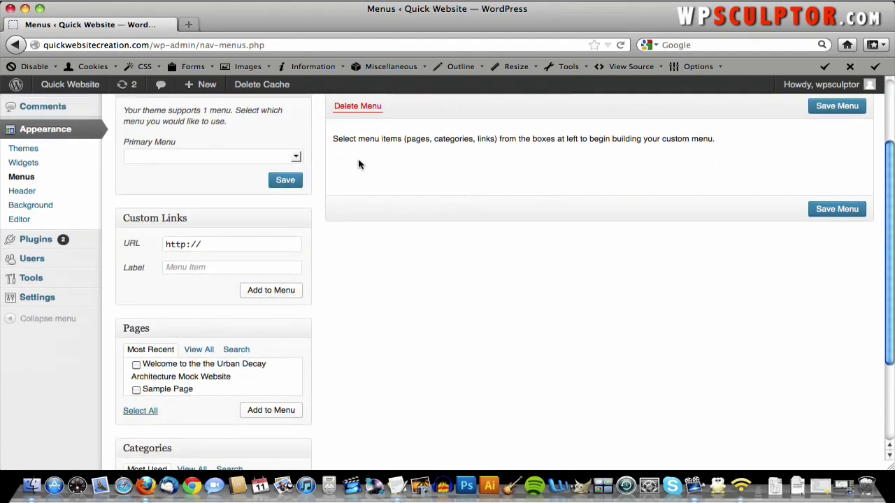
click(136, 364)
click(278, 410)
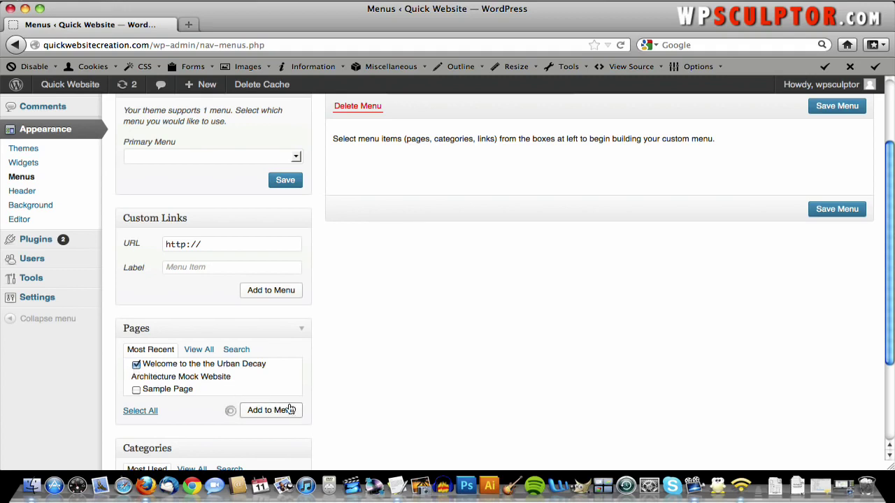
- Assign Top Navigation as the Primary Menu location and save the menu
scroll(567, 227, up, 1)
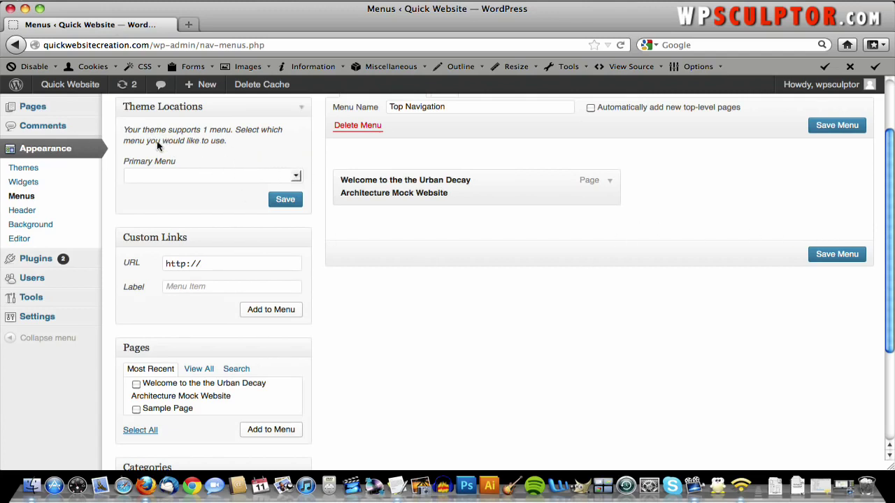
click(255, 180)
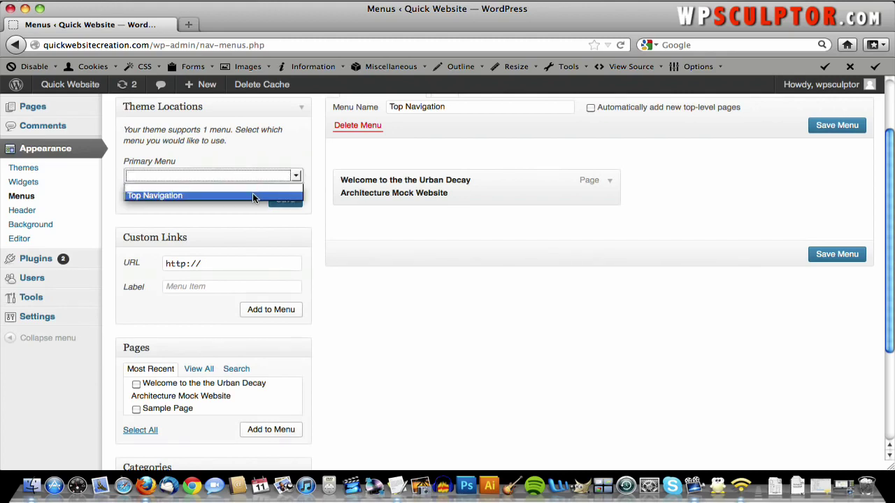
click(252, 193)
scroll(447, 166, up, 2)
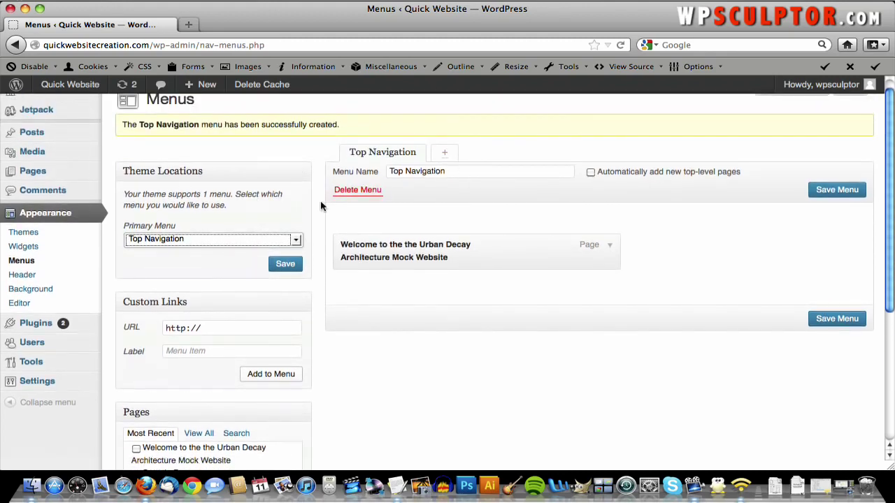
click(294, 241)
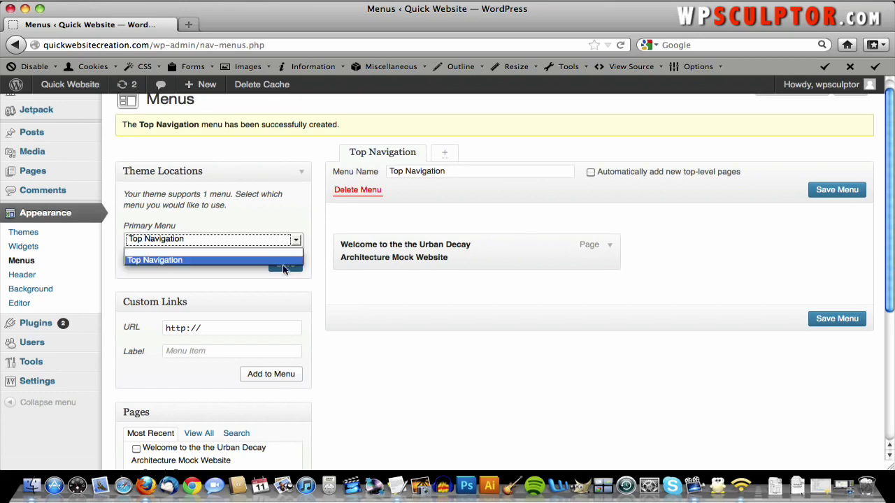
click(257, 260)
click(283, 264)
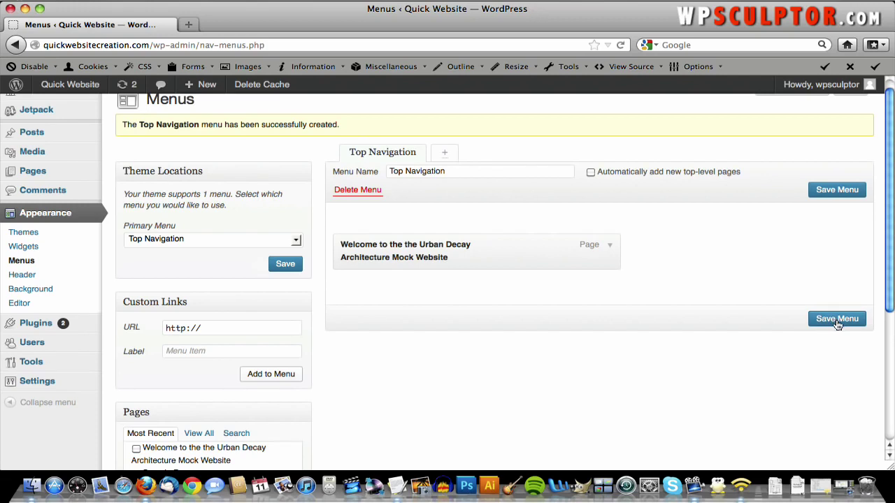
click(836, 324)
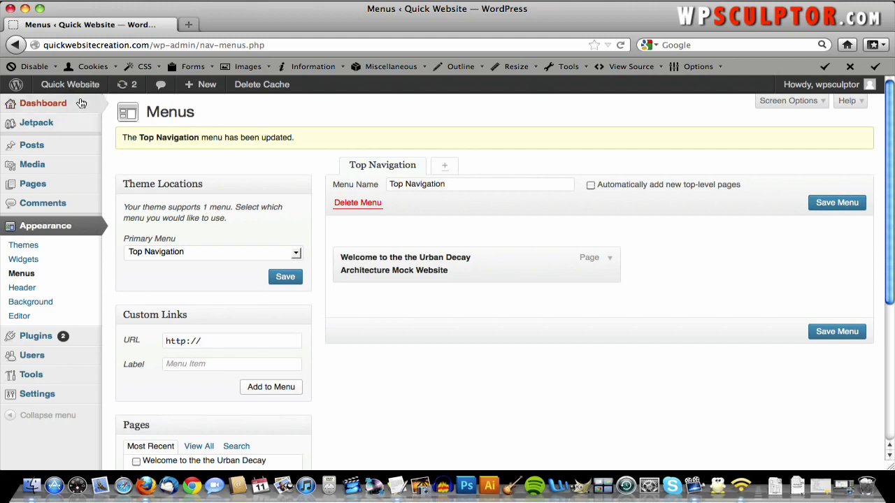
mouse_move(80, 85)
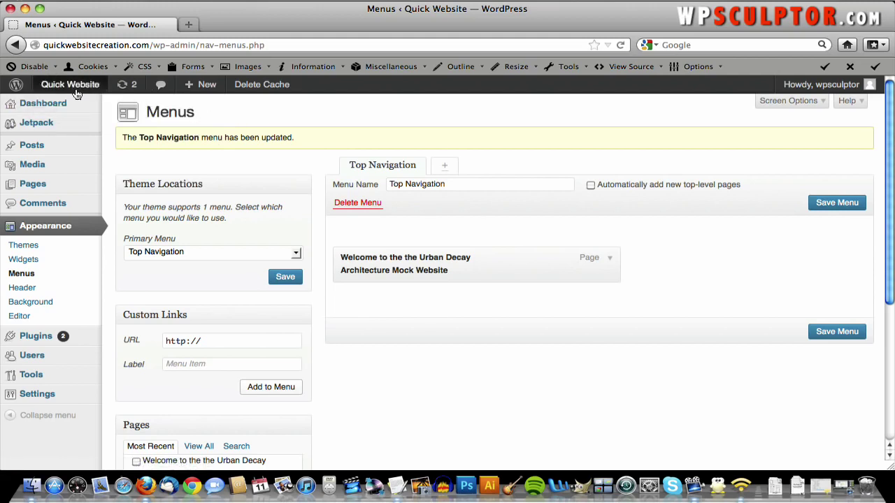
click(74, 91)
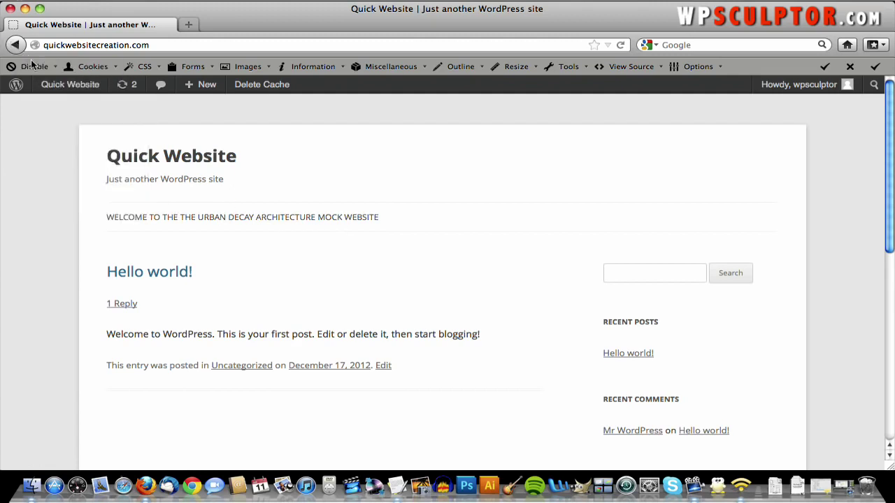
click(16, 45)
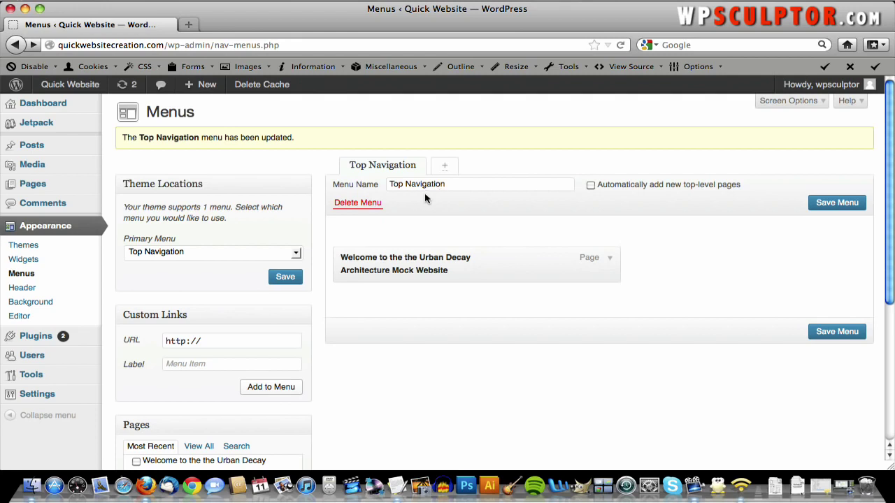
- Change the Welcome menu item's Navigation Label to 'Home', save, and view the front page
click(609, 258)
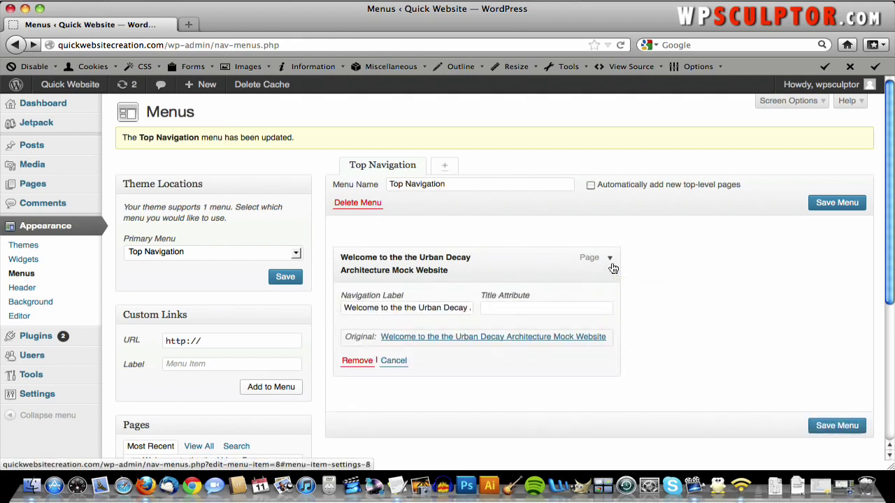
click(611, 264)
click(611, 264)
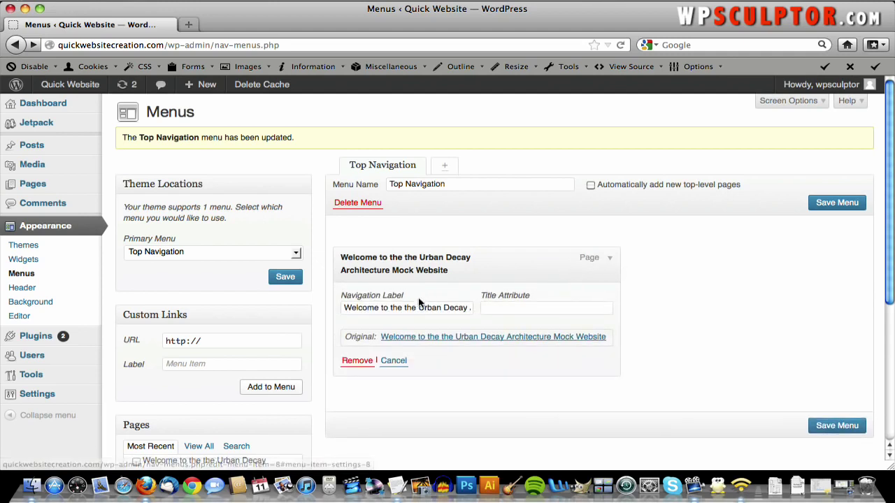
triple_click(369, 309)
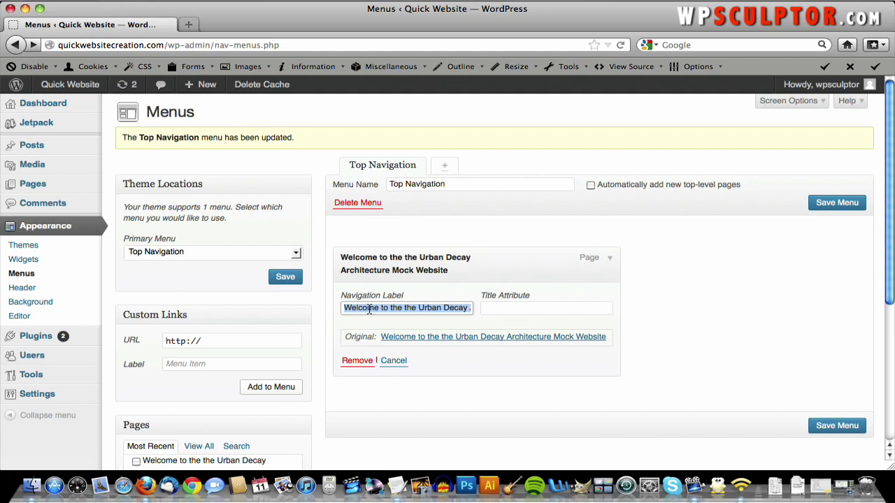
text(Home)
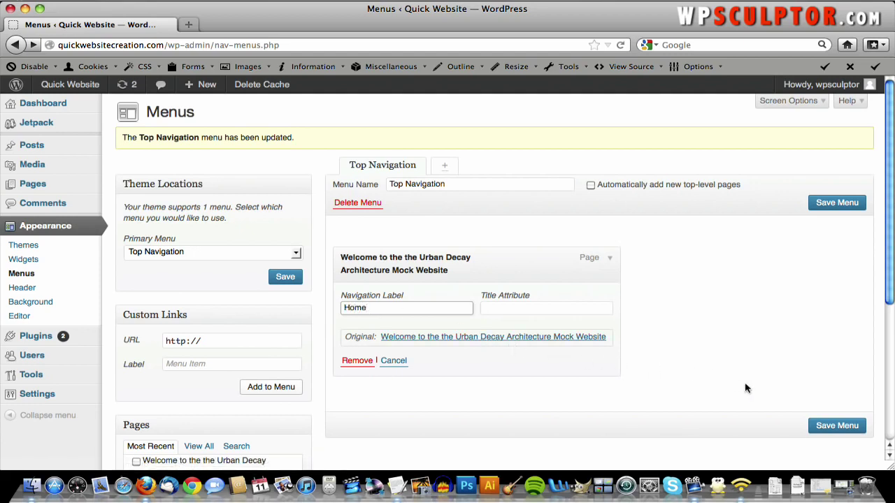
click(840, 426)
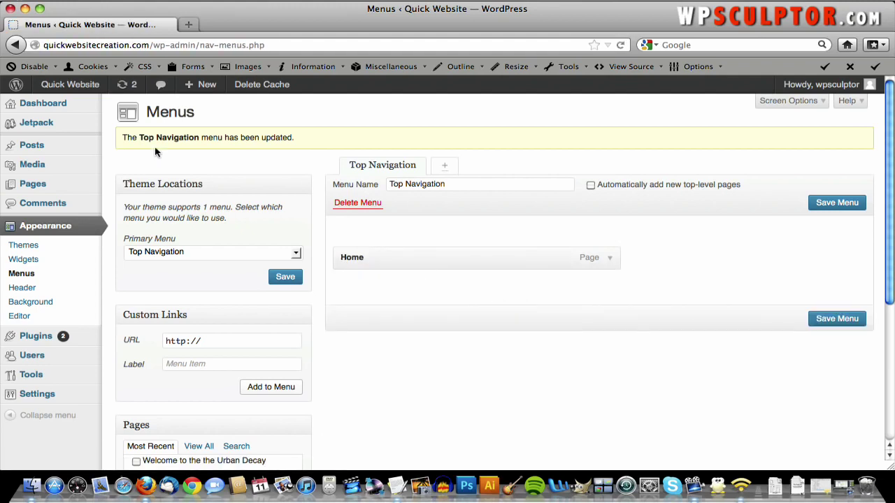
click(87, 89)
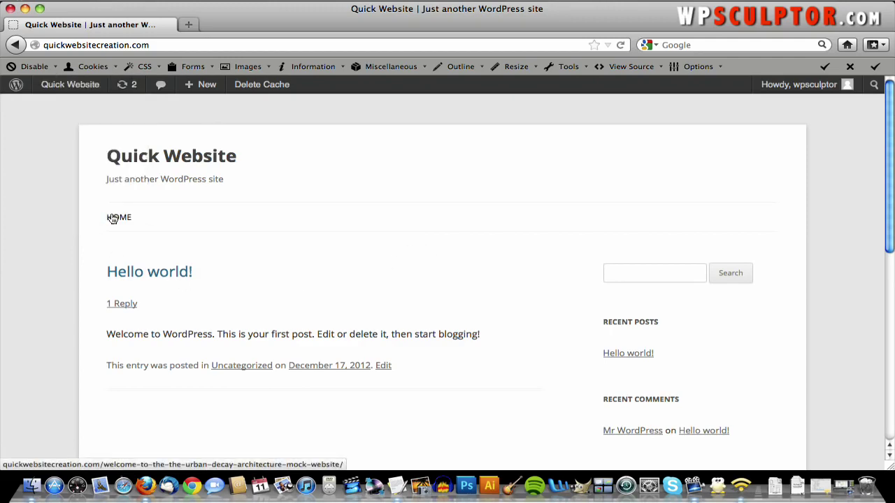
- Verify twice that the HOME menu link opens the Urban Decay welcome page, then return to the admin Dashboard
click(113, 218)
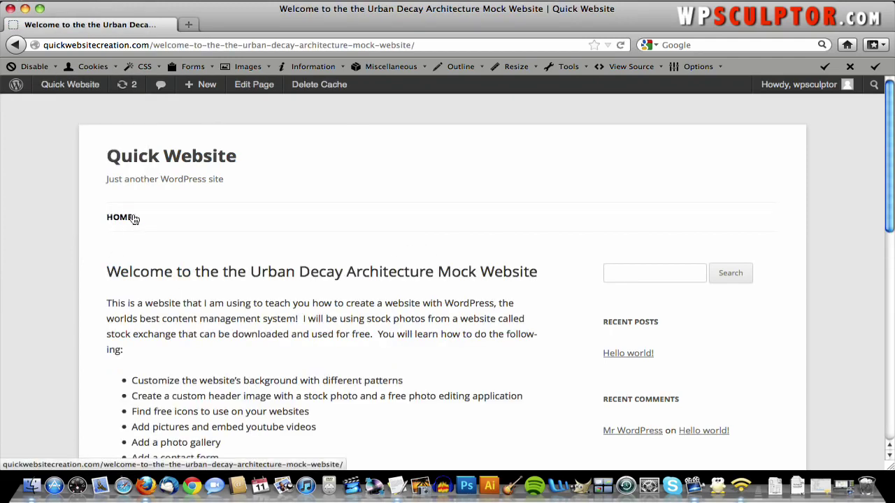
scroll(307, 253, down, 3)
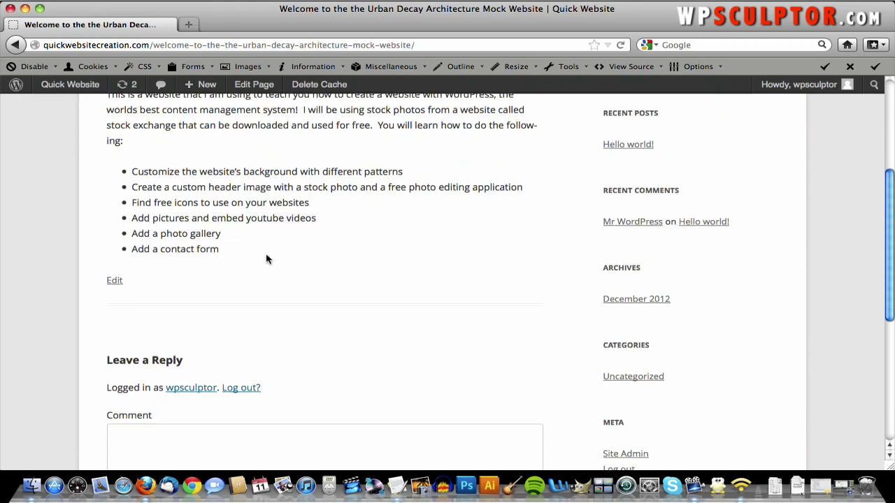
scroll(246, 168, up, 3)
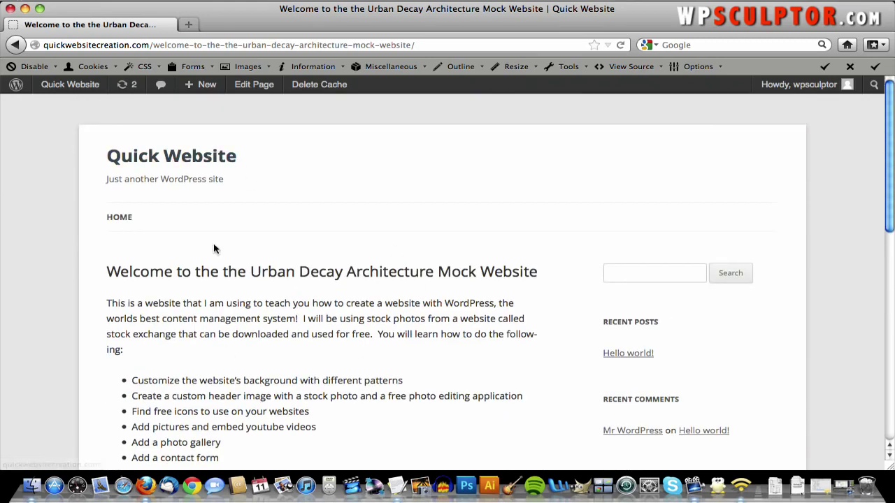
click(178, 156)
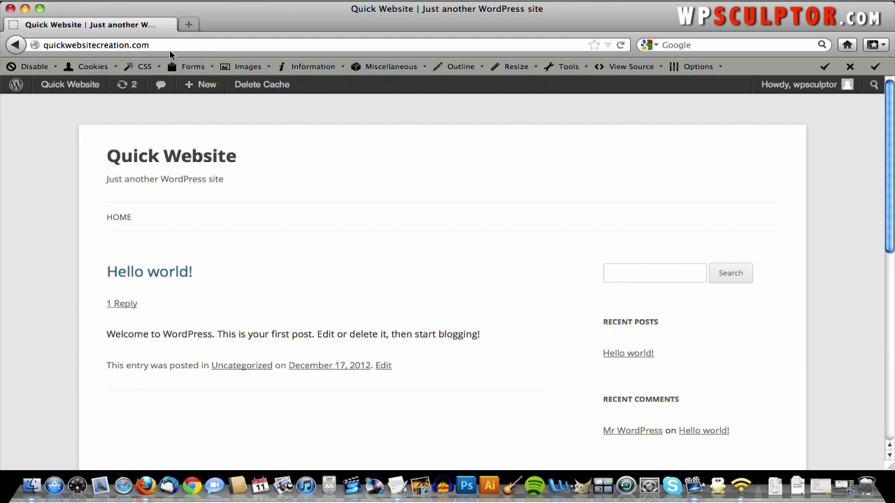
scroll(471, 309, down, 2)
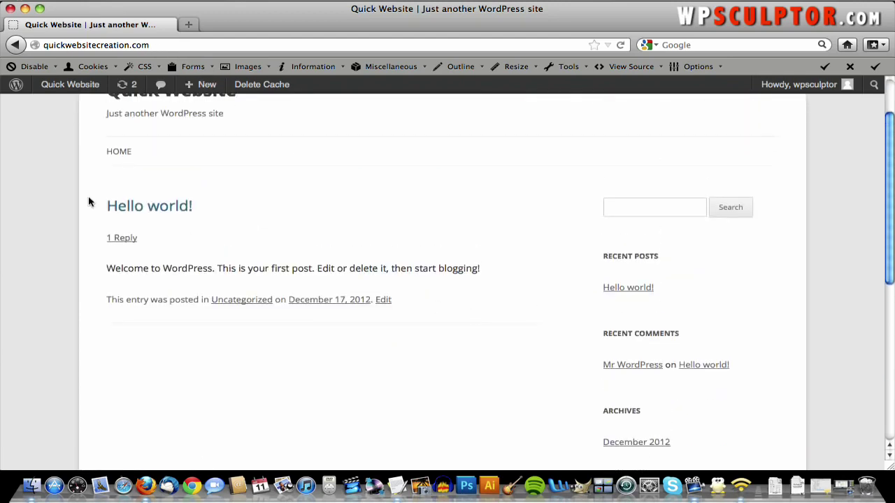
scroll(89, 201, up, 2)
click(114, 218)
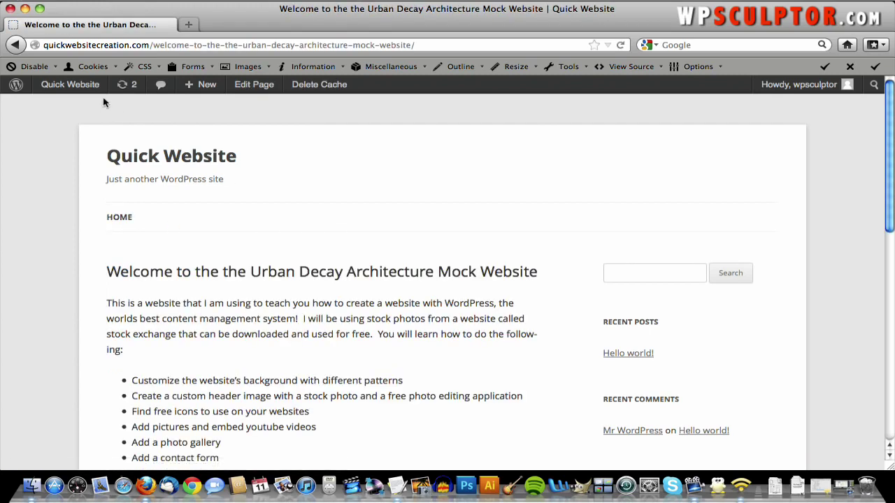
mouse_move(77, 85)
click(75, 105)
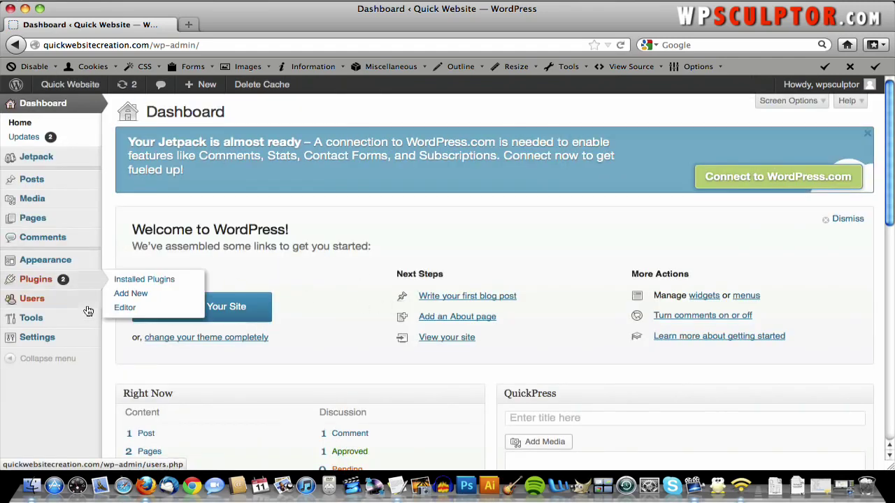
- Go to Settings > Reading in the admin sidebar
mouse_move(80, 342)
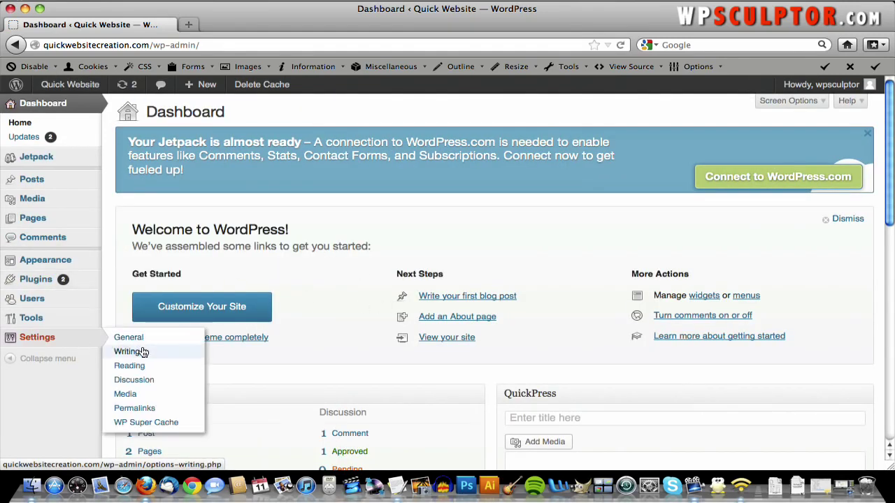
click(147, 369)
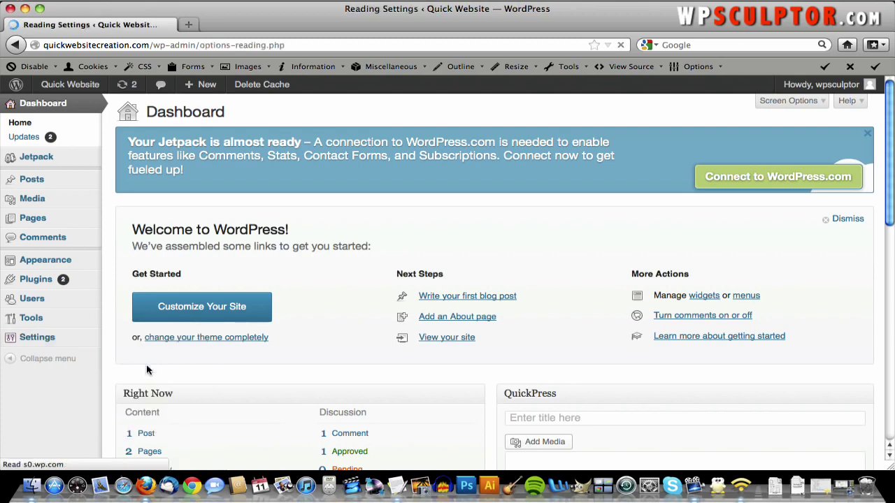
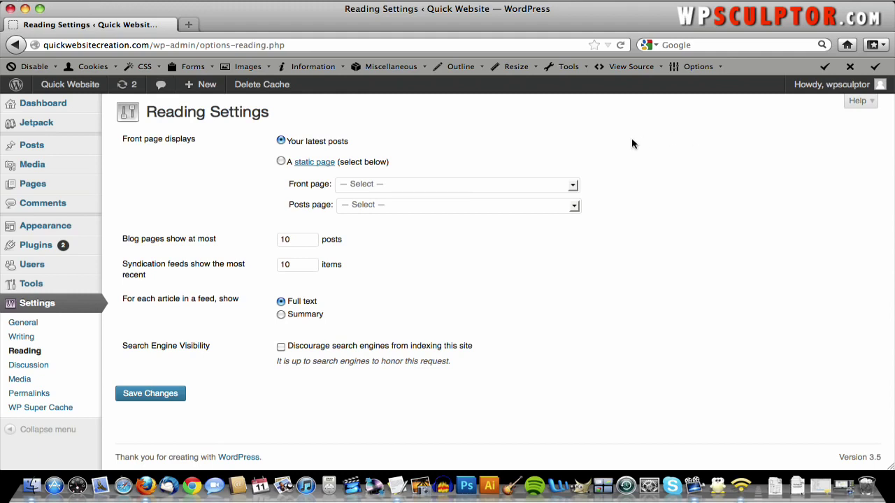
- Set the front page to display the static Urban Decay welcome page and save the Reading settings
click(280, 162)
click(462, 186)
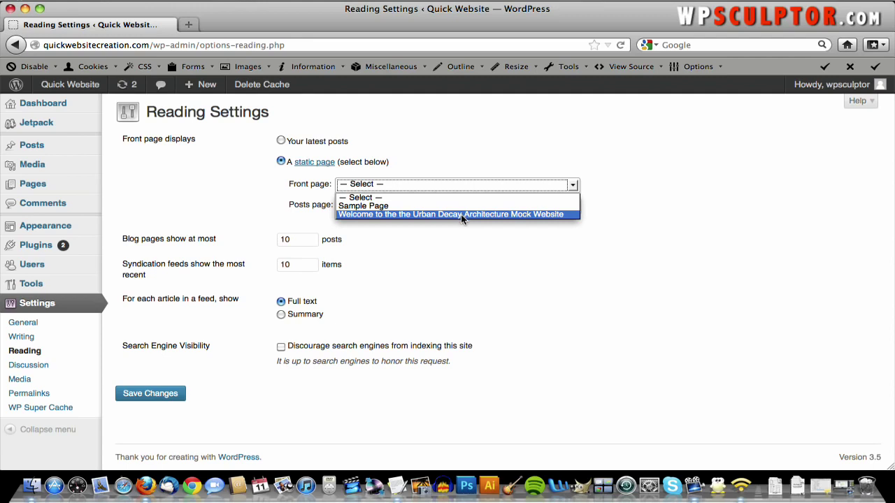
click(461, 214)
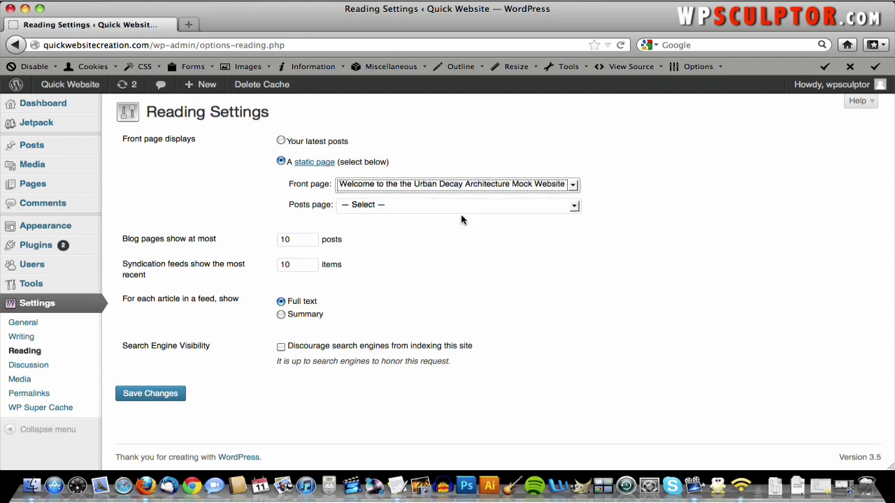
click(461, 215)
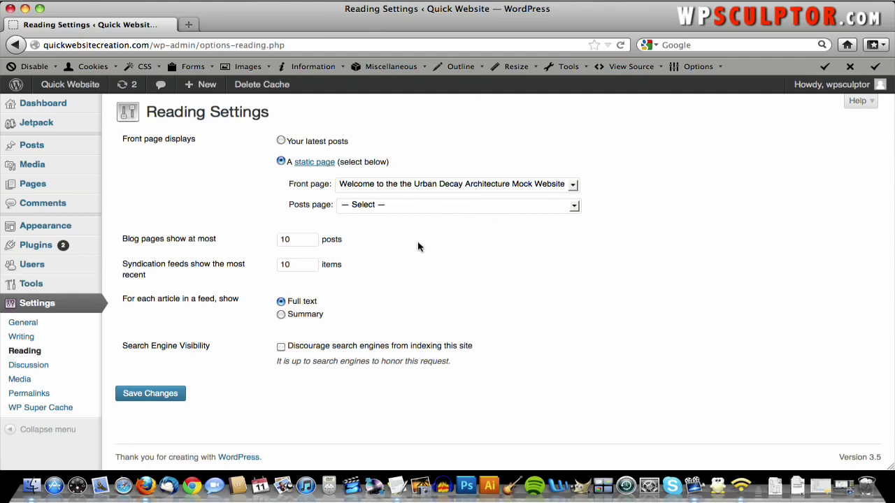
click(166, 395)
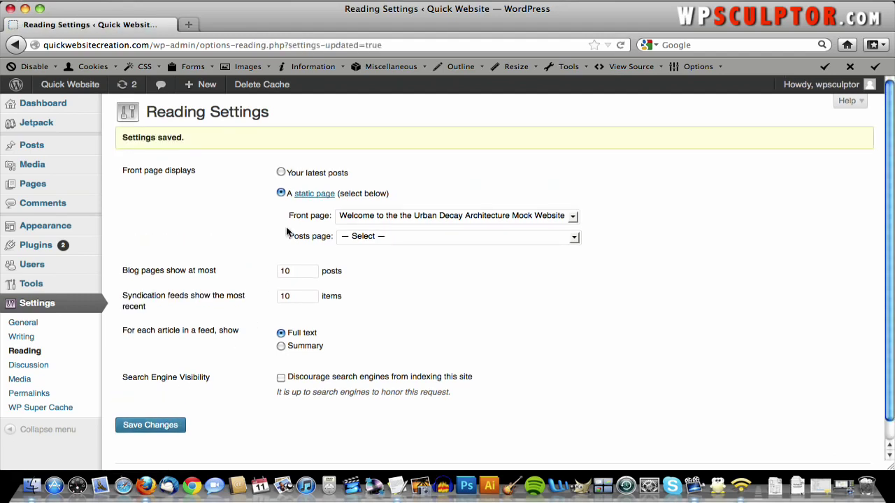
- View the live site, scrolling to check the new front page
click(91, 86)
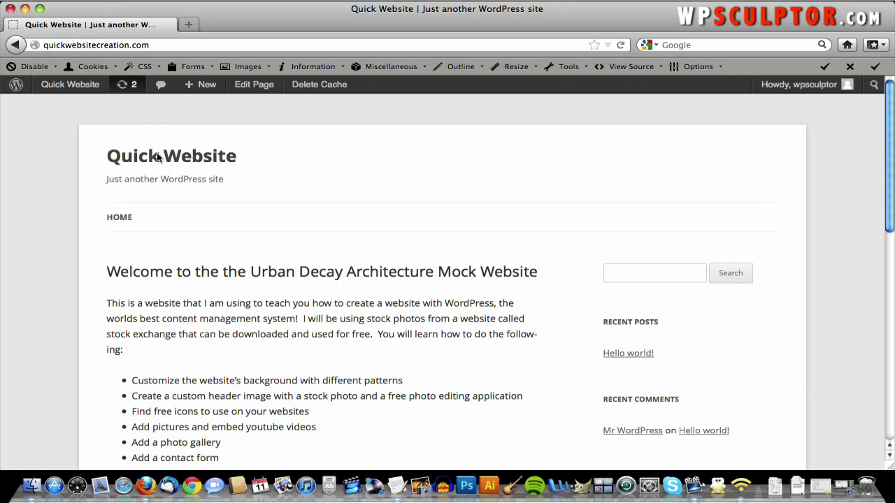
scroll(166, 225, down, 5)
scroll(166, 225, up, 5)
scroll(166, 225, down, 5)
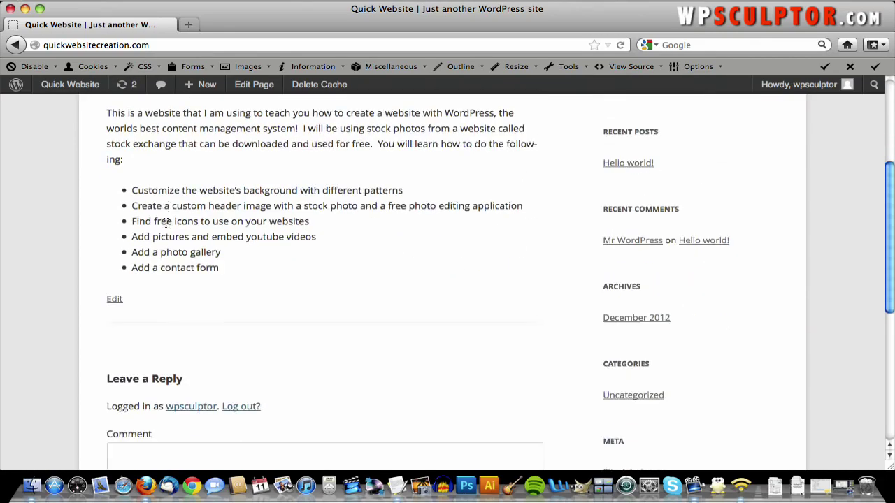
scroll(165, 225, up, 5)
- Back in the admin, go to Posts > All Posts and trash the 'Hello world!' post
click(14, 46)
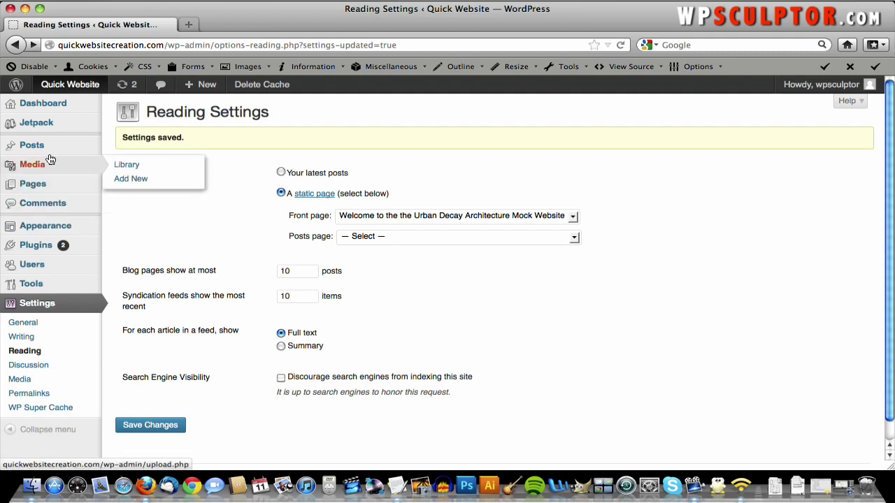
mouse_move(48, 151)
click(117, 149)
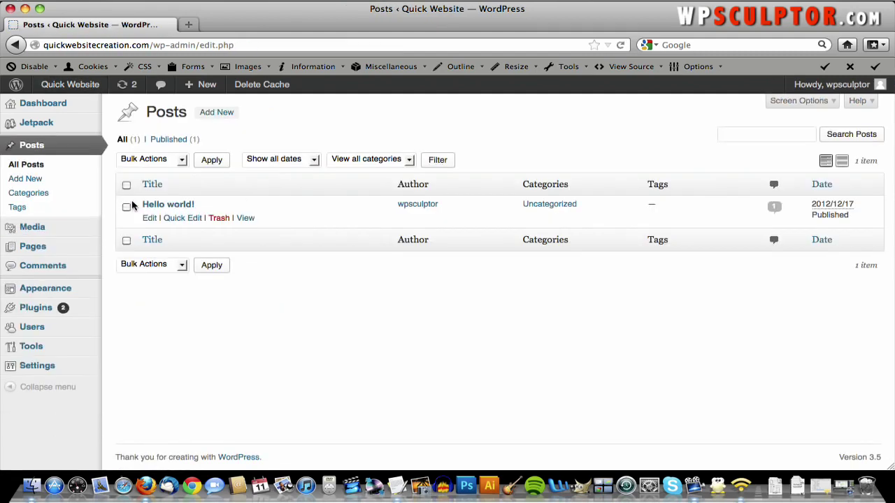
click(42, 169)
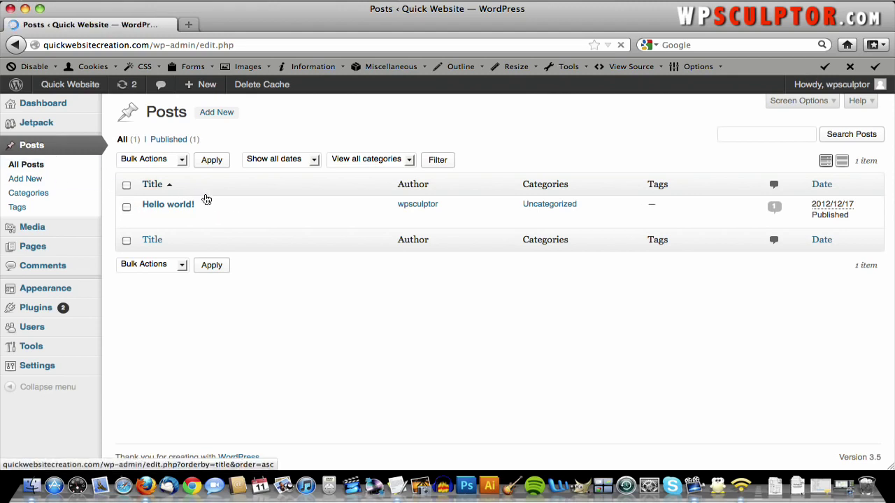
click(126, 207)
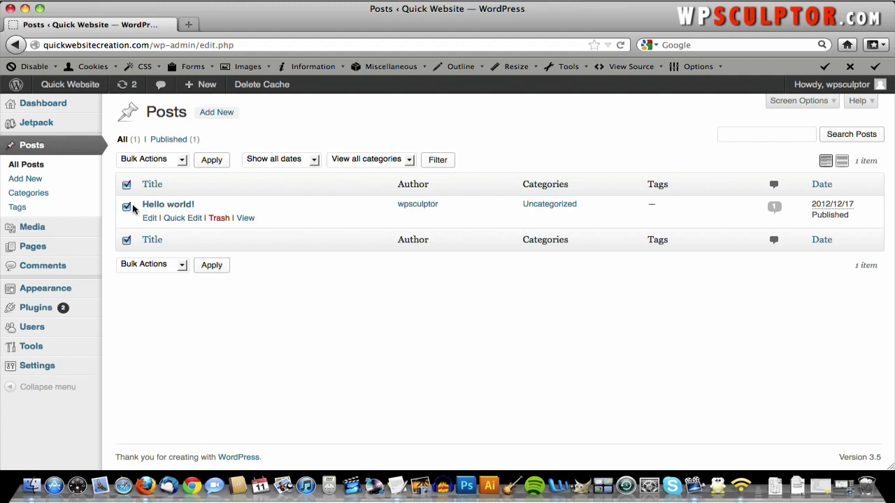
click(222, 218)
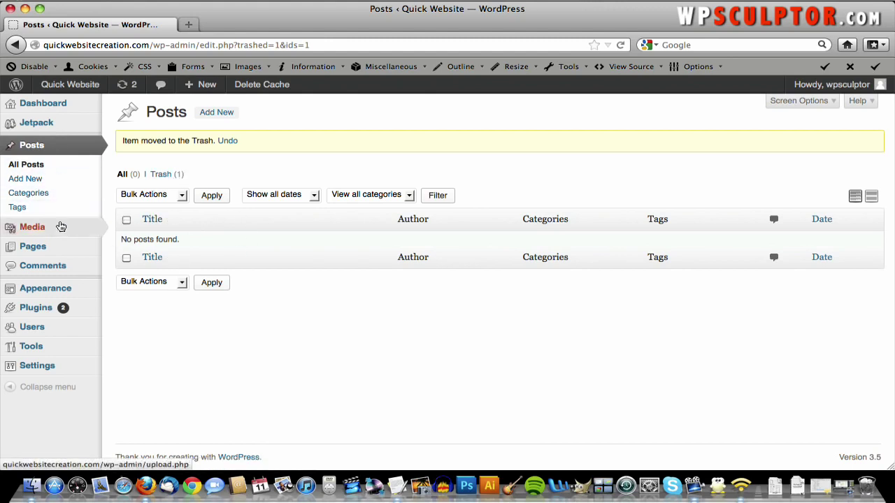
mouse_move(60, 250)
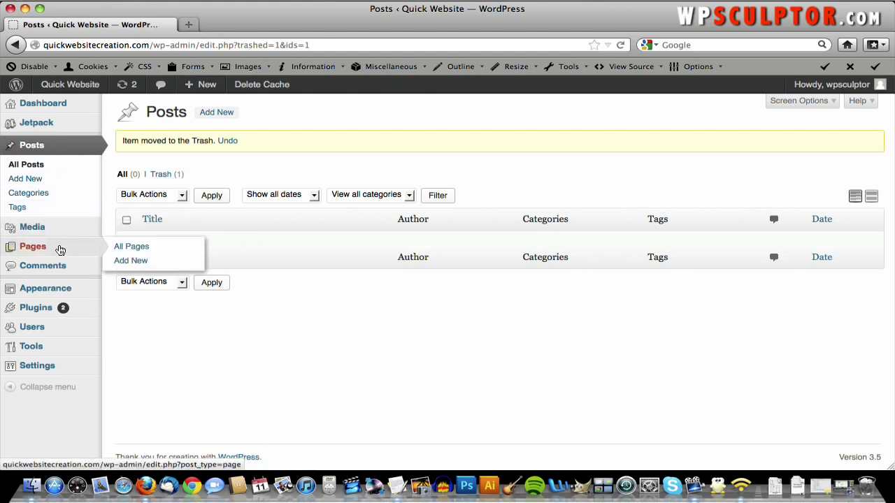
- Open Pages > All Pages and inspect the Sample Page in the editor
click(130, 249)
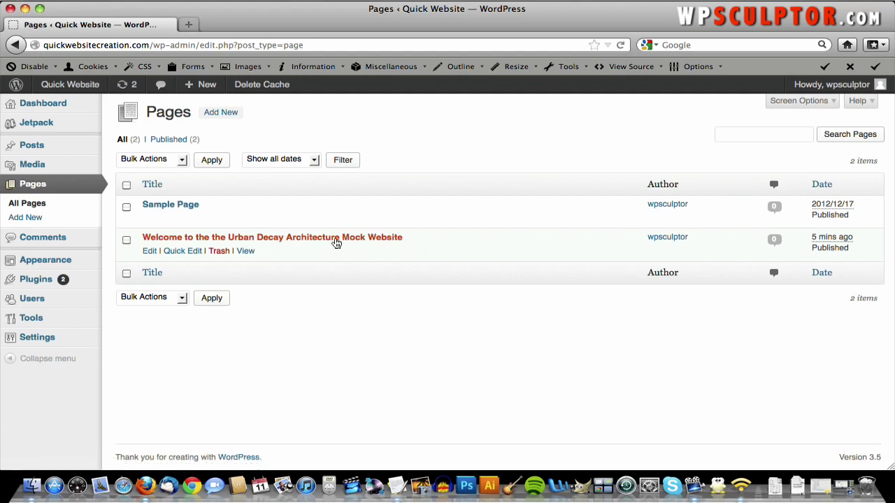
click(162, 207)
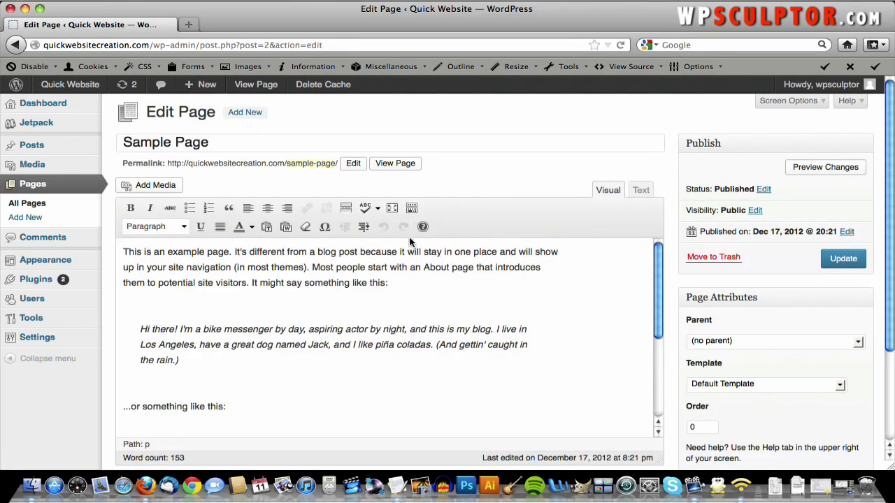
scroll(283, 287, down, 5)
scroll(283, 287, up, 5)
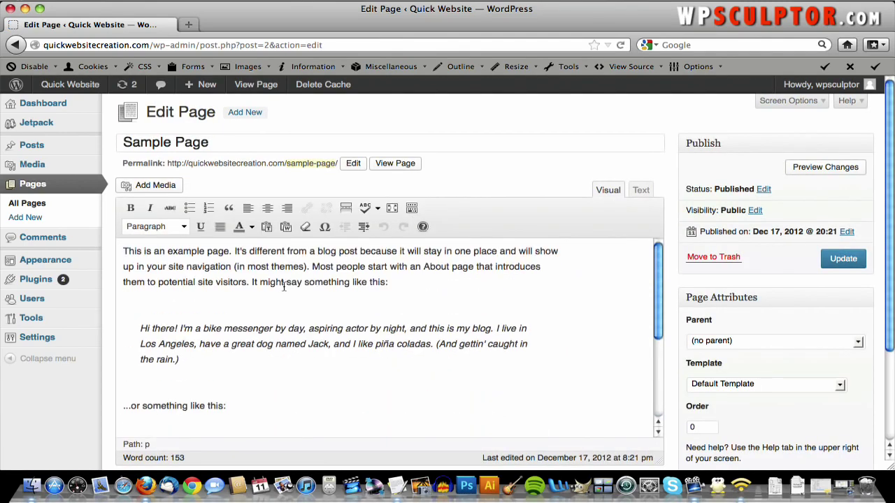
scroll(283, 288, down, 1)
scroll(283, 288, up, 1)
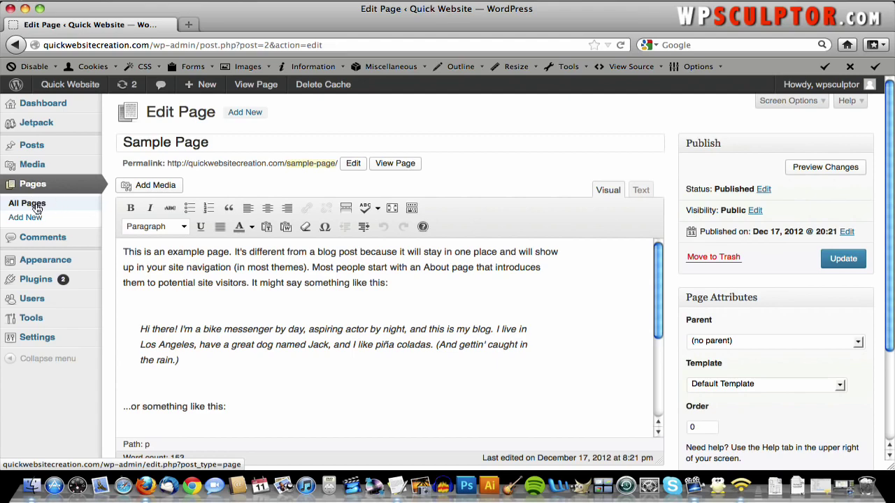
- Back in All Pages, trash the Sample Page, then view the live site
click(36, 211)
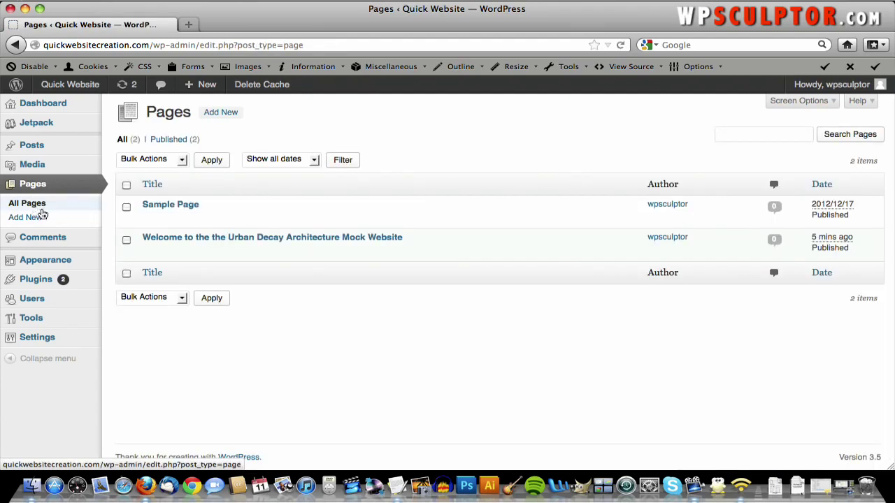
click(126, 206)
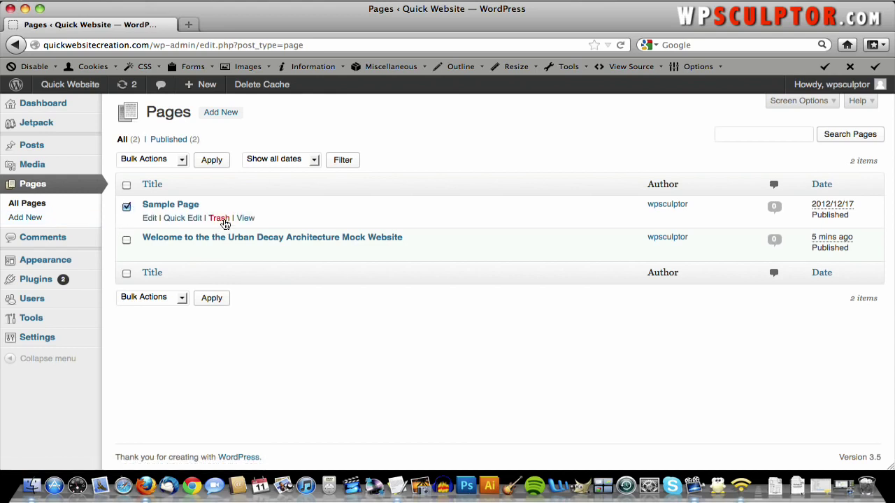
click(224, 221)
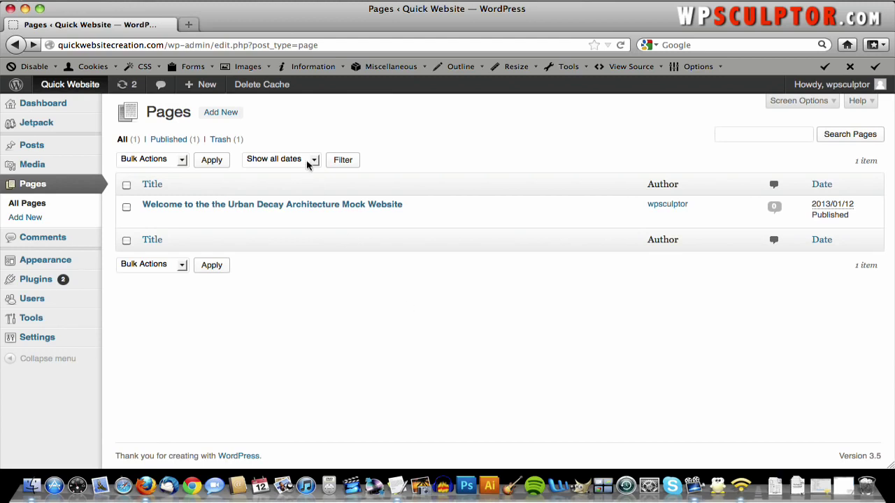
click(79, 84)
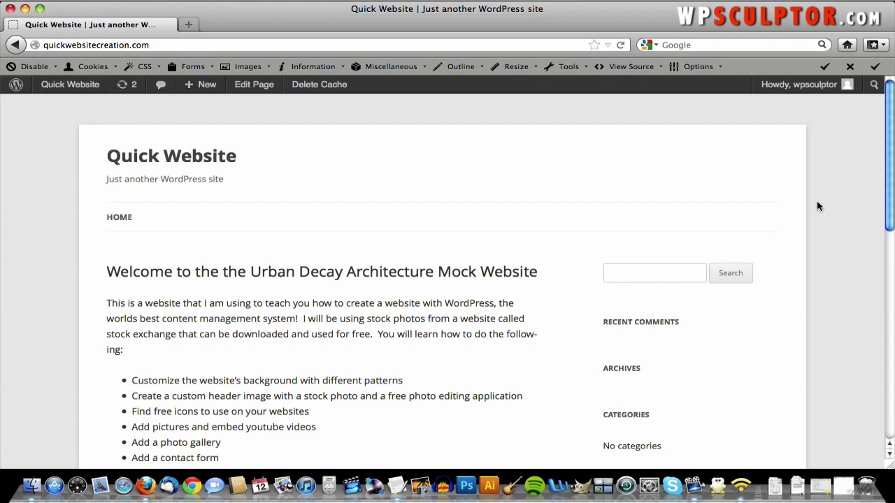
- Load subtlepatterns.com in a new Firefox tab
click(188, 25)
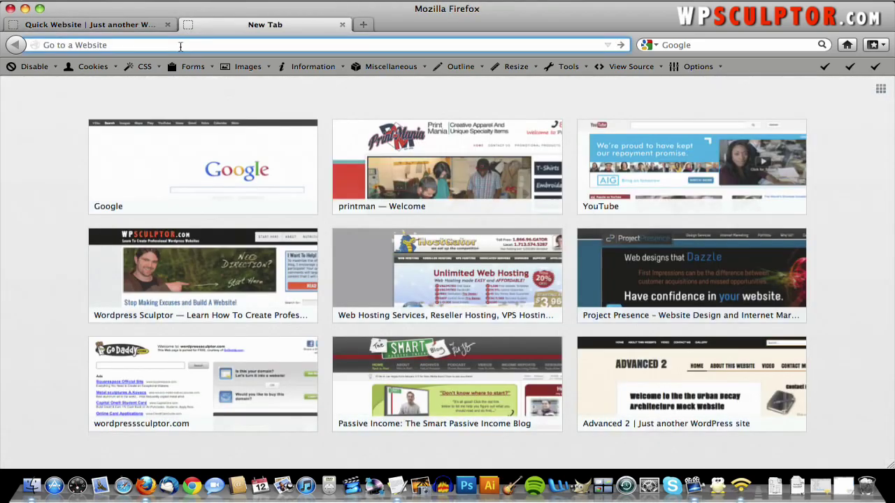
text(sub)
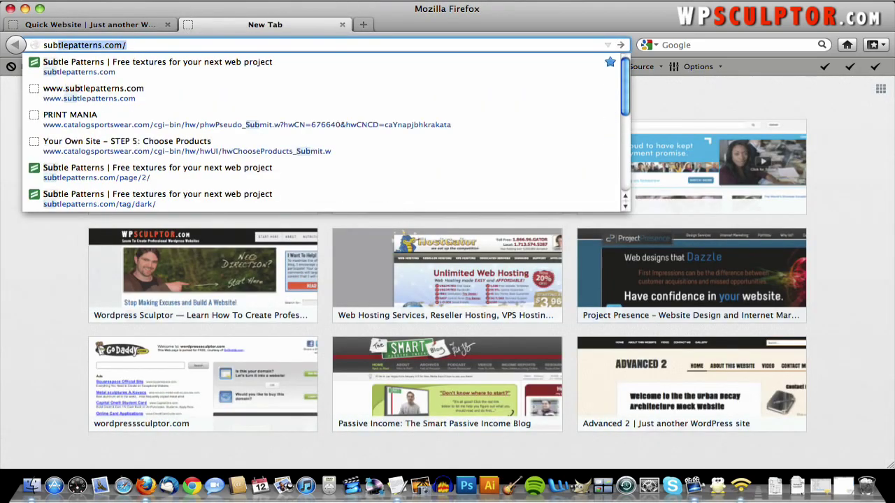
text(tlepatterns.com)
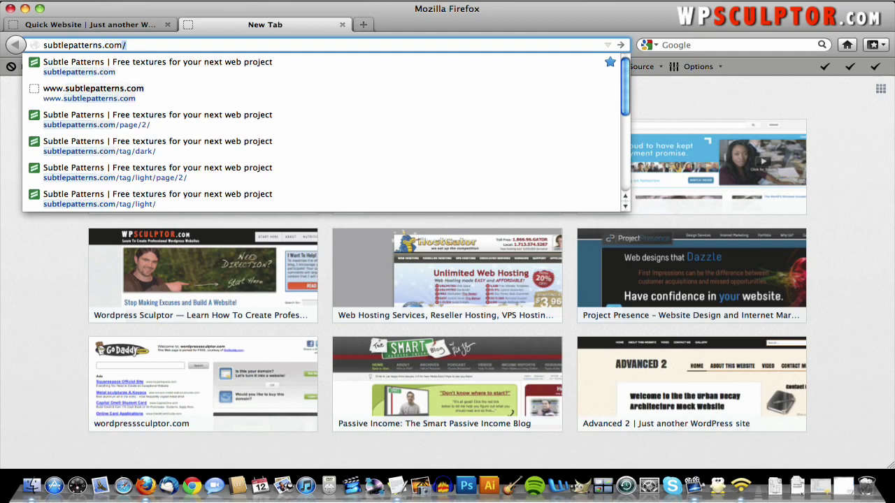
key(Return)
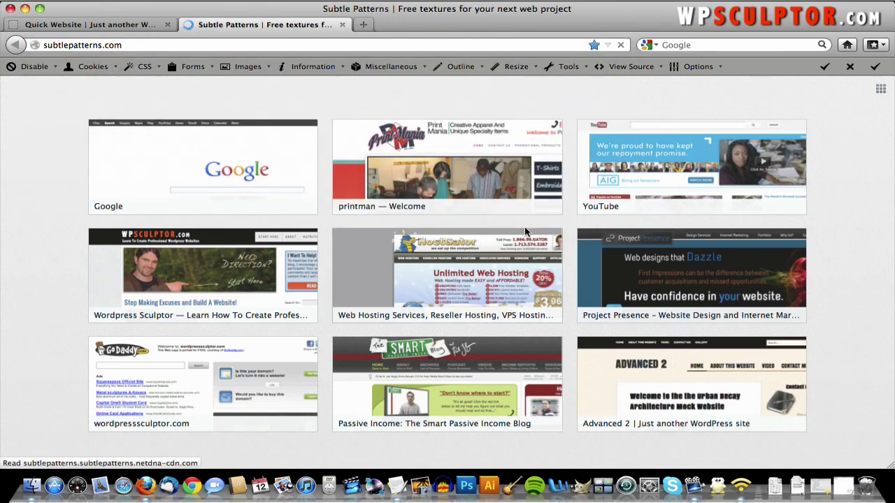
- Scroll through the list of 311 free background textures
scroll(790, 285, down, 10)
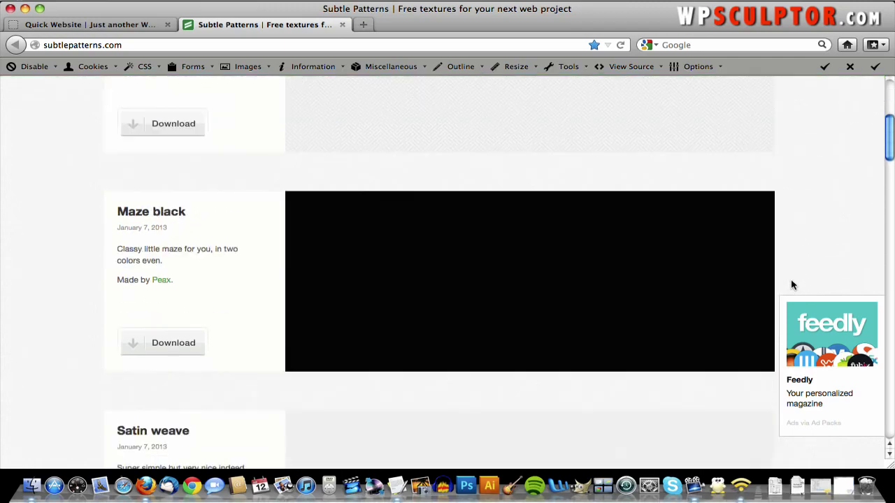
scroll(790, 285, down, 8)
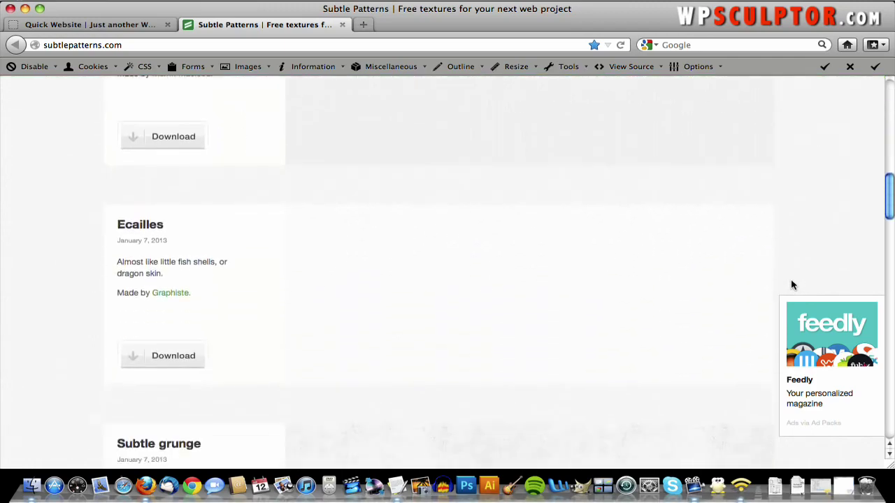
scroll(792, 285, down, 2)
scroll(792, 285, up, 20)
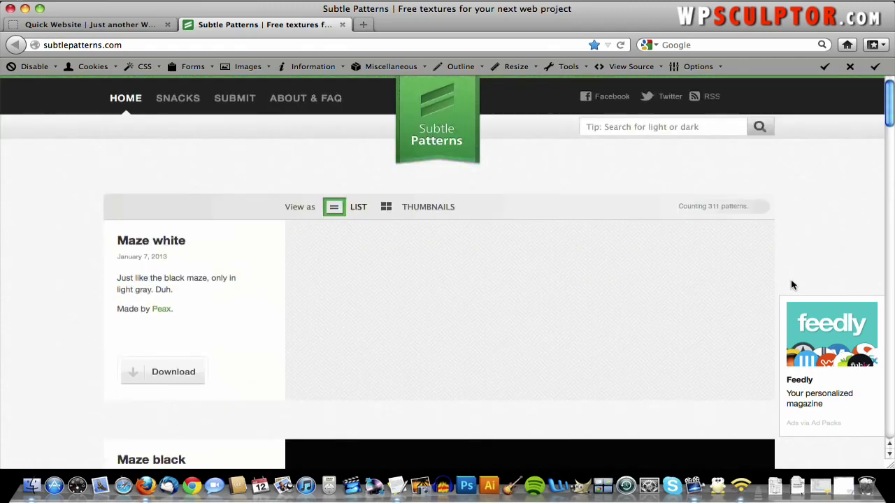
scroll(791, 285, down, 4)
scroll(792, 285, down, 5)
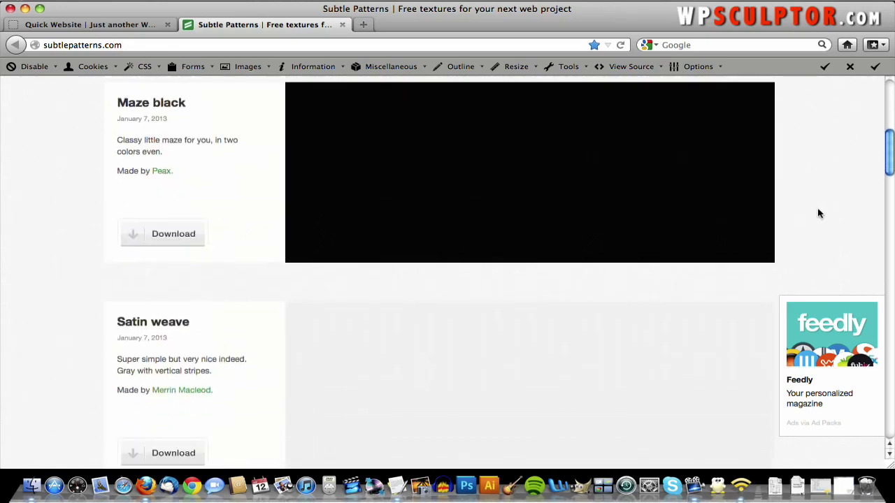
scroll(819, 209, down, 5)
scroll(816, 196, up, 12)
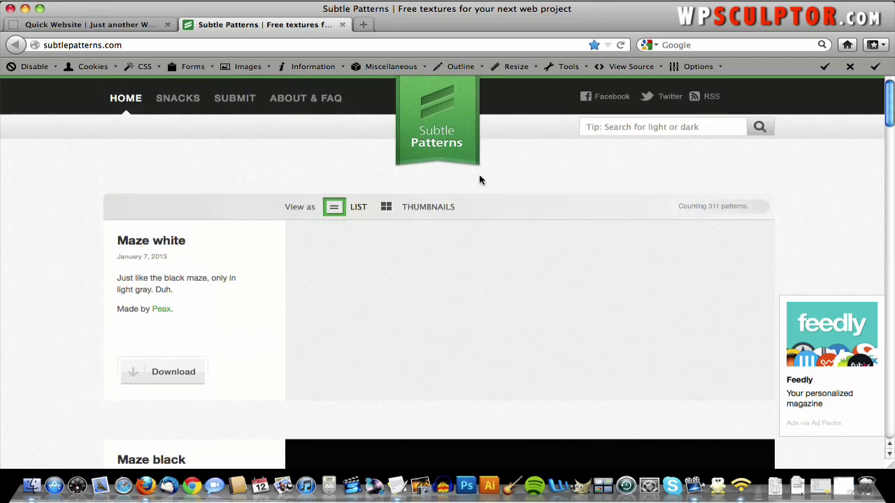
scroll(145, 135, down, 5)
scroll(145, 135, down, 20)
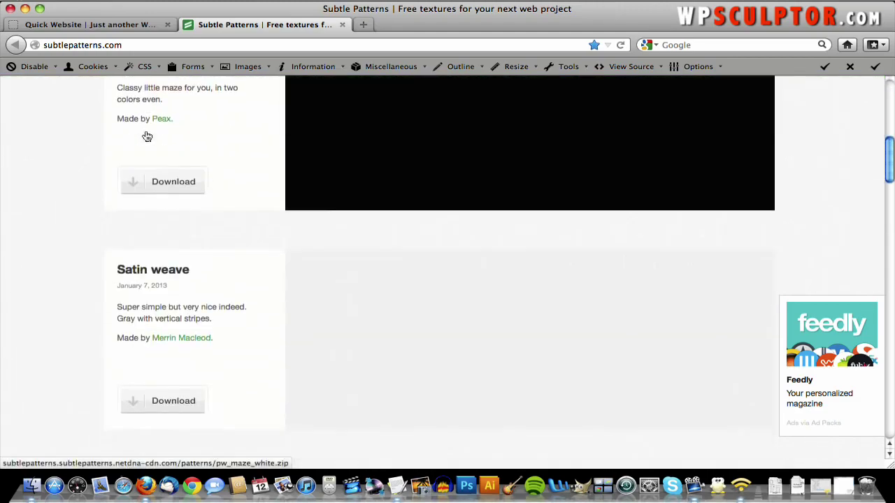
scroll(145, 135, down, 10)
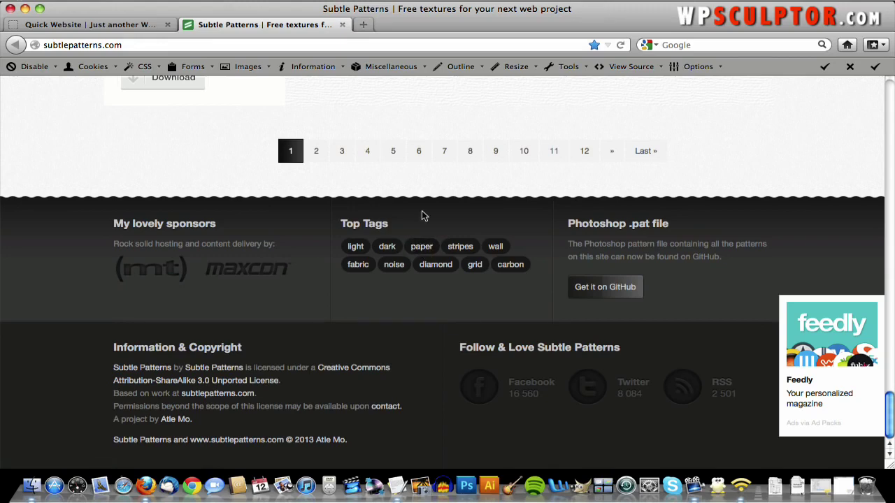
- Filter patterns by the 'dark' tag and browse page 8 down to Black paper
click(389, 246)
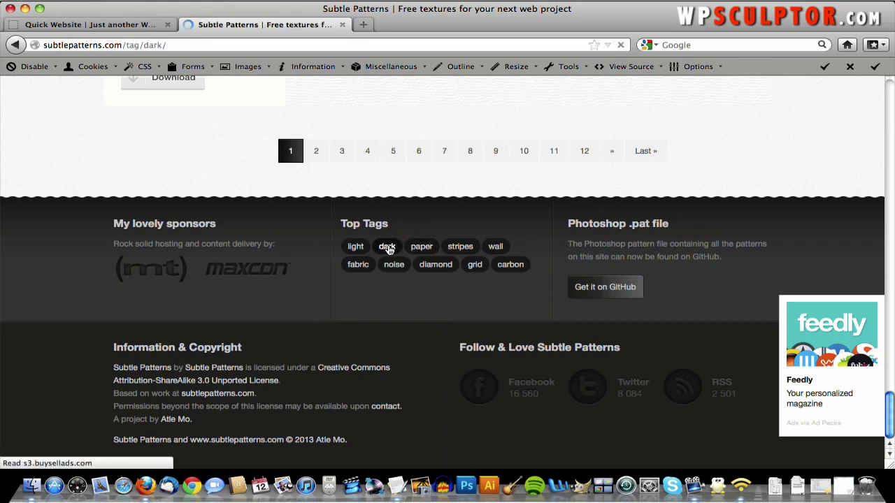
scroll(403, 230, down, 10)
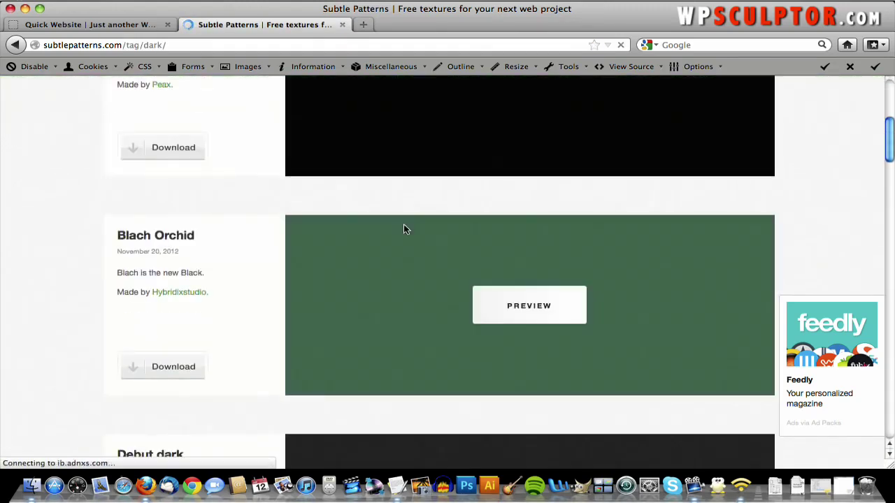
scroll(403, 230, down, 15)
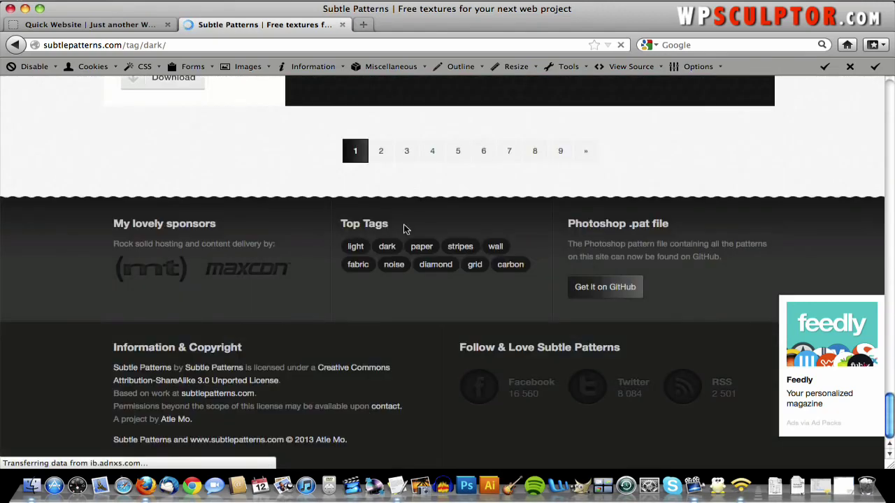
click(539, 148)
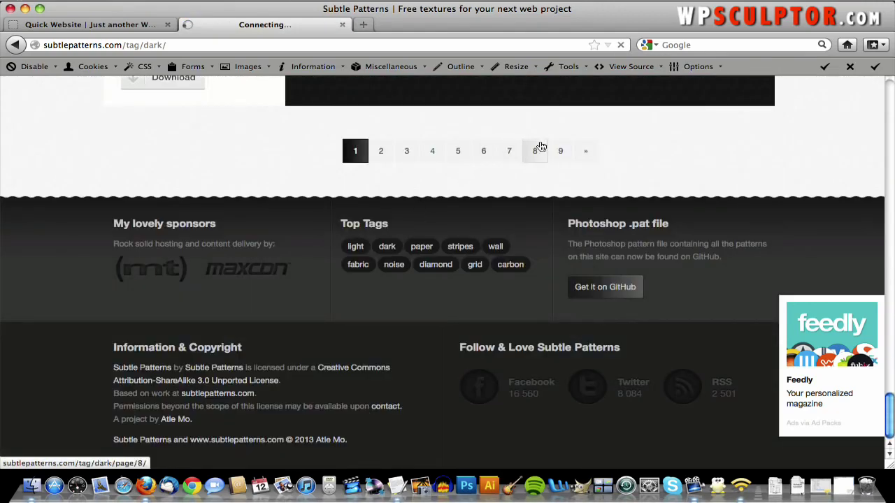
scroll(539, 145, down, 5)
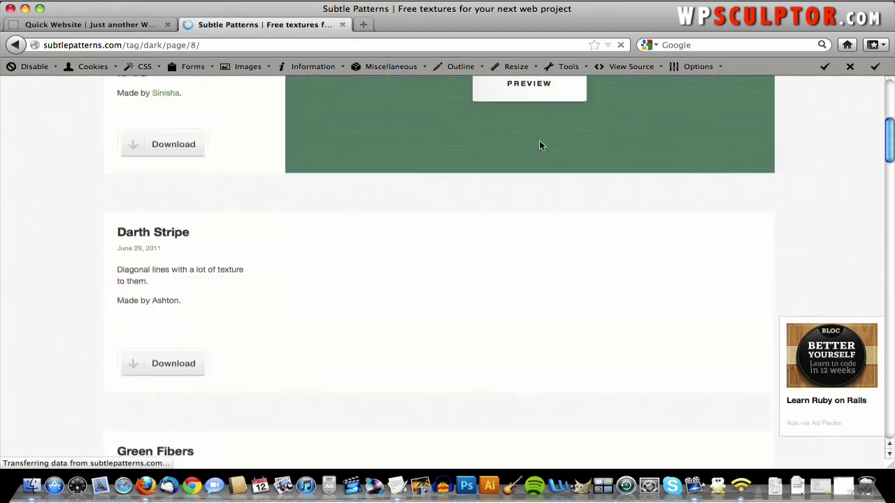
scroll(539, 146, down, 12)
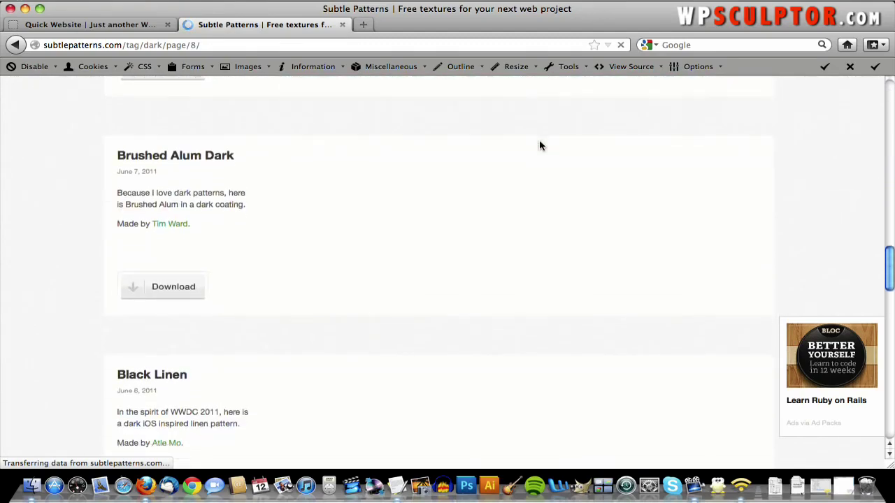
scroll(539, 146, down, 12)
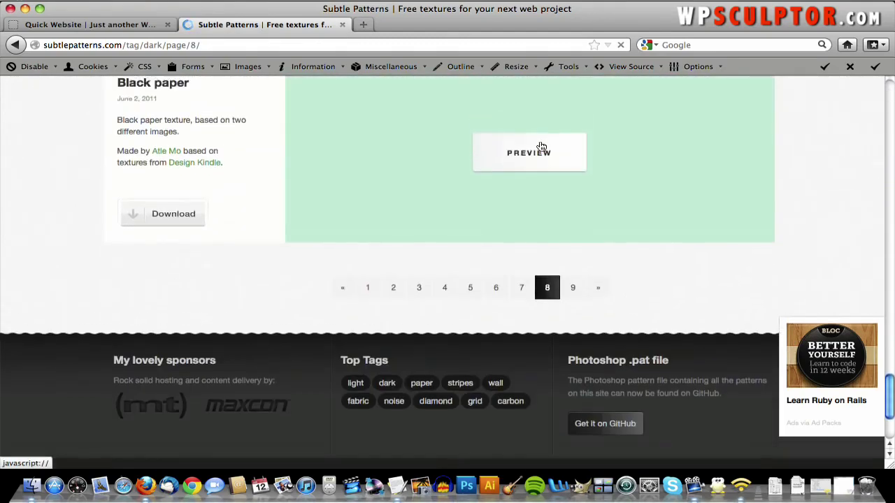
scroll(541, 147, up, 7)
scroll(803, 133, up, 12)
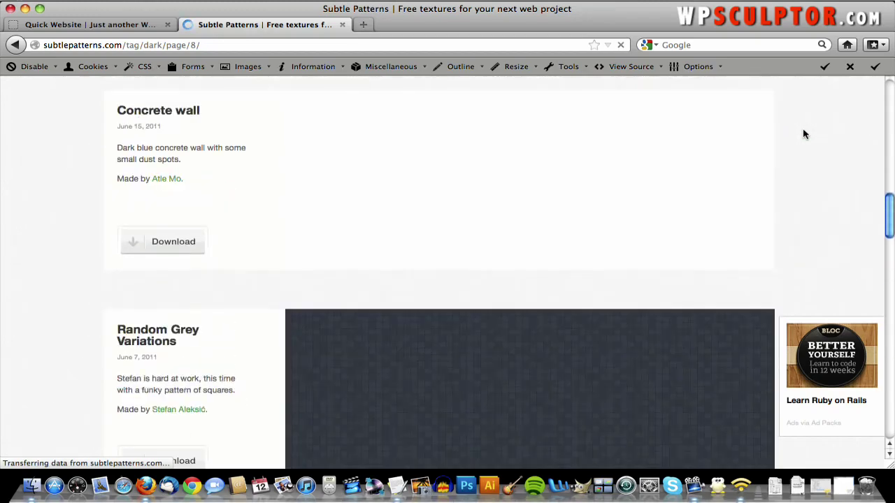
scroll(804, 133, down, 3)
scroll(804, 133, up, 6)
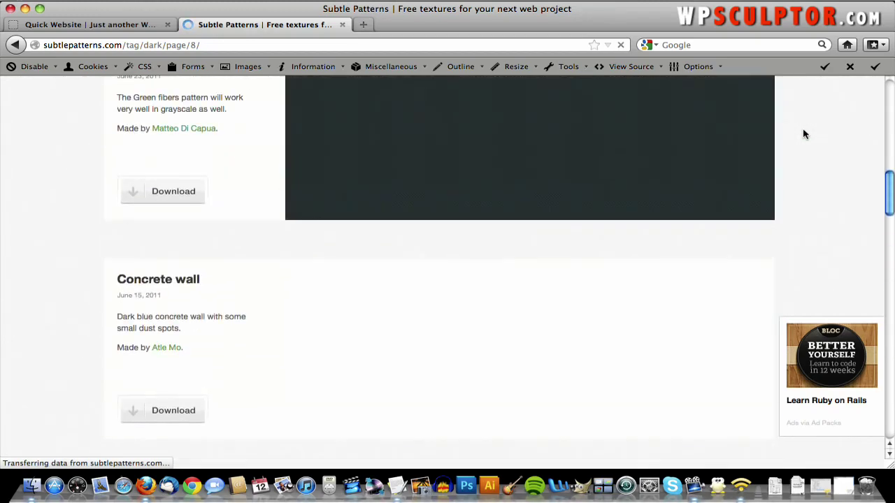
scroll(804, 134, up, 10)
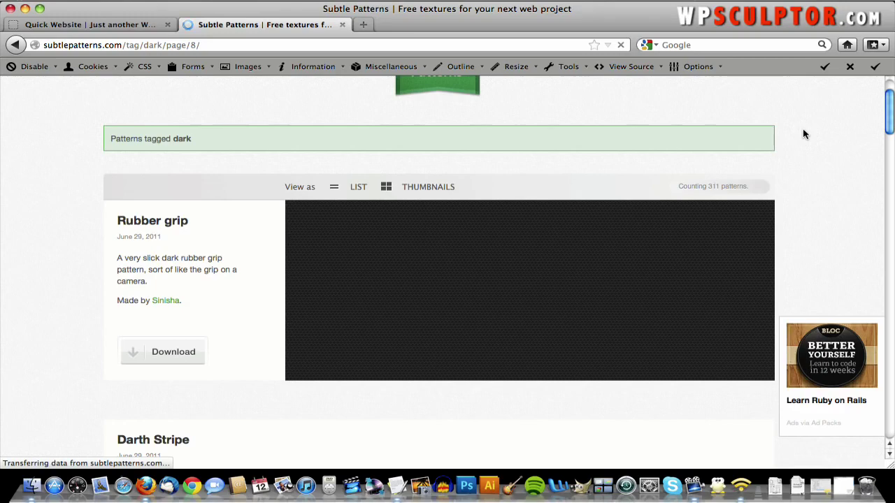
scroll(802, 135, up, 2)
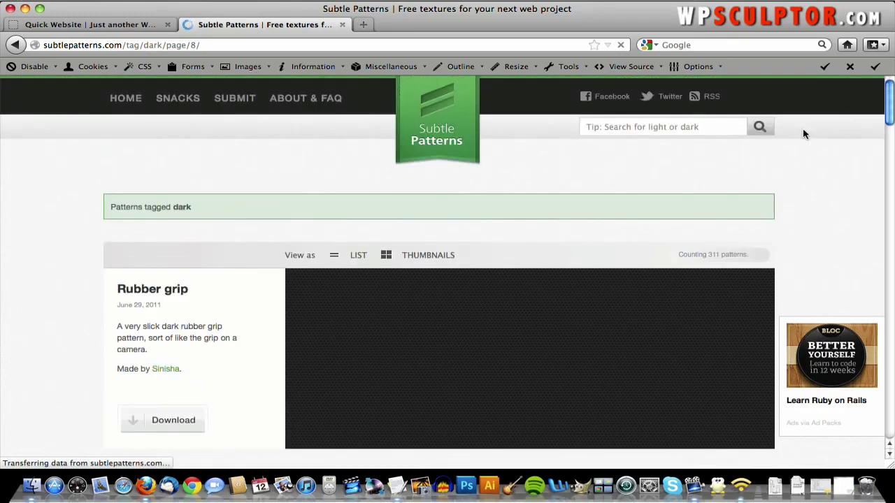
scroll(802, 134, down, 6)
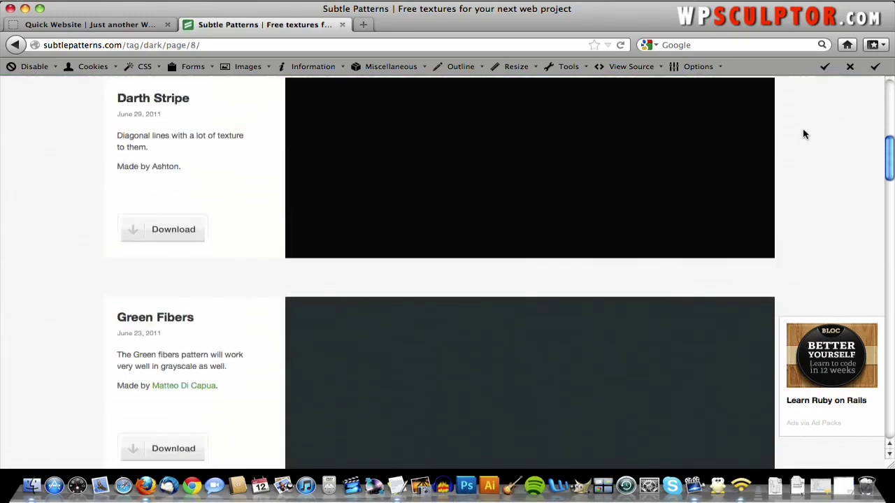
scroll(802, 134, down, 7)
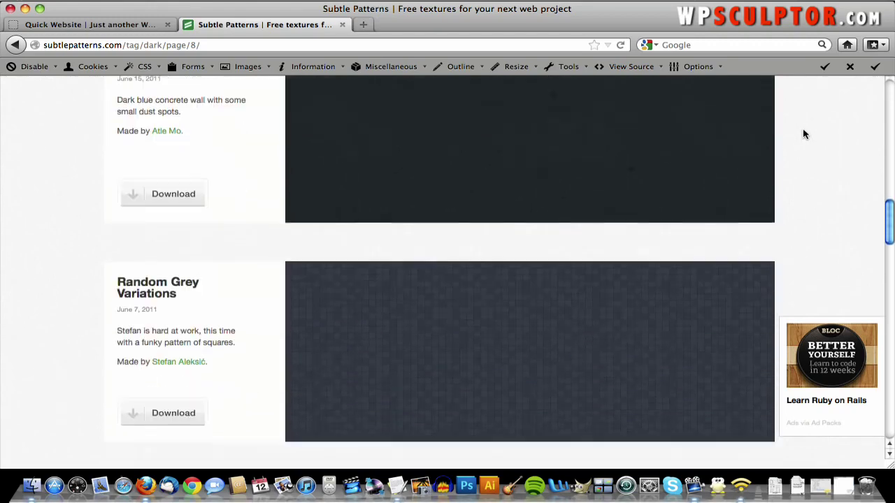
scroll(803, 134, down, 10)
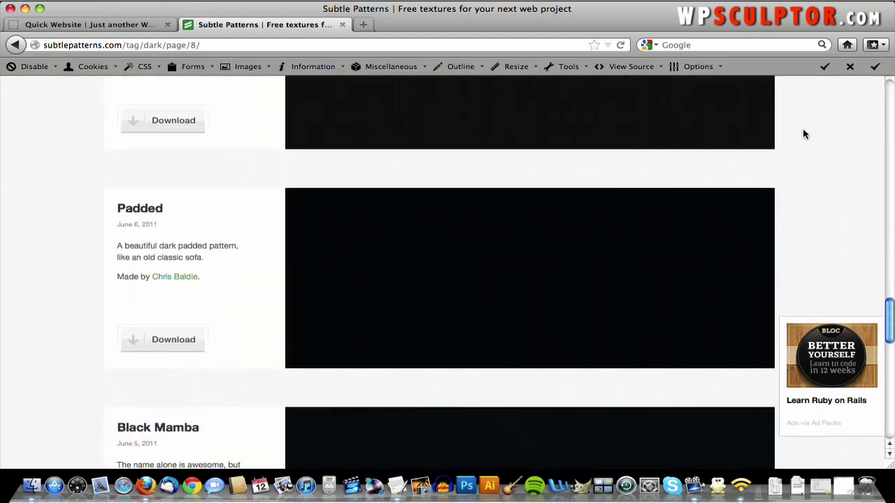
scroll(803, 135, down, 7)
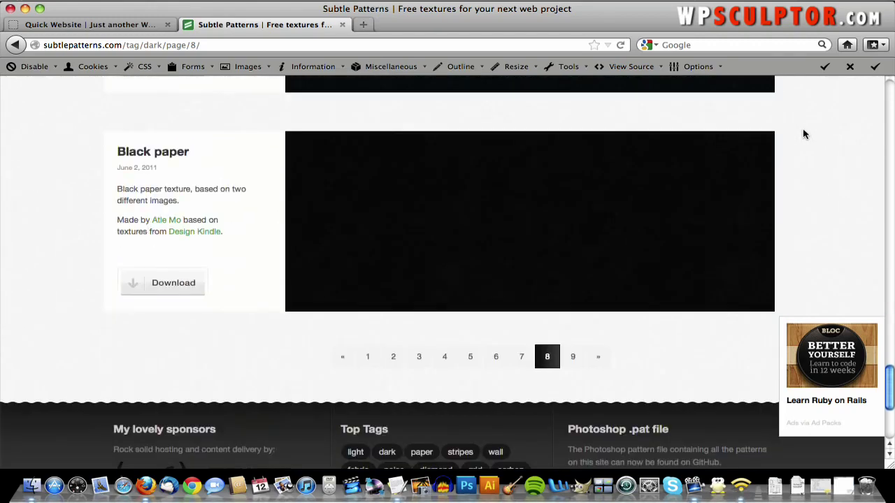
- Preview Black paper as the page background, then stop the preview
mouse_move(636, 235)
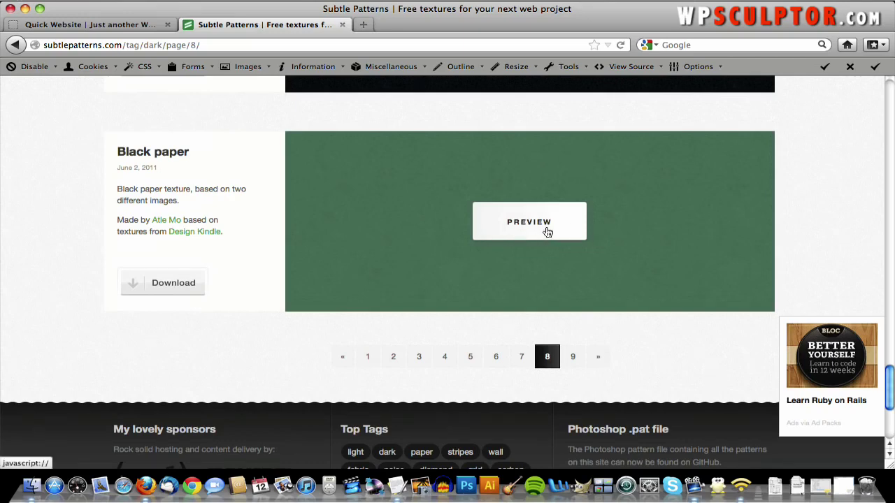
click(543, 231)
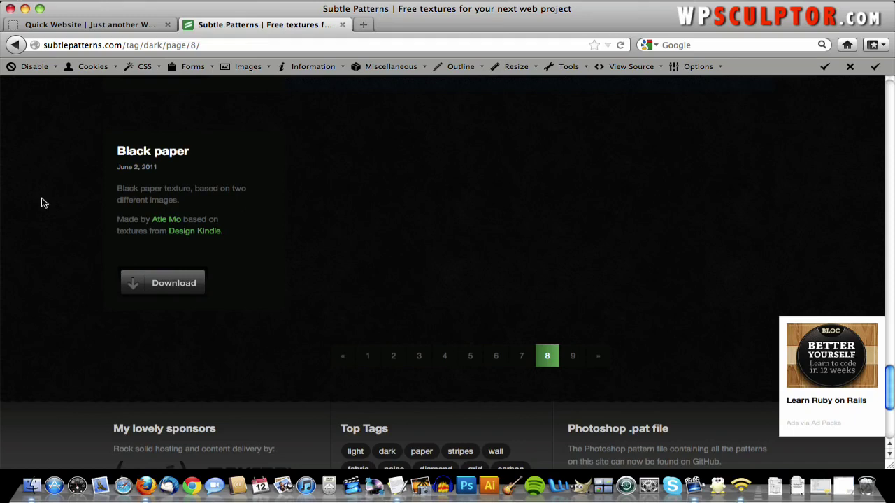
click(529, 222)
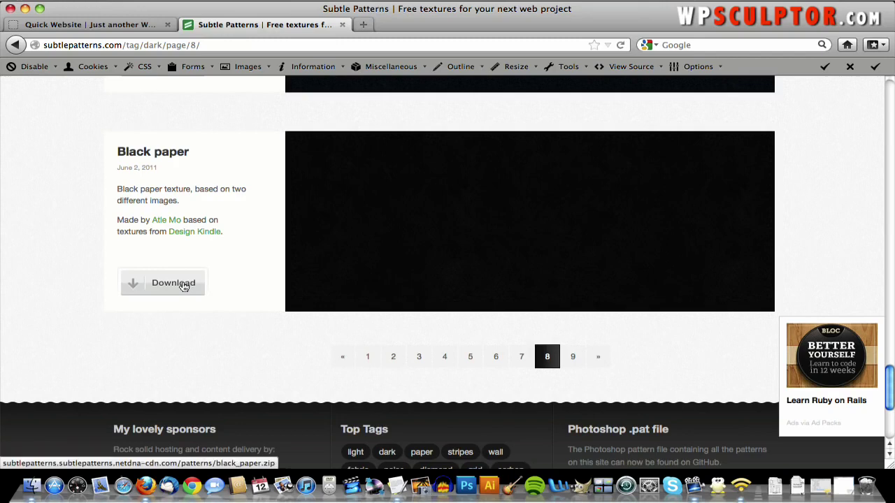
- Save the Black paper download as black_paper.zip into Desktop > QuickWebsiteCreation.com
right_click(184, 286)
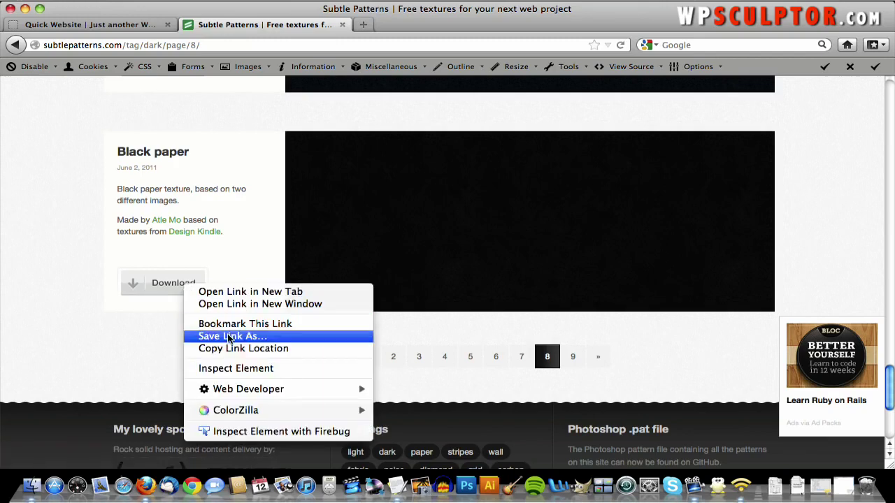
click(228, 336)
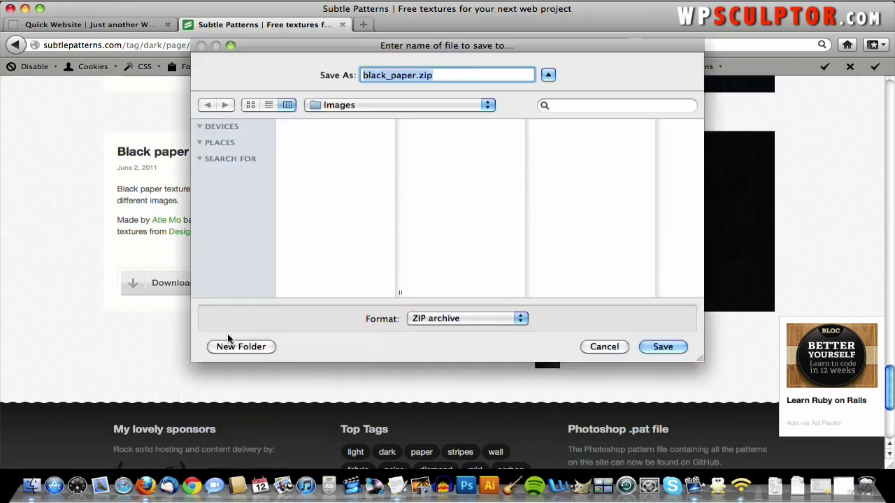
click(383, 109)
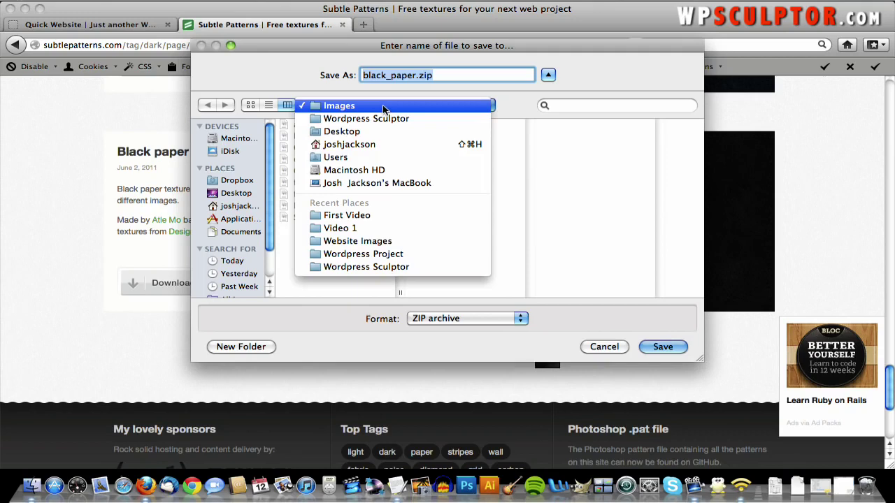
click(248, 183)
click(242, 198)
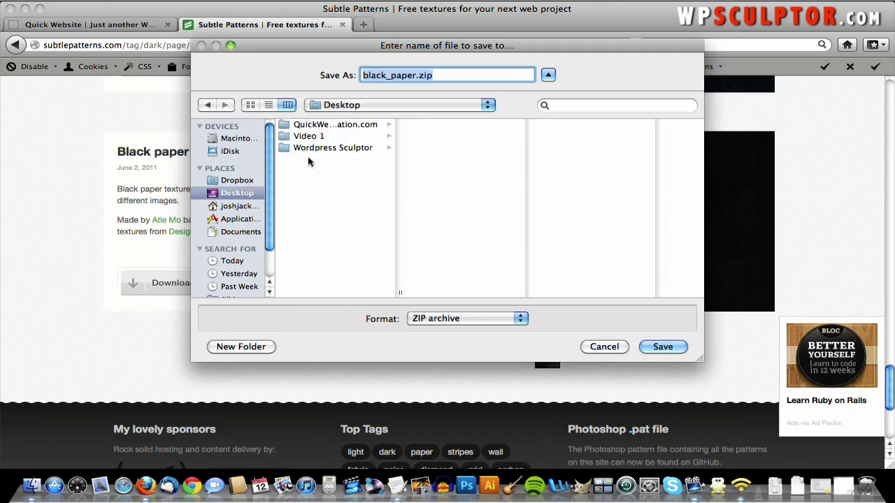
click(371, 124)
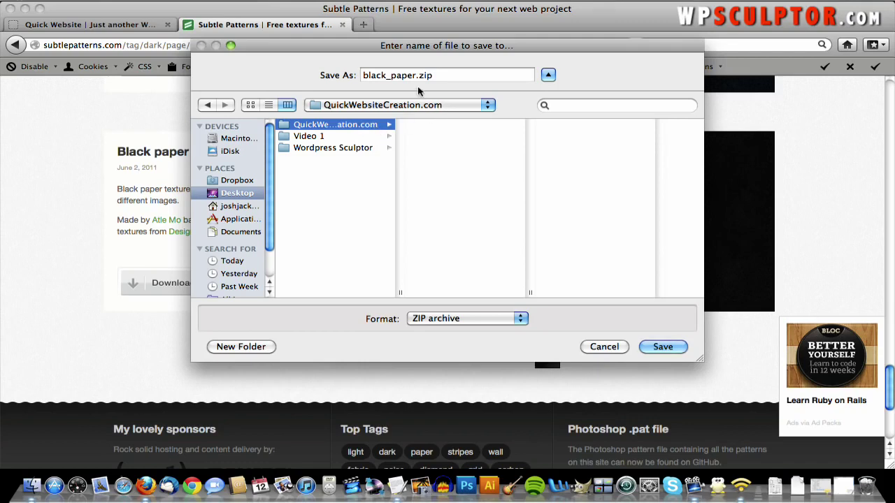
click(663, 347)
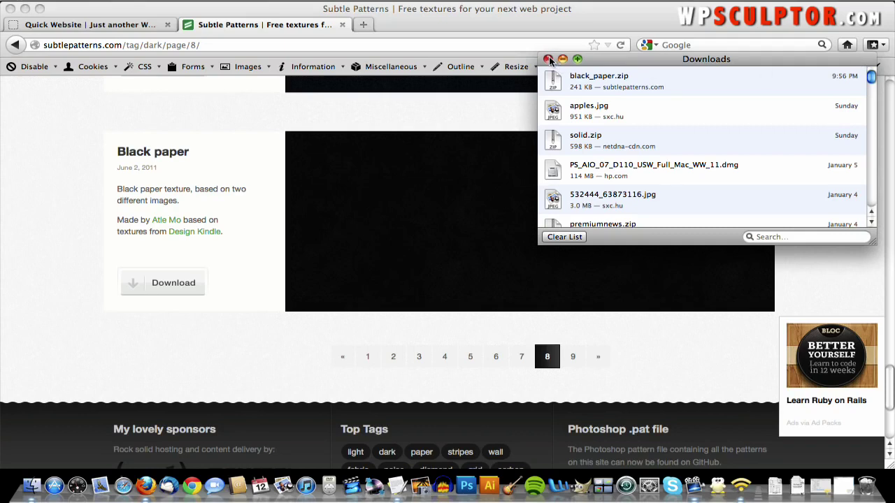
click(548, 60)
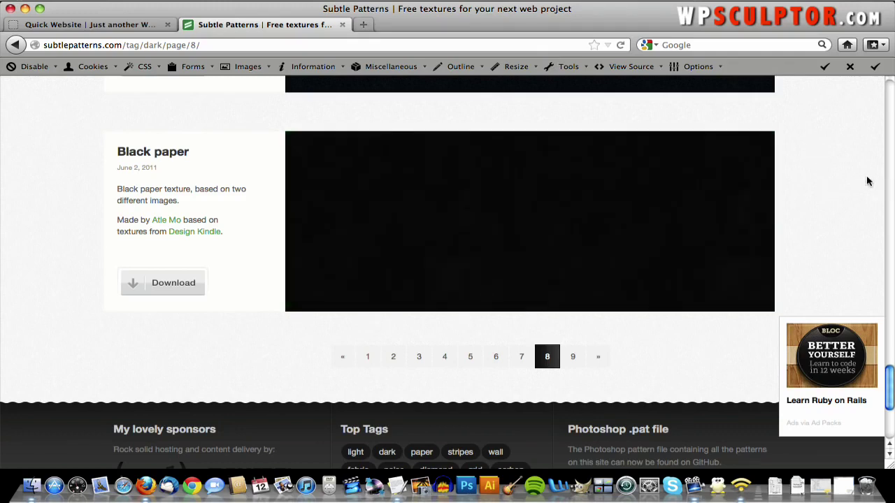
- Hide the browser with F11 so the desktop and QuickWebsiteCreation.com folder show
mouse_move(735, 212)
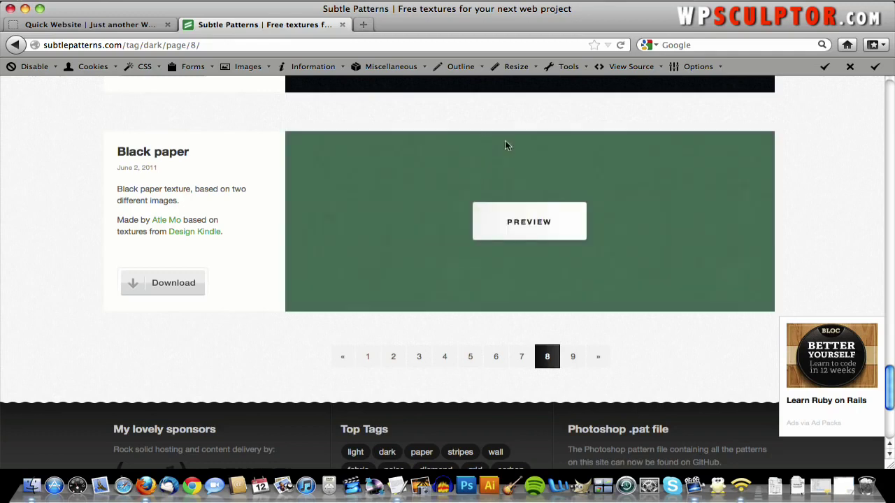
mouse_move(538, 181)
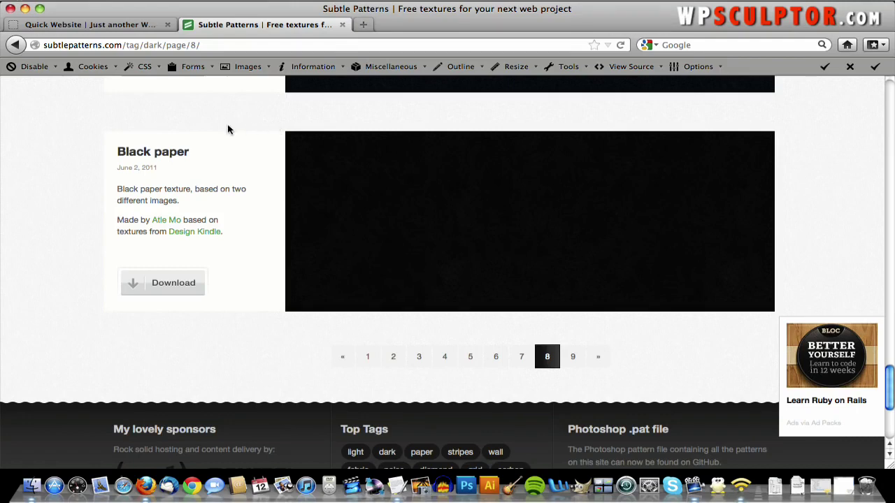
key(F11)
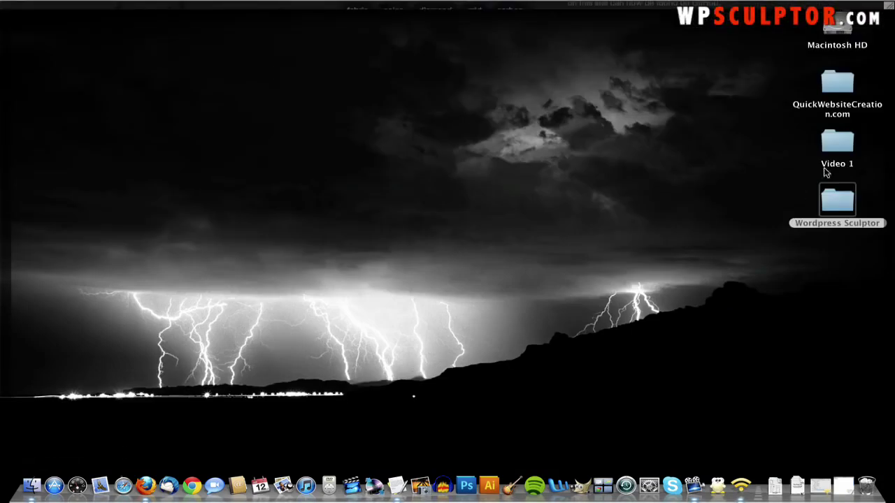
- In QuickWebsiteCreation.com, unzip black_paper.zip and open the resulting black_paper folder
double_click(841, 79)
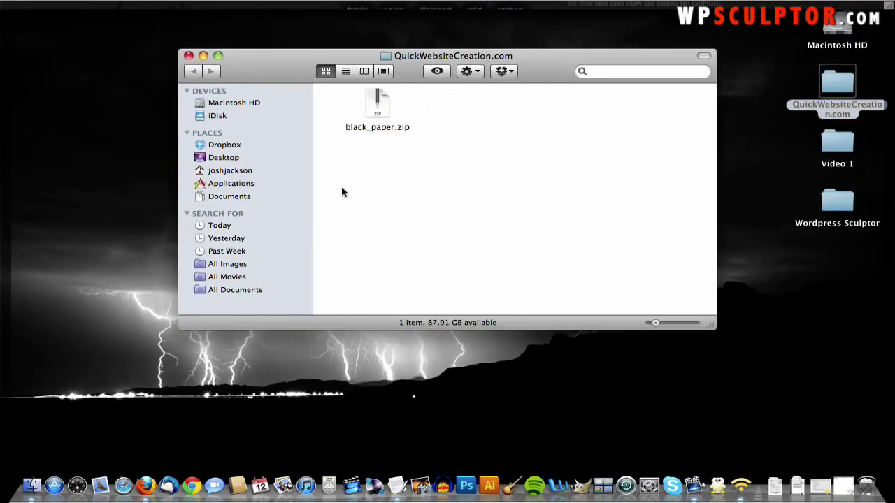
double_click(378, 105)
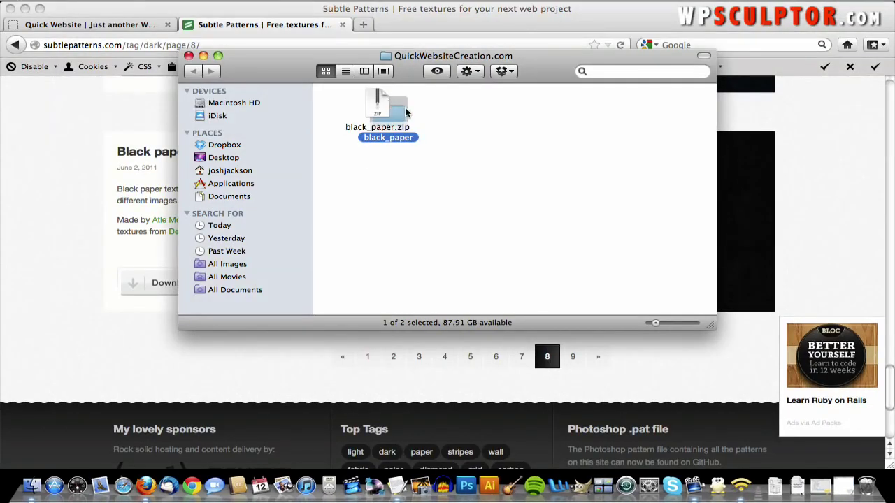
drag(402, 111, 503, 112)
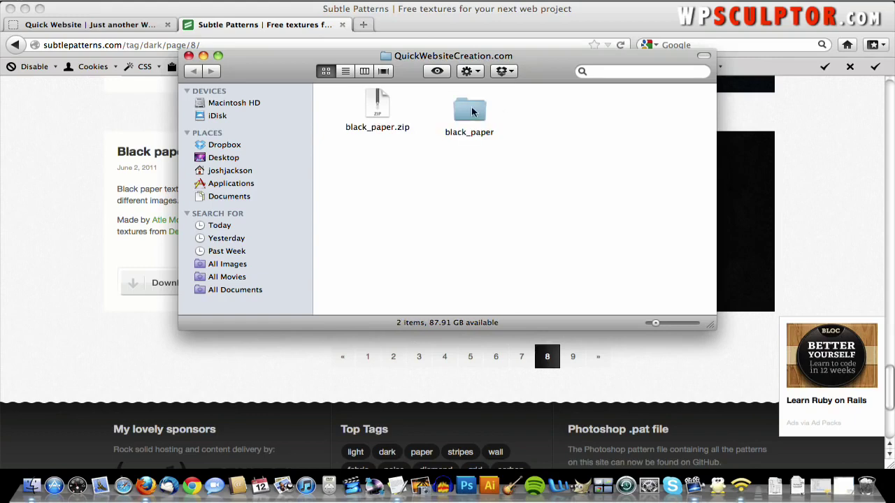
double_click(470, 110)
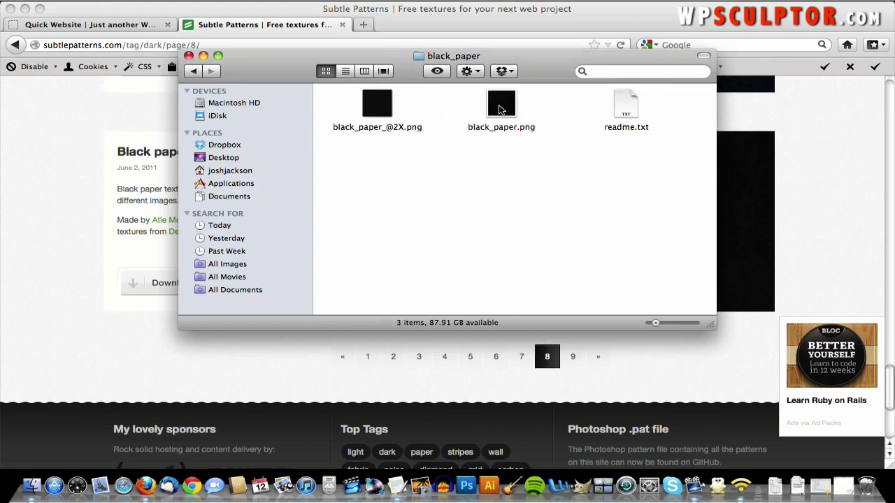
- Open black_paper.png in Preview, enlarge it to inspect, then close Preview and the folder
right_click(499, 109)
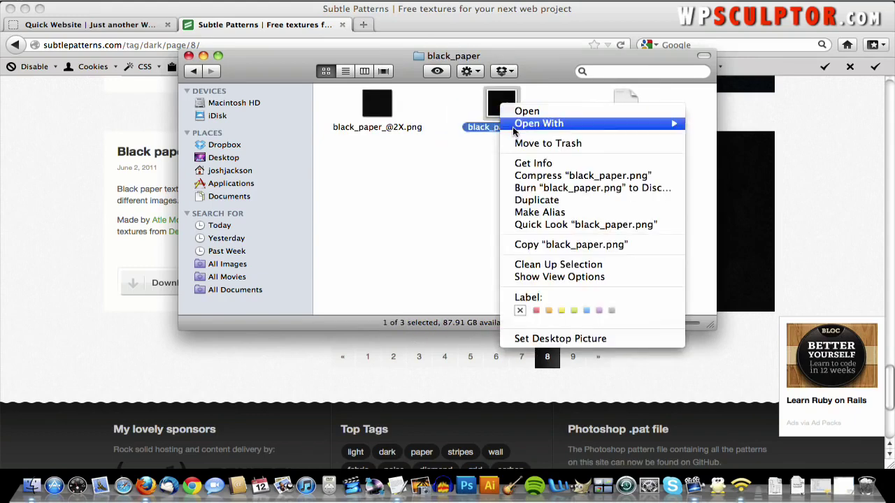
mouse_move(650, 123)
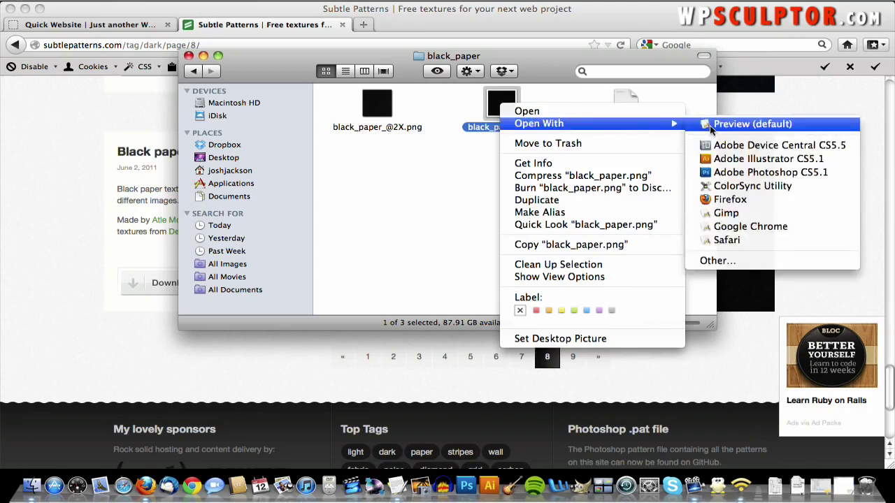
click(709, 125)
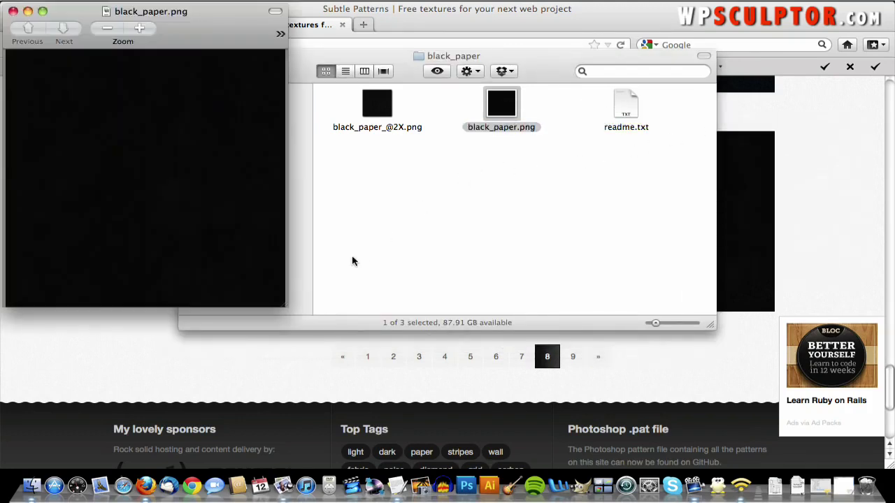
drag(284, 307, 605, 364)
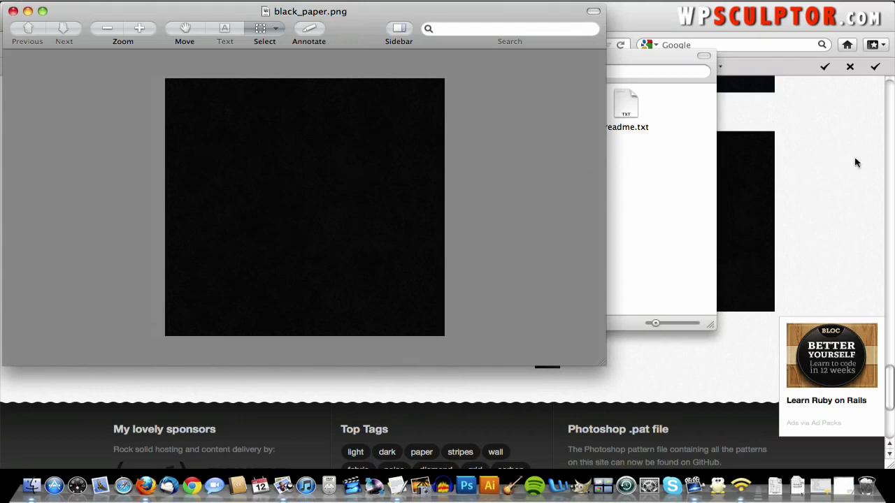
click(14, 12)
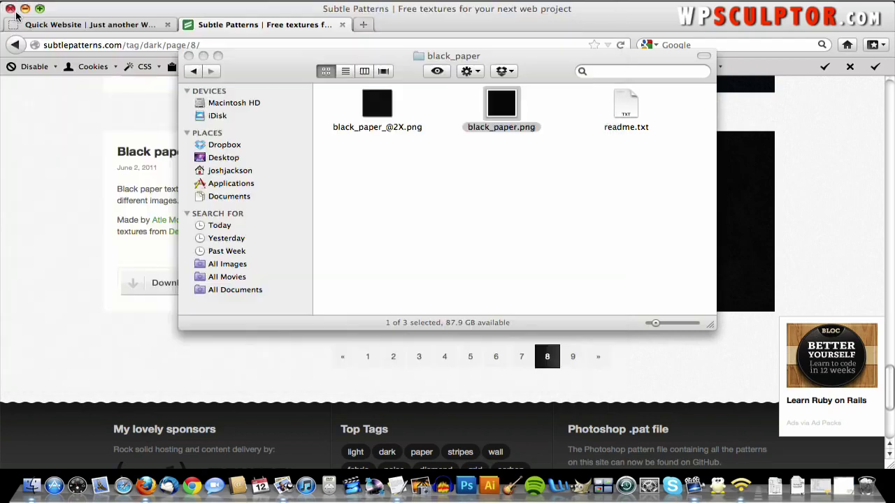
click(187, 55)
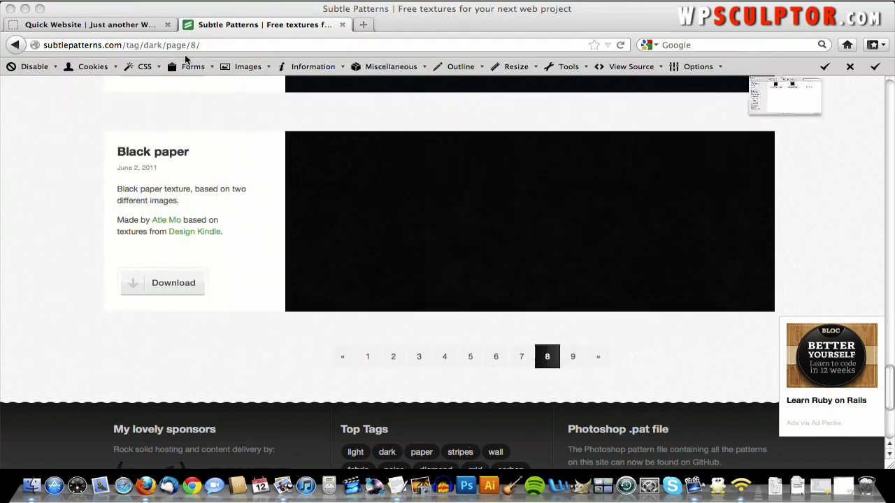
- From the Quick Website tab, go to the Dashboard, then Appearance > Background
click(100, 26)
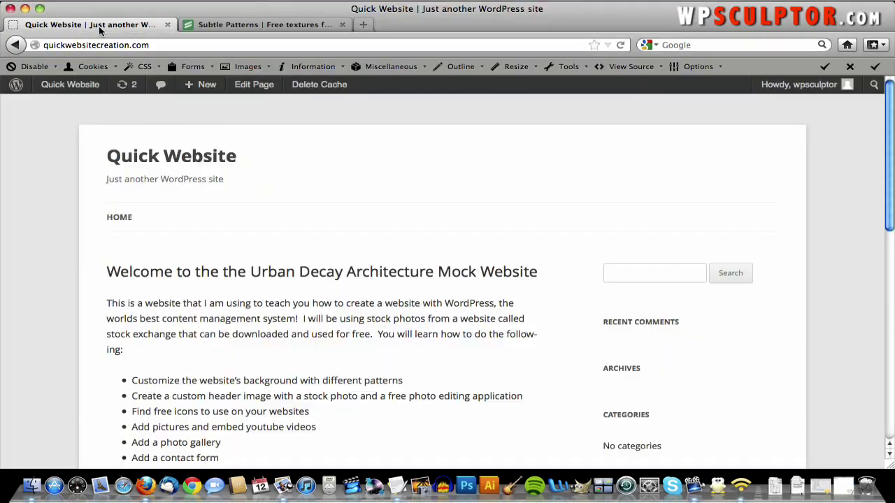
mouse_move(100, 78)
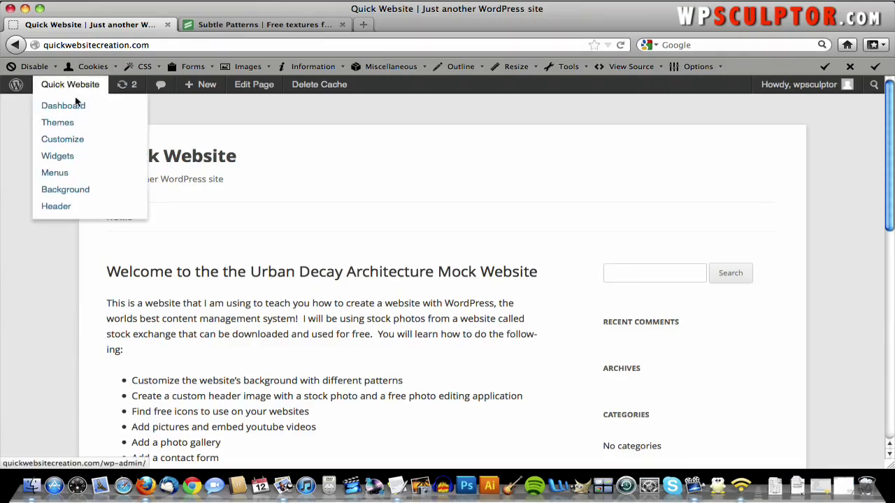
click(75, 107)
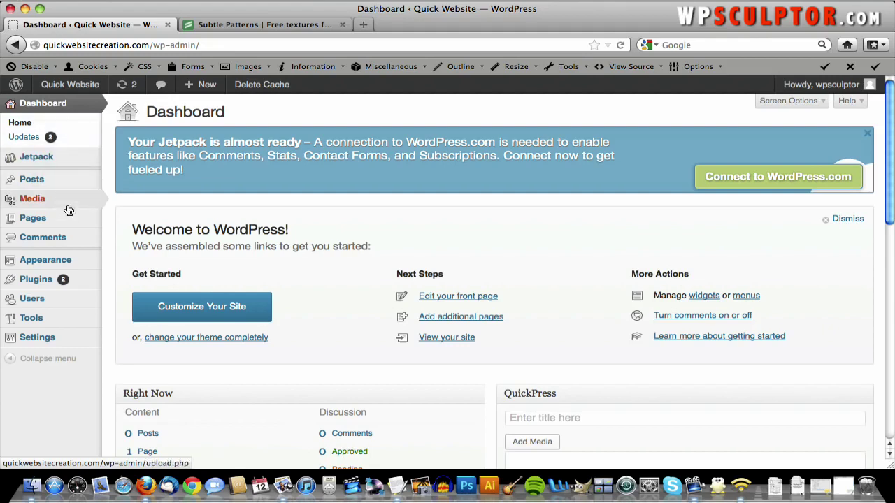
mouse_move(63, 262)
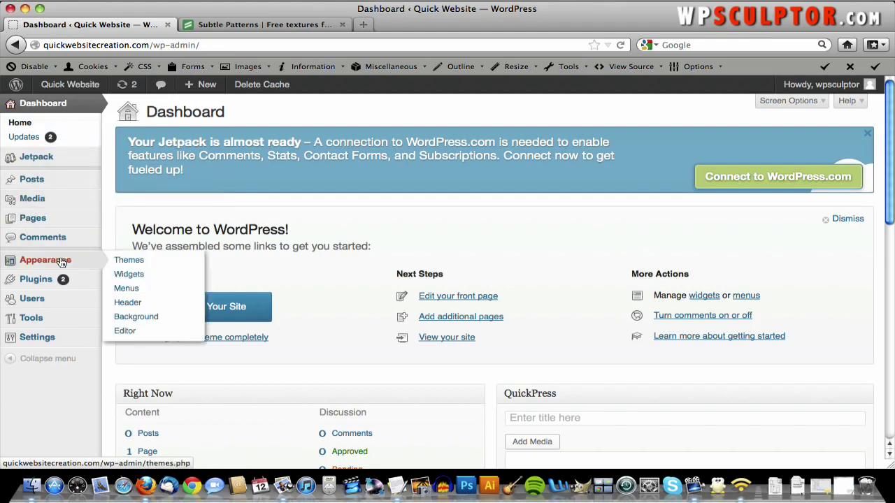
click(142, 316)
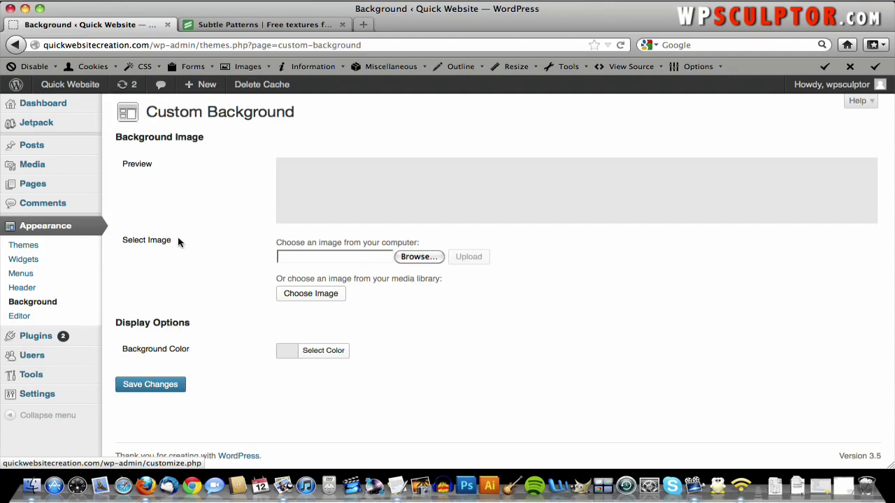
- Upload black_paper.png from QuickWebsiteCreation.com > black_paper as the background image
click(432, 258)
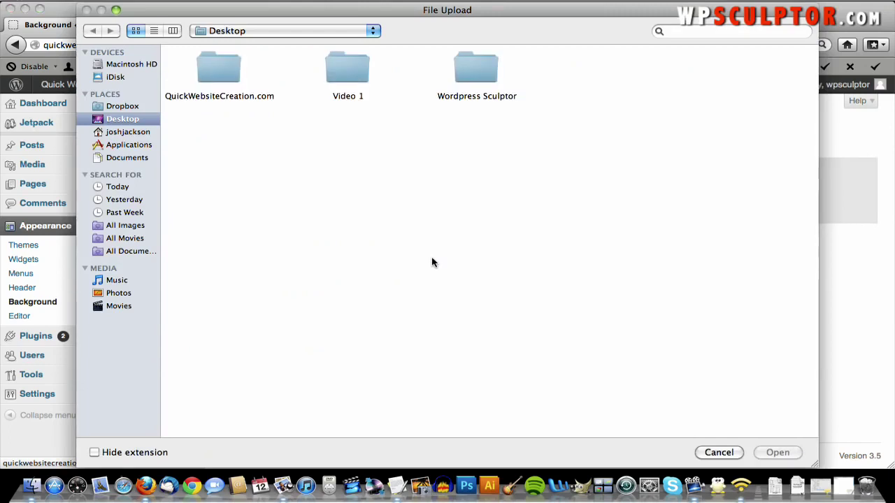
double_click(219, 72)
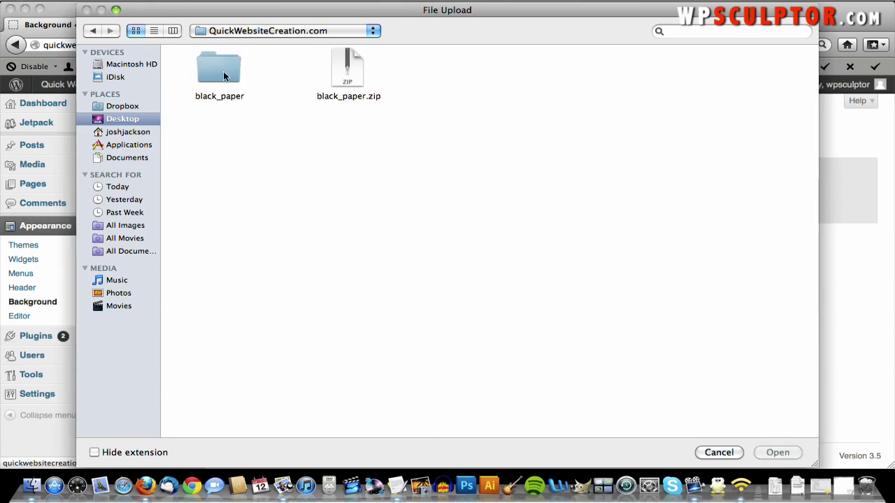
double_click(222, 71)
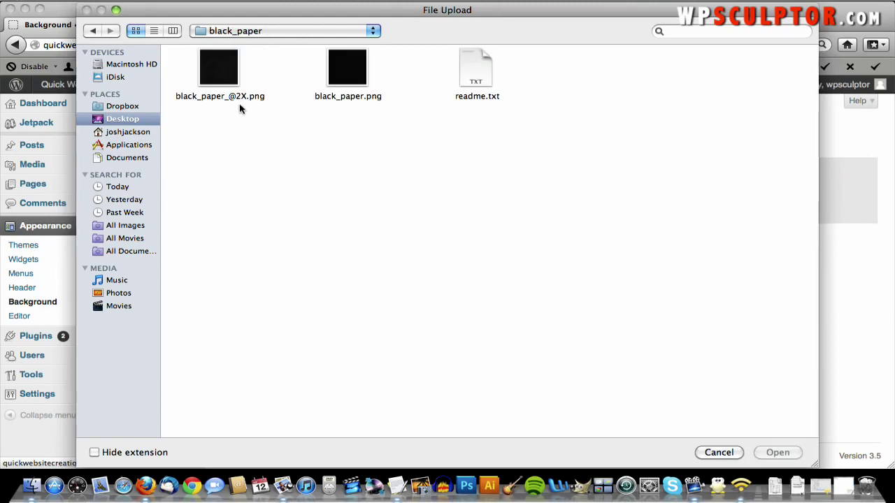
double_click(349, 74)
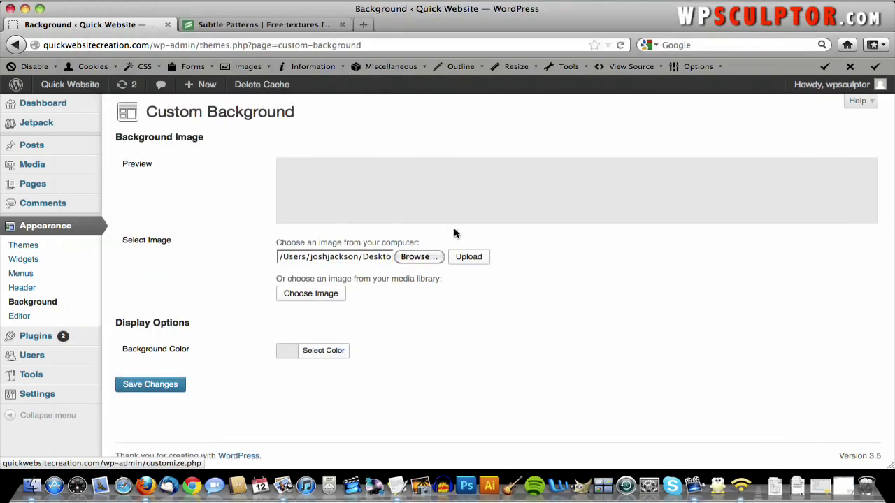
click(472, 258)
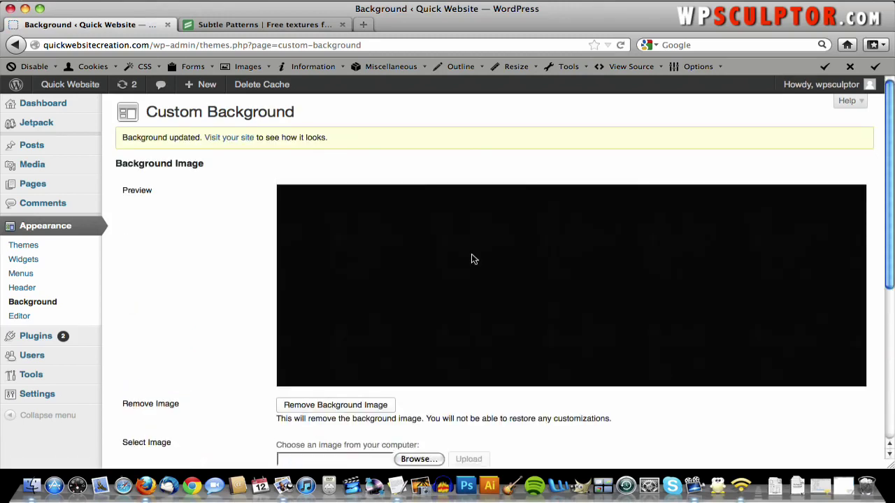
- Save the background display options: Left position, Tile repeat and Scroll attachment
scroll(471, 258, down, 7)
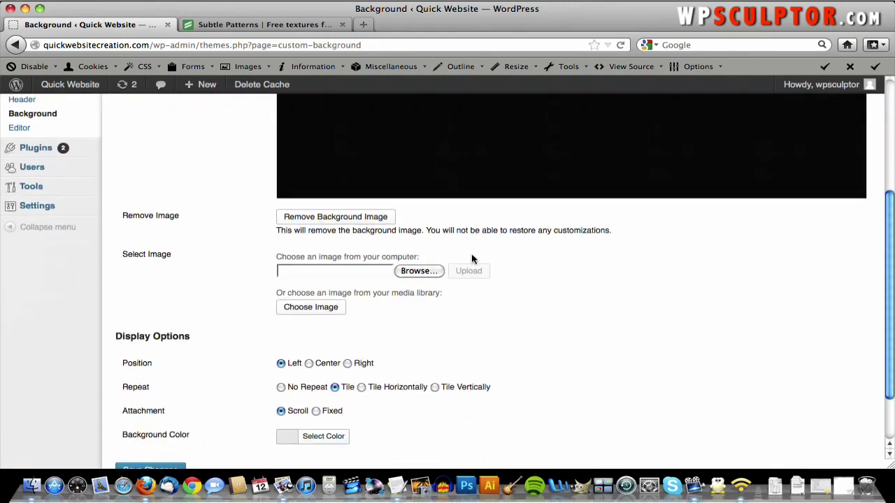
scroll(472, 258, down, 1)
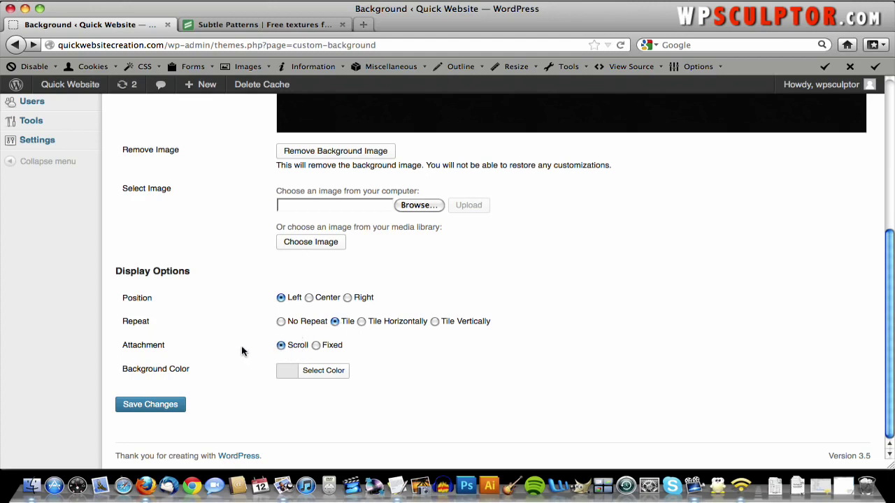
click(154, 403)
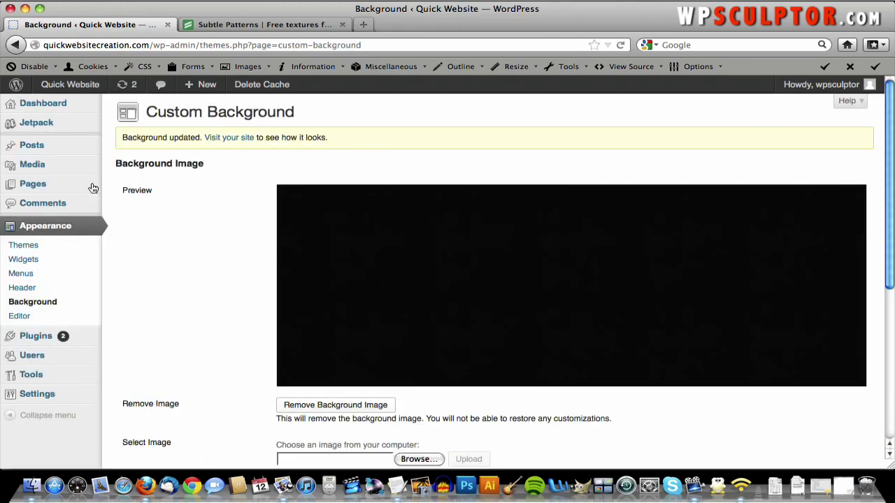
- View the live site to check the black paper background
click(84, 93)
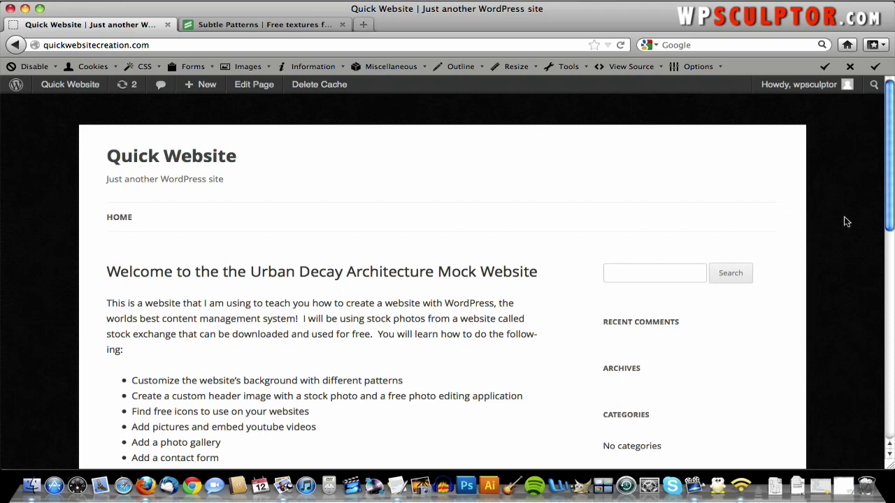
scroll(219, 236, down, 5)
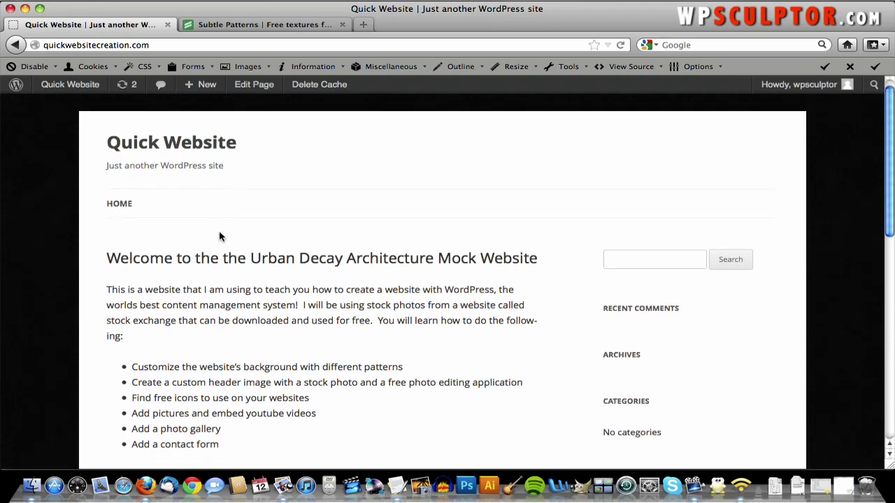
scroll(220, 236, down, 2)
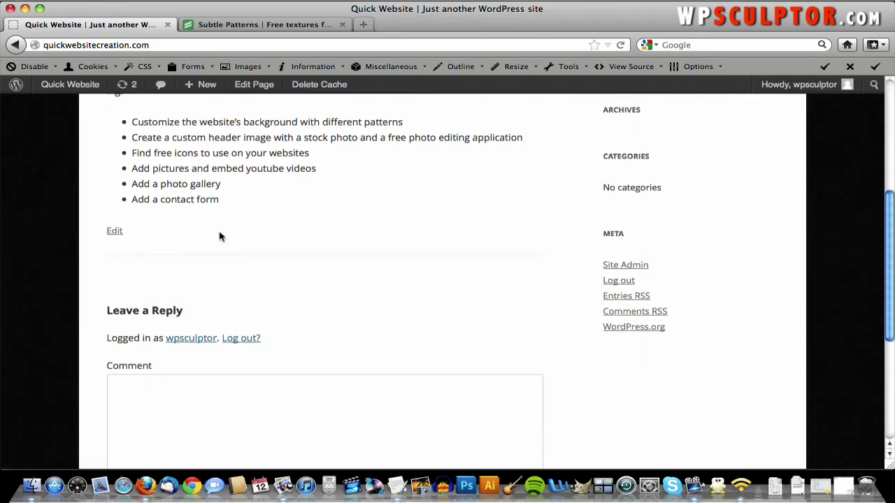
scroll(219, 201, down, 6)
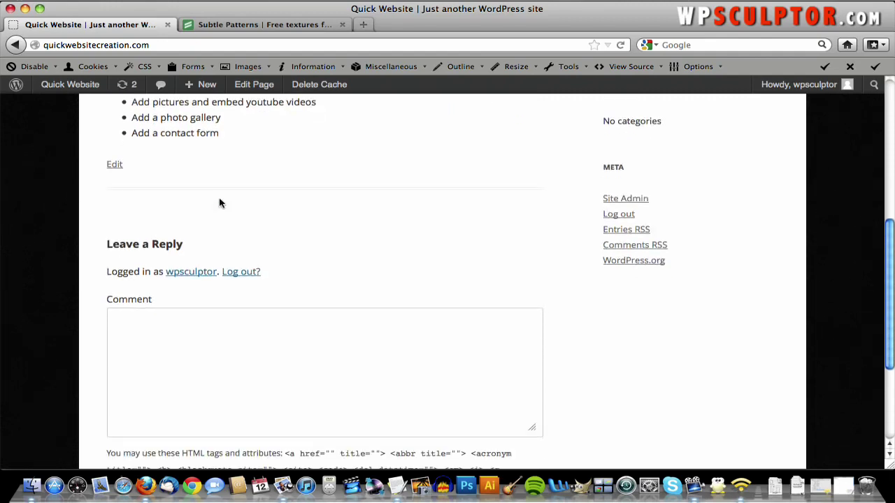
scroll(219, 200, up, 5)
scroll(218, 201, up, 7)
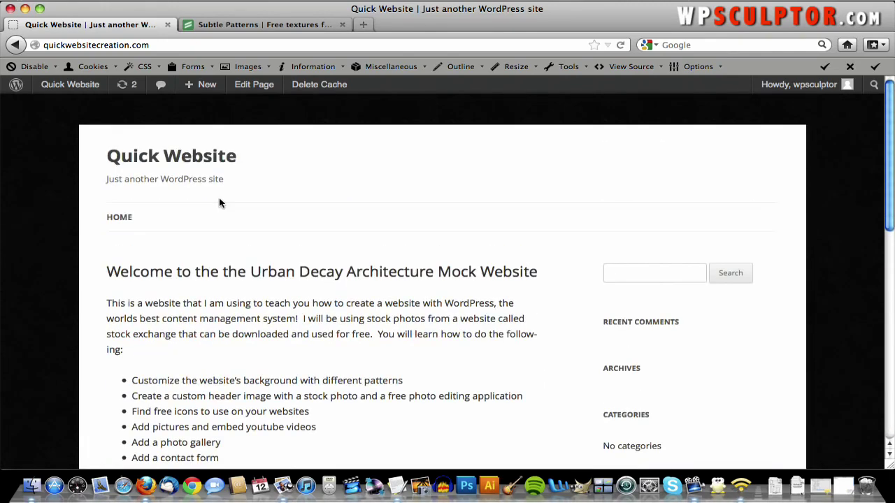
- Back in Custom Background, set Attachment to Fixed and save
click(14, 45)
scroll(198, 200, down, 10)
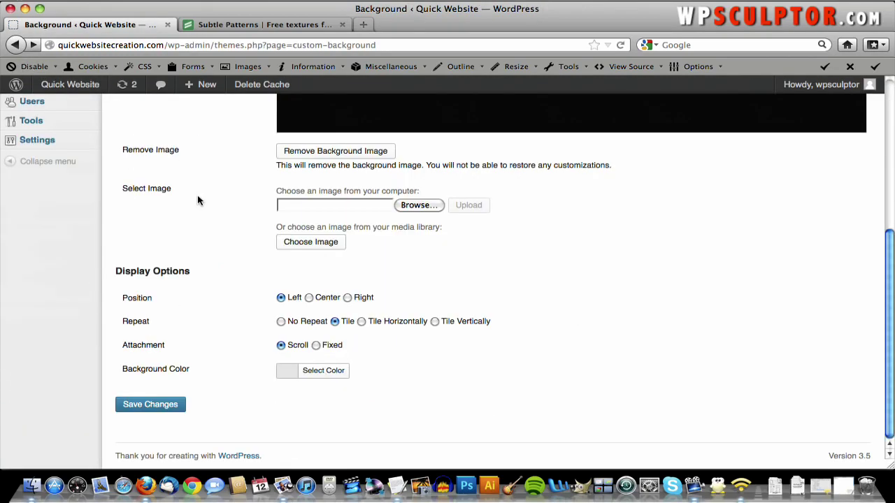
click(316, 345)
click(168, 405)
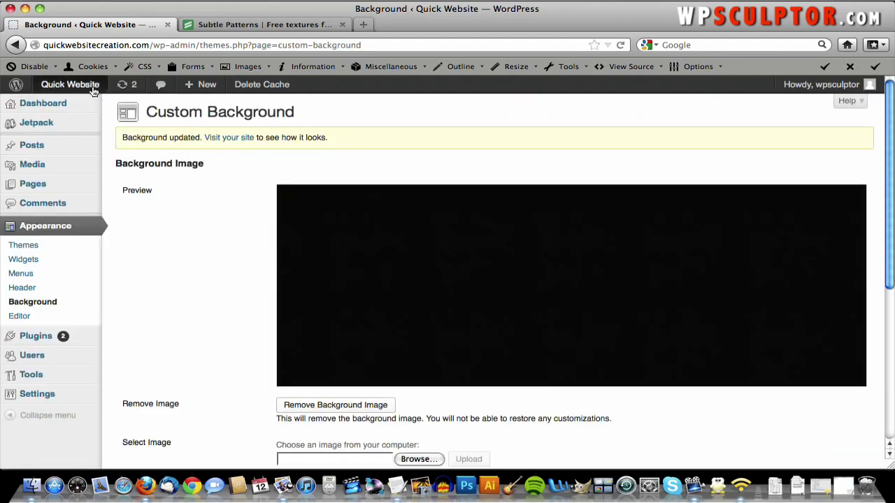
- Check the fixed background on the live site, then return to the background settings
click(93, 89)
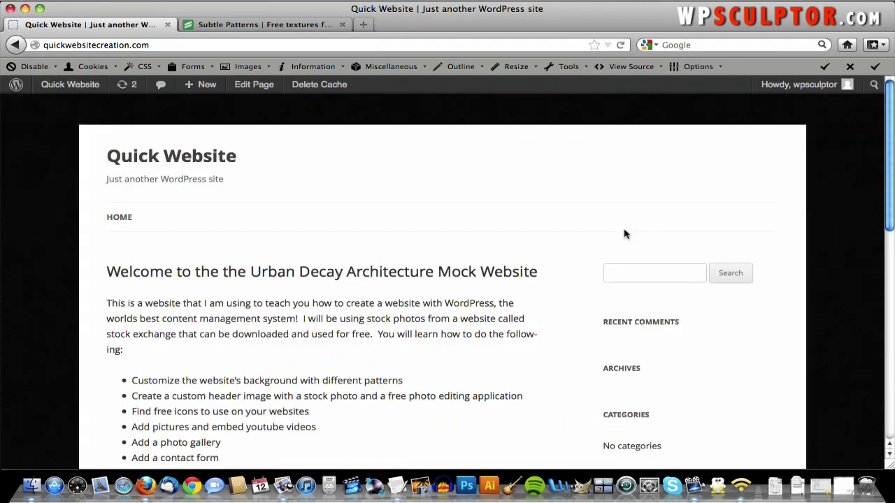
scroll(625, 234, down, 10)
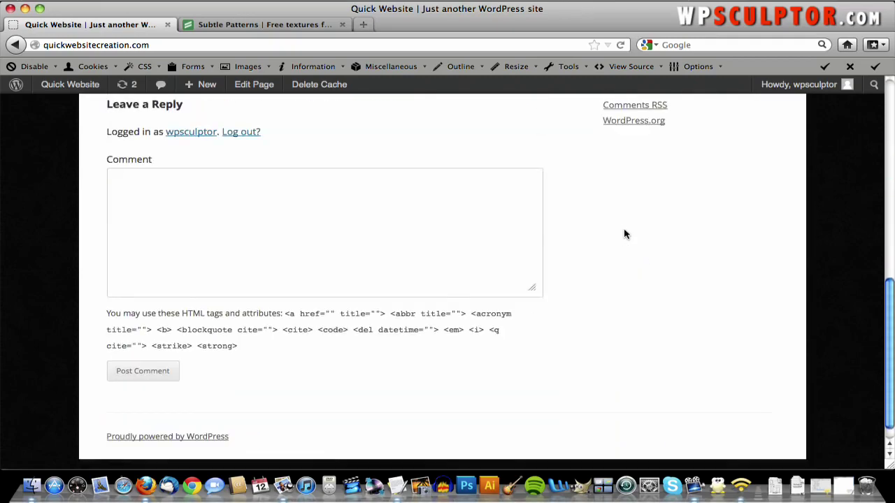
scroll(625, 234, up, 10)
scroll(625, 234, down, 8)
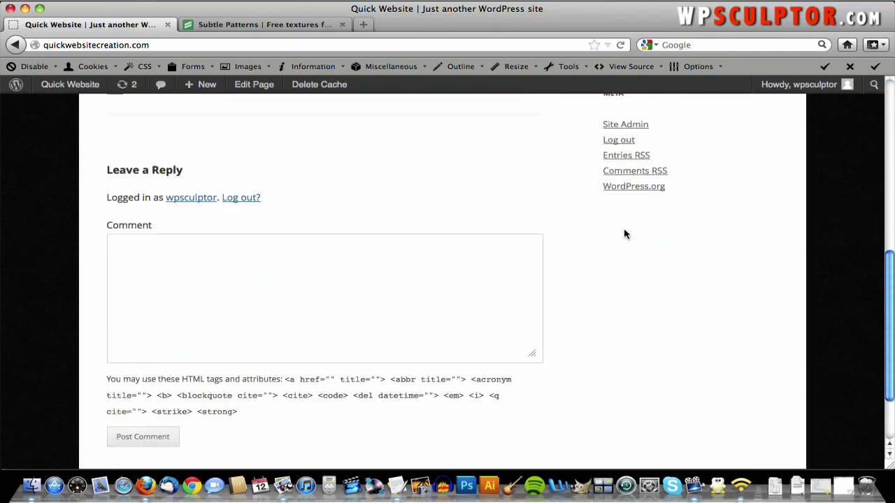
scroll(625, 234, down, 2)
scroll(625, 235, up, 10)
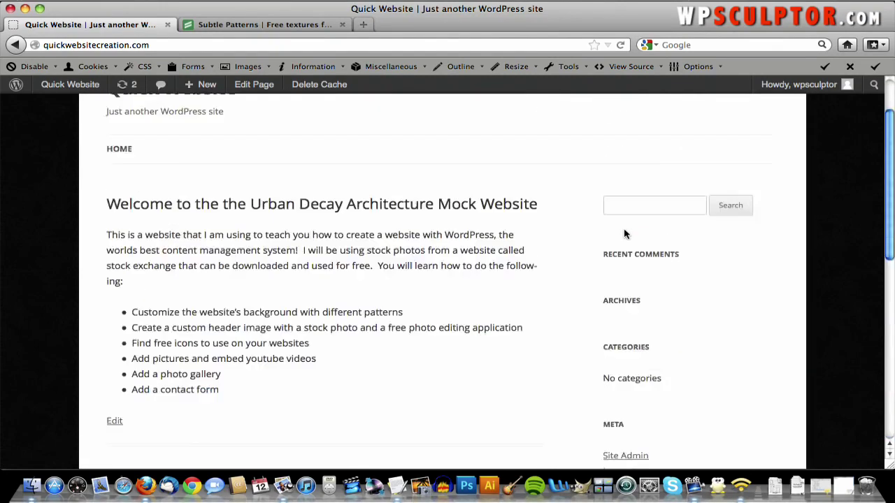
scroll(625, 234, down, 5)
scroll(625, 234, down, 3)
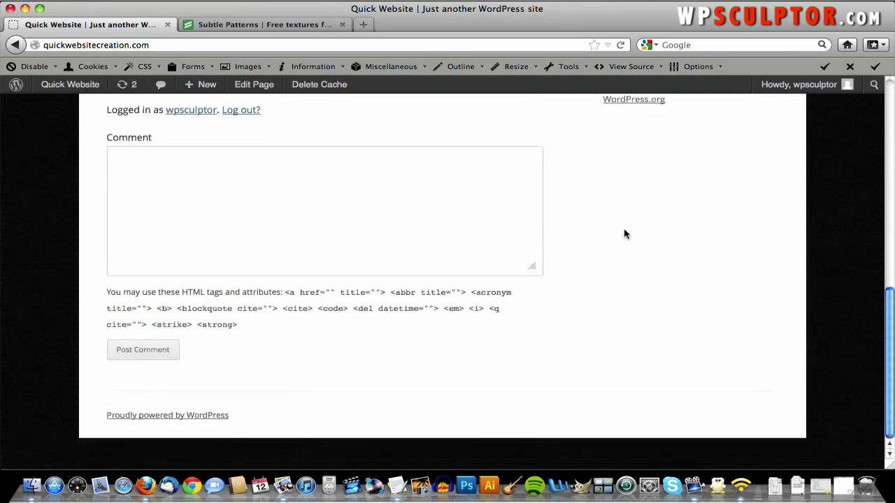
scroll(624, 234, up, 10)
click(15, 45)
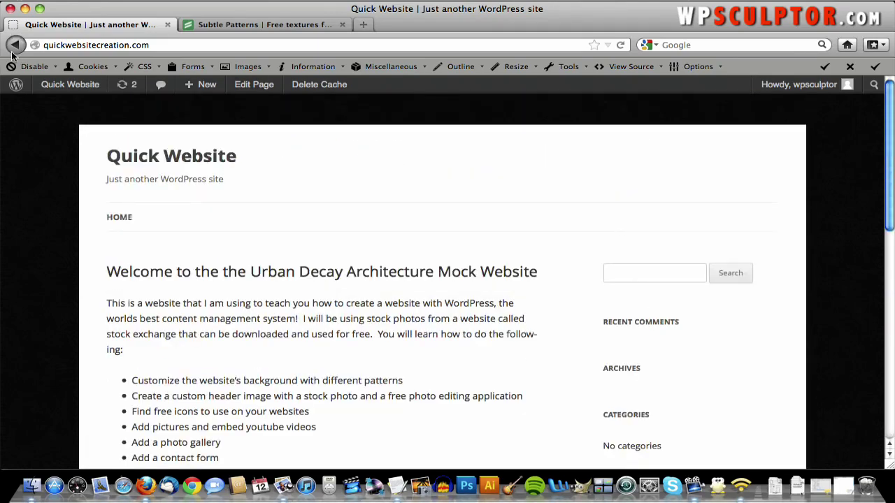
scroll(360, 276, down, 5)
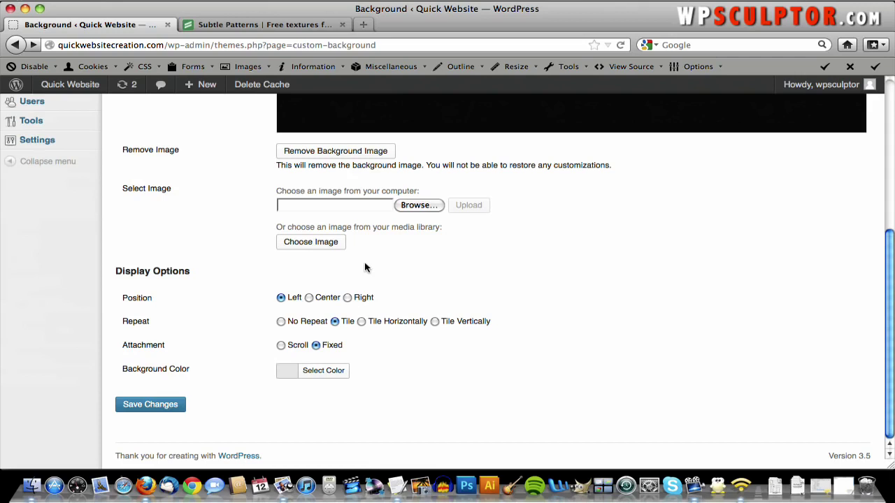
- Save Repeat as Tile Horizontally and preview it on the front page
click(360, 320)
click(170, 407)
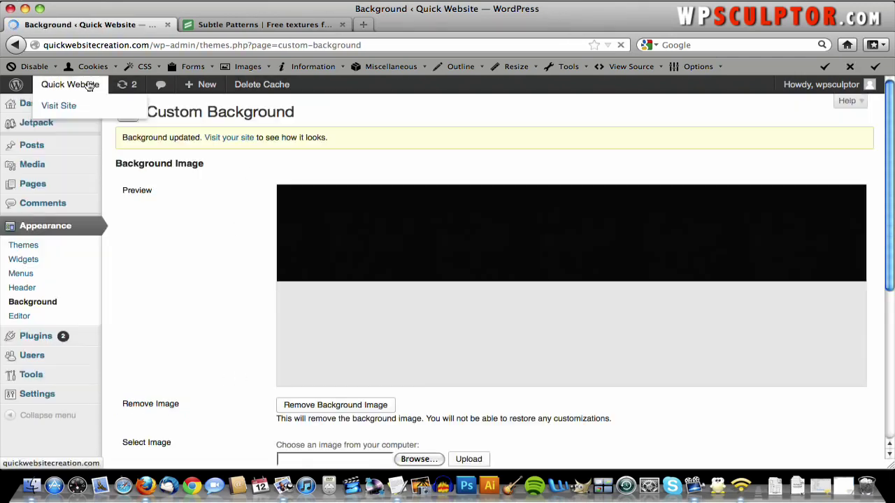
click(89, 86)
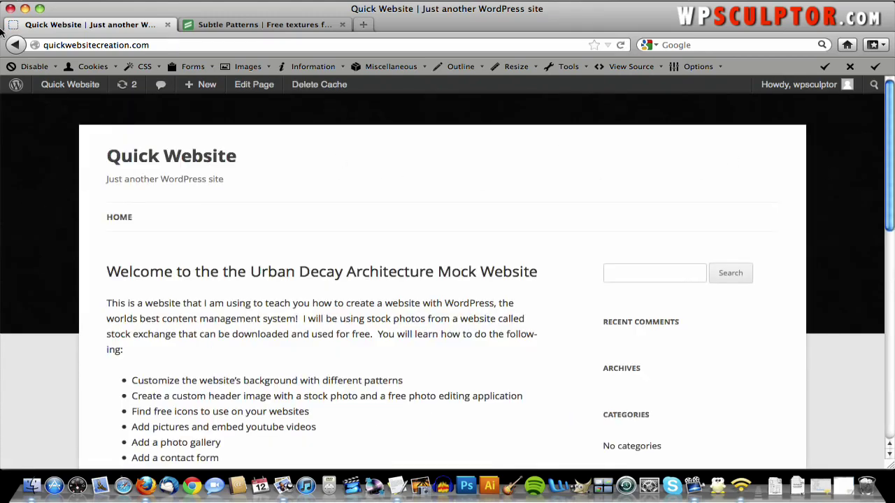
click(23, 44)
scroll(443, 384, down, 5)
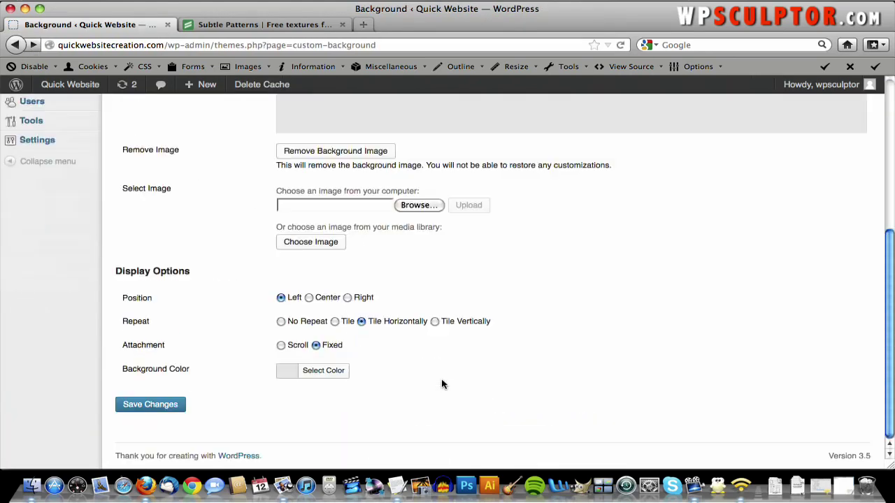
- Save Repeat as Tile Vertically and preview it on the front page
click(434, 321)
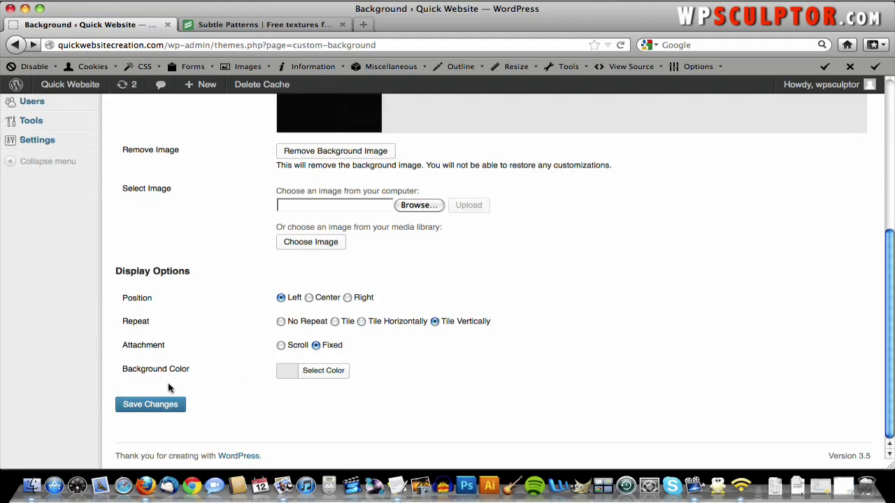
click(155, 409)
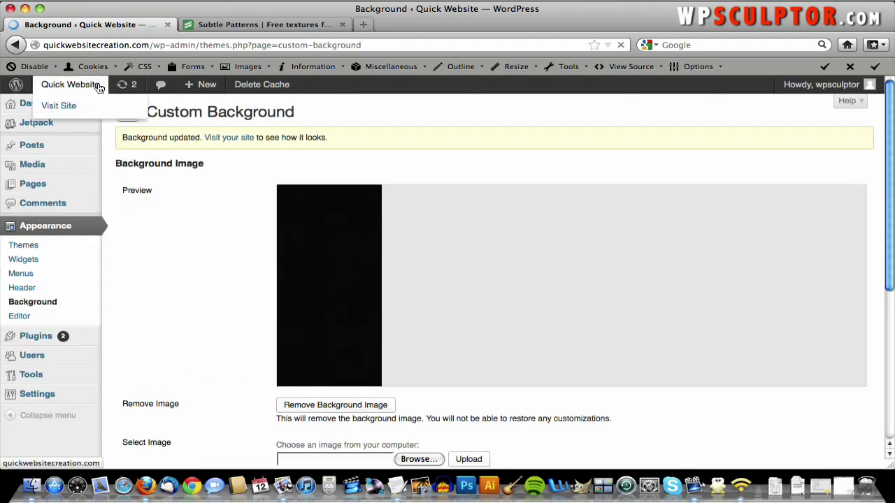
click(99, 85)
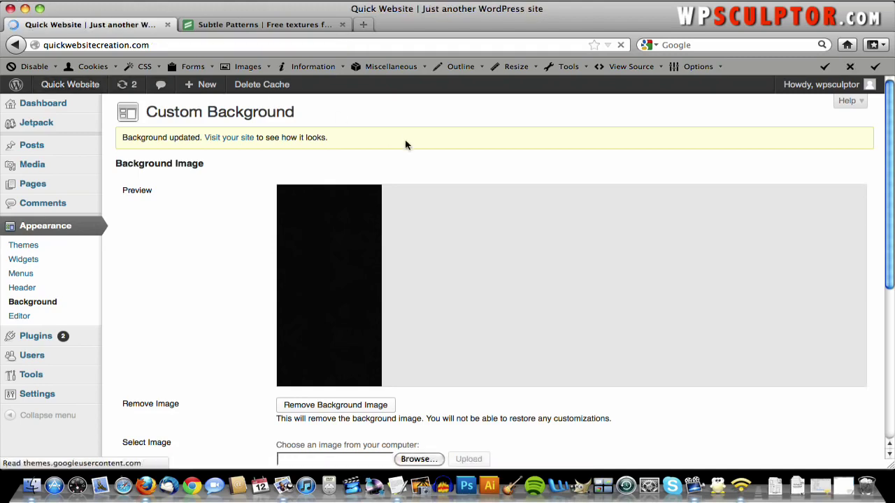
scroll(407, 144, down, 3)
scroll(408, 144, up, 3)
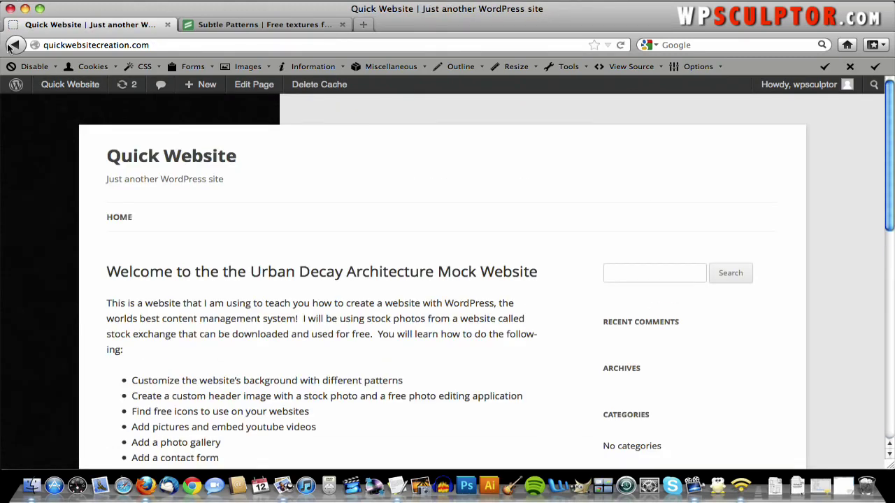
- Return to Appearance > Background, set Repeat to Tile and save
click(77, 86)
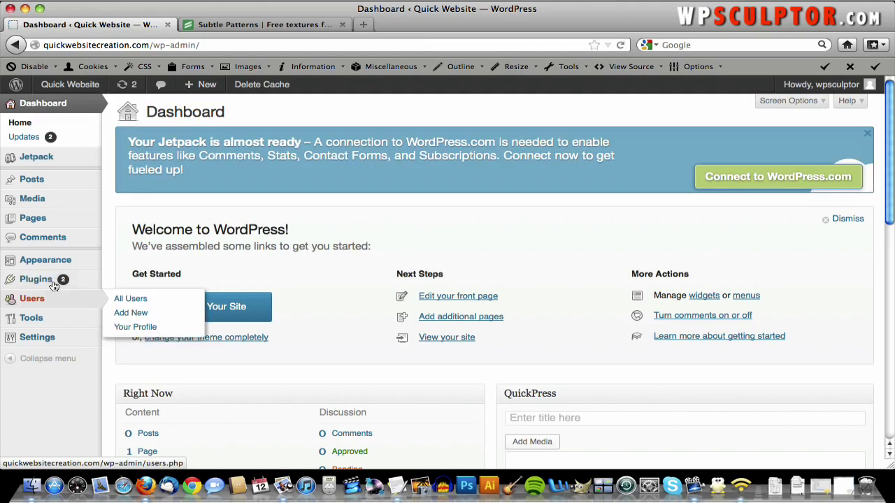
mouse_move(60, 265)
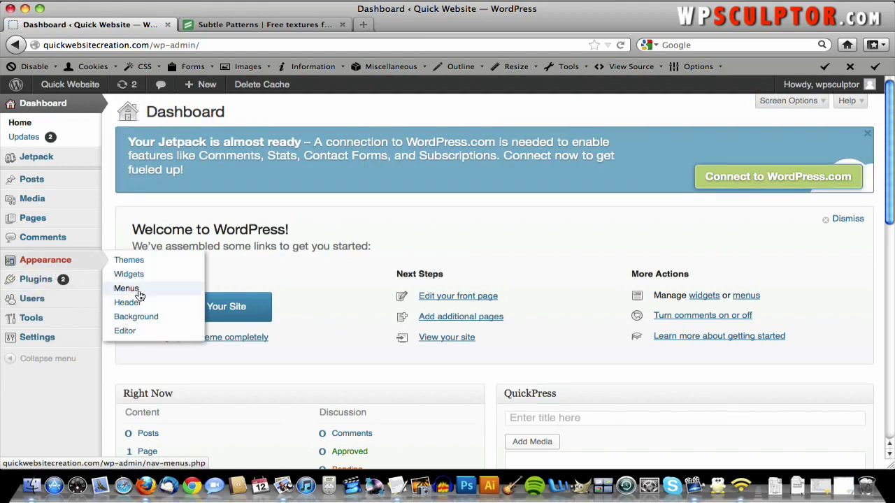
click(139, 318)
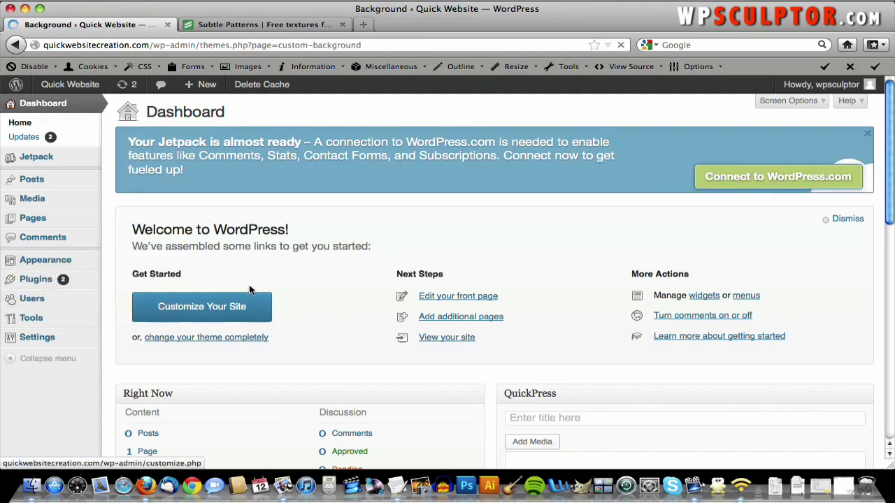
scroll(249, 290, down, 5)
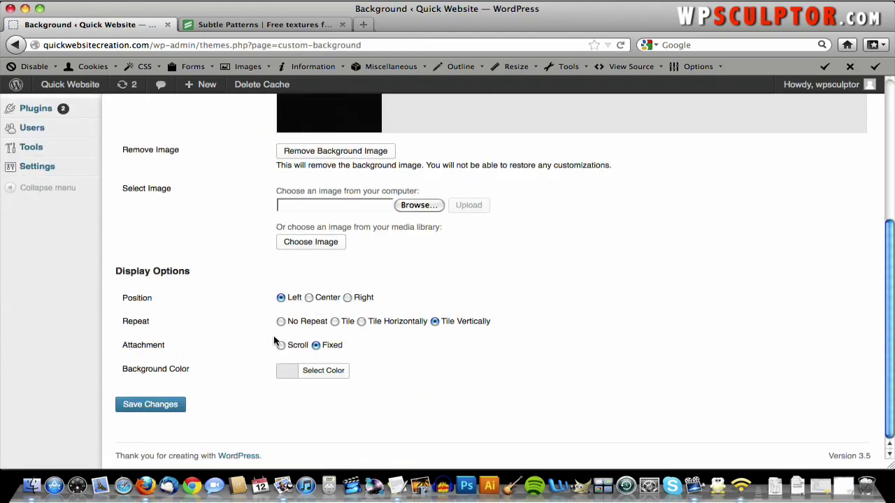
click(335, 321)
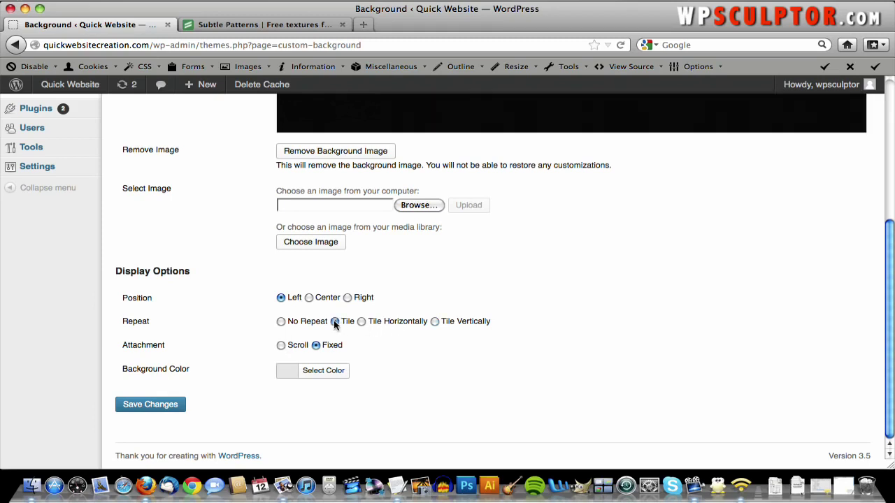
click(163, 404)
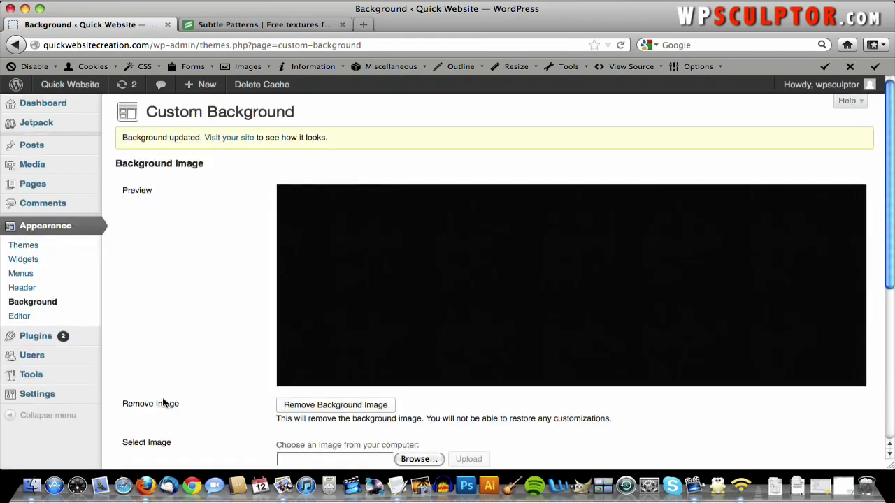
- Scroll the live front page with the tiled black paper texture, then return to Dashboard
click(72, 84)
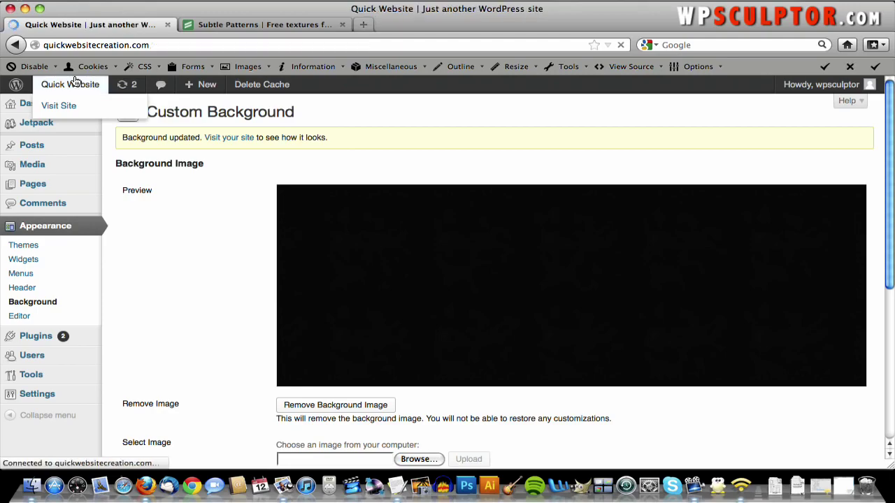
scroll(603, 204, down, 10)
scroll(604, 205, up, 10)
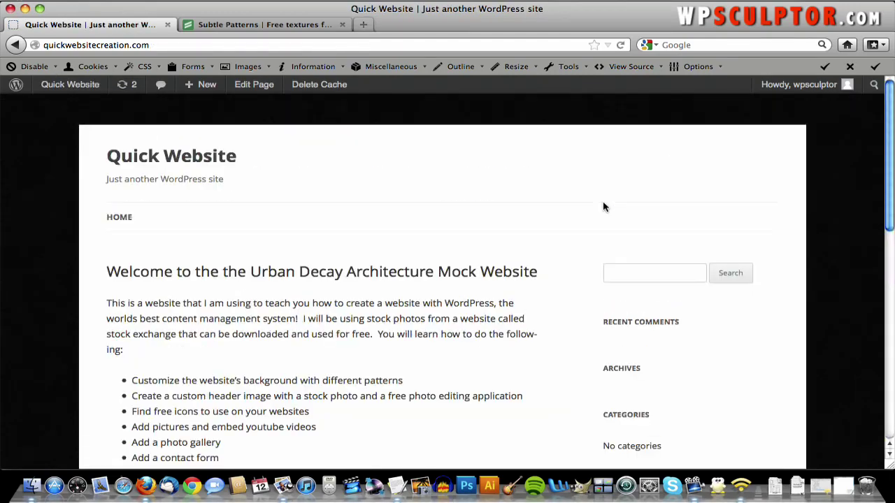
scroll(604, 205, down, 10)
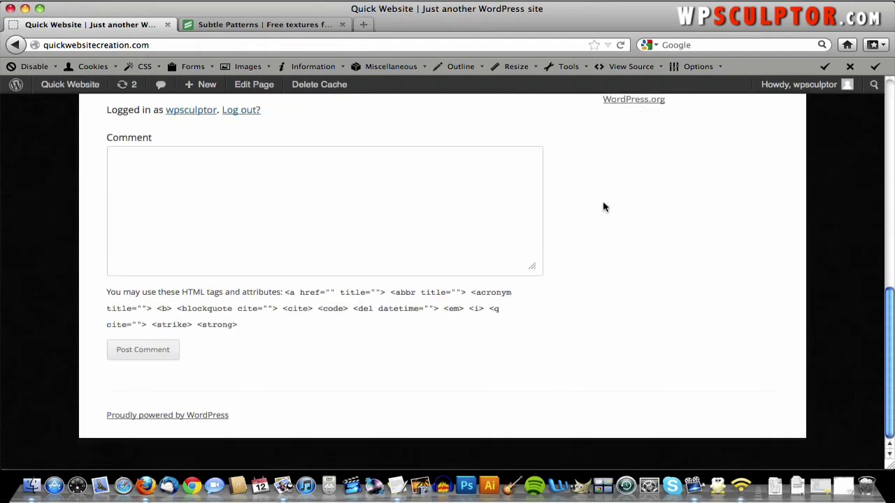
scroll(604, 206, up, 9)
scroll(604, 206, up, 2)
scroll(603, 206, down, 3)
scroll(604, 205, up, 3)
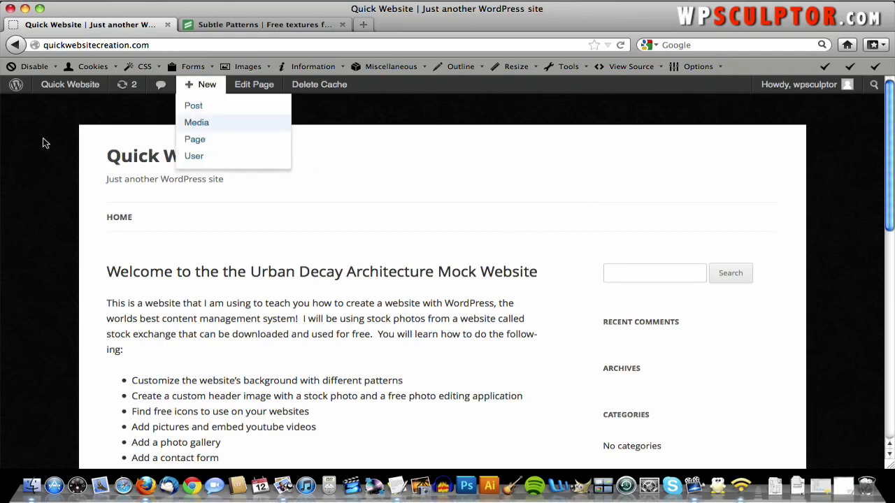
click(63, 104)
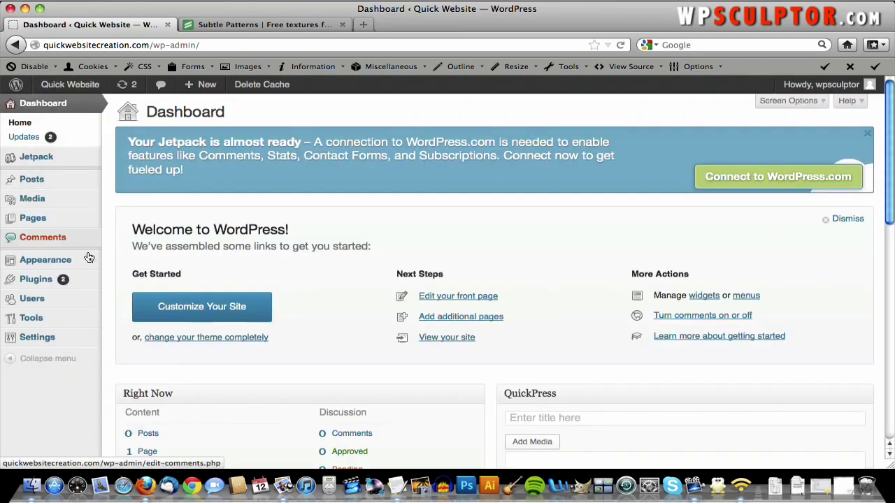
- Open Appearance > Header to show the Custom Header page suggesting 960 × 250 pixels
mouse_move(84, 259)
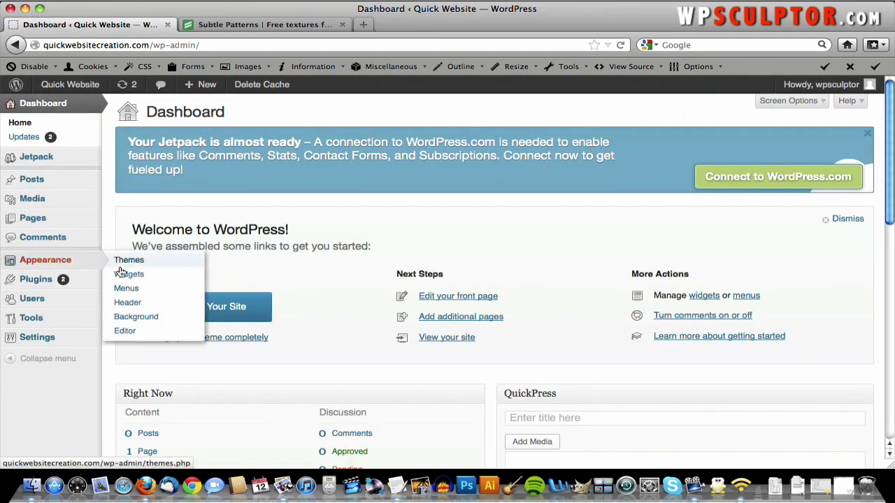
click(128, 302)
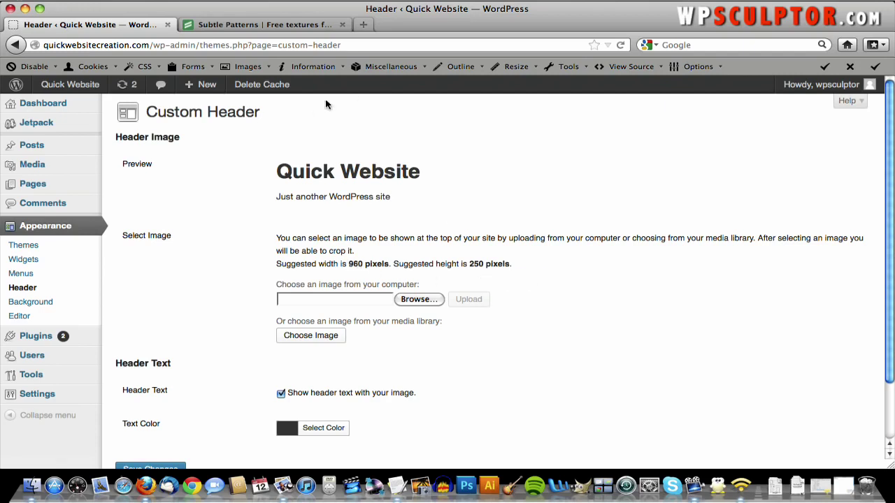
- Load sxc.hu in a new browser tab
click(364, 25)
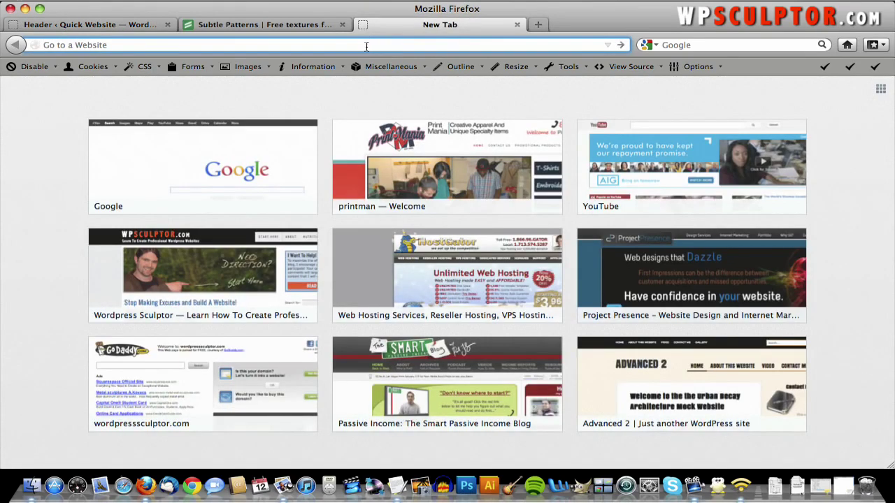
text(sx)
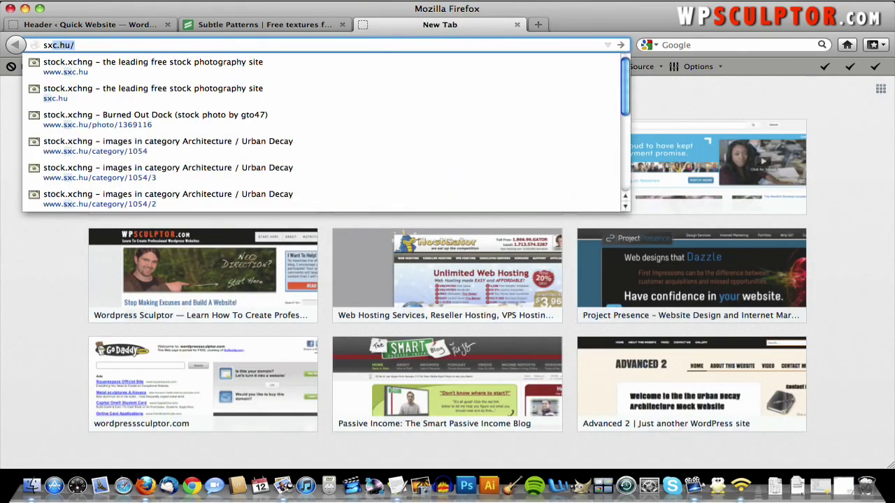
text(c.hu)
key(Return)
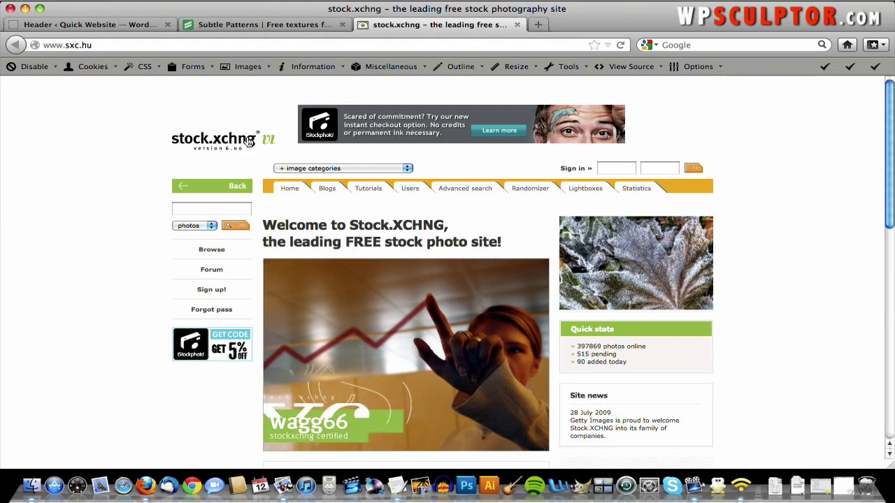
- Open the stock.xchng sign-up form and scroll through its account fields
click(208, 297)
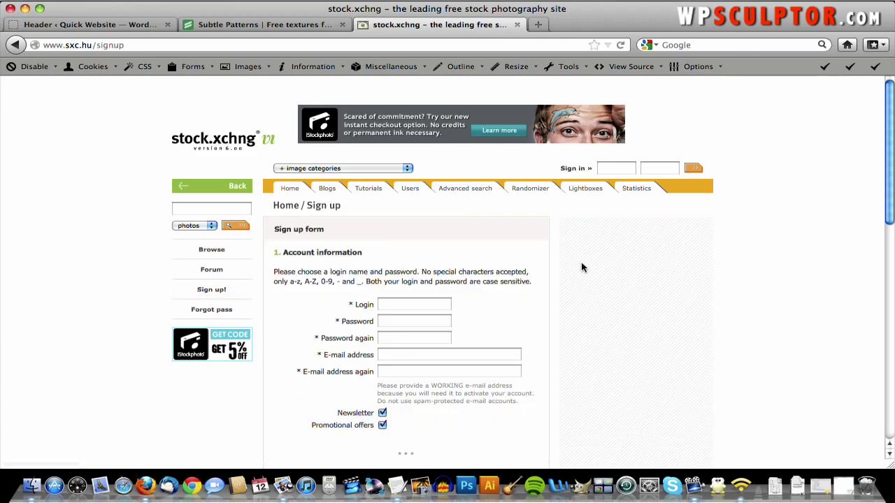
scroll(597, 269, down, 5)
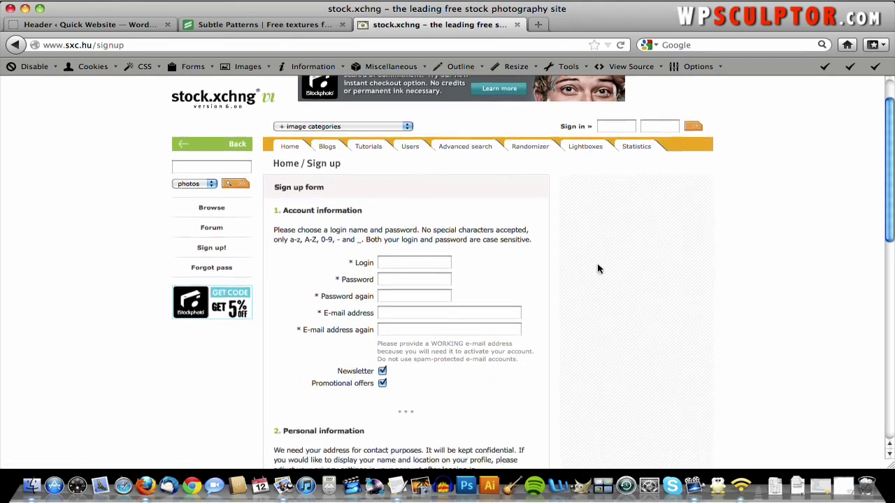
scroll(598, 269, down, 2)
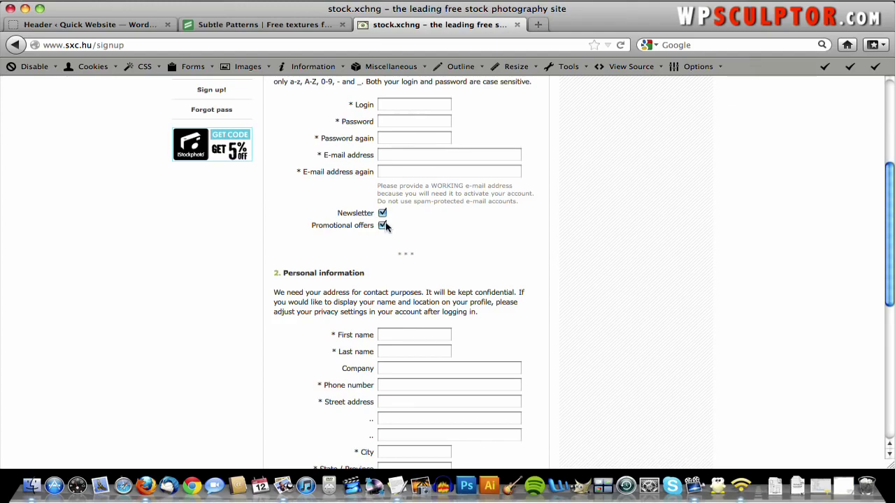
scroll(479, 225, down, 3)
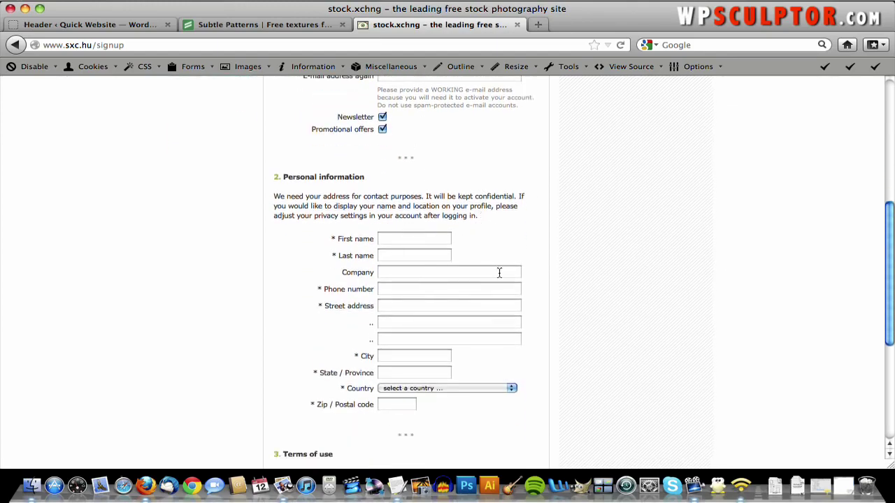
scroll(499, 273, down, 3)
scroll(489, 333, down, 3)
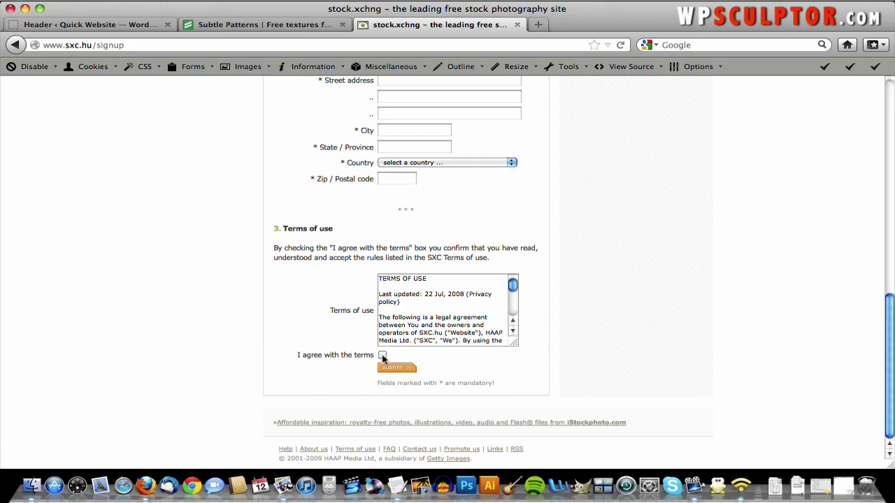
scroll(478, 353, up, 10)
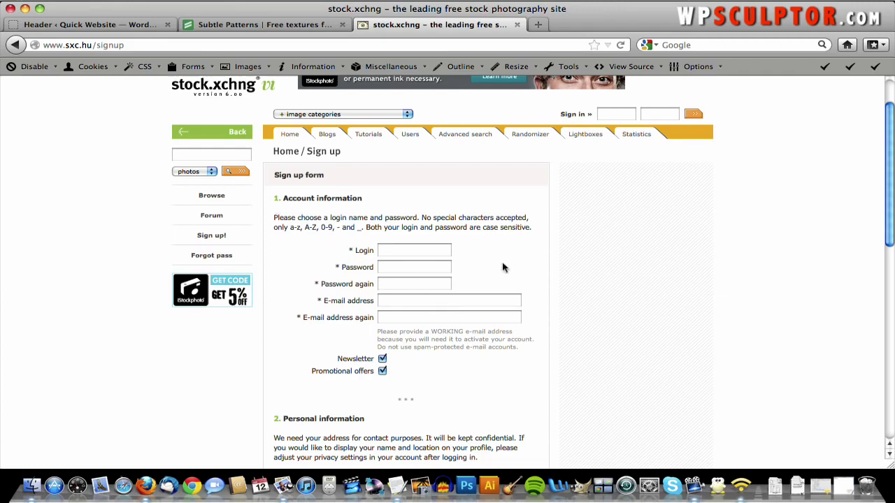
scroll(435, 237, up, 2)
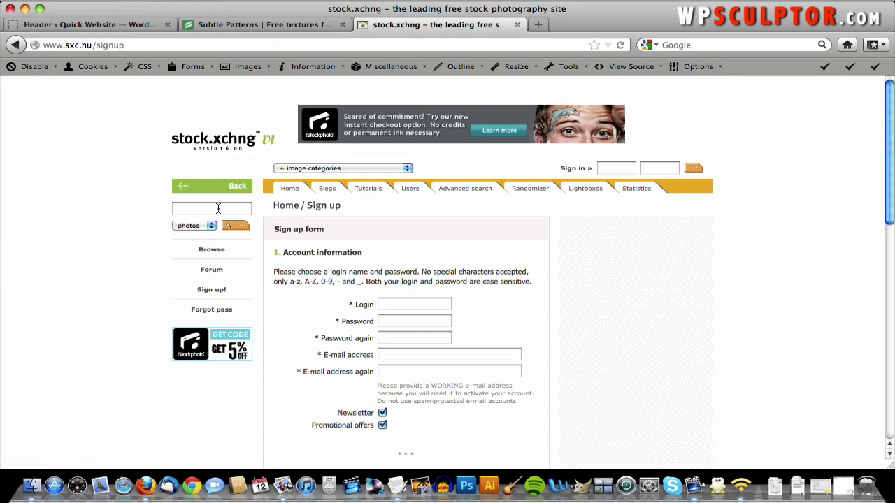
- Browse the Architecture / Urban Decay category and jump to results page 8
click(343, 169)
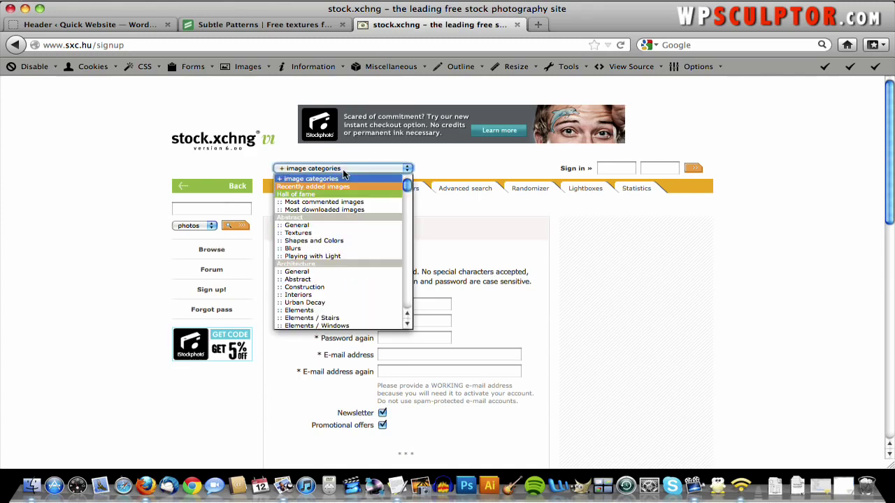
click(340, 302)
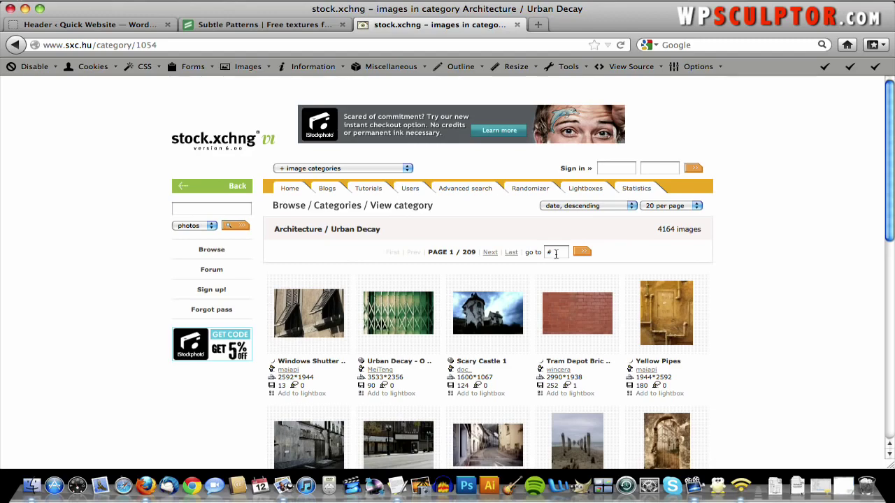
click(555, 253)
text(8)
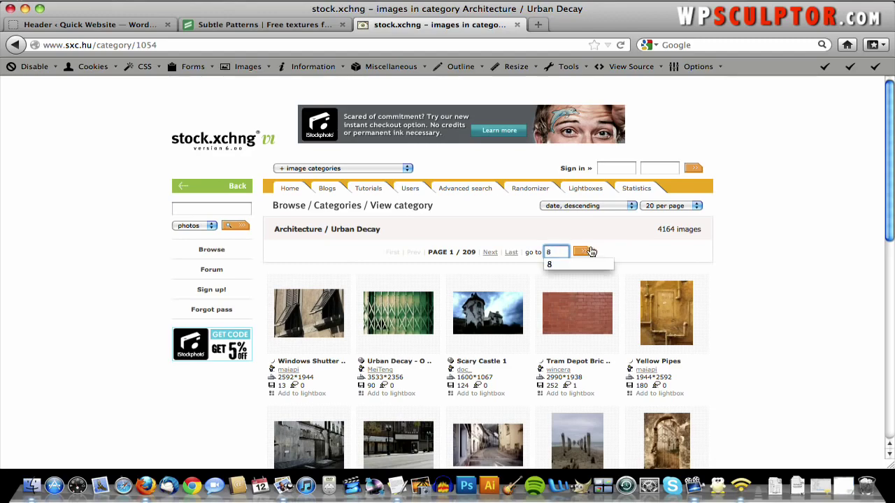
click(587, 252)
scroll(633, 224, down, 10)
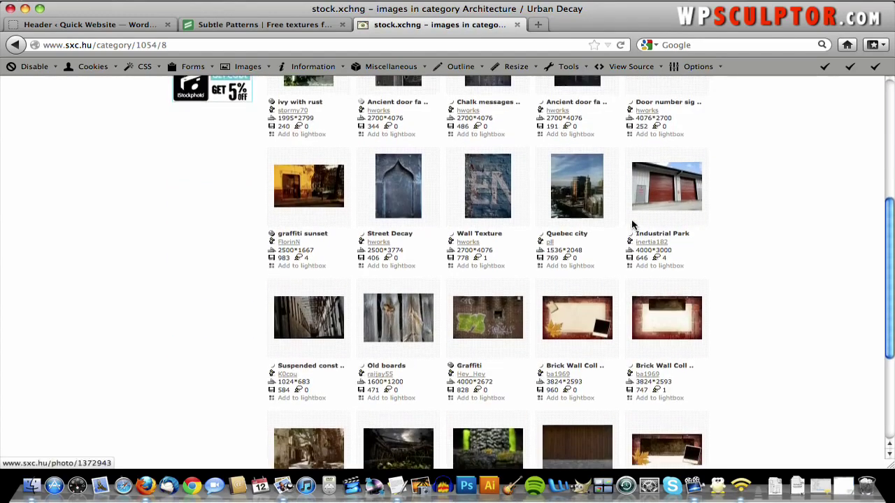
scroll(632, 224, up, 10)
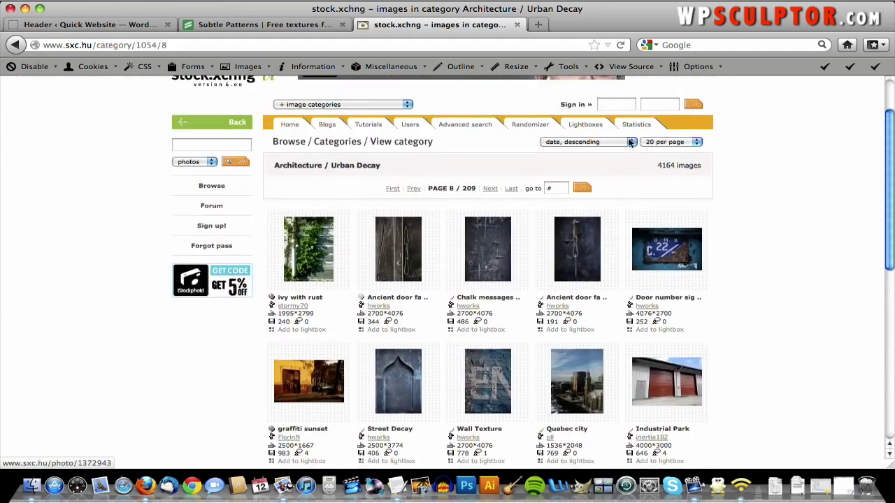
- Page through the Architecture / Urban Decay results using the page box and next-page button
click(557, 189)
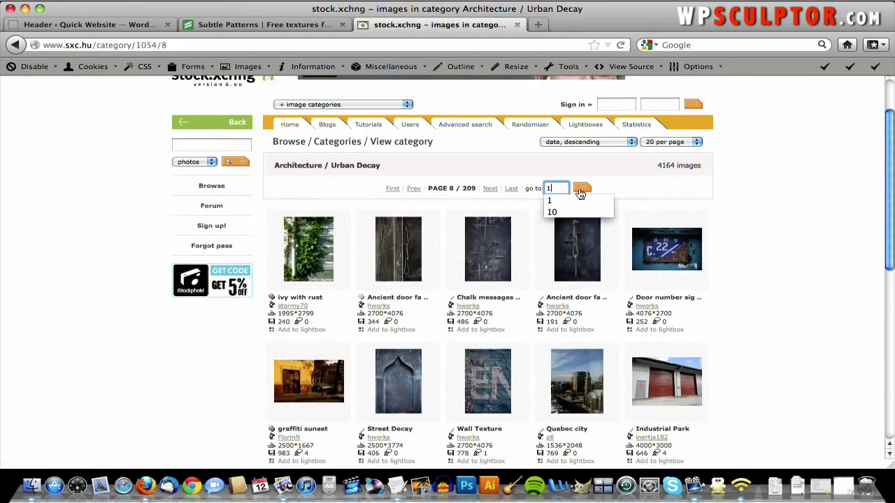
click(581, 189)
scroll(582, 194, down, 5)
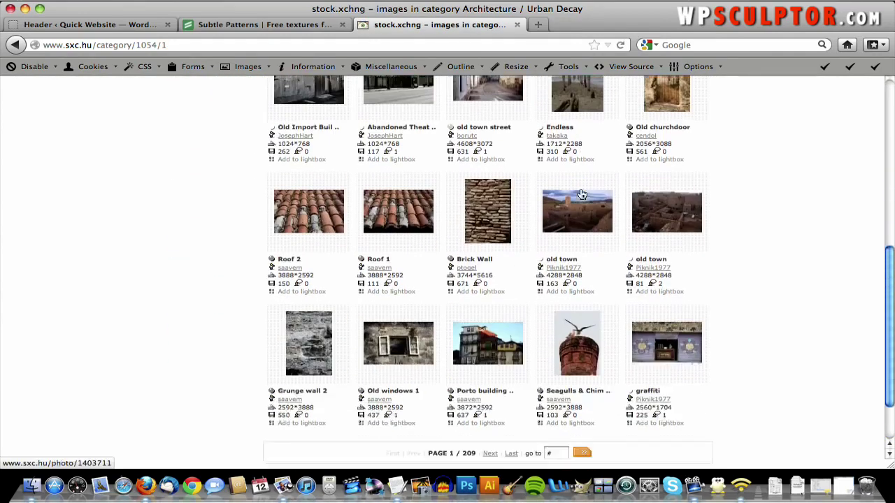
scroll(580, 193, up, 5)
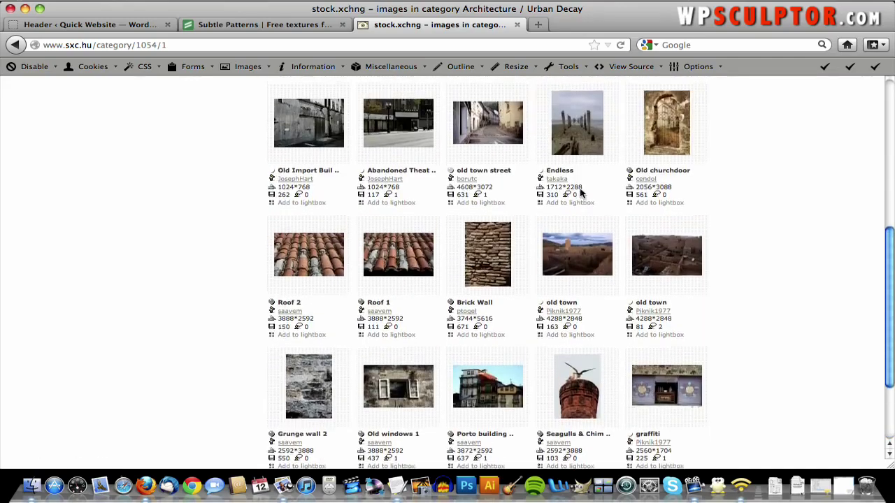
scroll(581, 194, up, 2)
scroll(579, 194, down, 5)
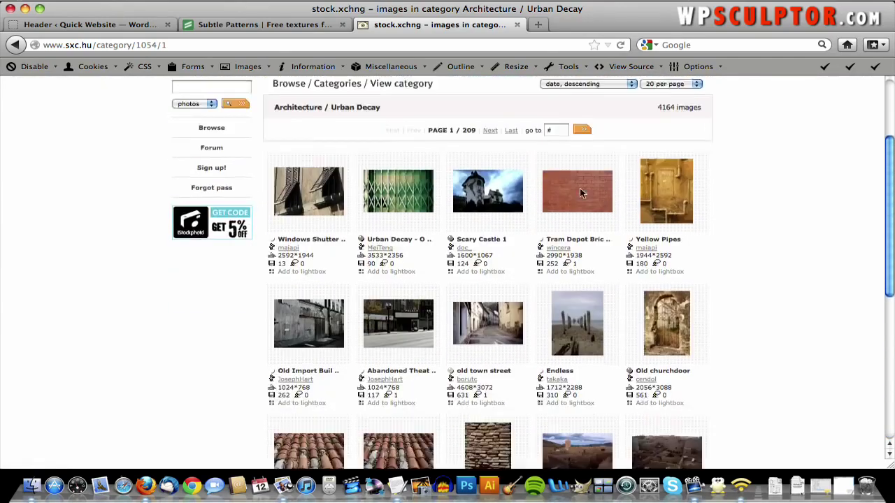
scroll(579, 193, down, 1)
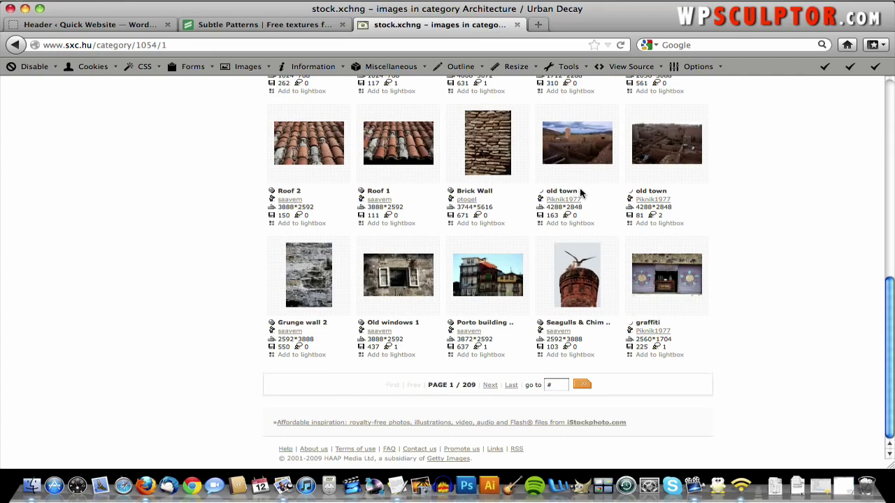
click(489, 385)
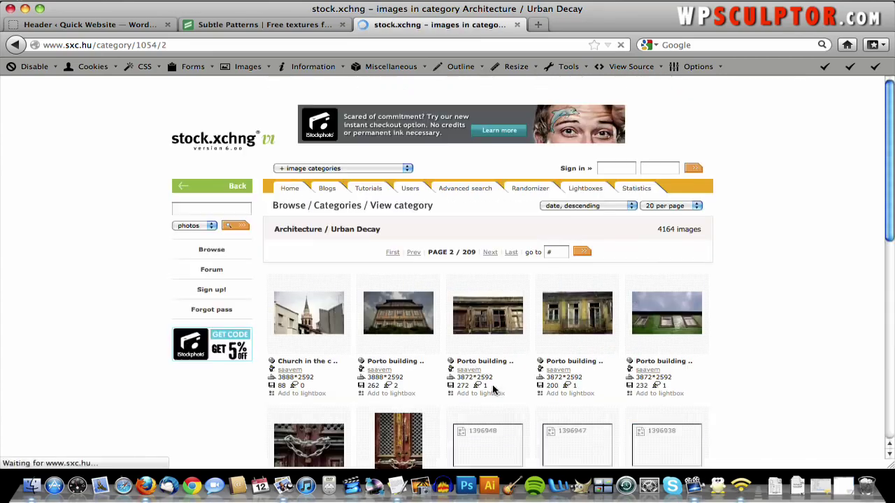
scroll(492, 390, down, 10)
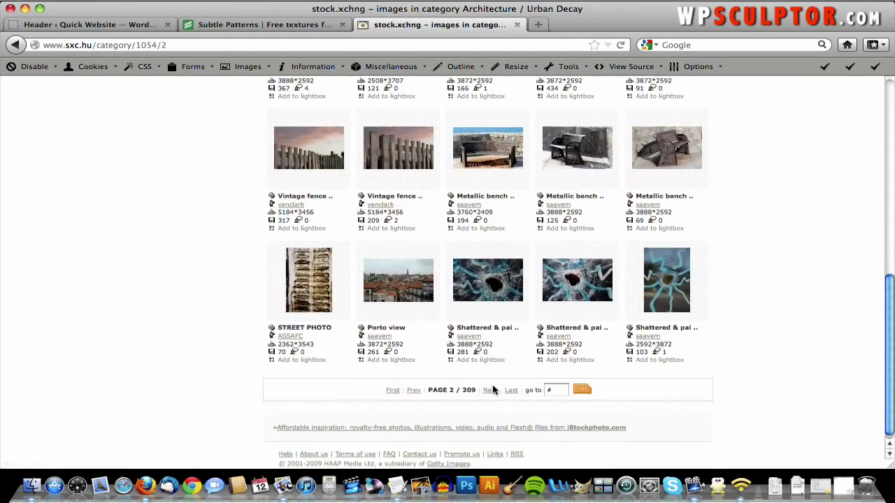
scroll(494, 390, up, 10)
scroll(494, 390, down, 3)
scroll(494, 390, up, 3)
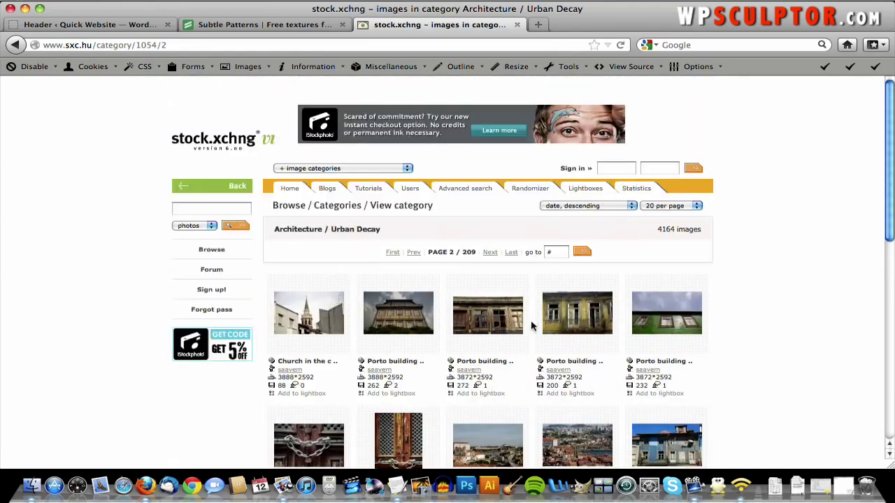
- Go to page 8 again and open the Burned Out Dock photo page
click(558, 250)
text(8)
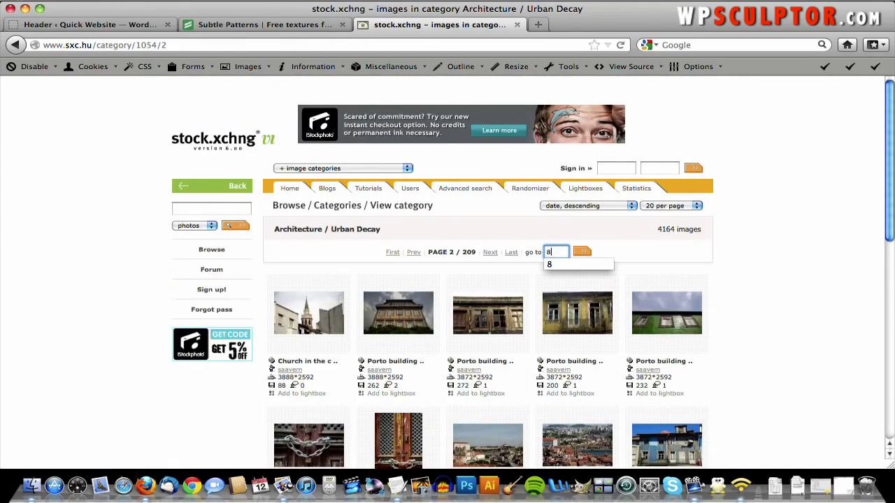
click(577, 251)
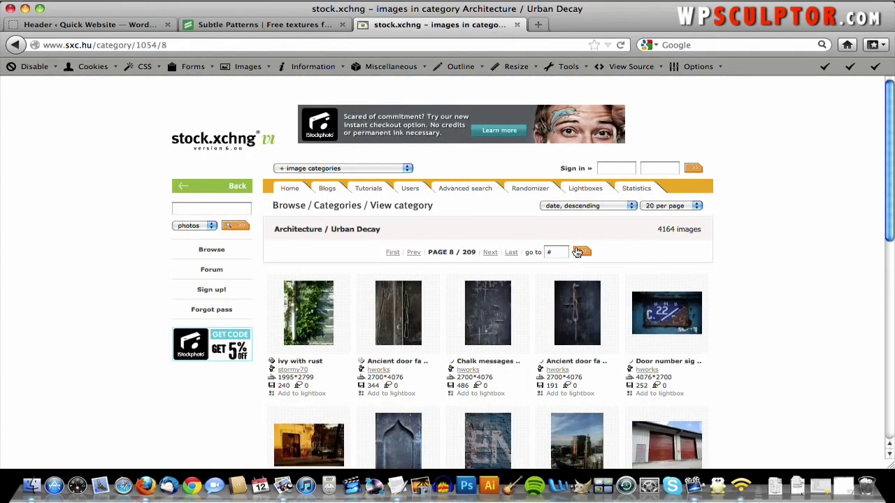
scroll(576, 252, down, 2)
scroll(576, 251, down, 10)
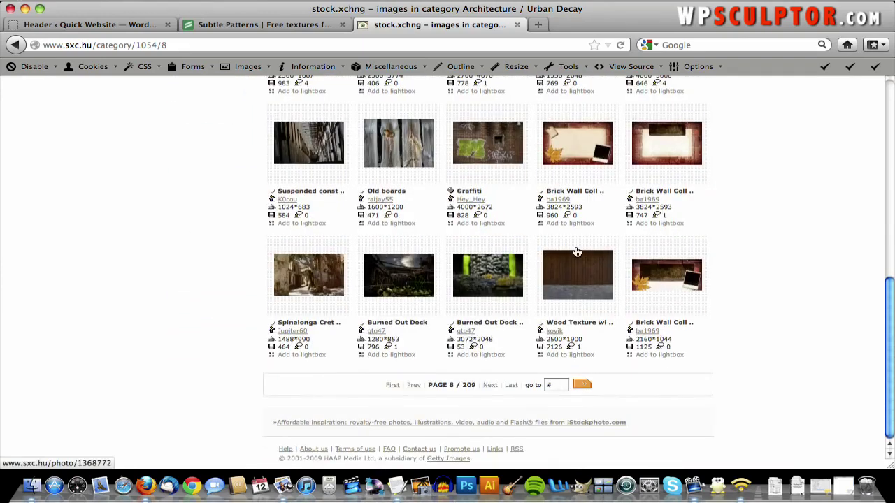
mouse_move(418, 280)
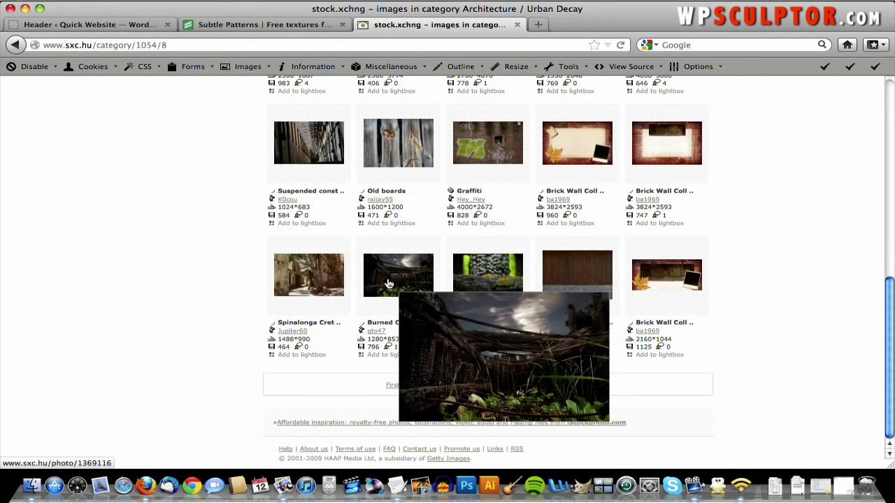
click(397, 281)
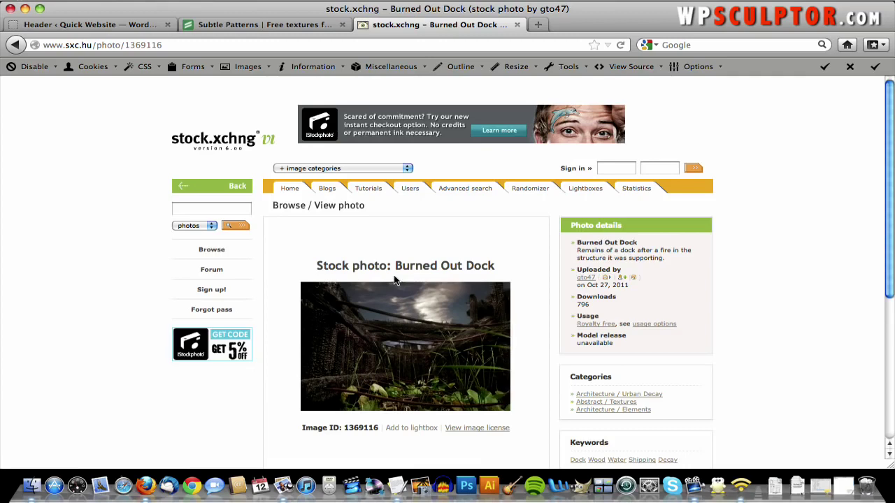
- Request the full-size Burned Out Dock download and sign in with the account login
scroll(451, 239, down, 3)
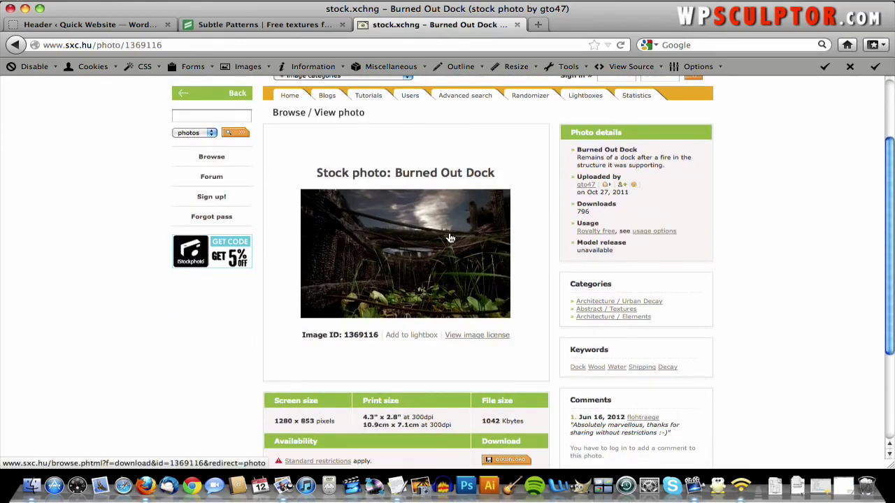
click(431, 242)
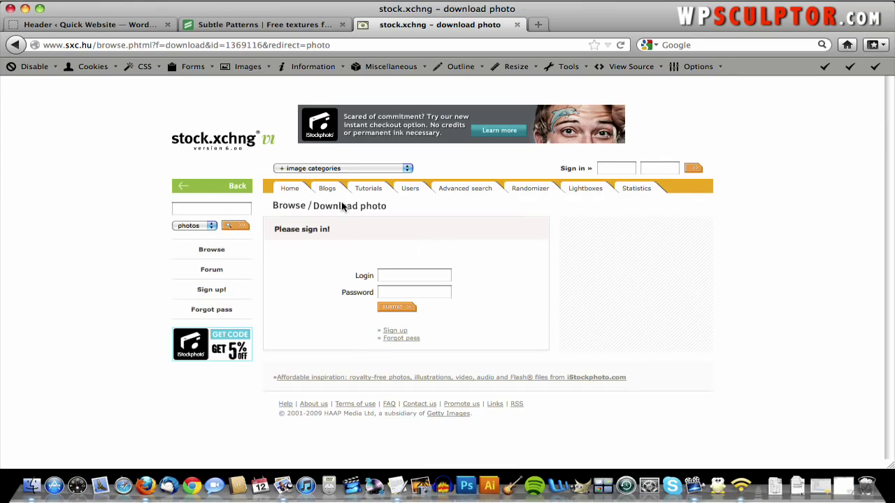
click(410, 277)
text(jac)
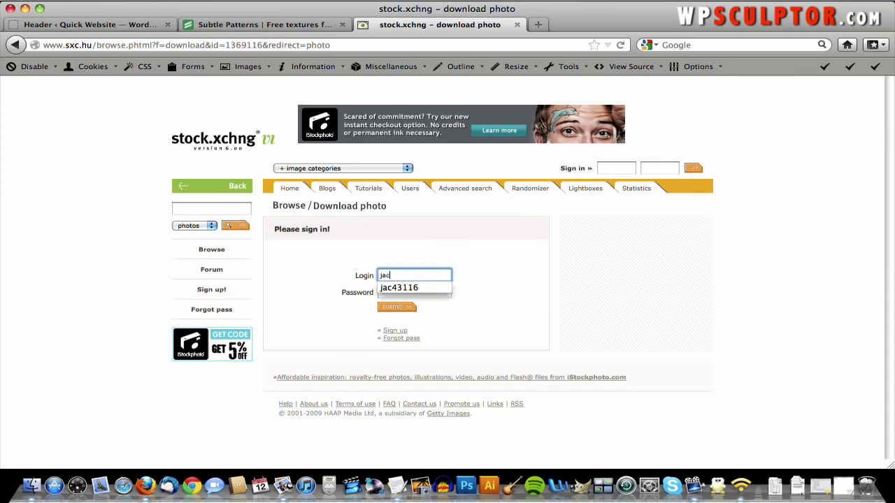
text(43116)
key(Tab)
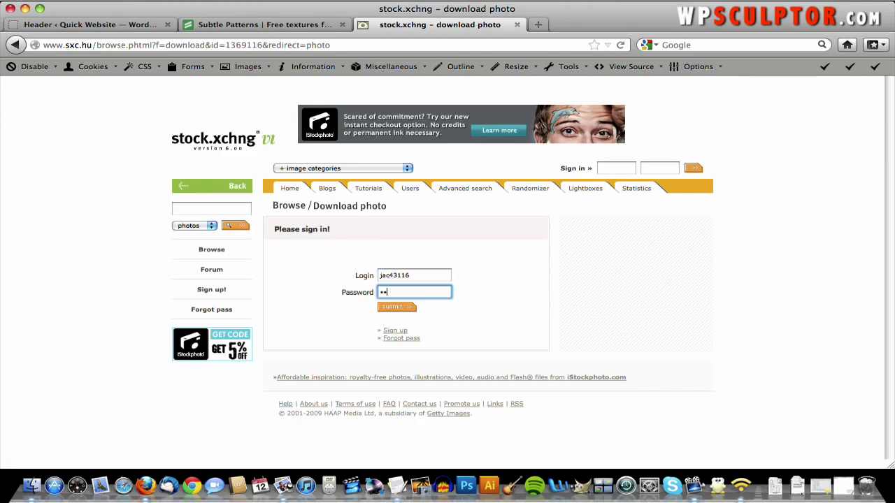
key(Return)
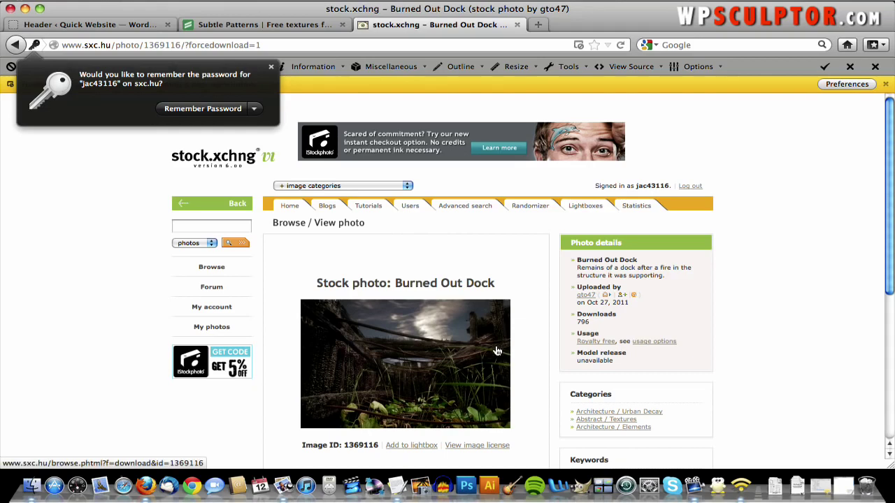
- Dismiss the save-password prompt on the Burned Out Dock photo page
click(795, 304)
scroll(795, 306, down, 5)
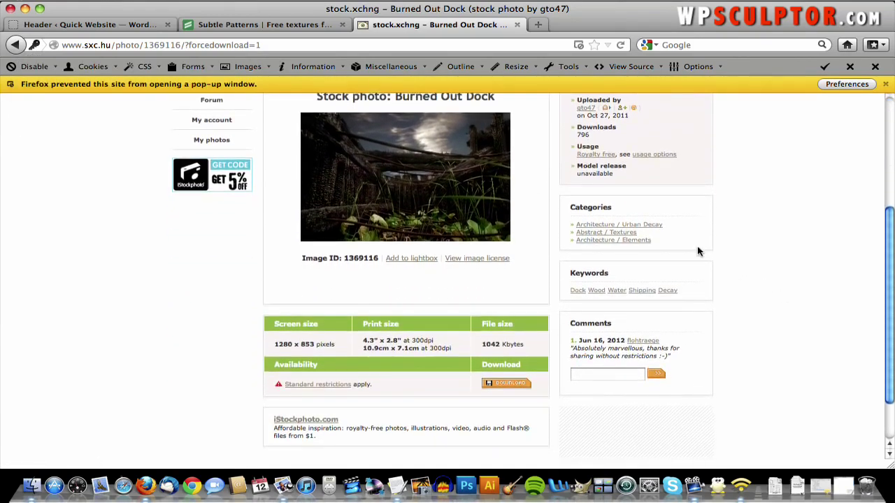
scroll(696, 251, up, 3)
scroll(697, 250, down, 4)
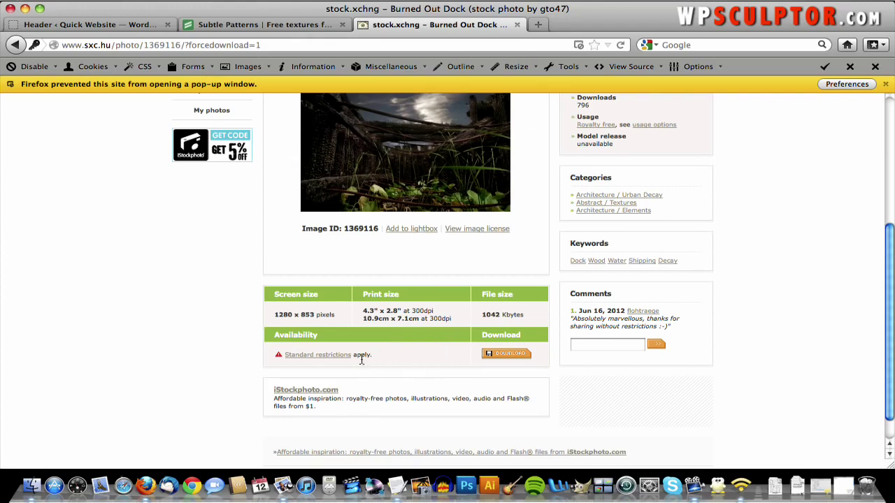
- Read the Standard restrictions licence terms, then close that tab
click(329, 359)
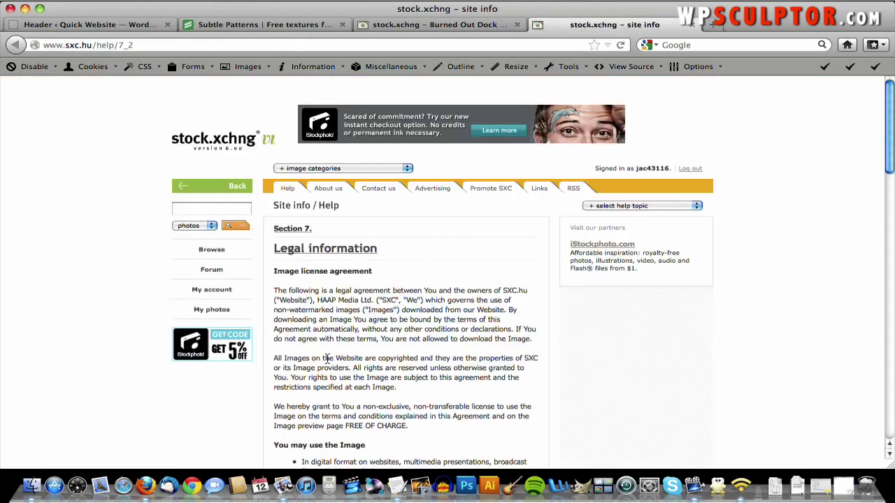
scroll(400, 255, down, 3)
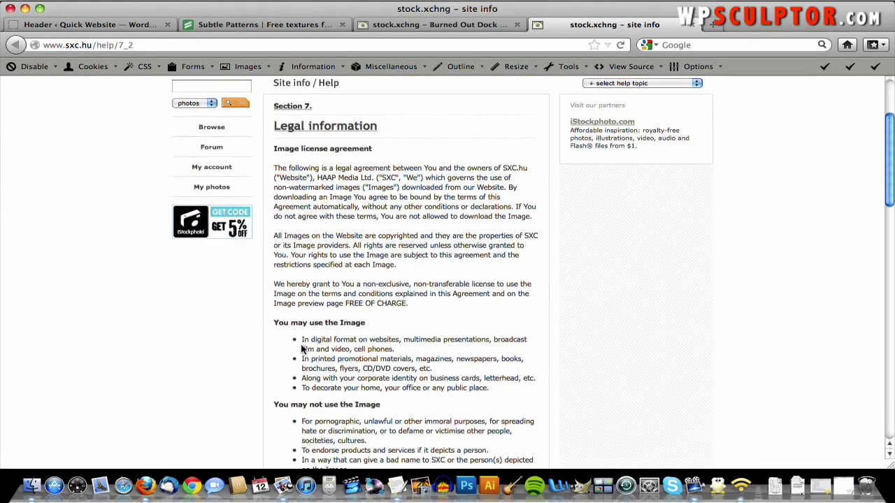
drag(301, 340, 402, 349)
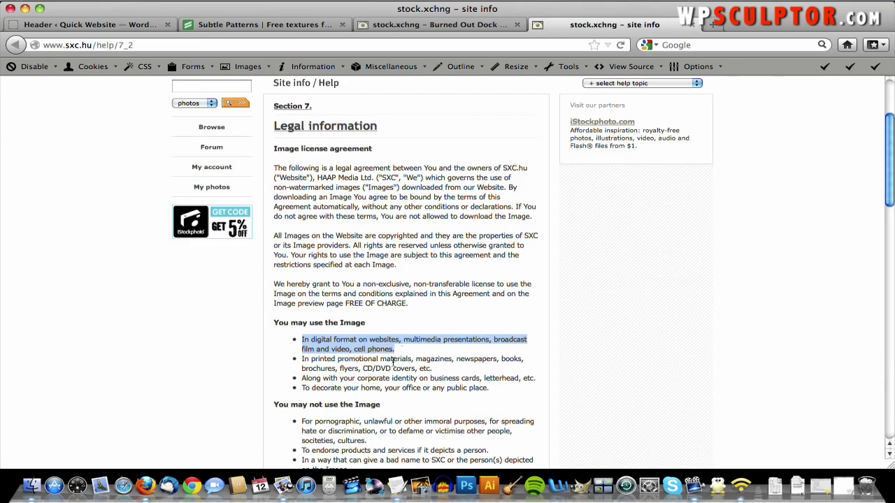
scroll(365, 319, down, 1)
scroll(363, 319, down, 3)
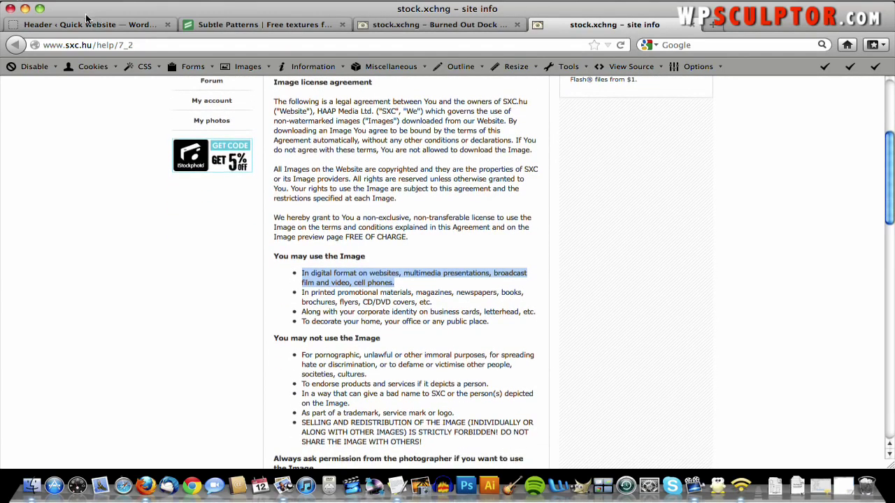
click(692, 24)
scroll(445, 203, up, 3)
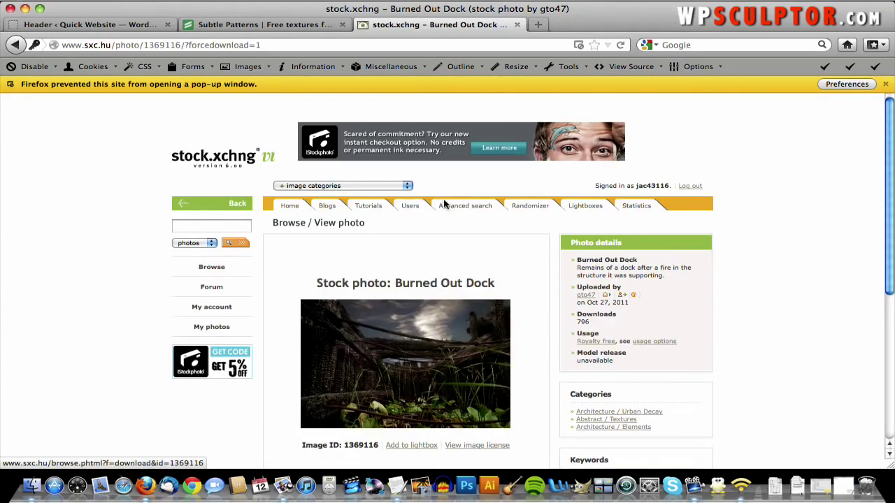
- Open the full-size photo and save it with the name header_original.jpg
click(422, 339)
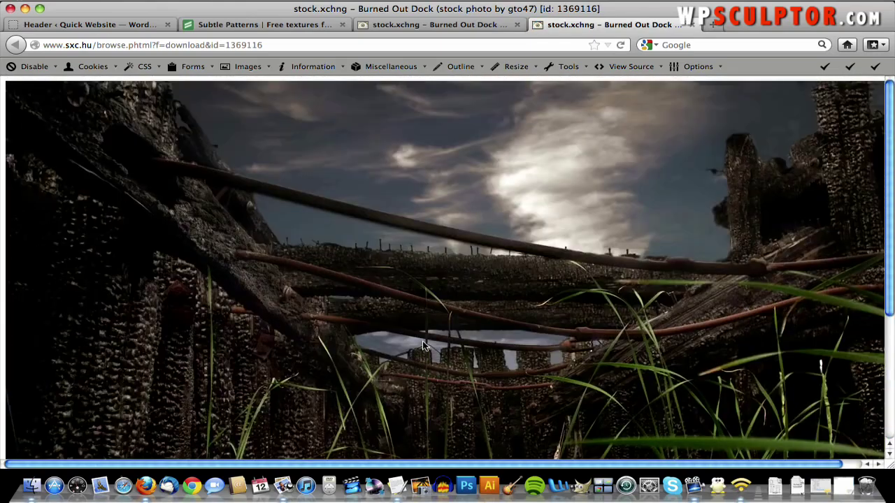
right_click(423, 346)
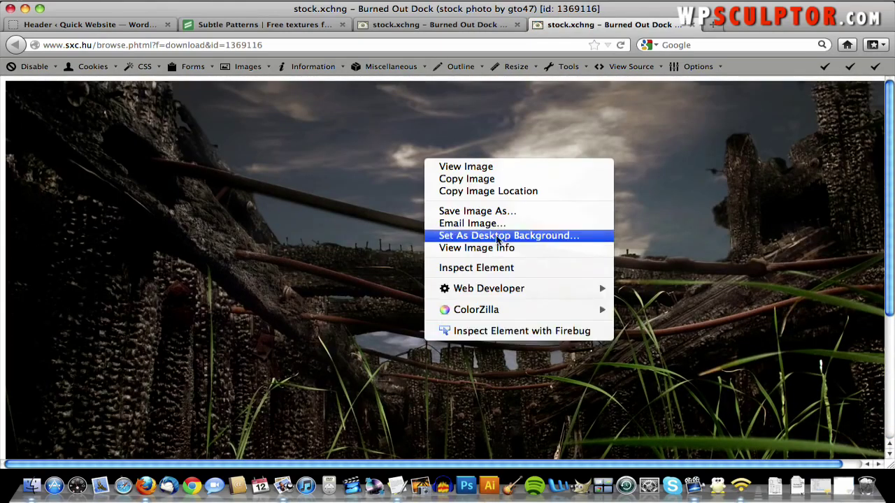
click(493, 213)
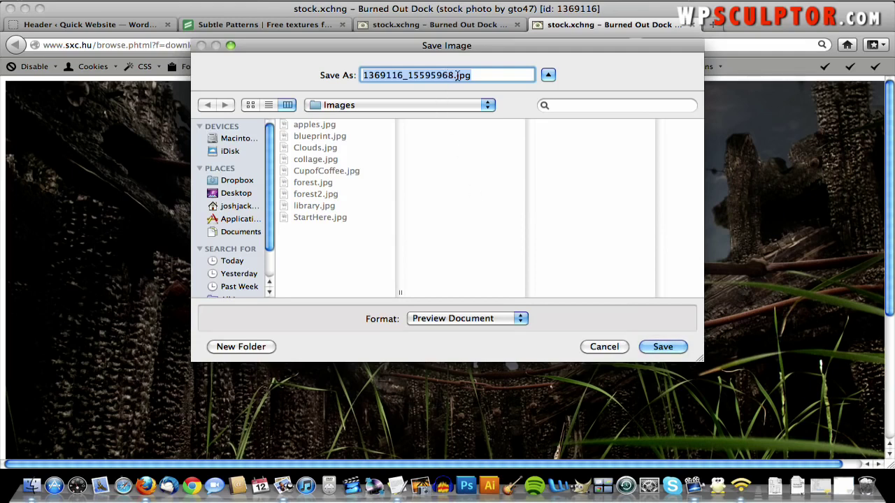
text(header)
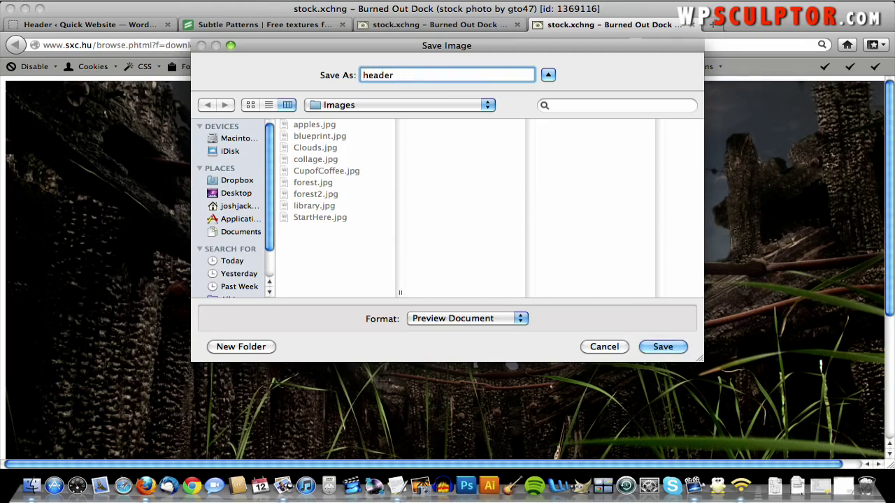
text(_original.jpg)
- Save it into the QuickWebsiteCreation.com folder on the Desktop
click(393, 105)
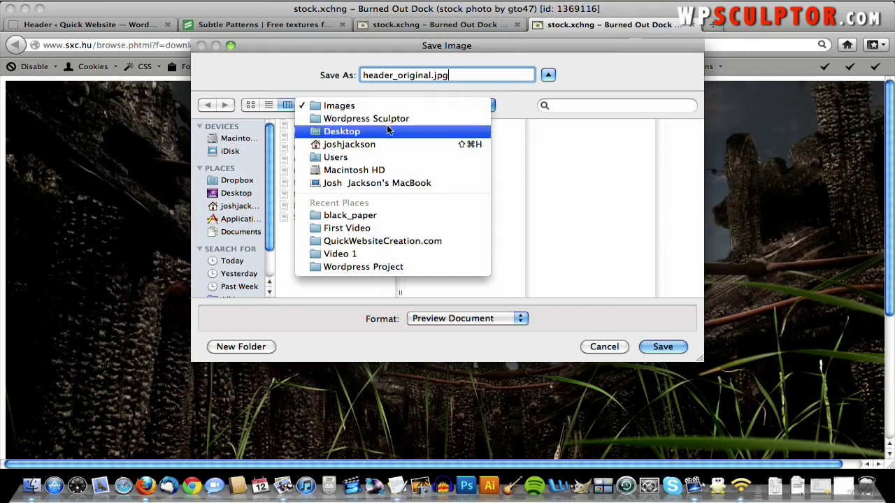
click(388, 131)
click(330, 124)
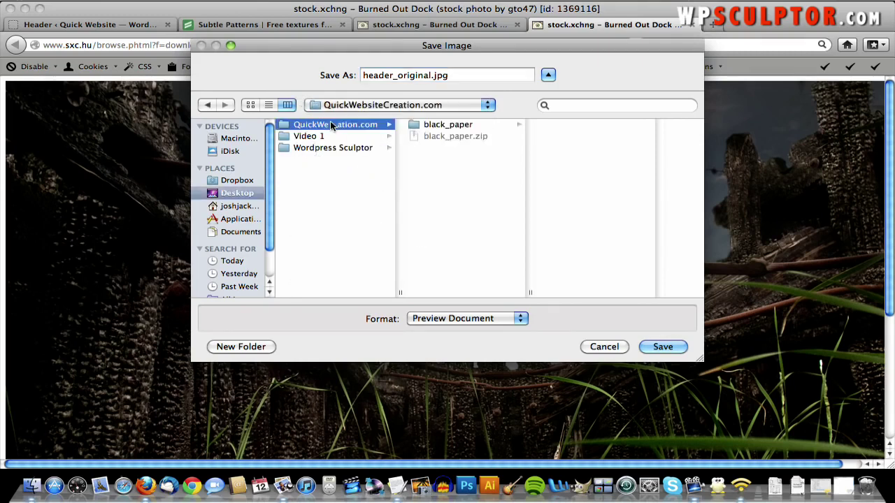
click(662, 348)
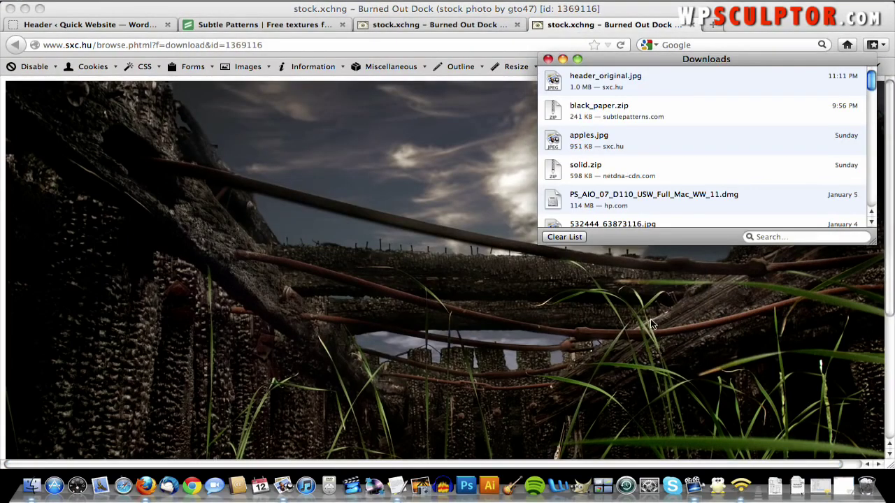
- Open a new tab, close both Burned Out Dock tabs, and load pixlr.com
click(464, 291)
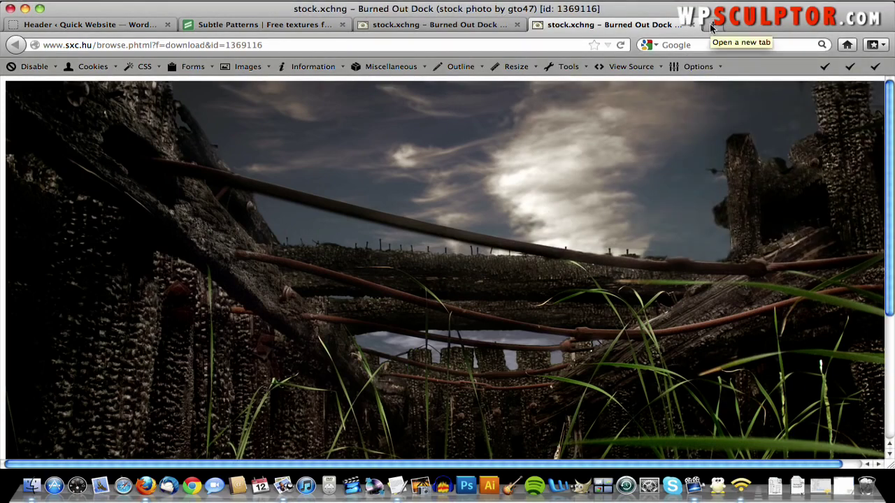
click(709, 24)
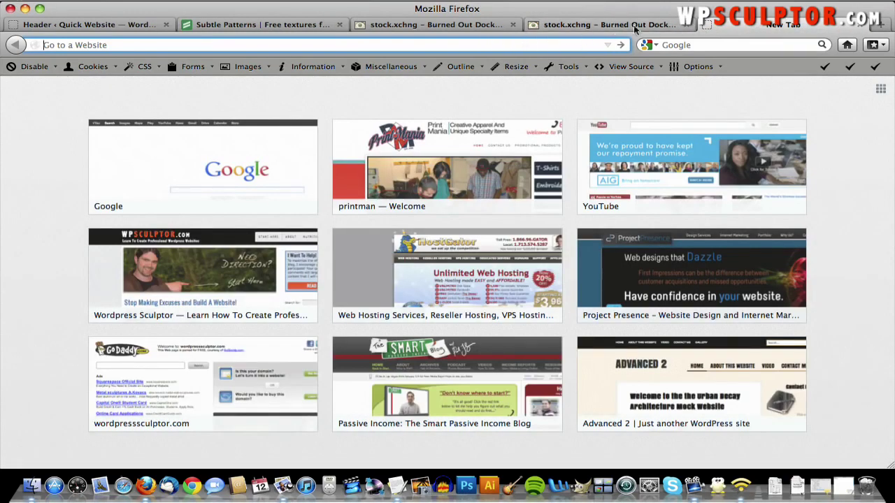
click(687, 24)
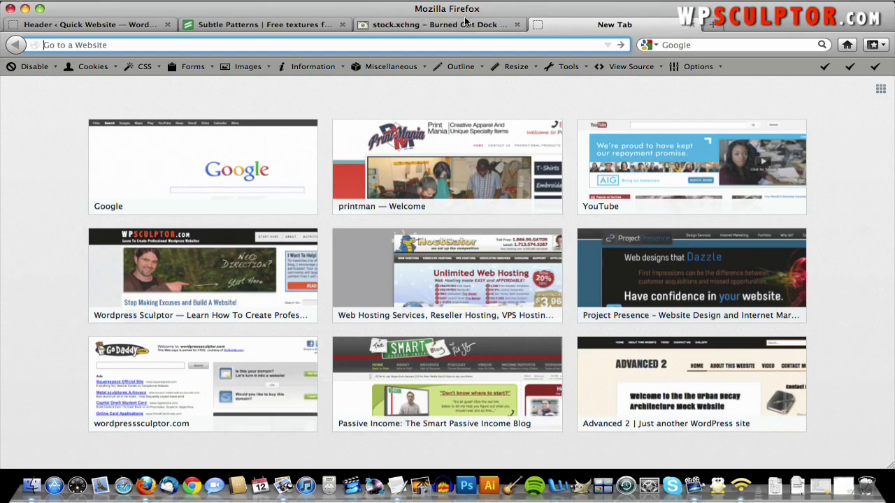
click(515, 25)
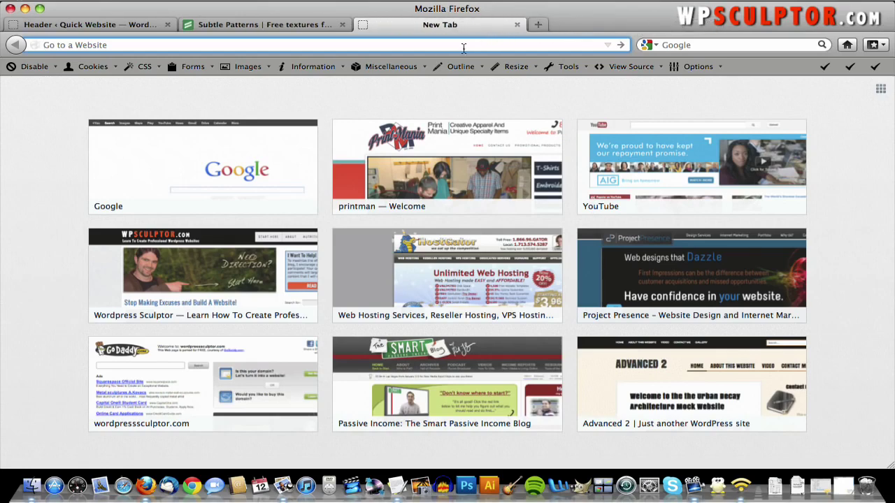
text(pixlr)
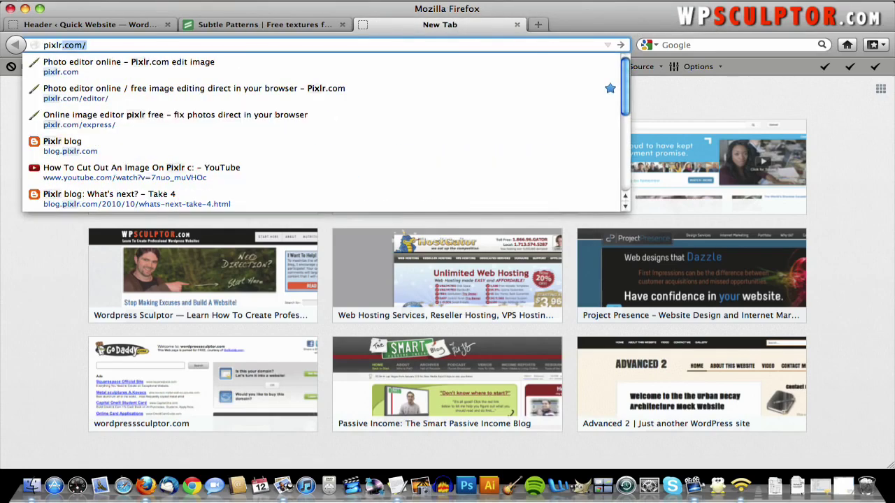
text(.com)
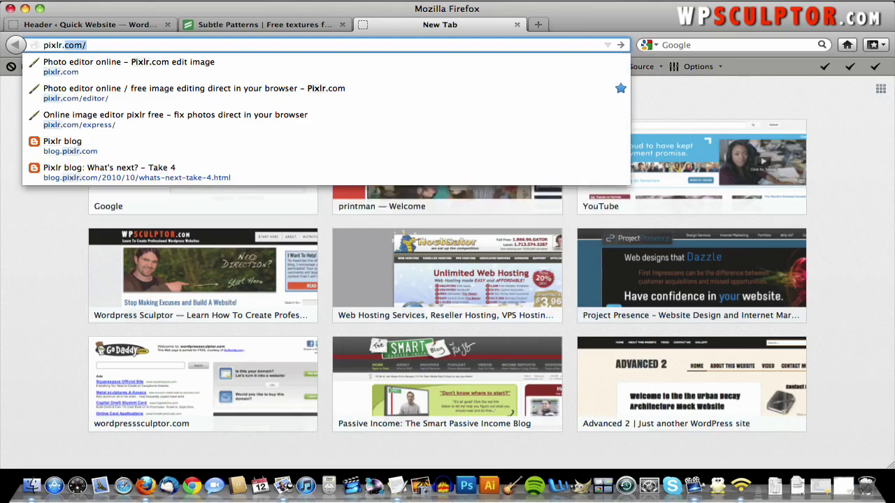
key(Return)
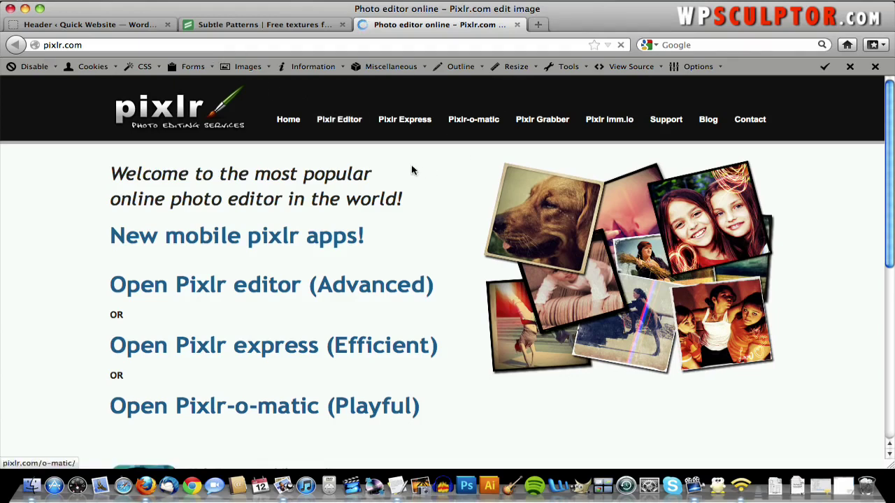
- Launch Pixlr Editor and open header_original.jpg from the Desktop's QuickWebsiteCreation.com folder
click(340, 121)
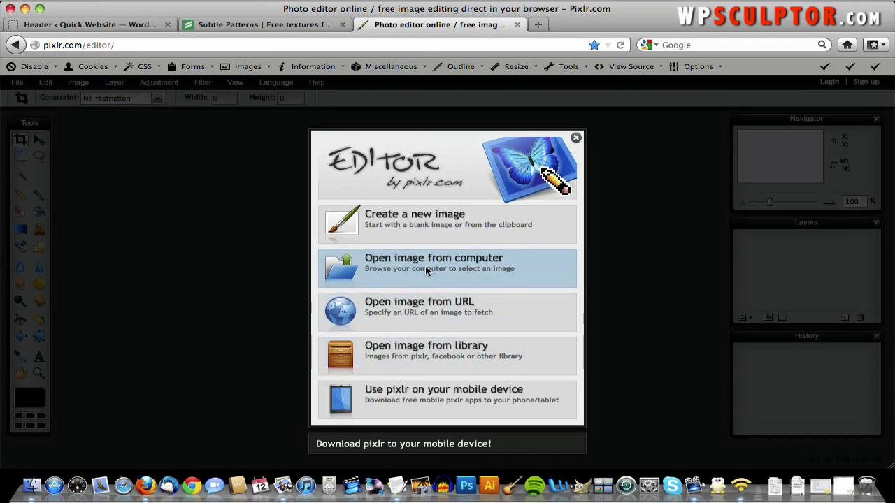
click(401, 259)
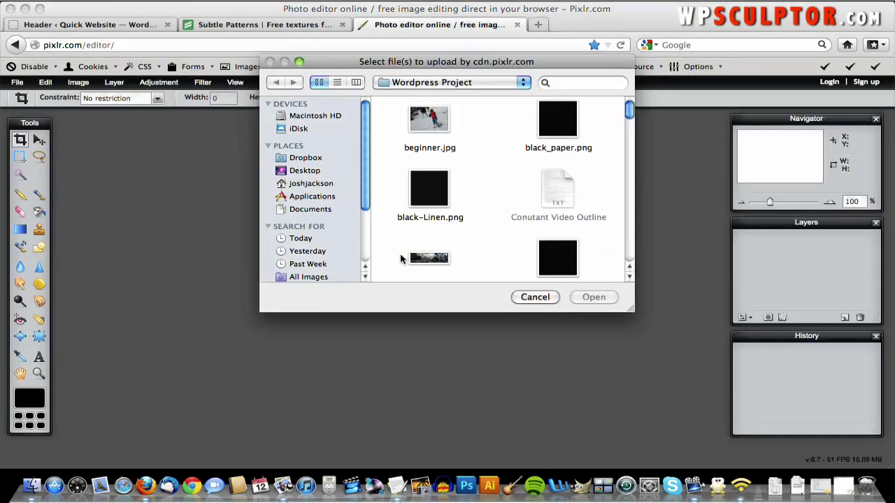
click(444, 85)
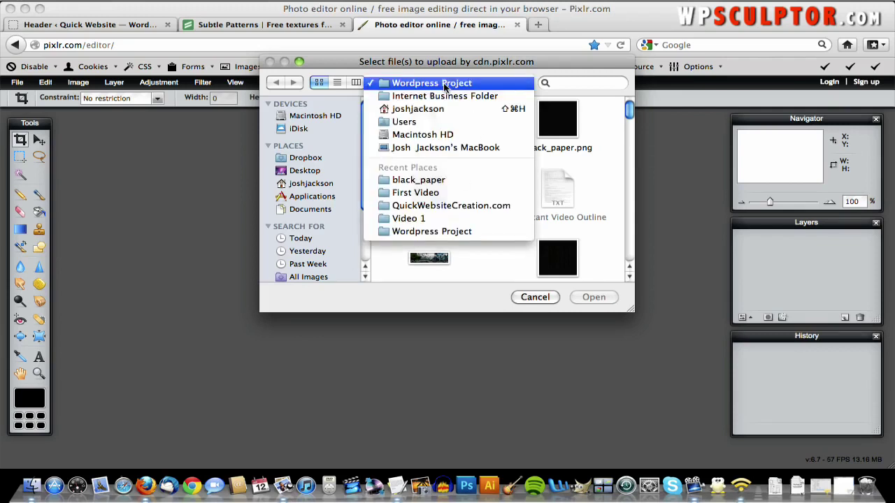
click(316, 170)
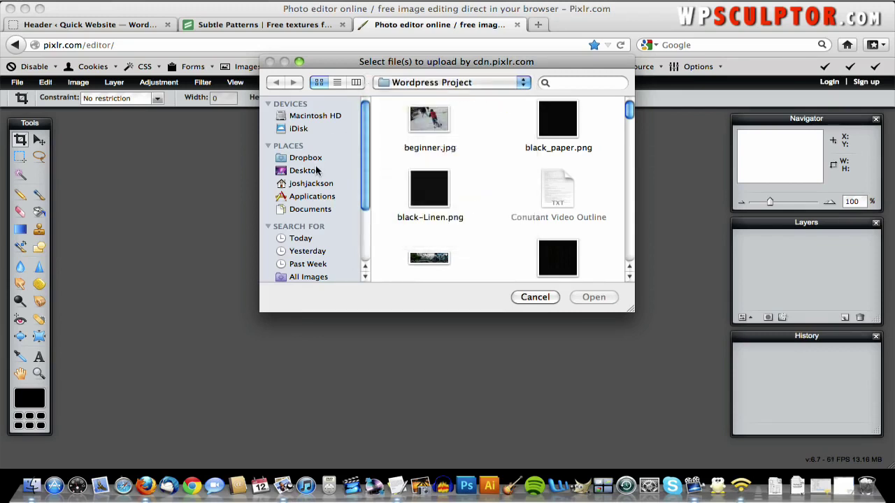
click(316, 171)
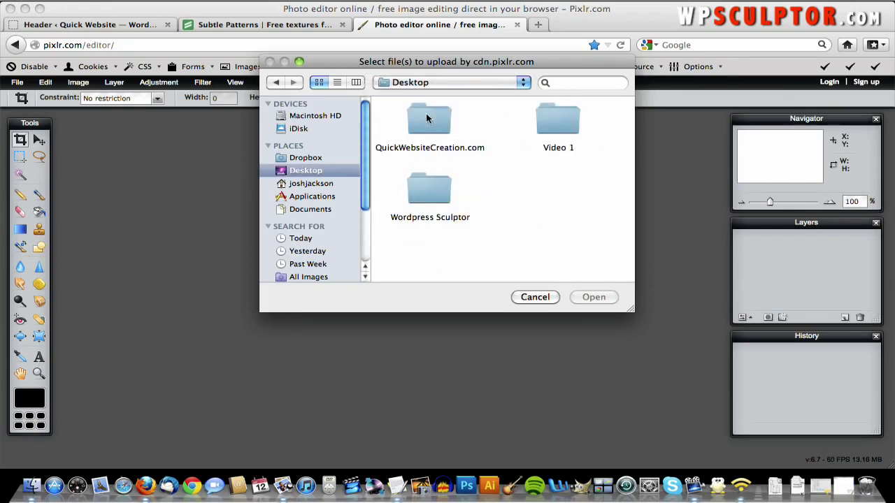
double_click(425, 117)
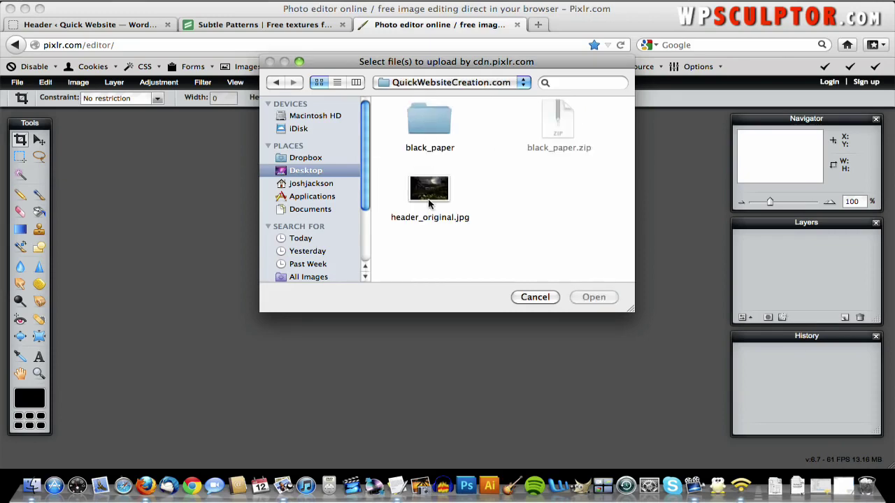
double_click(429, 190)
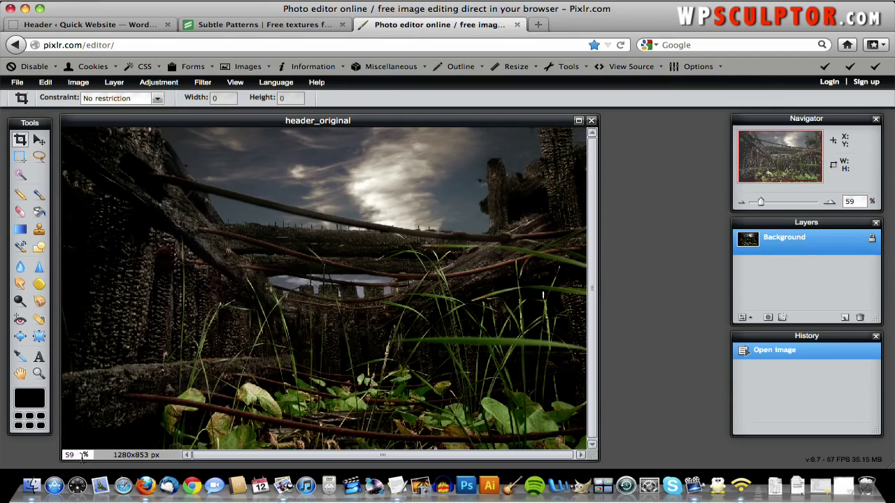
- Set the zoom to 100%, scroll sideways, and widen the document window
double_click(69, 455)
text(5)
key(Return)
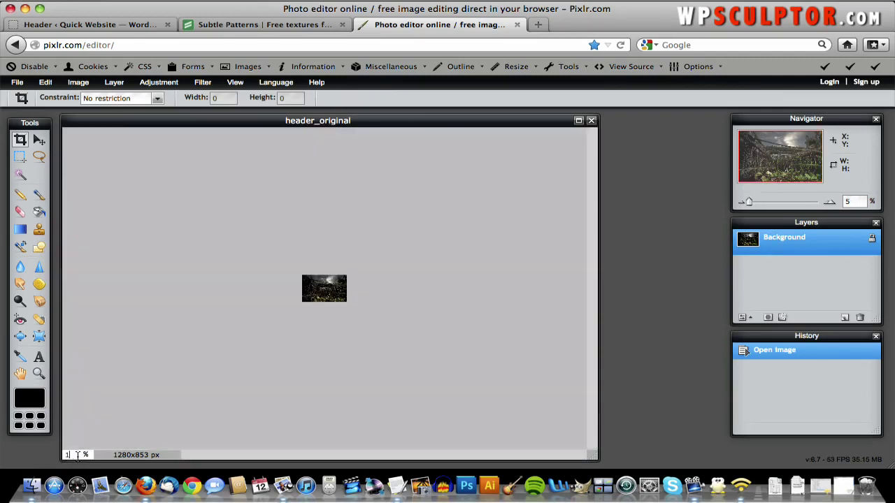
text(100)
key(Return)
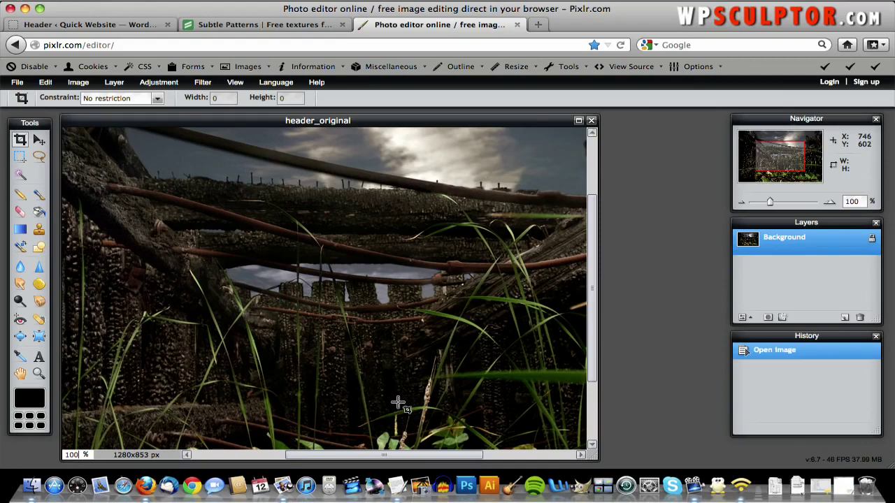
drag(394, 455, 508, 457)
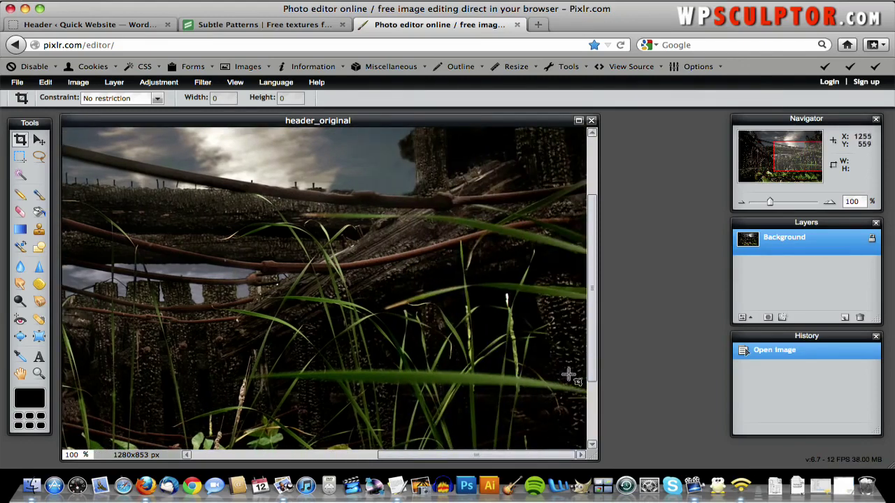
mouse_move(596, 456)
mouse_down()
mouse_move(889, 454)
mouse_move(601, 441)
mouse_move(587, 442)
mouse_move(591, 451)
mouse_up()
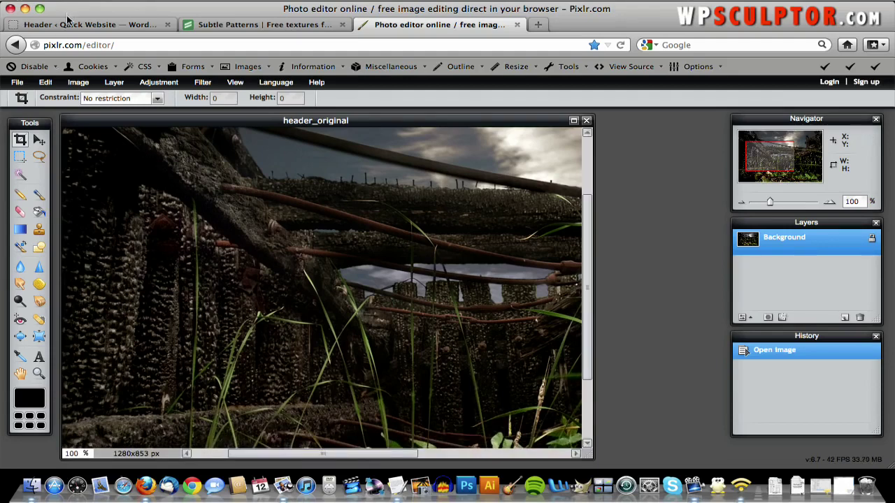
click(77, 25)
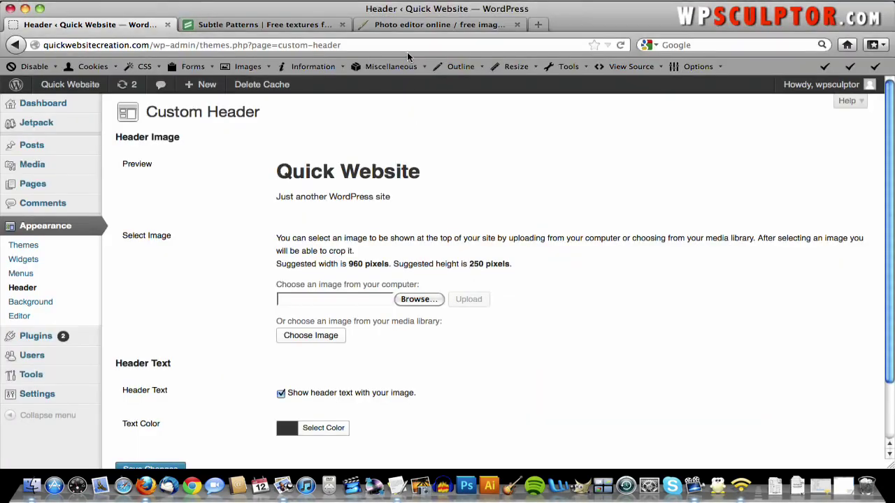
click(392, 24)
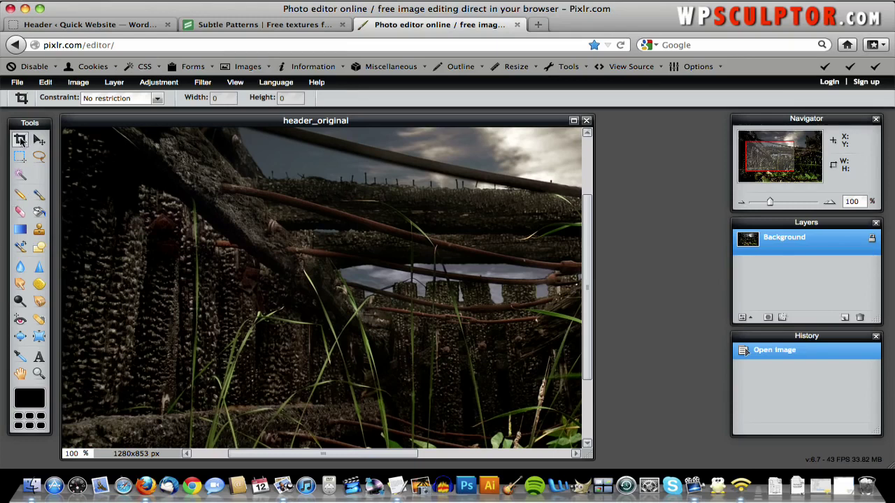
- Constrain the crop to an output size of 960 × 250 px
click(142, 100)
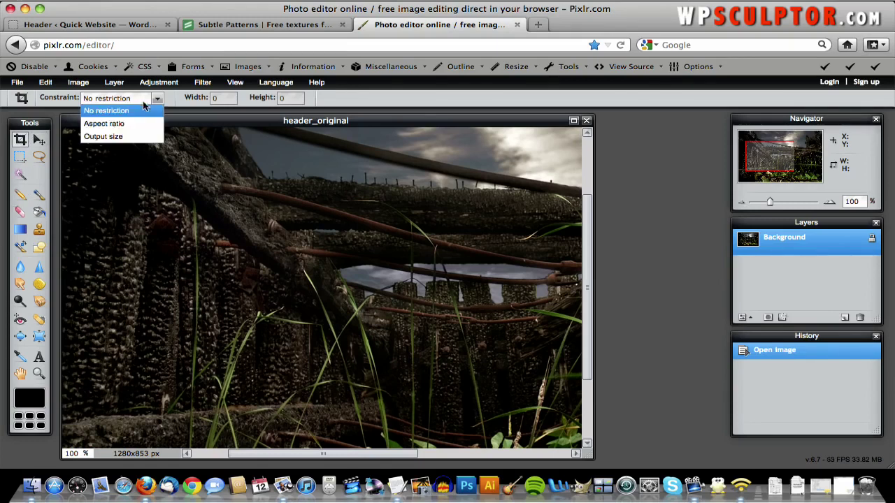
click(137, 139)
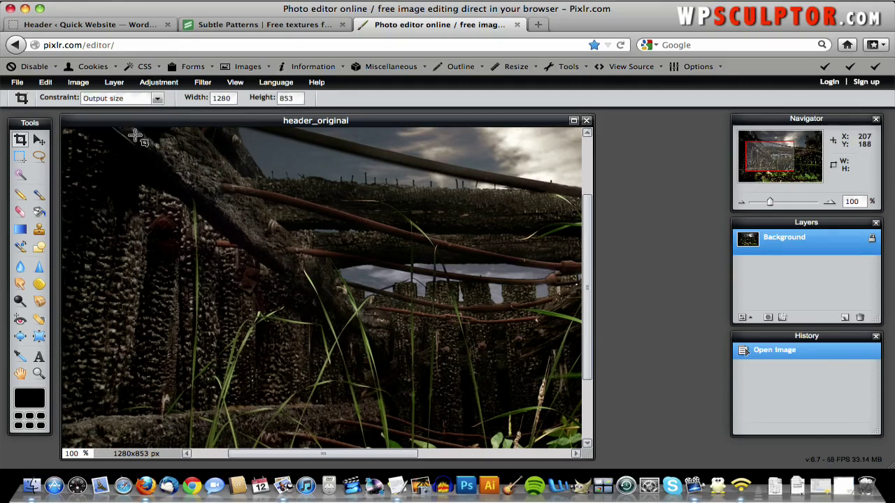
double_click(228, 101)
text(9)
text(2)
- Set the view zoom to 59%
double_click(73, 454)
text(50)
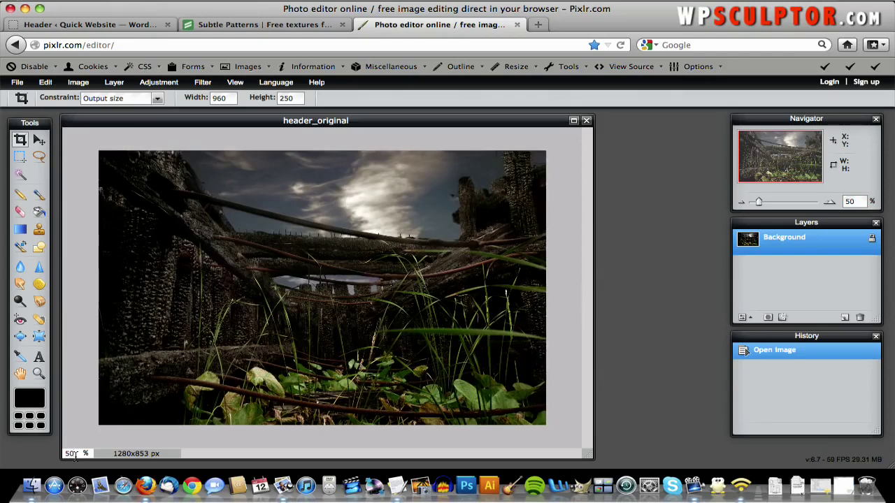
key(BackSpace)
text(9)
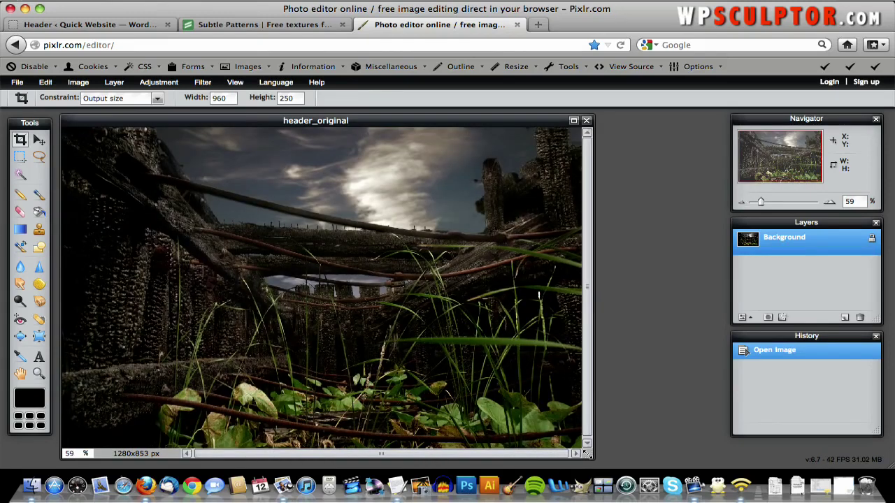
- Widen the window, draw a crop box, shift it over the photo's middle, and apply it
drag(588, 453, 668, 462)
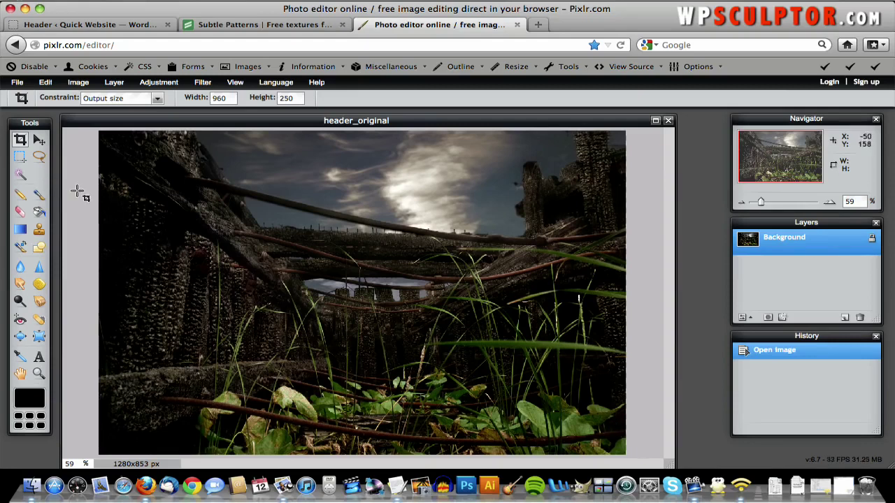
drag(83, 198, 104, 214)
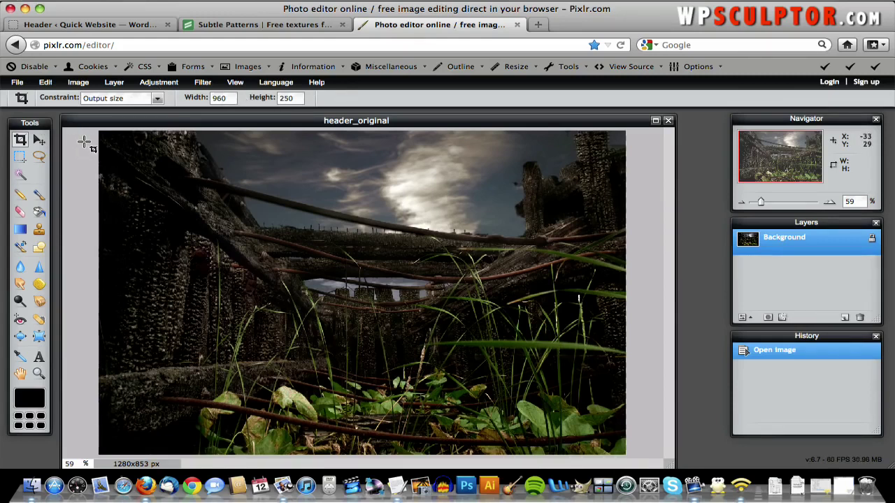
drag(83, 142, 634, 379)
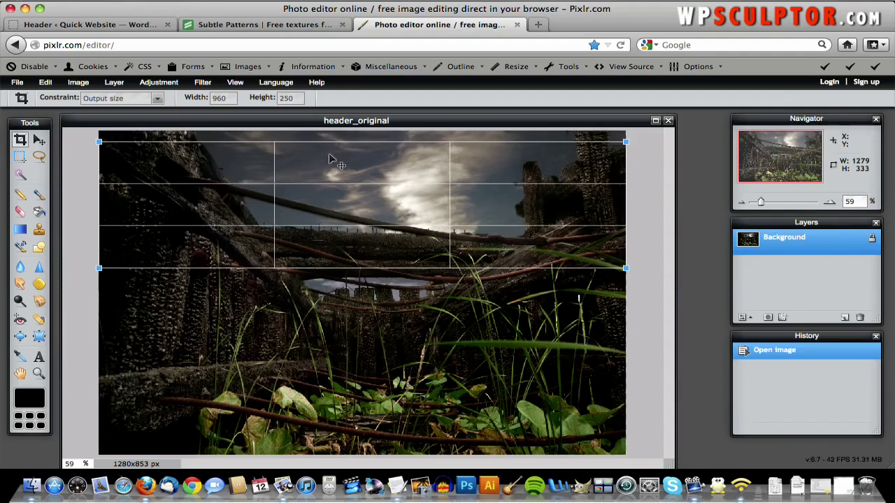
drag(332, 159, 375, 263)
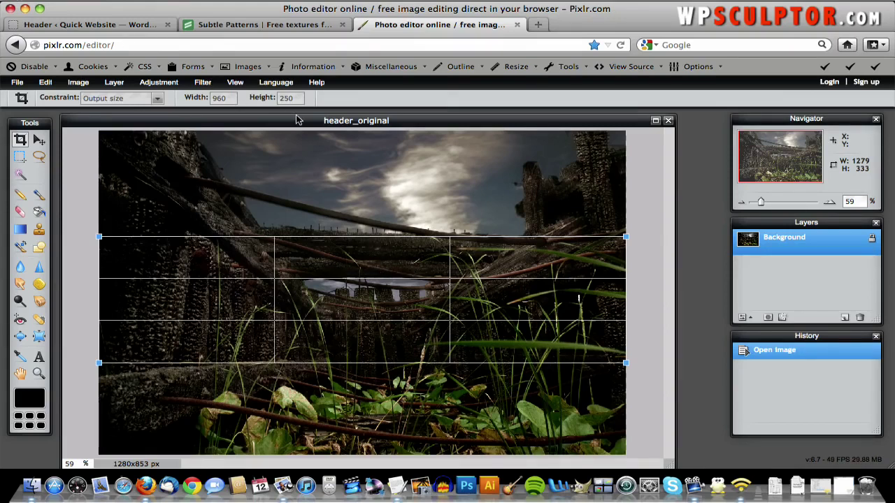
key(Return)
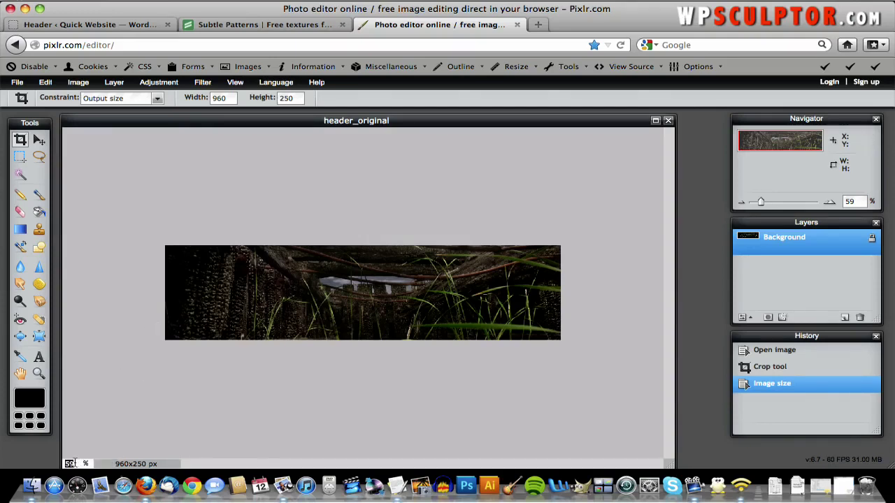
- Widen the image window and set the view zoom to 60%, then 90%
text(100)
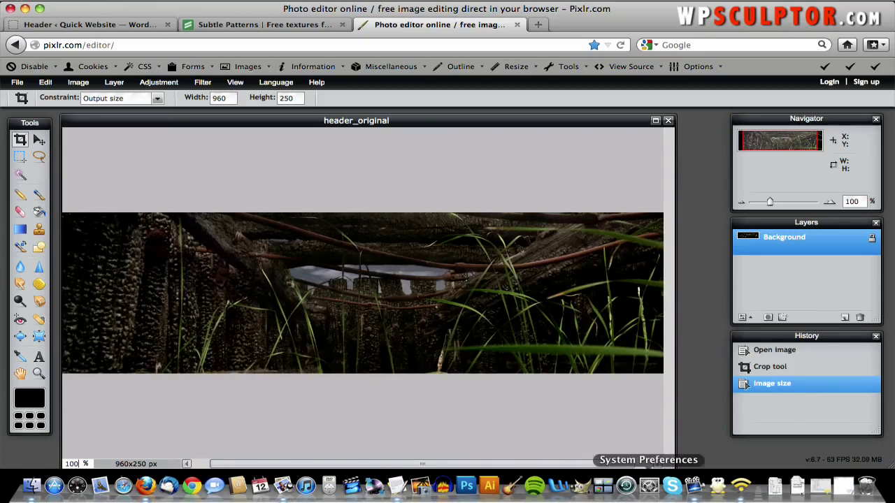
drag(667, 463, 725, 460)
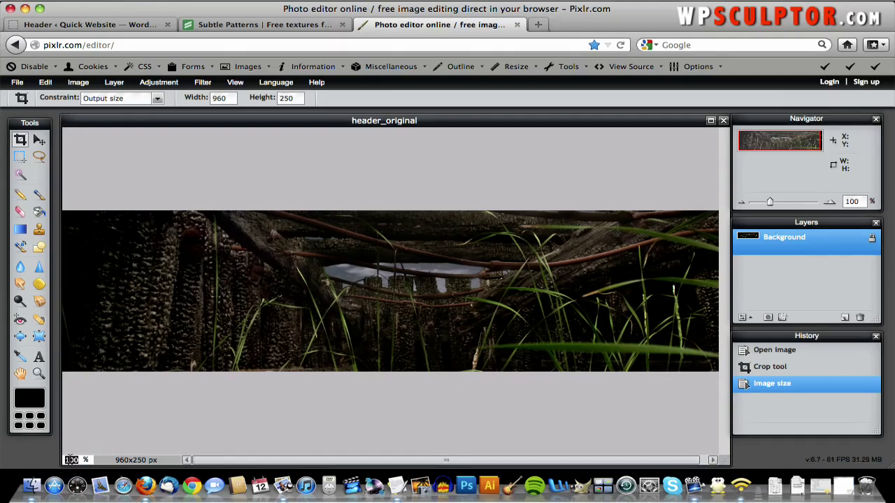
text(60)
key(Return)
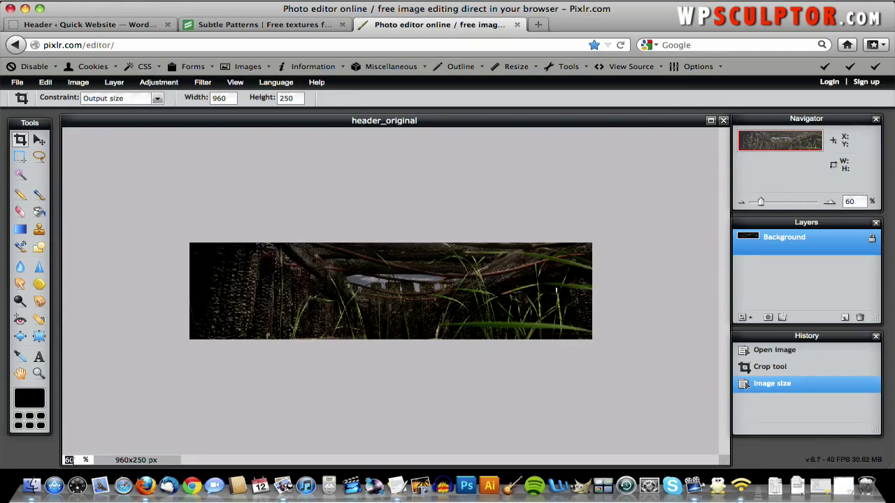
text(90)
key(Return)
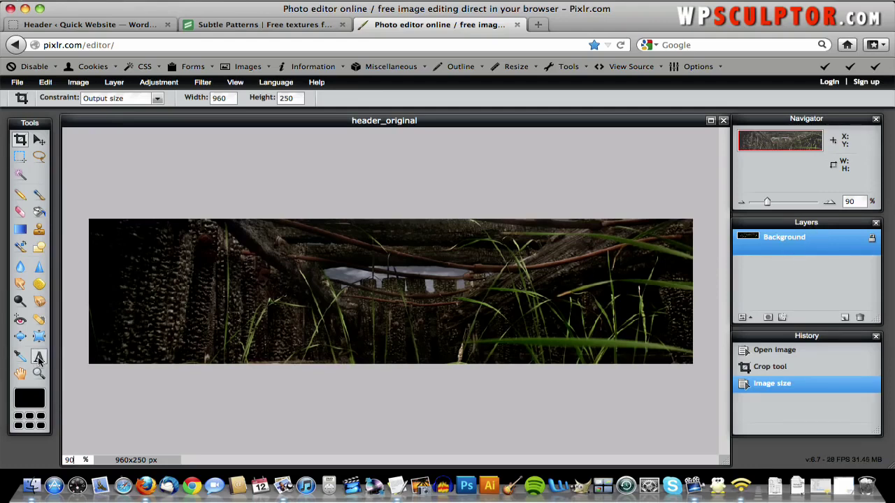
- Start a new text layer on the photo and type 'Urban Decay'
click(39, 358)
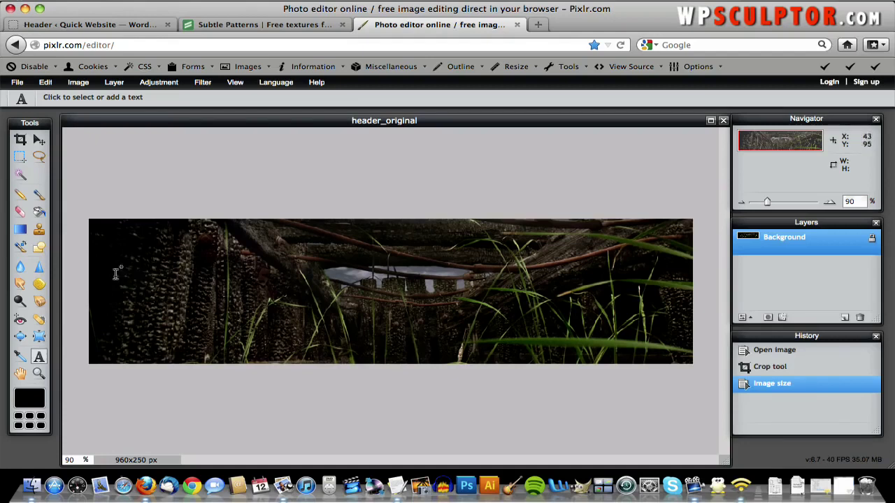
click(275, 263)
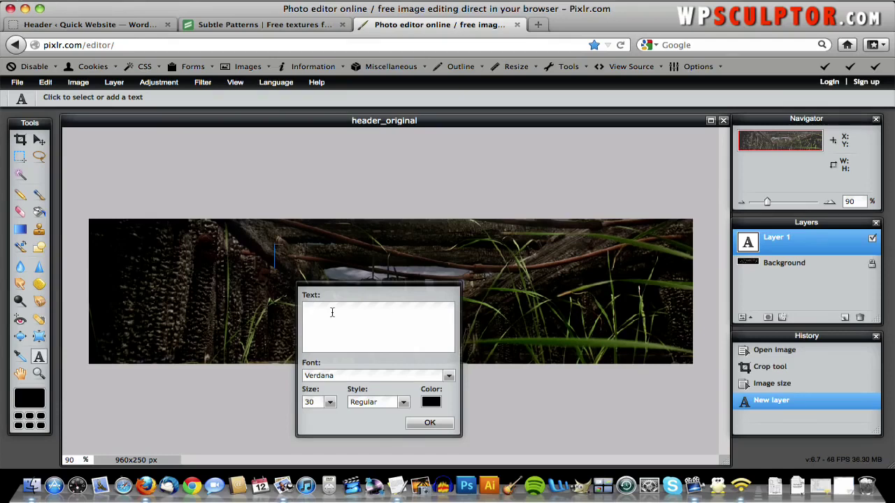
text(Urban Decay)
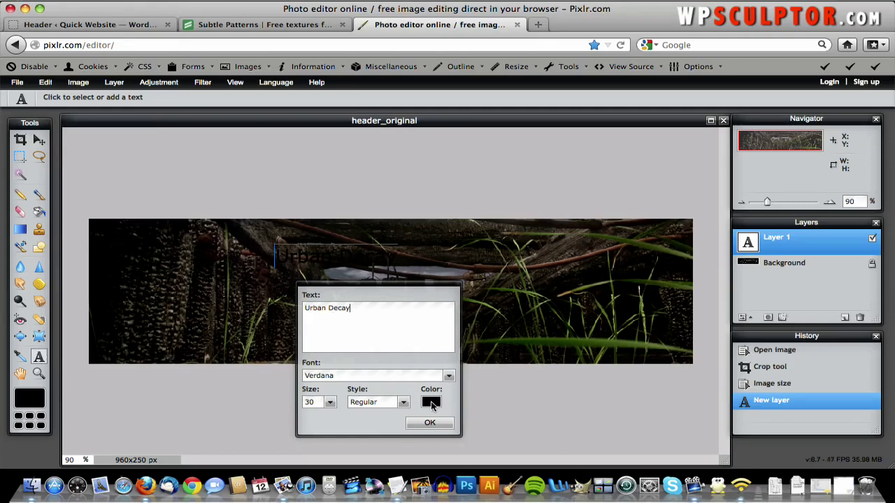
- Set the text colour to white (ffffff)
click(430, 403)
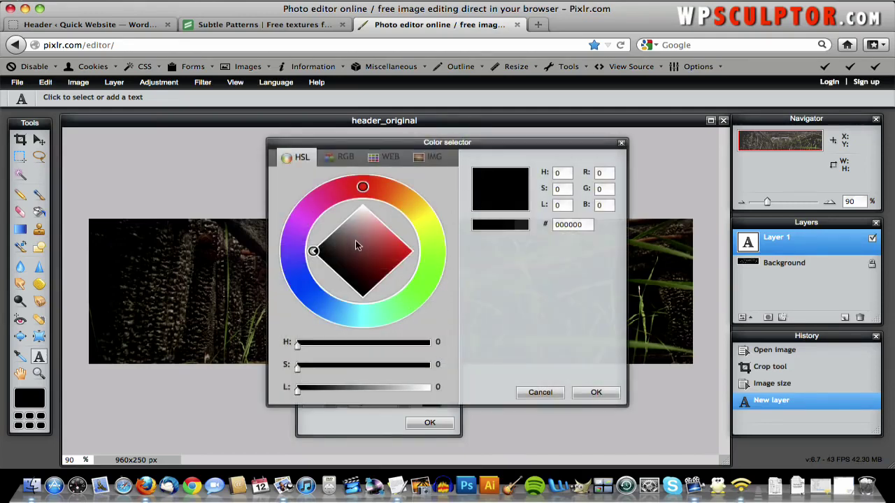
drag(355, 241, 364, 197)
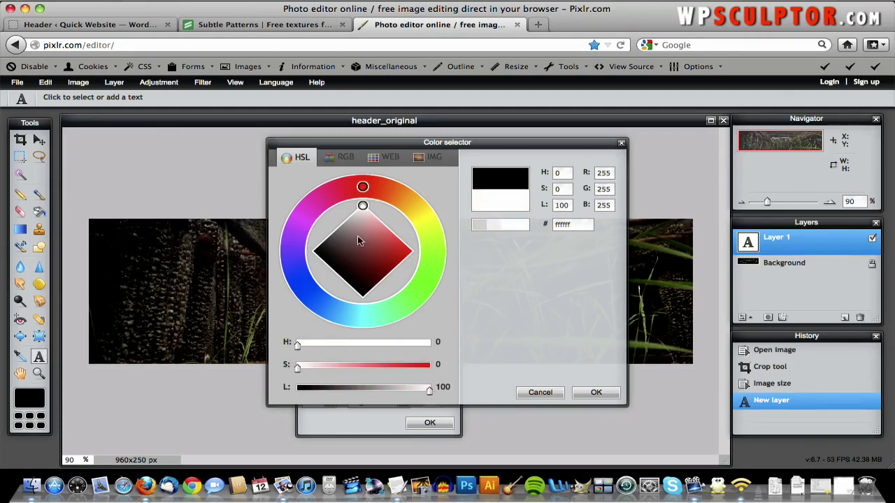
mouse_move(359, 239)
mouse_down()
mouse_move(365, 272)
mouse_move(375, 255)
mouse_move(401, 266)
mouse_up()
mouse_move(365, 190)
mouse_down()
mouse_move(404, 203)
mouse_move(428, 242)
mouse_move(418, 290)
mouse_move(399, 198)
mouse_move(427, 235)
mouse_move(418, 278)
mouse_move(399, 269)
mouse_move(348, 212)
mouse_move(355, 178)
mouse_up()
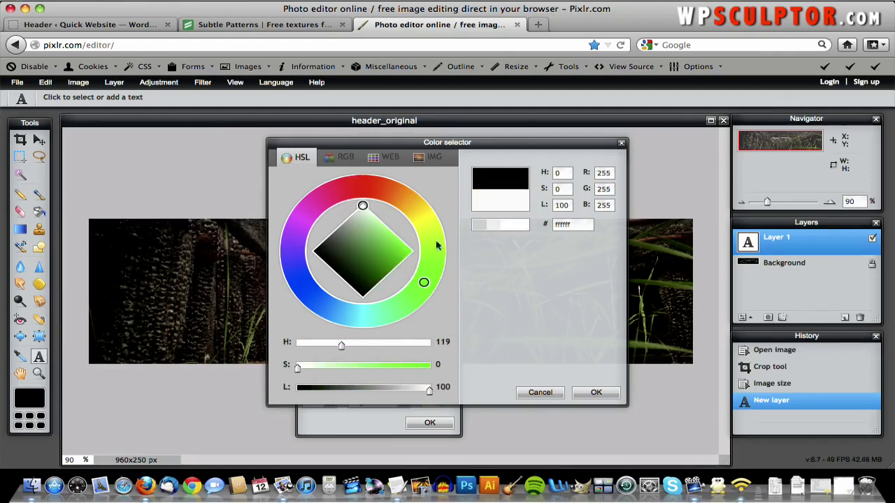
click(596, 394)
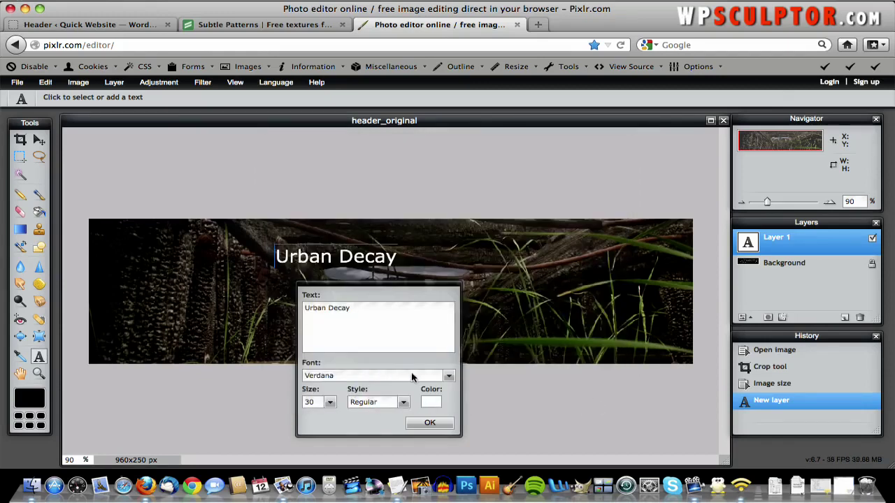
- Set Urban Decay to BlairMdITC TT Medium at size 36 and commit the text
click(412, 377)
mouse_move(448, 399)
mouse_down()
mouse_move(448, 417)
mouse_move(450, 410)
mouse_up()
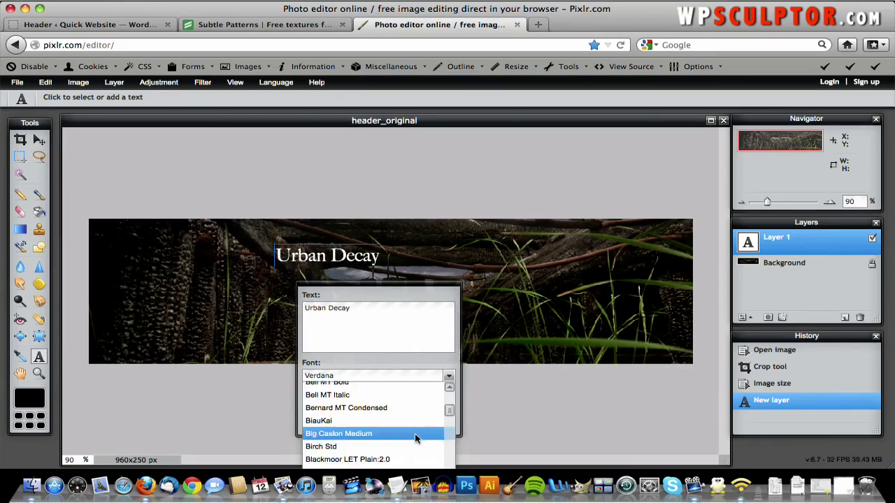
drag(451, 411, 451, 411)
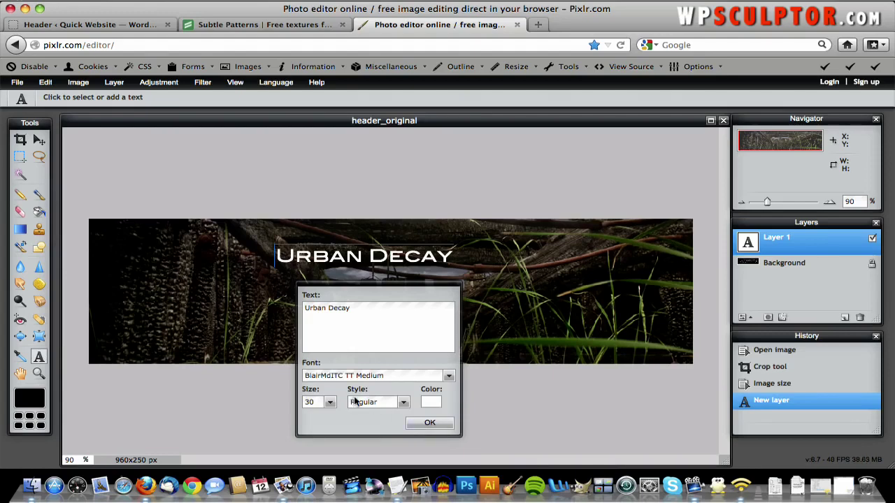
click(331, 405)
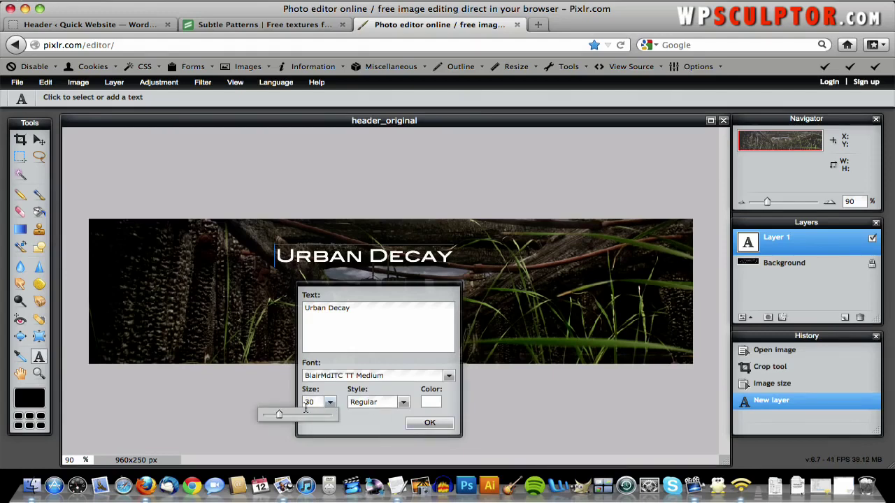
click(309, 402)
text(36)
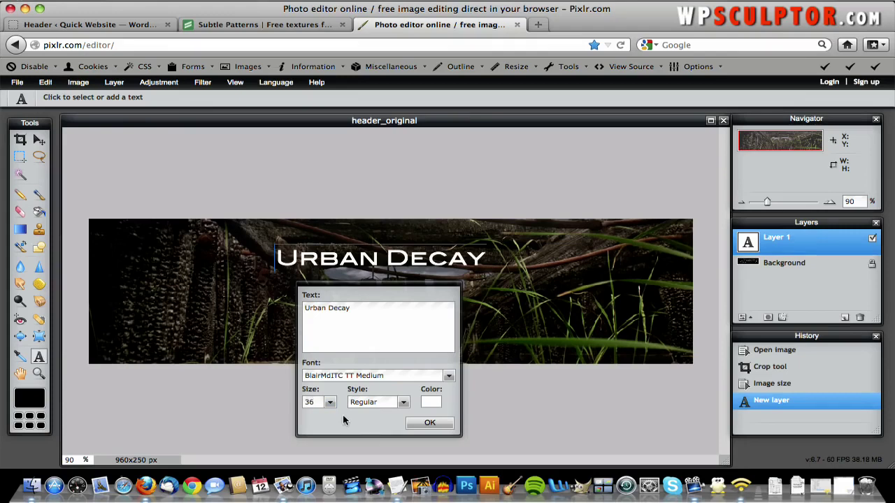
click(429, 423)
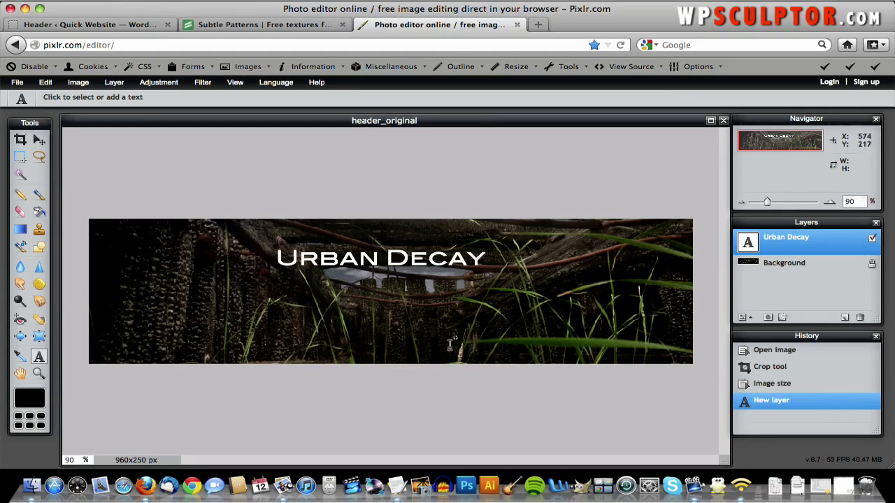
- Start a second text layer lower on the image reading 'Architecture'
click(112, 318)
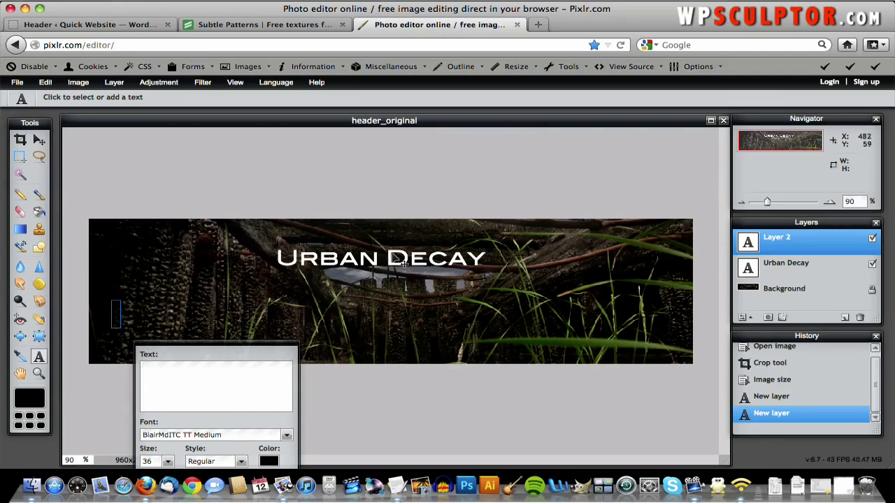
text(Arc)
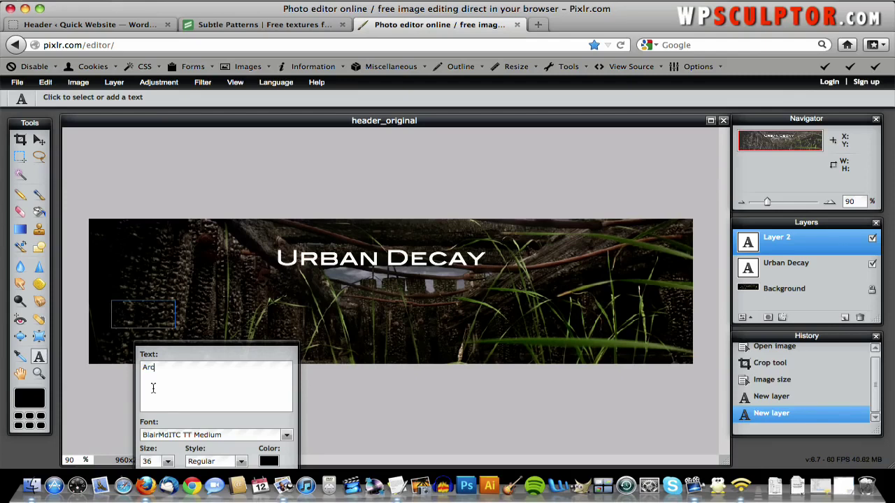
text(hitecture)
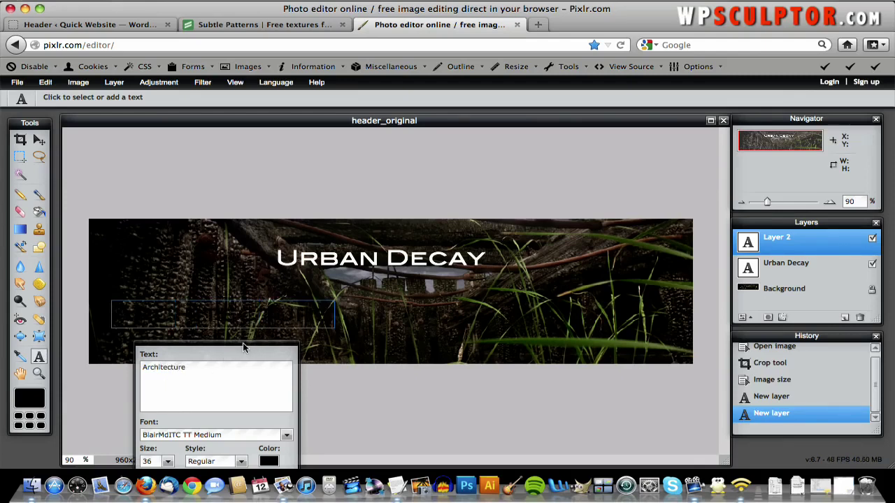
drag(247, 341, 304, 288)
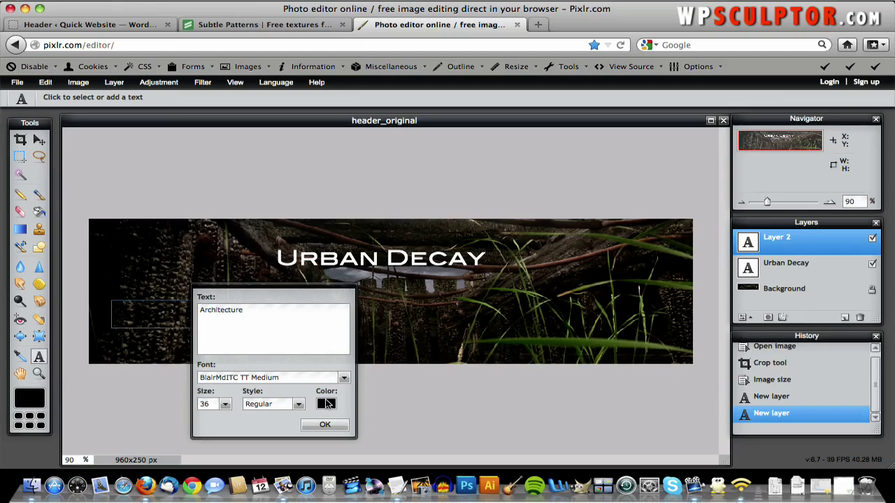
- Make the Architecture text white at size 90 and commit it
click(327, 404)
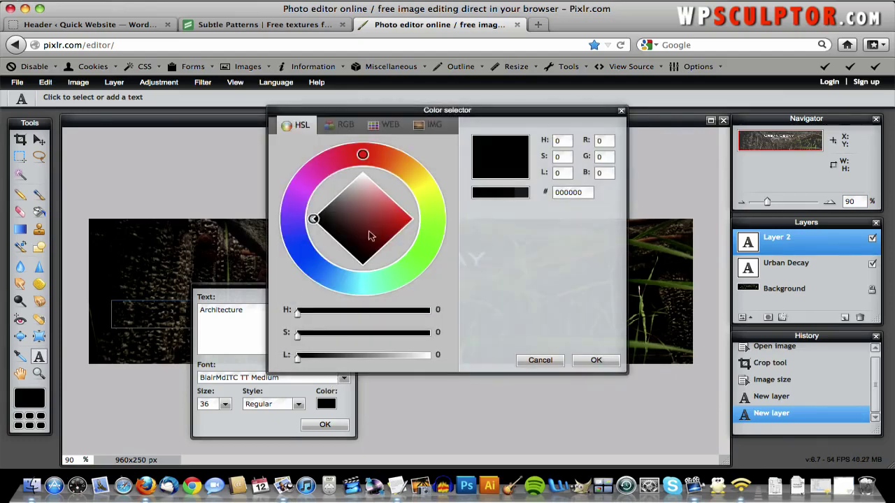
drag(363, 201, 368, 156)
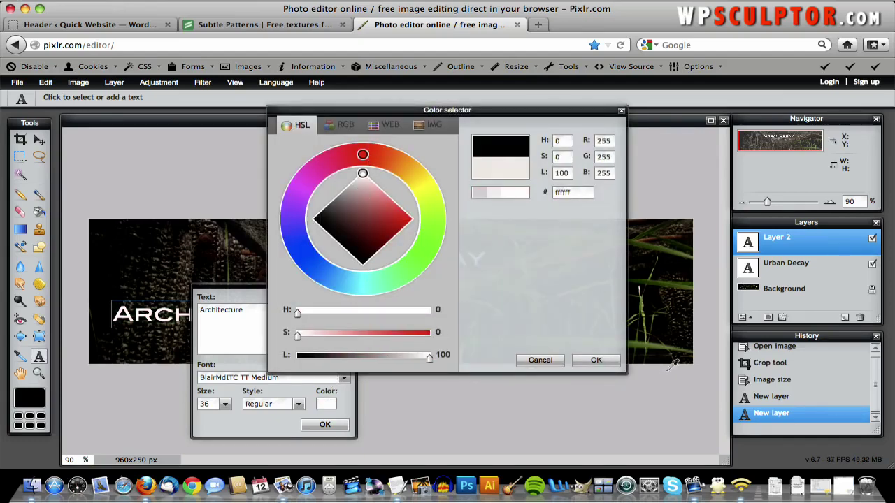
click(597, 361)
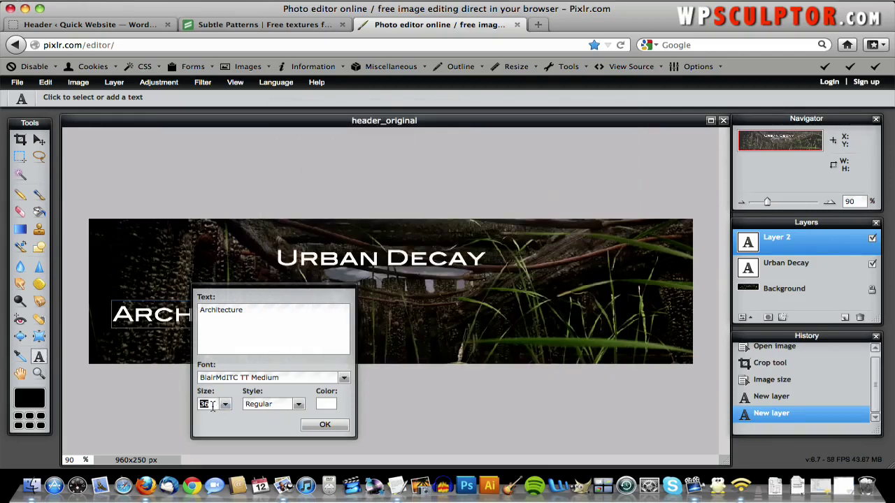
text(90)
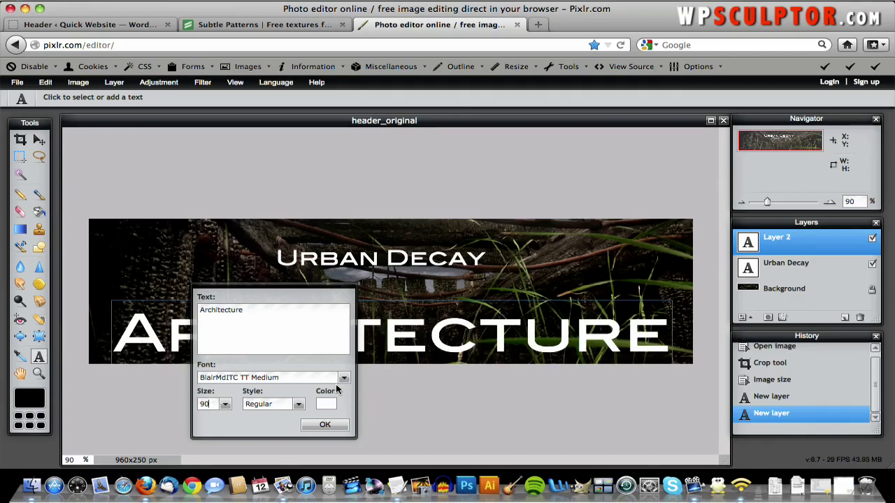
click(325, 424)
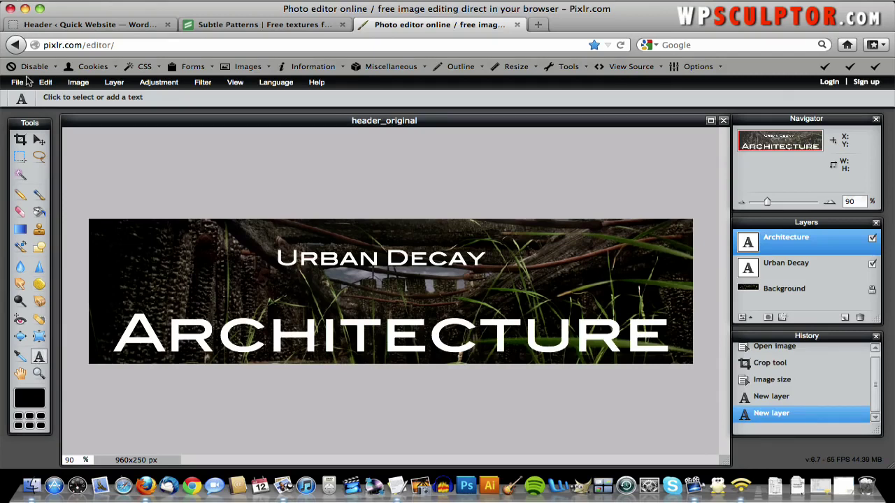
- Move the Architecture text down and left toward the header's bottom edge
click(39, 140)
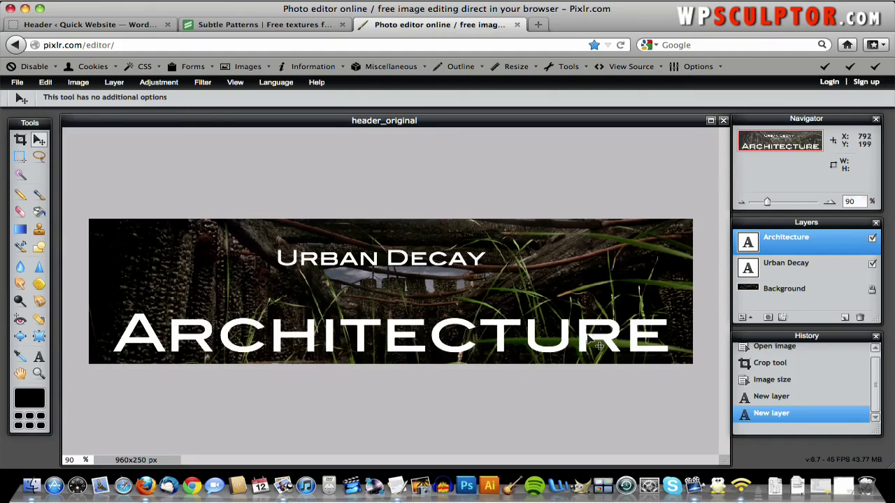
drag(599, 345, 576, 357)
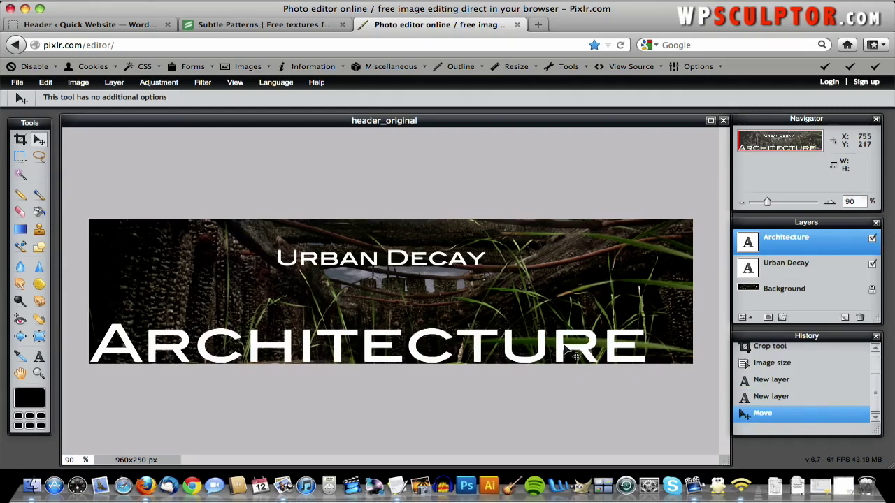
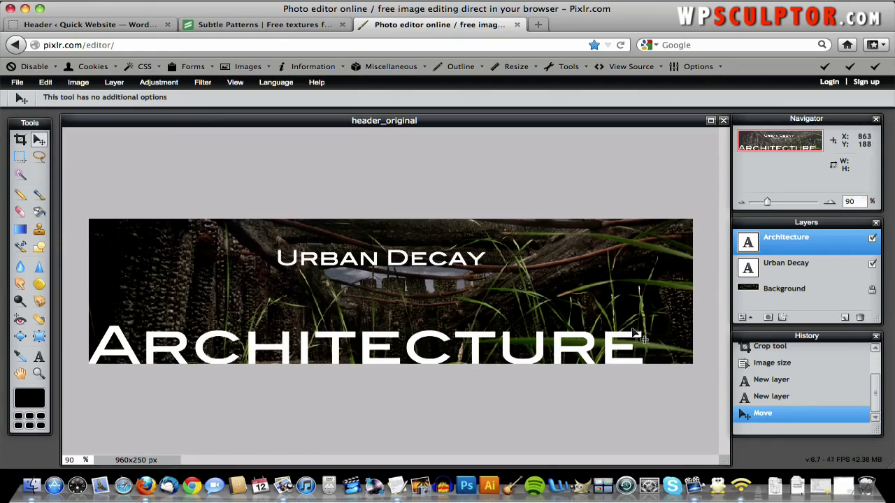
- Position the Urban Decay text at the banner's lower right, just above the end of Architecture
click(783, 269)
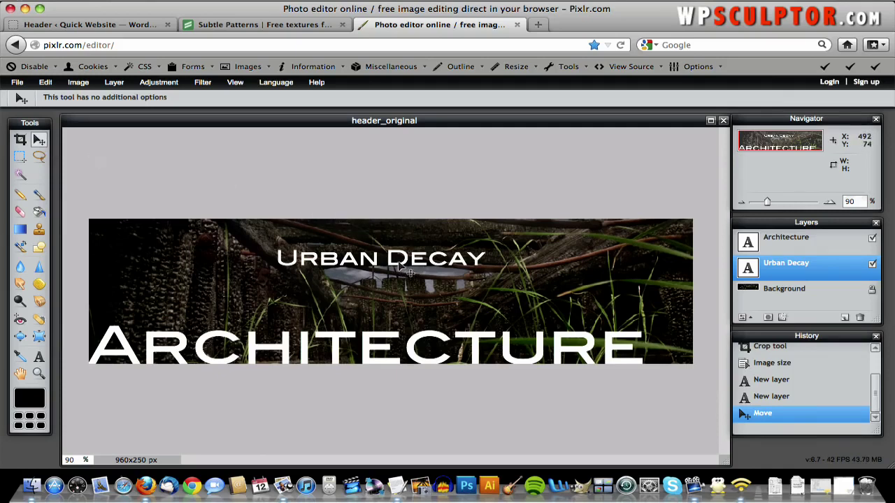
drag(411, 271, 574, 332)
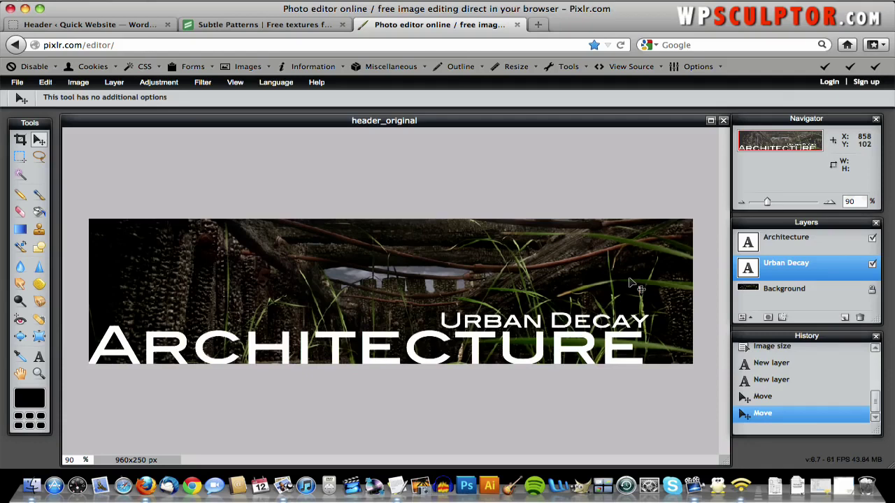
key(Down)
key(Down)
key(Down)
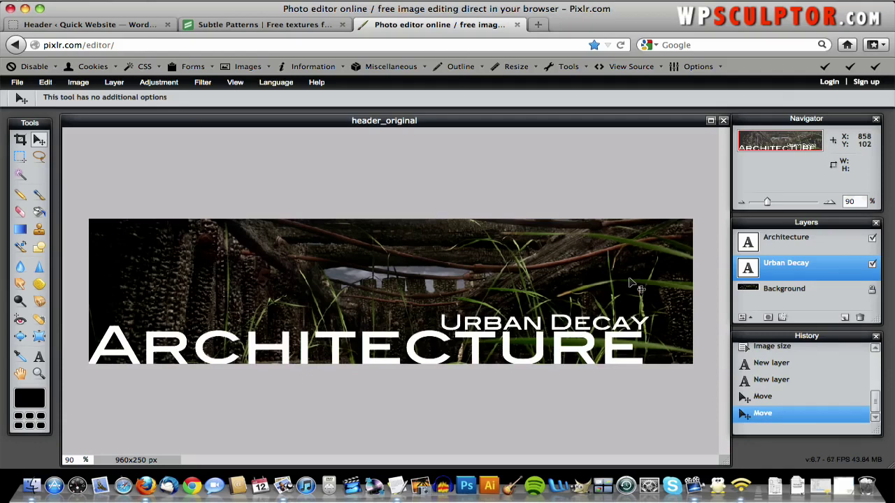
key(Up)
key(Up)
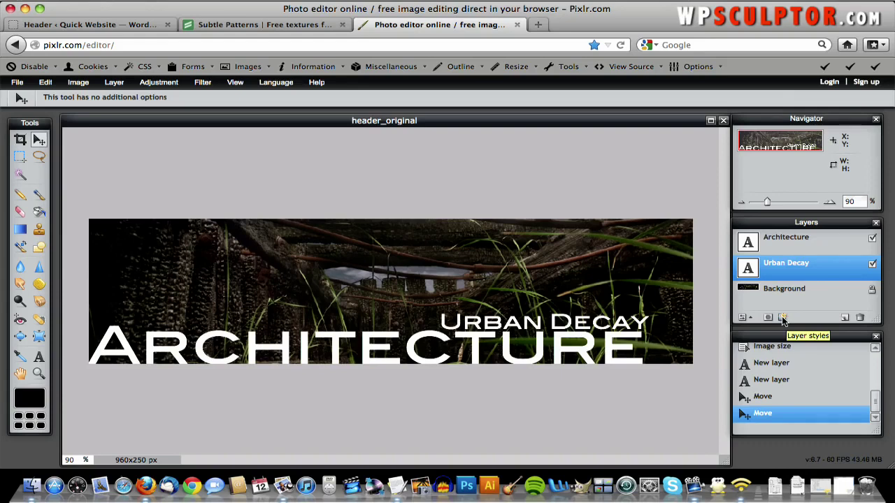
- Enable a drop shadow on the Urban Decay layer with distance 3
click(782, 318)
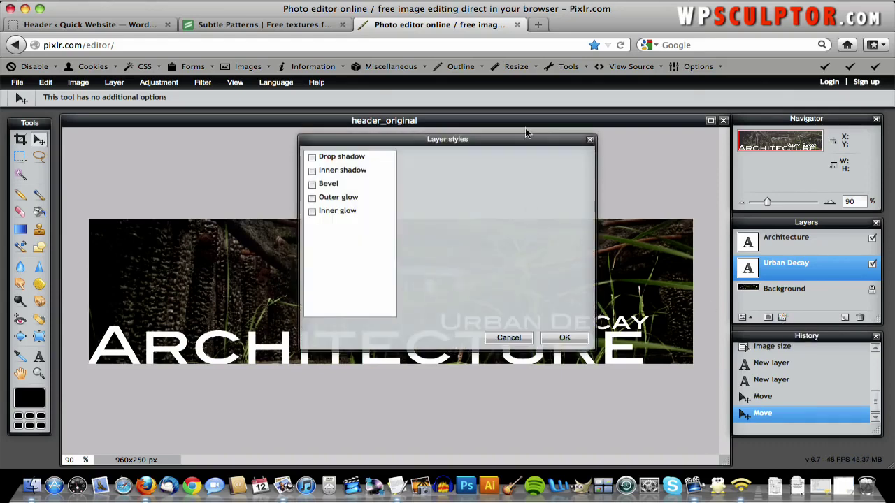
drag(518, 138, 346, 143)
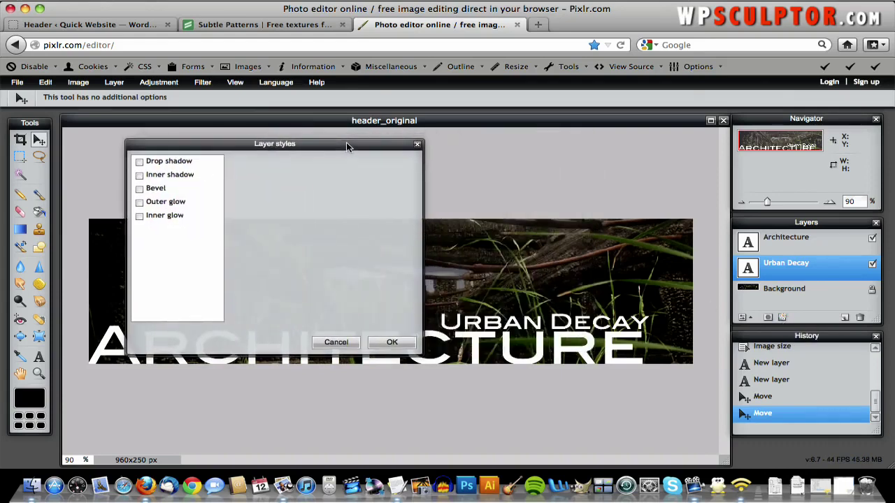
click(140, 162)
click(164, 166)
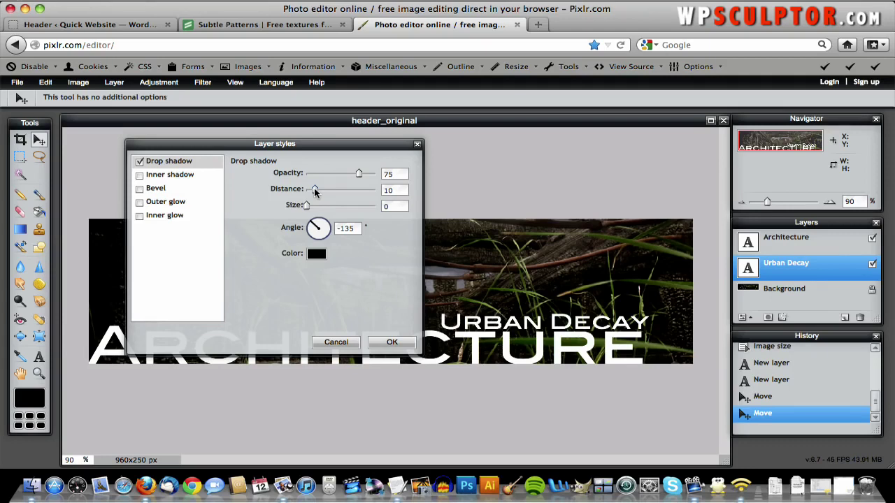
drag(315, 193, 354, 198)
drag(355, 196, 343, 195)
mouse_move(322, 226)
mouse_down()
mouse_move(335, 239)
mouse_move(328, 218)
mouse_move(308, 221)
mouse_up()
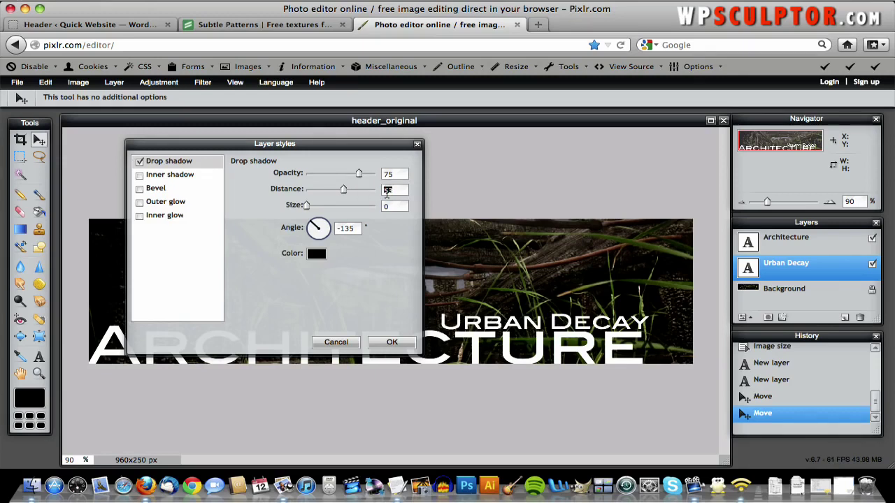
text(3)
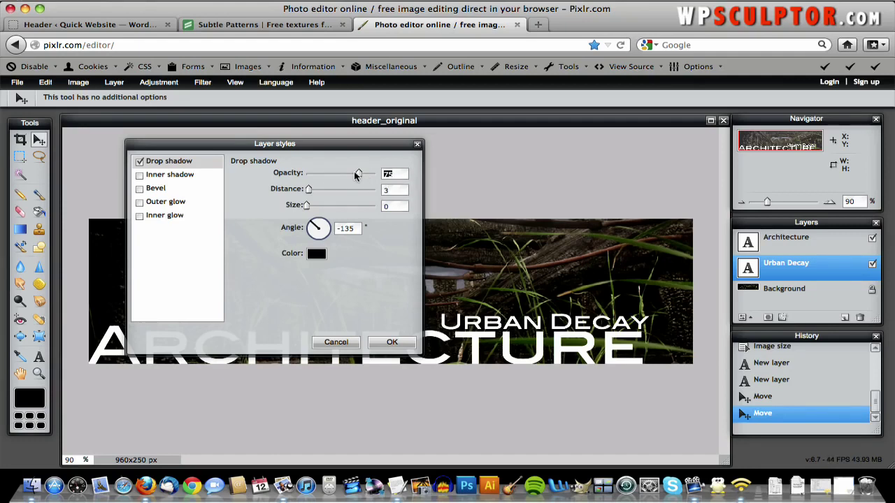
- Set the shadow opacity to 75 and apply the style
drag(358, 174, 348, 174)
drag(267, 177, 235, 164)
drag(306, 174, 499, 191)
double_click(391, 175)
text(75)
click(393, 343)
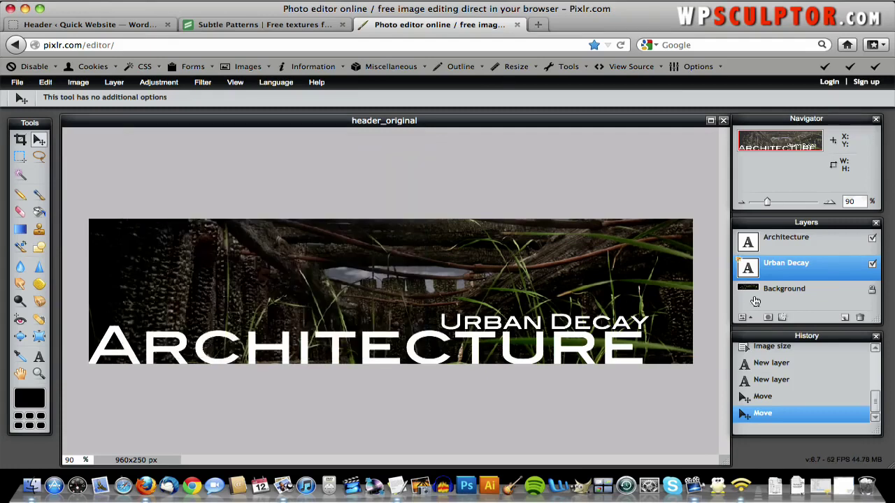
- Apply a drop shadow with distance 5 to the Architecture text layer
click(795, 243)
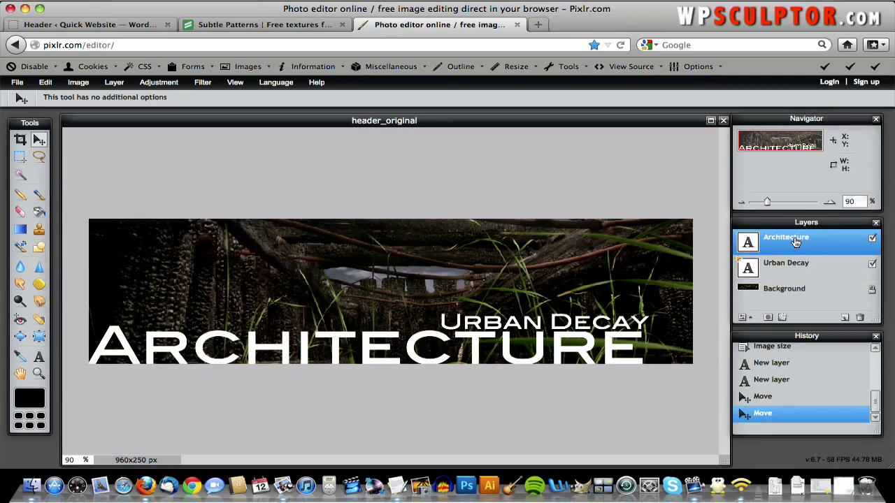
click(782, 317)
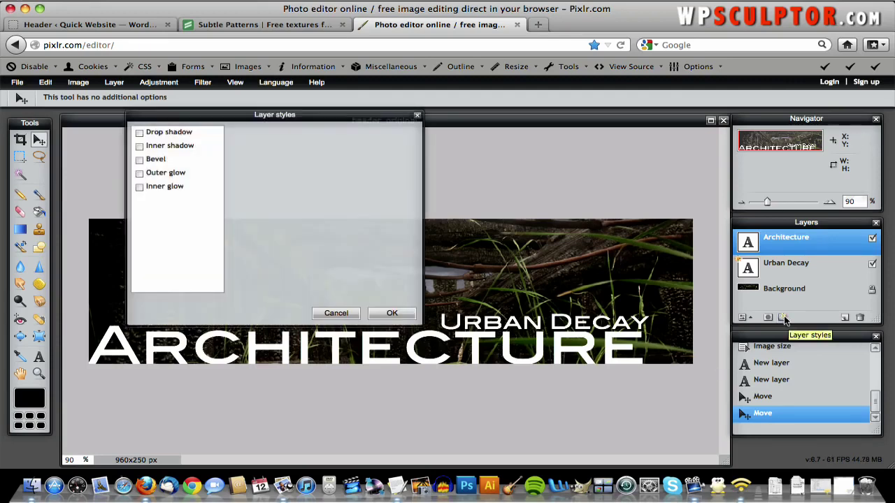
click(139, 132)
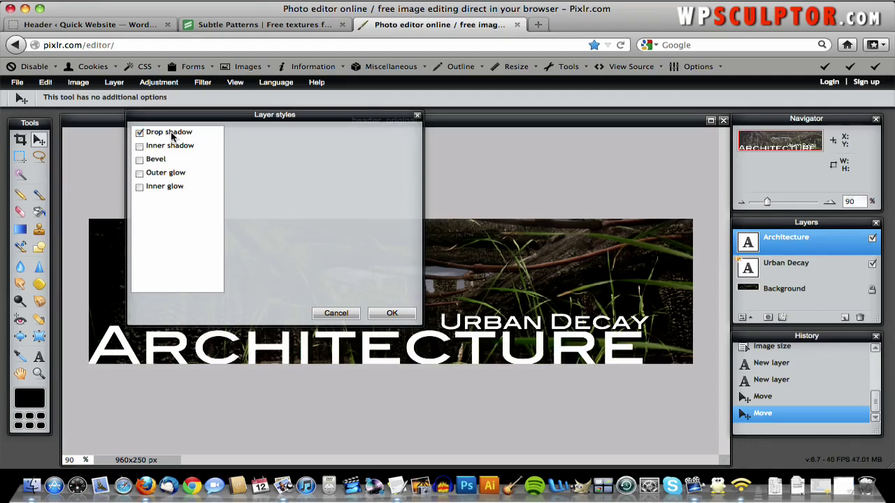
click(172, 137)
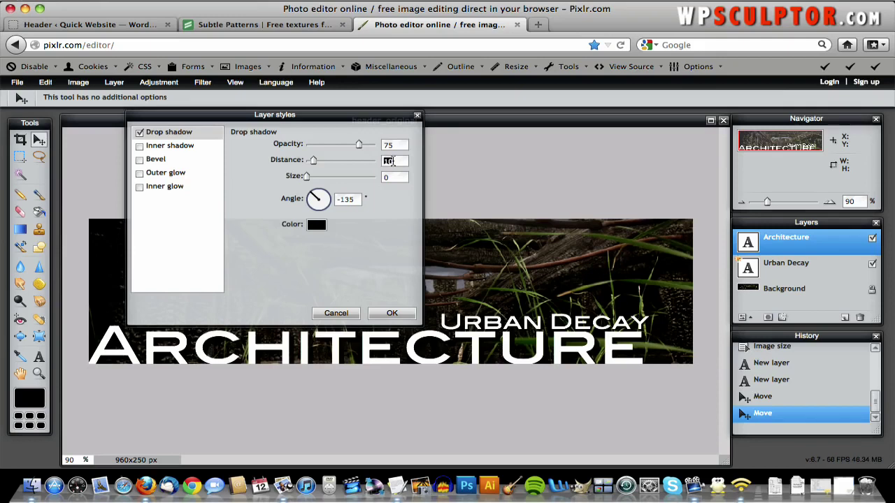
text(5)
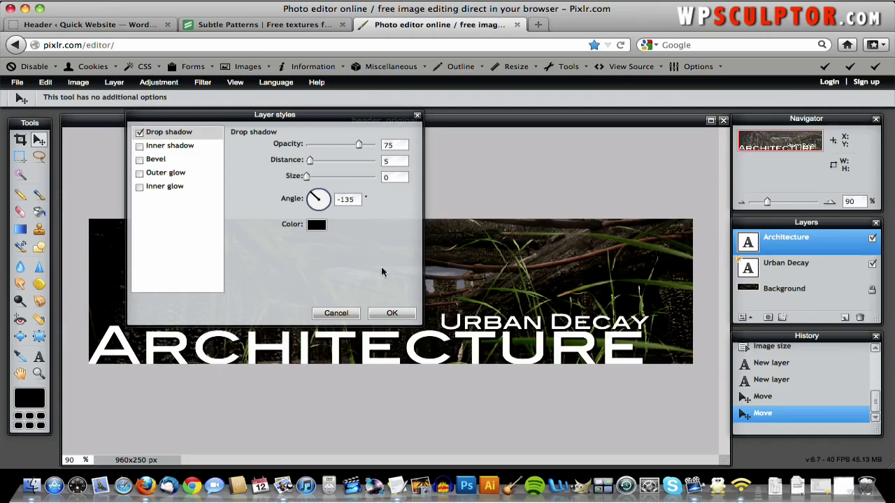
click(393, 313)
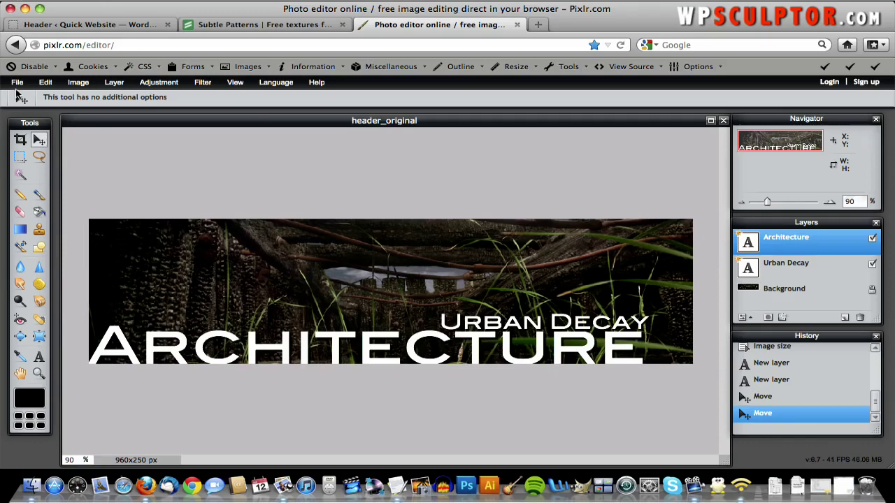
- Save the banner as a JPEG at quality 70
click(17, 82)
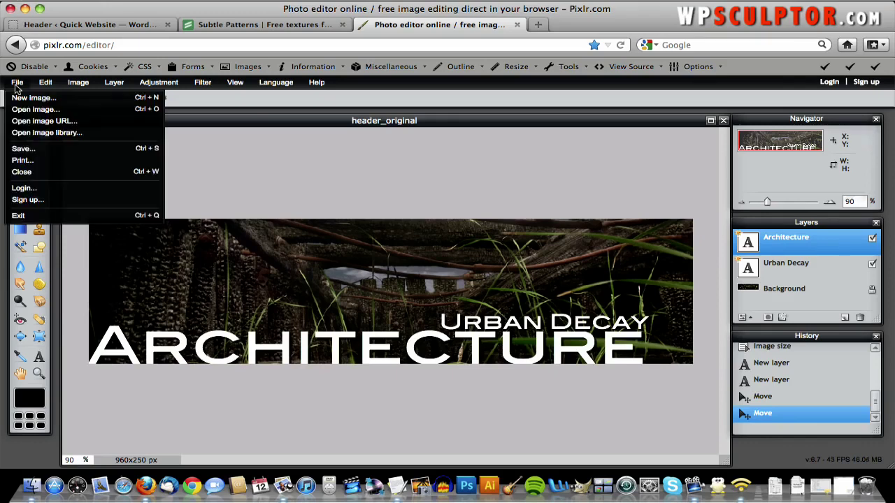
click(34, 148)
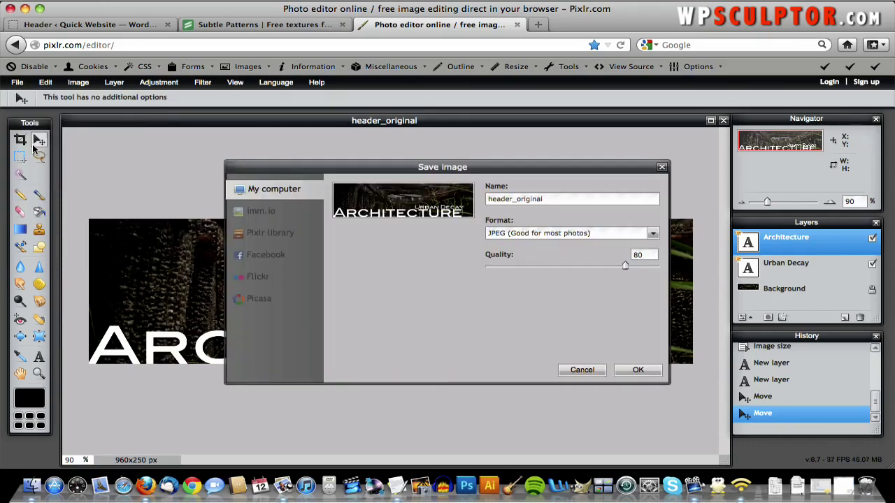
click(525, 235)
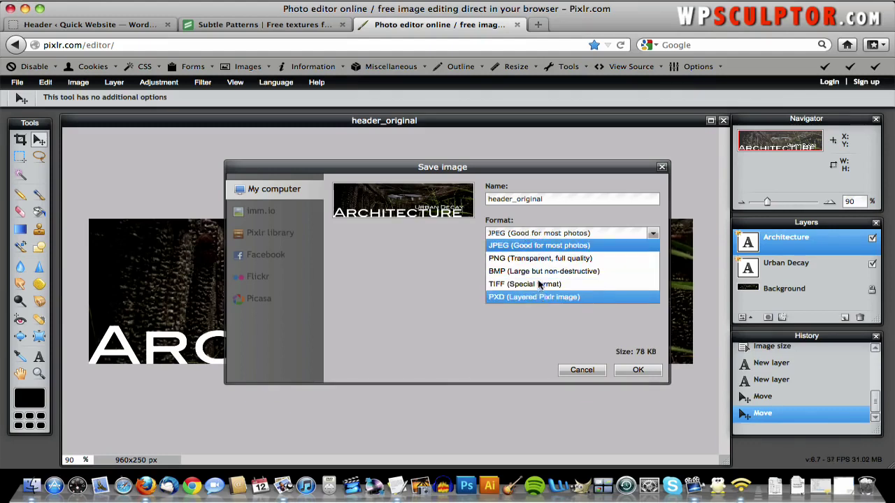
click(529, 245)
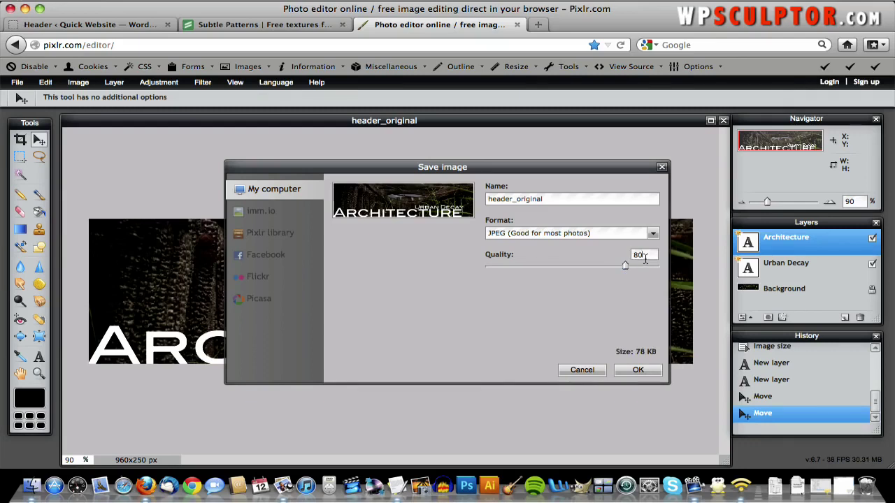
text(70)
click(633, 375)
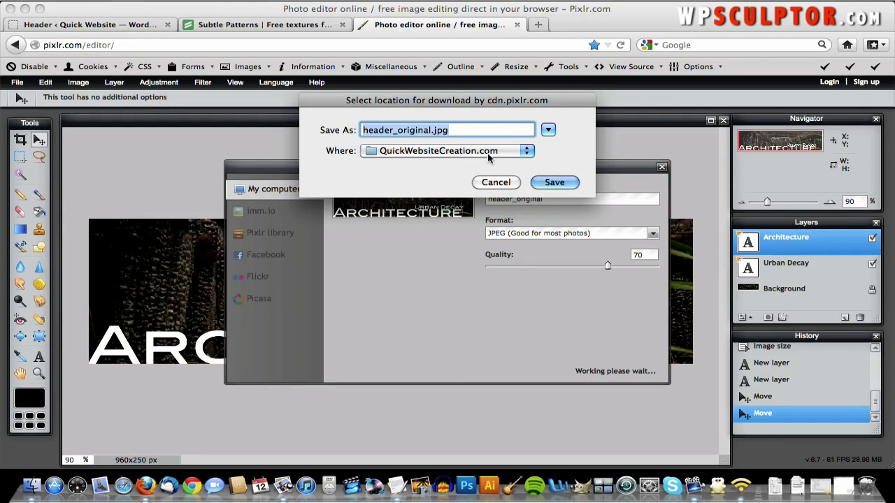
- Name the file header_final.jpg and save it in the QuickWebsiteCreation folder
click(433, 132)
double_click(425, 131)
click(425, 131)
key(Delete)
key(Delete)
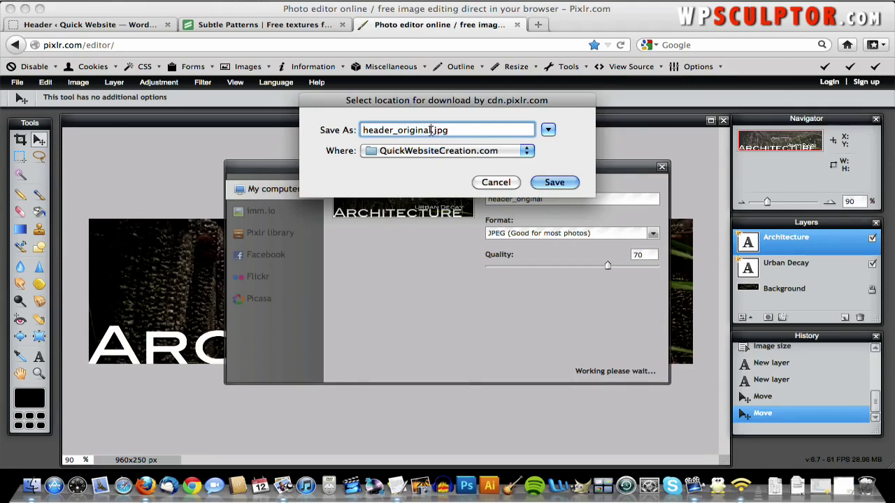
key(BackSpace)
key(BackSpace)
key(BackSpace)
key(BackSpace)
key(BackSpace)
key(BackSpace)
text(final)
click(560, 184)
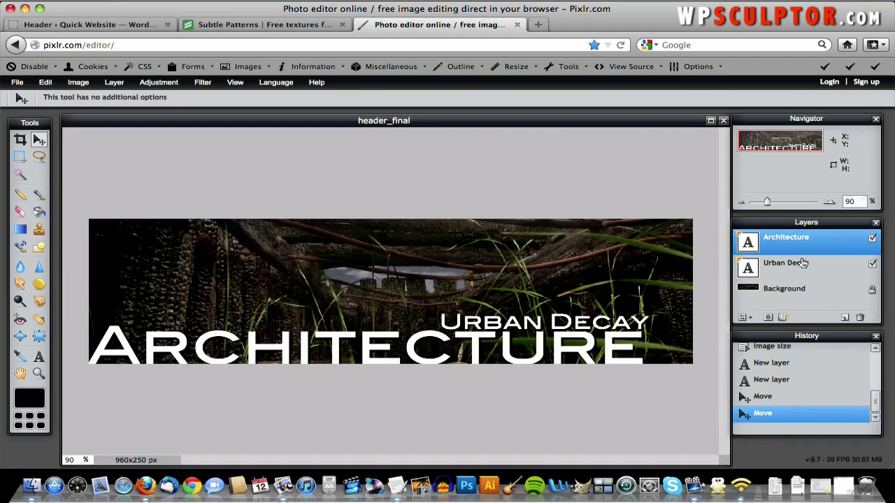
click(783, 318)
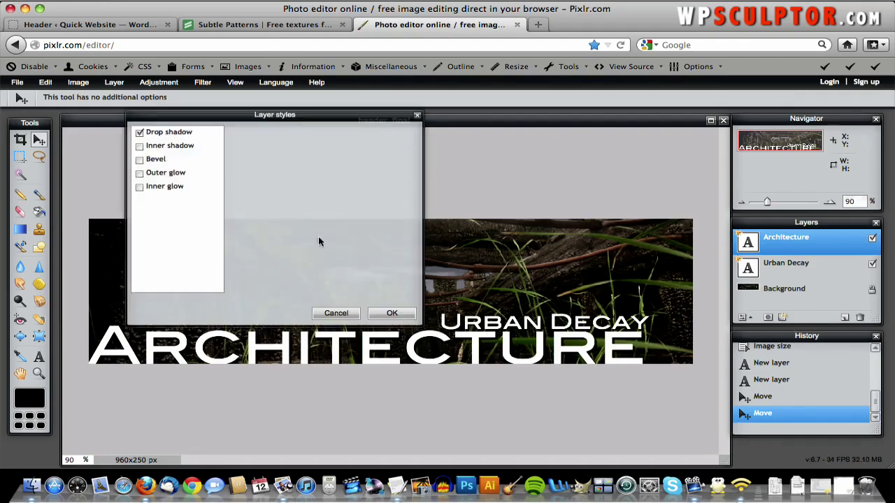
click(139, 133)
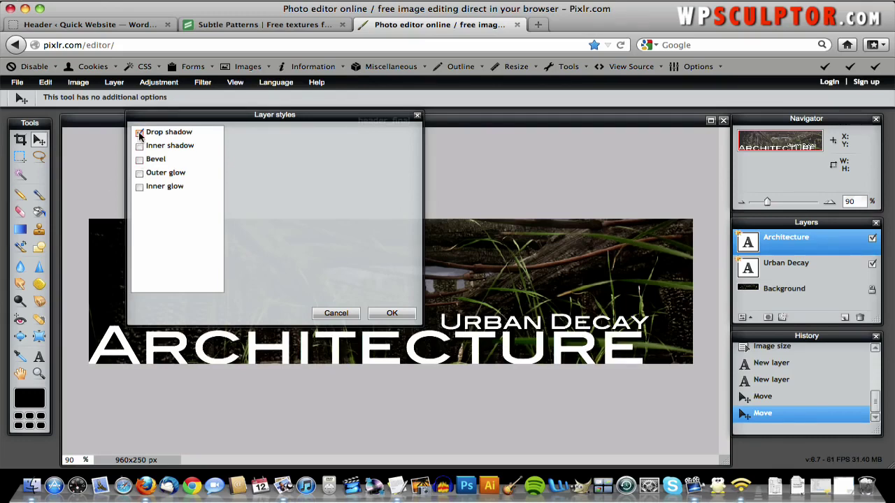
click(139, 133)
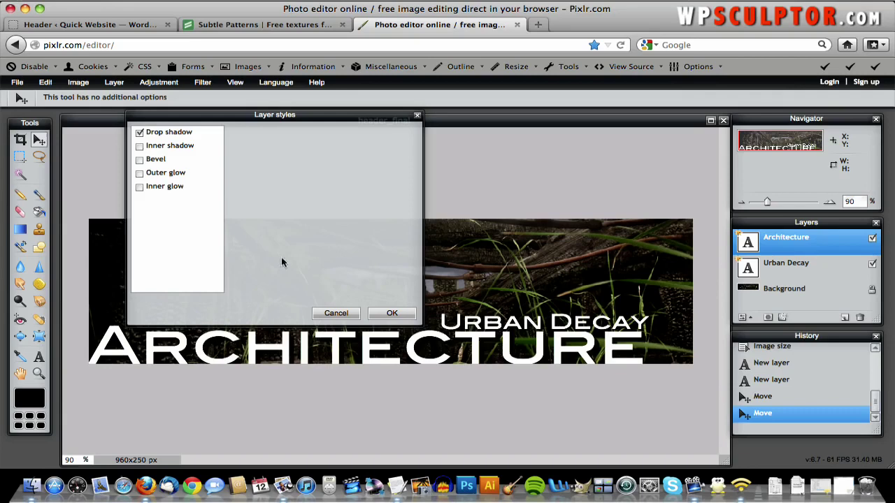
click(336, 313)
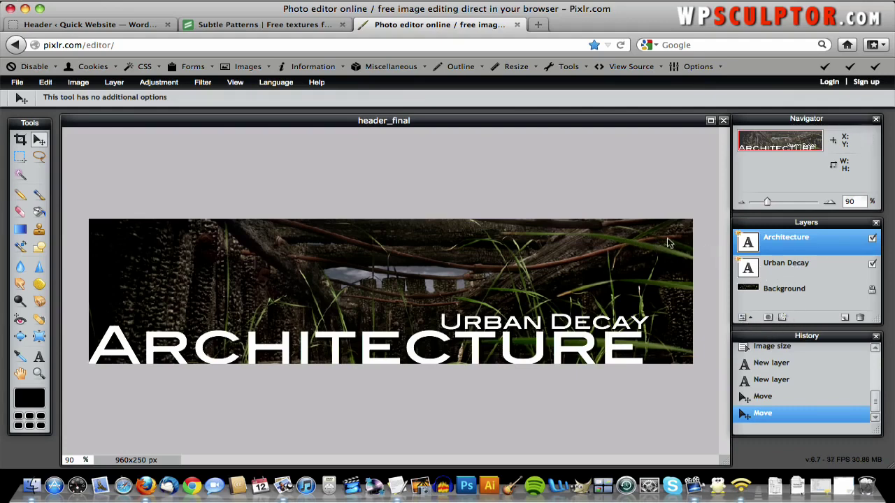
- Begin a PXD save, then cancel it along with an Open image dialog
click(26, 85)
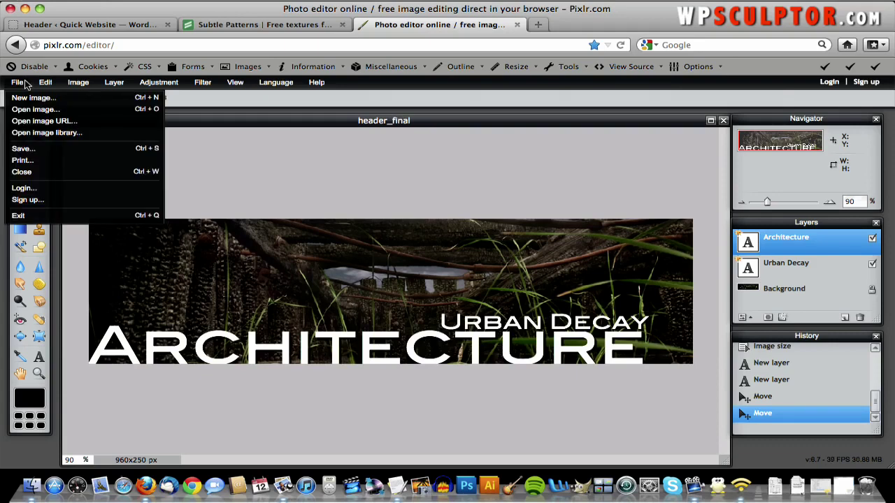
click(24, 148)
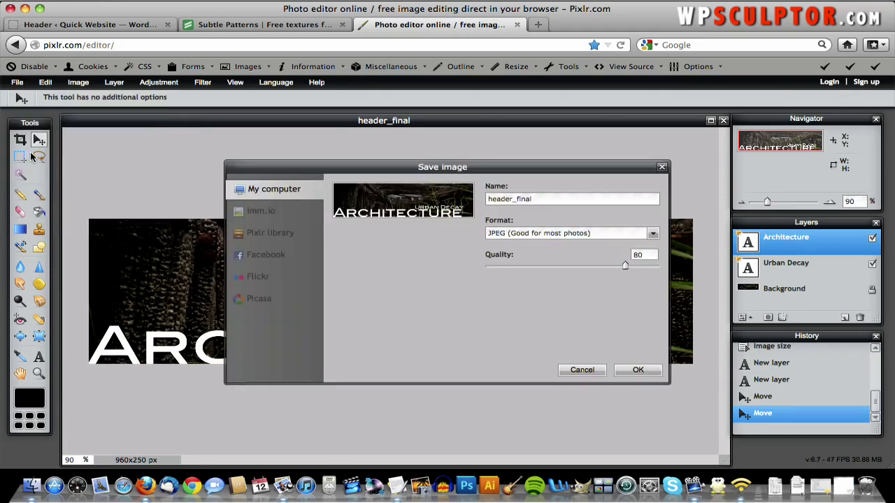
click(559, 236)
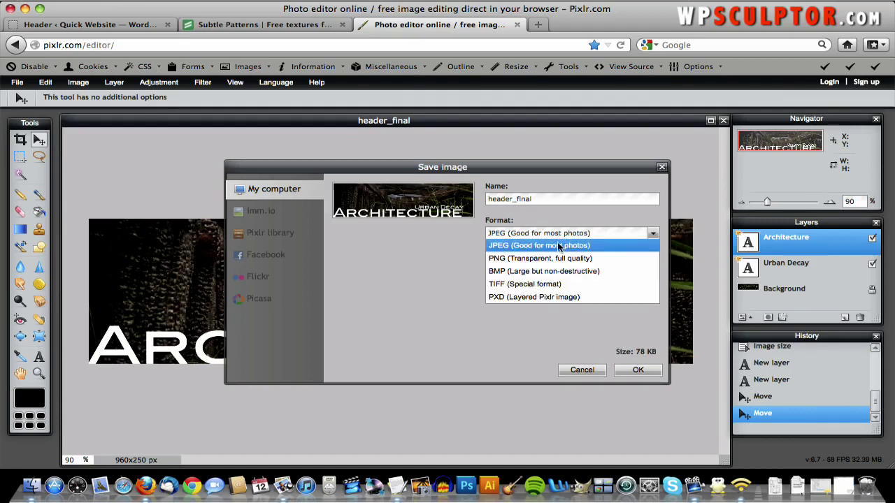
click(595, 299)
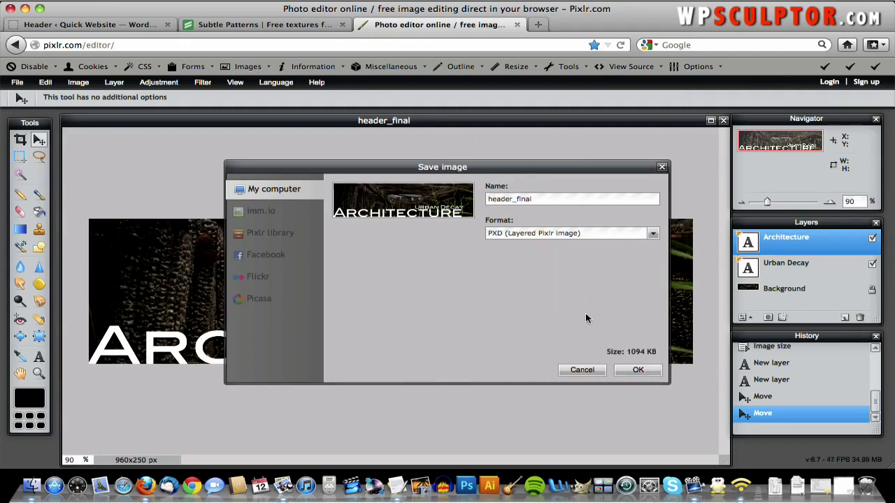
click(593, 372)
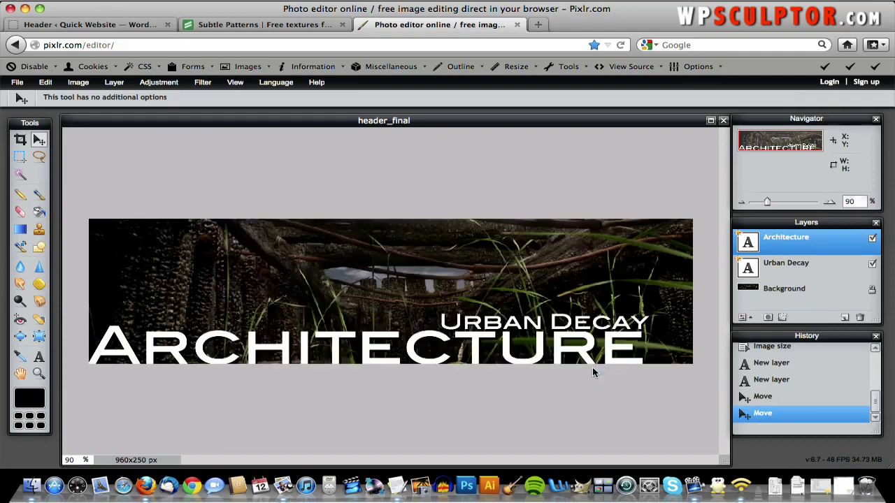
click(18, 82)
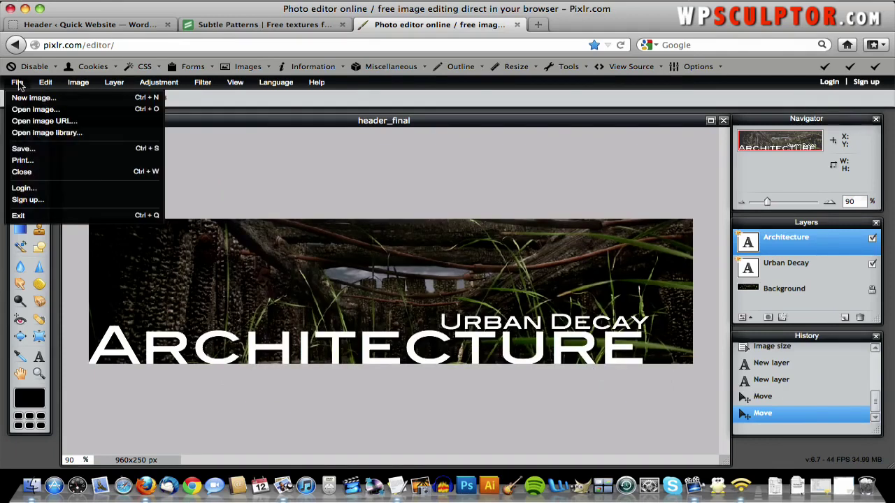
click(53, 110)
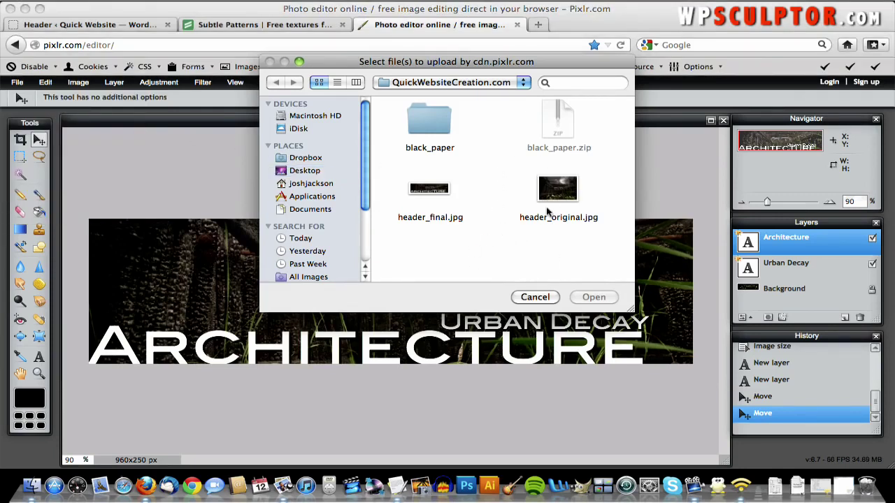
click(554, 297)
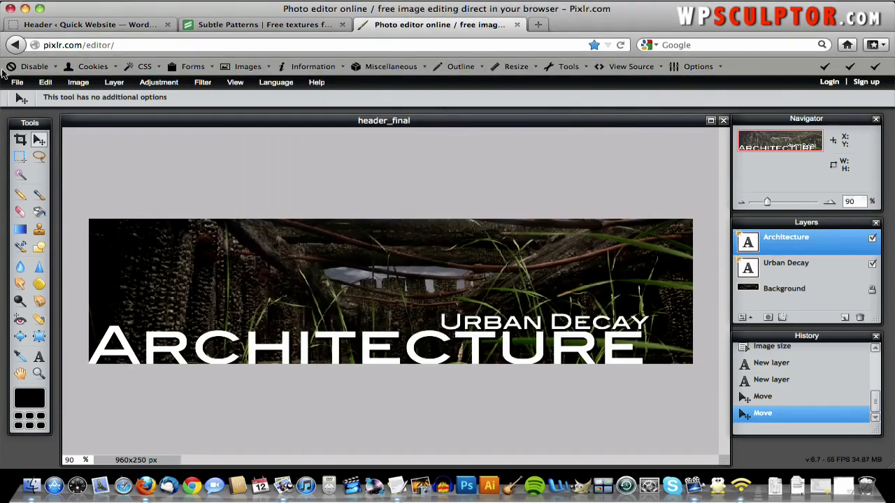
- Save the layered banner as header_final_pixlr.pxd in the QuickWebsiteCreation.com folder
click(11, 84)
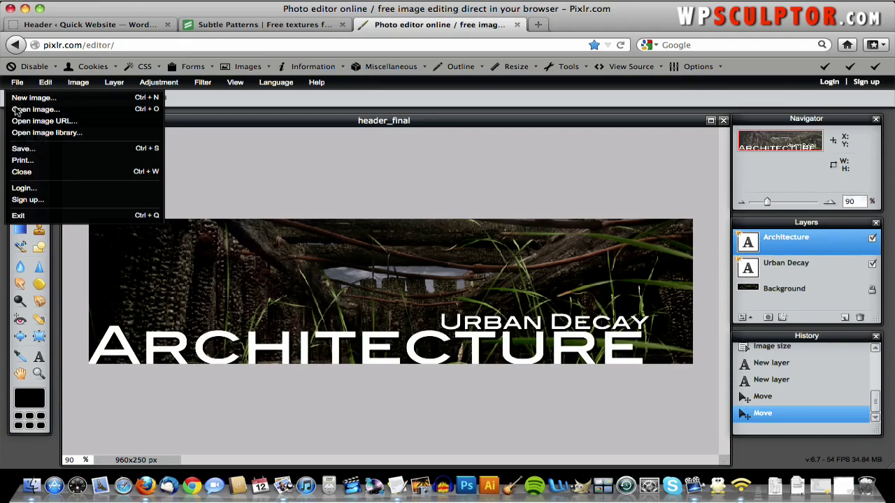
click(21, 149)
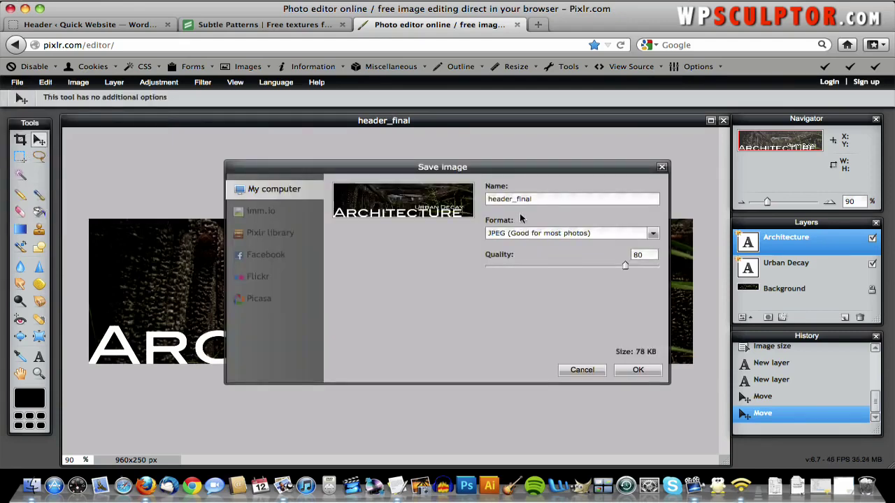
click(539, 234)
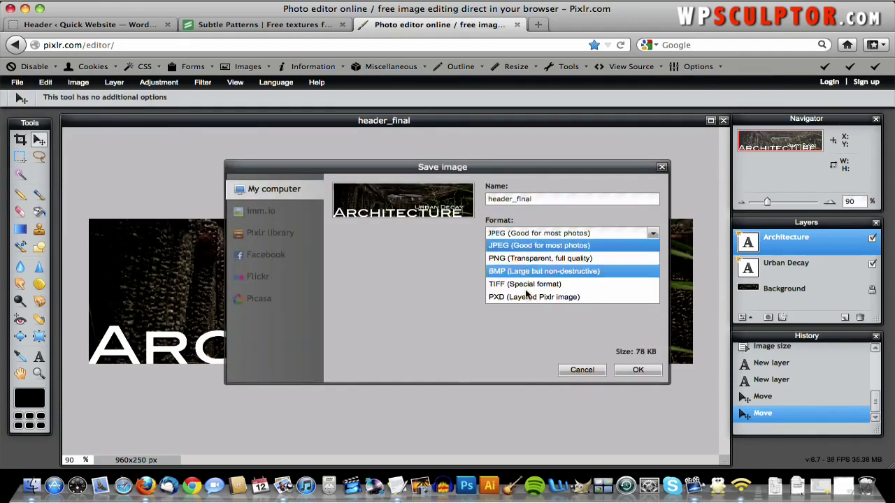
click(522, 301)
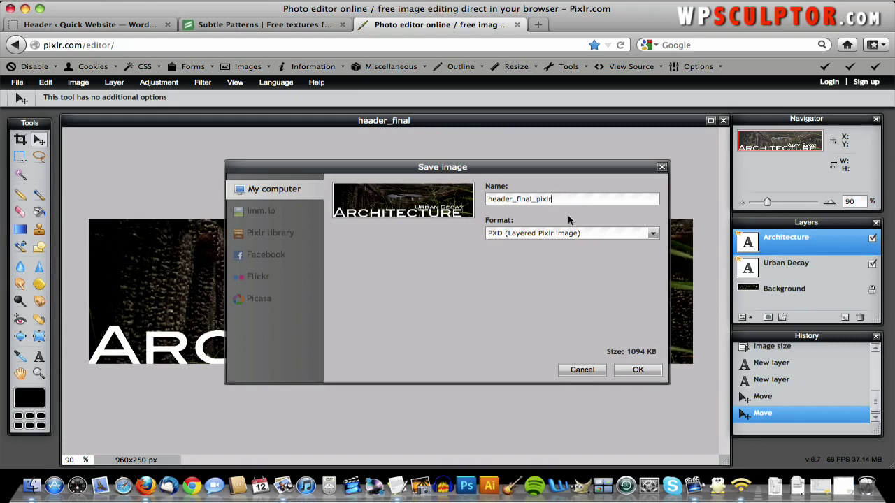
click(637, 369)
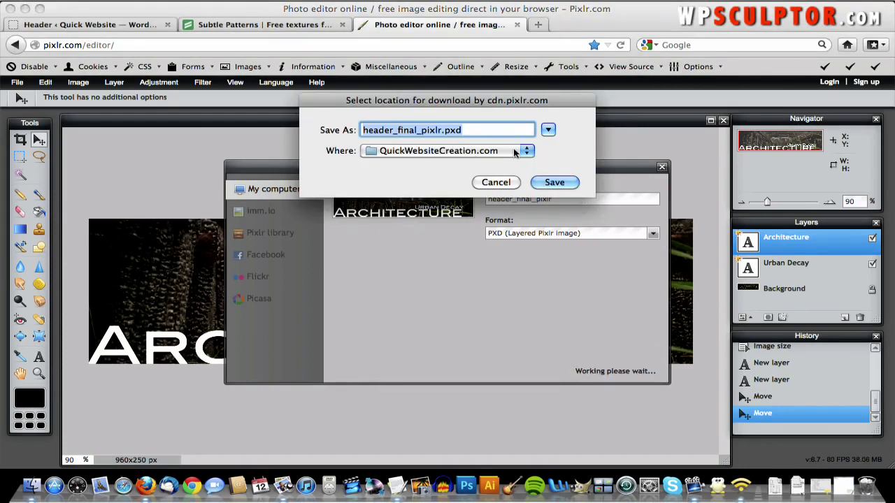
click(548, 183)
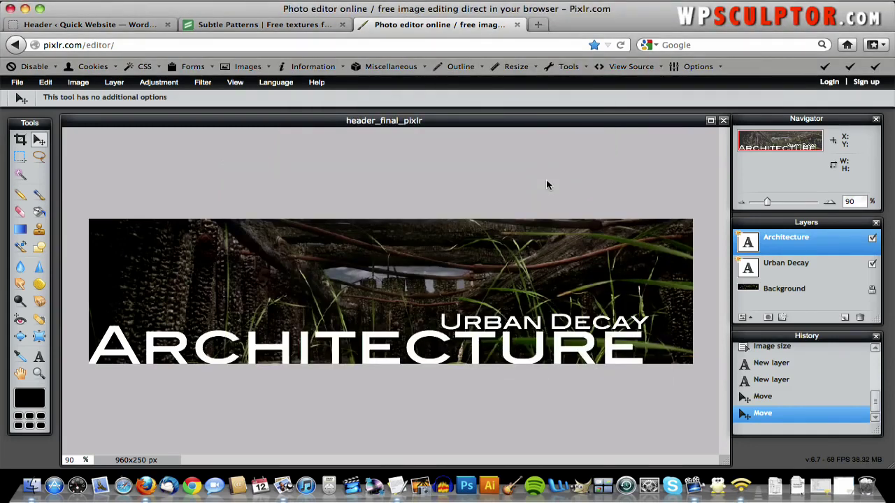
- Upload header_final.jpg from the QuickWebsiteCreation.com folder on the Custom Header page
click(87, 26)
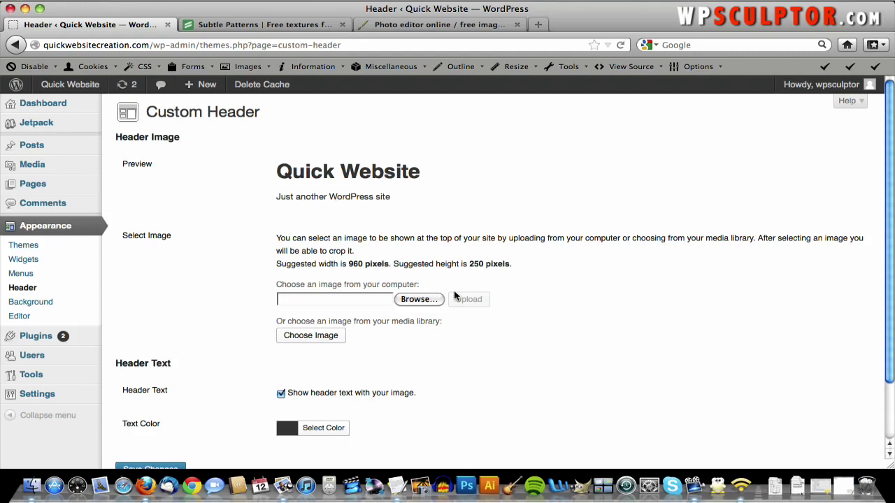
scroll(454, 297, down, 2)
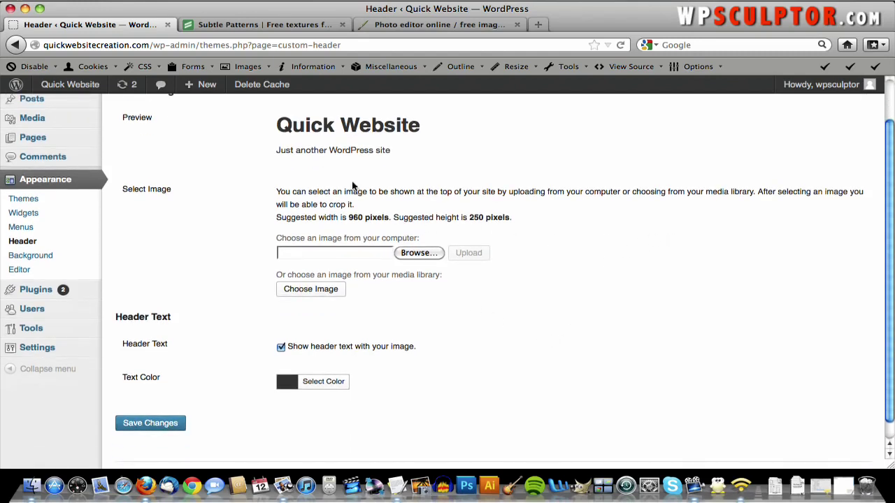
scroll(346, 186, up, 2)
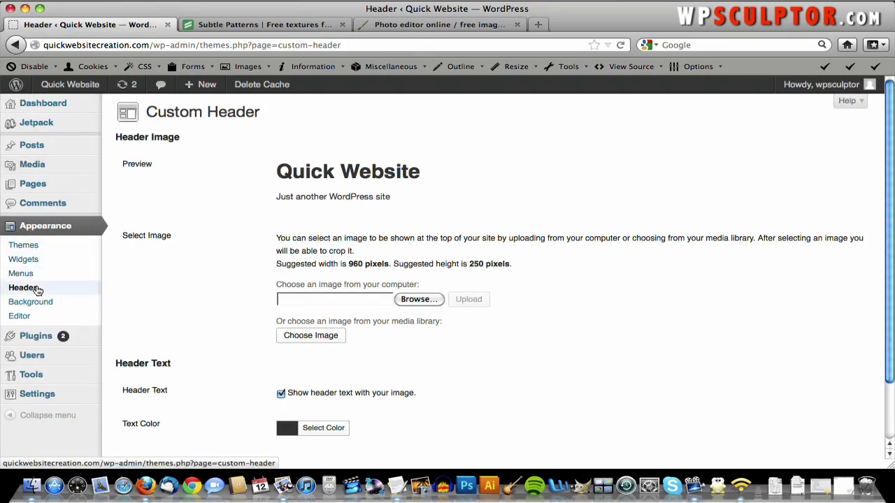
click(418, 300)
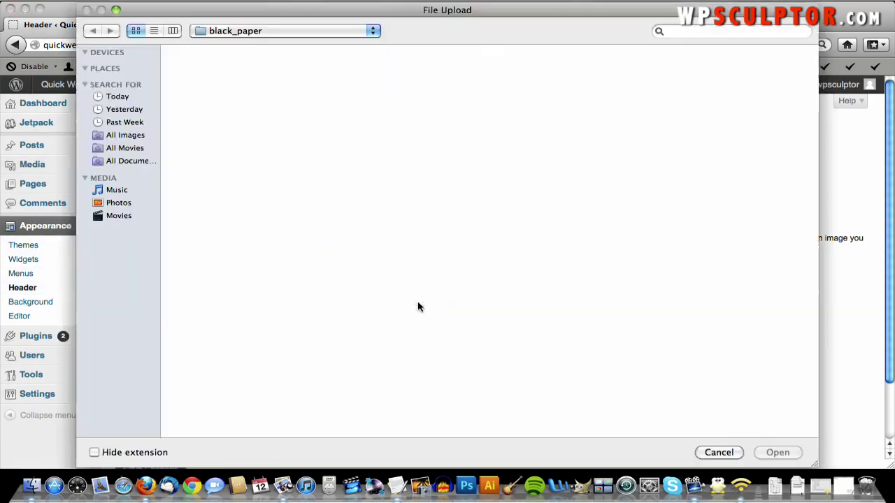
click(279, 32)
click(278, 44)
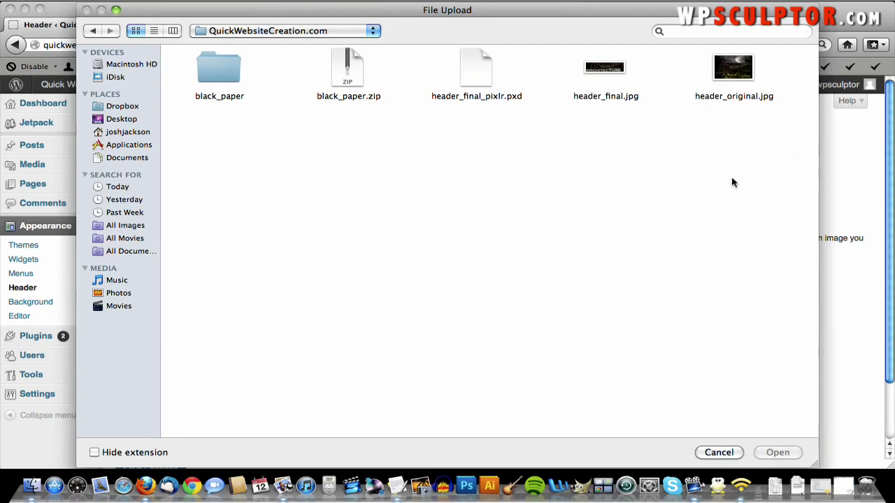
double_click(600, 69)
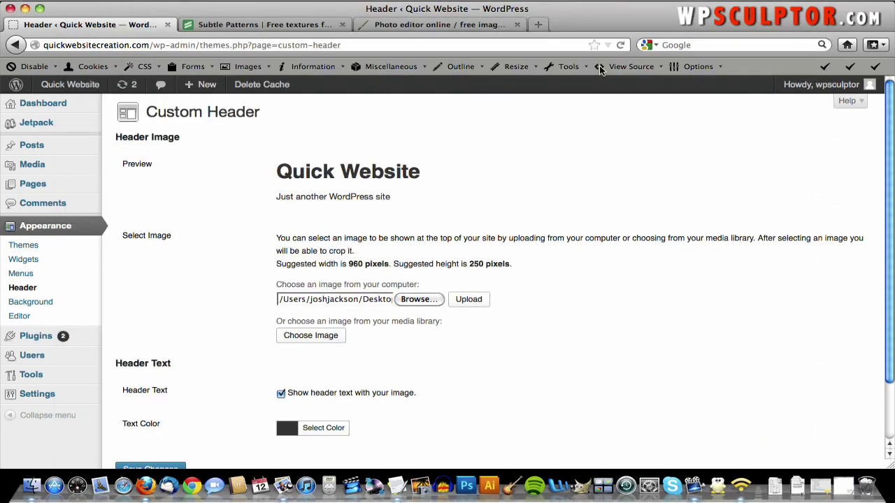
click(470, 307)
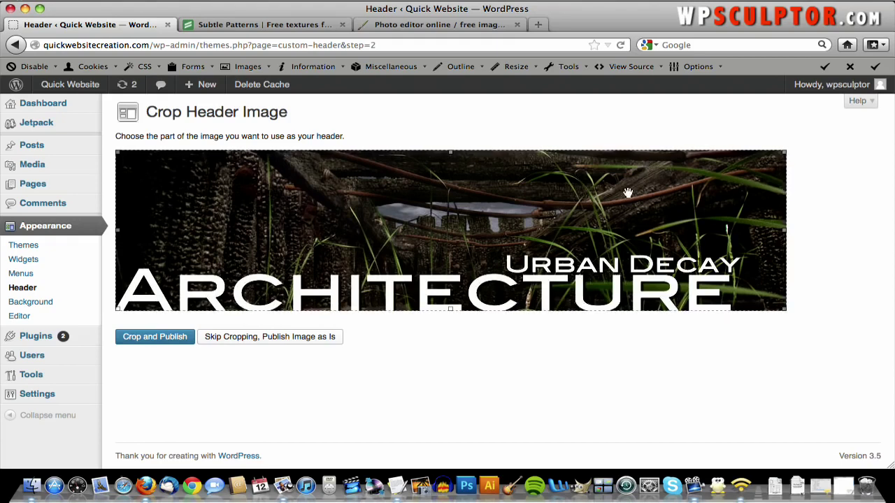
- Skip cropping and publish the Urban Decay Architecture banner as is
drag(449, 310, 399, 326)
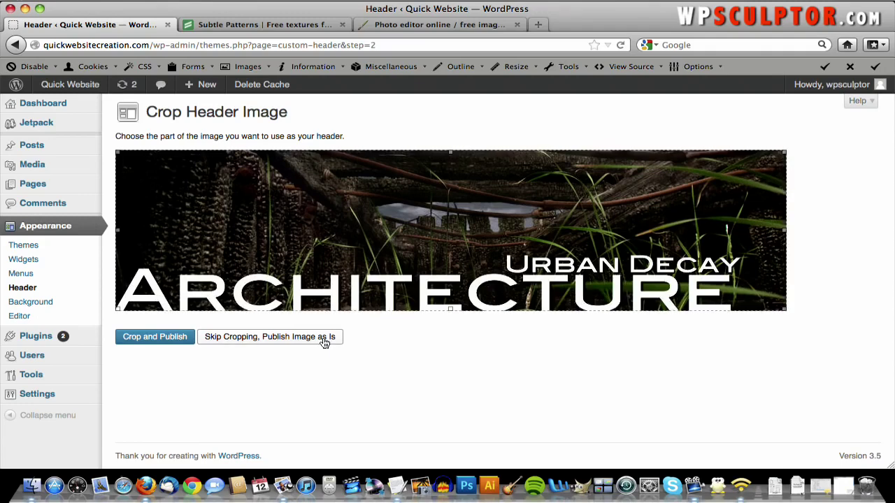
click(323, 337)
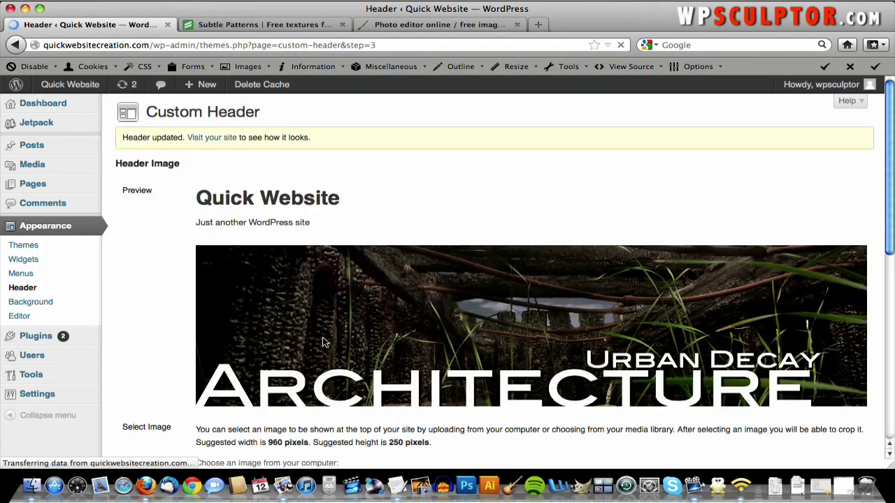
scroll(322, 342, down, 3)
scroll(322, 341, up, 3)
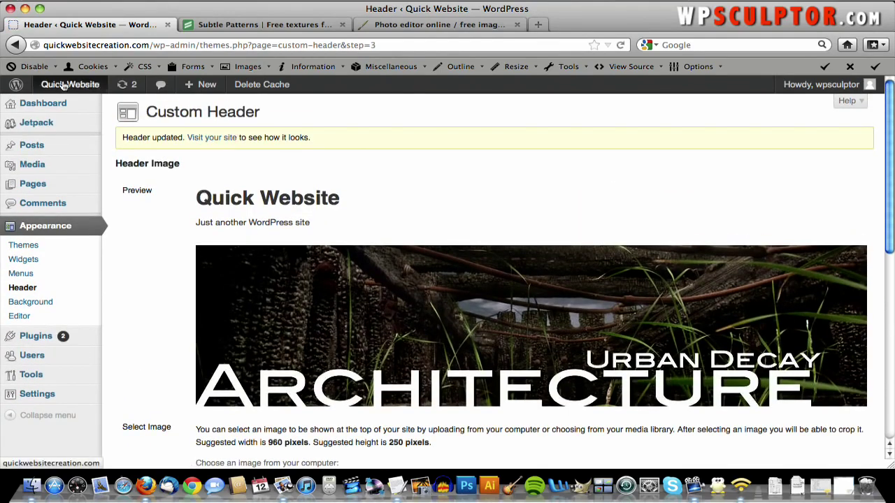
- View the Quick Website front page showing the Urban Decay Architecture banner
click(63, 85)
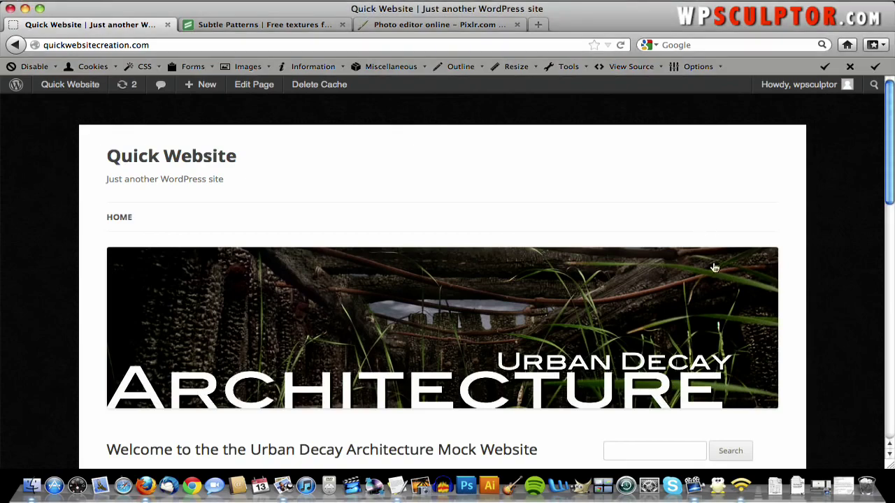
scroll(479, 348, down, 3)
scroll(480, 348, up, 3)
click(480, 349)
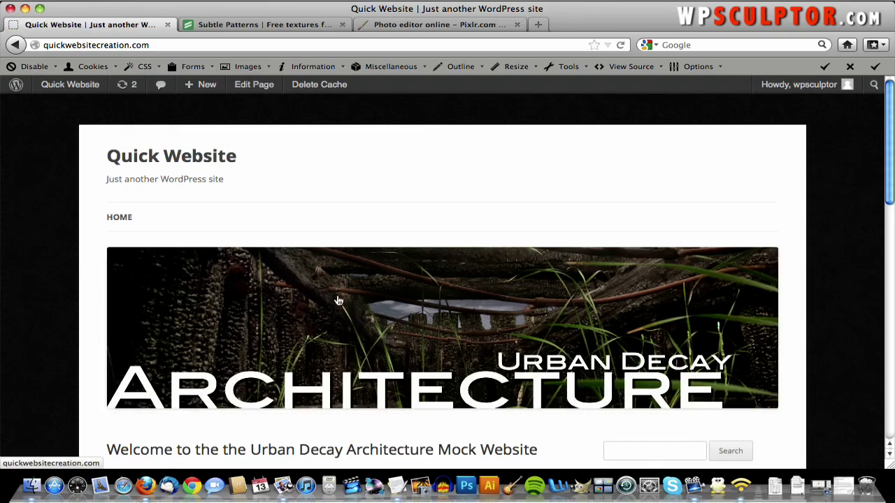
click(173, 161)
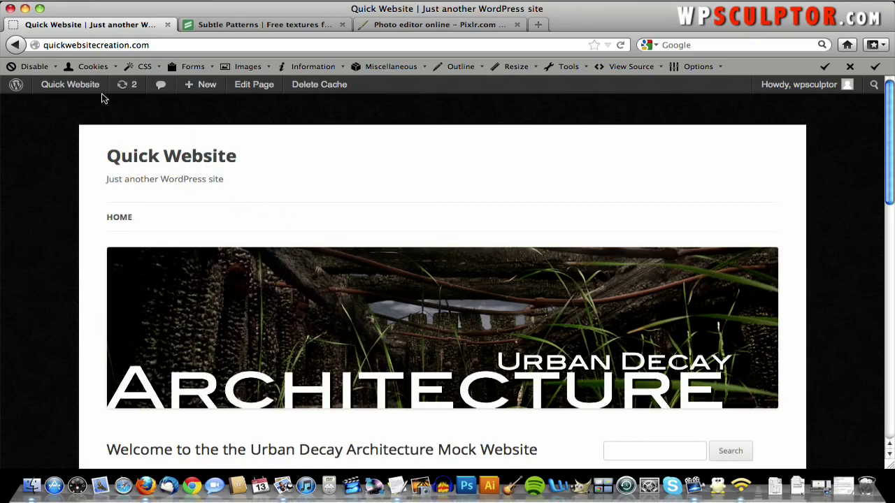
- Uncheck Show header text in Appearance > Header, save, and check the front page
mouse_move(90, 88)
click(88, 108)
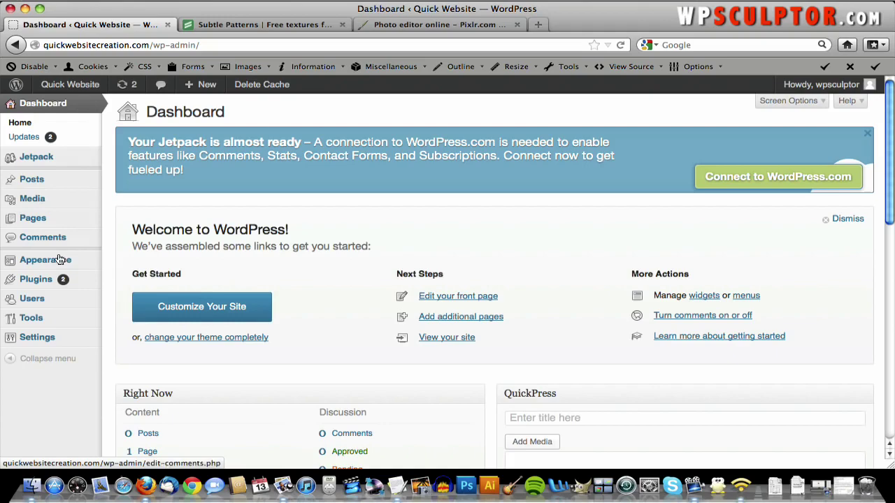
mouse_move(60, 260)
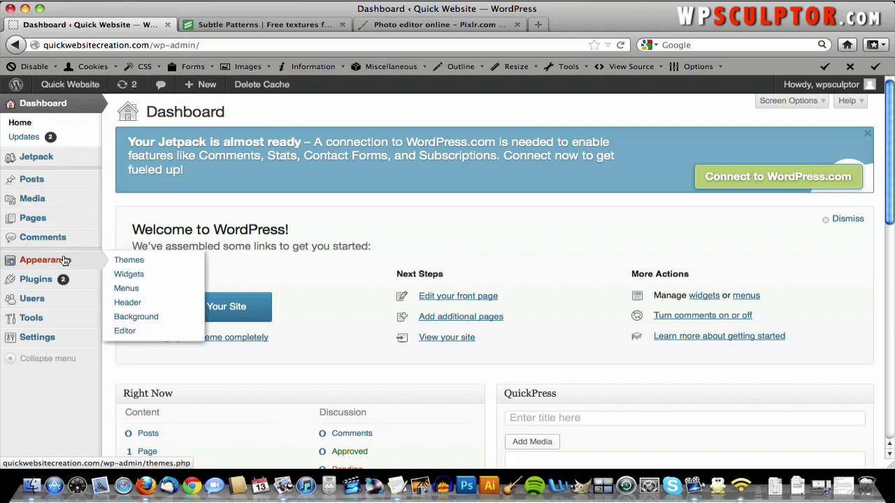
click(147, 303)
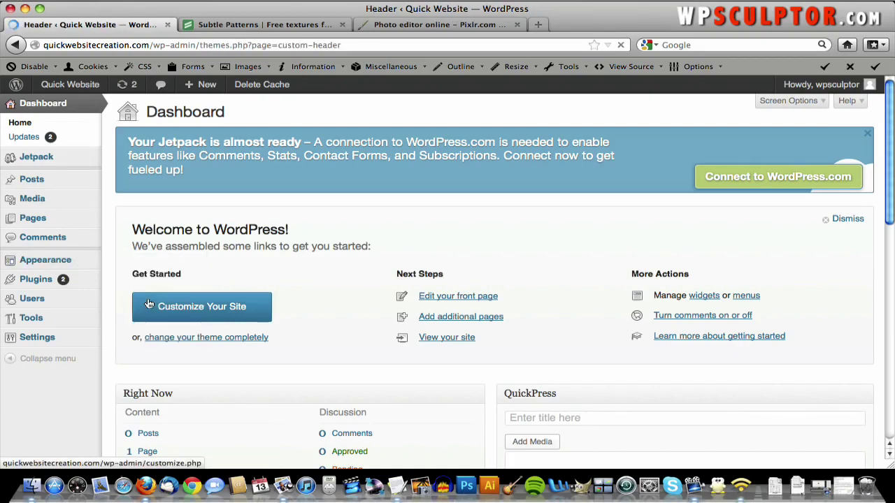
scroll(374, 244, down, 3)
scroll(374, 248, down, 3)
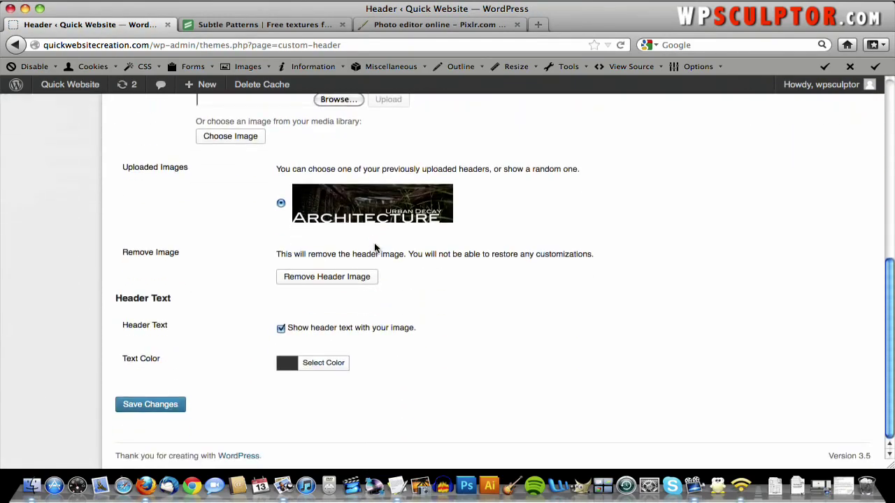
click(280, 329)
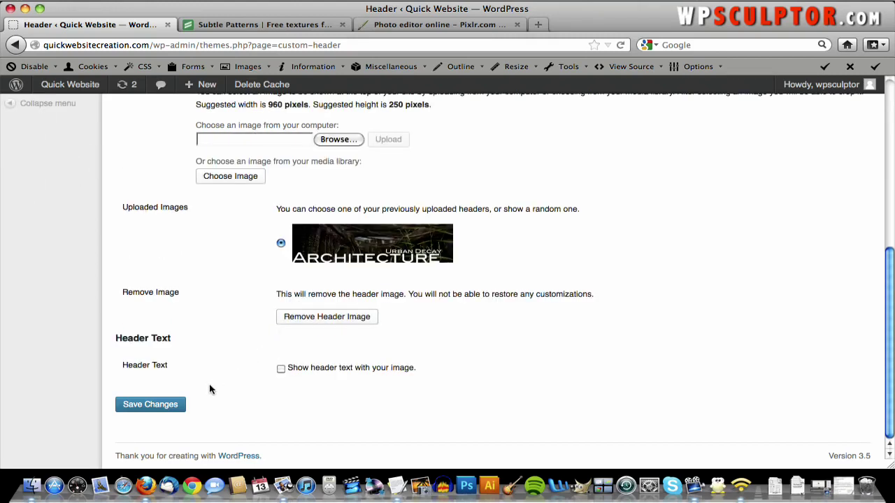
click(142, 412)
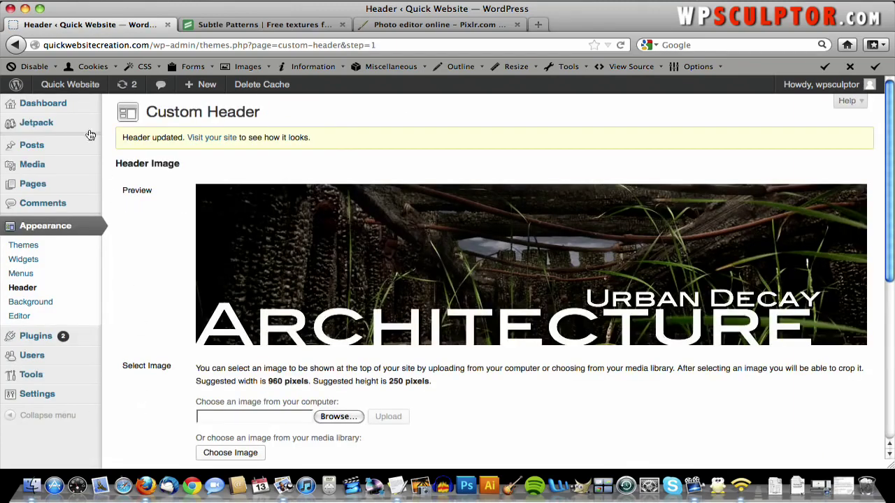
click(63, 84)
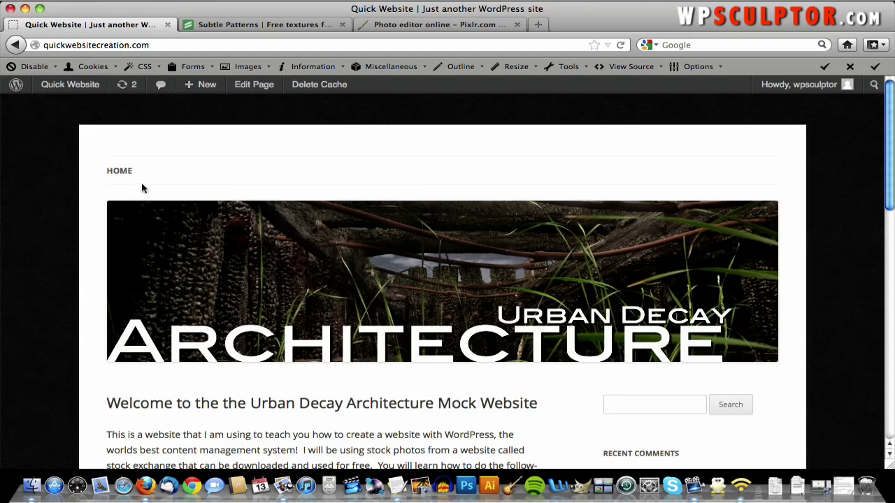
click(263, 268)
- Close the Subtle Patterns and Pixlr tabs and load sxc.hu in a new tab
click(341, 26)
click(341, 26)
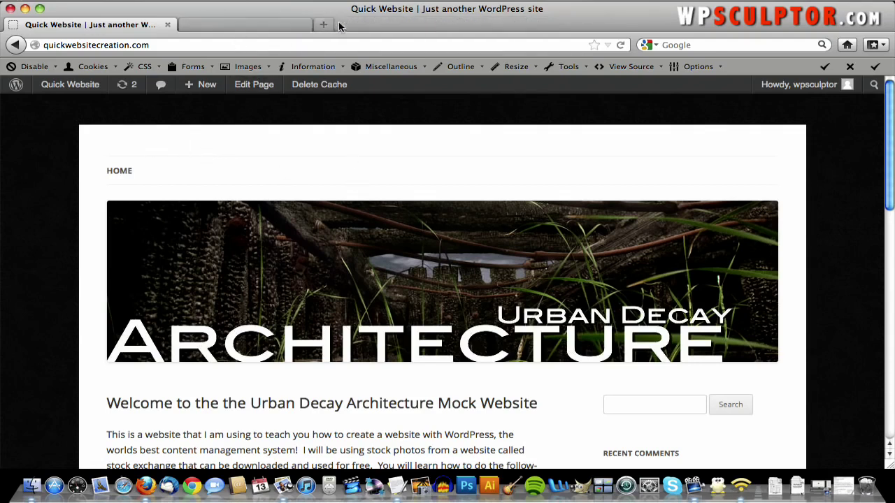
click(87, 0)
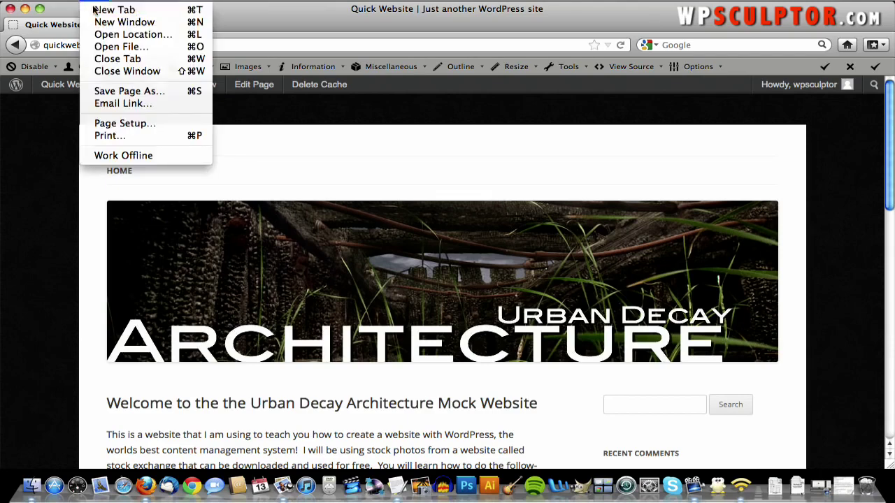
click(96, 10)
text(sxc.hu/)
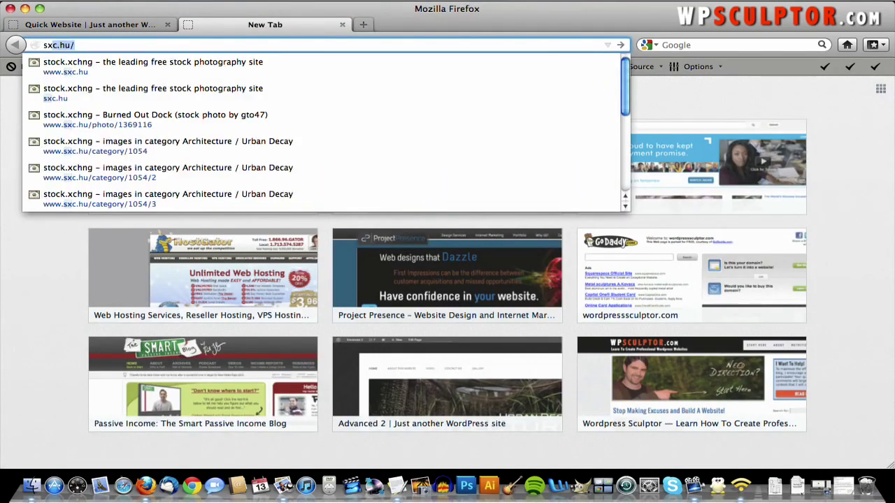
key(Return)
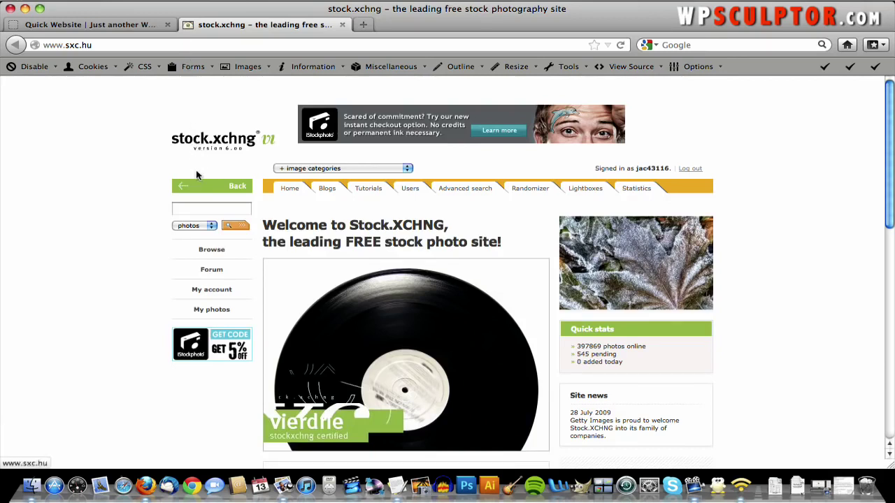
- Search stock.xchng for 'beginner' and open the beginner photo at full size
click(194, 206)
text(beginner)
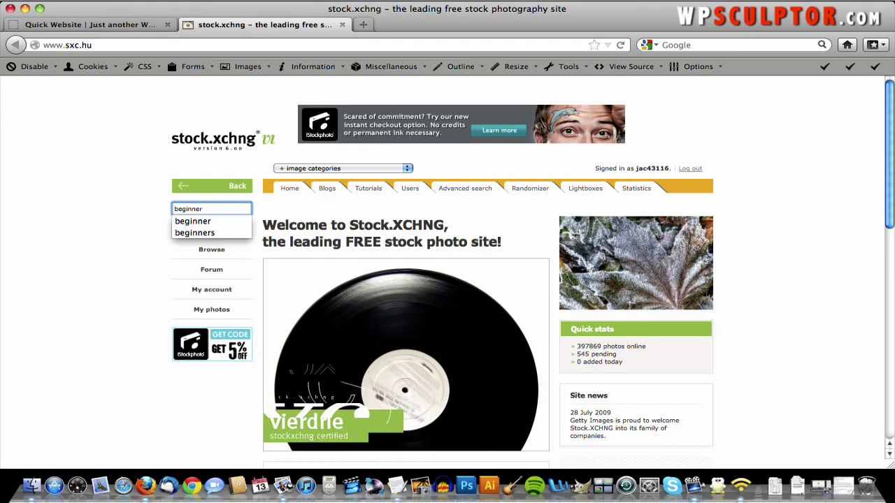
key(Return)
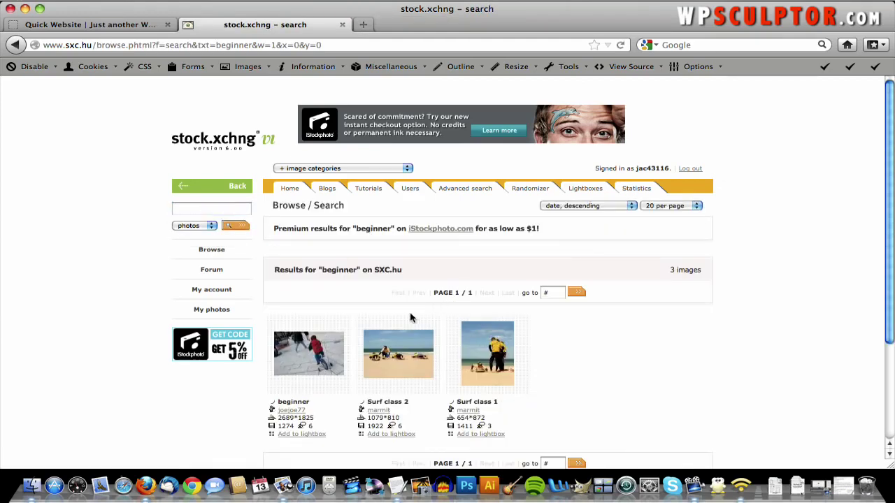
click(316, 357)
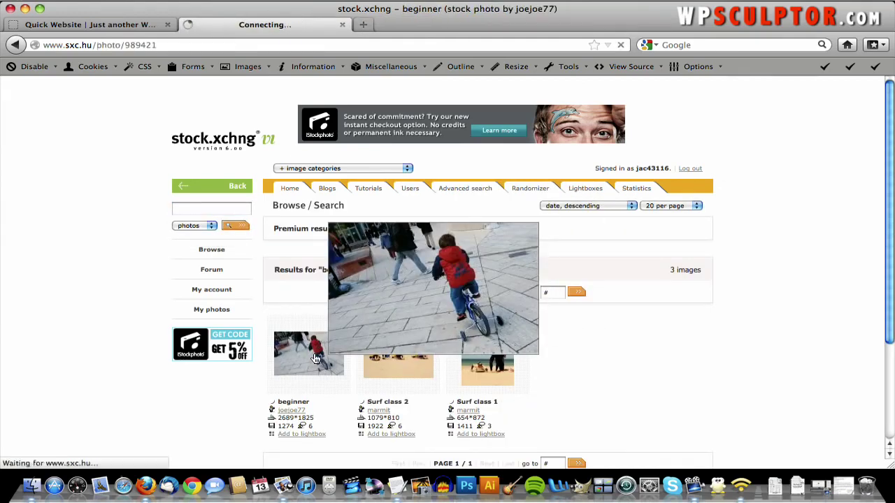
scroll(314, 360, down, 5)
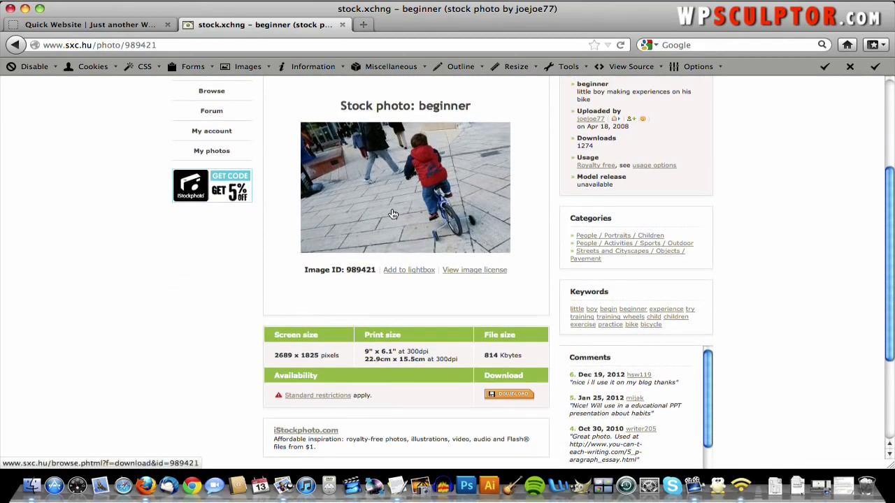
click(390, 210)
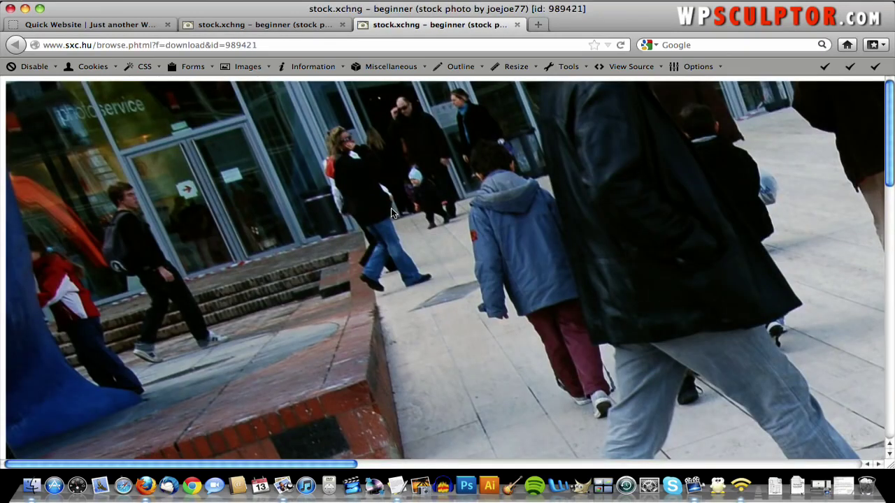
- Save the full-size photo as Beginner_original.jpg in the QuickWebsiteCreation.com folder
right_click(390, 211)
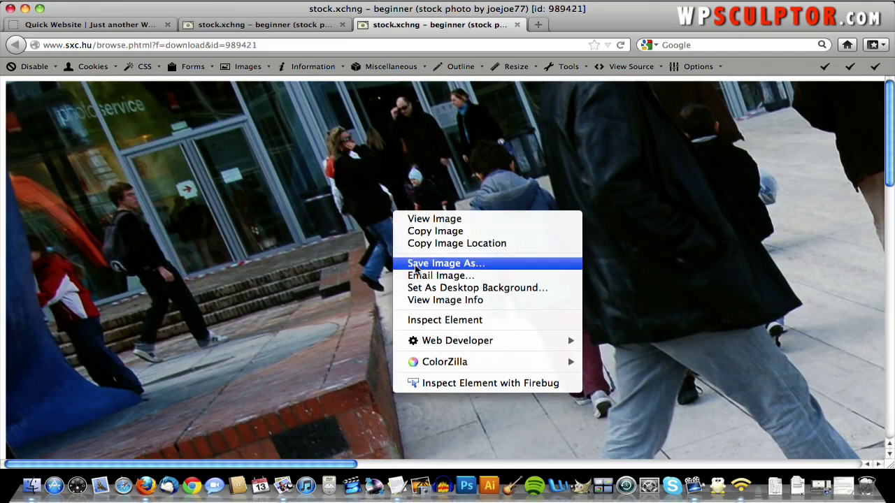
click(417, 269)
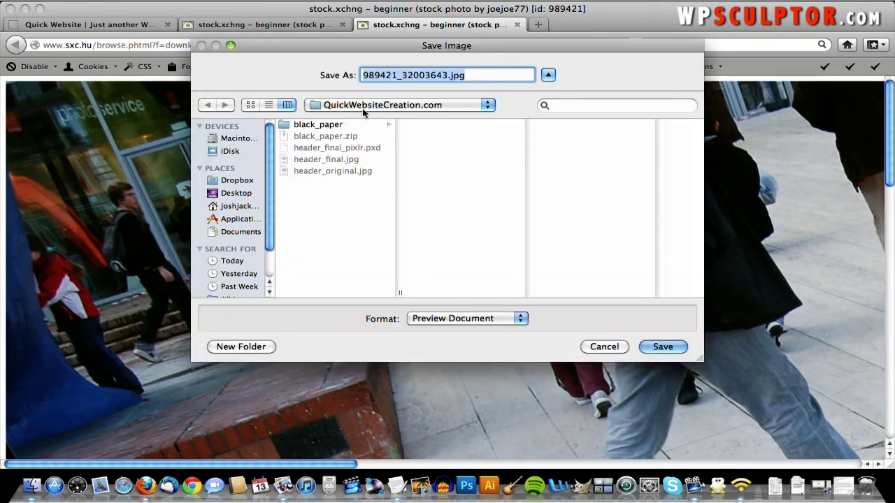
click(448, 75)
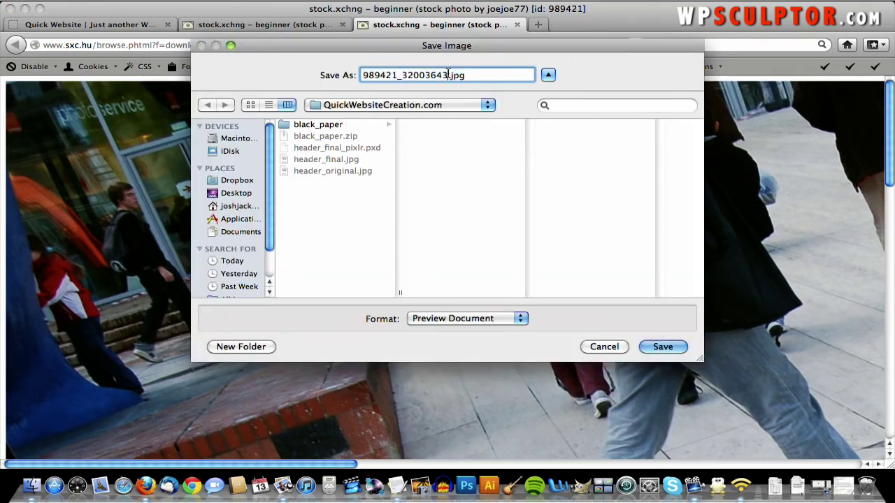
drag(448, 75, 314, 74)
text(B)
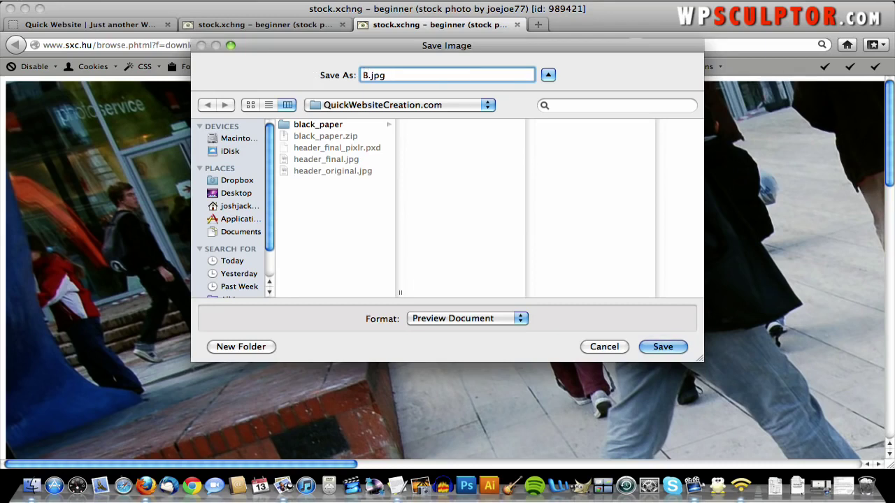
text(eginner_orignal)
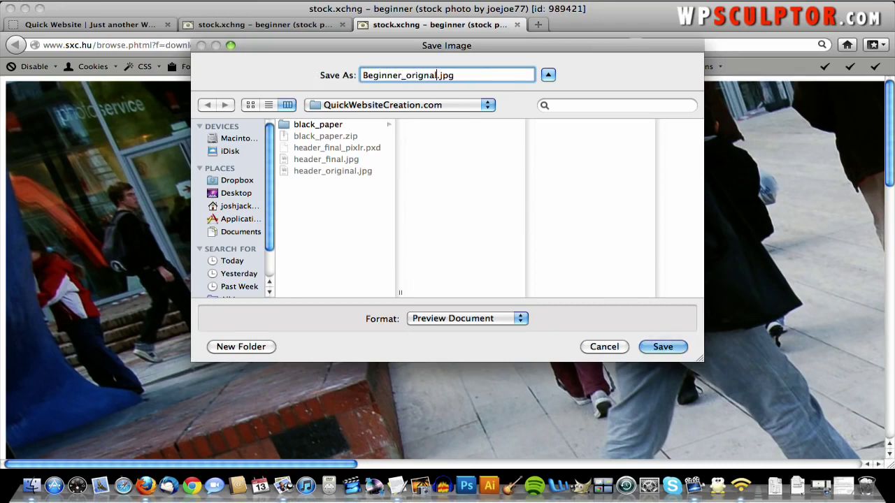
key(BackSpace)
key(BackSpace)
key(BackSpace)
text(inal)
click(662, 347)
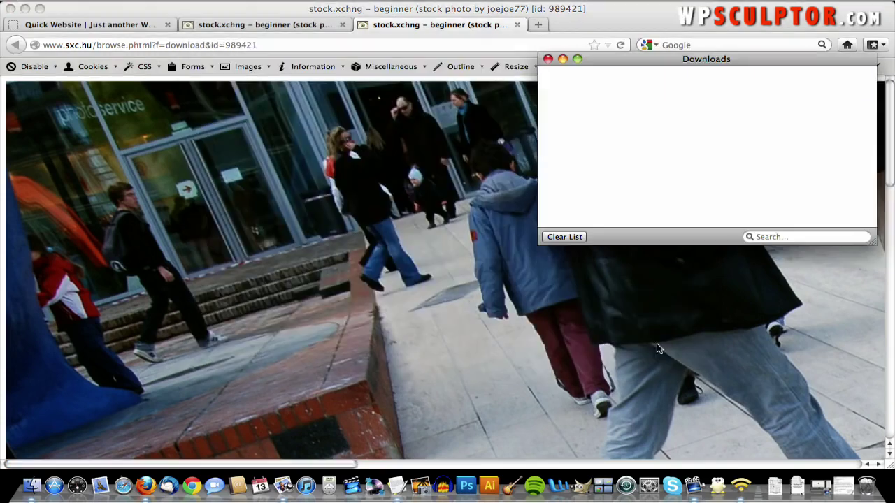
click(472, 214)
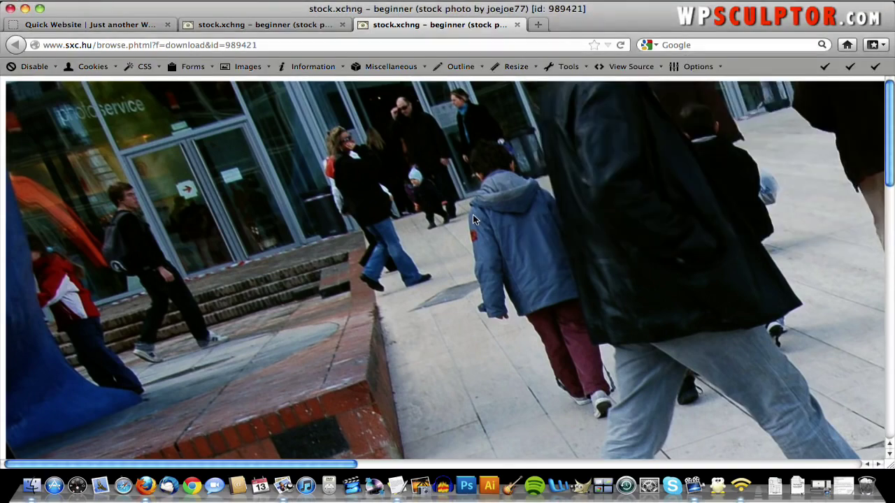
- Confirm Beginner_original.jpg is in the QuickWebsiteCreation.com folder, then bring back the full-size stock.xchng photo
mouse_move(1, 501)
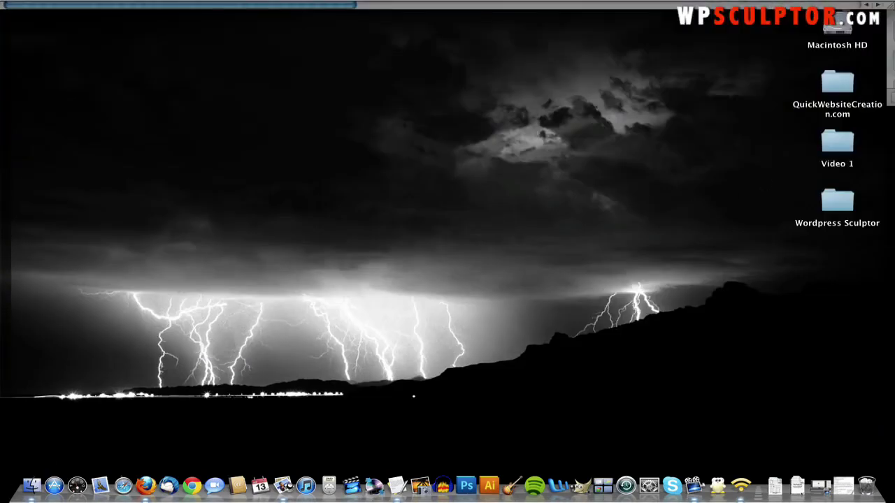
double_click(842, 87)
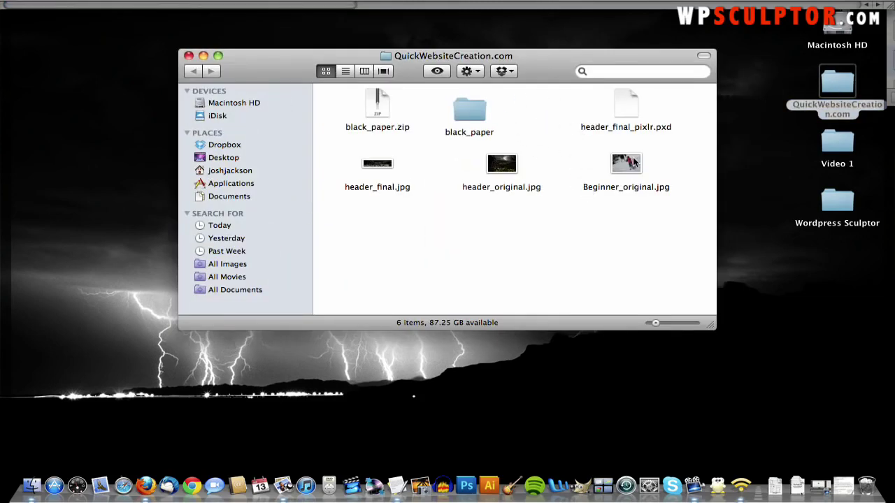
key(F9)
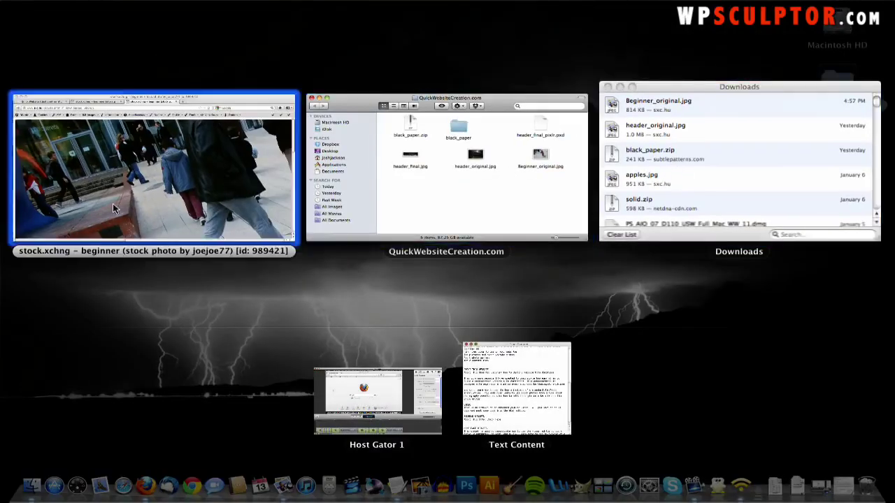
click(112, 204)
scroll(278, 211, down, 15)
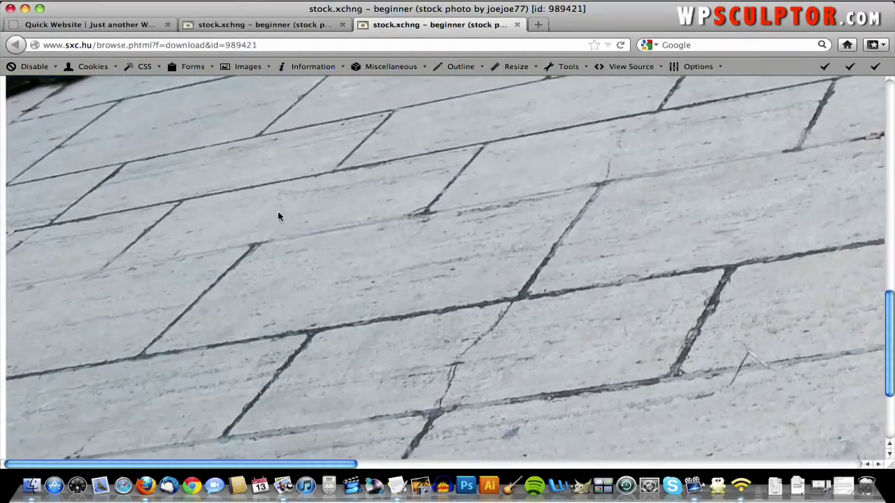
scroll(277, 211, up, 10)
scroll(277, 211, right, 10)
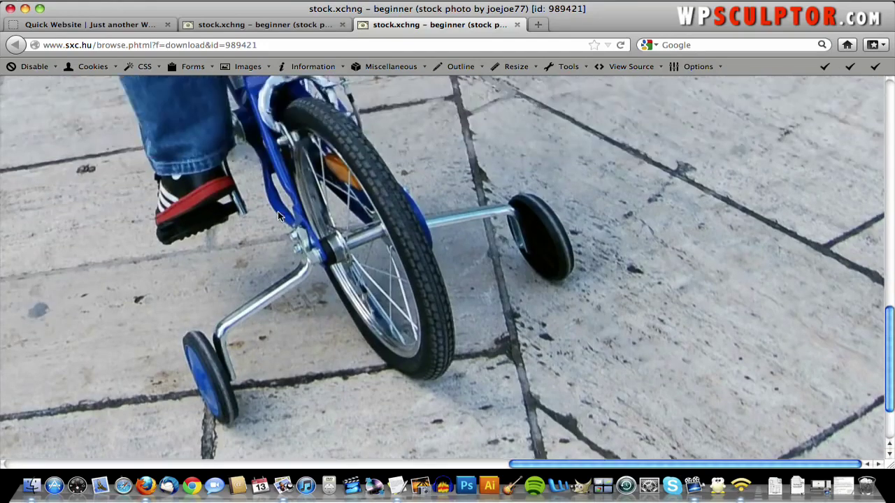
scroll(278, 212, up, 5)
scroll(277, 211, left, 15)
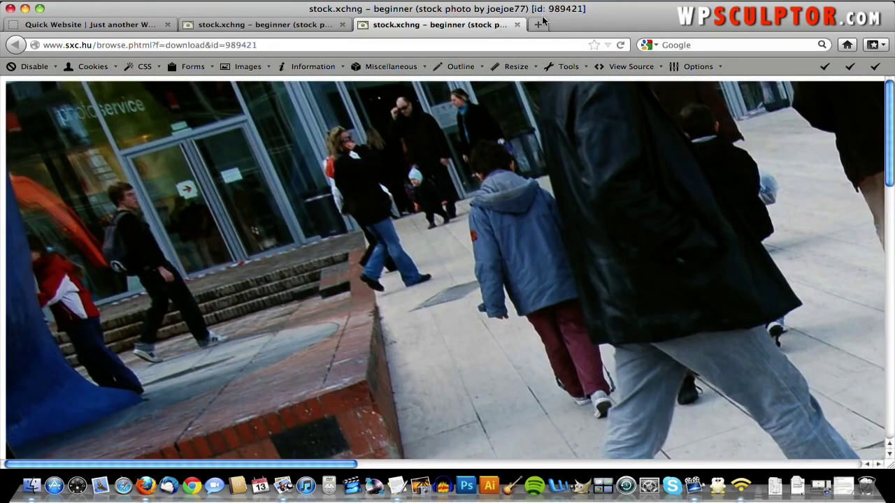
- Load pixlr.com and go to the Pixlr Editor
click(498, 44)
text(pixlr.com/)
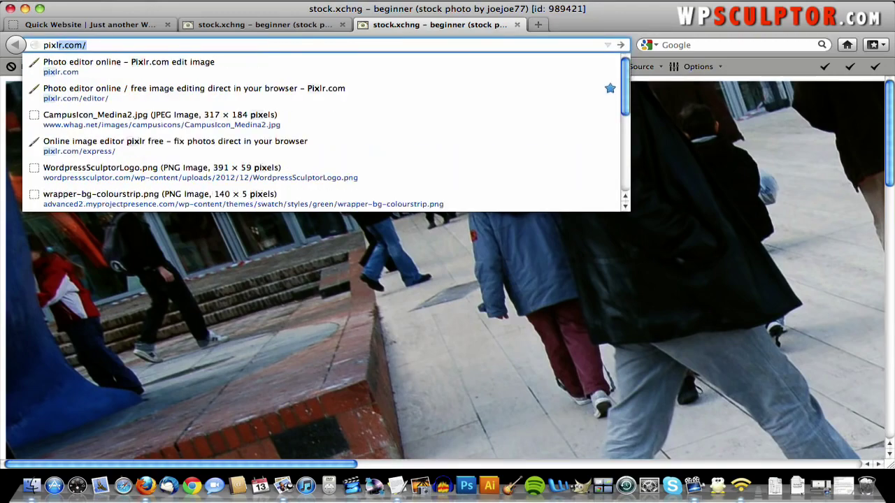
key(Return)
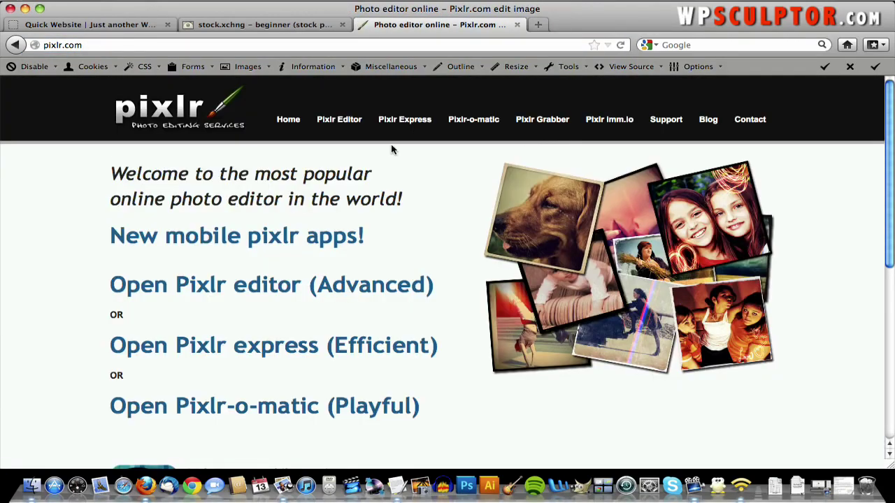
click(344, 125)
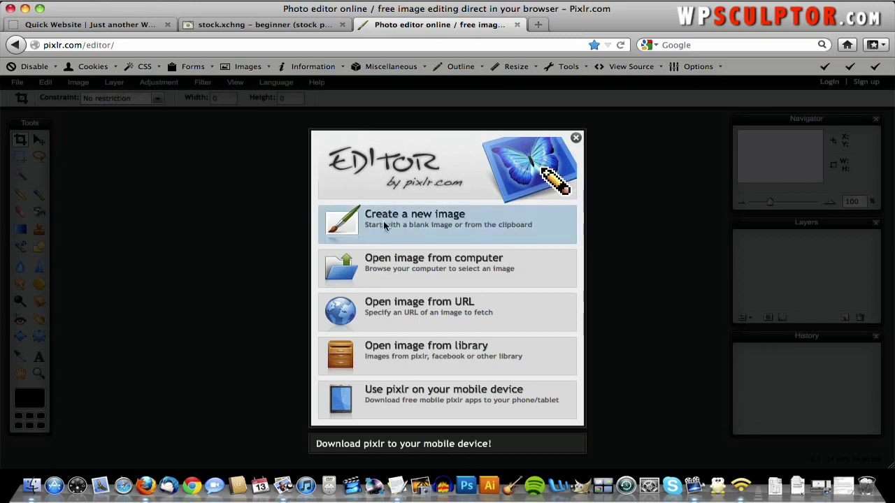
- Open Beginner_original.jpg in Pixlr Editor, resize it to 300 × 204 px, and view it at 100% zoom
click(391, 260)
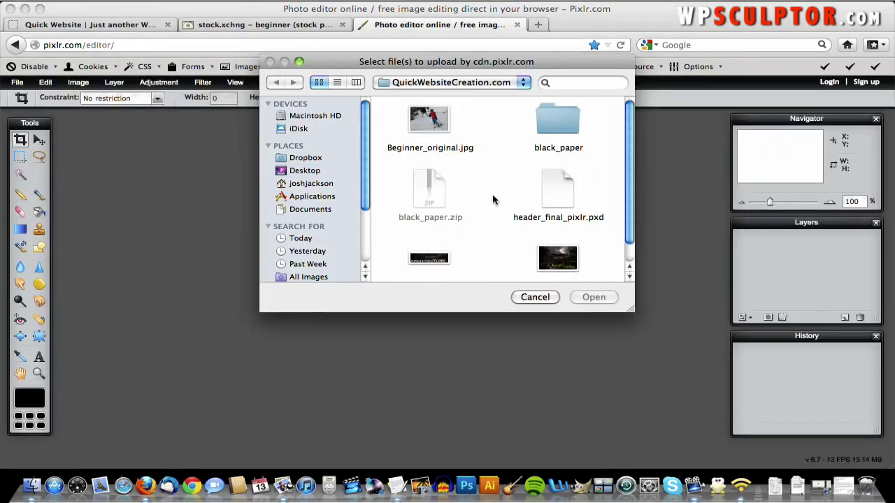
double_click(430, 124)
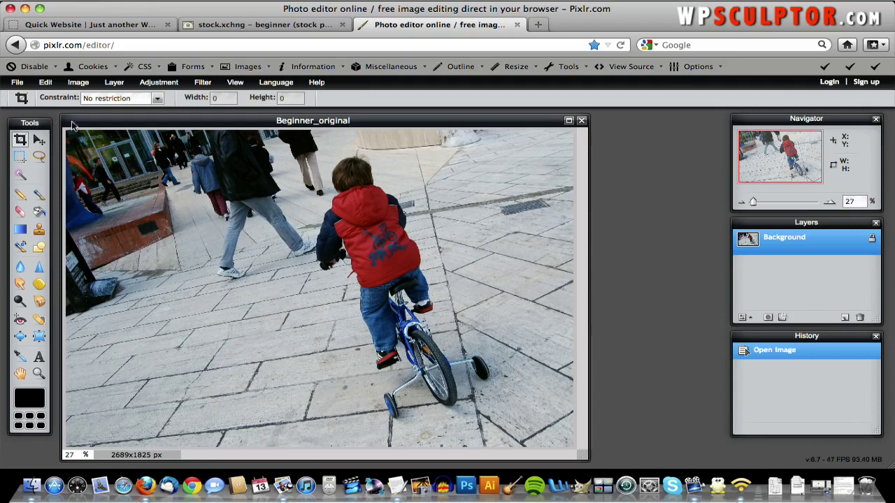
click(86, 85)
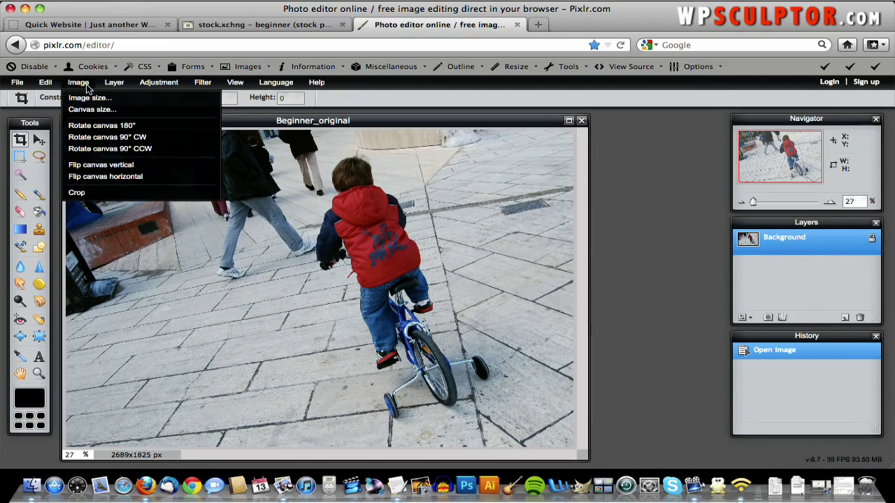
click(86, 98)
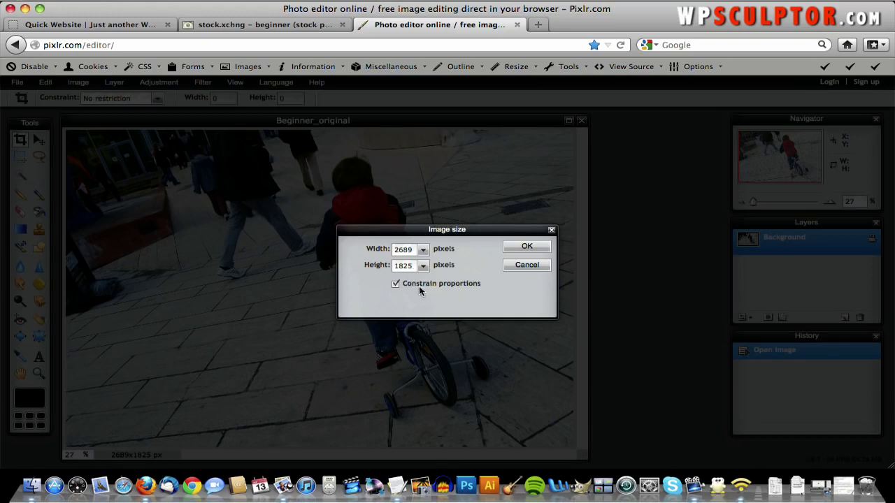
double_click(399, 251)
text(300)
click(526, 247)
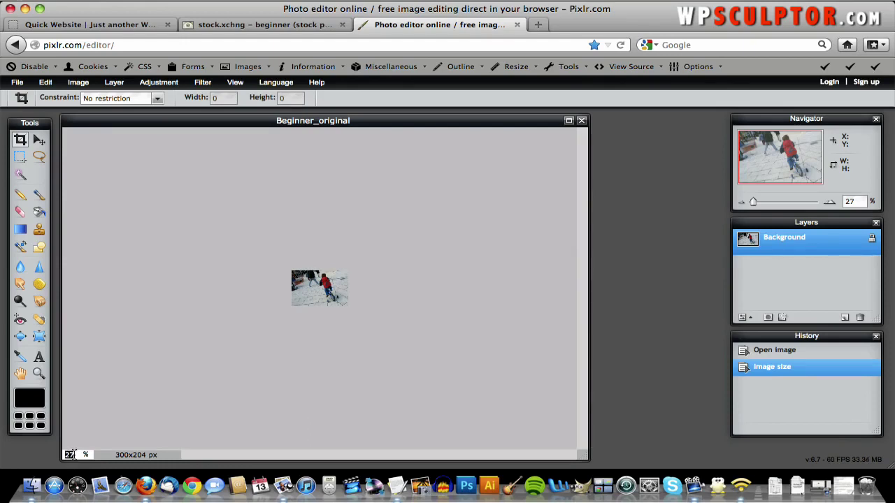
double_click(69, 454)
text(100)
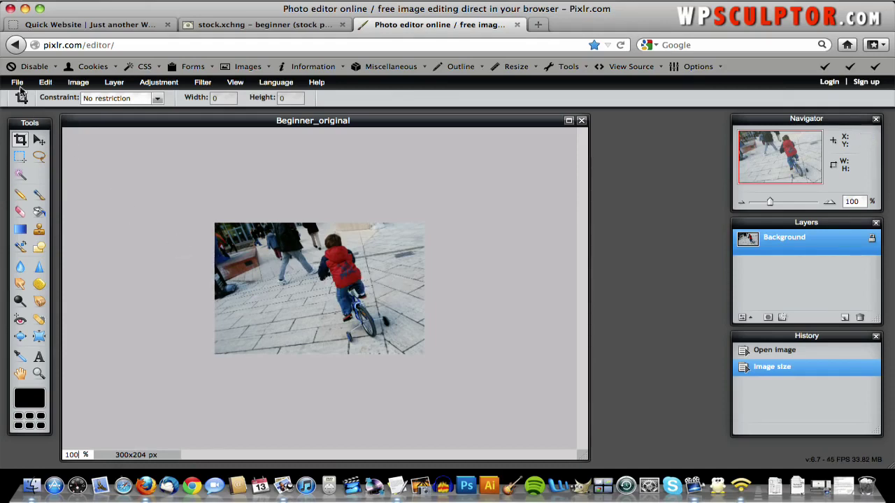
- Save the image as Beginner_edited.jpg at quality 70 in QuickWebsiteCreation.com, then return to WordPress
click(18, 82)
click(33, 149)
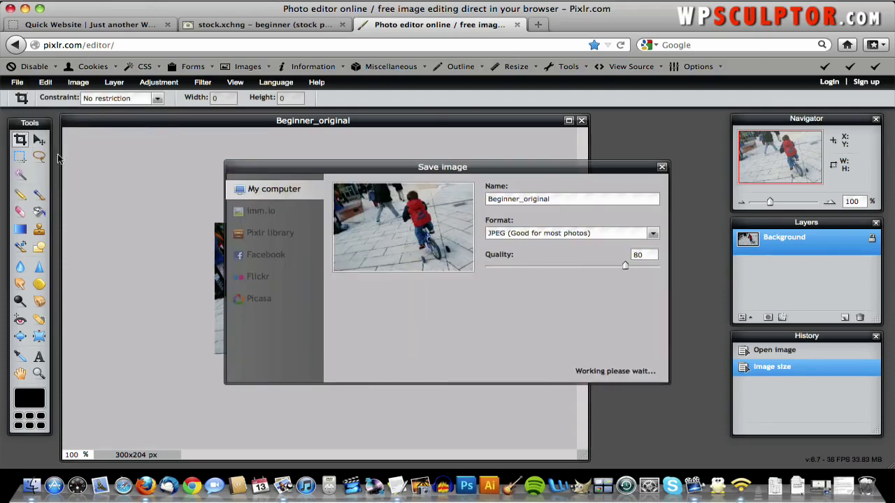
double_click(542, 199)
click(566, 200)
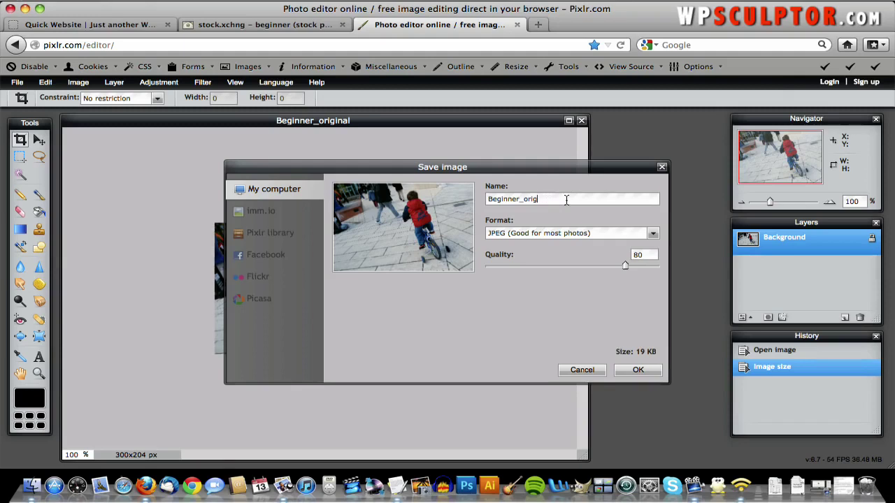
key(BackSpace)
key(BackSpace)
key(BackSpace)
double_click(641, 256)
text(70)
click(627, 372)
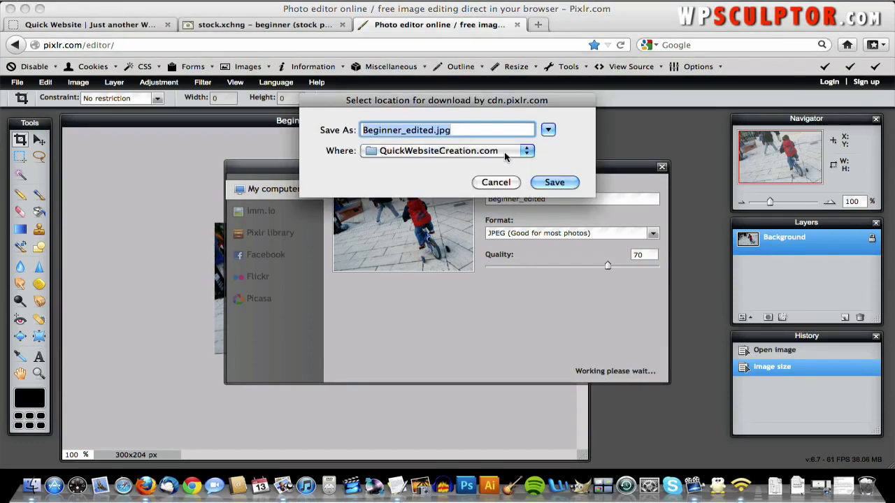
click(552, 181)
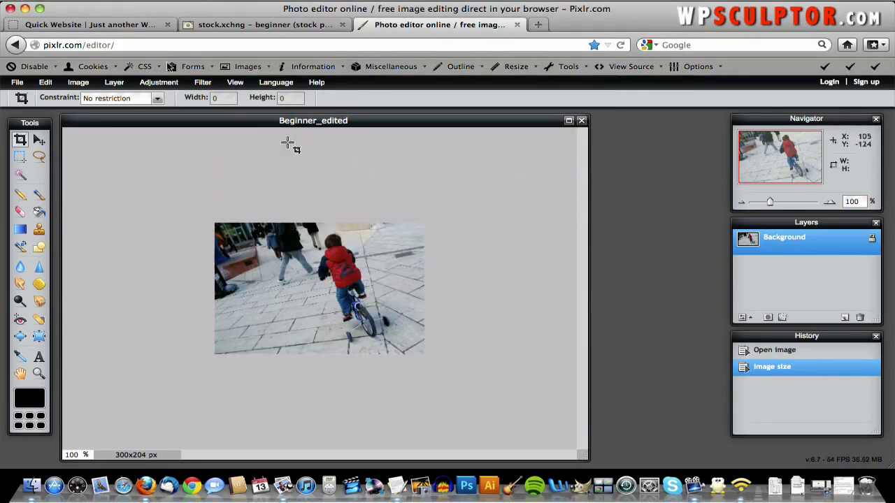
click(128, 28)
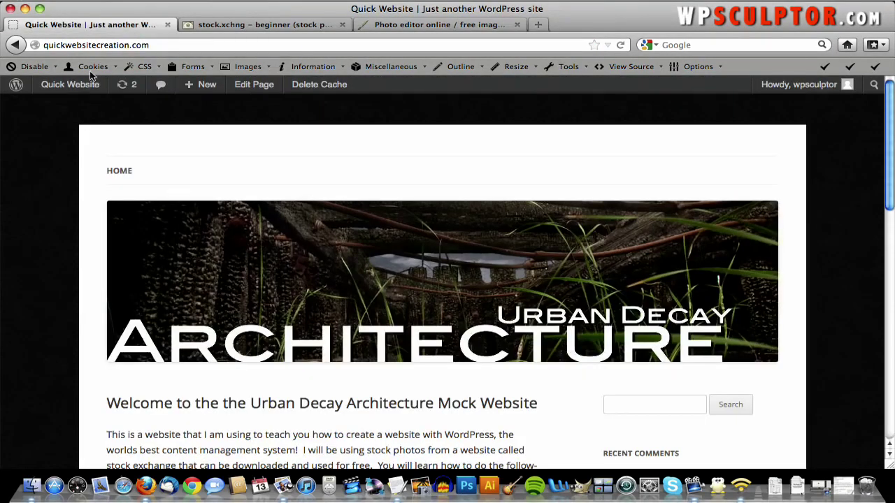
- From the Dashboard, start a new page via Pages > Add New
mouse_move(85, 84)
click(77, 110)
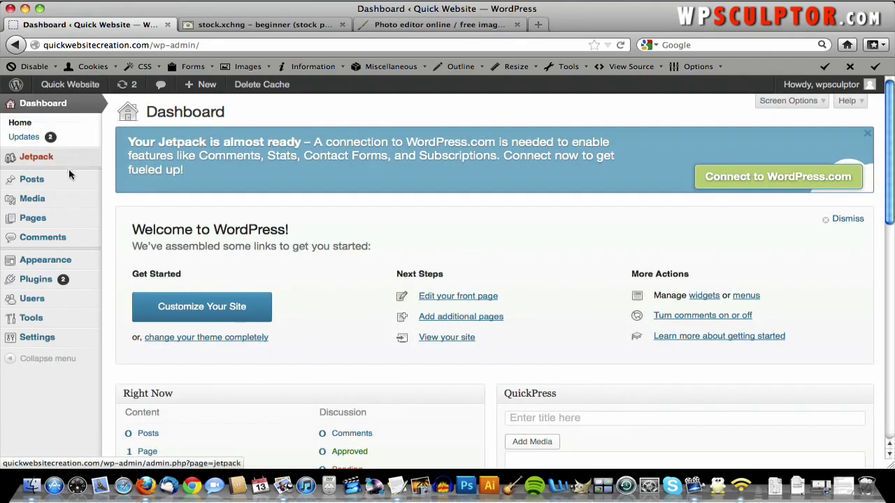
mouse_move(69, 223)
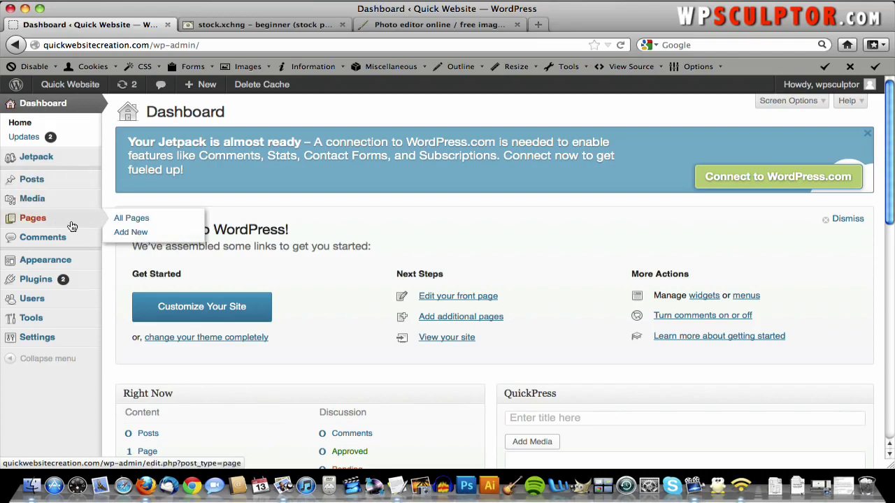
click(144, 234)
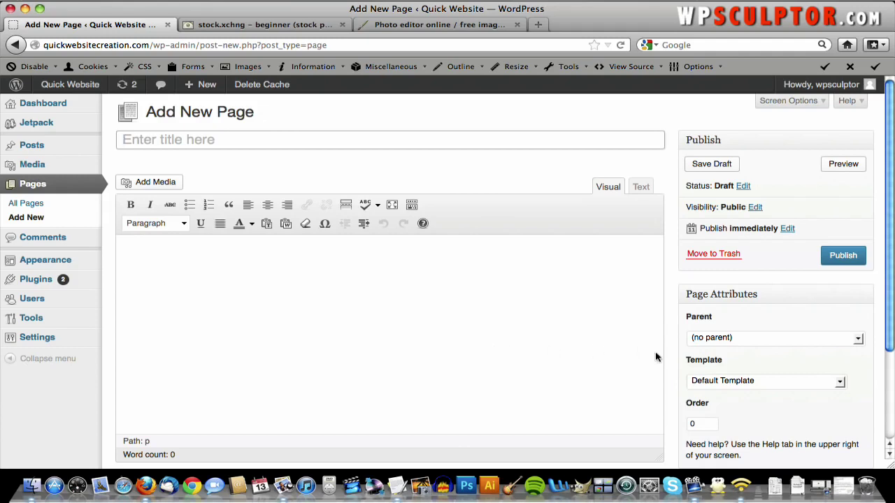
- Paste the title 'About This Website: Learning How to Build a Website With WordPress' from the text document
click(843, 488)
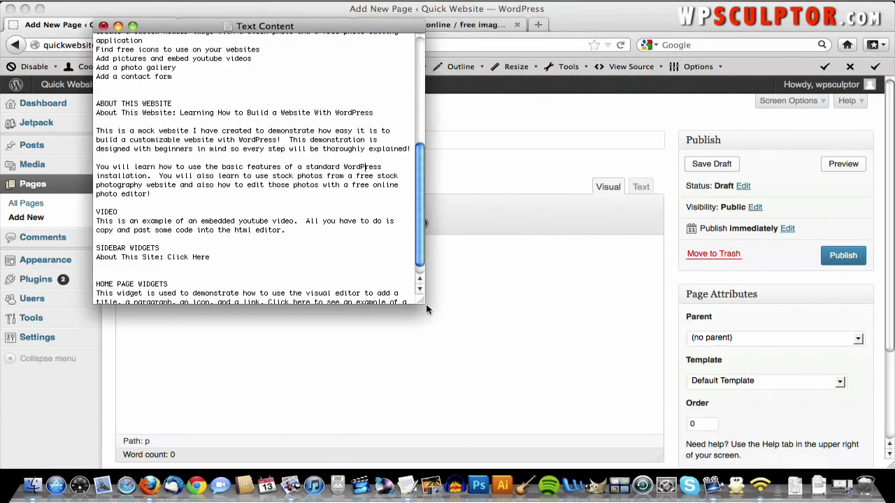
triple_click(130, 113)
key(super+c)
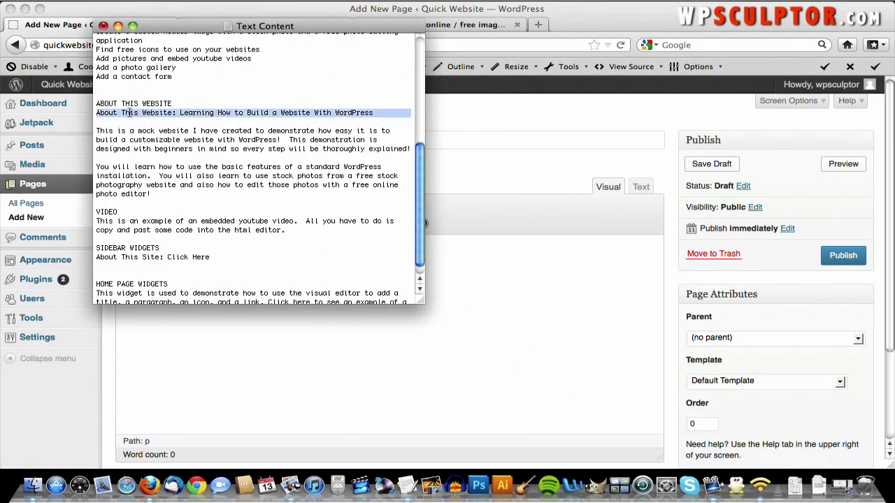
click(511, 309)
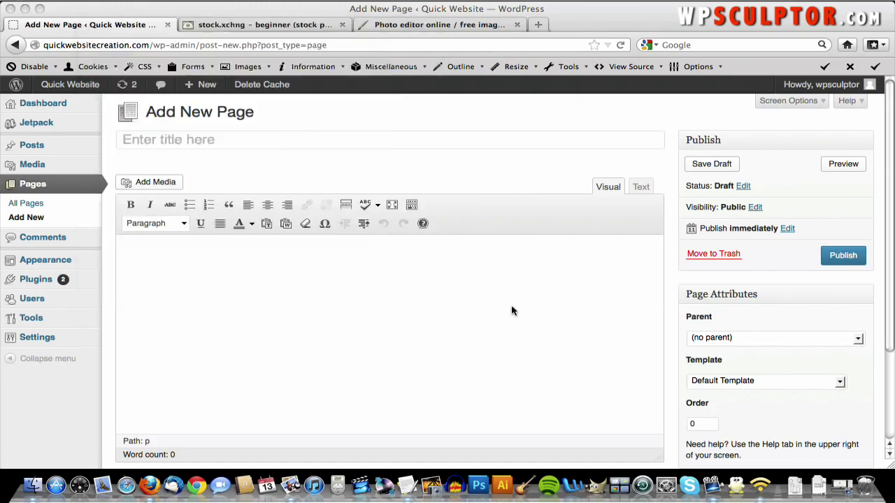
right_click(209, 143)
click(235, 194)
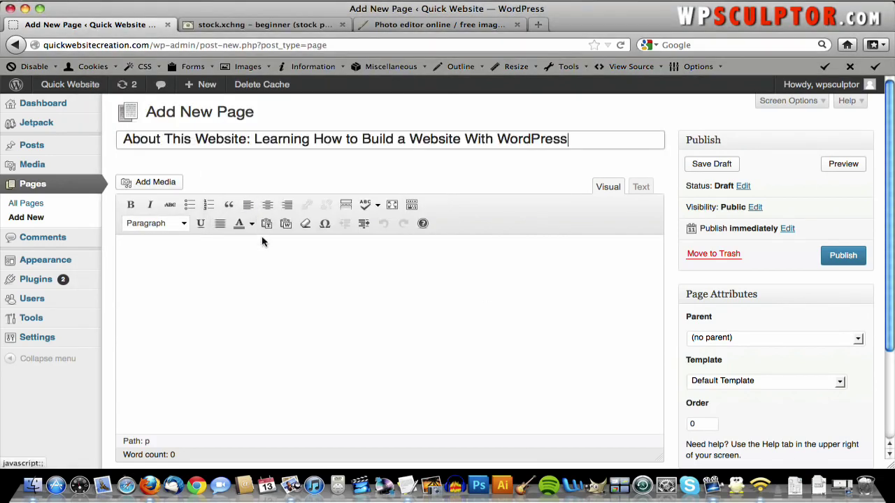
click(262, 252)
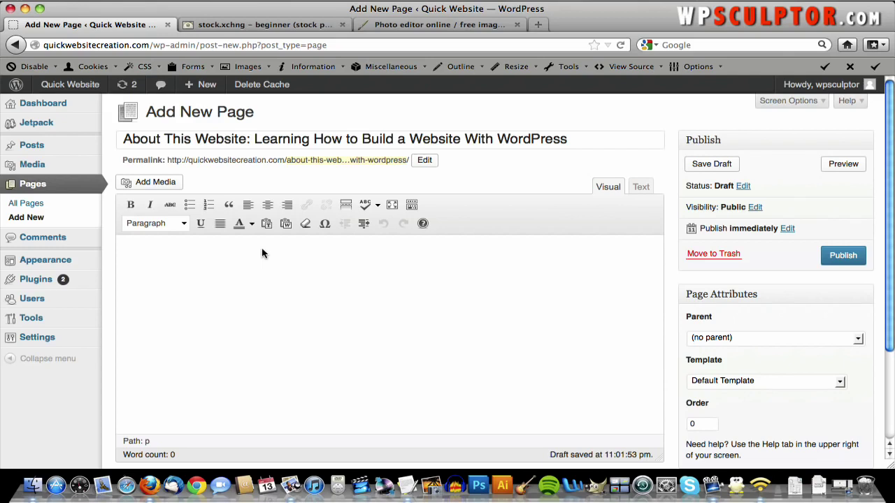
- Upload Beginner_edited.jpg to the media library through Add Media
click(144, 183)
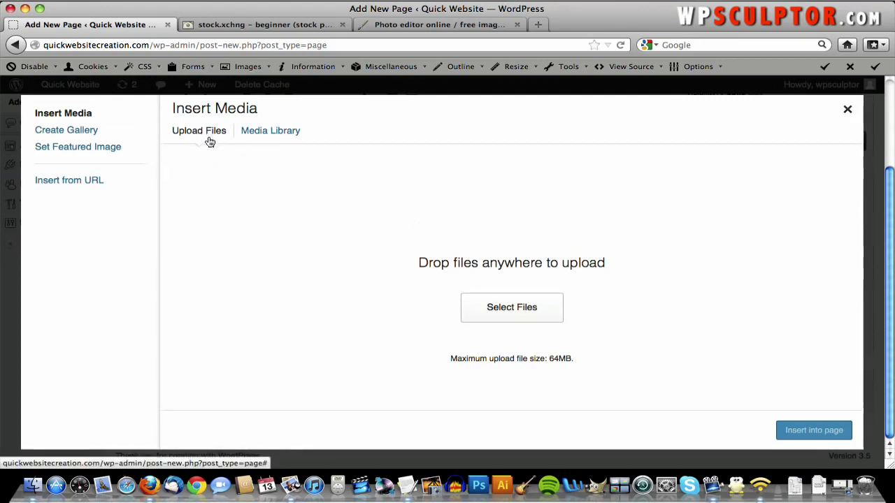
click(526, 311)
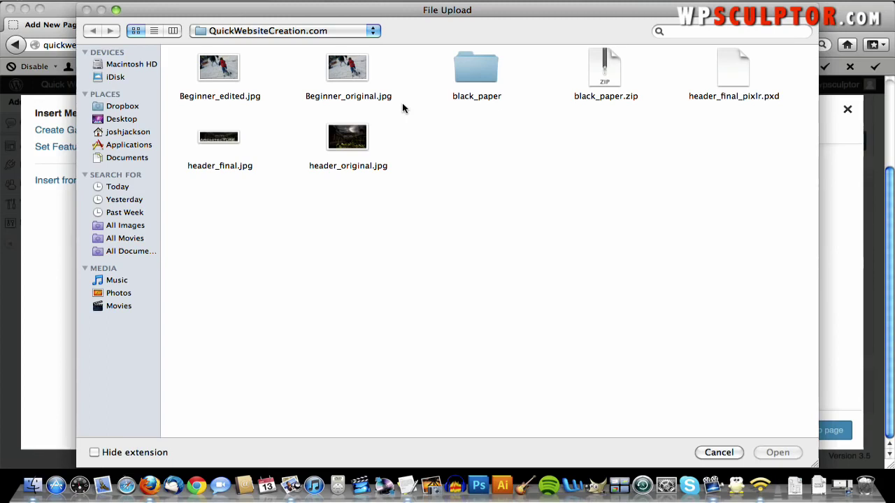
double_click(218, 70)
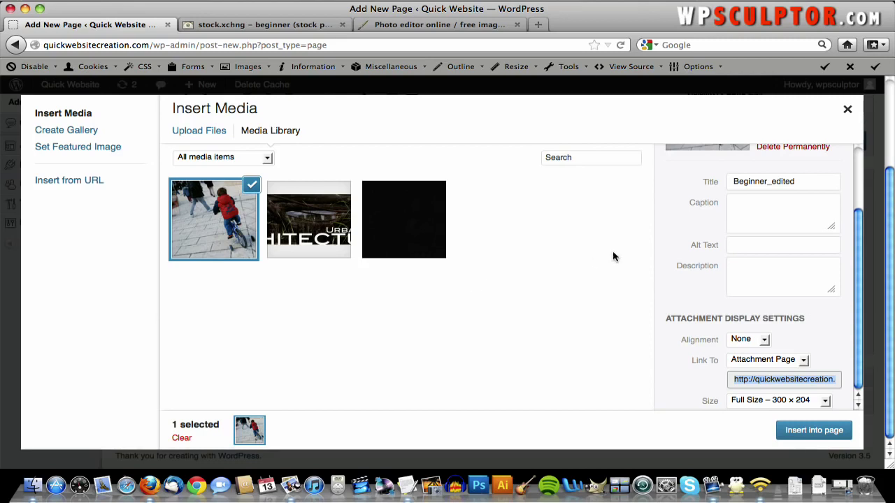
scroll(771, 306, down, 1)
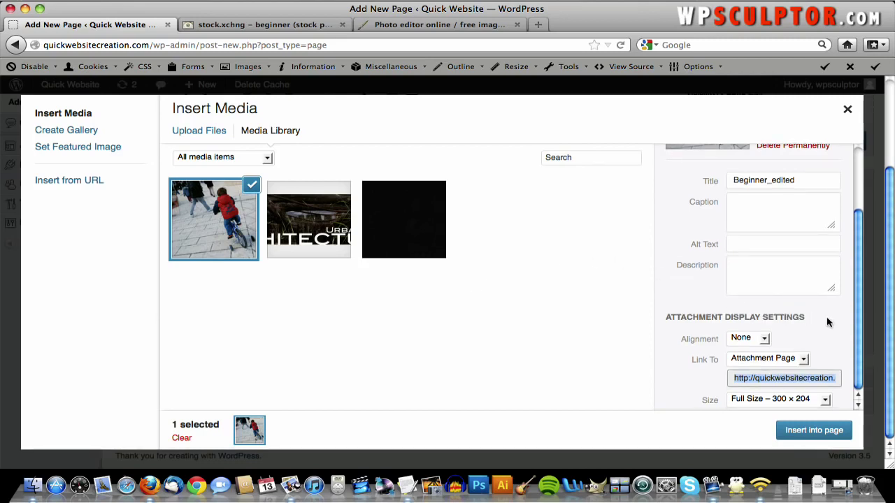
scroll(830, 322, up, 4)
scroll(830, 322, down, 5)
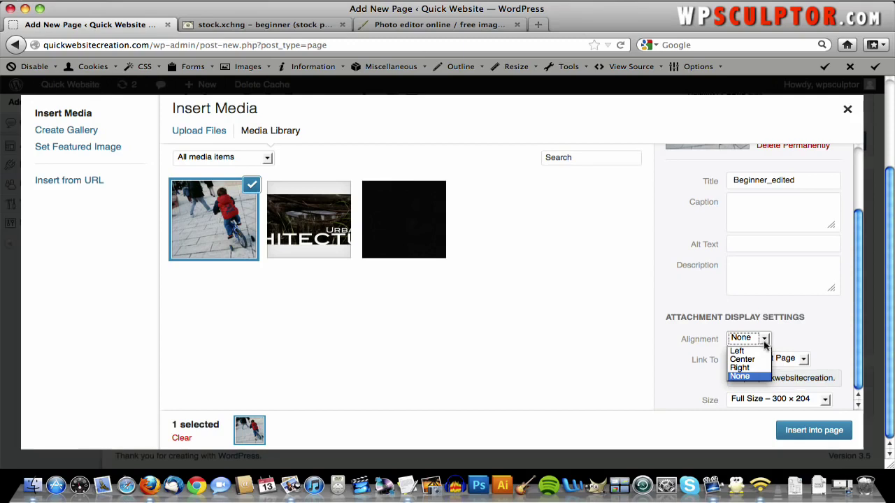
- Insert the photo into the page left-aligned at Full Size, 300 × 204
click(762, 351)
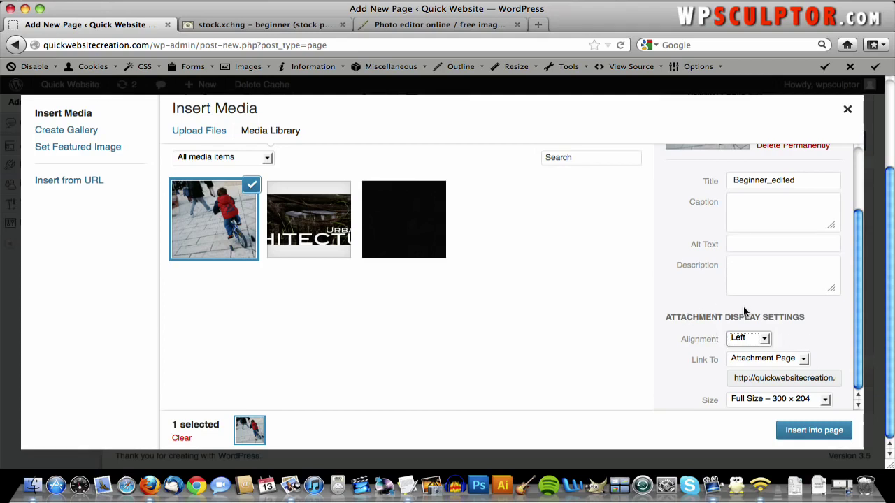
click(806, 398)
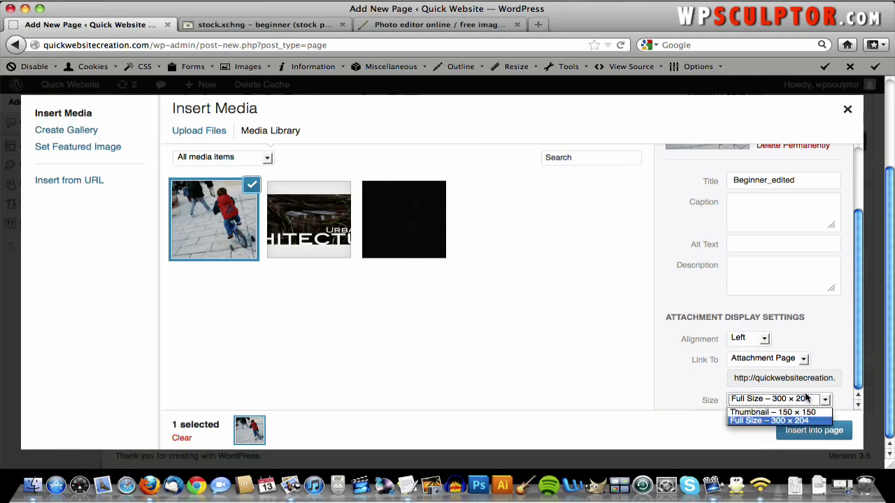
click(802, 399)
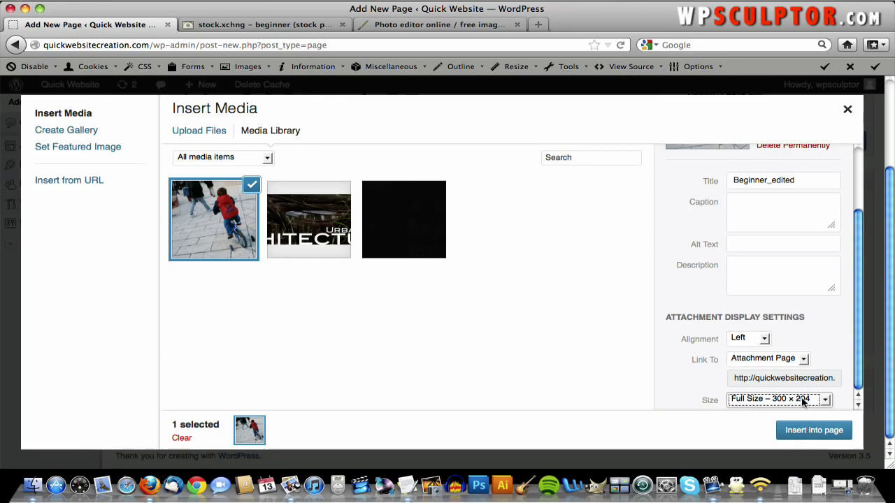
click(836, 360)
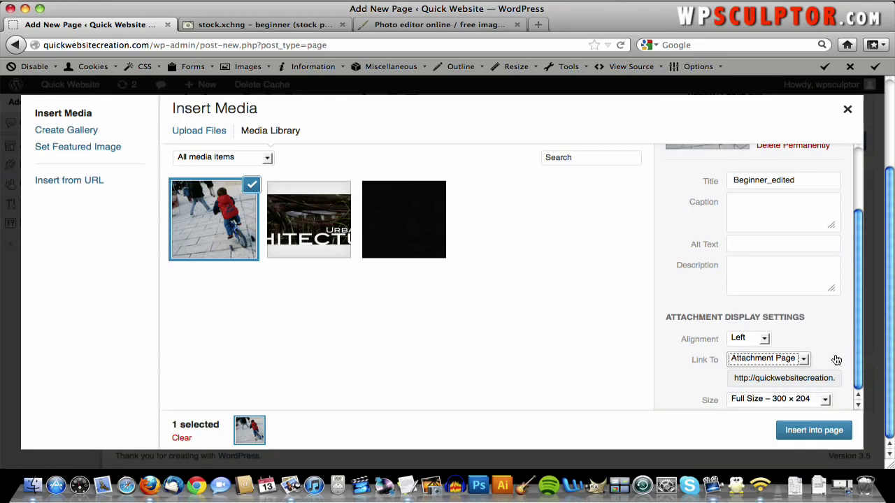
click(810, 431)
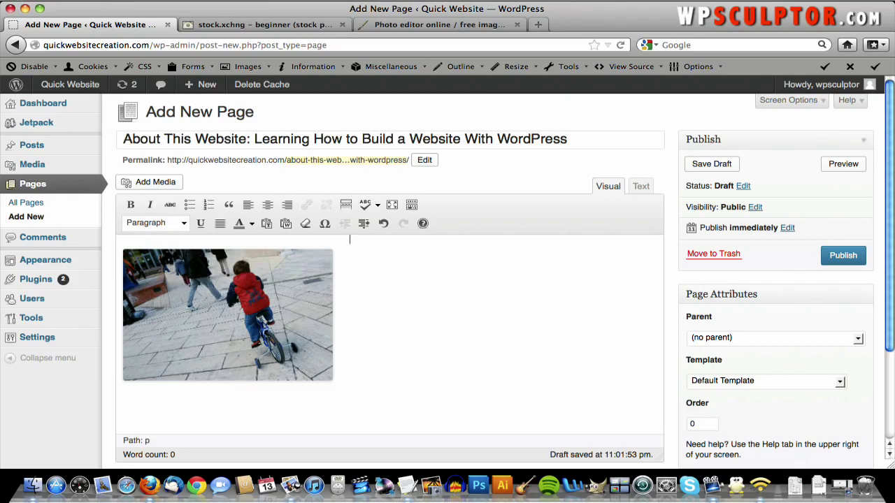
- Copy the 'This is a mock website' paragraph into the page body beside the image
key(F3)
click(651, 90)
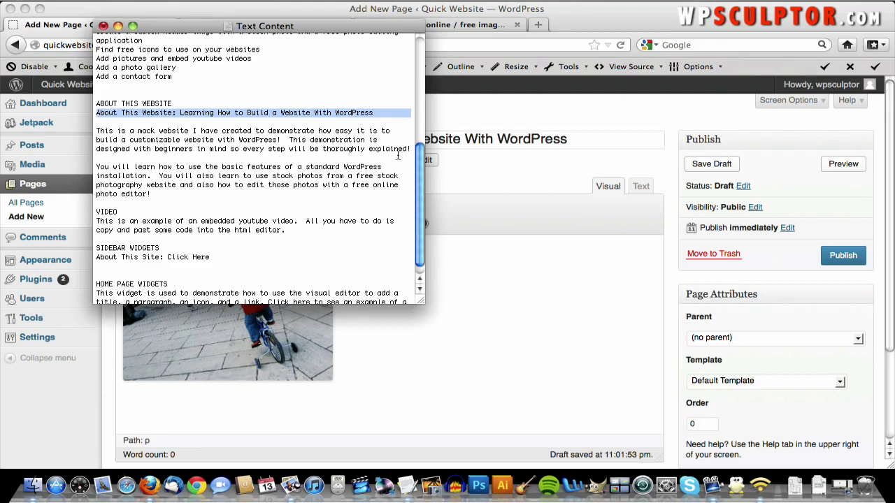
drag(413, 150, 100, 127)
key(ctrl+c)
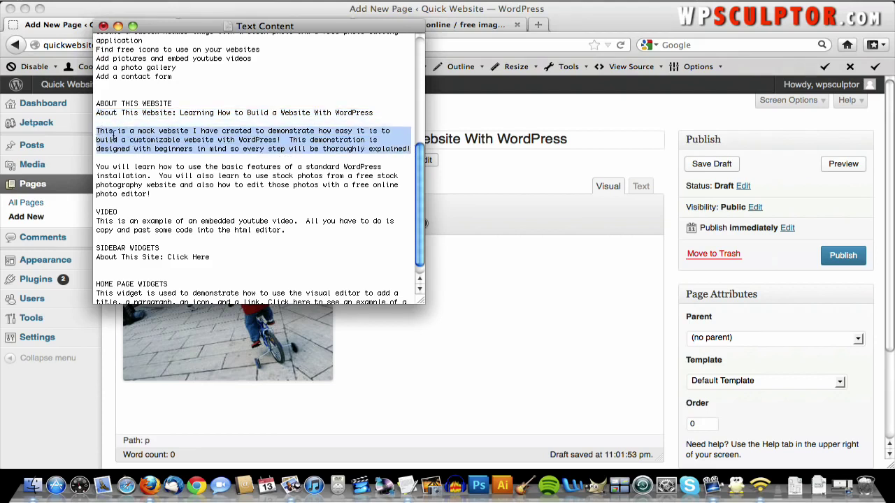
click(433, 246)
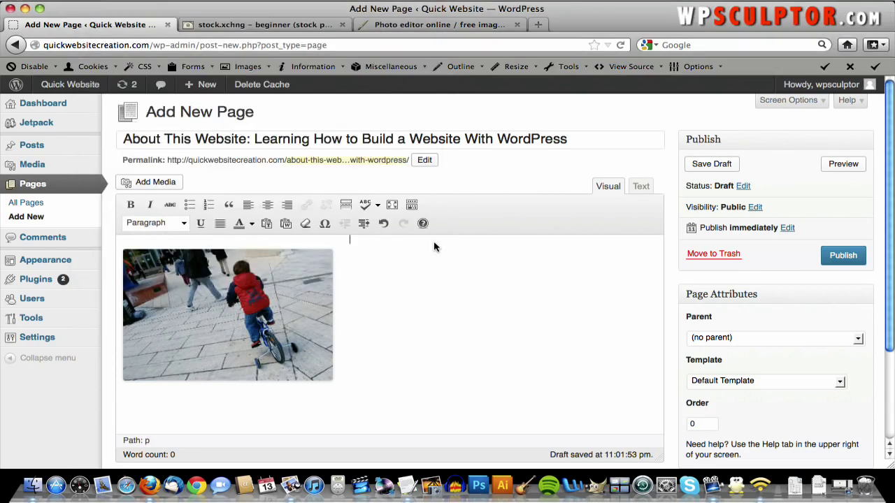
key(ctrl+v)
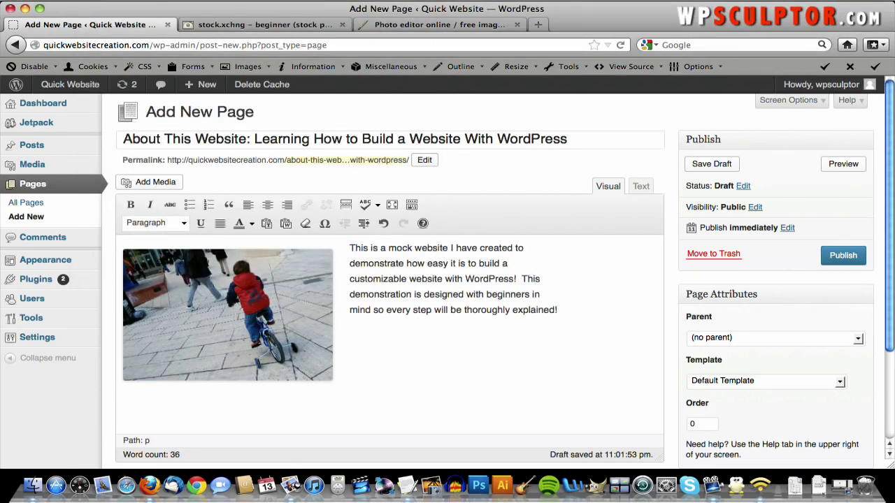
- Add the 'You will learn' paragraph below it and publish the page
key(F3)
click(675, 100)
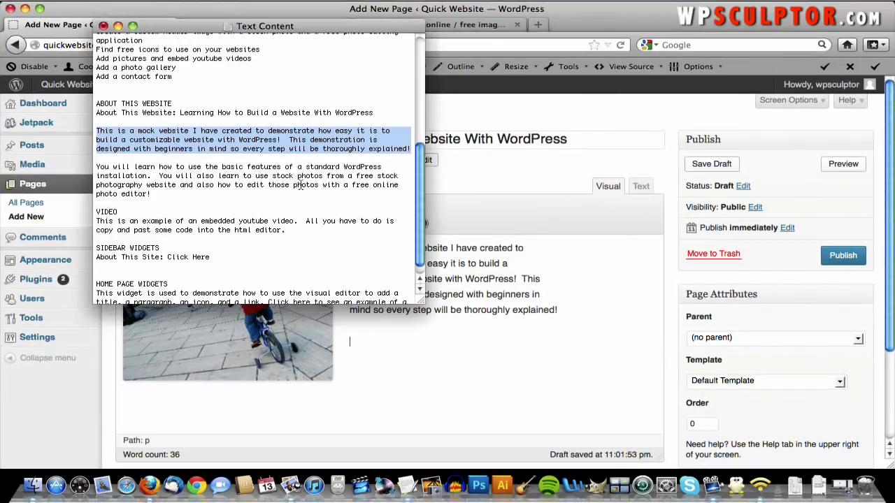
drag(157, 196, 91, 166)
key(super+c)
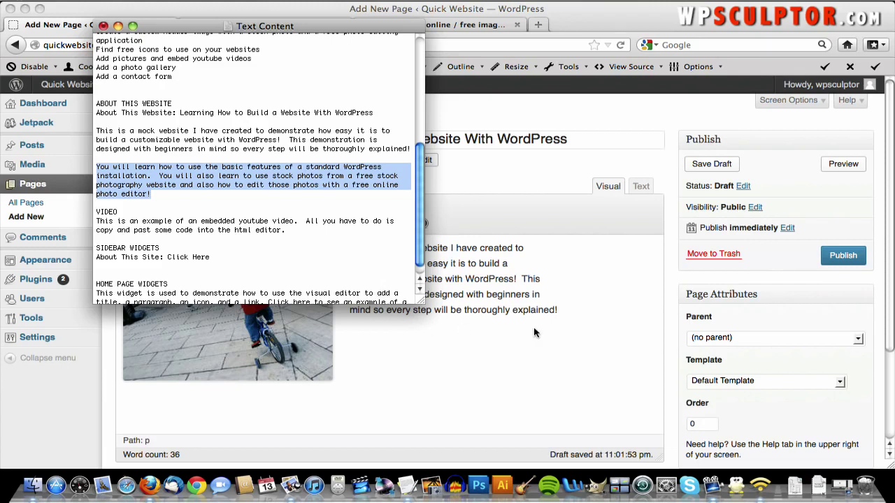
click(567, 315)
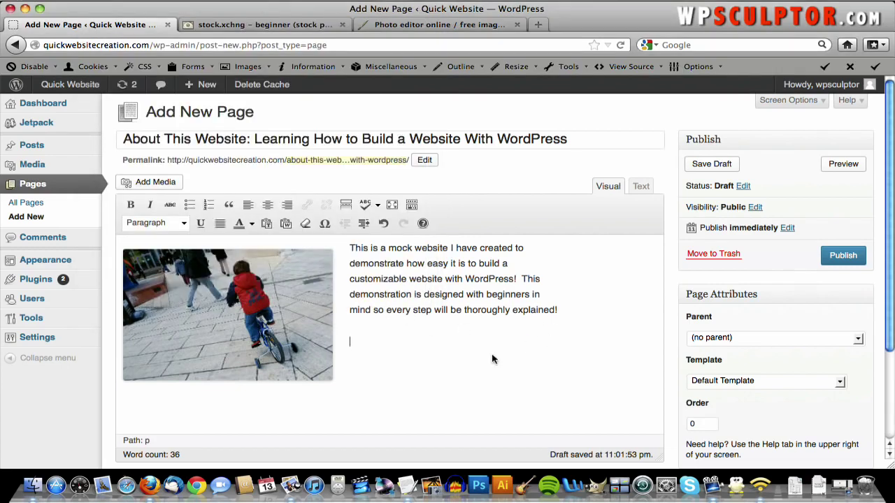
key(super+v)
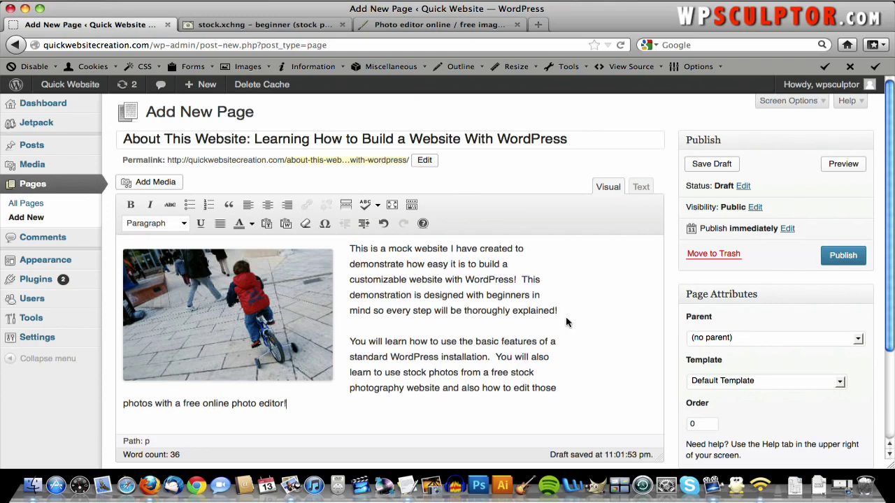
click(843, 255)
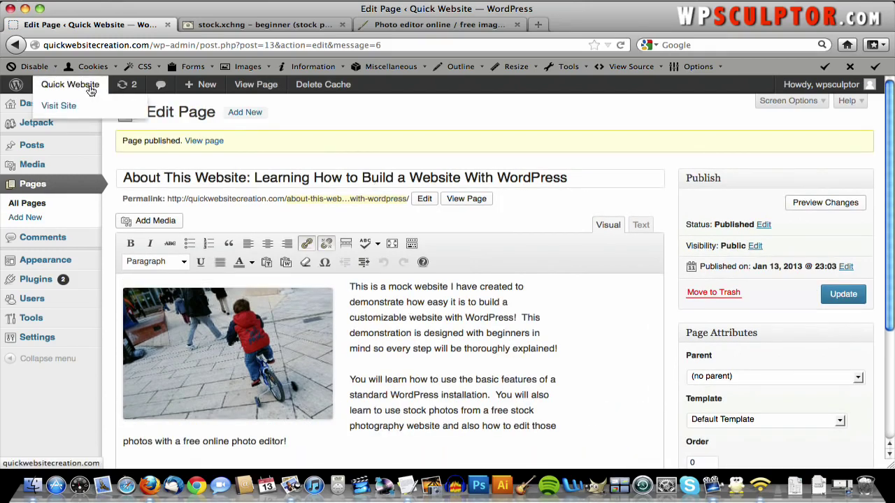
- View the live front page and scroll through it
click(90, 90)
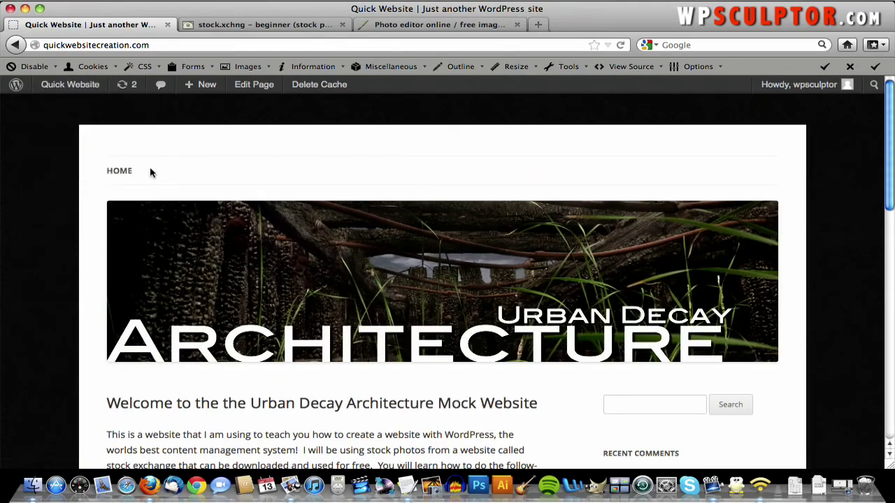
scroll(459, 253, down, 5)
scroll(459, 254, up, 5)
scroll(323, 160, down, 8)
scroll(323, 159, up, 5)
scroll(323, 160, up, 4)
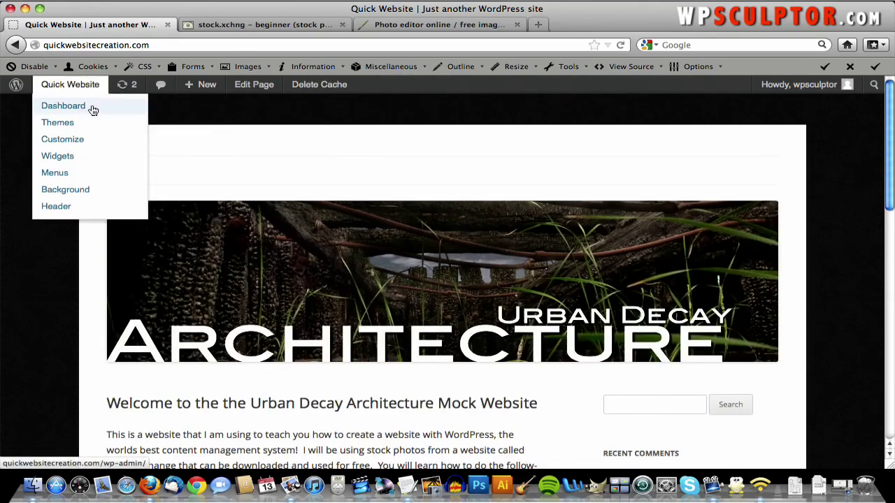
- Open Appearance > Menus from the Dashboard
click(93, 109)
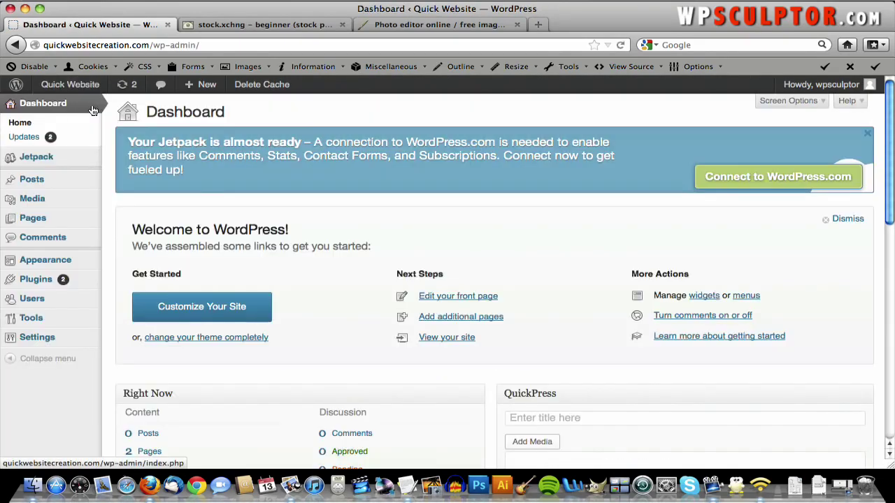
mouse_move(66, 260)
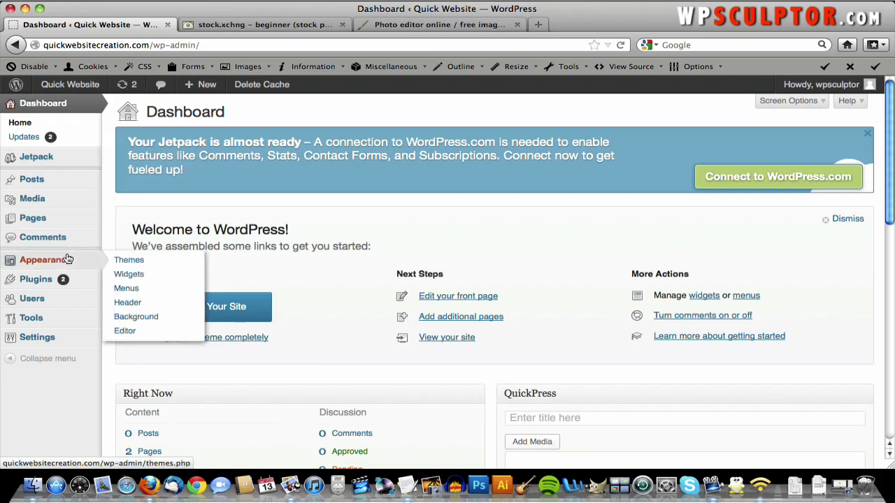
click(153, 288)
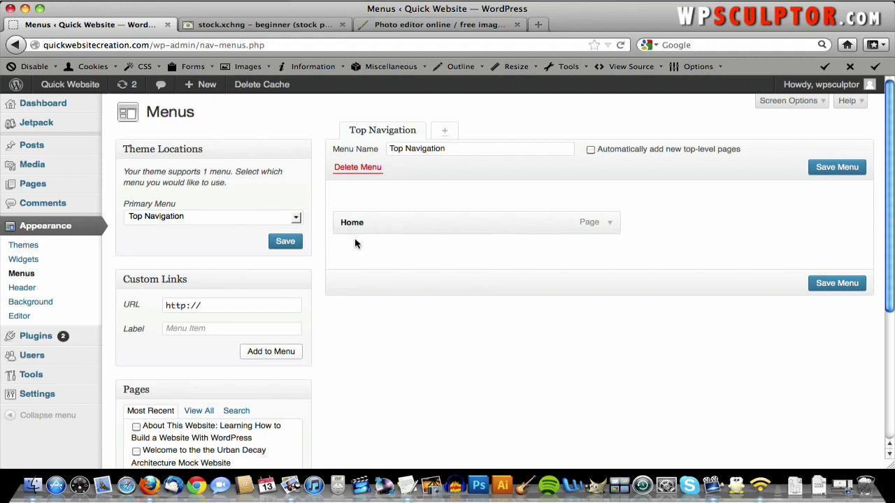
- Add the About This Website page to the Top Navigation menu and save it
scroll(356, 366, down, 3)
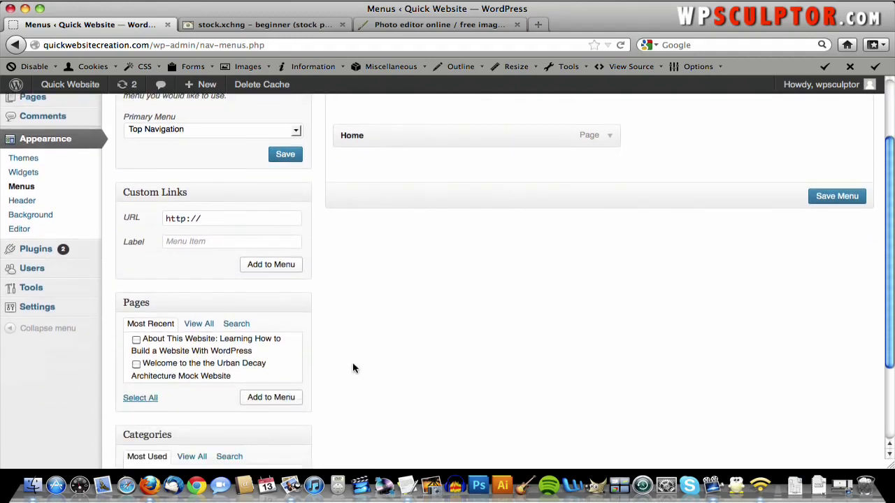
click(136, 339)
click(265, 398)
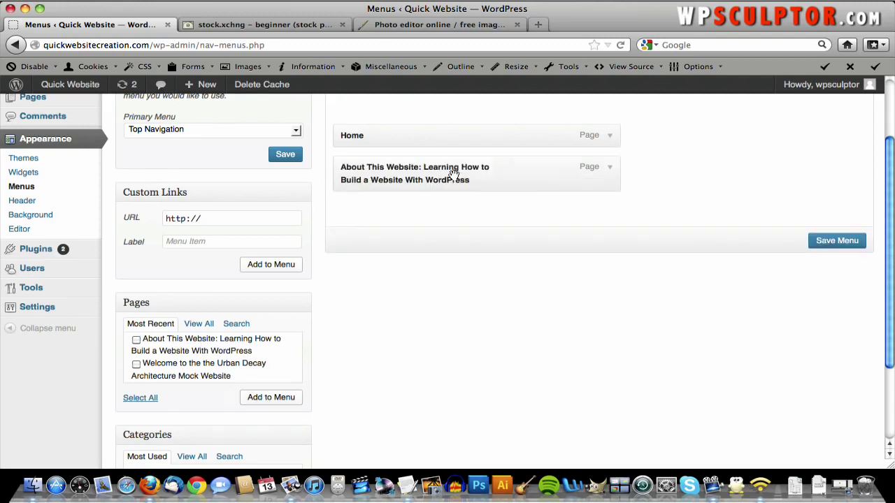
click(860, 242)
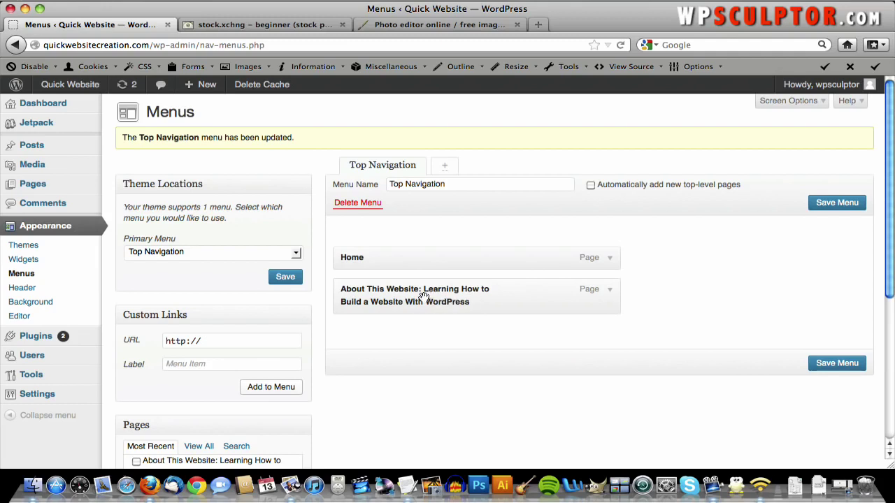
- Shorten the menu item's label to 'About This Website', save the menu, and view the live site
click(610, 292)
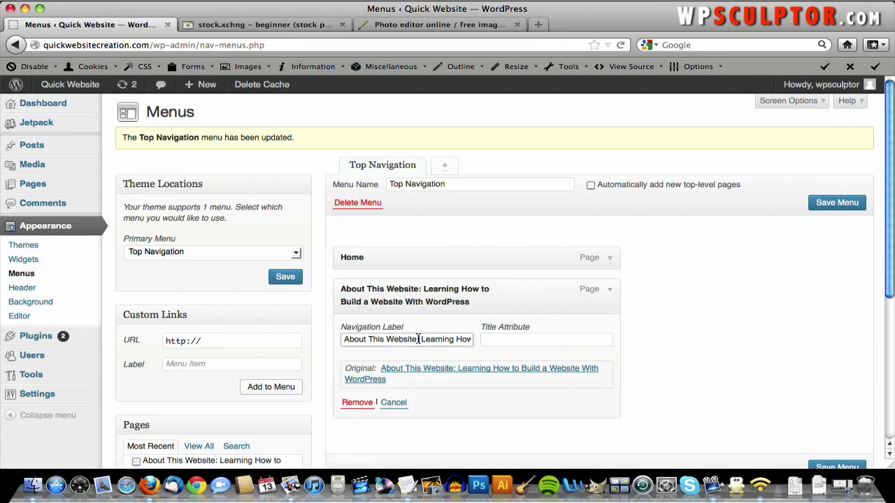
drag(418, 339, 544, 337)
key(BackSpace)
scroll(627, 366, down, 3)
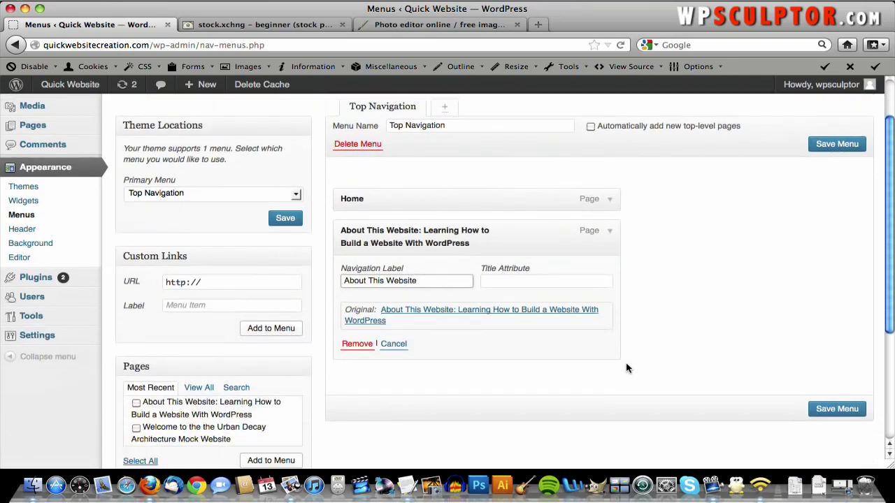
click(825, 414)
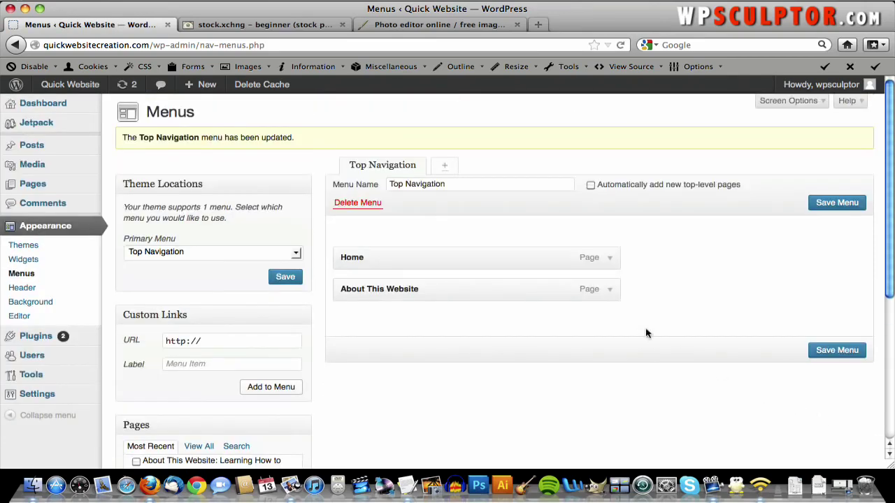
click(86, 85)
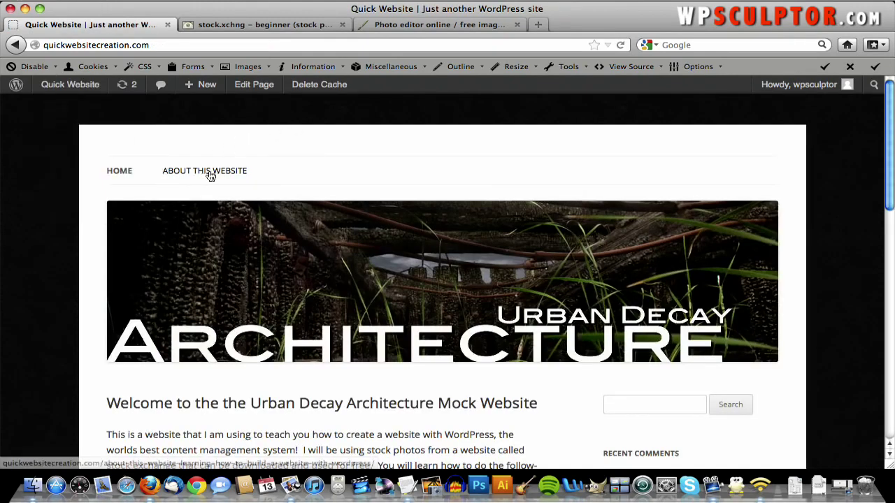
- Open ABOUT THIS WEBSITE from the top navigation and scroll through its banner, photo and reply form
click(209, 173)
scroll(573, 230, down, 3)
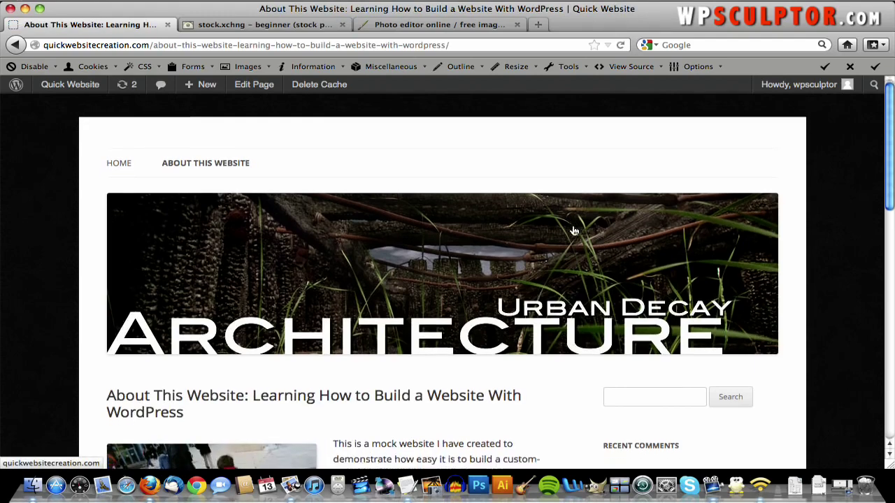
scroll(572, 230, down, 2)
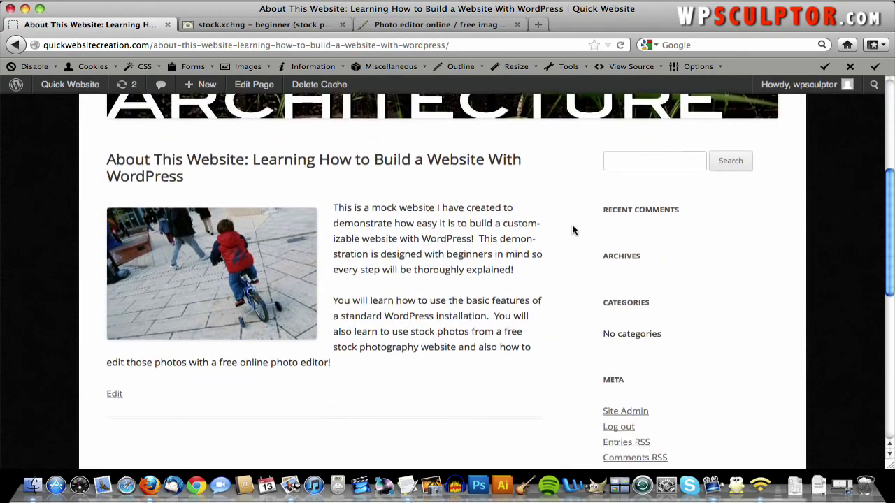
scroll(572, 230, down, 4)
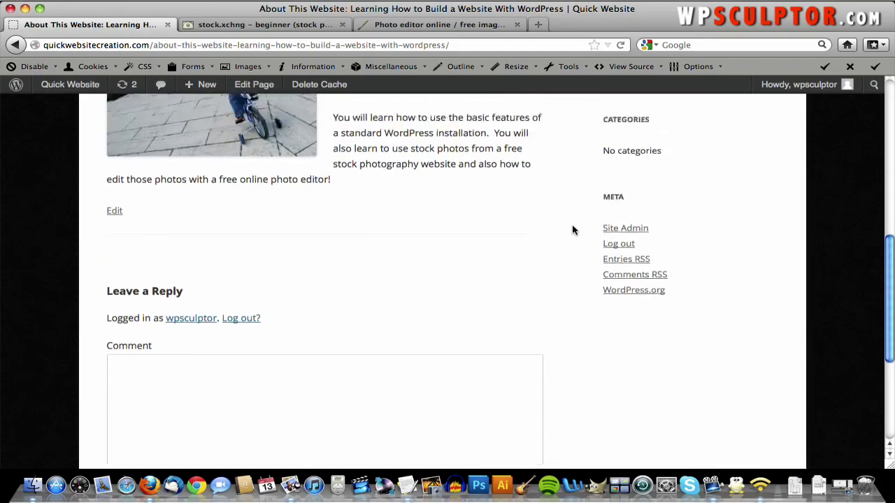
scroll(571, 230, up, 10)
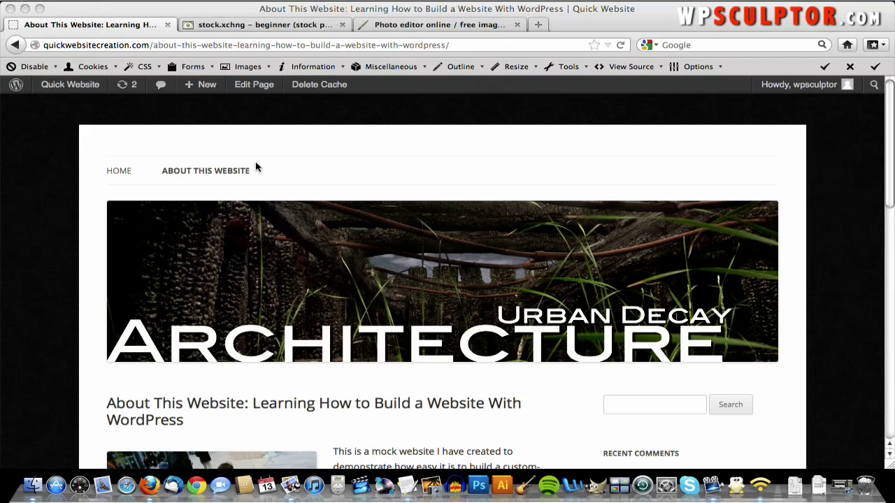
scroll(256, 166, down, 10)
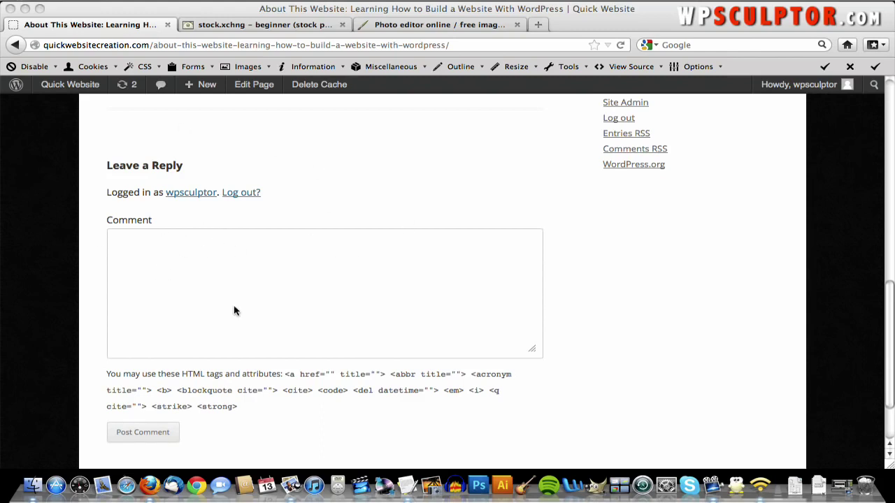
scroll(235, 309, down, 3)
scroll(226, 296, up, 5)
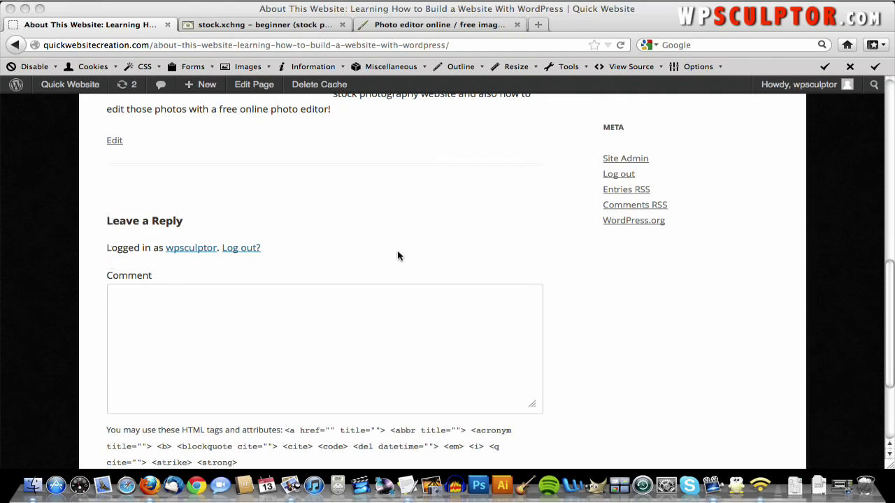
scroll(385, 260, up, 3)
scroll(385, 259, down, 4)
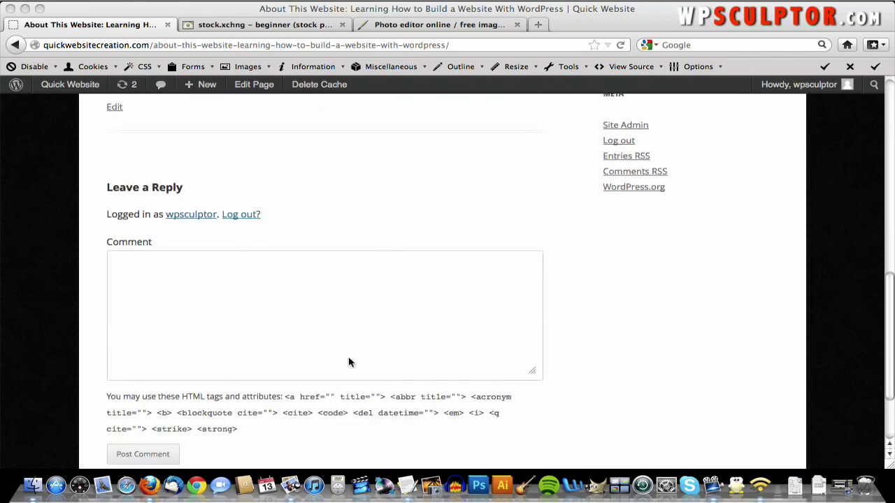
scroll(363, 327, down, 3)
scroll(363, 326, up, 15)
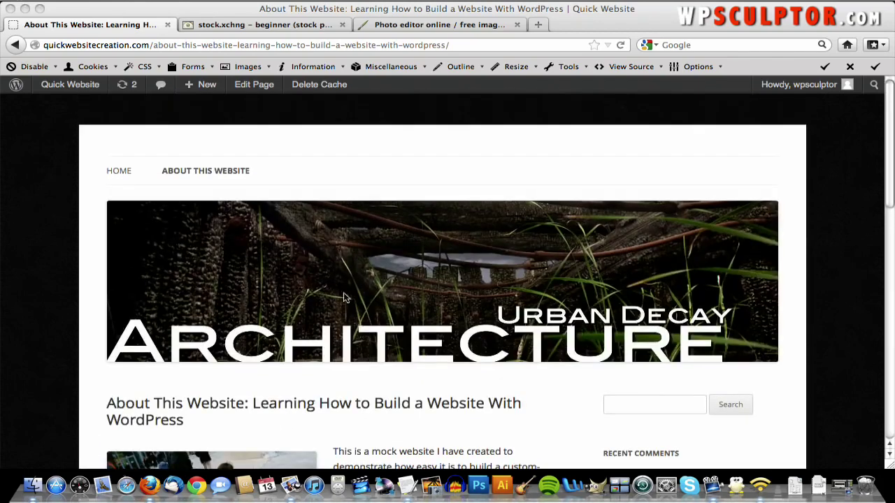
- Reopen the About page for editing from the All Pages list
mouse_move(71, 87)
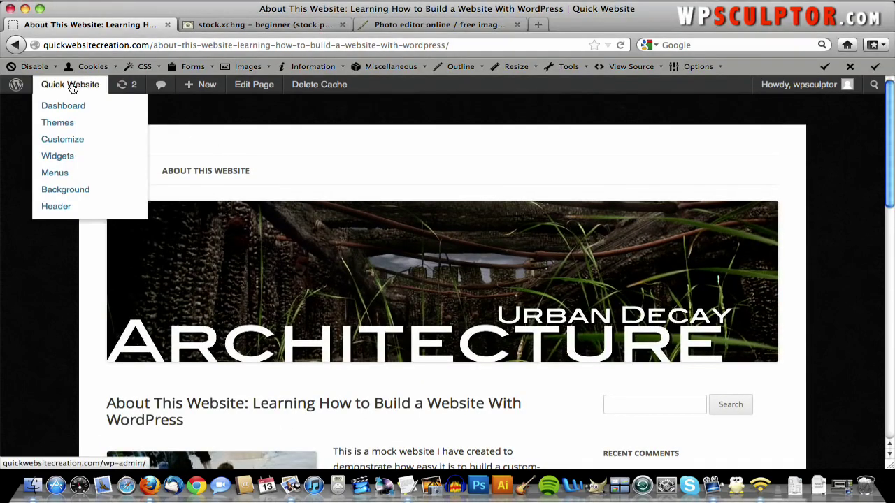
click(70, 105)
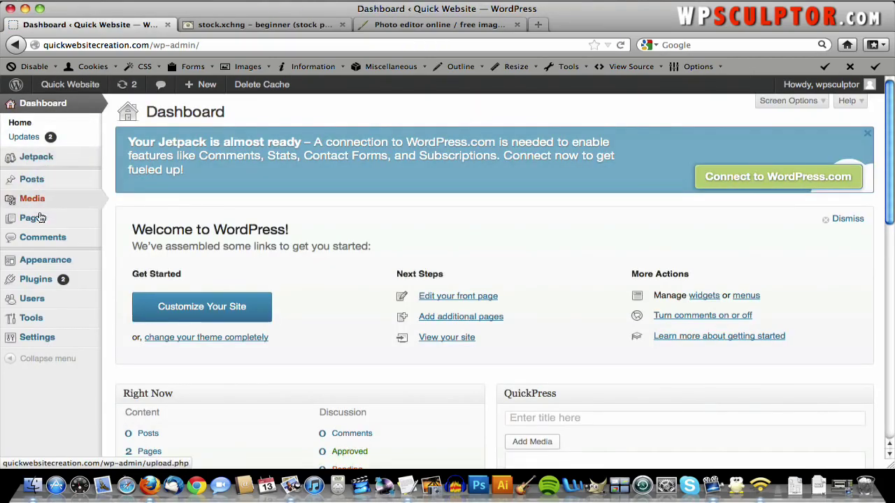
mouse_move(66, 221)
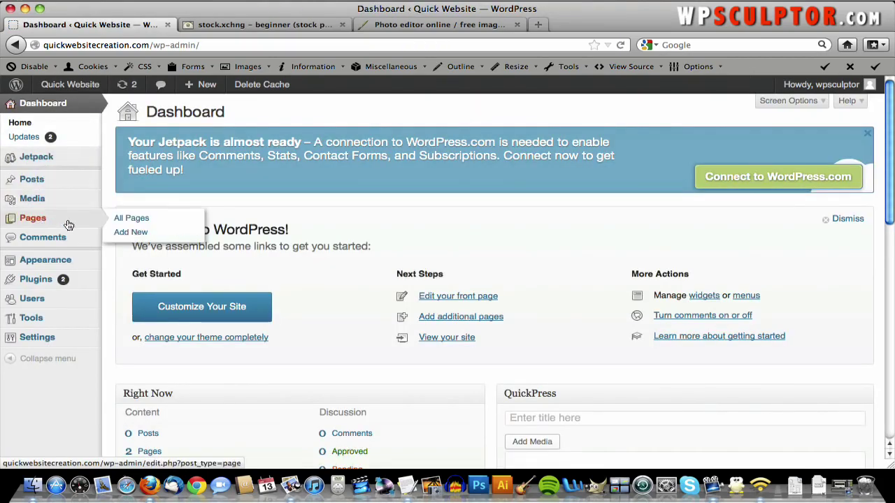
click(135, 222)
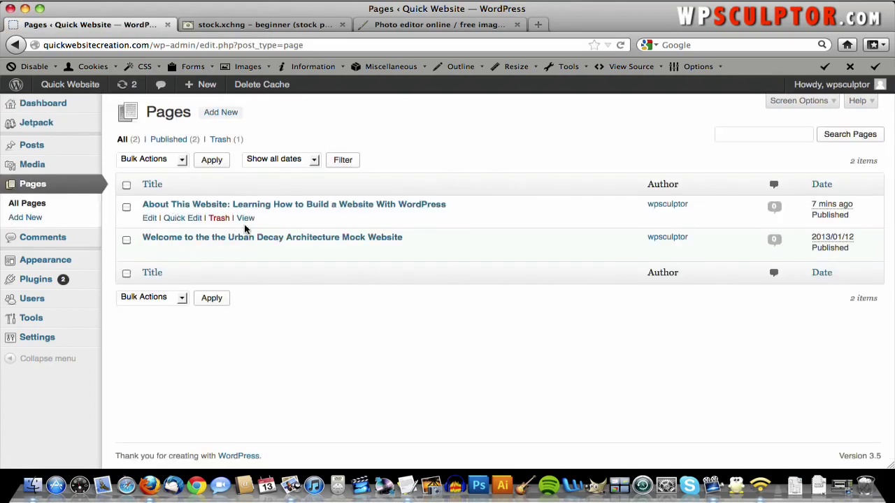
click(251, 209)
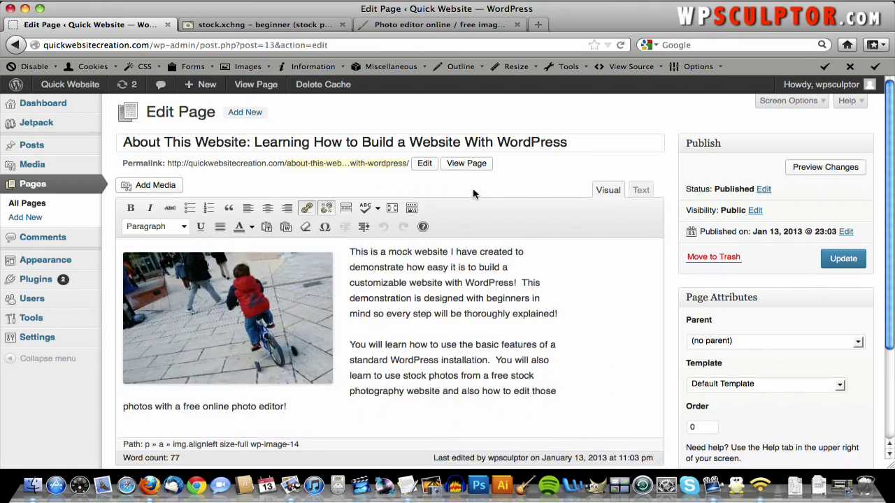
- Show the edit-screen panels, update the About page and return to All Pages
click(784, 102)
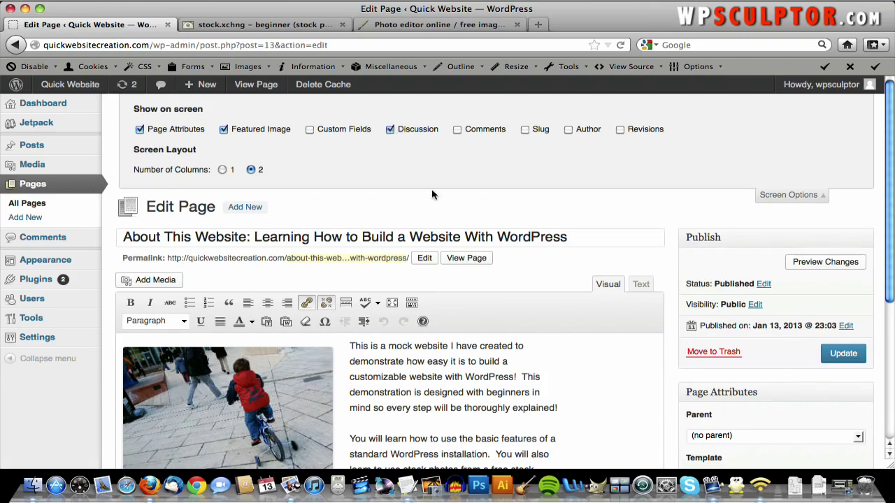
scroll(432, 194, down, 4)
scroll(432, 194, down, 2)
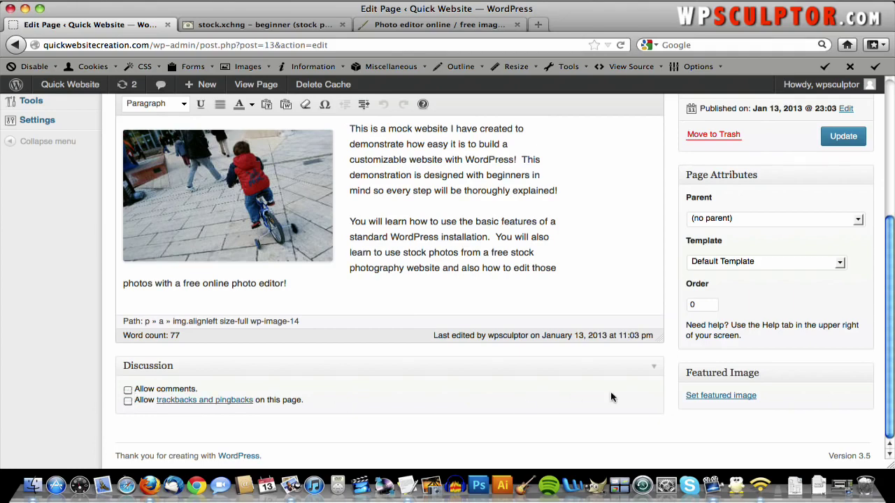
scroll(610, 395, up, 4)
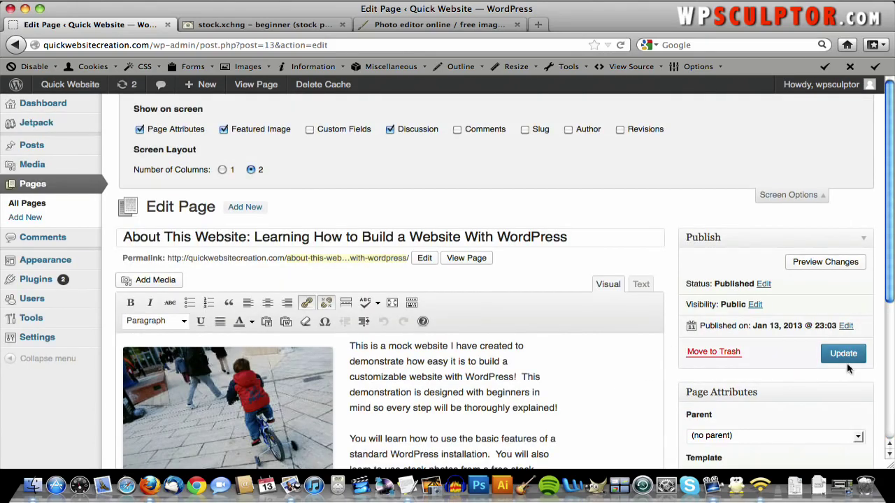
click(846, 355)
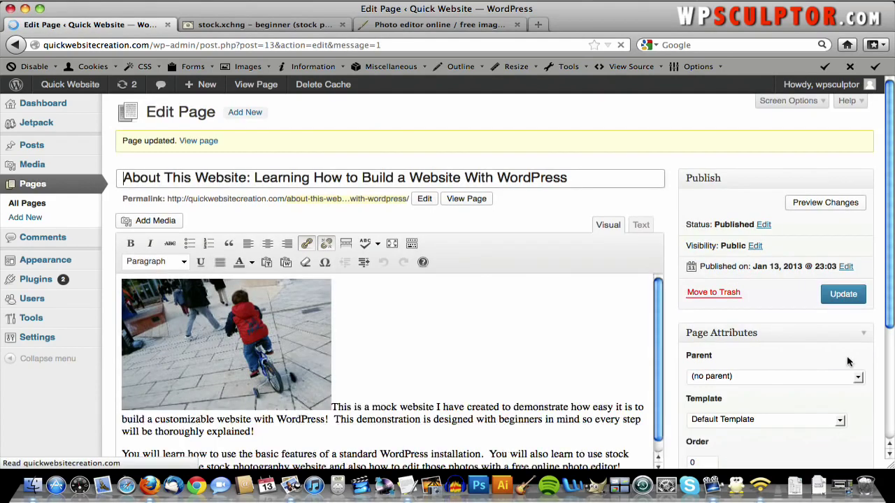
click(35, 205)
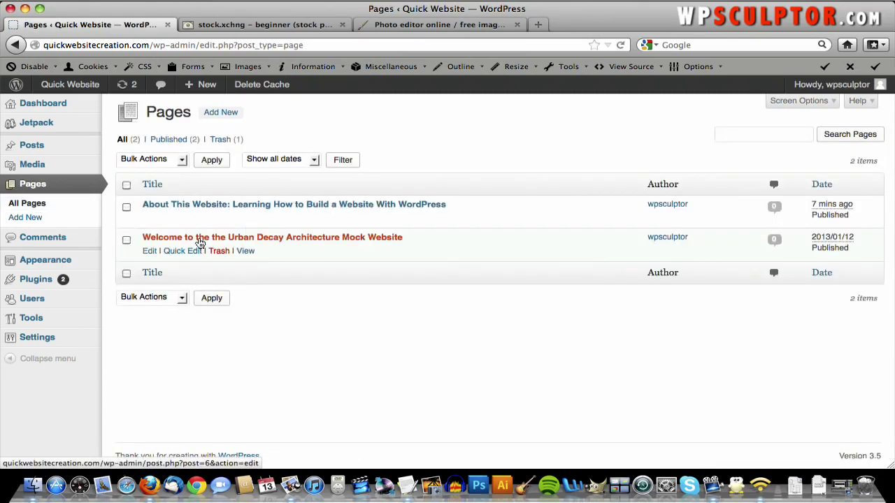
- Uncheck 'Allow trackbacks and pingbacks' on the Welcome to the Urban Decay Architecture Mock Website page and update it
click(200, 239)
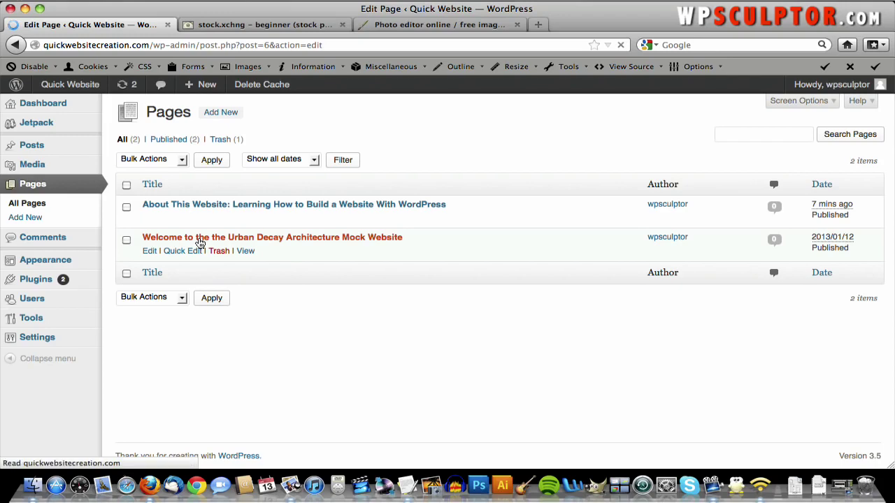
scroll(200, 241, down, 4)
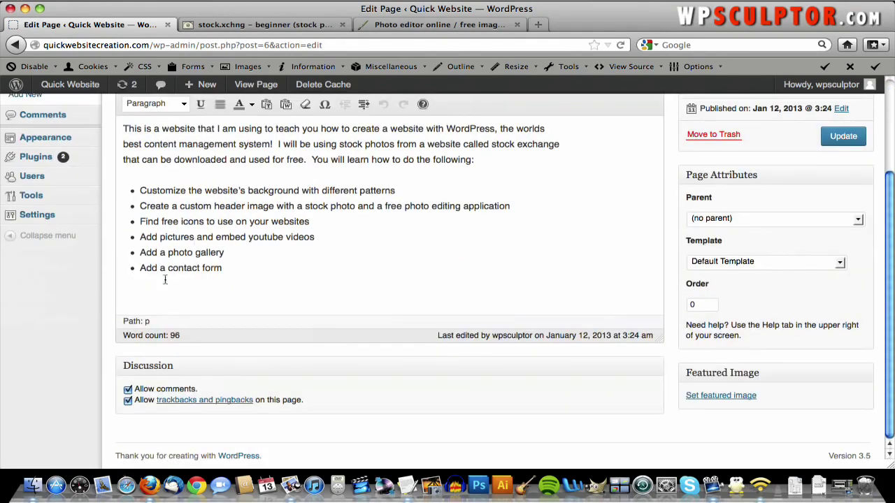
click(128, 400)
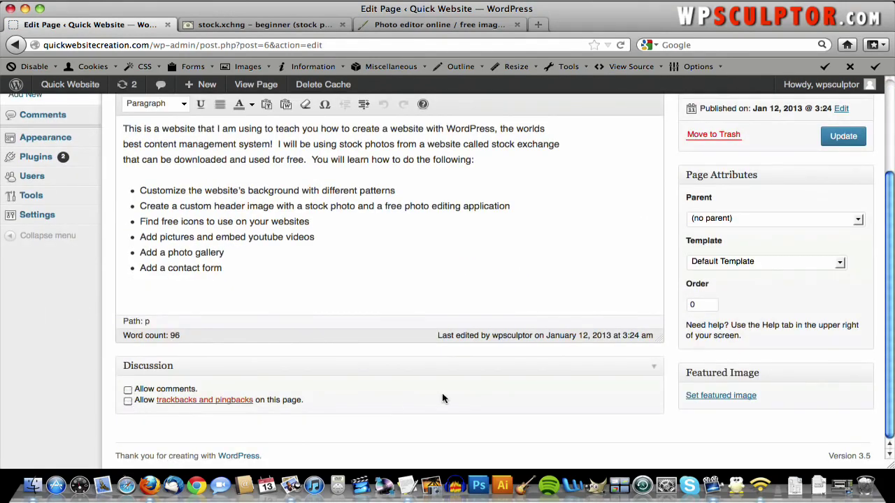
click(835, 137)
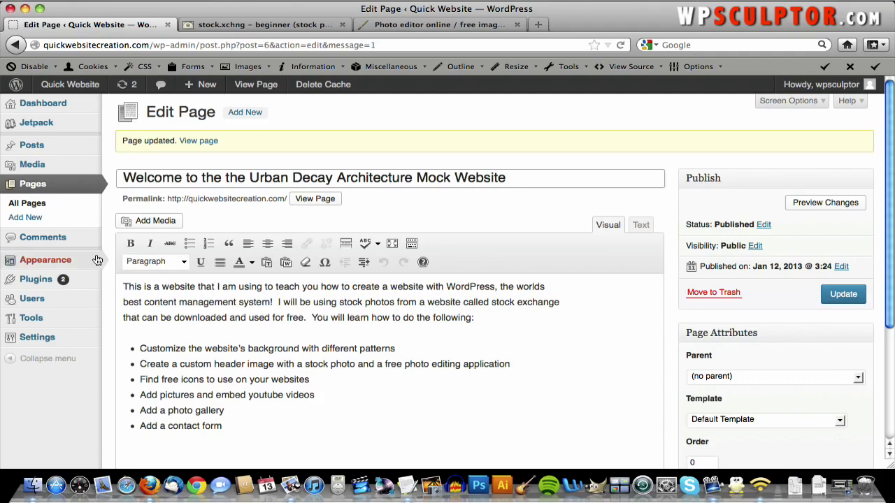
mouse_move(97, 259)
mouse_move(77, 341)
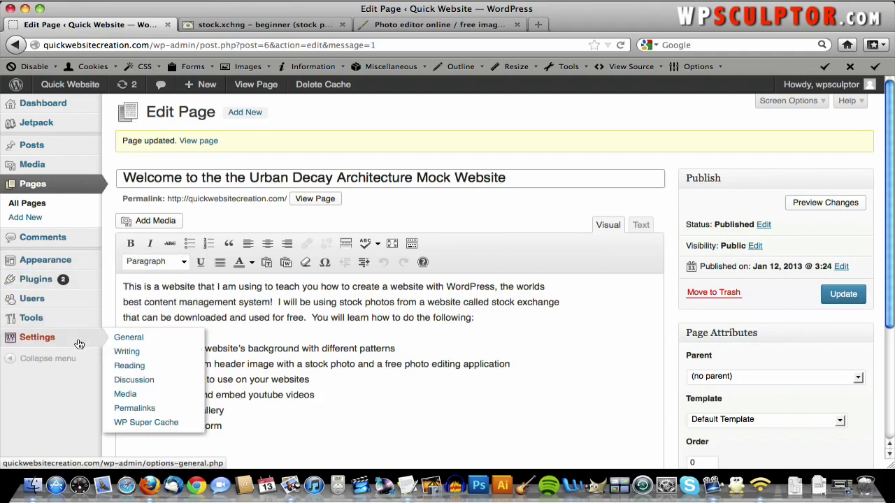
- Save Settings > Discussion with 'Allow people to post comments on new articles' left unchecked
click(139, 381)
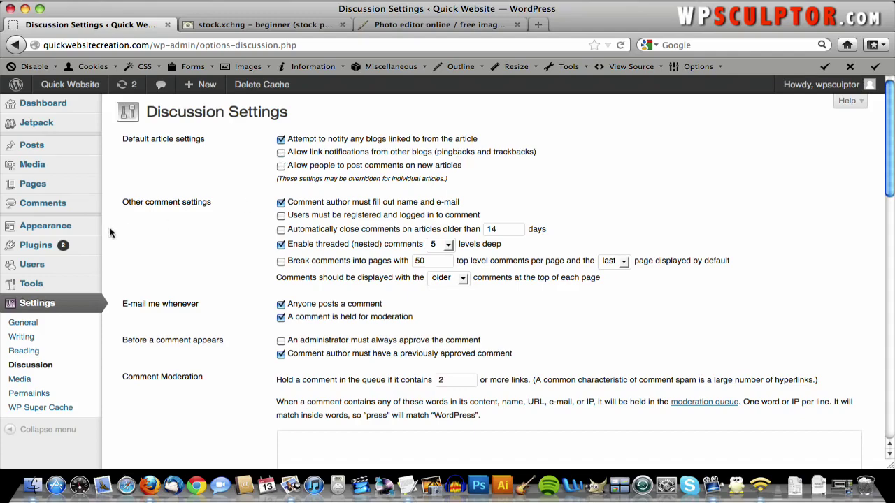
scroll(108, 234, down, 15)
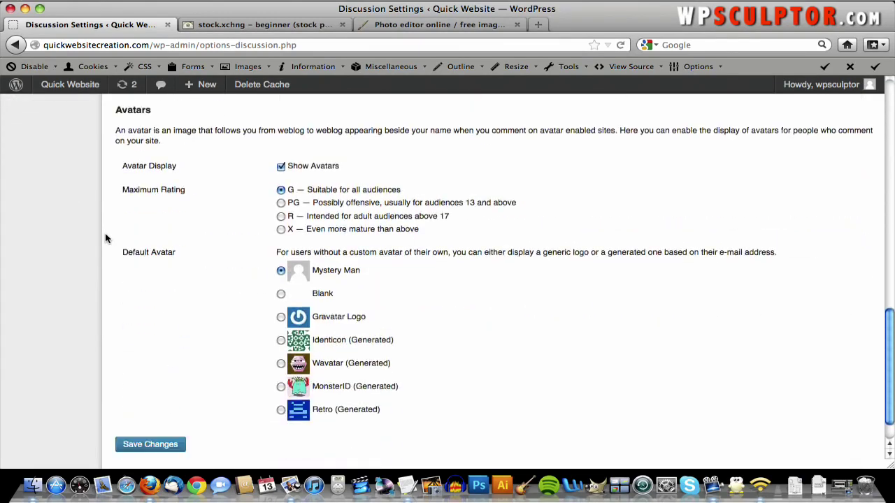
scroll(104, 238, down, 2)
click(137, 410)
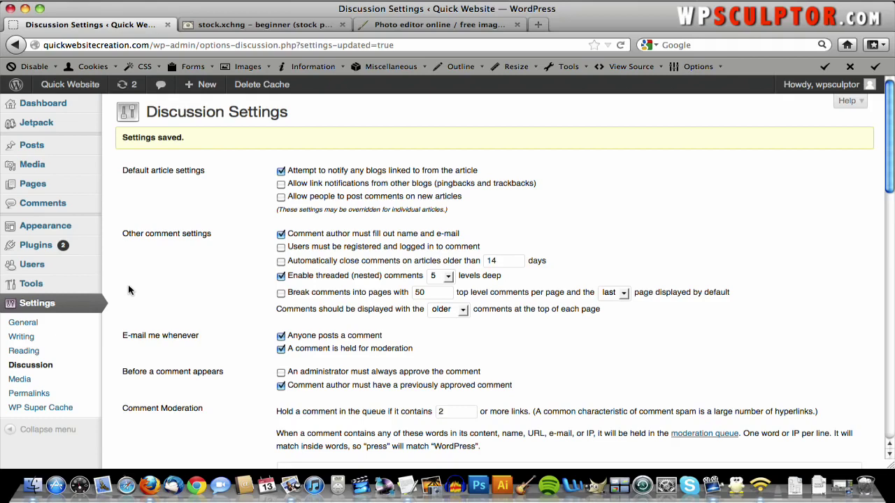
- Search the plugin directory for 'nextgen gallery' and review the NextGEN Gallery details
mouse_move(78, 252)
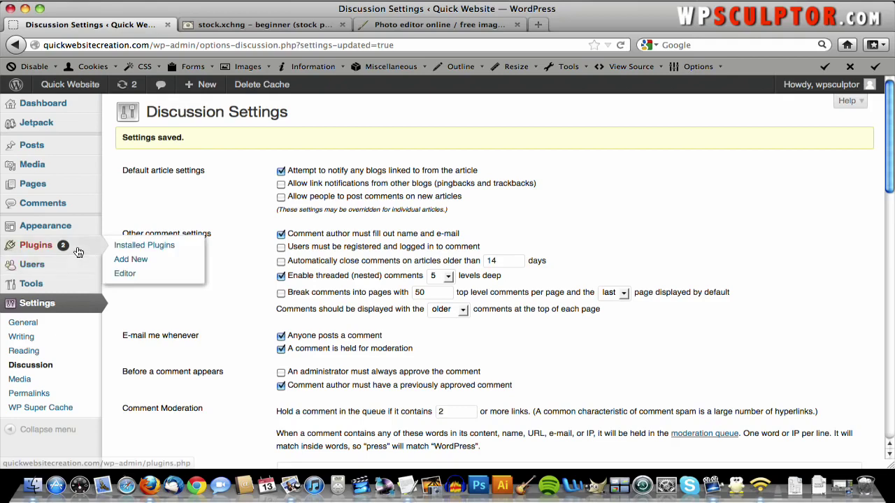
click(137, 258)
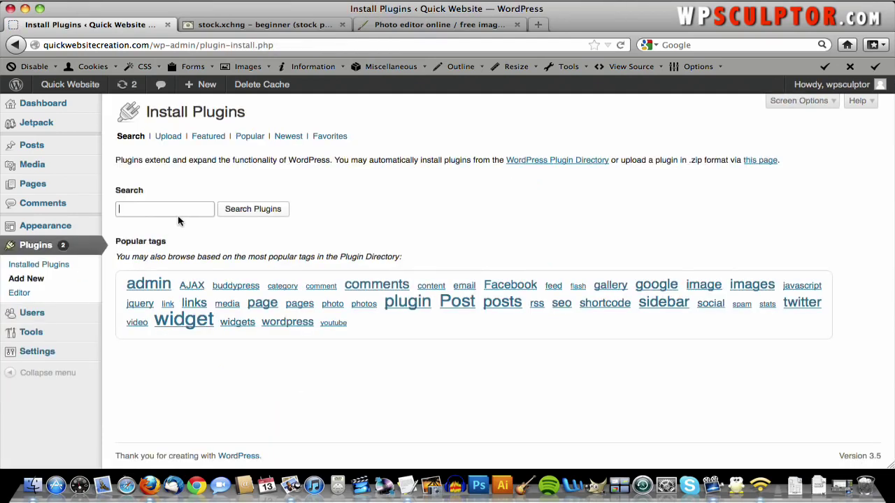
click(175, 210)
text(nextgen gallery)
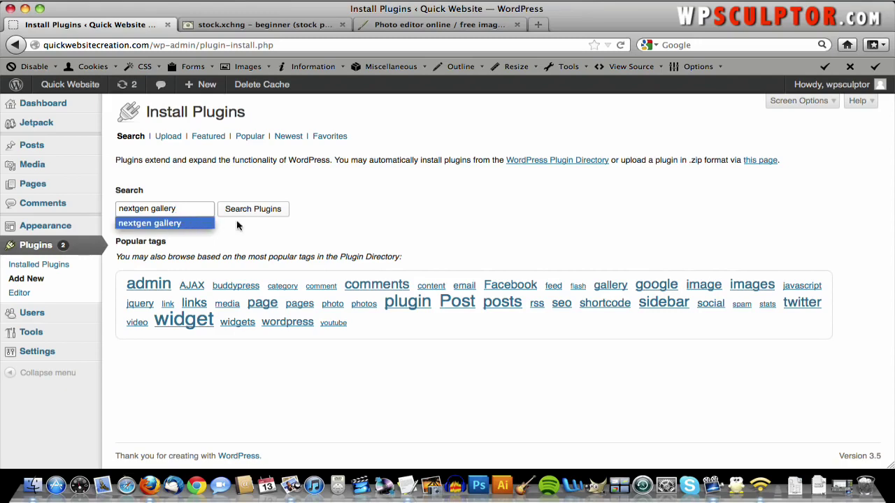
click(252, 210)
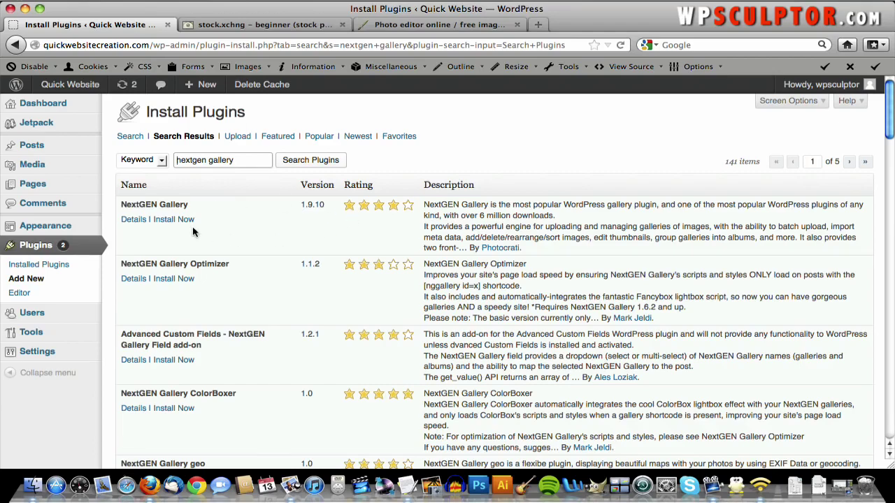
click(140, 221)
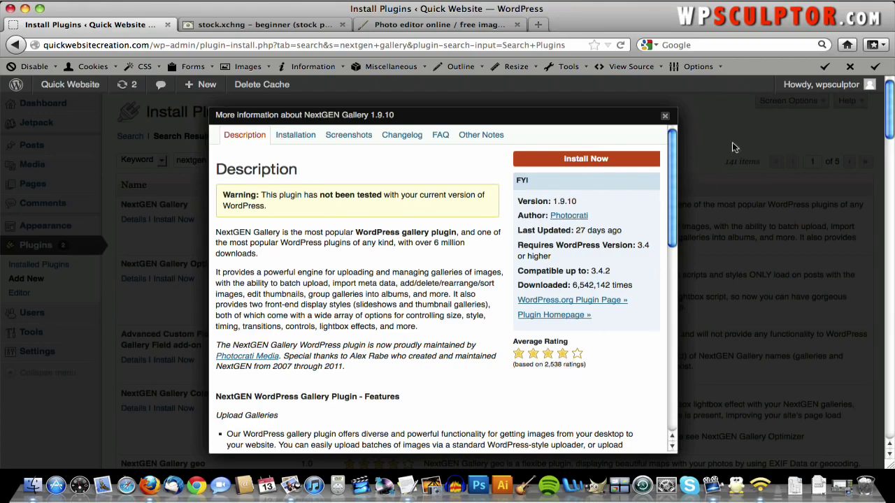
click(665, 116)
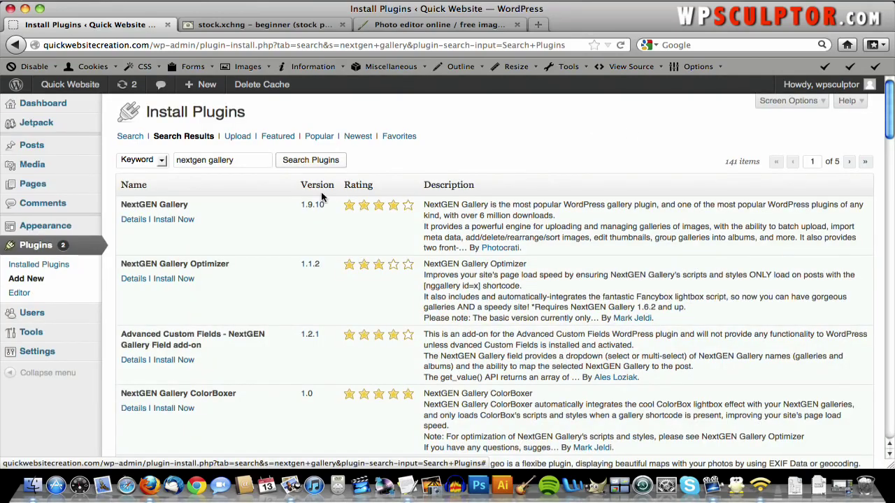
- Install and activate NextGEN Gallery, then switch to the stock.xchng browser tab
click(174, 219)
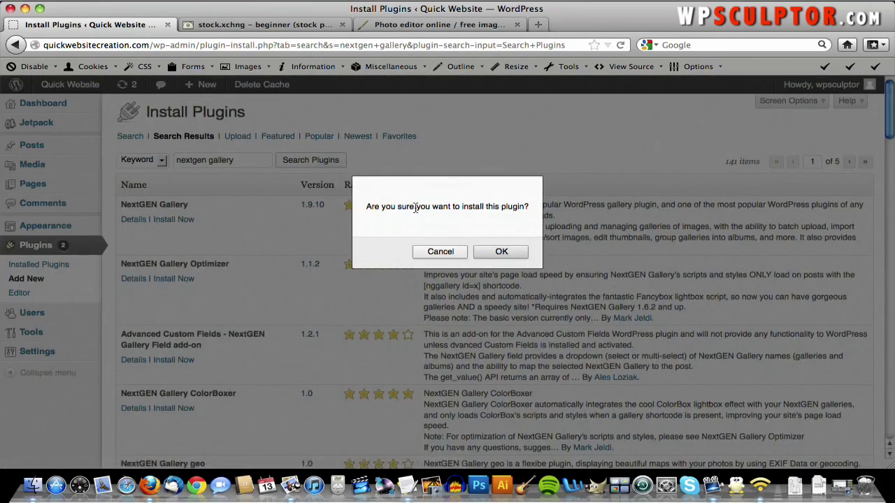
click(503, 252)
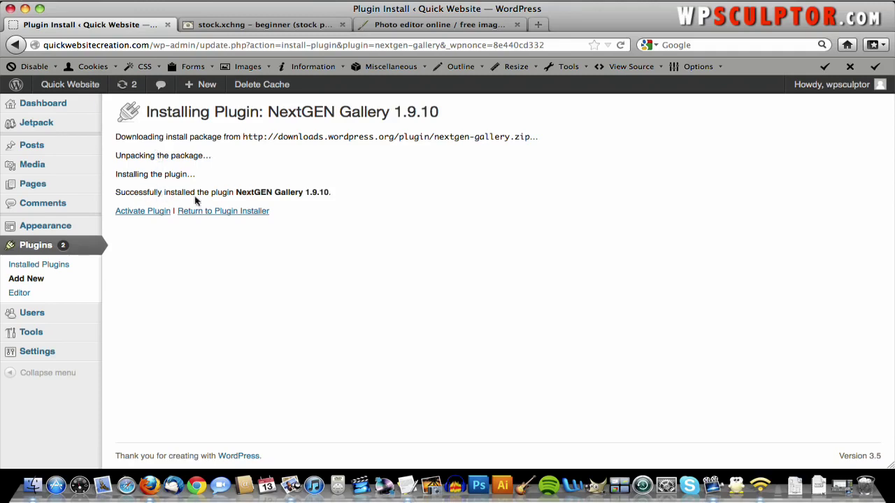
click(153, 213)
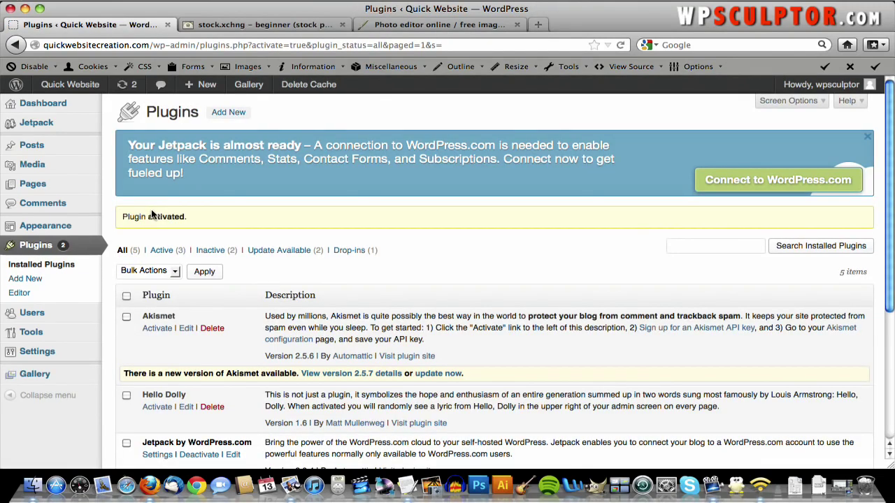
click(274, 27)
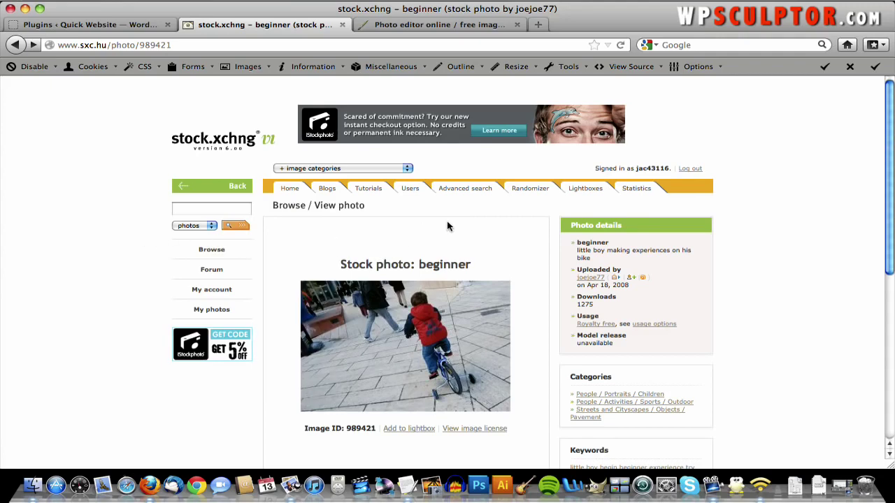
- Browse page 4 of Architecture / Urban Decay and open the Graffiti Building photo at full size
click(325, 170)
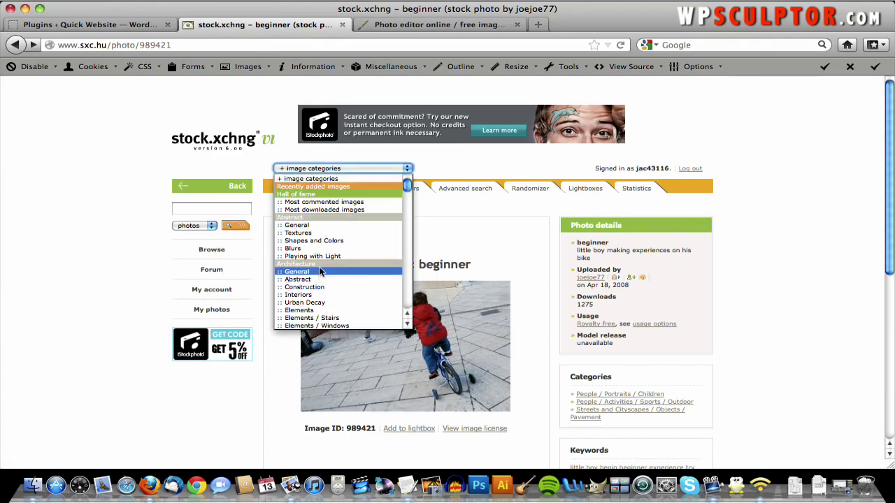
click(334, 302)
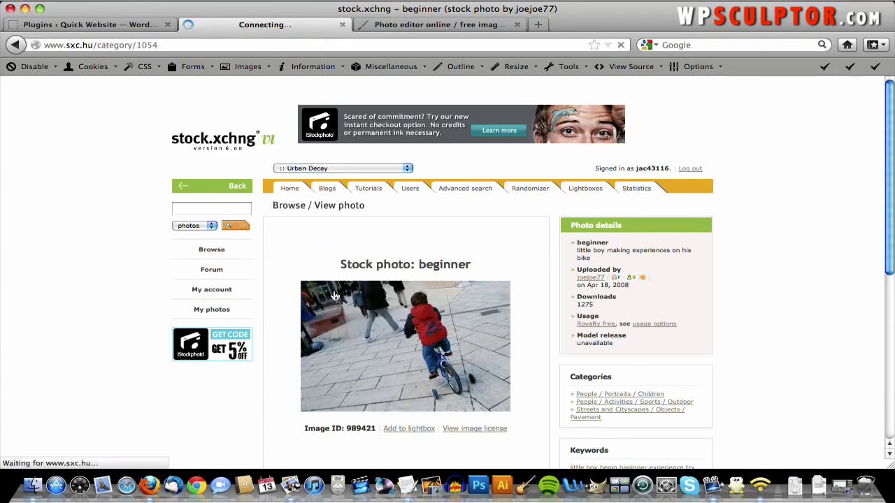
scroll(360, 238, down, 10)
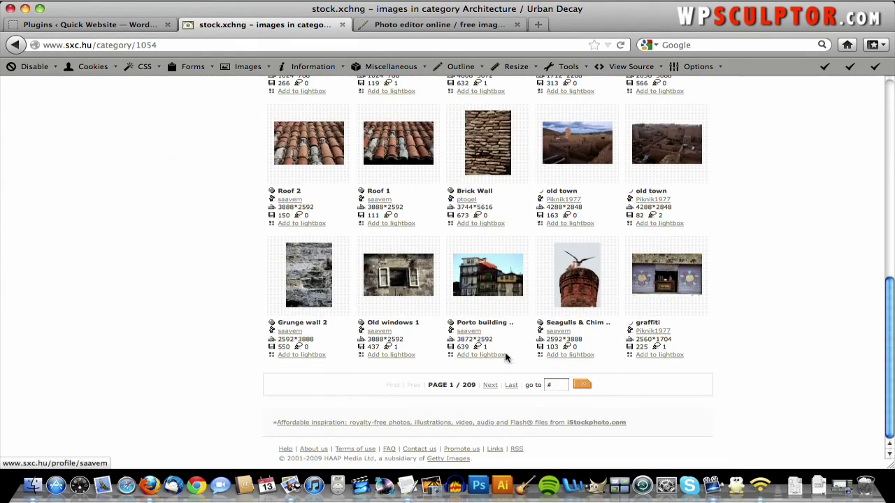
click(563, 385)
text(4)
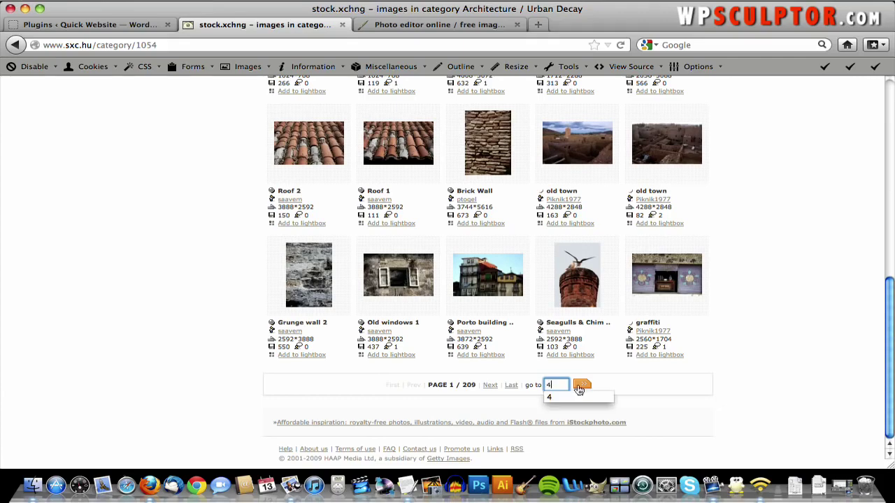
click(581, 385)
scroll(589, 390, down, 10)
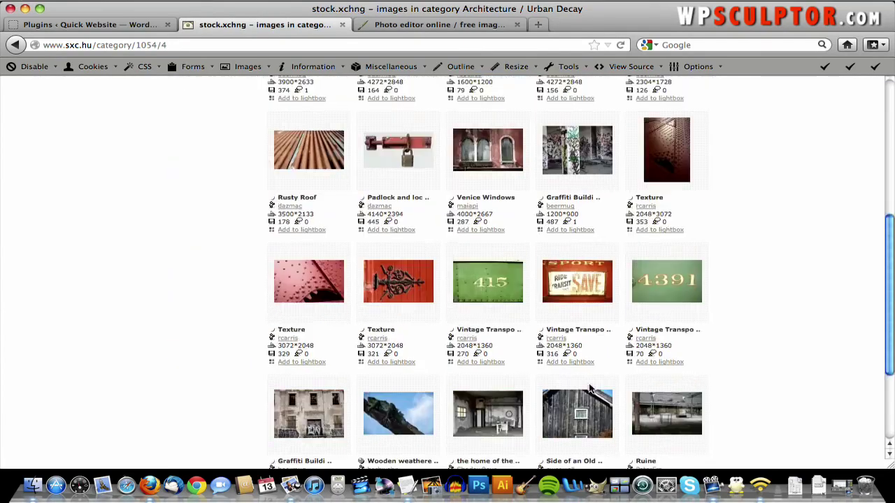
click(296, 280)
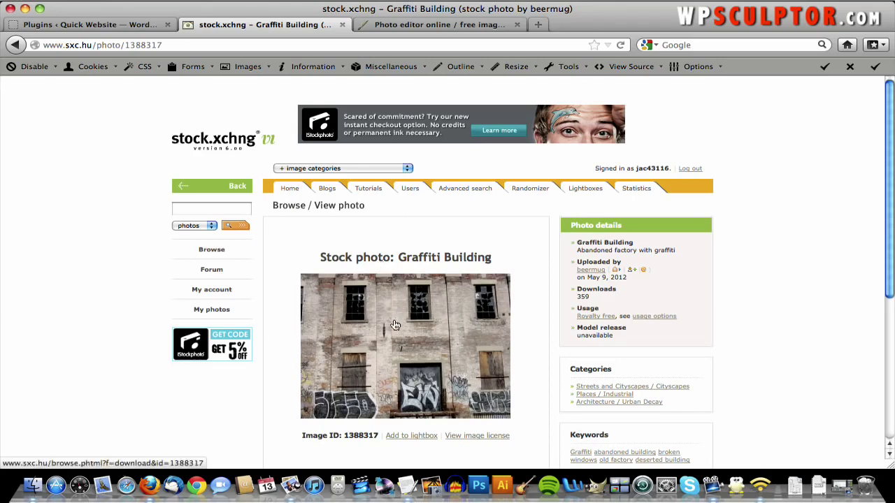
click(393, 318)
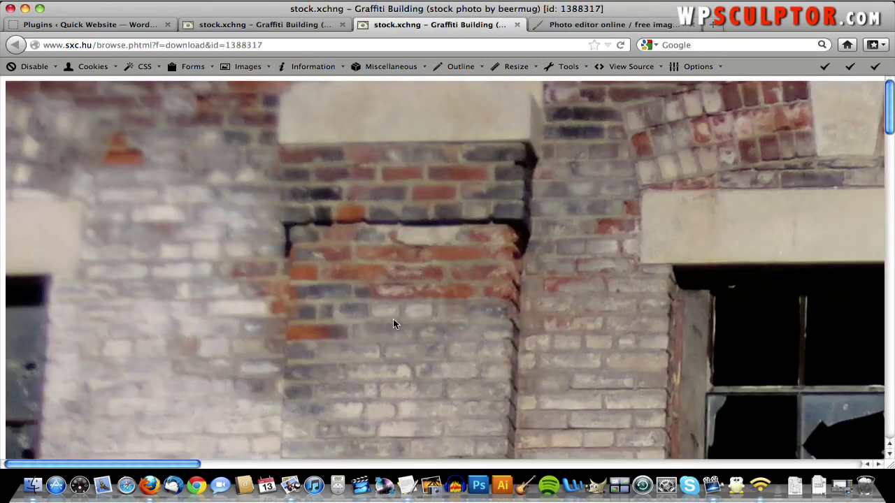
- Save the Graffiti Building photo as gallery_orginal1.jpg in QuickWebsiteCreation.com, then return to Pixlr
right_click(393, 319)
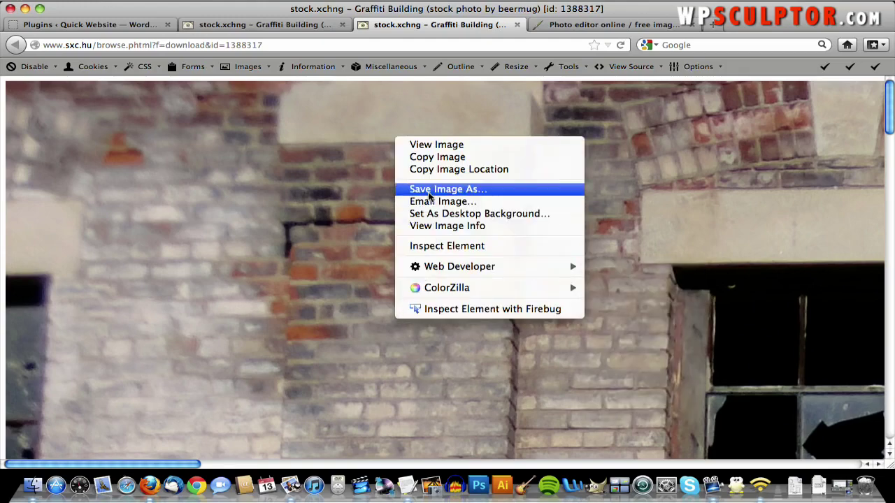
click(429, 196)
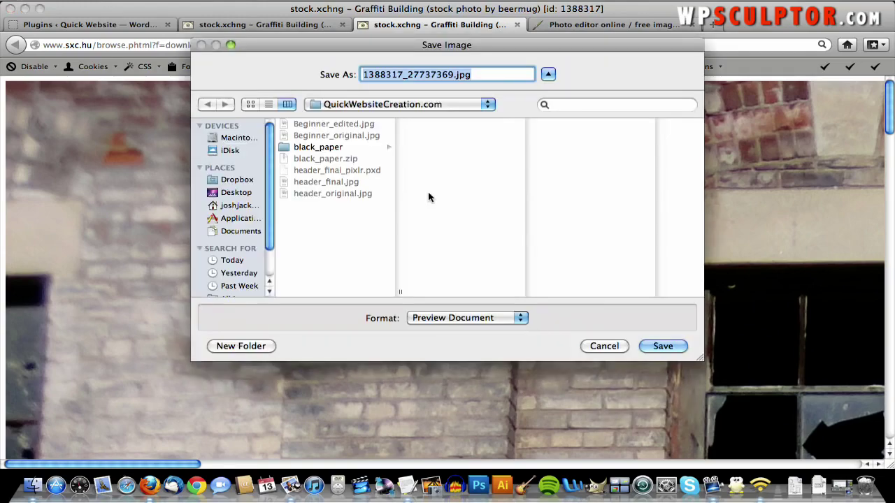
click(454, 76)
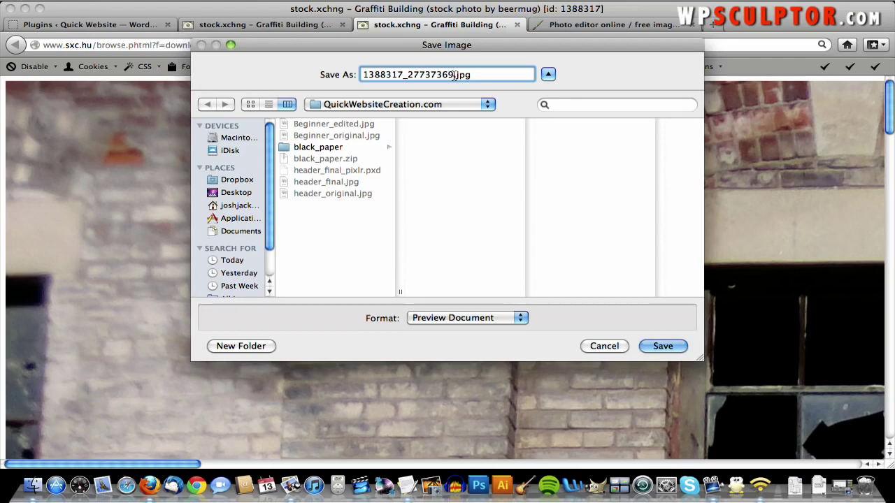
drag(454, 75, 294, 71)
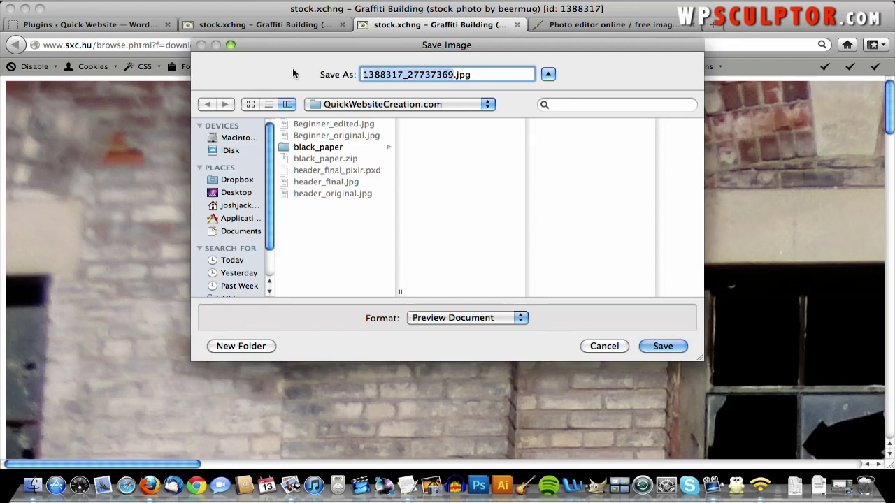
text(gallery)
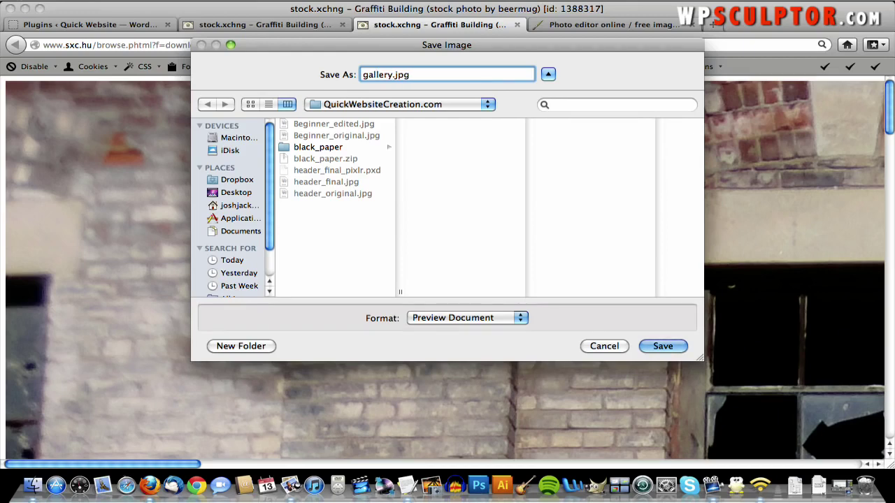
text(_orginal1)
click(665, 346)
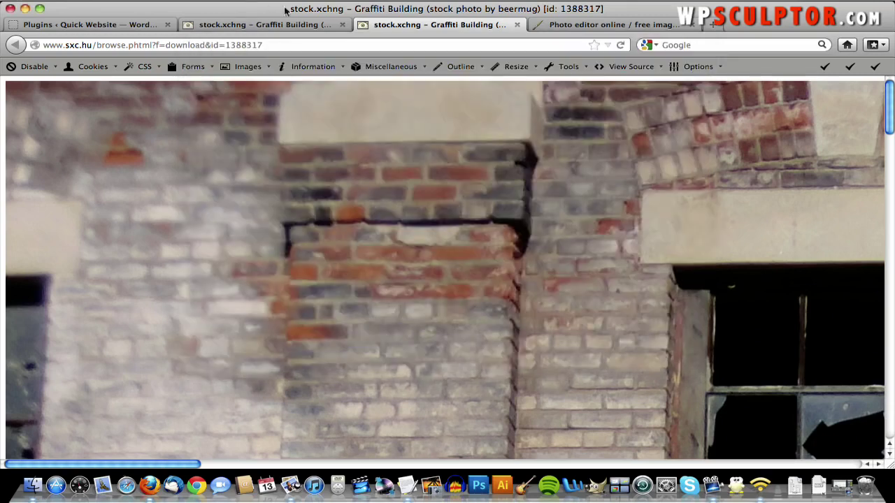
click(580, 25)
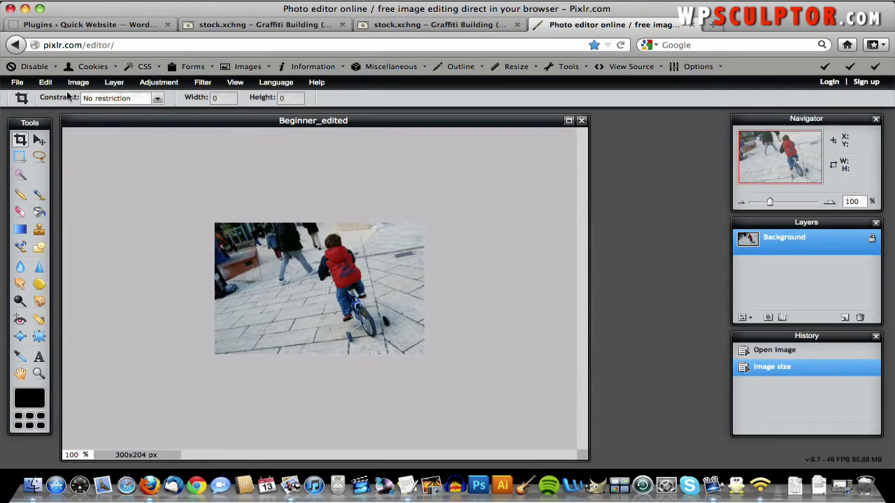
- Open gallery_orginal1.jpg from the computer in Pixlr Editor
click(17, 82)
click(38, 111)
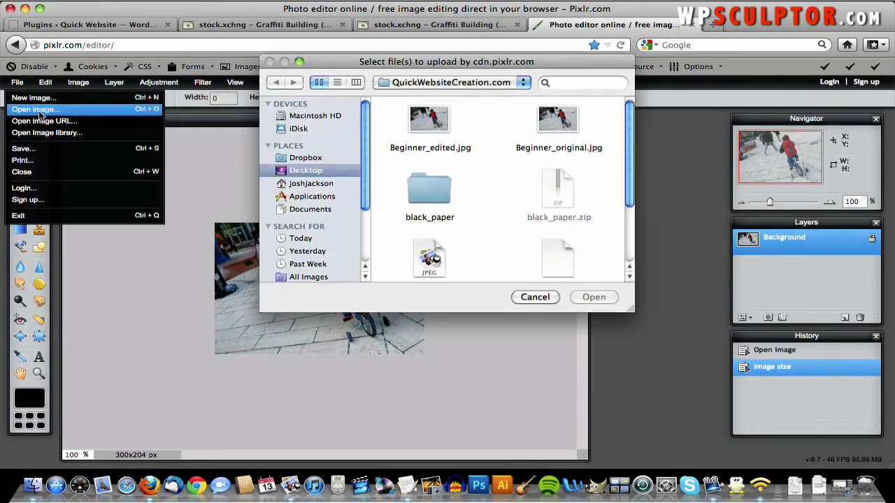
scroll(476, 225, down, 2)
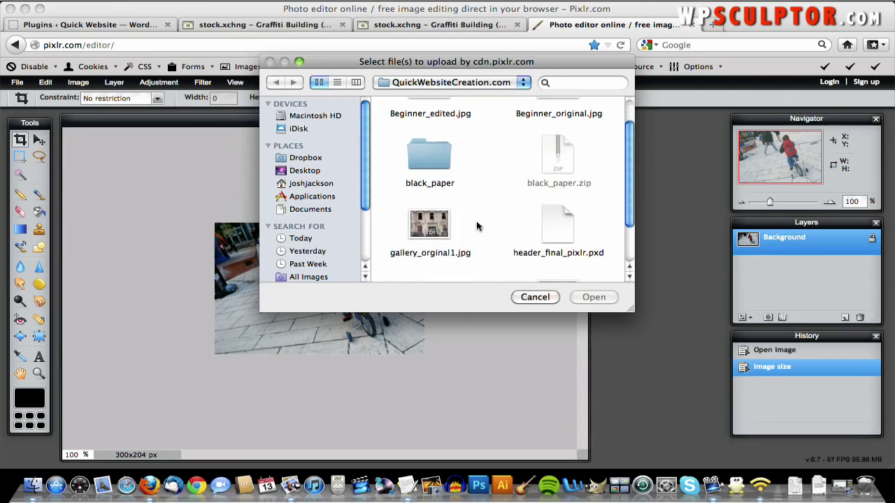
double_click(419, 230)
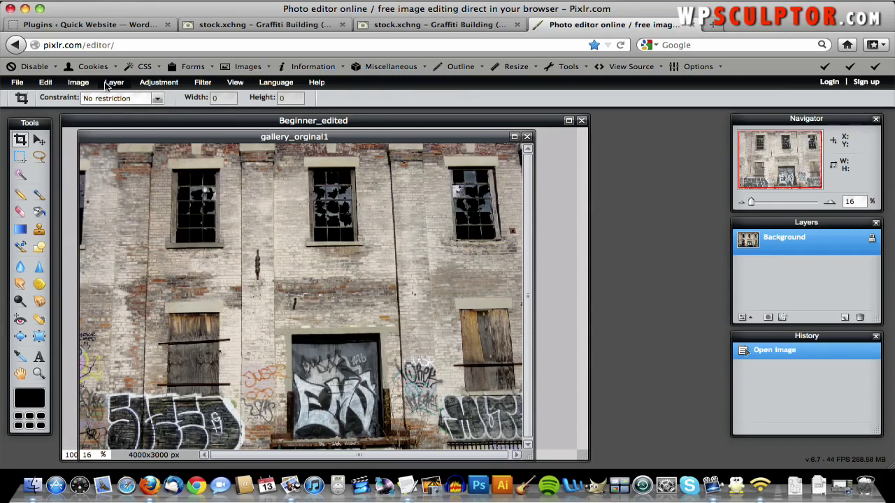
- Resize the image to 900 px wide (900x675) and view it at 100% zoom
click(83, 83)
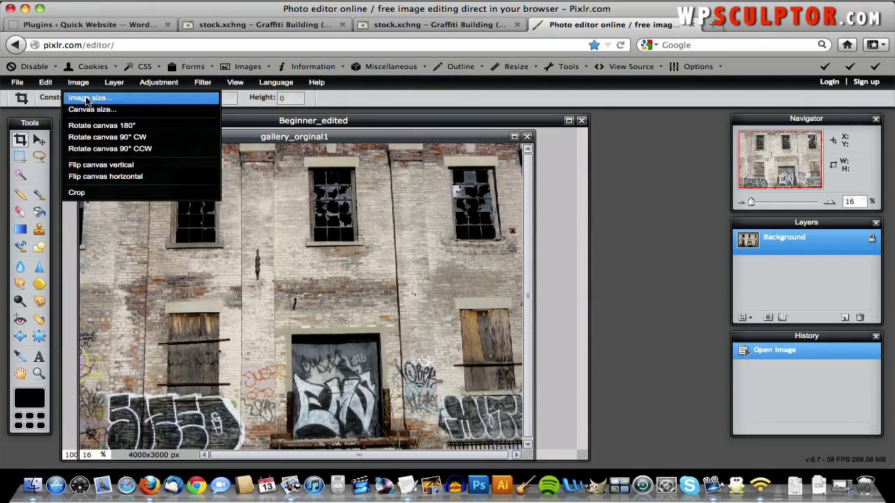
click(87, 98)
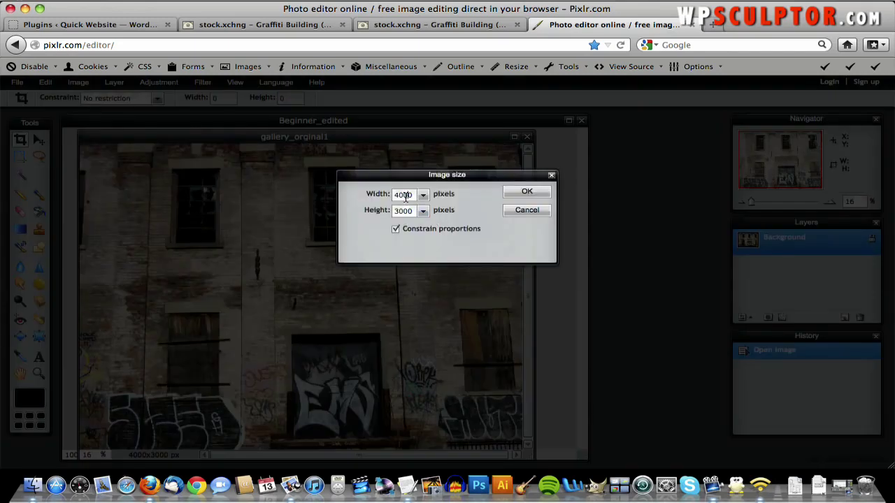
double_click(403, 196)
text(900)
click(527, 193)
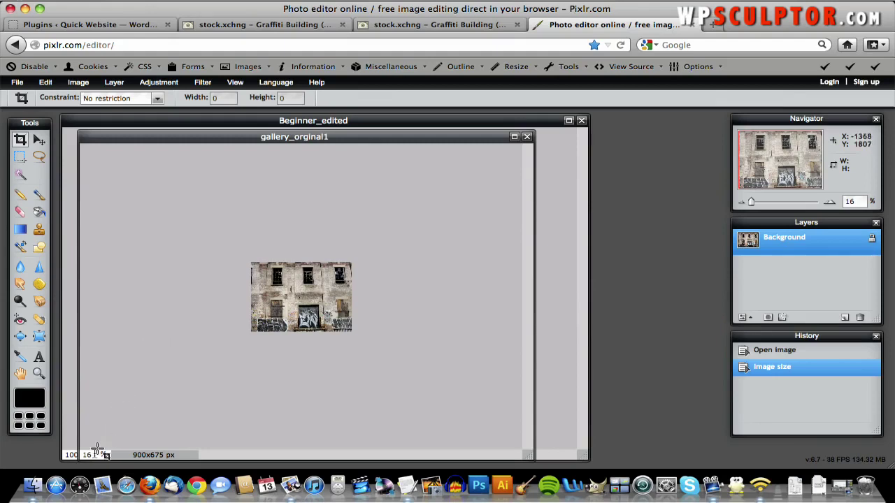
text(100)
key(Return)
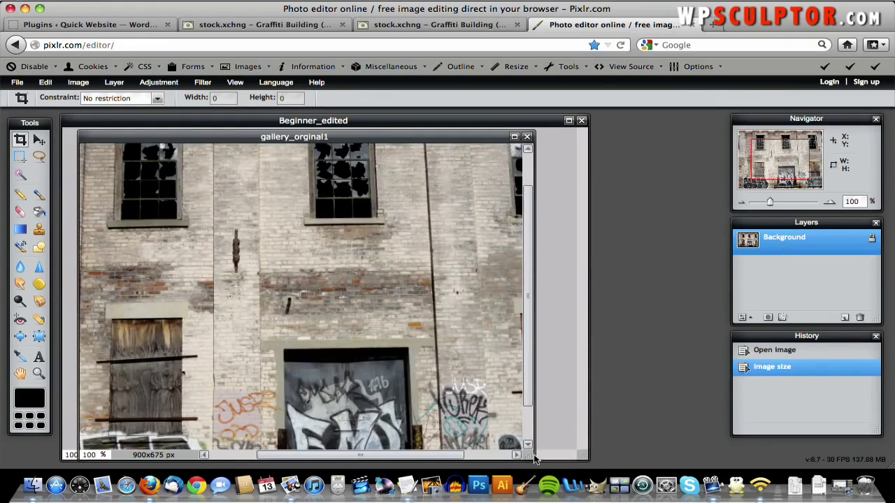
drag(533, 463, 857, 420)
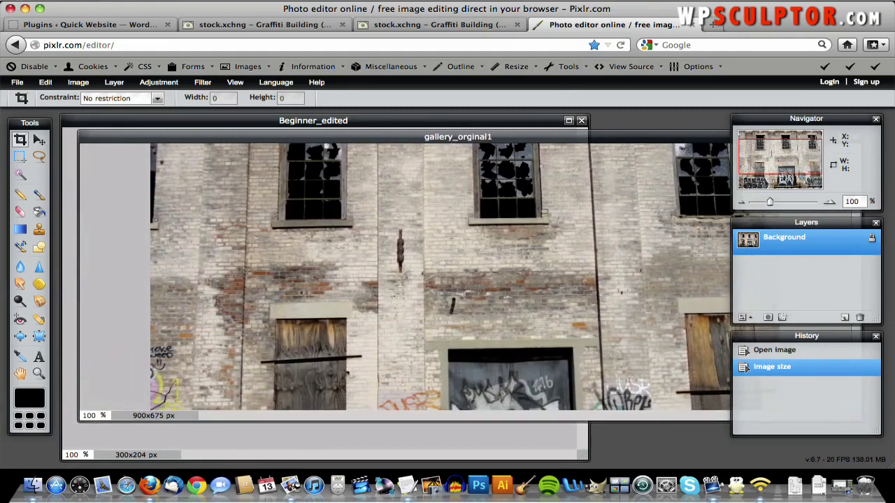
- Save the resized photo as gallery_edited1.jpg at JPEG quality 70, then switch to WordPress
click(16, 83)
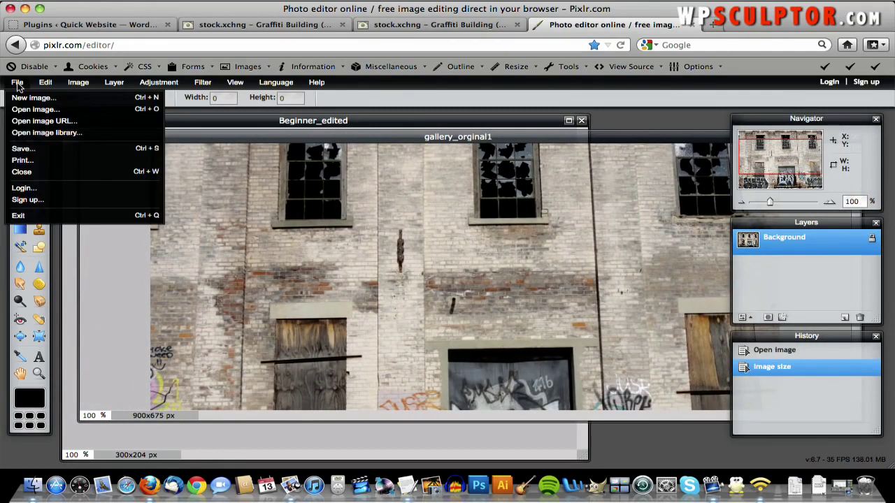
click(35, 149)
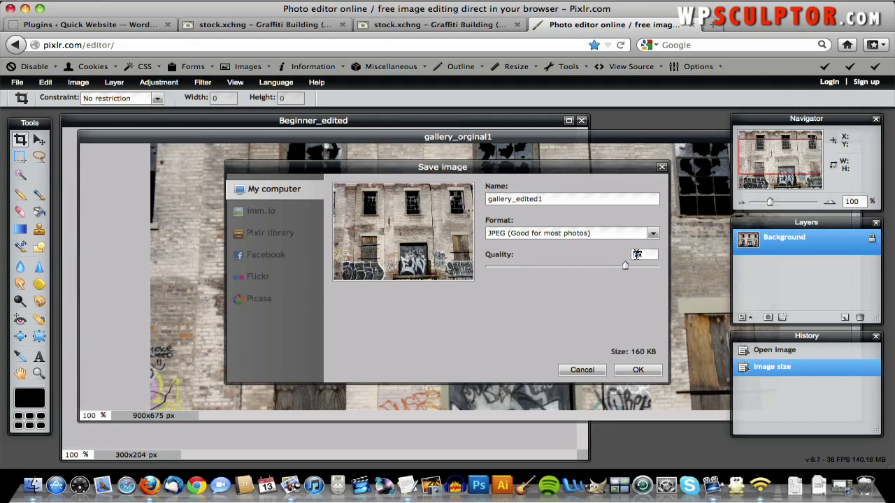
key(BackSpace)
text(70)
click(627, 371)
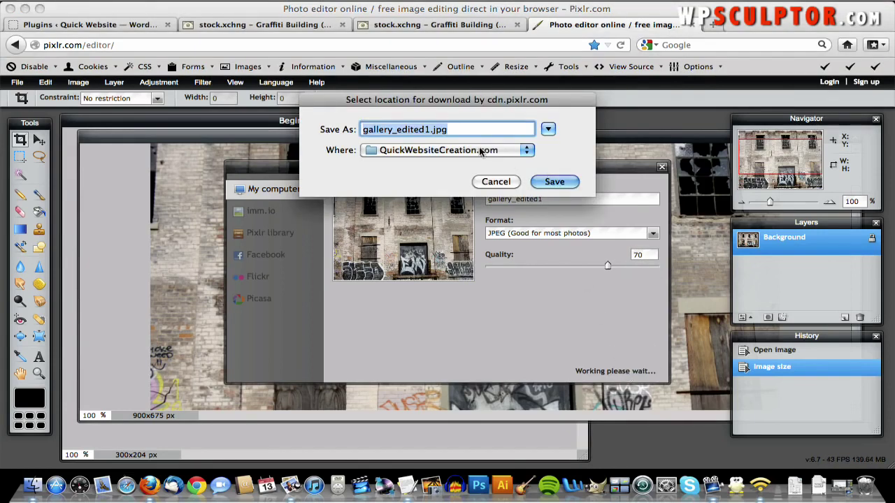
click(546, 181)
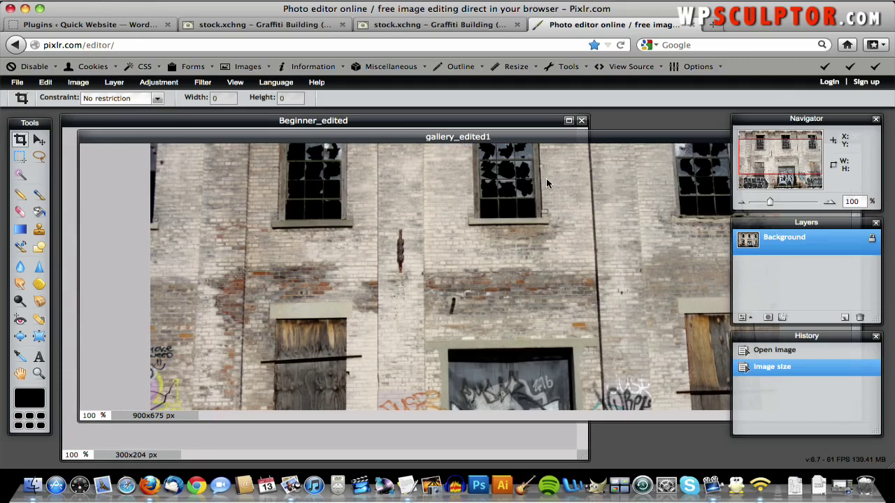
key(super+1)
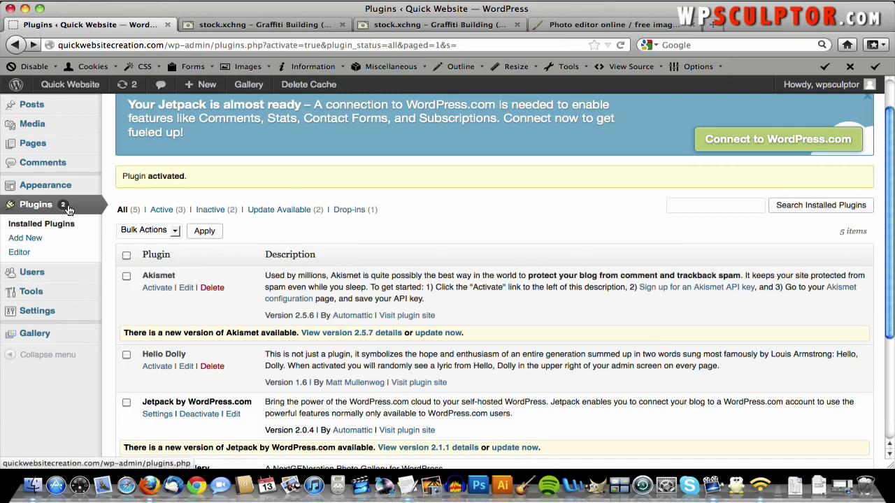
- Create a new NextGEN gallery named 'Gallery 1'
mouse_move(34, 335)
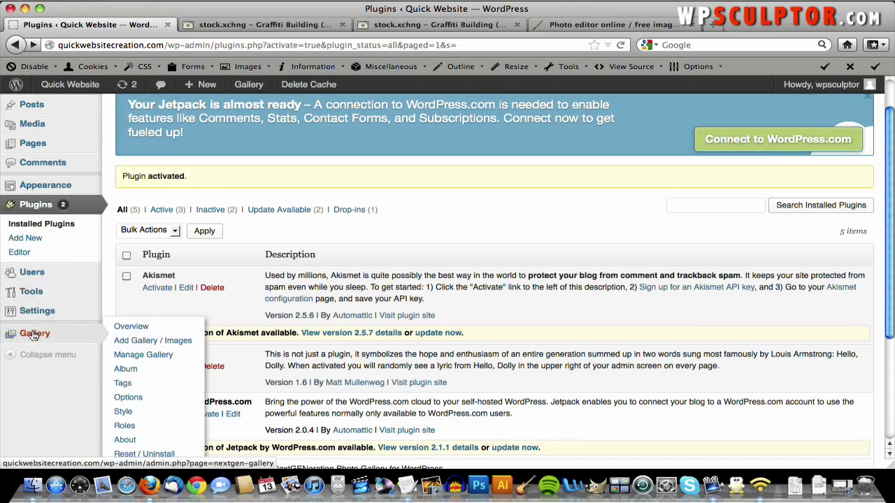
click(143, 340)
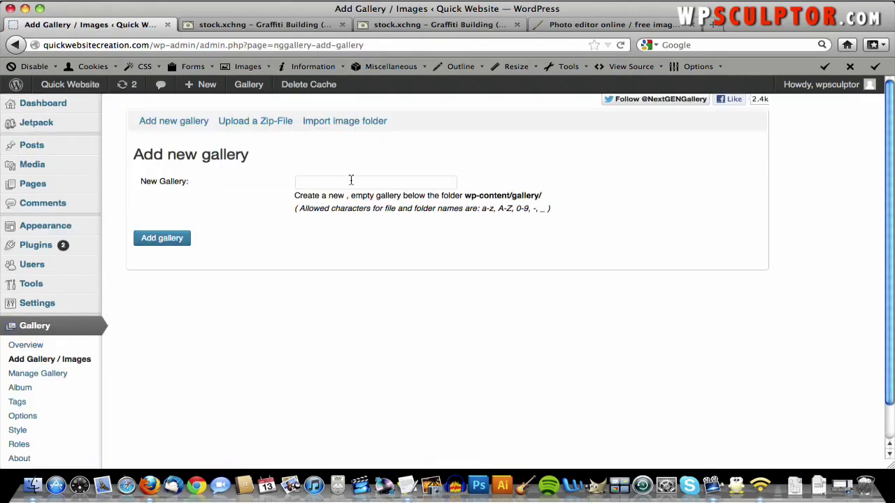
click(351, 180)
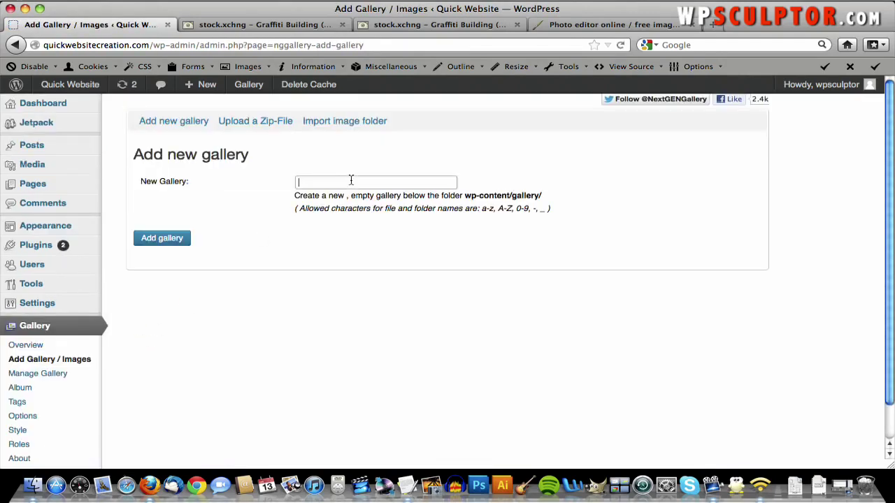
text(Gallery 1)
click(173, 239)
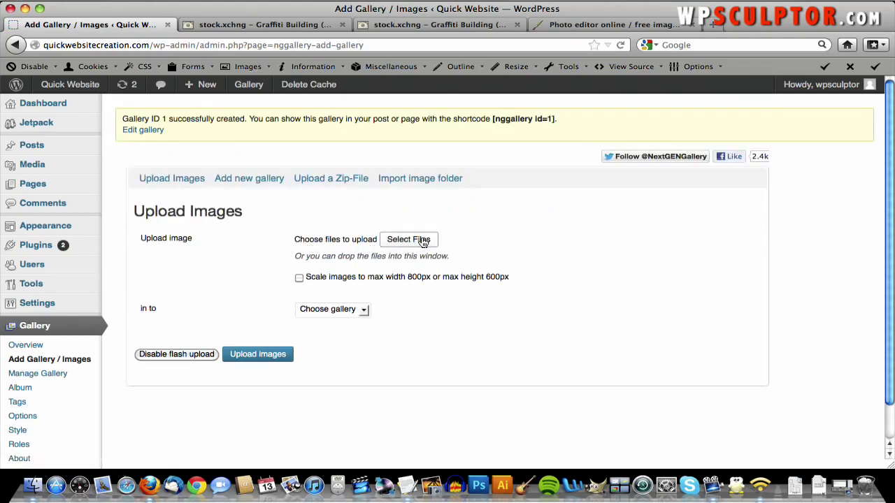
- Select gallery_edited1 through gallery_edited5.jpg and upload them into Gallery 1
click(419, 241)
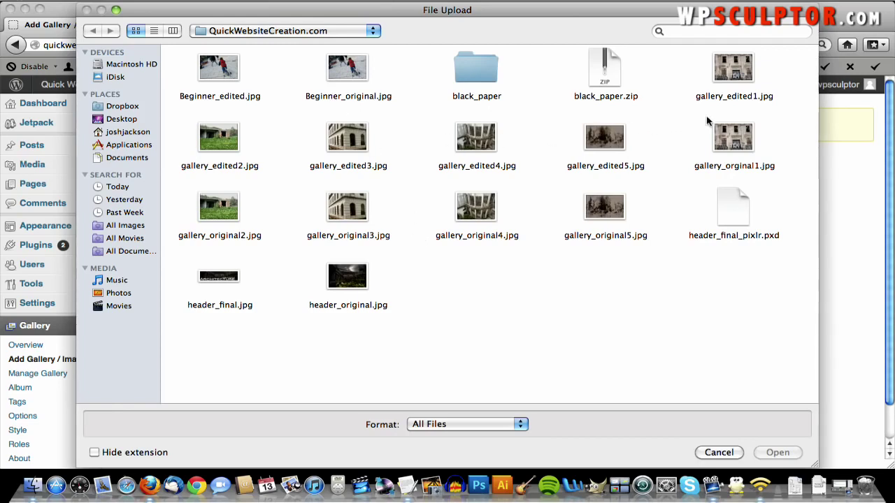
click(732, 63)
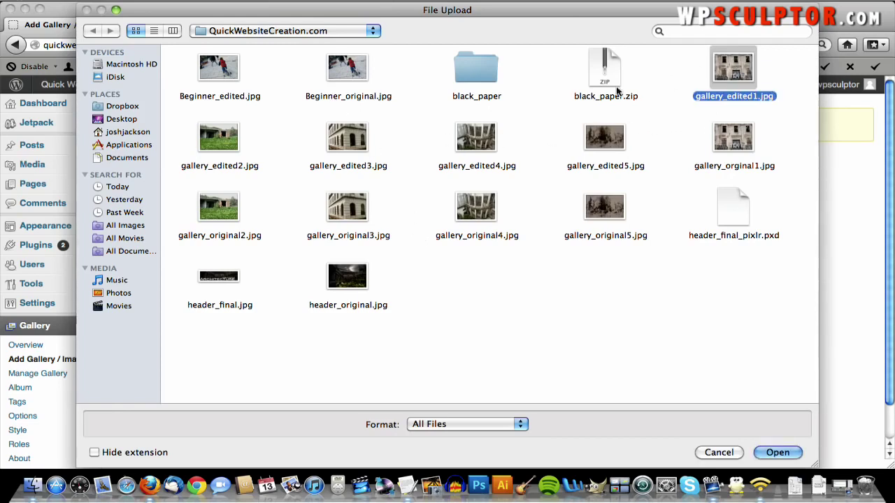
super+click(217, 142)
super+click(353, 143)
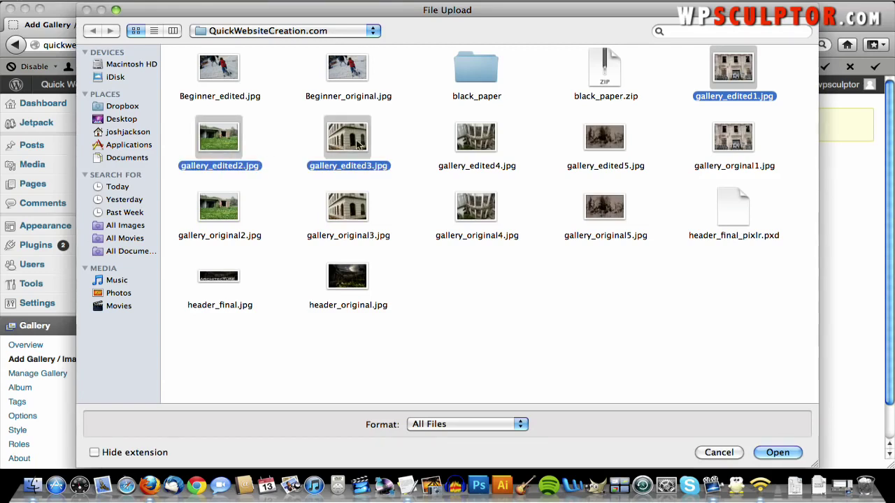
super+click(491, 144)
super+click(591, 140)
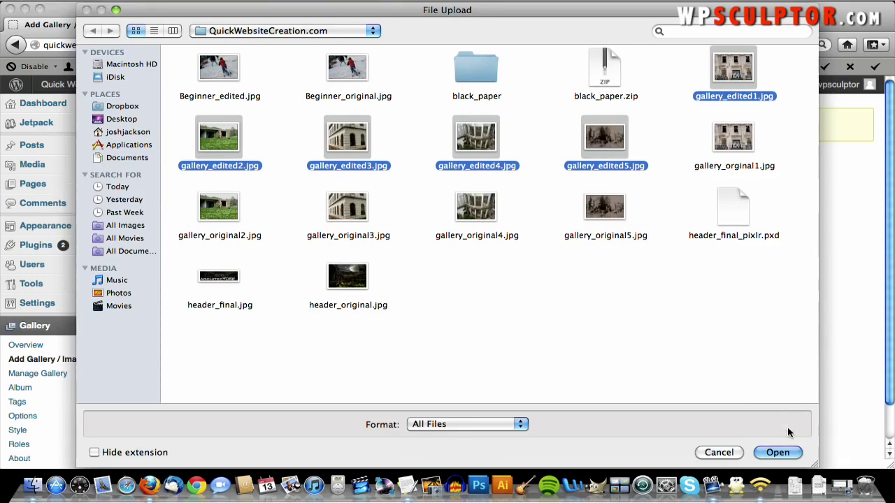
click(776, 453)
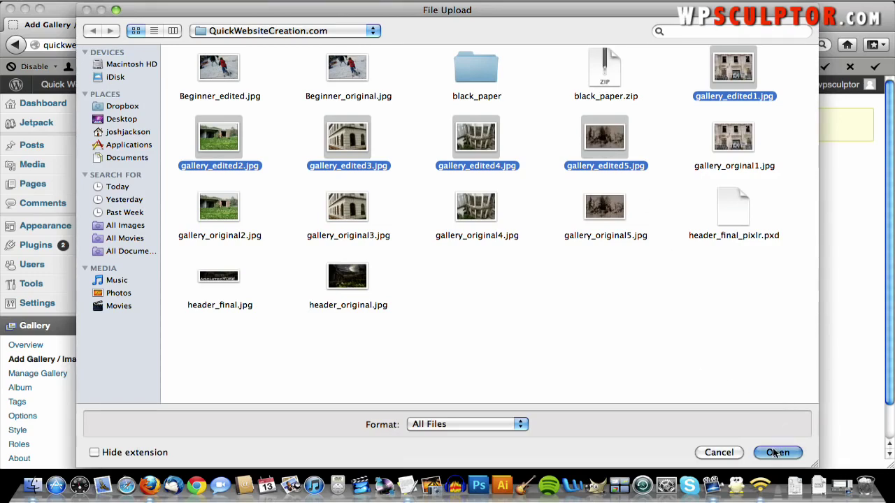
scroll(633, 312, down, 1)
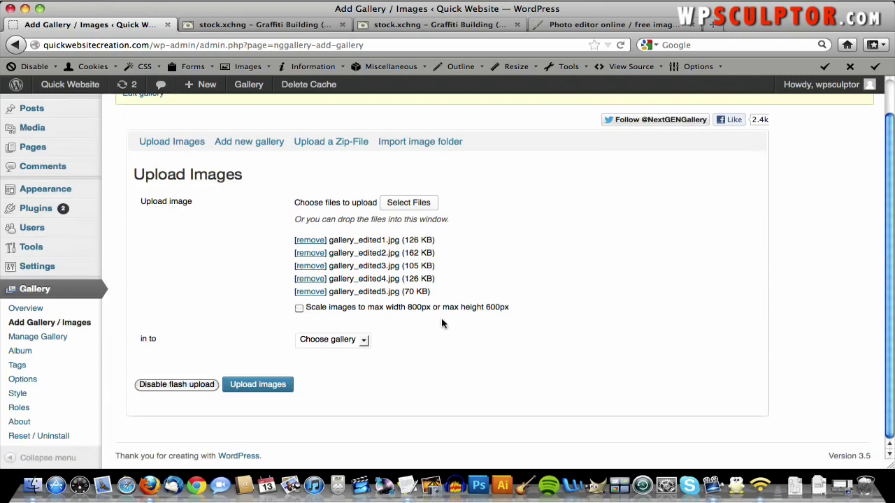
click(352, 341)
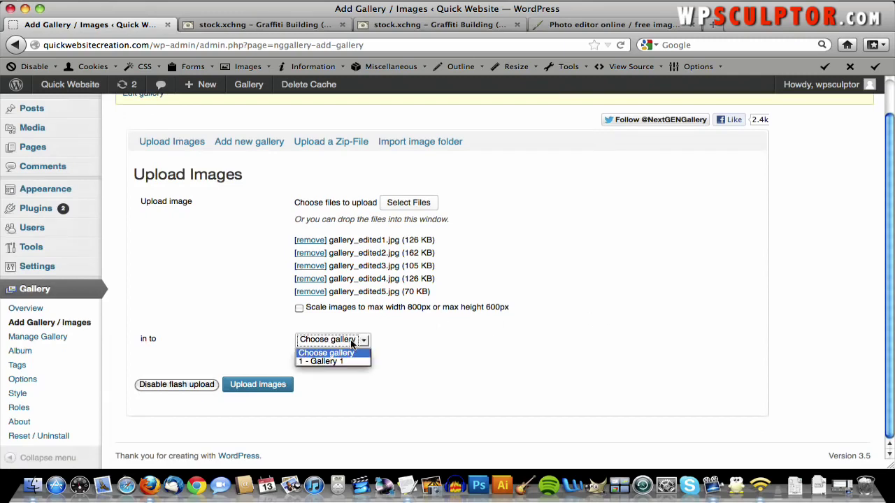
click(350, 361)
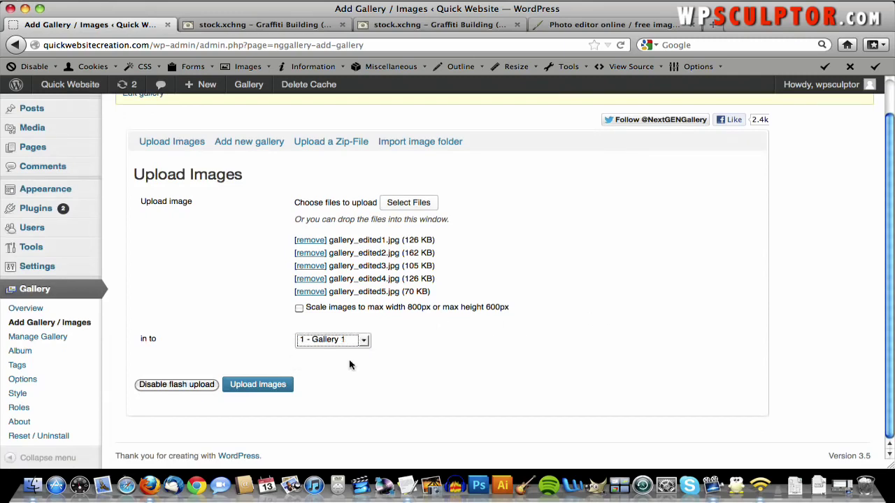
click(343, 367)
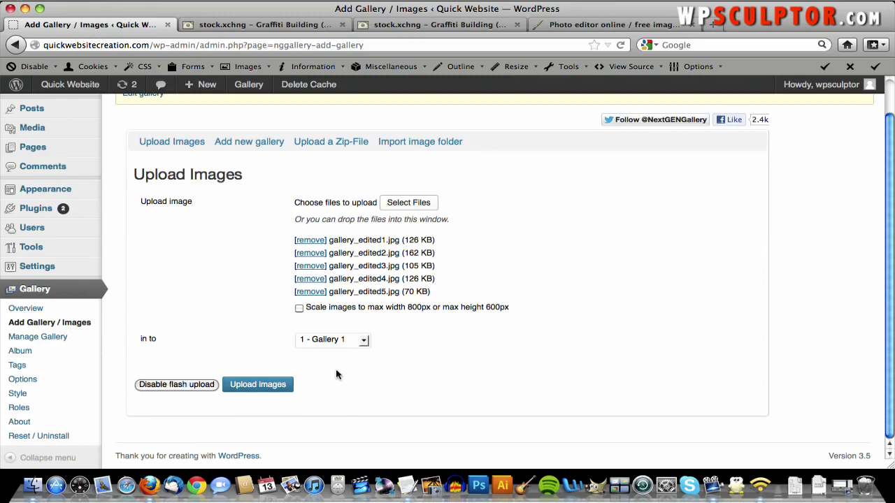
click(282, 385)
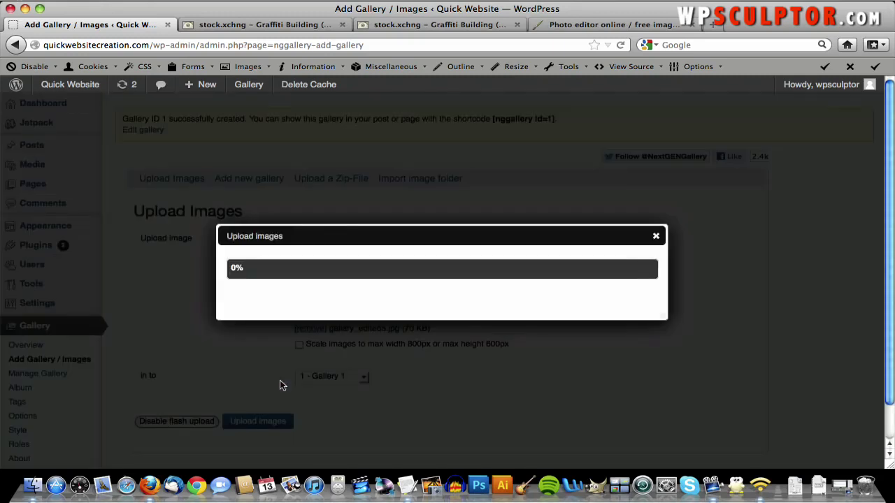
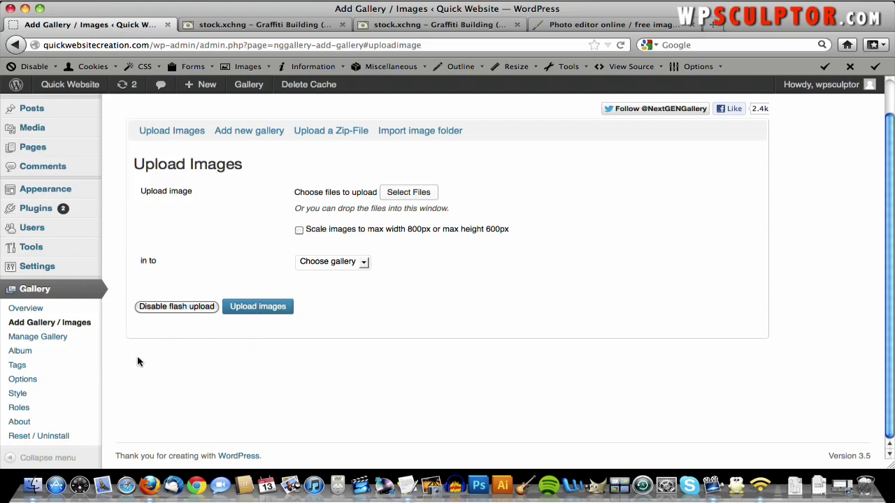
- In Gallery Options, uncheck Integrate slideshow on the Gallery tab and save the settings
click(32, 378)
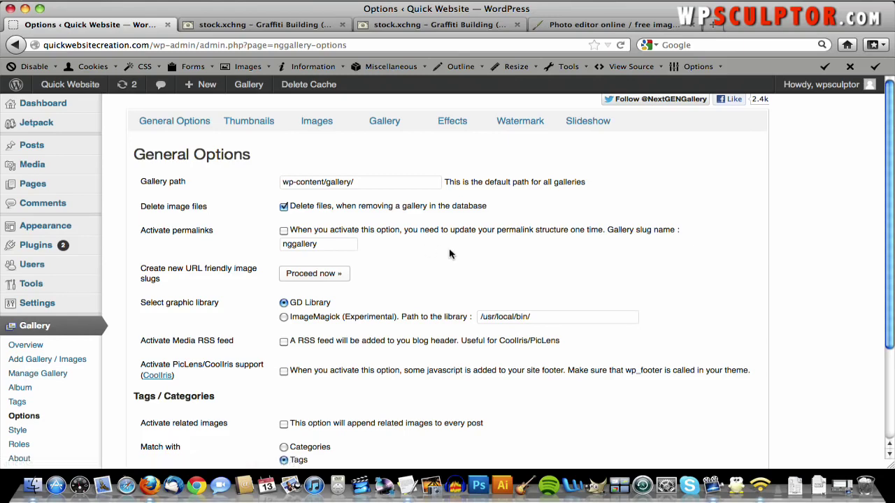
scroll(445, 258, down, 2)
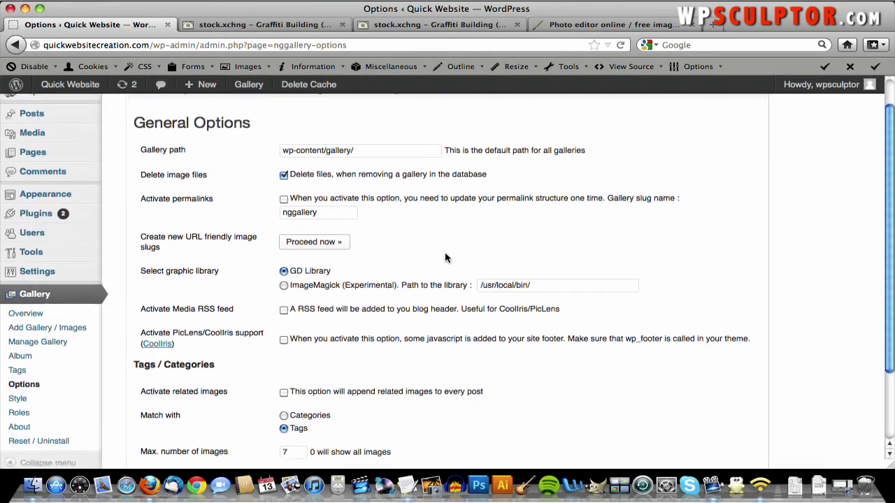
scroll(444, 256, up, 2)
click(390, 127)
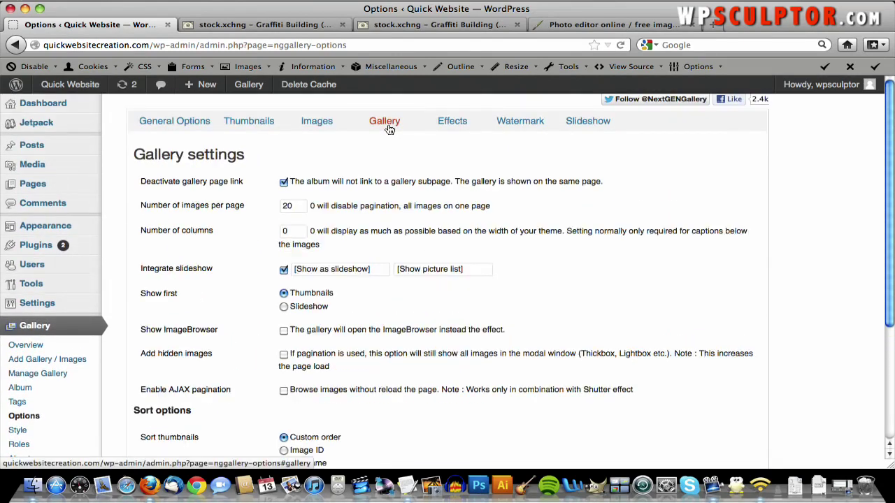
click(283, 271)
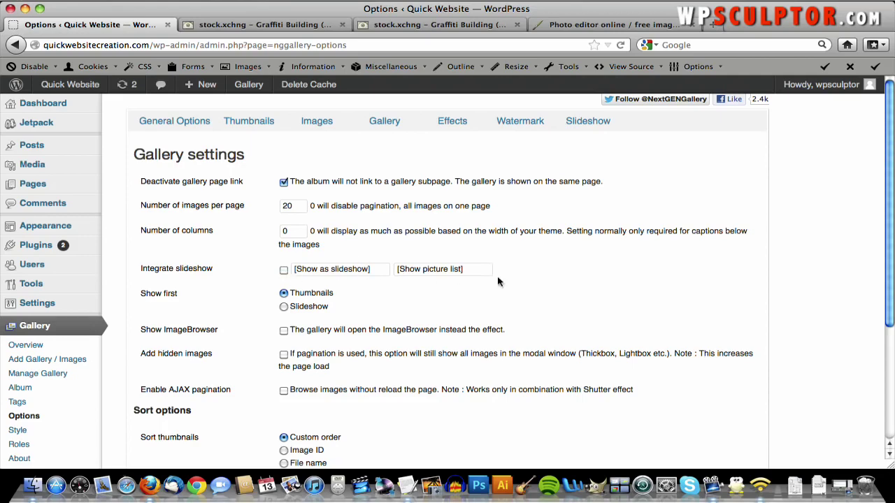
scroll(483, 286, down, 5)
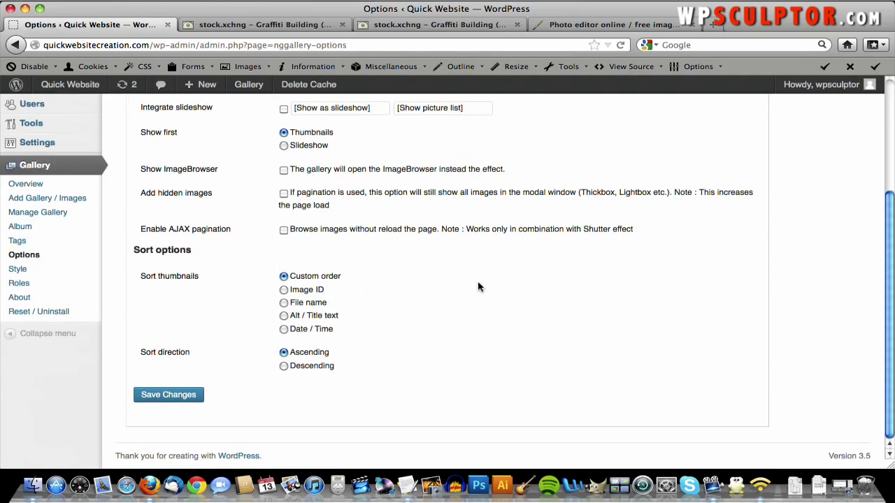
click(153, 396)
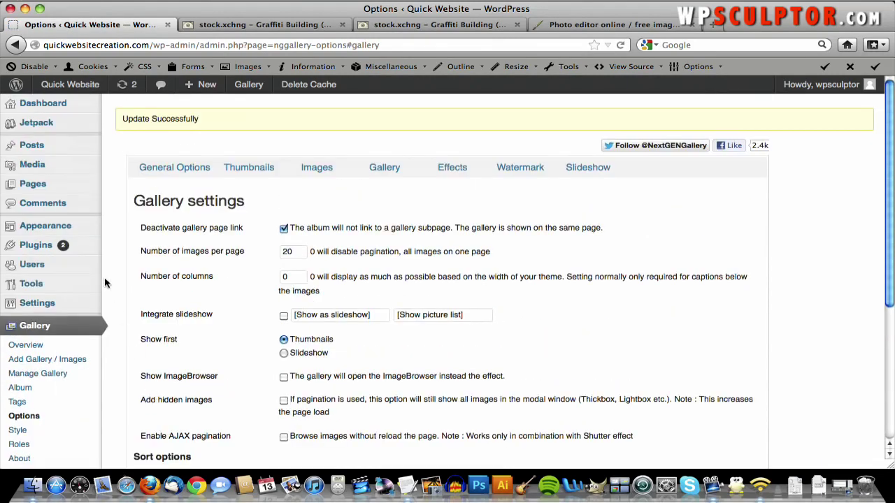
mouse_move(74, 193)
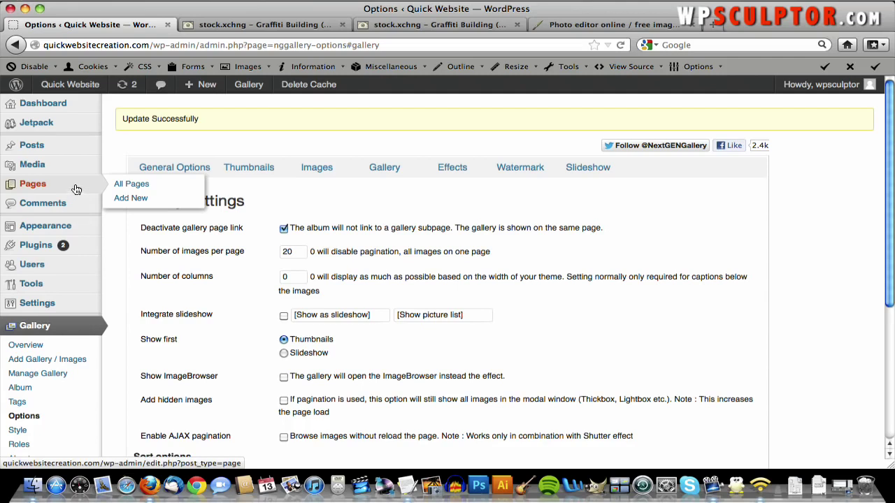
- Create a page titled 'Gallery', insert Gallery 1 with the NextGEN button, and publish it
click(130, 198)
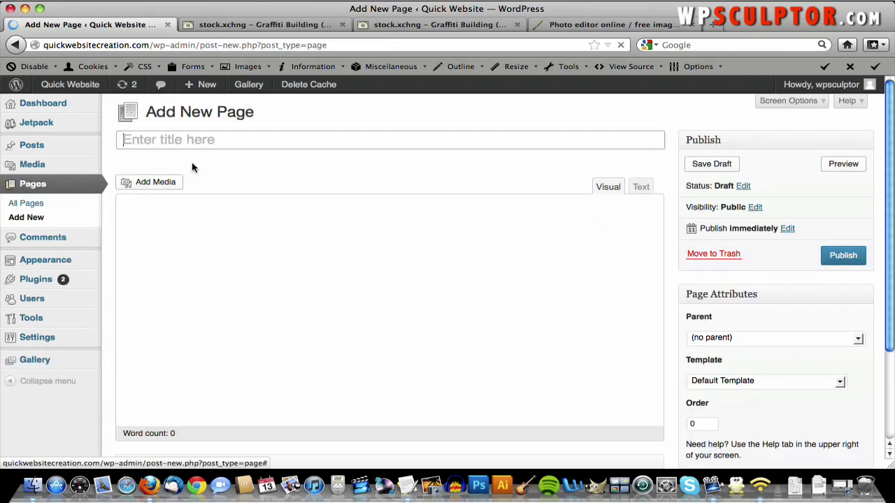
text(Gallery)
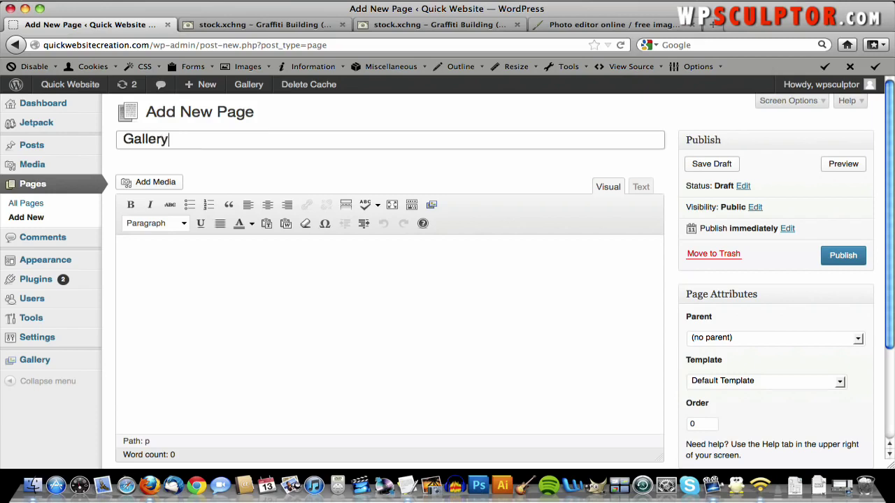
click(202, 253)
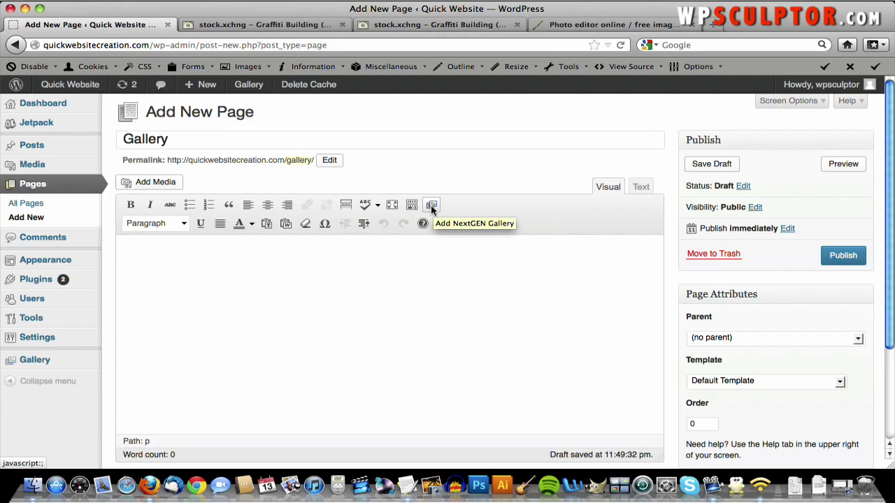
click(431, 206)
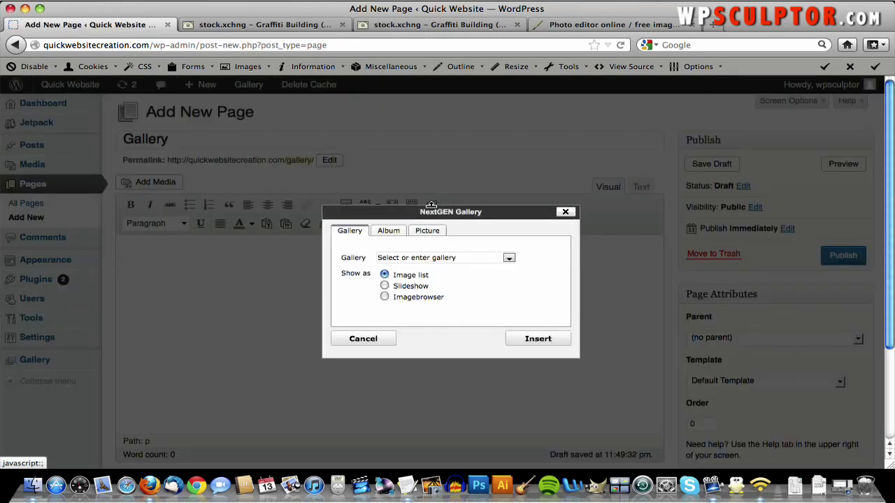
click(508, 259)
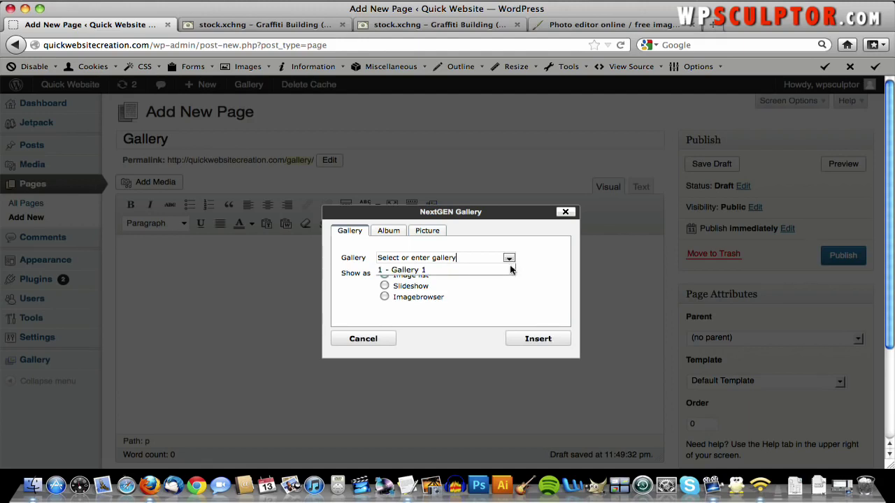
click(419, 271)
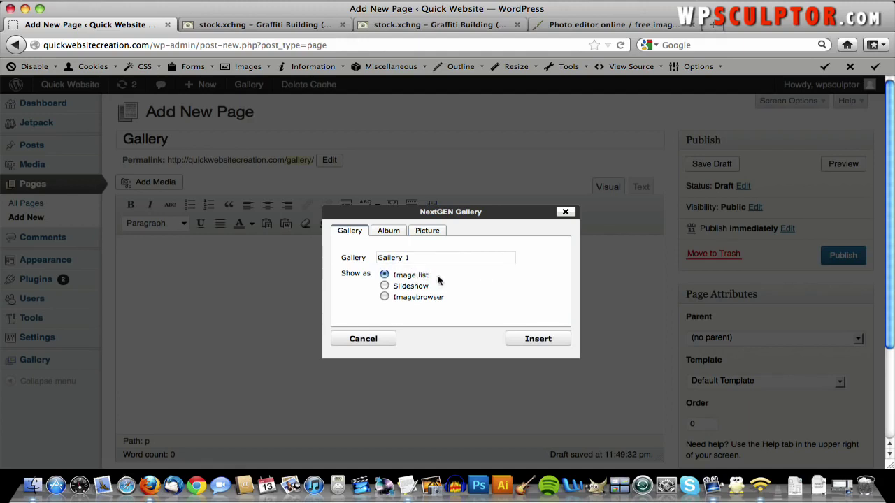
click(528, 338)
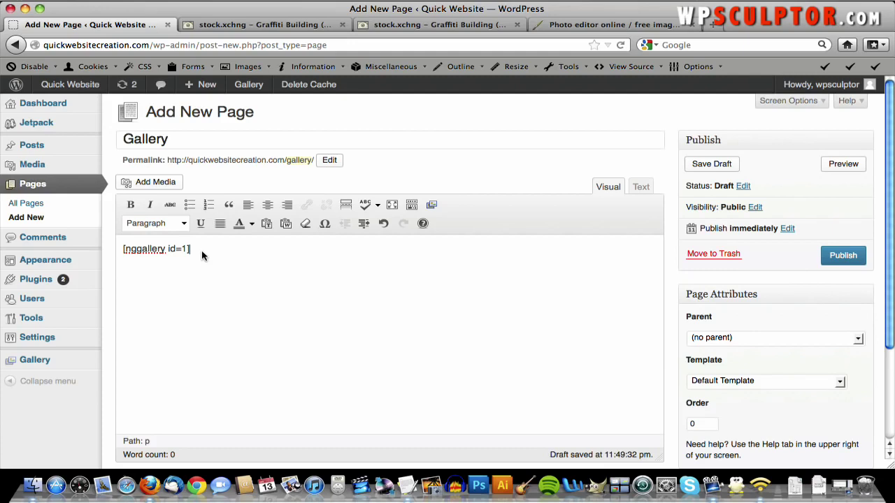
click(827, 257)
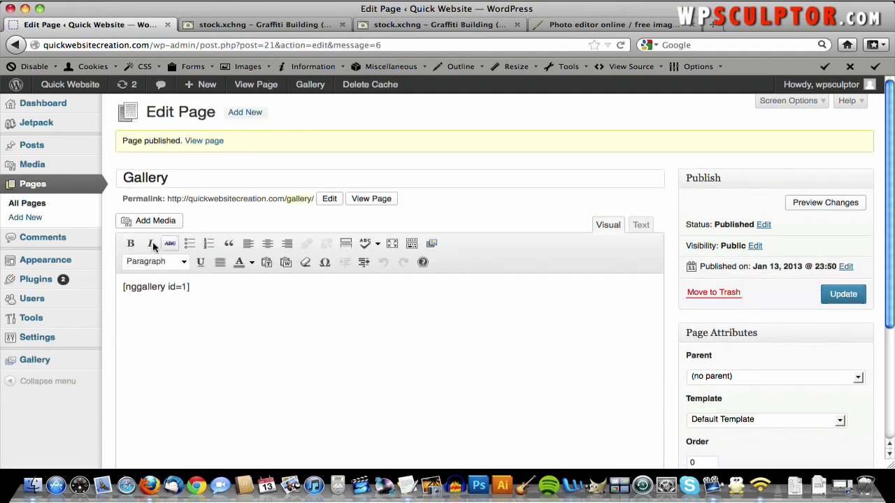
- Add the Gallery page to the Top Navigation menu, save the menu, and visit the live site
mouse_move(70, 260)
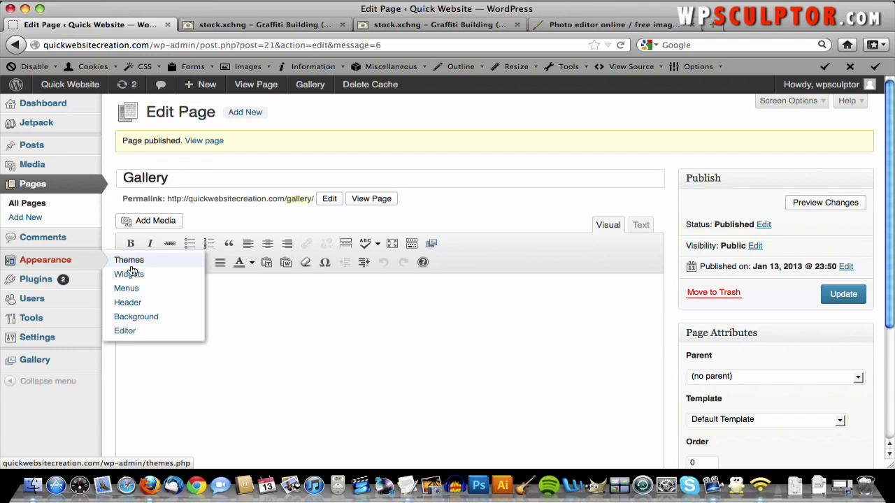
click(126, 289)
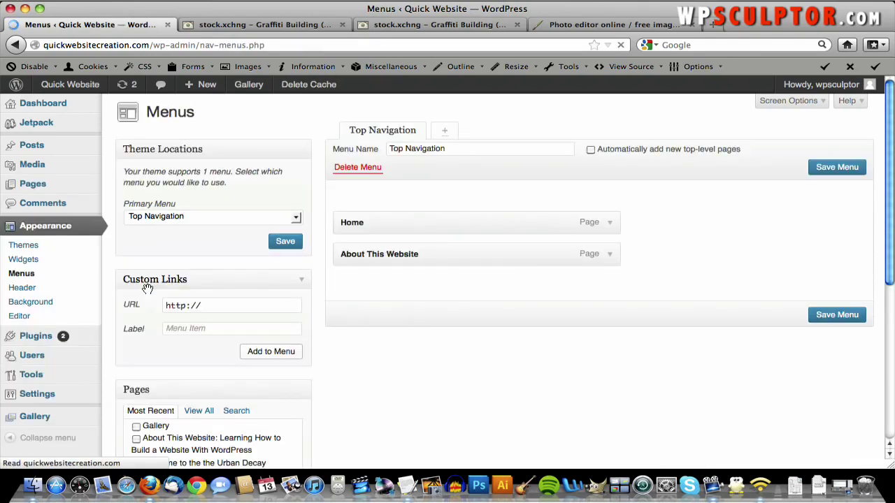
scroll(189, 319, down, 3)
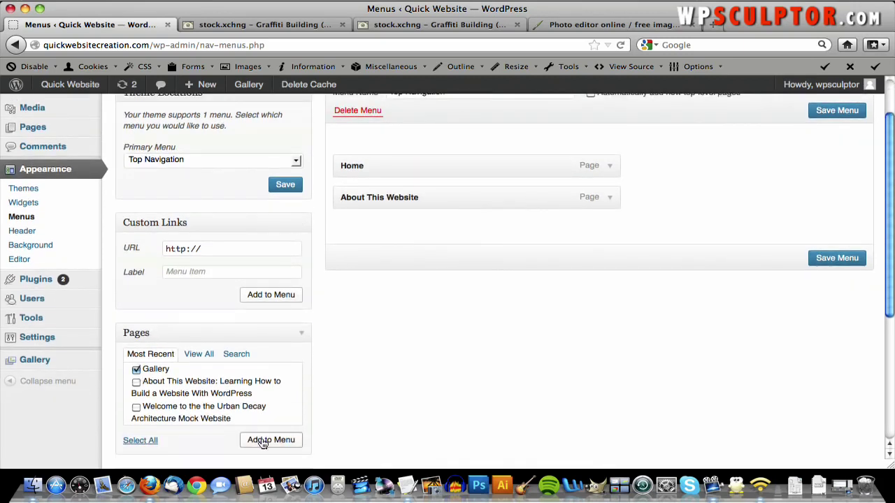
click(262, 439)
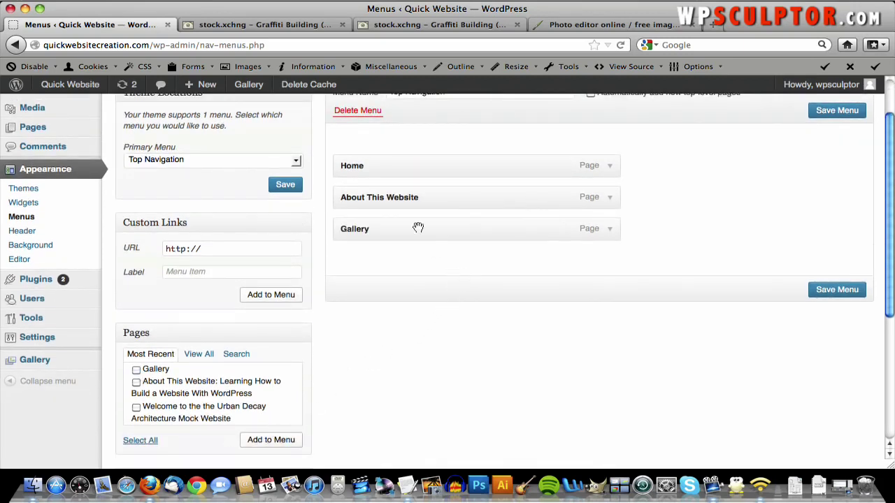
click(838, 296)
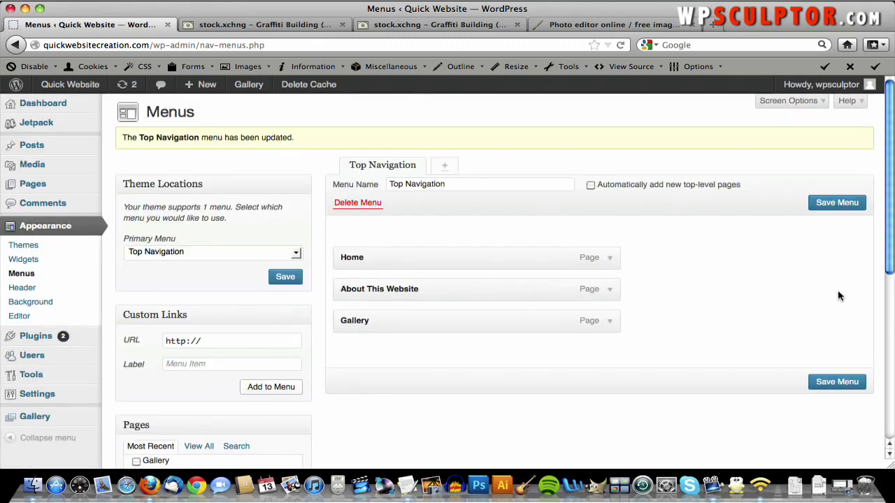
click(82, 92)
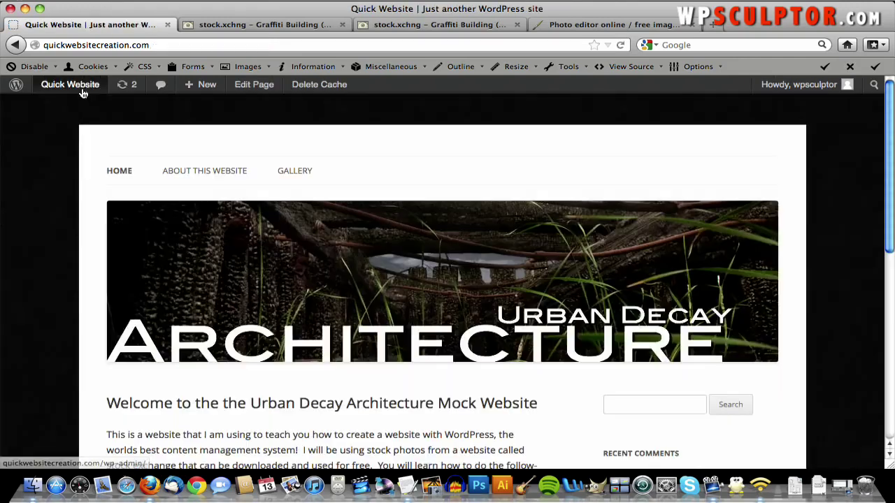
- Open the site's Gallery page and step through all five photos in the lightbox, starting from the first
click(305, 172)
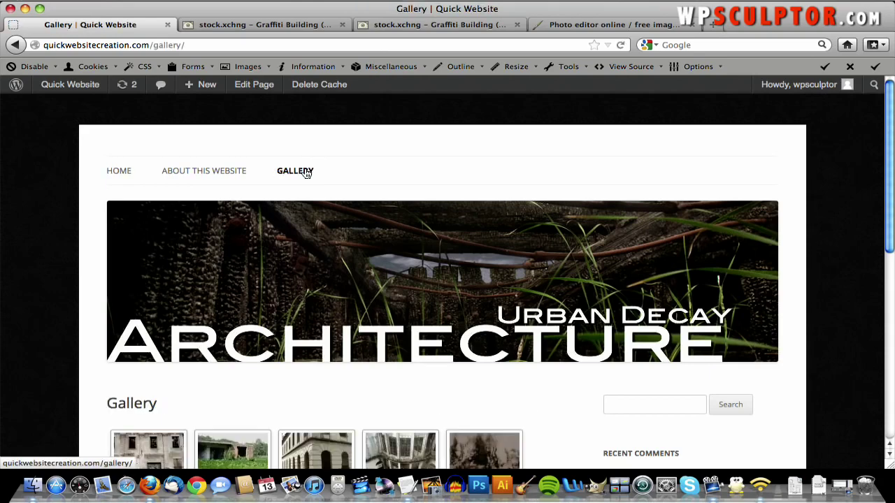
scroll(305, 173, down, 5)
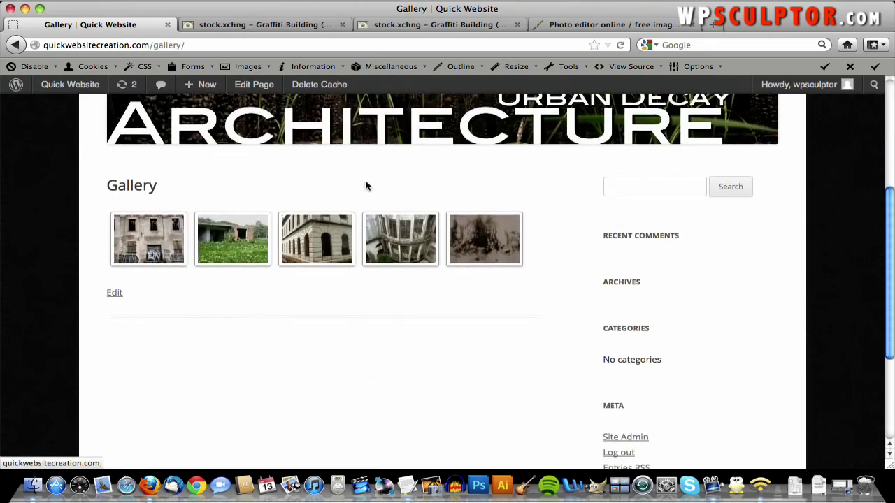
scroll(261, 185, down, 3)
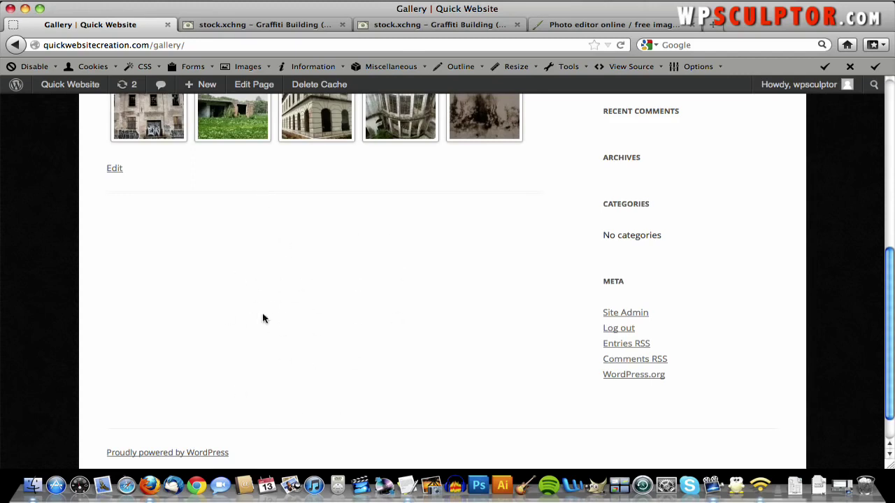
scroll(341, 279, up, 3)
scroll(257, 293, up, 2)
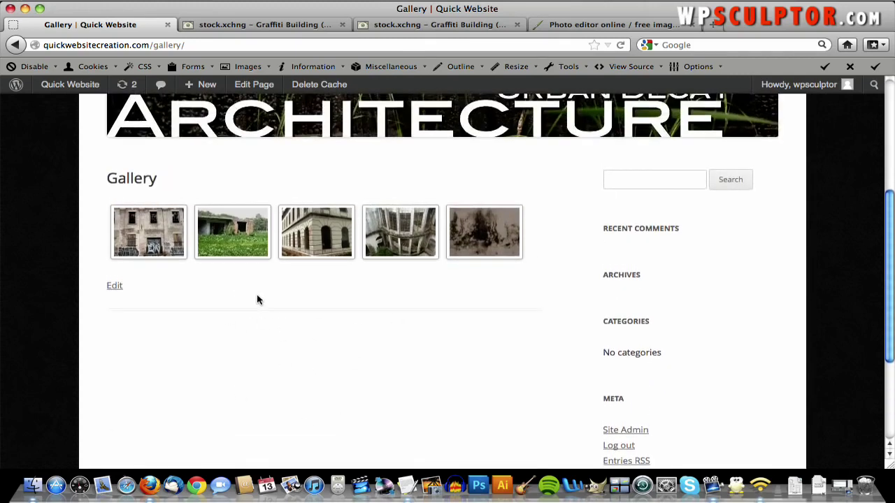
click(130, 228)
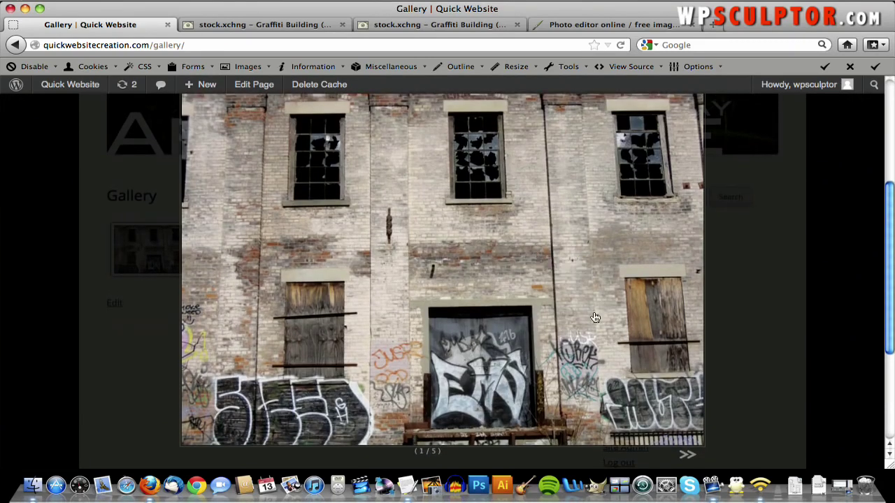
click(687, 453)
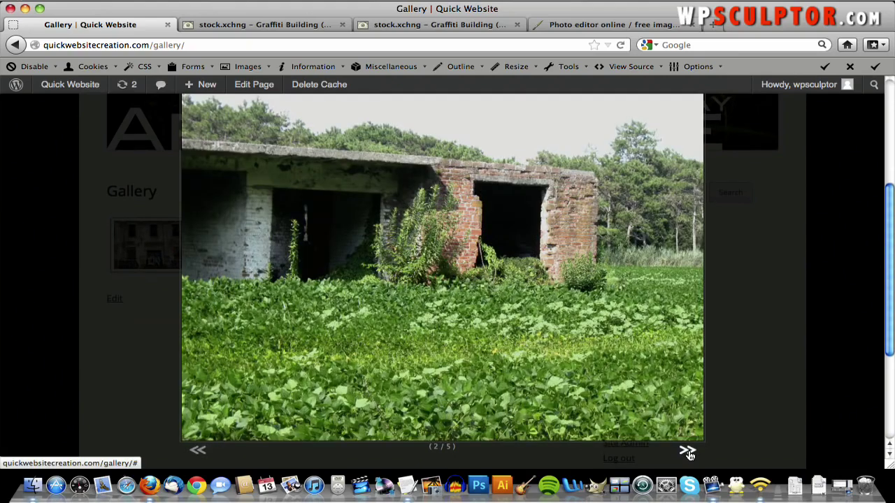
click(687, 453)
click(687, 452)
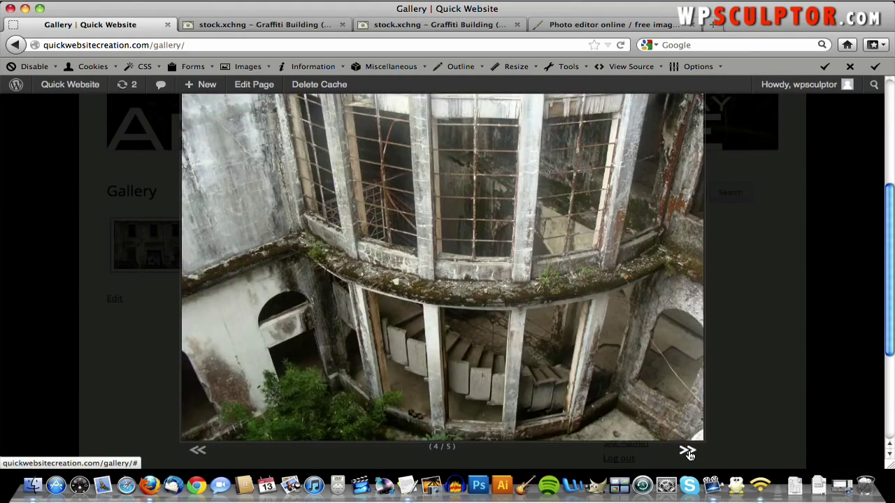
click(689, 453)
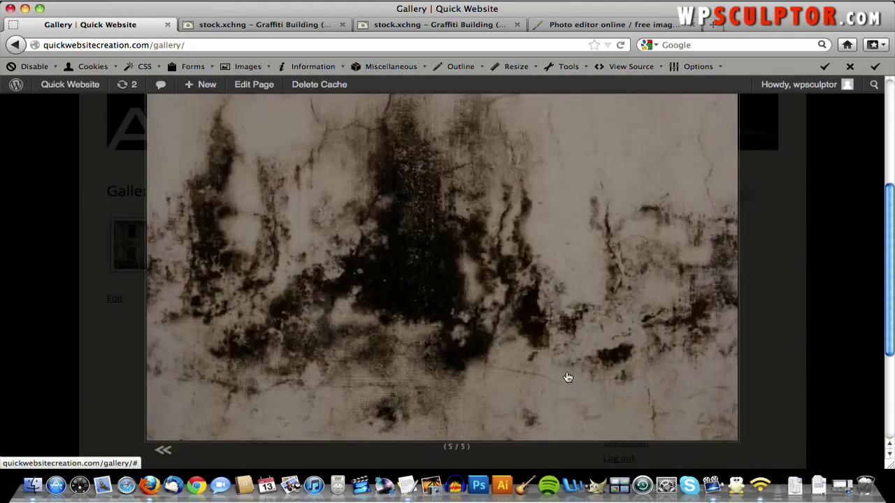
click(511, 364)
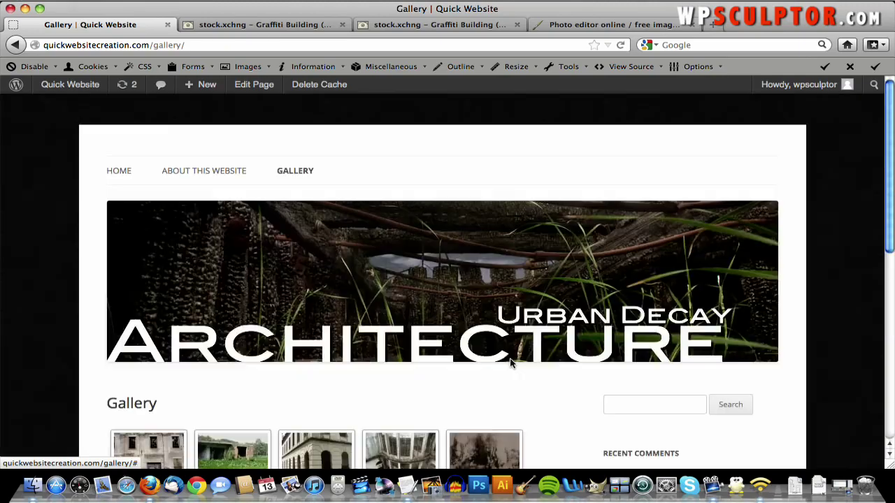
- Open the third photo, go back one, advance to the last photo, and close the lightbox
scroll(510, 363, down, 3)
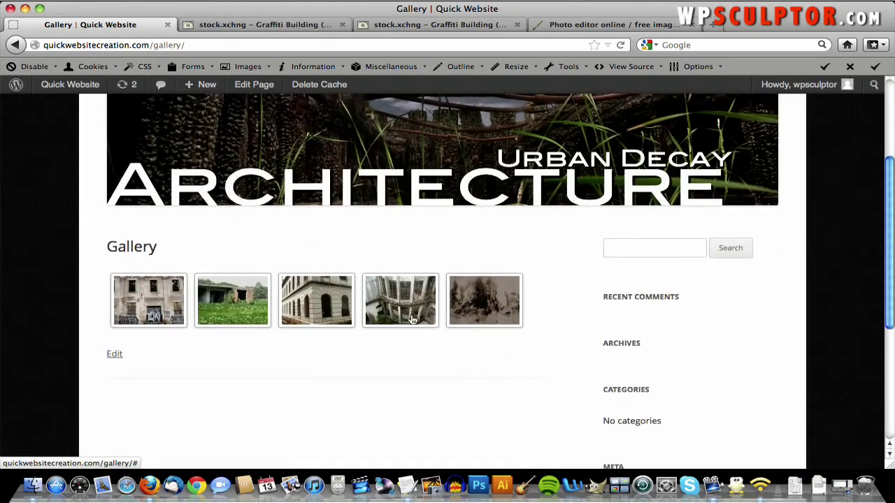
click(323, 310)
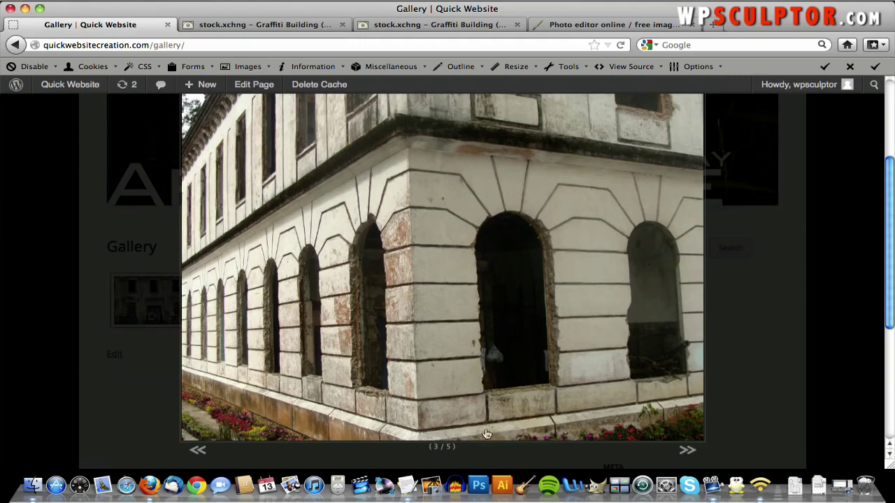
click(198, 450)
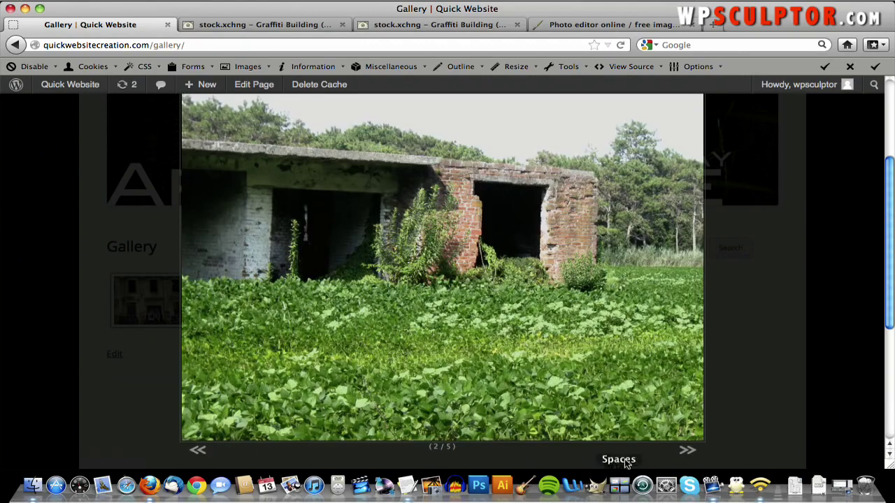
click(687, 450)
click(687, 449)
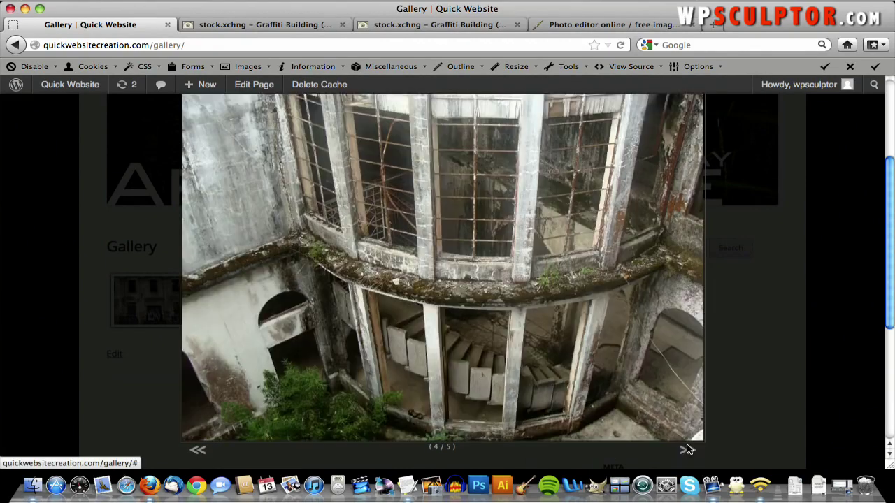
click(685, 450)
click(552, 350)
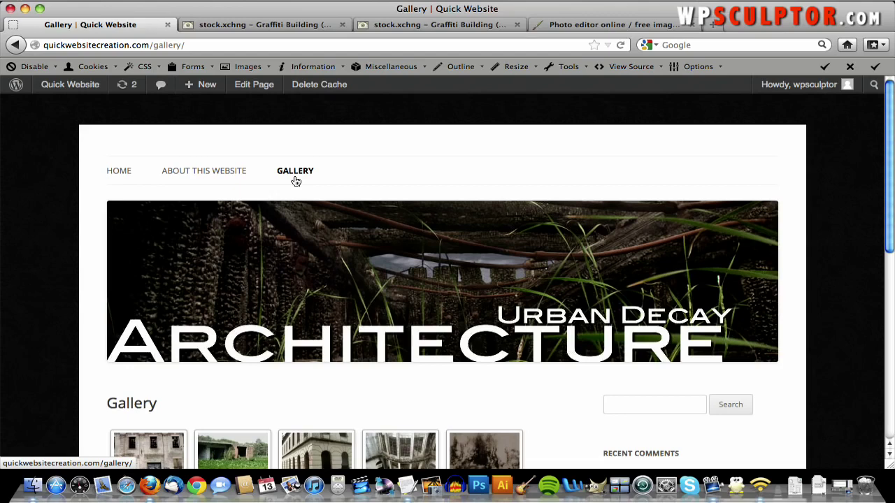
- Search the plugin directory for 'contact form 7' from Plugins > Add New
mouse_move(67, 85)
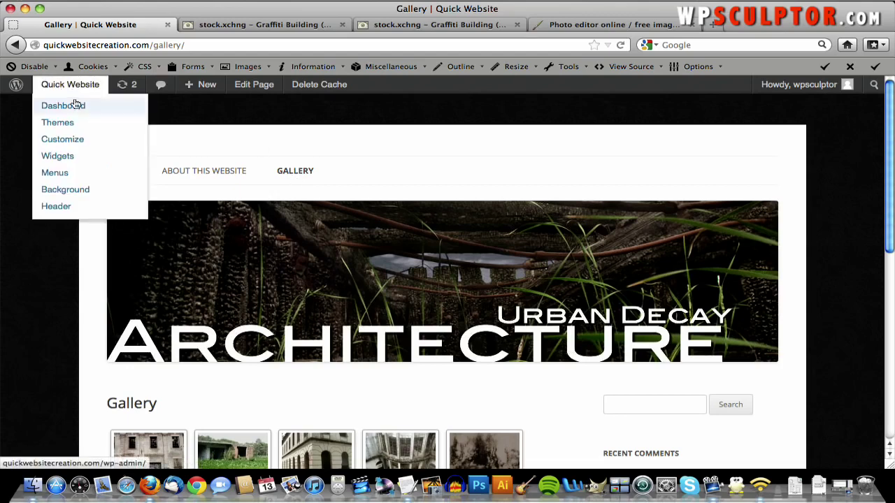
click(75, 105)
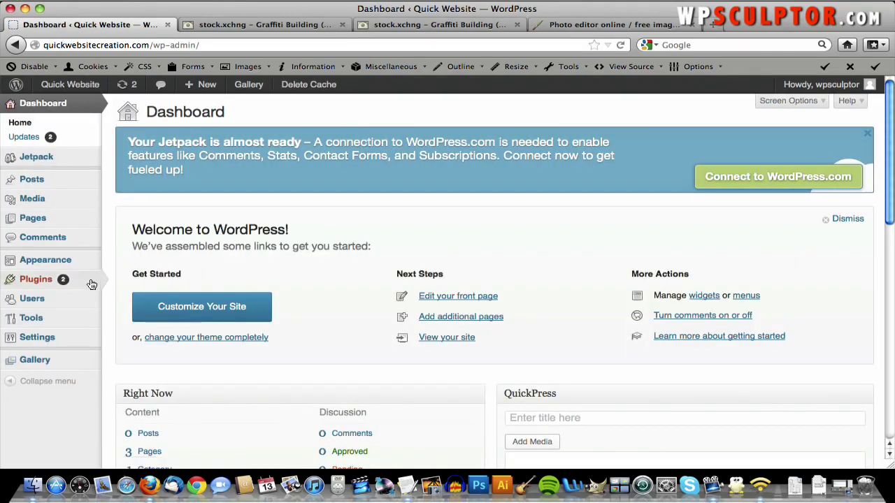
mouse_move(98, 281)
click(129, 297)
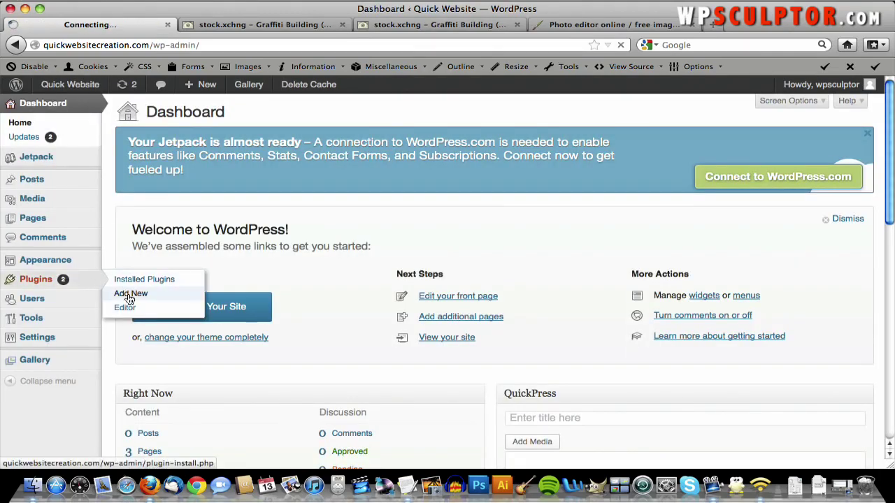
click(184, 213)
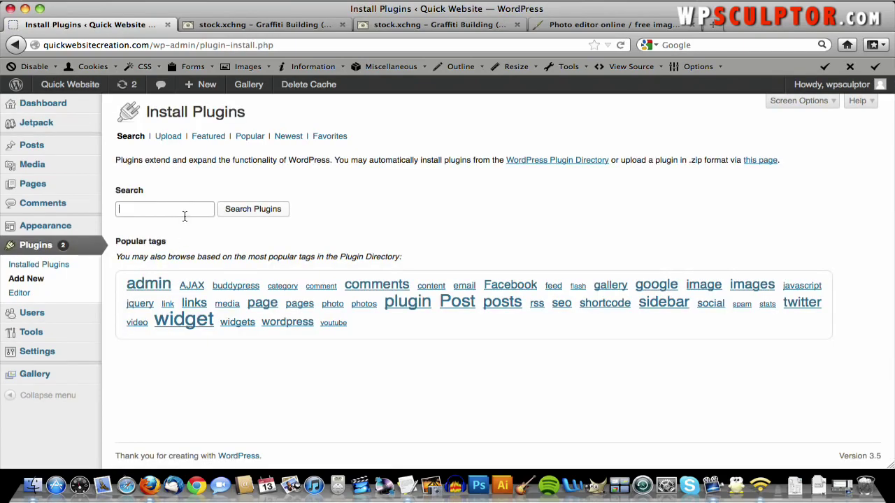
text(contac)
key(Down)
key(Down)
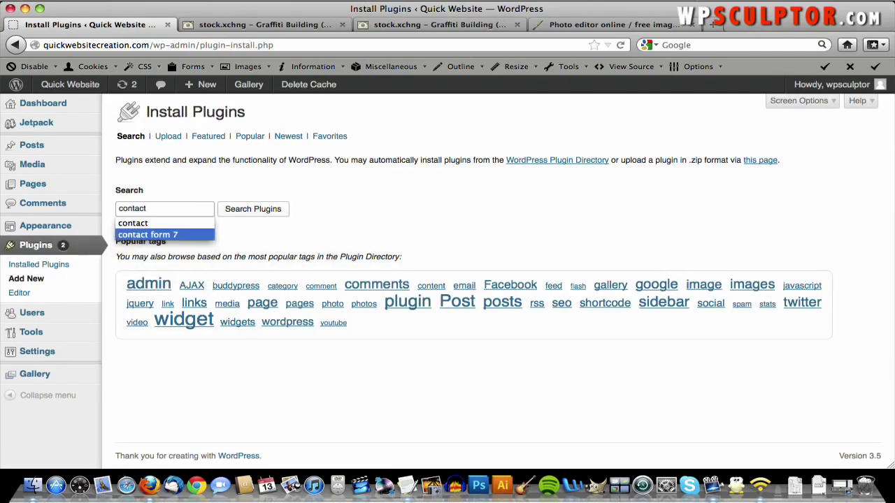
click(187, 236)
click(269, 216)
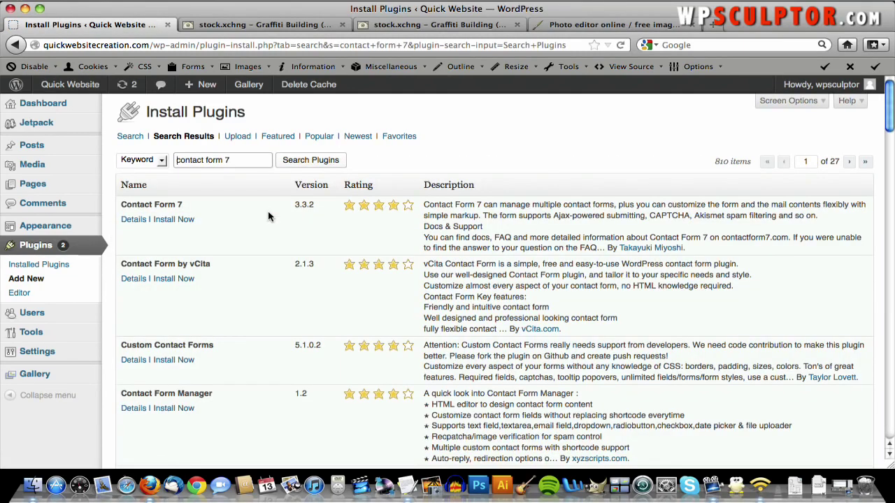
- Install and activate Contact Form 7, then view its list of contact forms
click(187, 219)
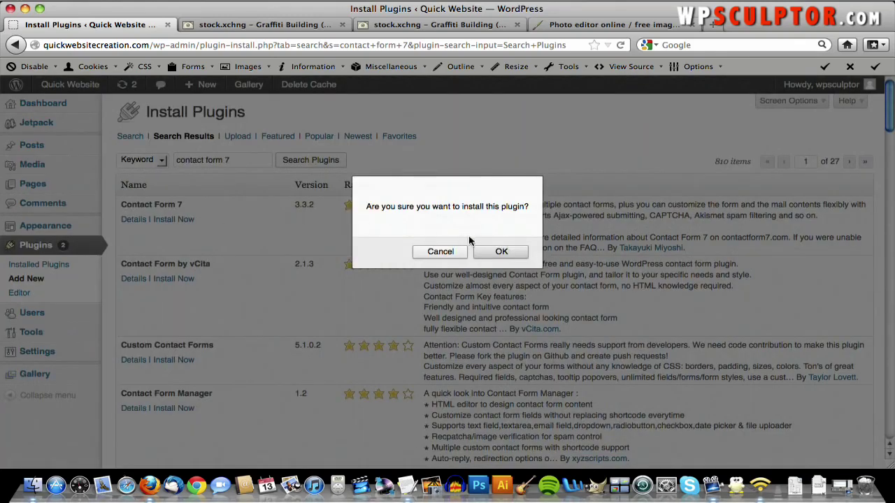
click(496, 253)
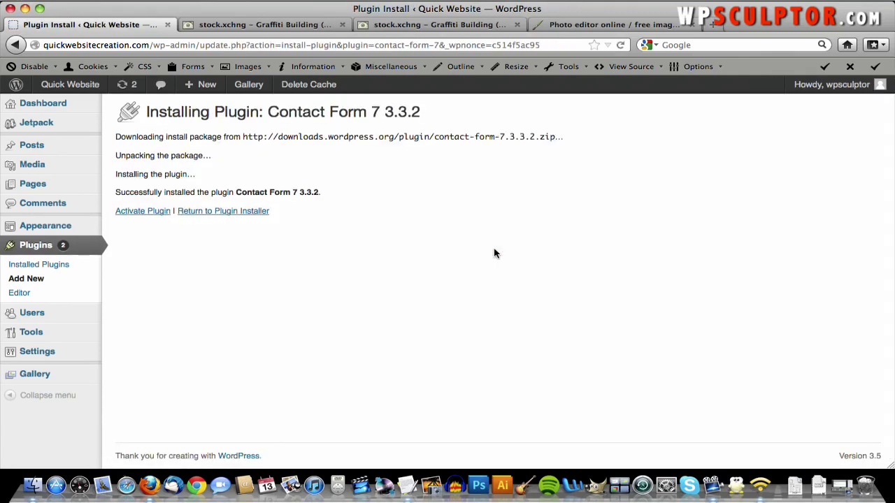
click(141, 213)
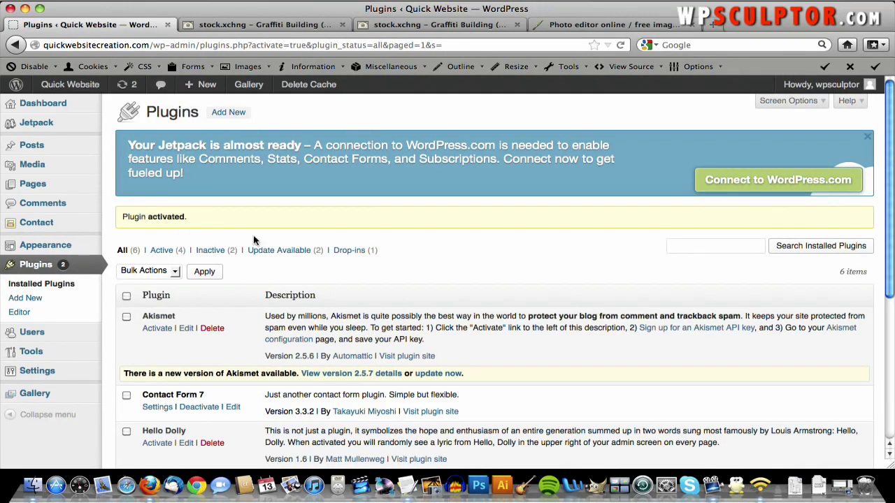
scroll(437, 282, down, 2)
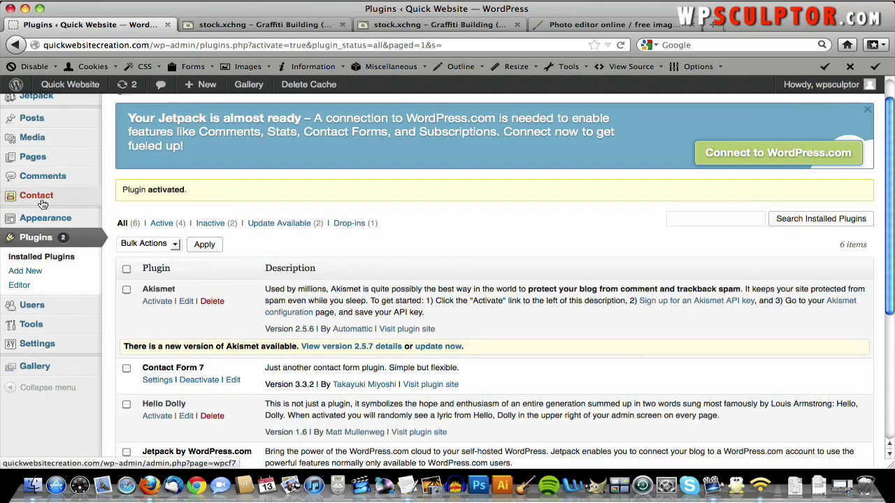
click(43, 202)
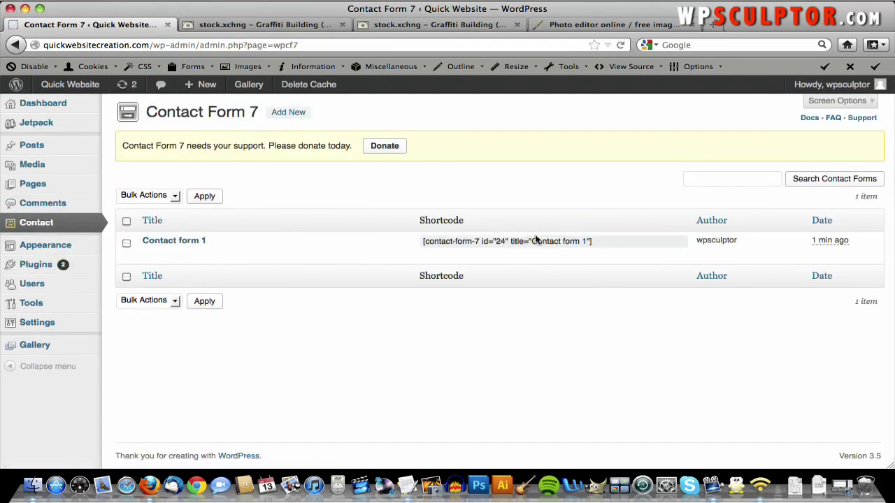
- Open Contact form 1 and review its Form and Mail sections
click(193, 243)
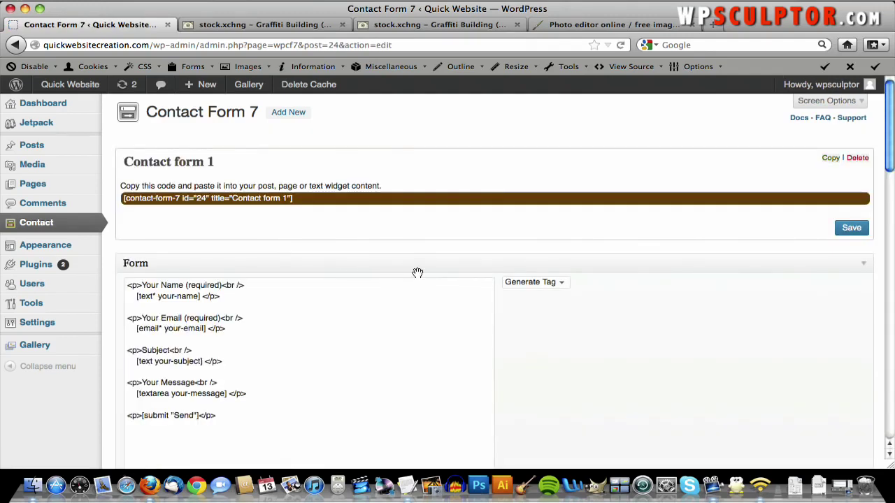
scroll(417, 272, down, 3)
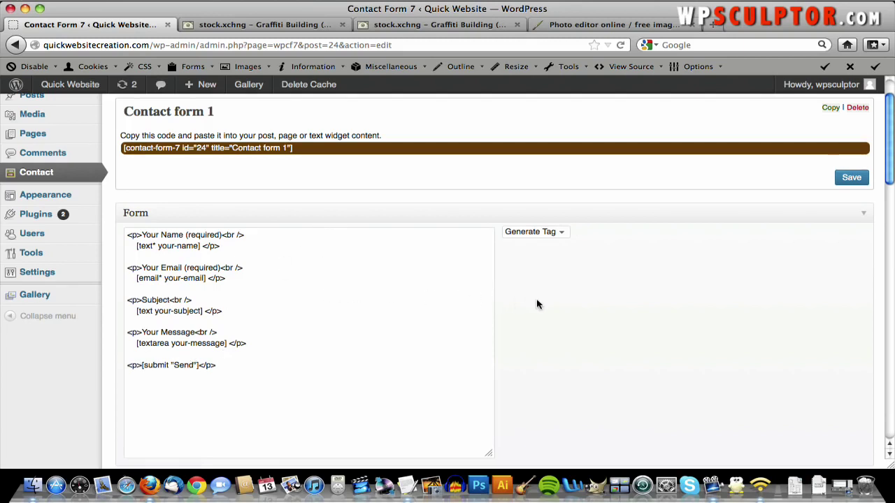
scroll(537, 304, down, 5)
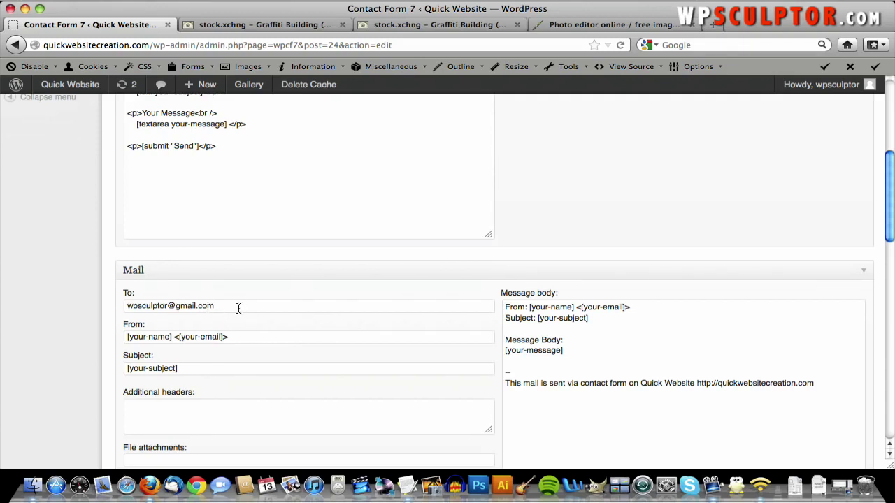
scroll(225, 306, up, 8)
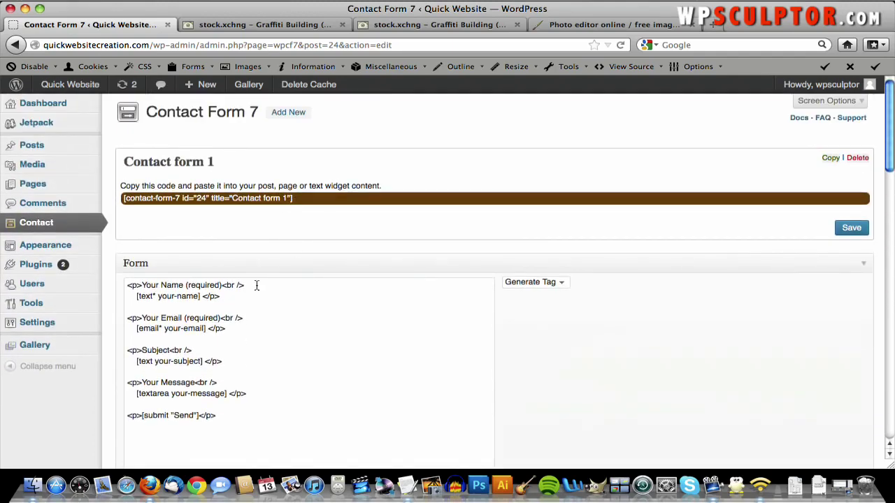
- Copy Contact form 1's shortcode to the clipboard and start a new page
click(298, 198)
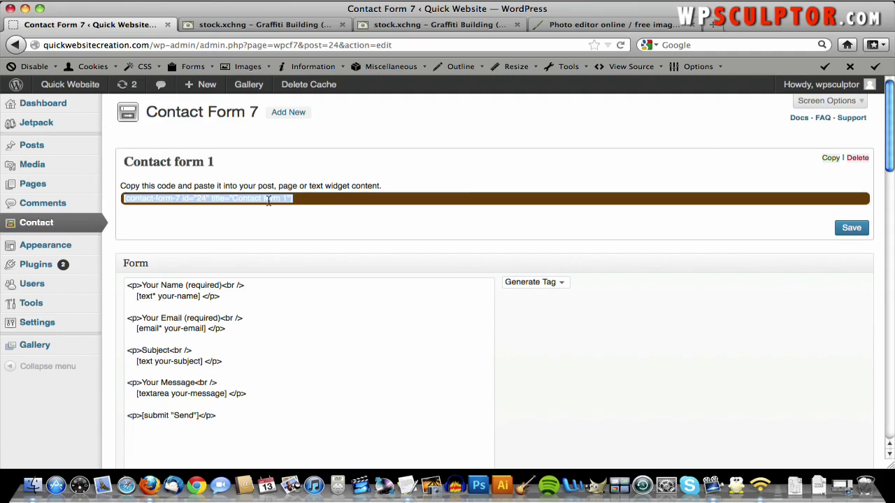
right_click(269, 200)
click(297, 241)
mouse_move(72, 186)
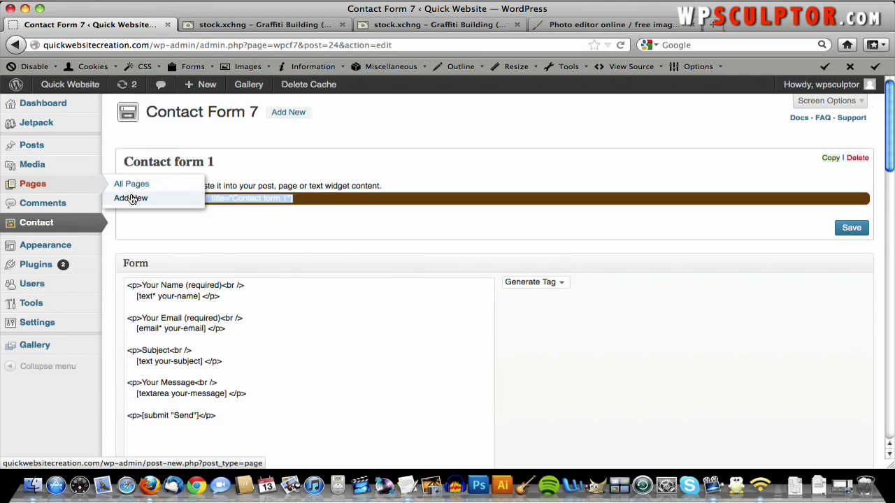
click(132, 199)
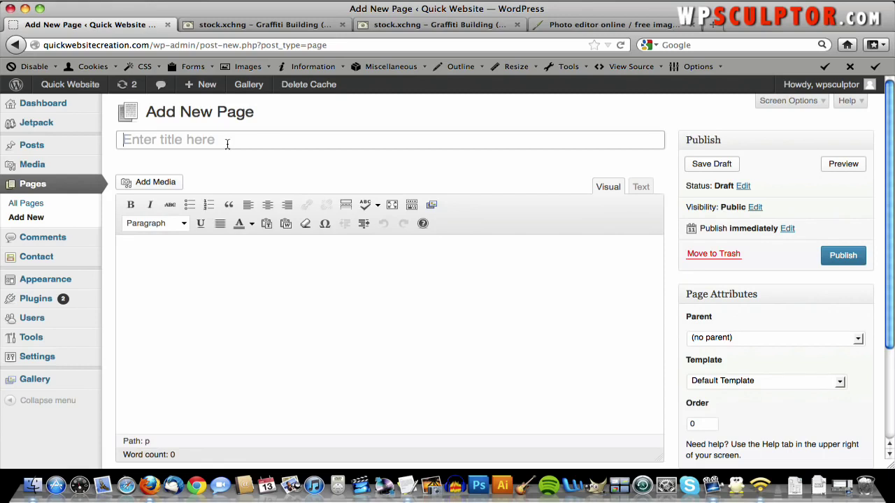
- Publish a page titled 'Contact Me' whose body is the pasted Contact form 1 shortcode
click(227, 144)
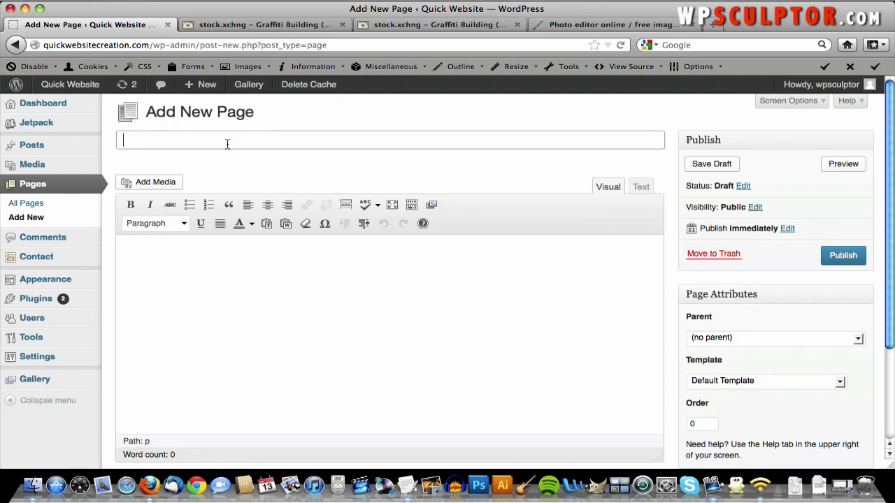
text(Contact Me)
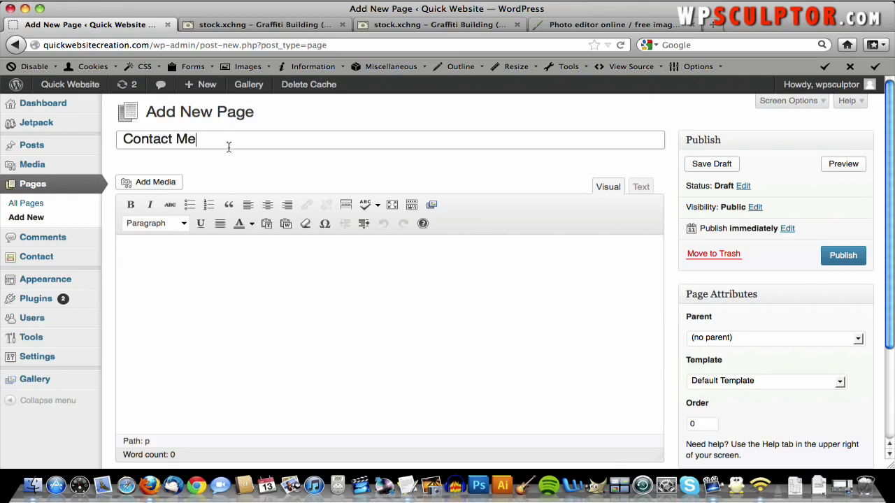
click(226, 245)
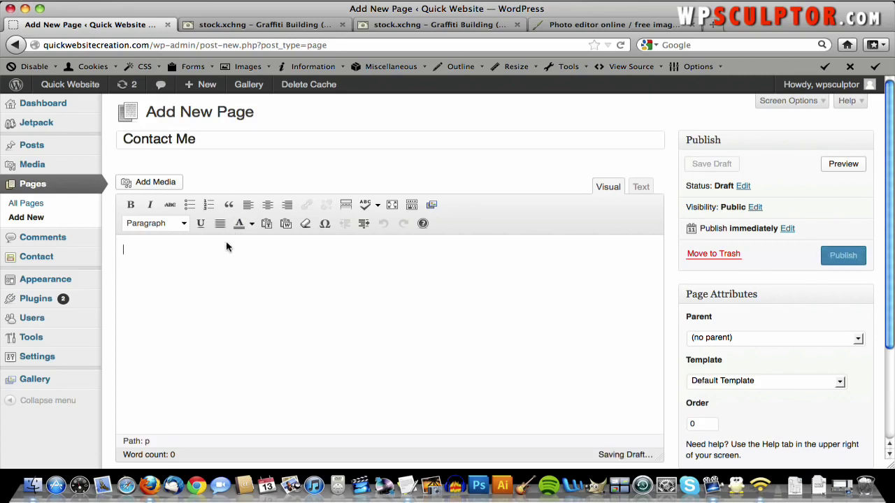
key(super+v)
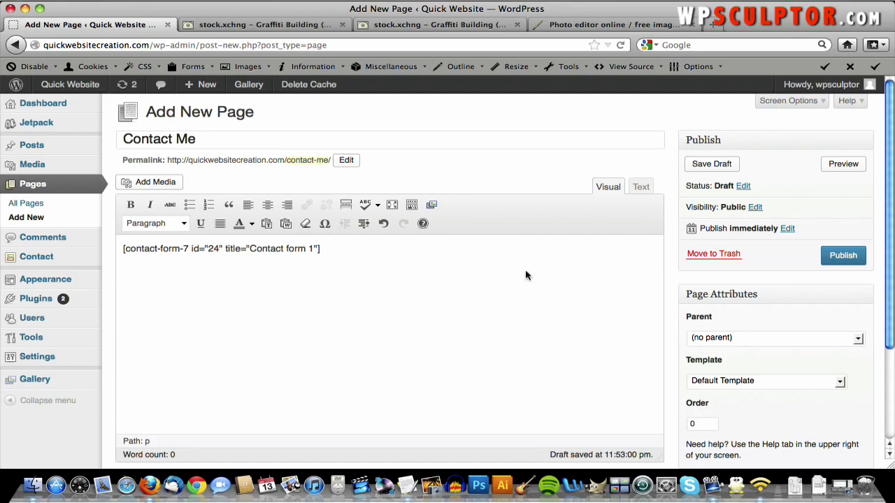
click(861, 260)
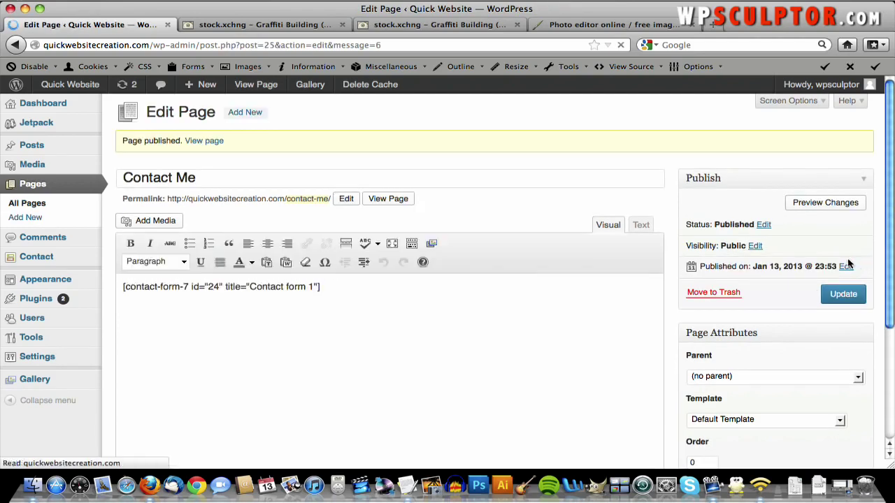
mouse_move(49, 278)
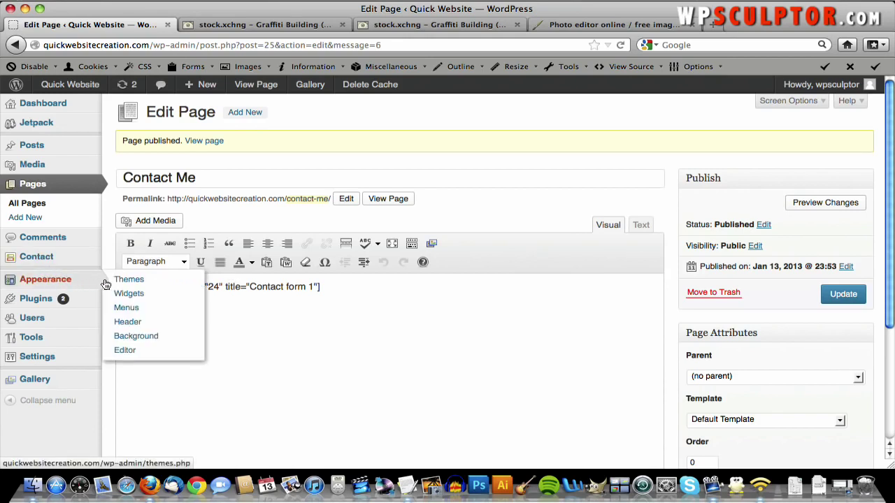
click(134, 315)
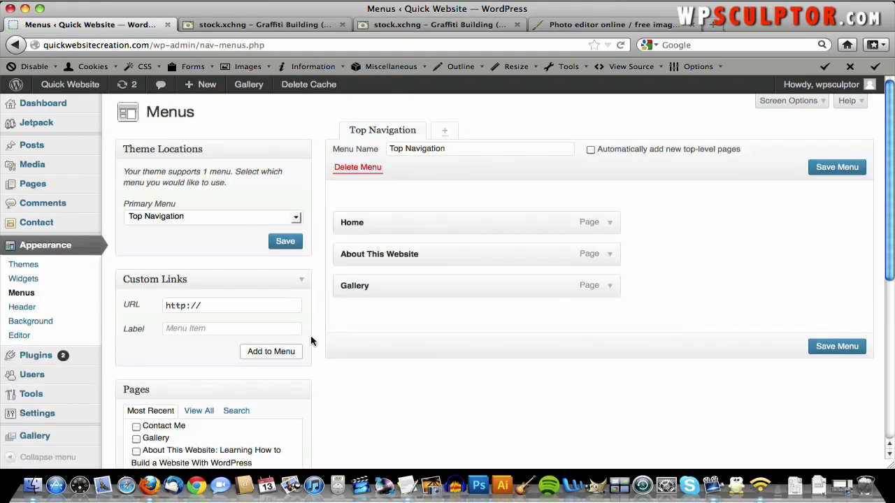
- Add Contact Me to the Top Navigation menu, save it, and open the live Contact Me page
scroll(311, 336, down, 4)
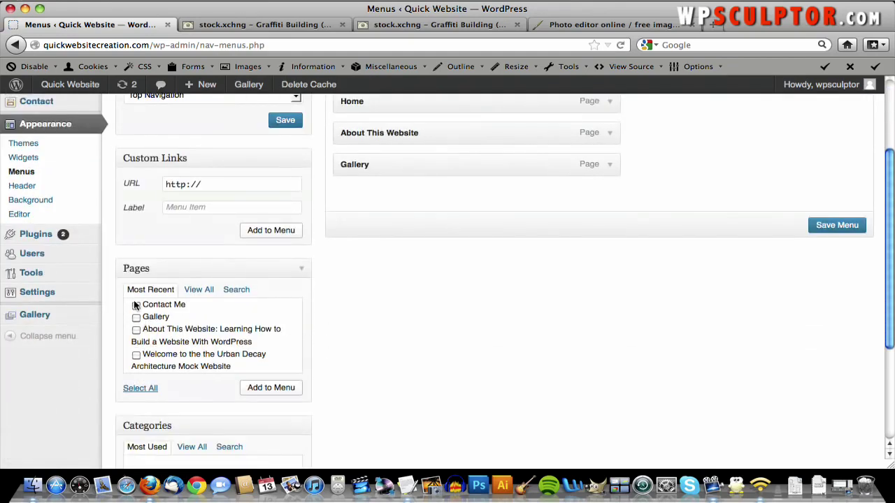
click(137, 305)
click(270, 387)
click(828, 259)
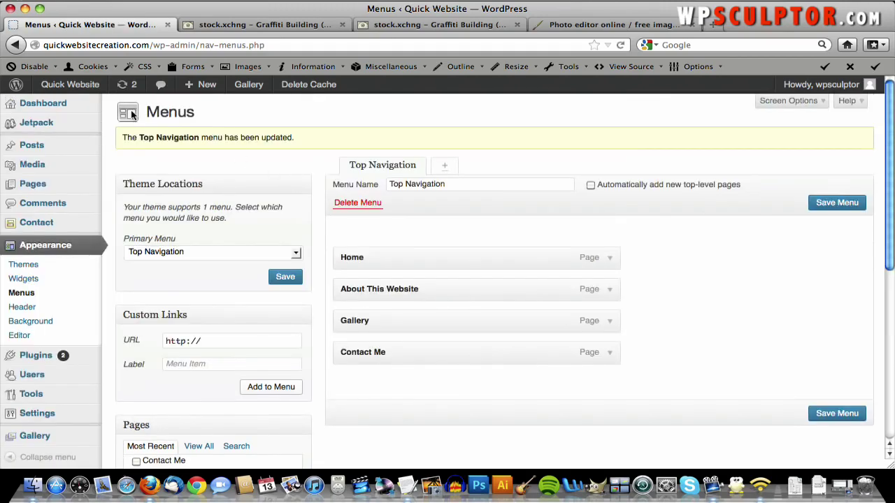
click(82, 86)
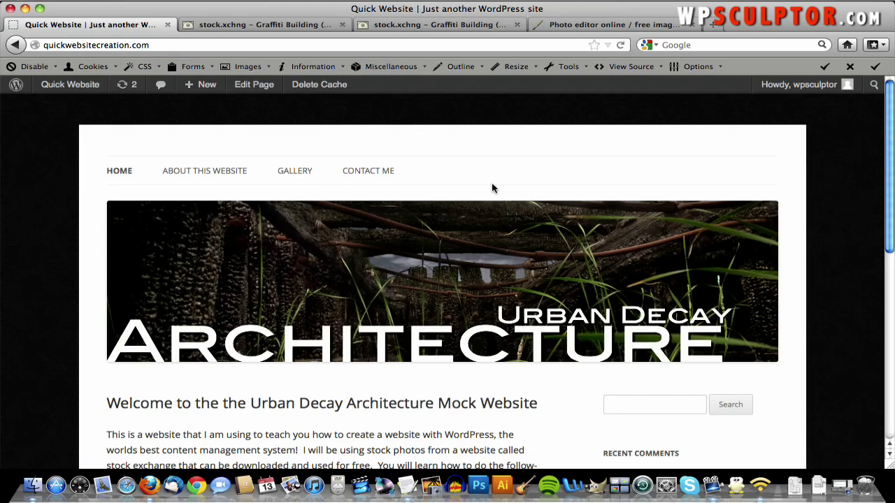
click(375, 172)
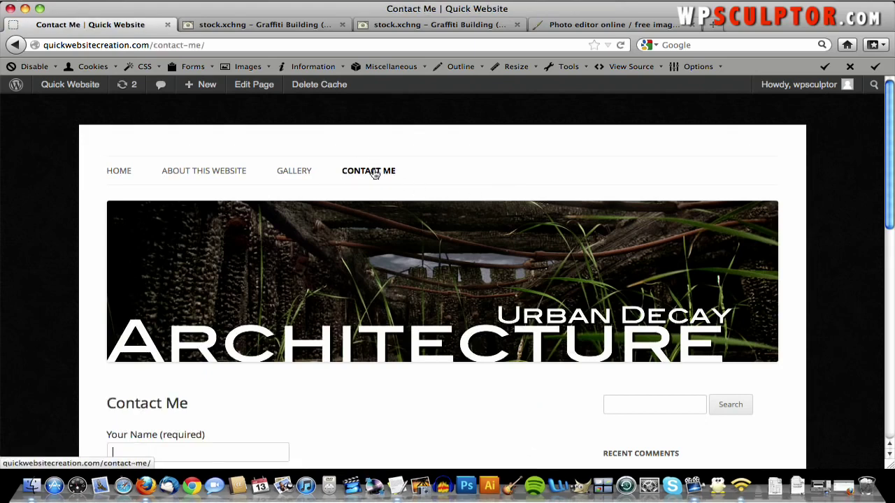
- Fill in the contact form's name, e-mail, subject and message, send it, then switch to Gmail
scroll(374, 173, down, 10)
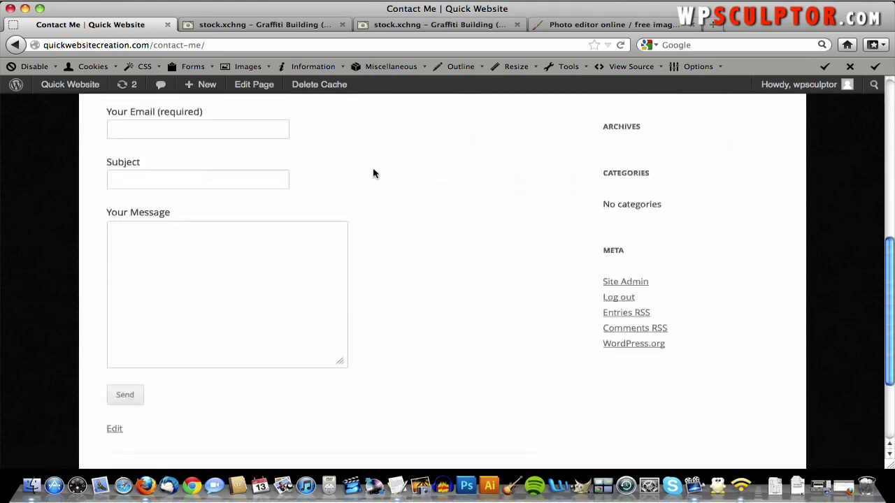
scroll(372, 173, up, 3)
click(252, 168)
scroll(328, 206, up, 3)
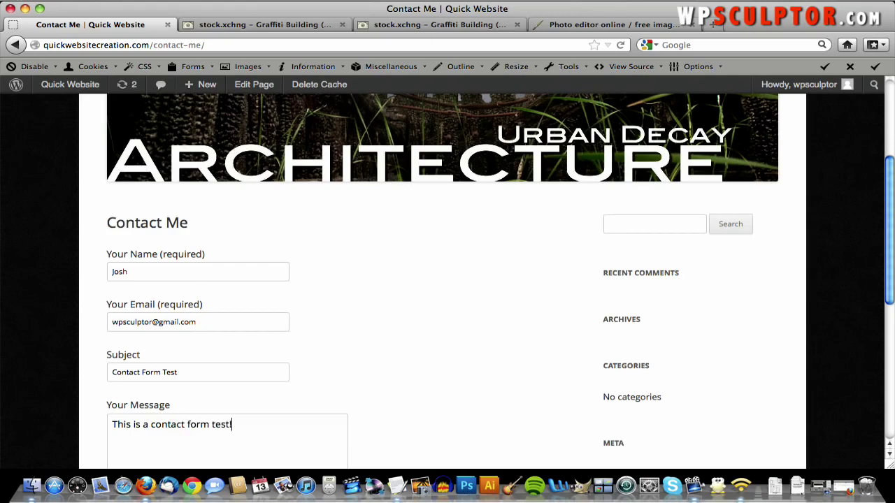
scroll(476, 240, down, 5)
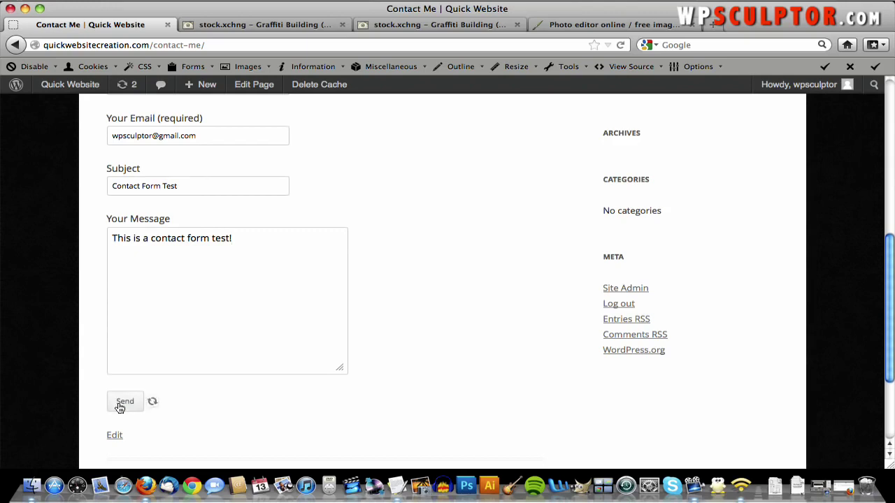
scroll(164, 396, down, 2)
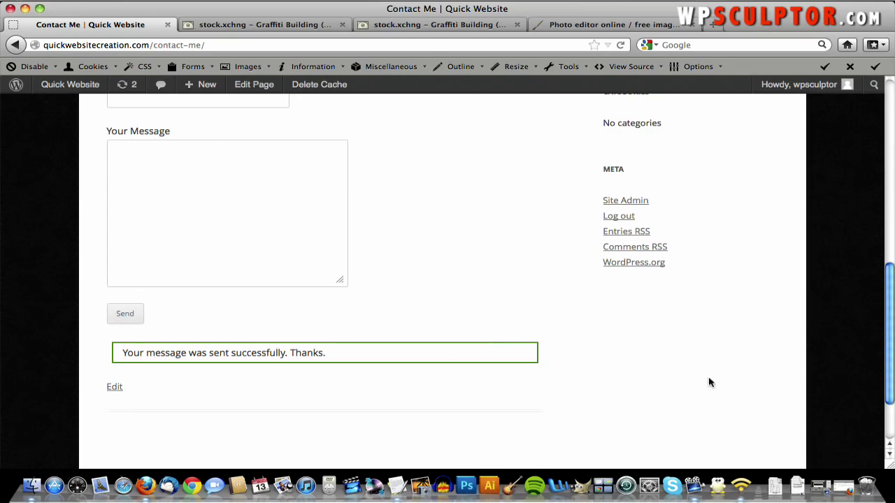
click(842, 487)
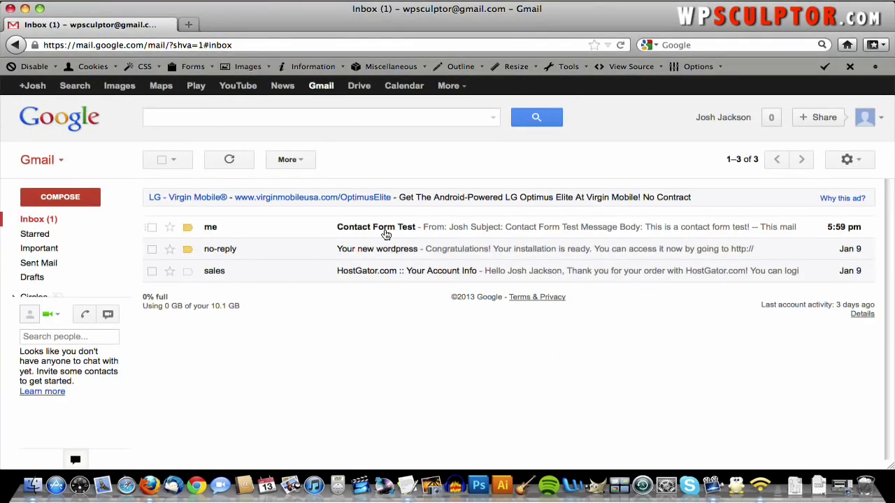
- Open the 'Contact Form Test' email in the Gmail inbox
click(314, 232)
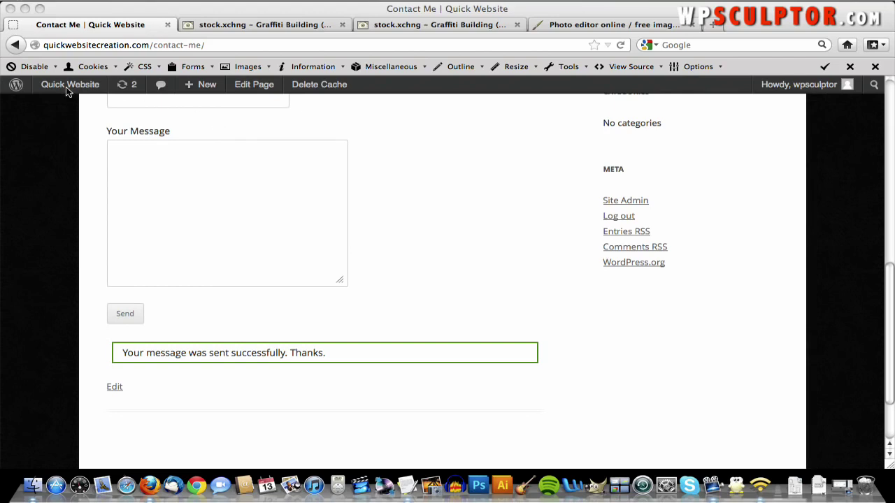
- From the Dashboard, start a new page titled 'Video'
mouse_move(66, 88)
click(63, 109)
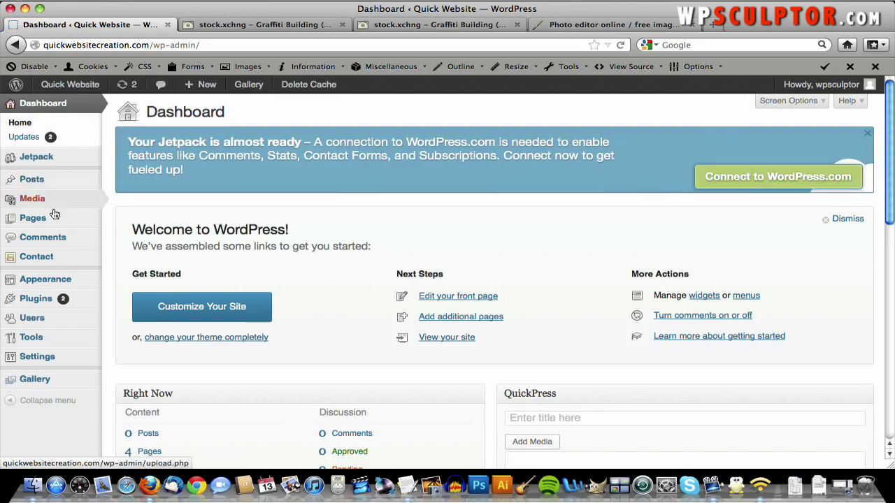
mouse_move(54, 217)
click(148, 232)
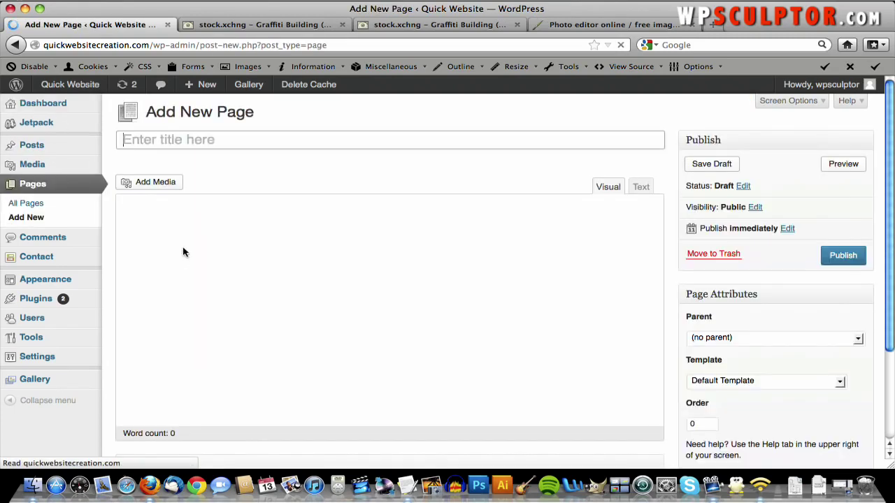
text(Video)
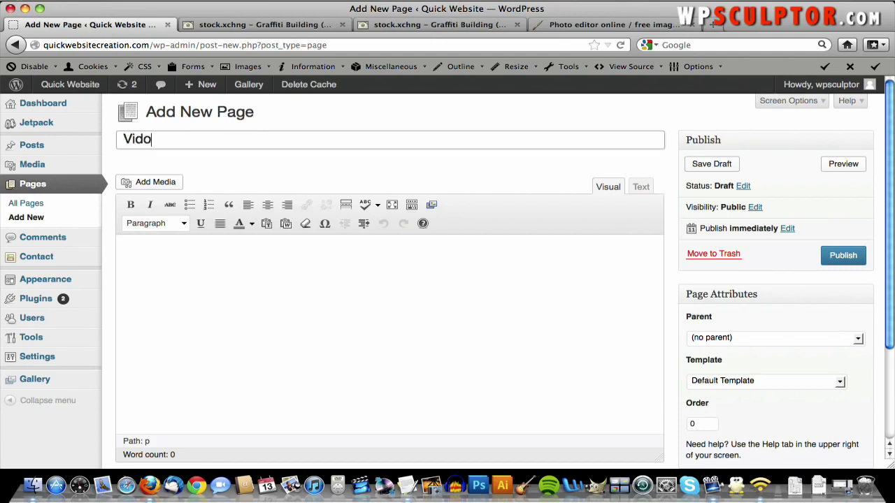
key(BackSpace)
text(eo)
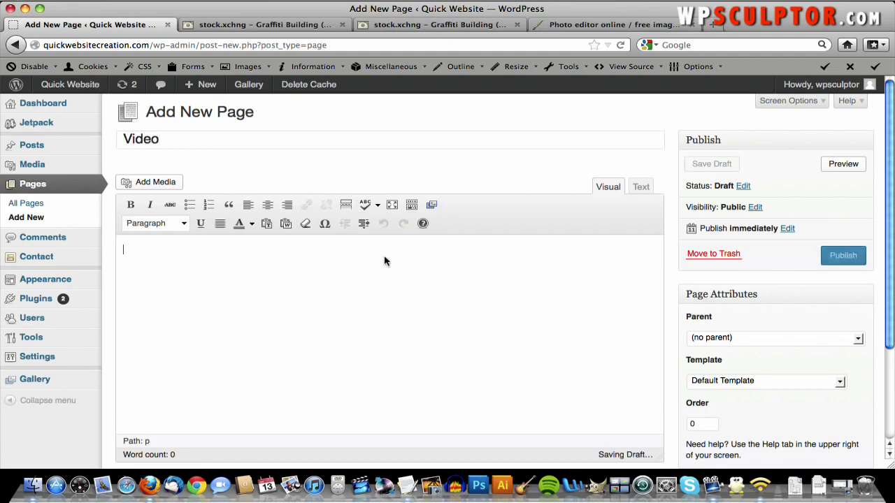
- Paste the VIDEO paragraph from the Text Content notes into the body and publish the page
key(F9)
click(414, 257)
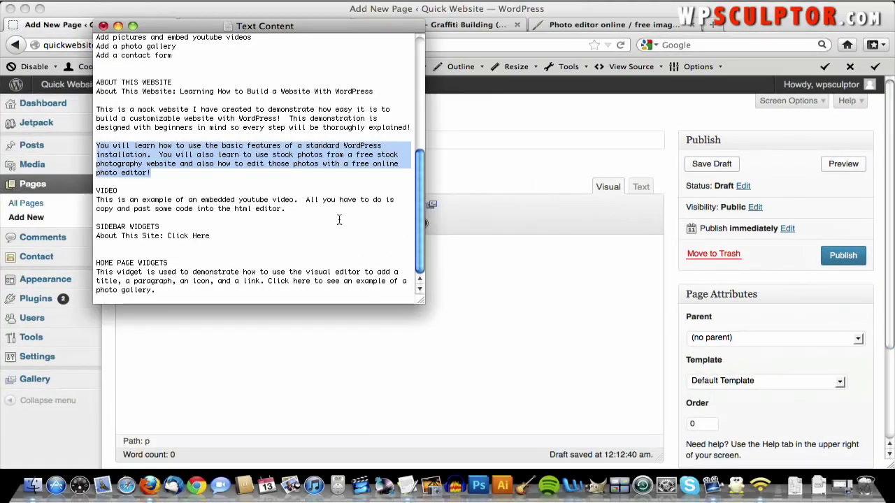
drag(284, 210, 98, 203)
key(super+c)
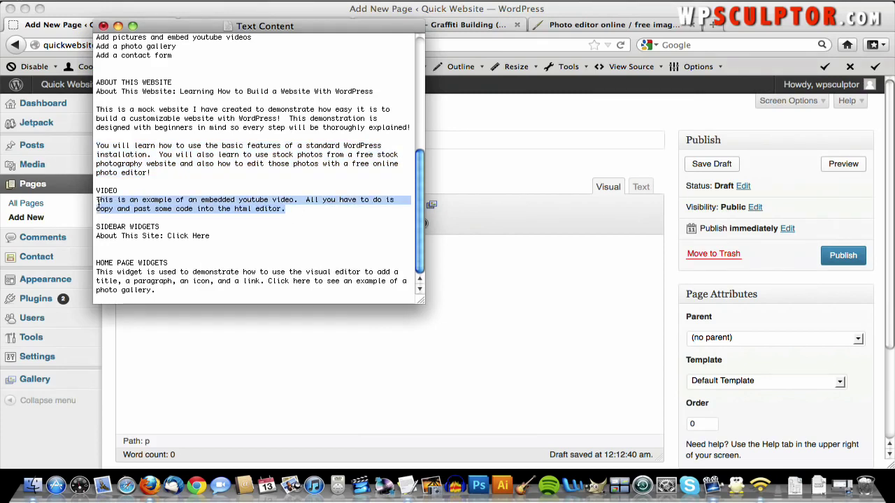
click(443, 312)
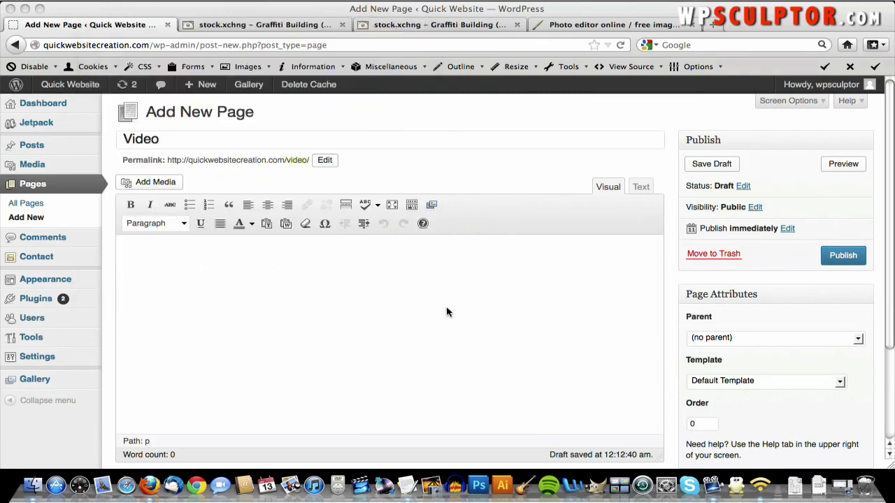
key(super+v)
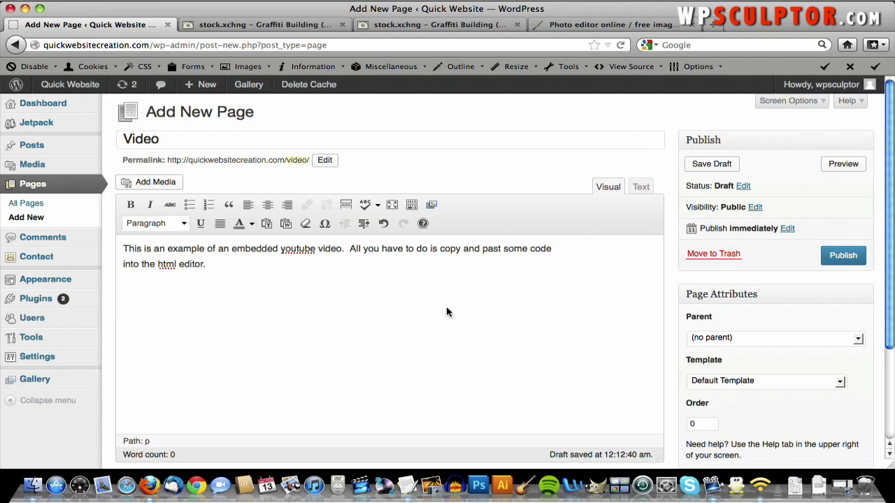
key(Return)
click(854, 256)
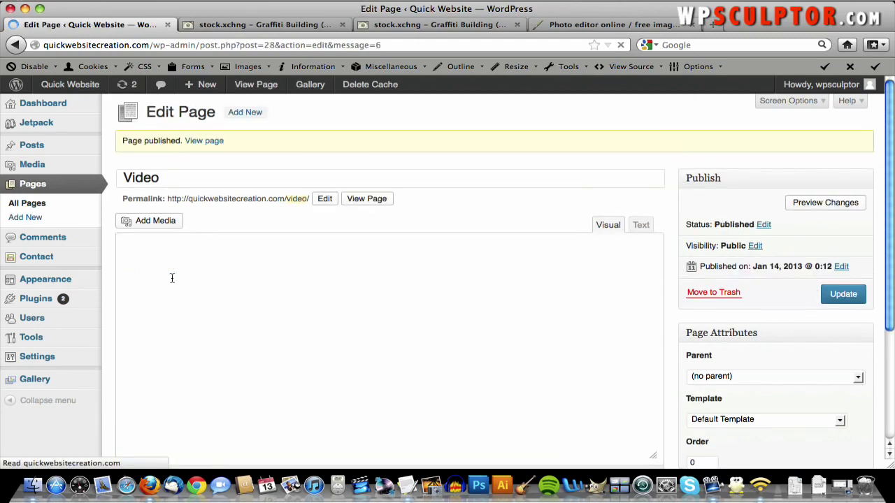
- Add the Video page to the Top Navigation menu and save the menu
mouse_move(98, 279)
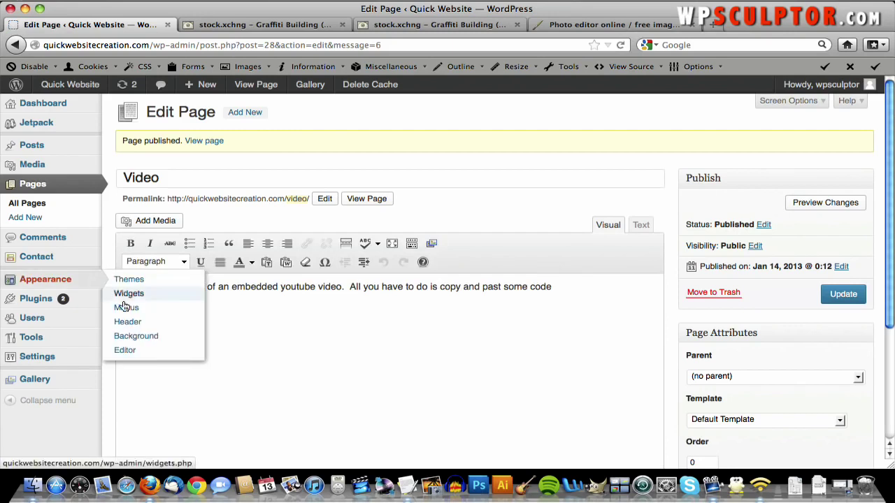
click(137, 312)
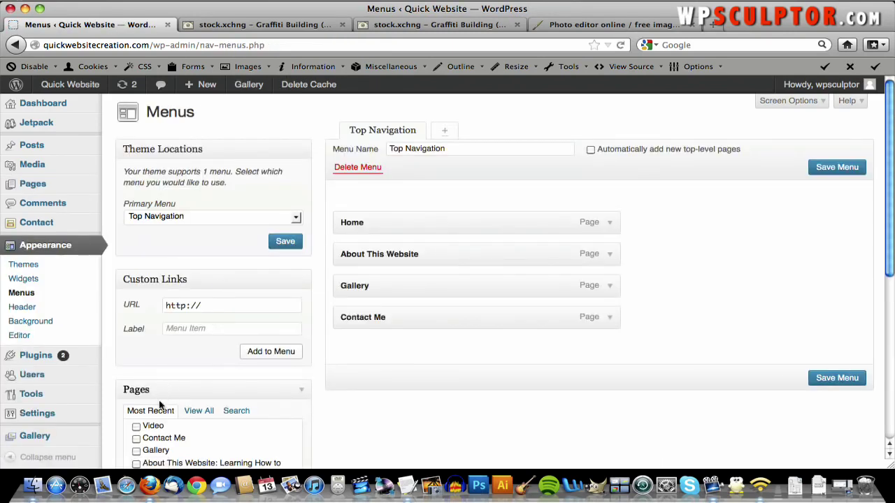
click(136, 426)
scroll(306, 390, down, 5)
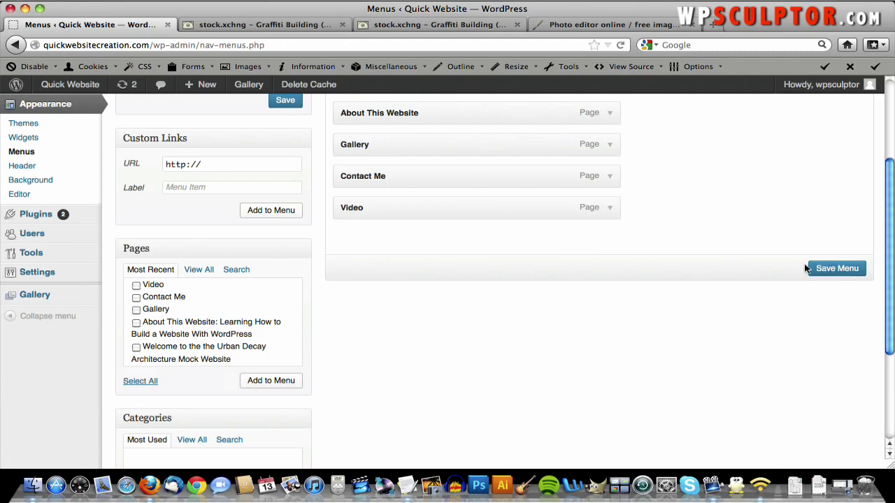
click(823, 270)
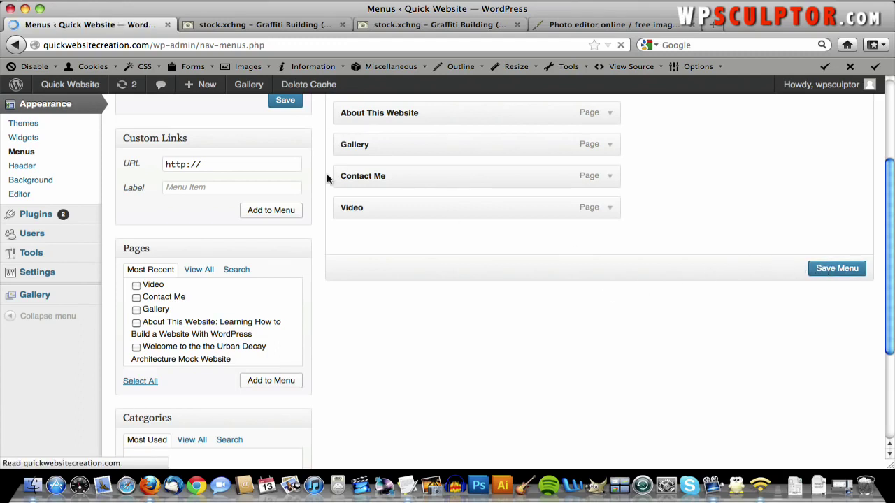
- Open the Video page from All Pages for editing
mouse_move(50, 187)
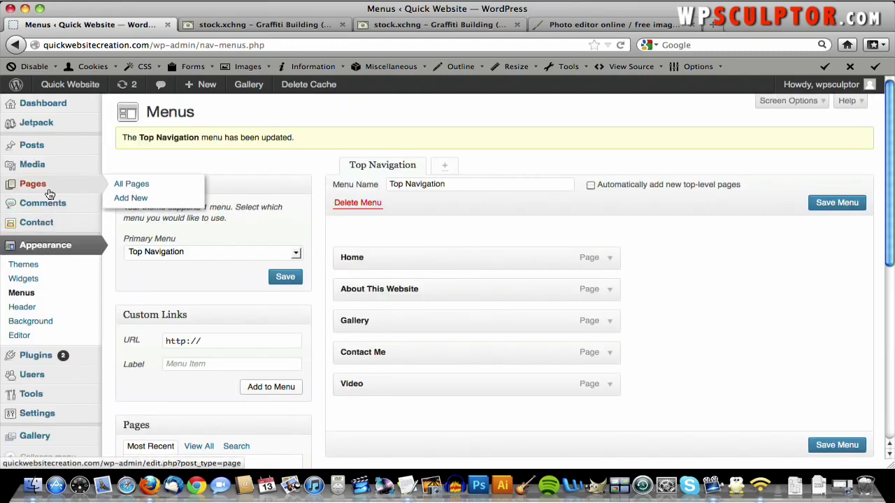
click(119, 189)
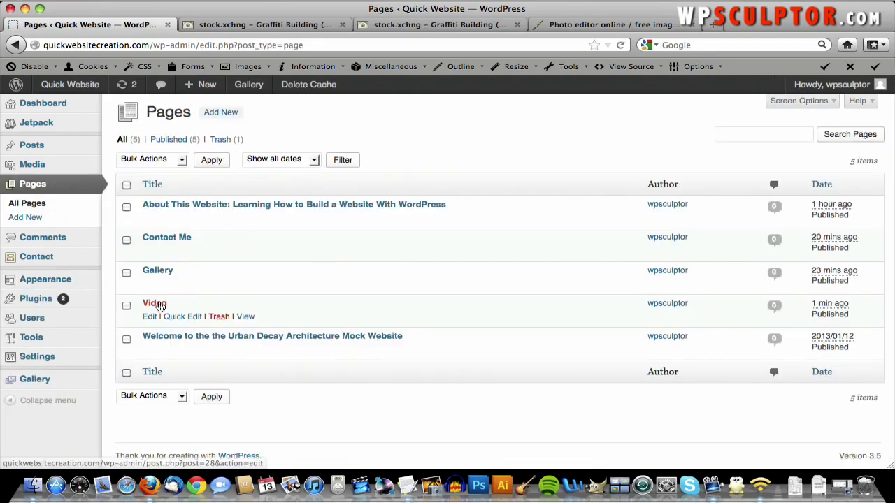
click(159, 304)
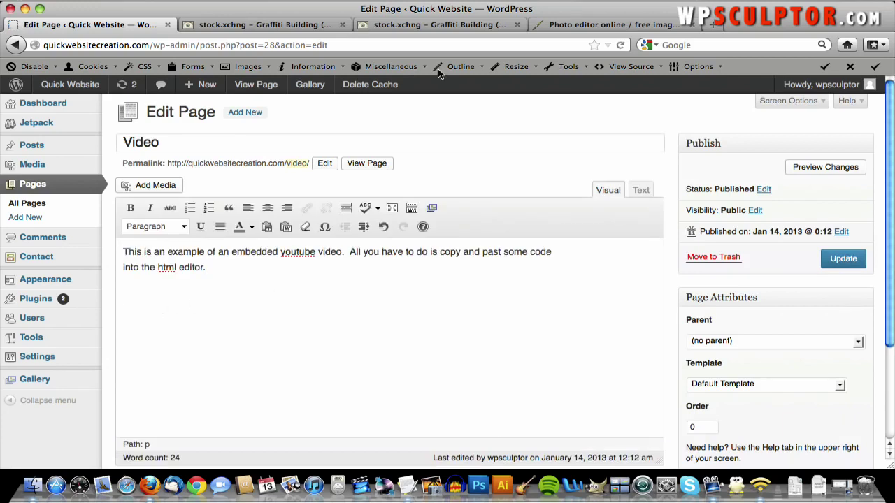
- Close the two Graffiti Building tabs and the photo editor tab
click(517, 25)
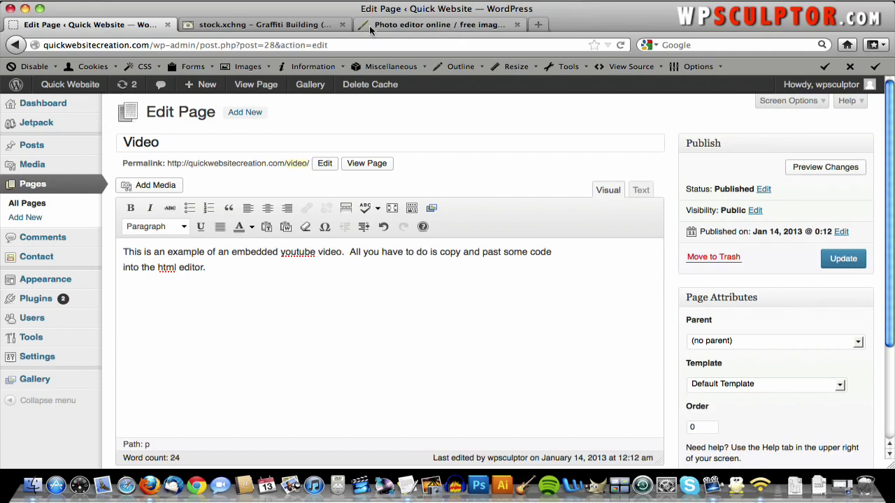
click(516, 25)
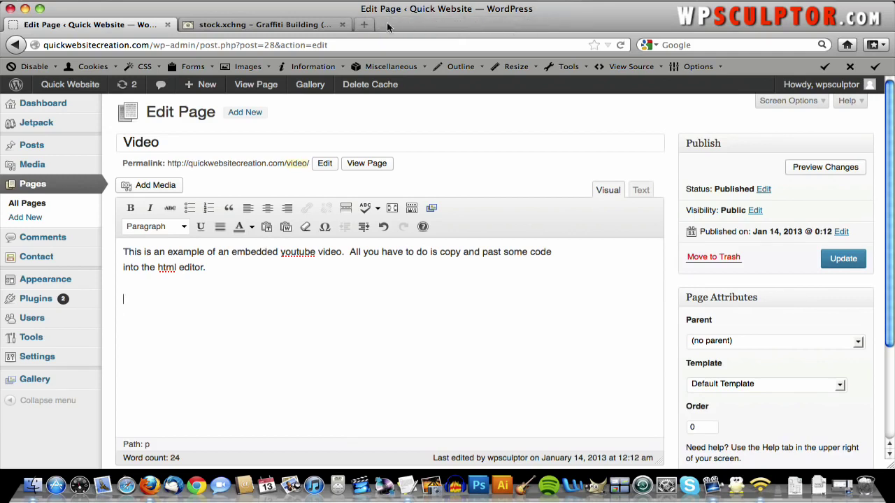
click(342, 25)
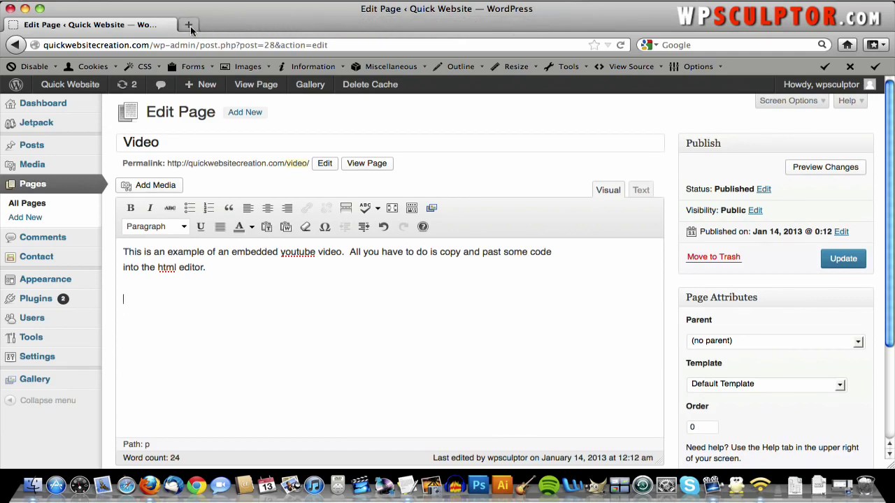
- In a new tab, search YouTube for 'historic new york city' and open the first video
click(189, 25)
text(youtube.com/)
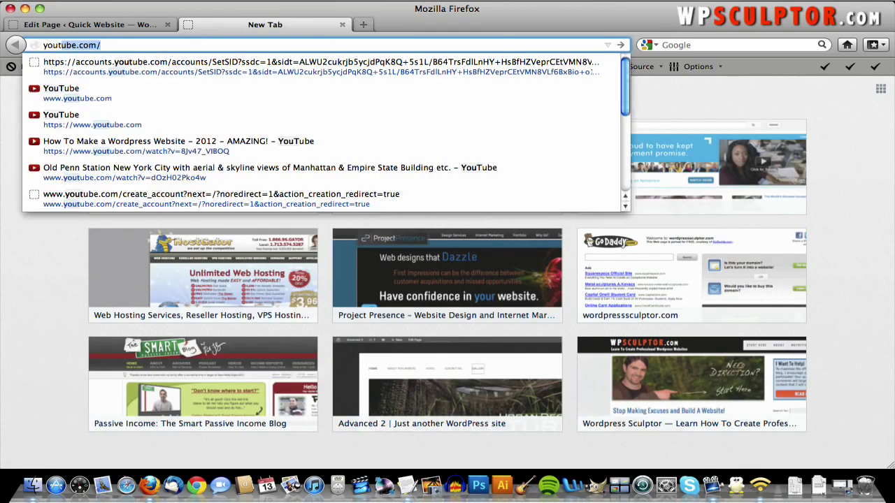
key(Return)
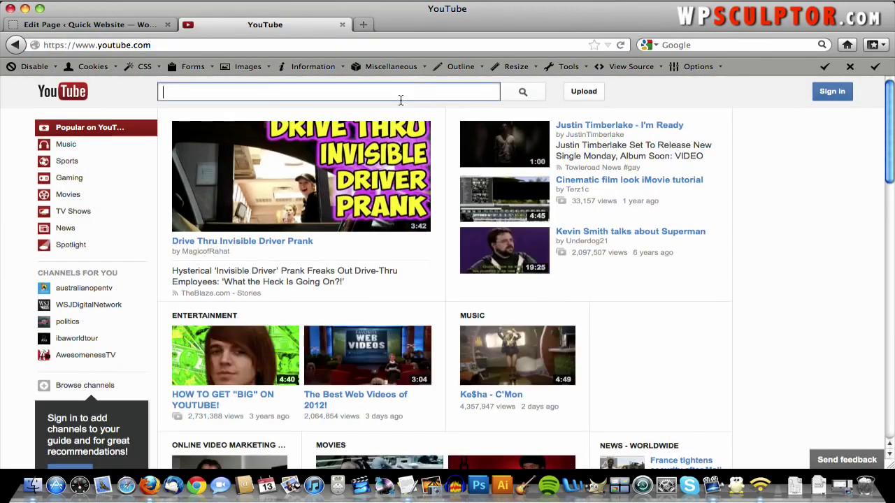
text(hi)
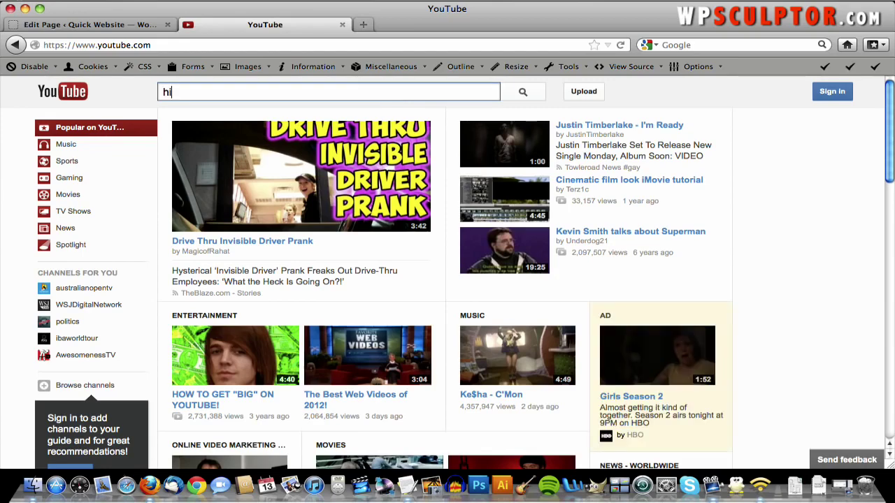
text(storic new)
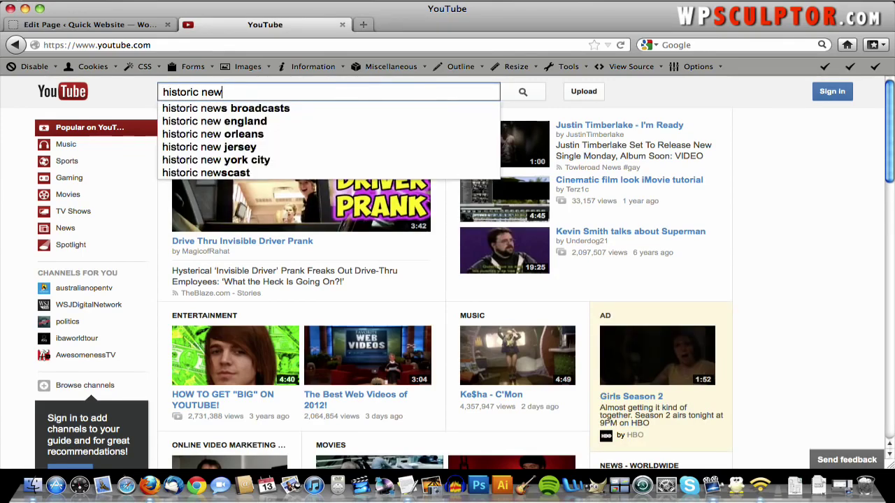
text( yor)
key(Down)
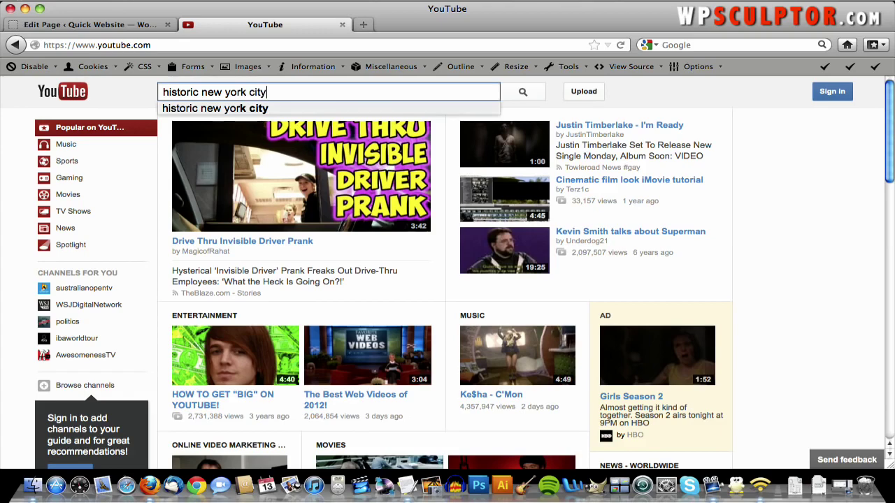
key(Return)
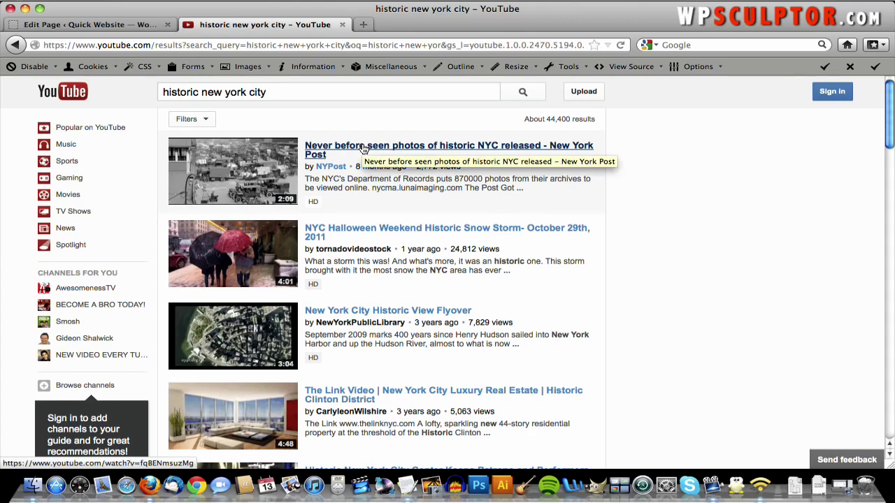
click(363, 149)
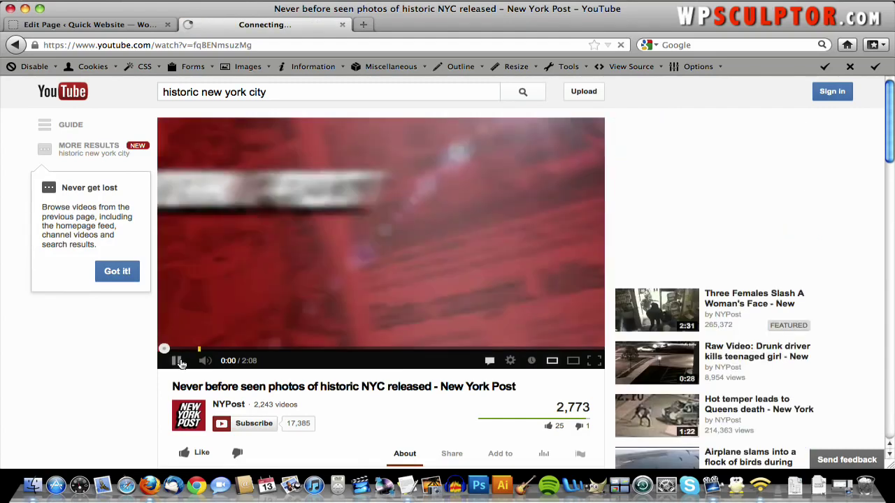
- Pause the video and copy its 560 × 315 iframe code from Share > Embed
click(174, 361)
scroll(164, 366, down, 5)
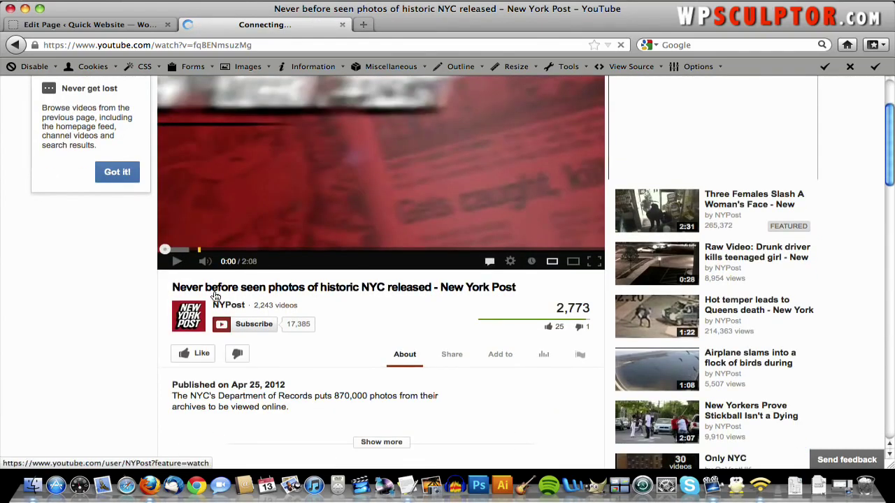
scroll(222, 290, down, 1)
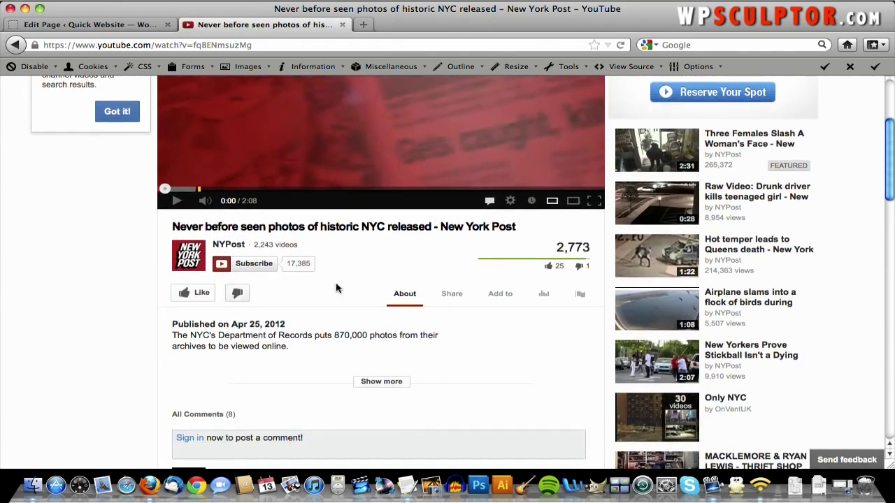
click(453, 295)
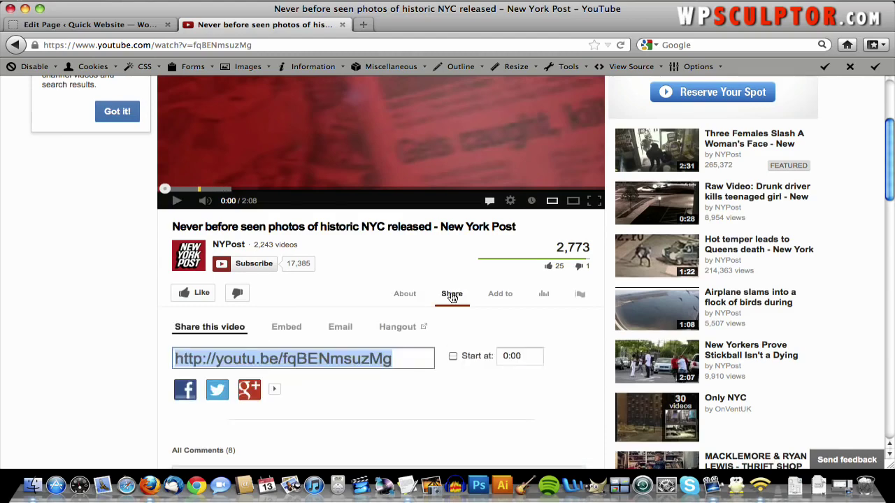
click(287, 327)
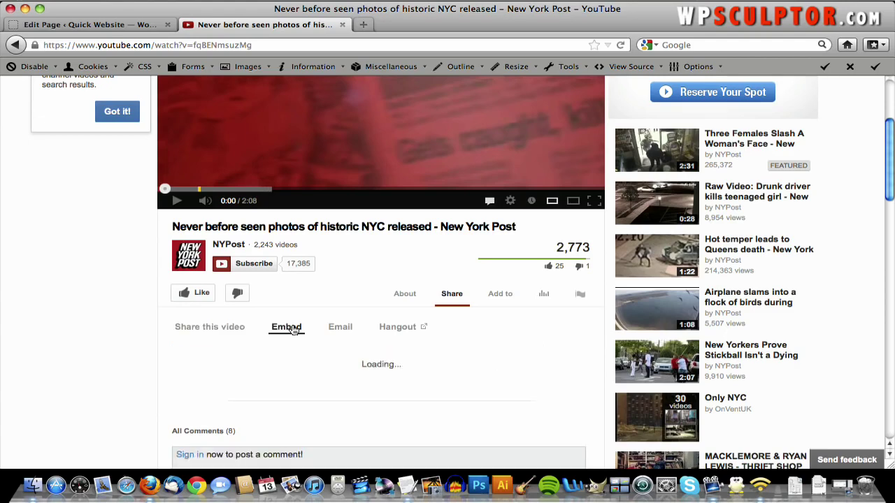
scroll(293, 329, down, 1)
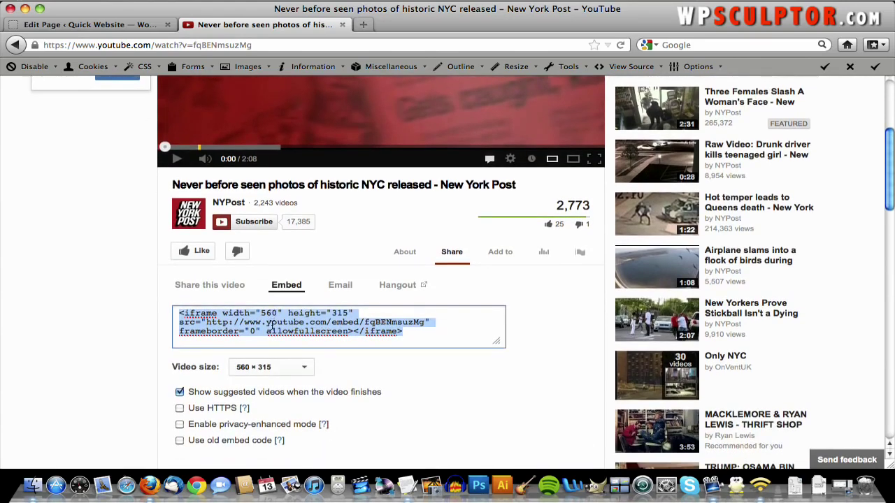
right_click(269, 325)
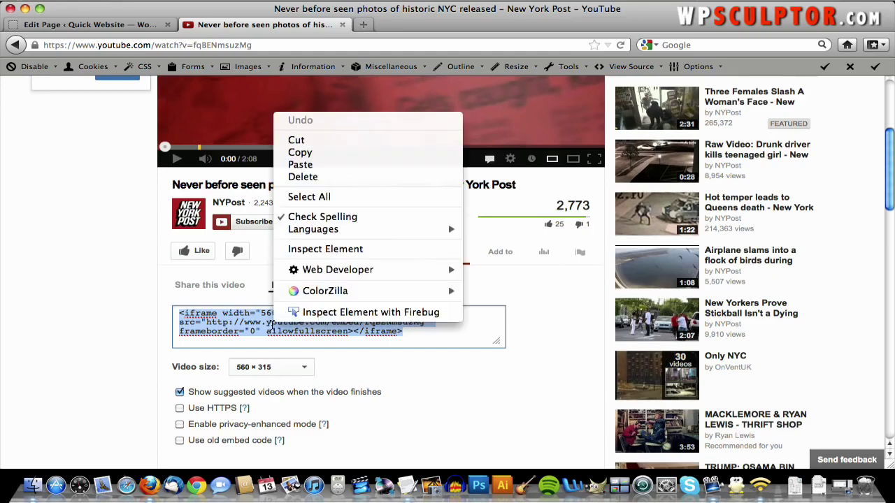
click(301, 153)
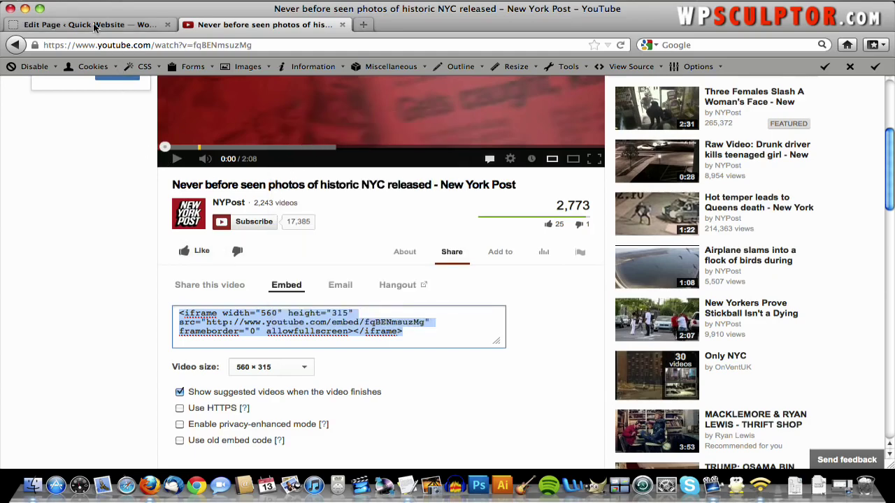
- Paste the iframe code into the Video page's Text editor, update the page, and visit the site
click(96, 26)
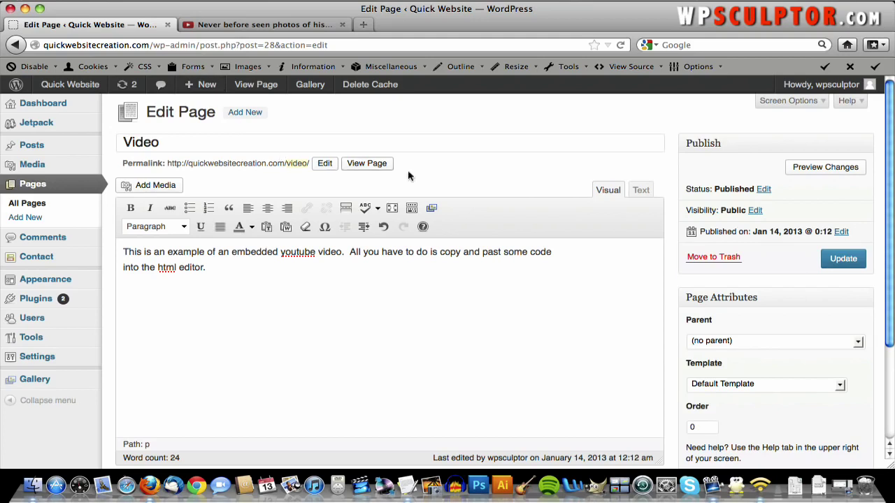
click(640, 192)
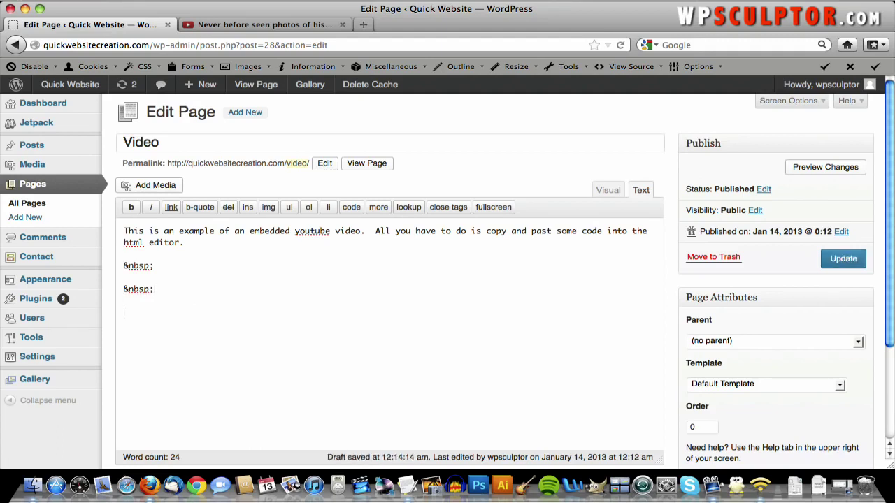
right_click(190, 293)
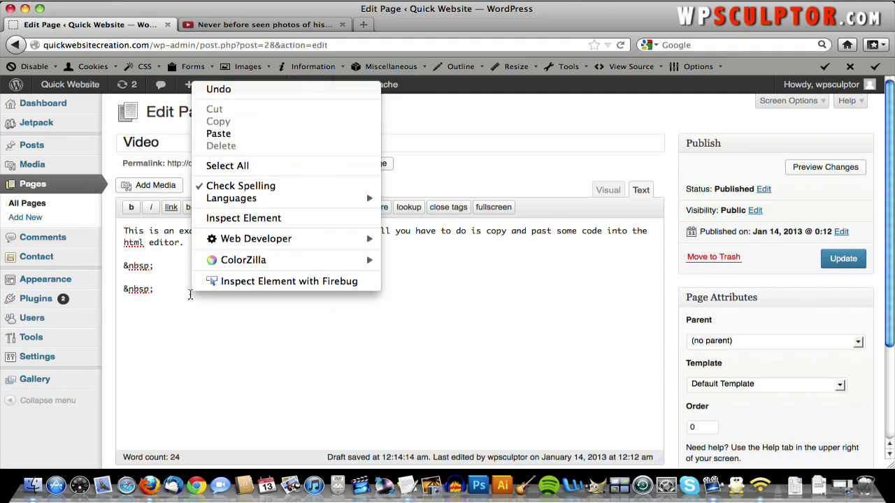
click(217, 133)
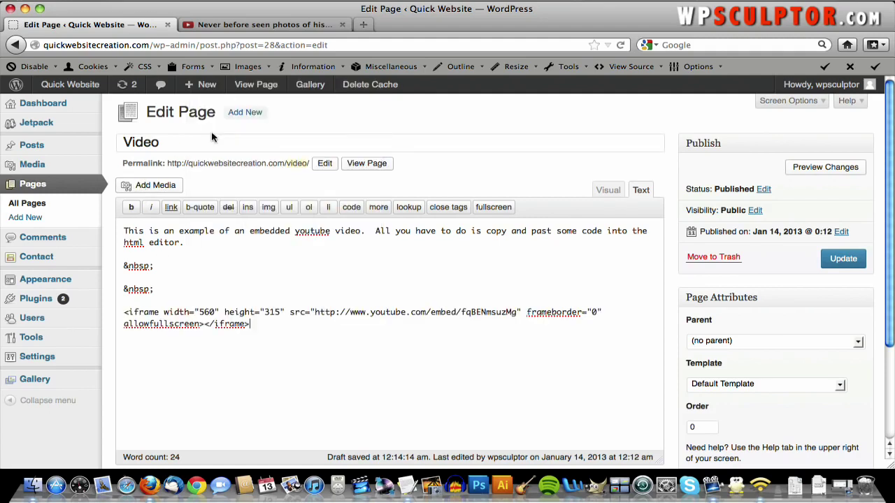
click(841, 262)
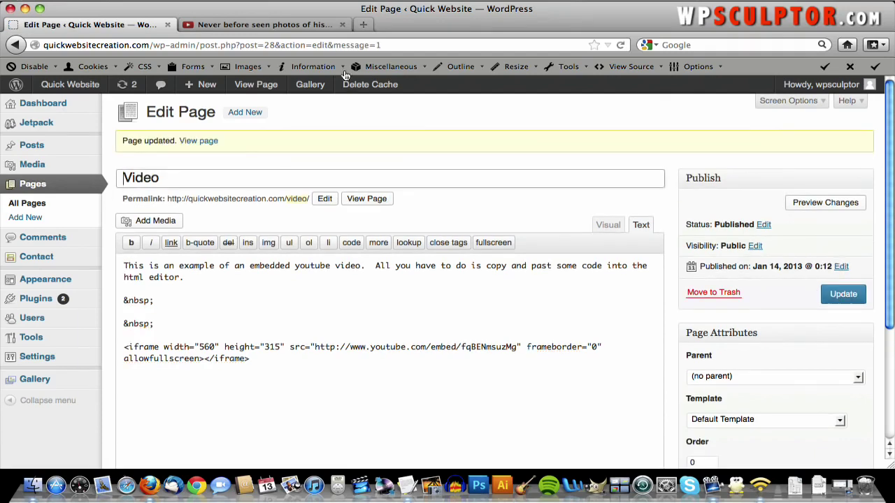
click(87, 84)
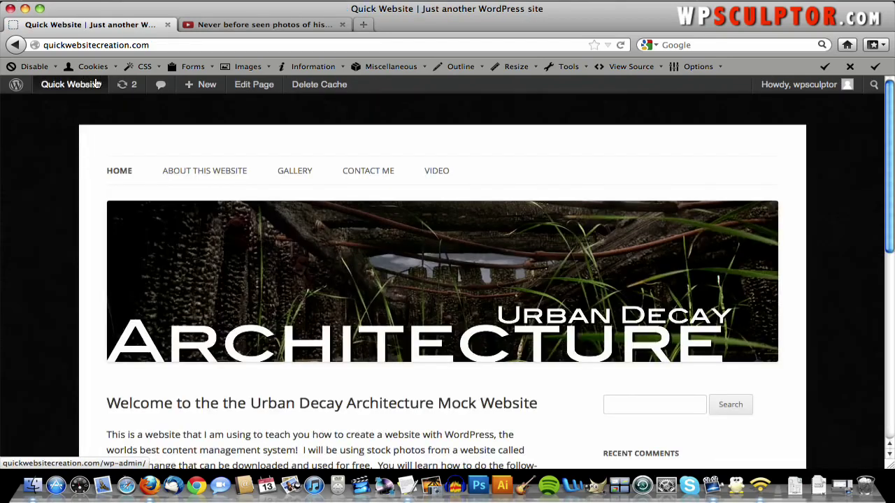
- Open VIDEO on the live site and play, then pause, the embedded YouTube video
click(436, 172)
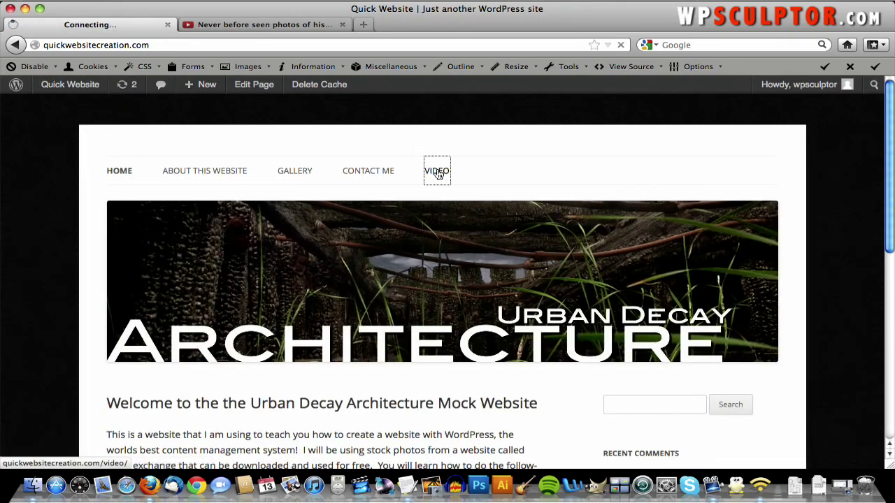
scroll(437, 172, down, 8)
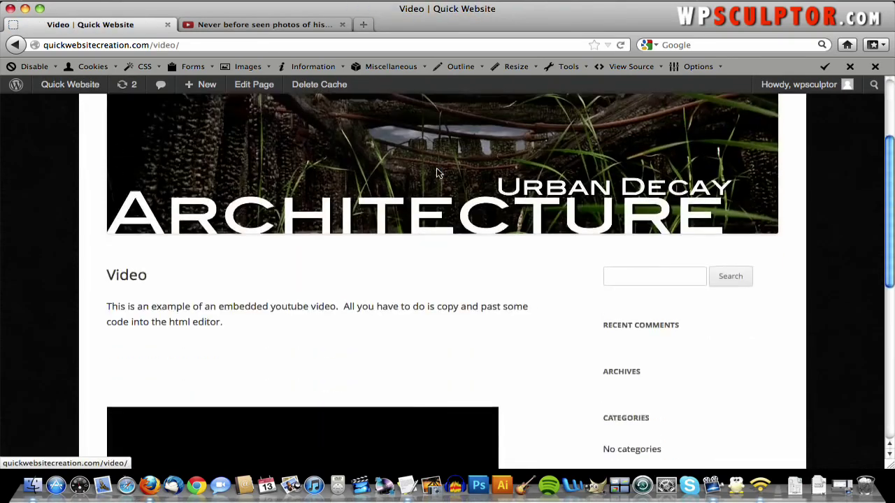
scroll(436, 173, down, 5)
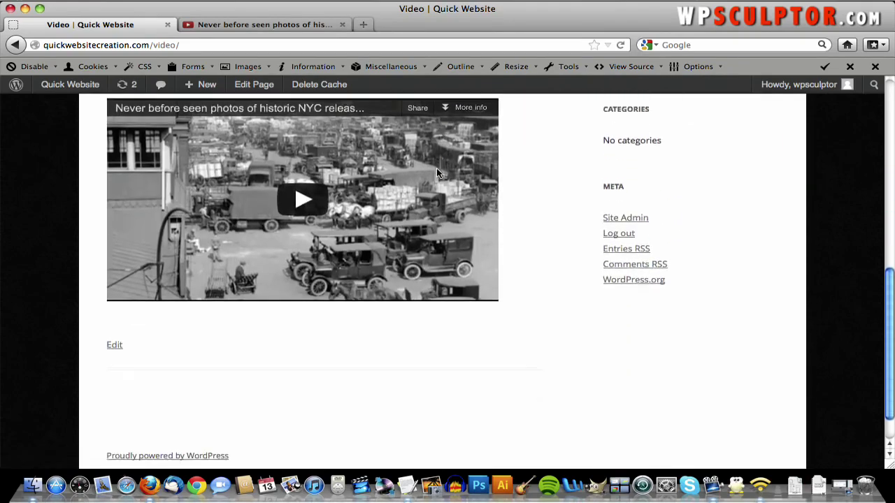
scroll(436, 168, up, 4)
click(311, 341)
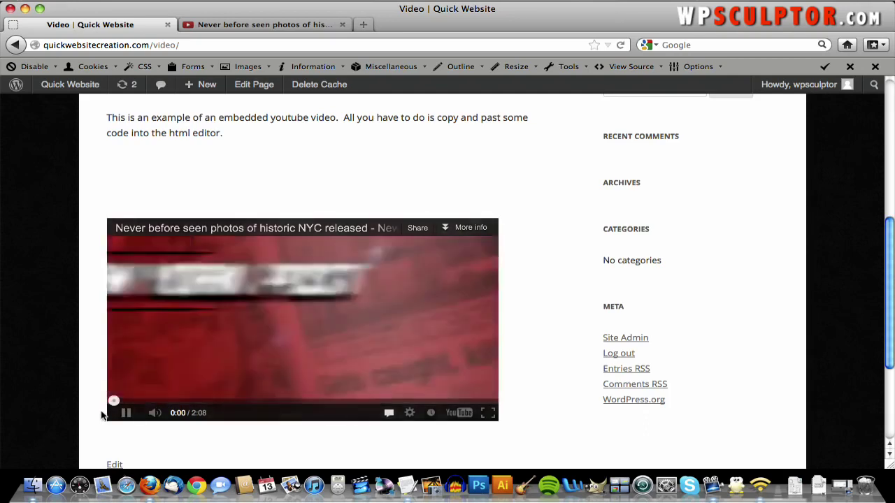
click(128, 416)
- Return to the admin Dashboard through the Quick Website menu
scroll(314, 385, up, 5)
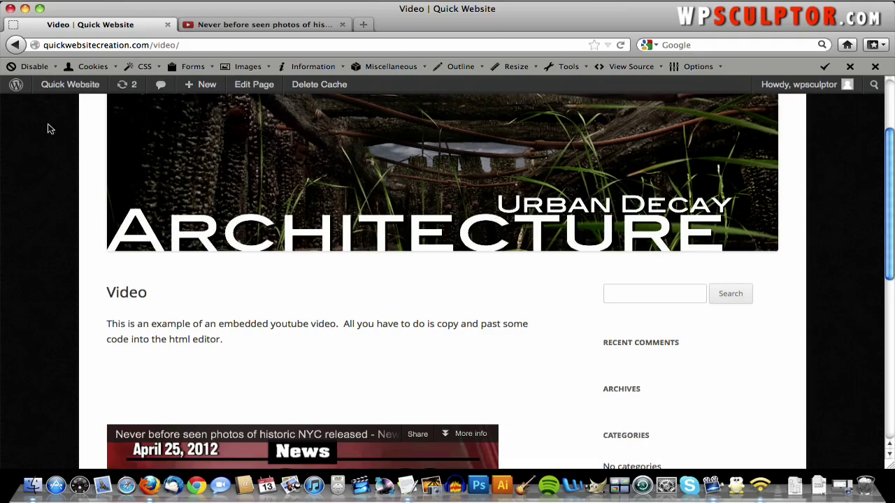
mouse_move(52, 87)
click(55, 106)
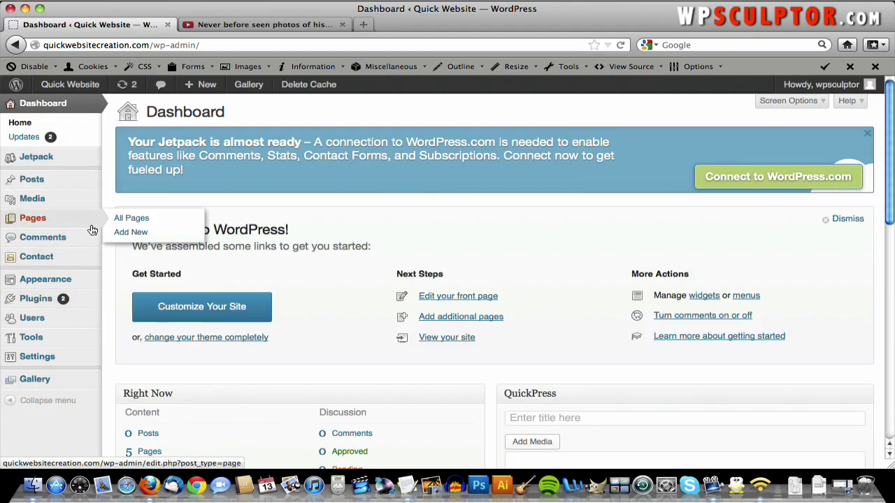
- Open the Video page from All Pages in the Visual editor
click(122, 224)
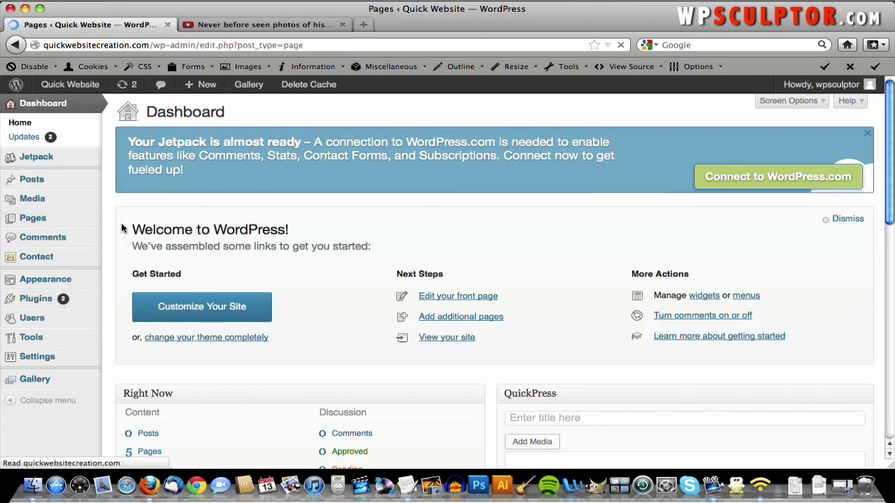
click(161, 306)
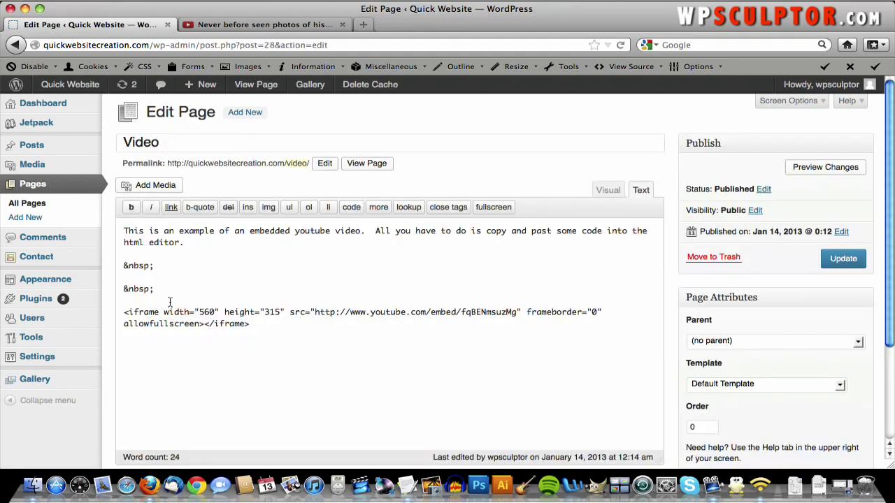
click(605, 191)
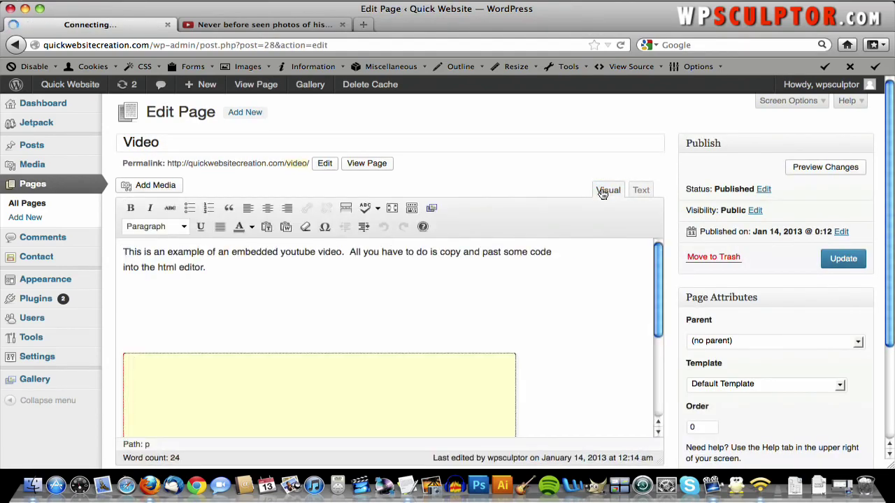
scroll(459, 317, down, 2)
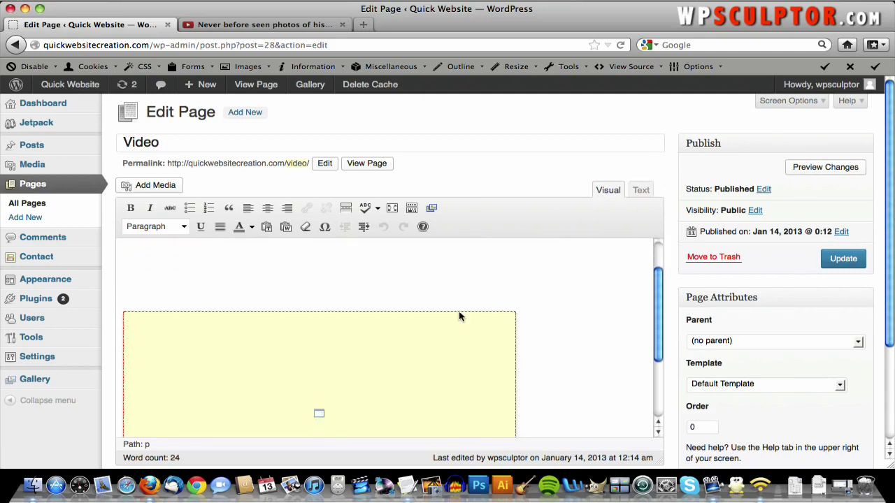
scroll(412, 294, up, 2)
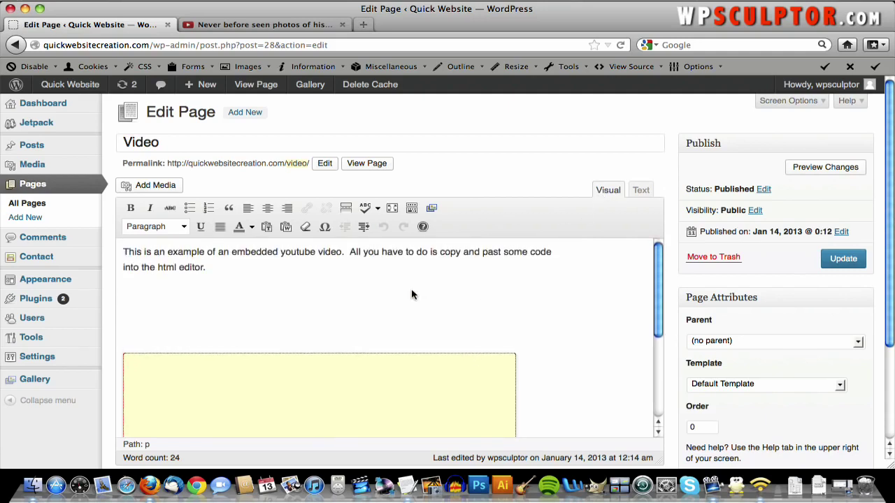
- Delete the two empty lines above the embedded video, update the page, and view it
click(362, 350)
click(352, 328)
key(BackSpace)
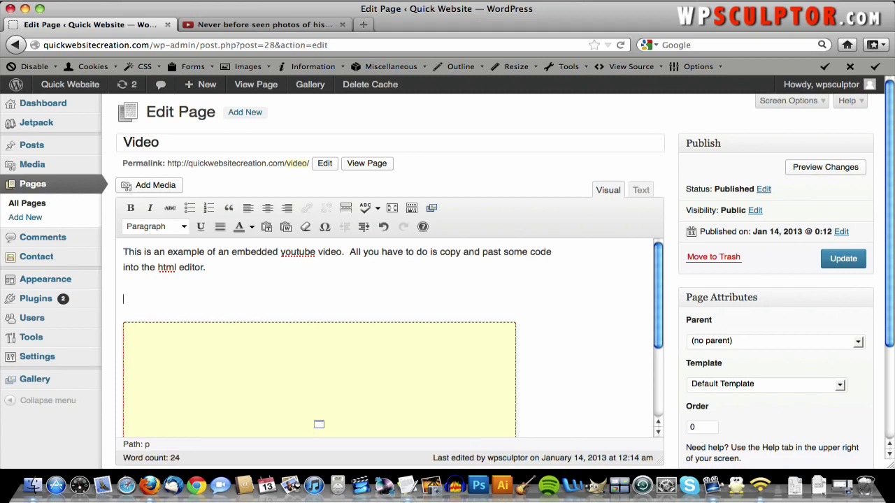
key(BackSpace)
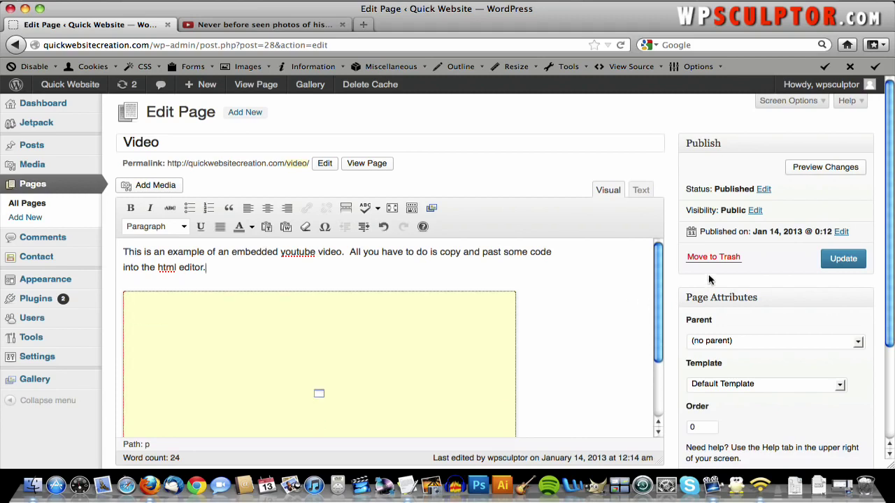
click(835, 257)
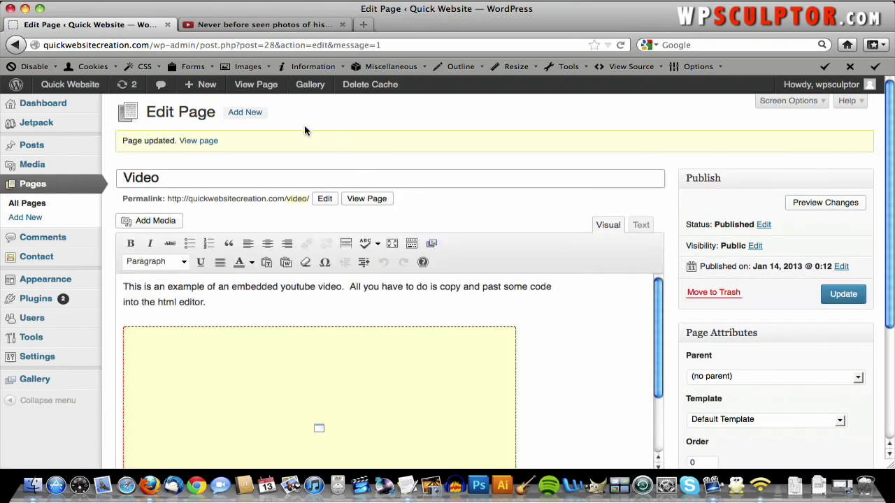
click(197, 145)
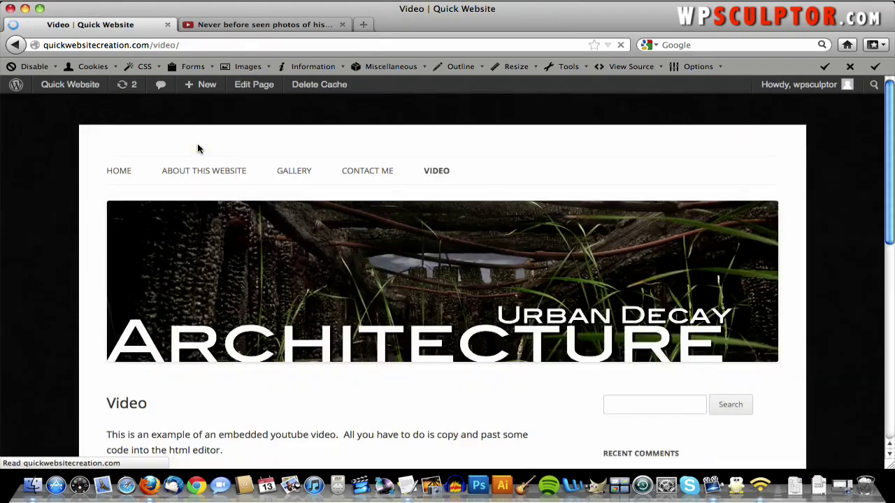
scroll(250, 185, down, 3)
scroll(251, 186, down, 5)
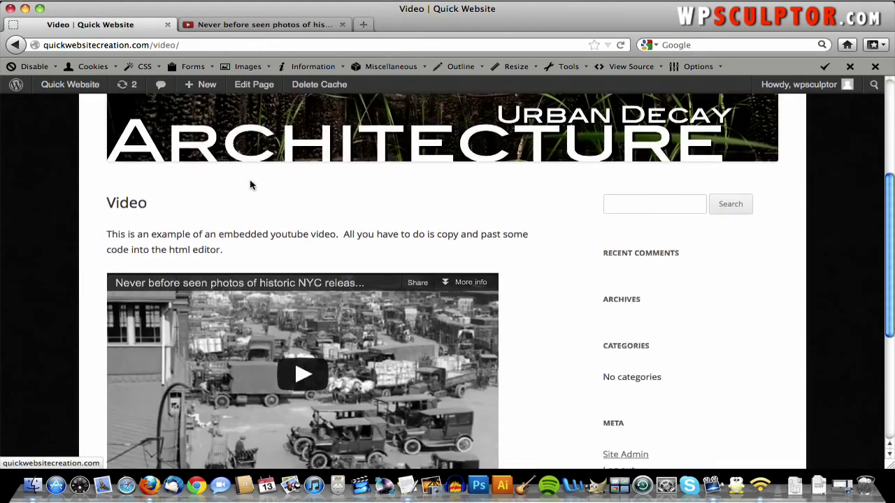
scroll(252, 185, up, 8)
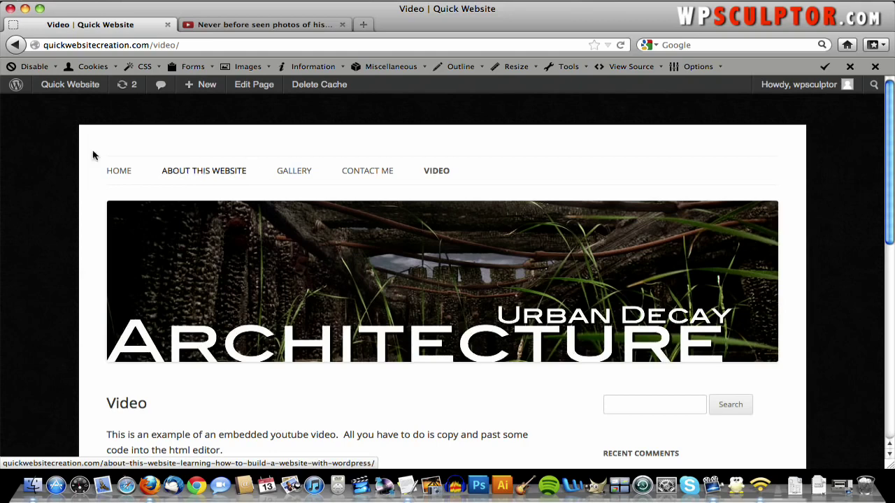
mouse_move(67, 89)
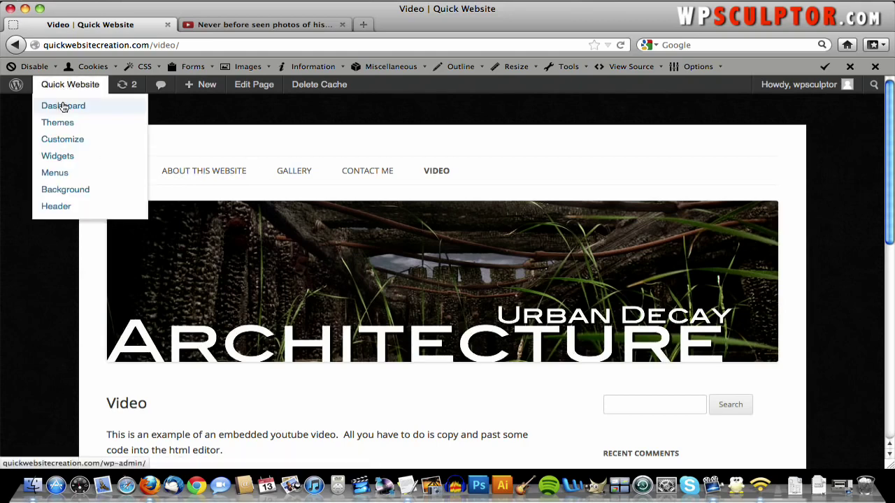
- In Appearance > Menus, drag Video above Contact Me and Gallery below it, then save
click(63, 107)
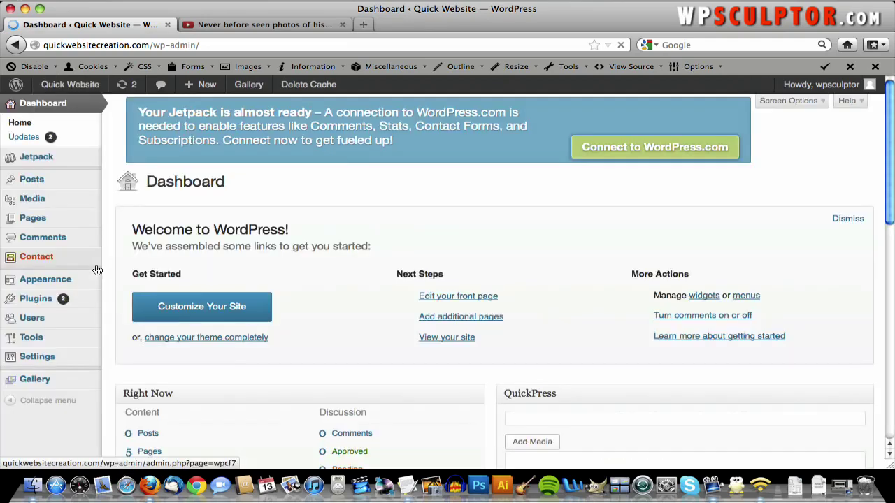
mouse_move(88, 281)
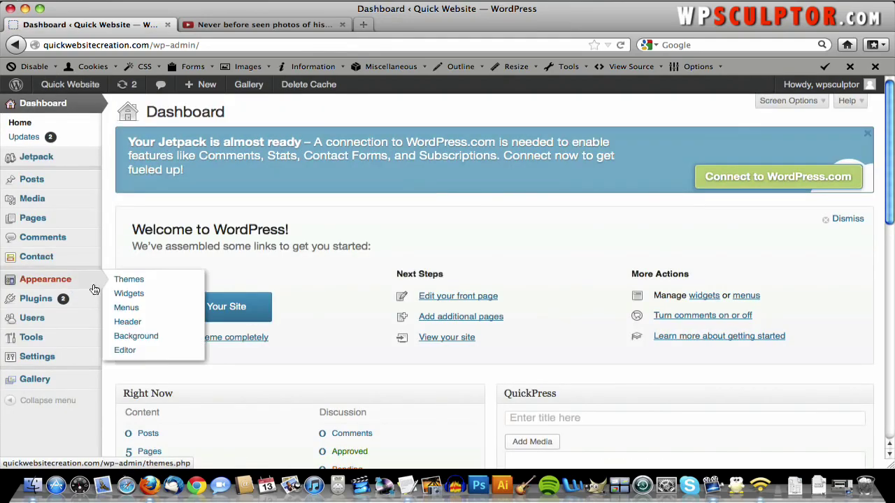
click(136, 311)
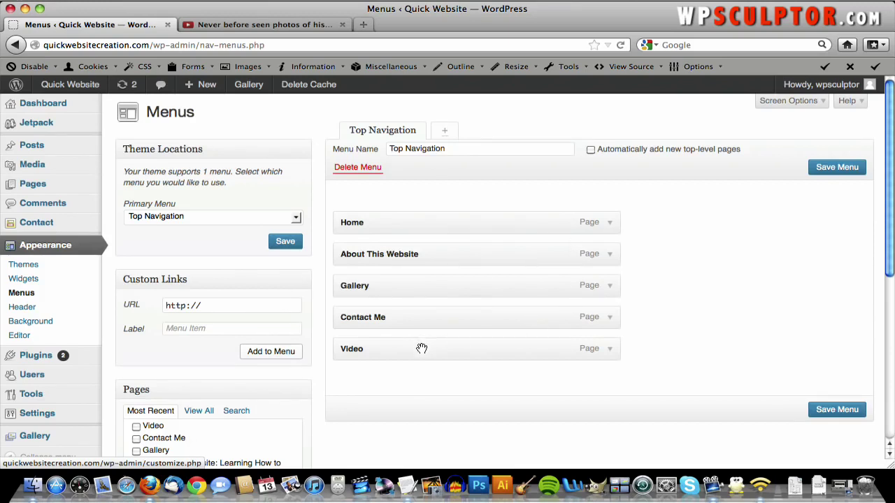
drag(422, 347, 412, 282)
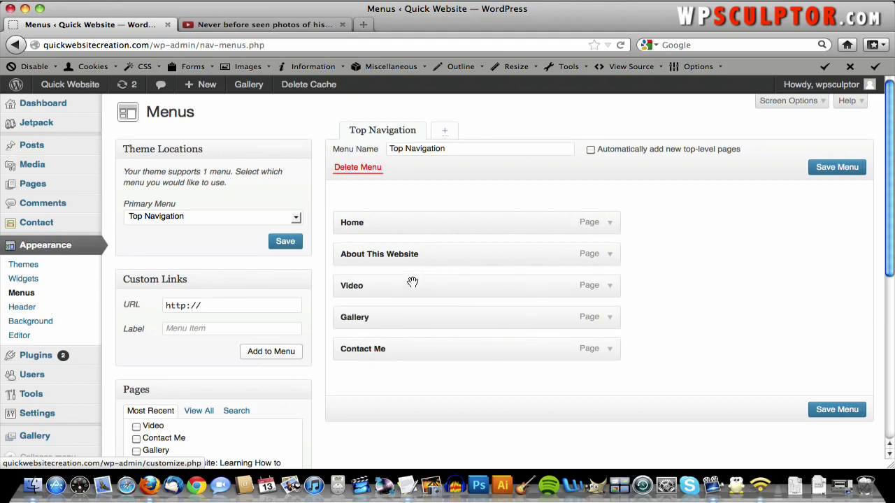
drag(405, 320, 404, 356)
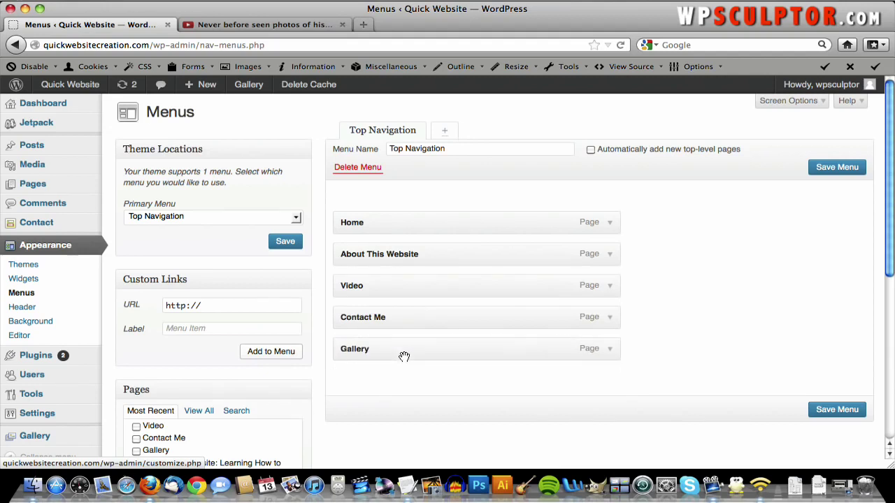
click(833, 412)
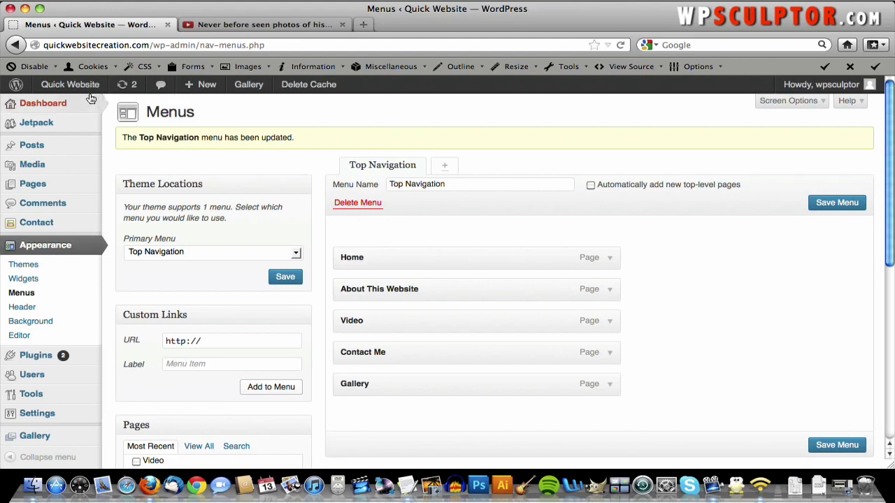
click(87, 93)
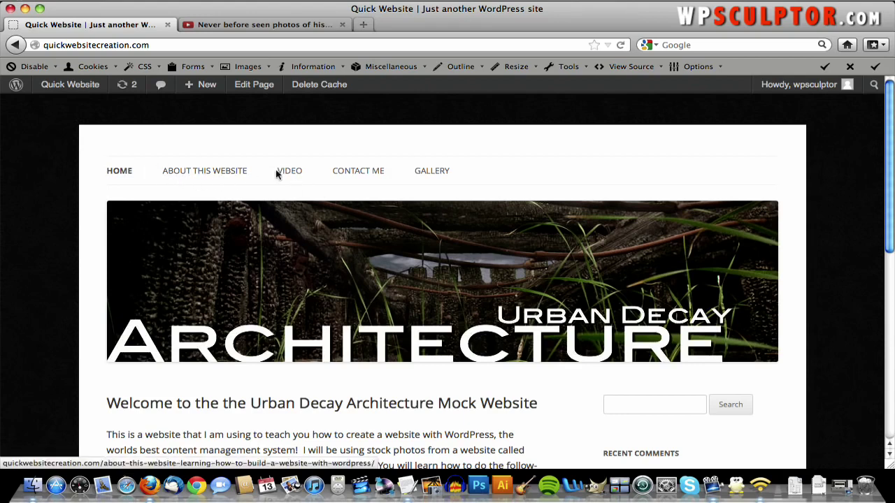
click(16, 43)
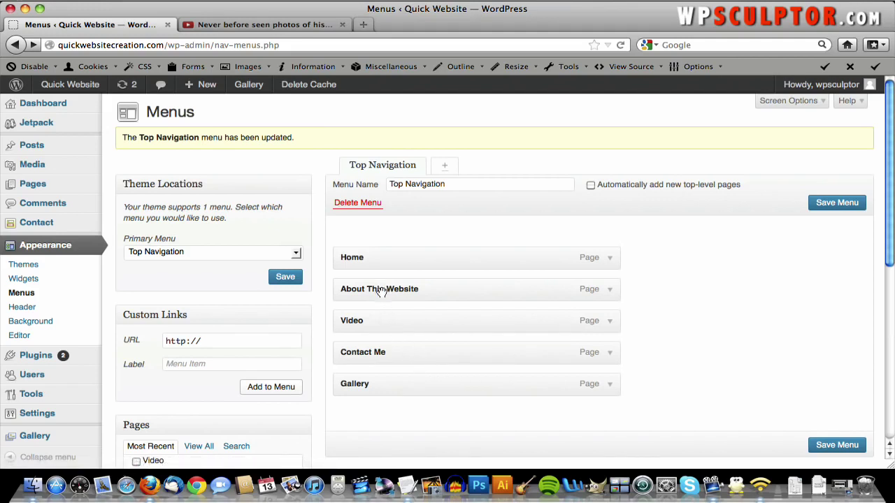
drag(380, 320, 379, 318)
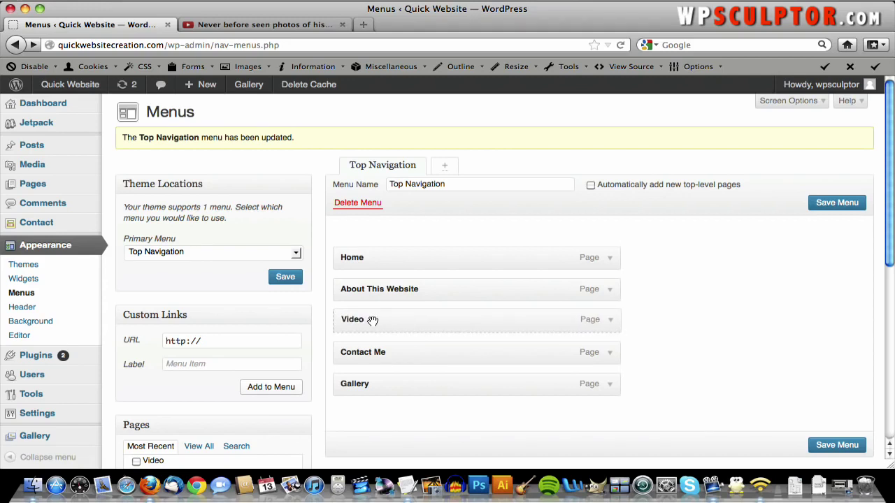
- Nest Video under About This Website, view the dropdown live, then make Video top-level again
drag(377, 320, 401, 320)
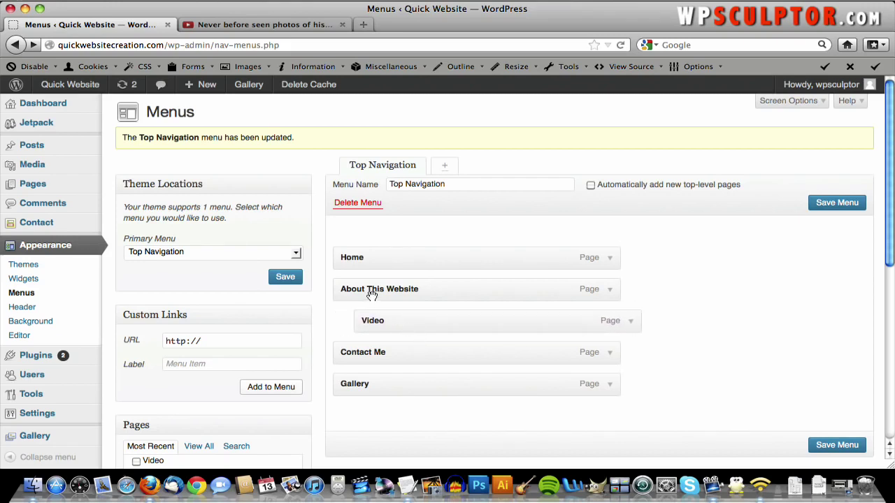
click(833, 444)
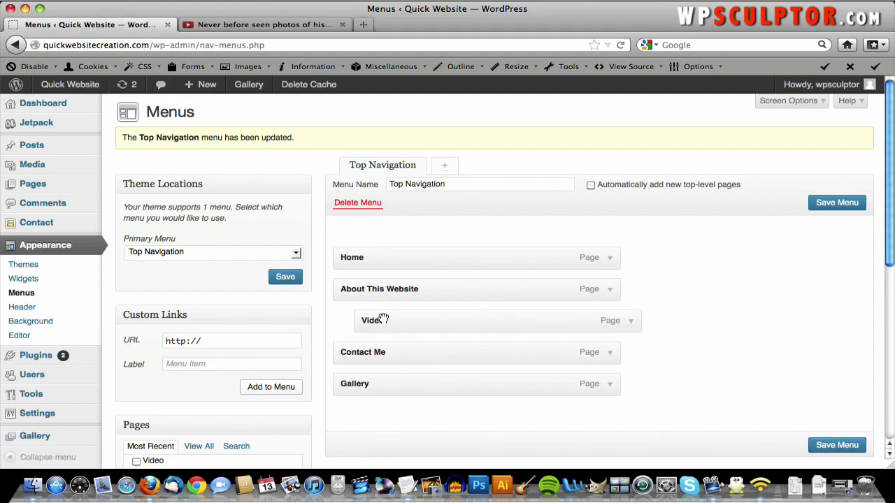
click(82, 84)
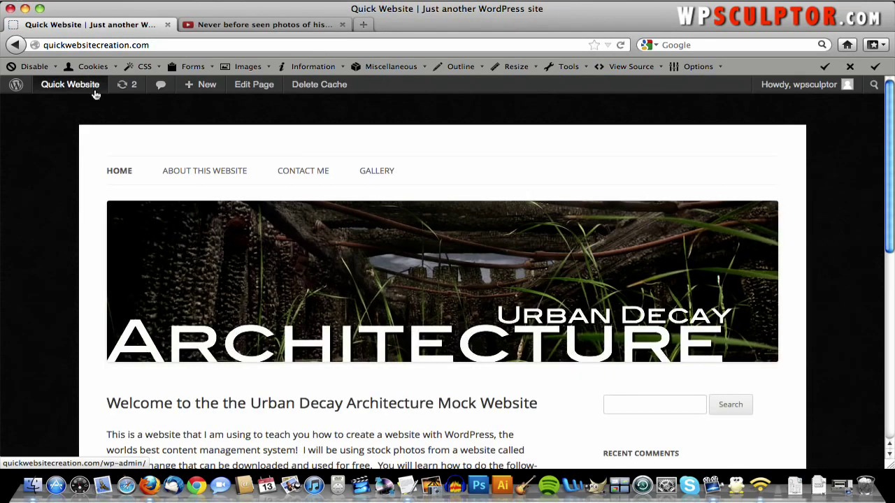
mouse_move(193, 174)
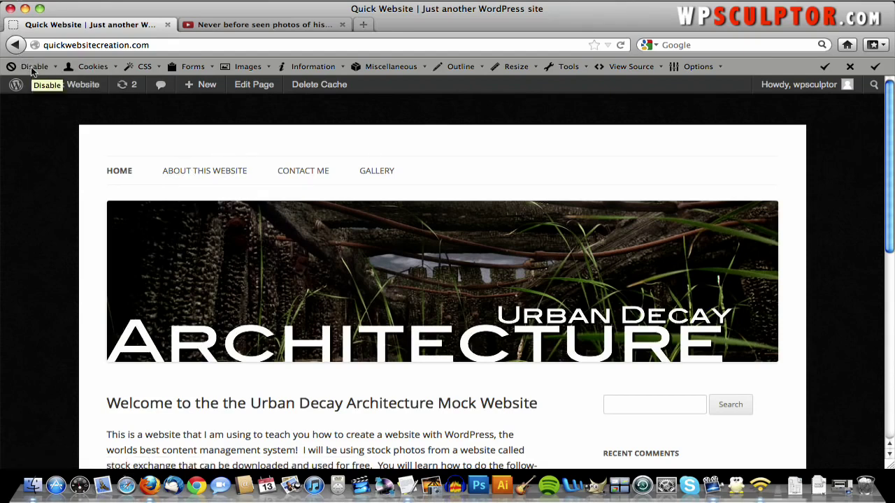
click(15, 46)
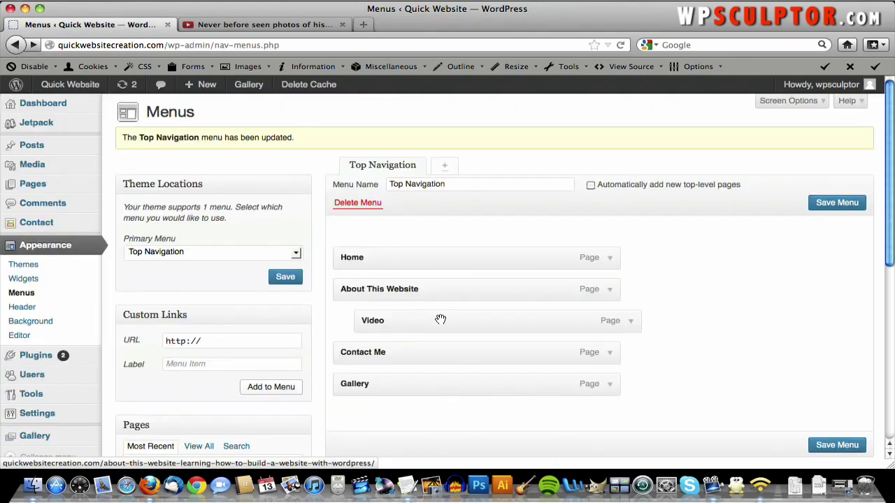
drag(440, 319, 418, 320)
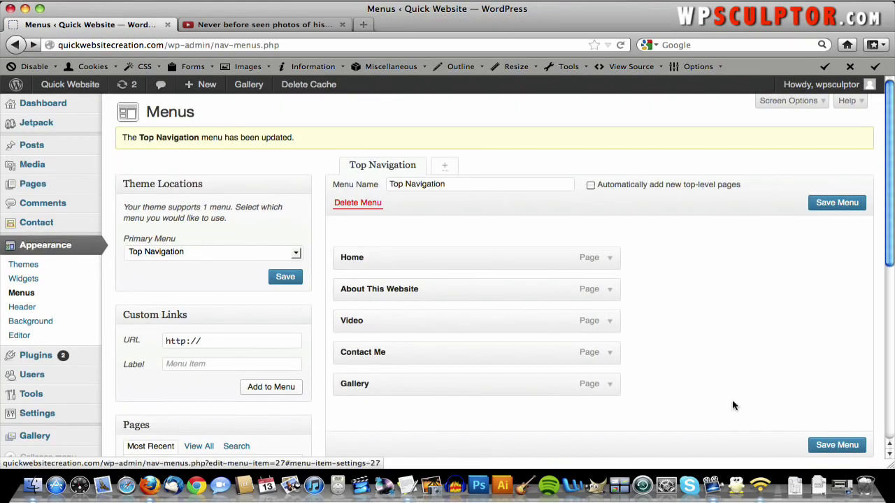
- Save the menu with Video top-level, staying on the page when prompted, then view the live site
click(839, 440)
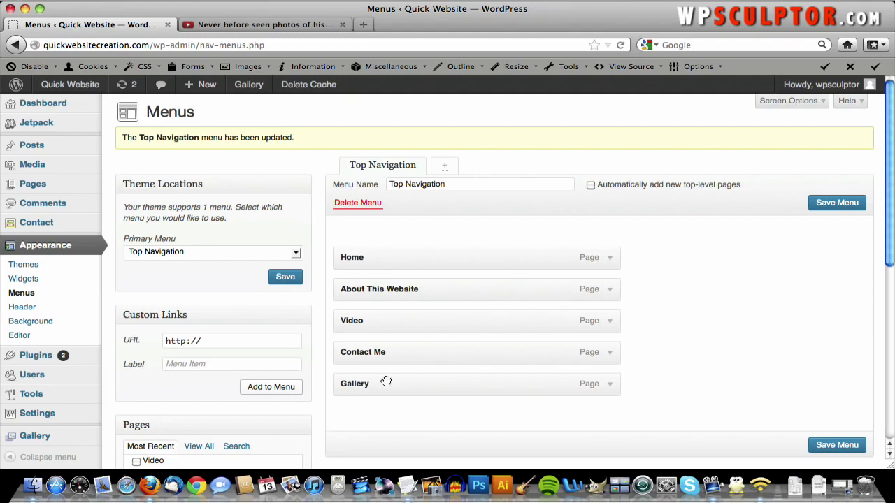
mouse_move(385, 383)
mouse_down()
mouse_move(382, 353)
mouse_move(379, 385)
mouse_up()
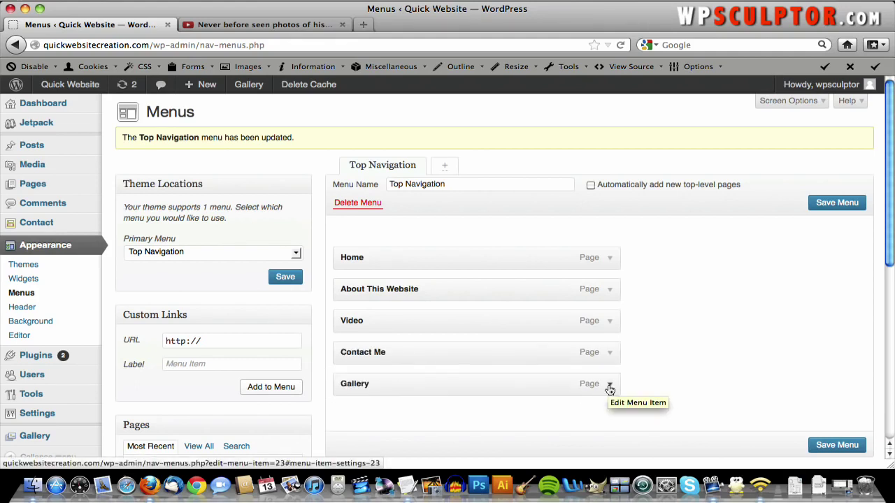
click(70, 85)
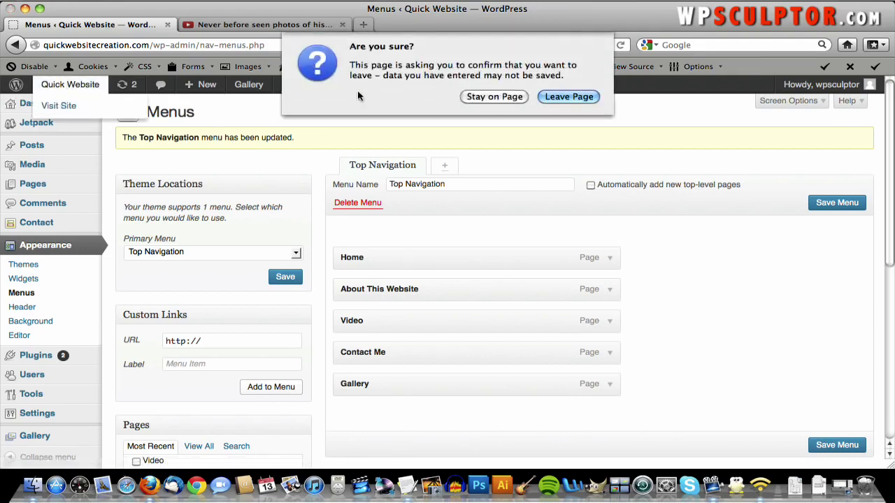
click(520, 96)
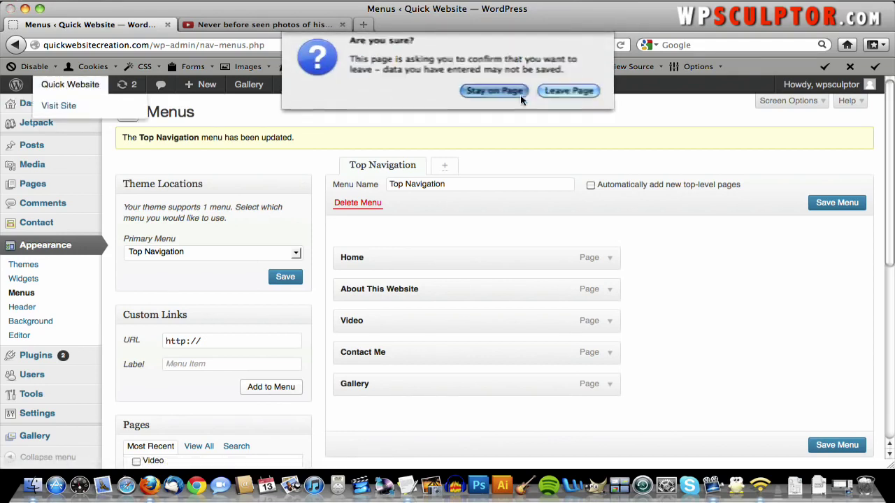
click(835, 445)
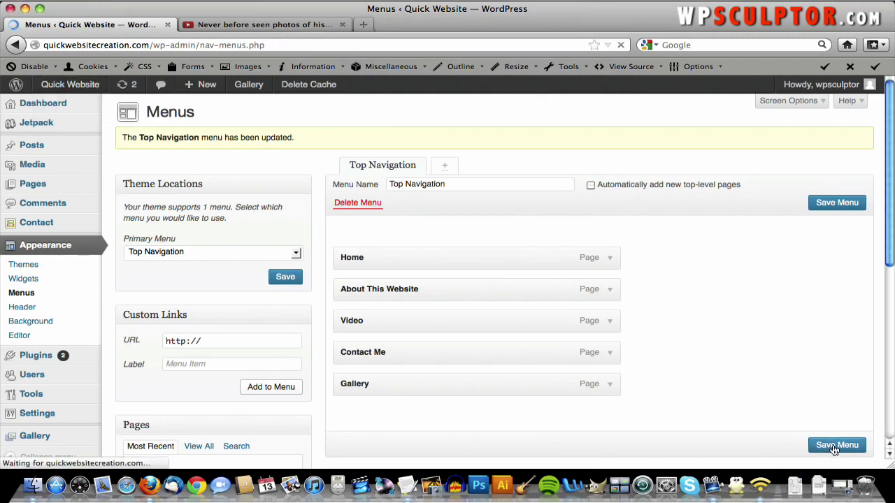
click(78, 86)
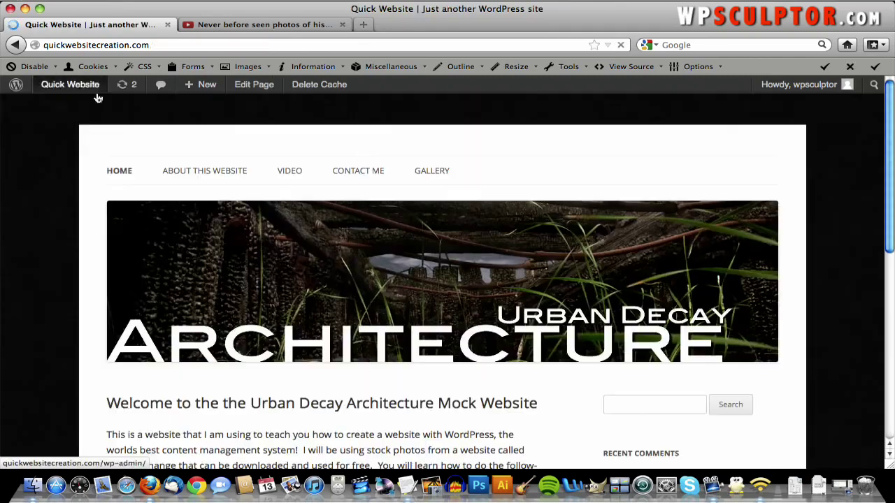
- Scroll the front page to review the sidebar widgets, then go back to the Dashboard
scroll(573, 206, down, 4)
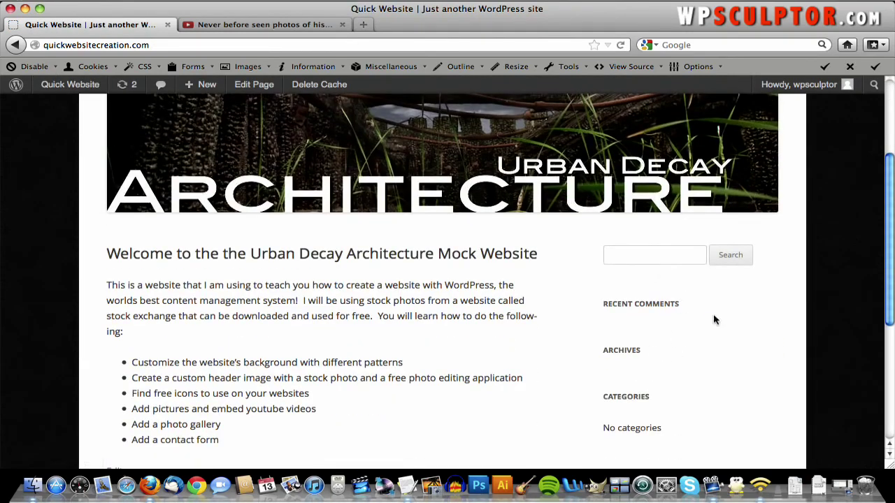
scroll(648, 336, down, 5)
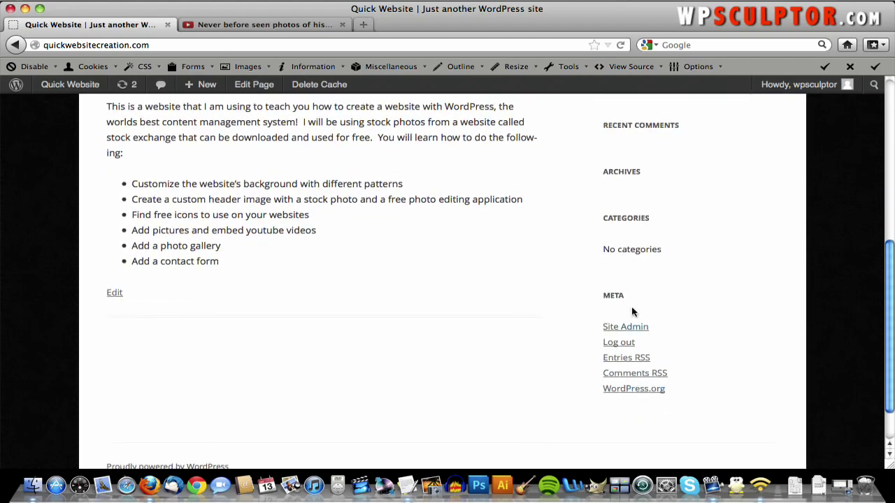
scroll(632, 308, up, 3)
scroll(632, 312, up, 2)
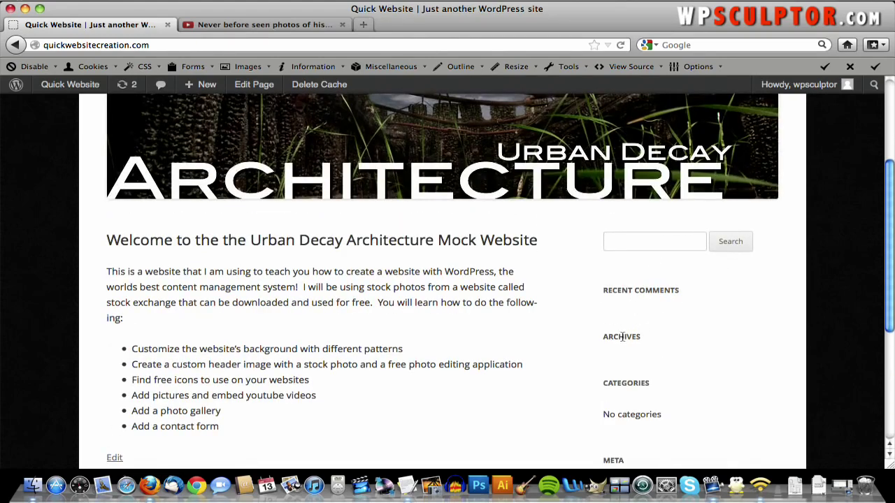
scroll(622, 337, down, 2)
scroll(606, 393, down, 1)
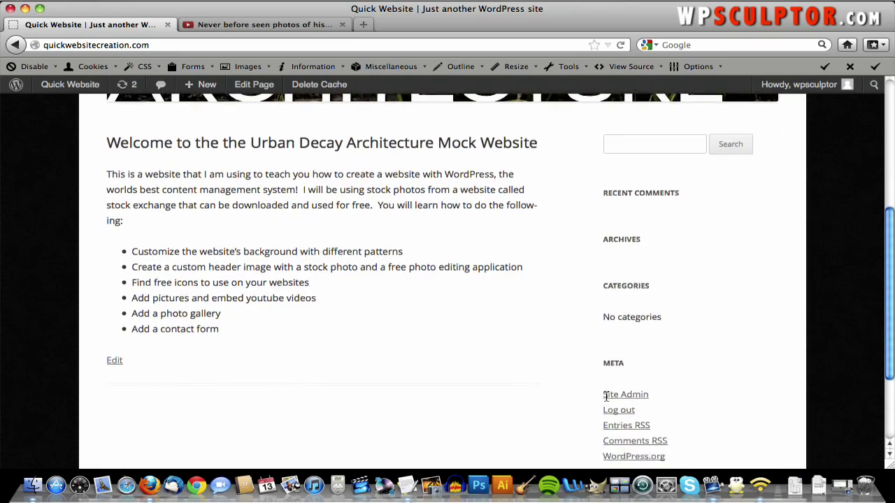
scroll(606, 395, down, 2)
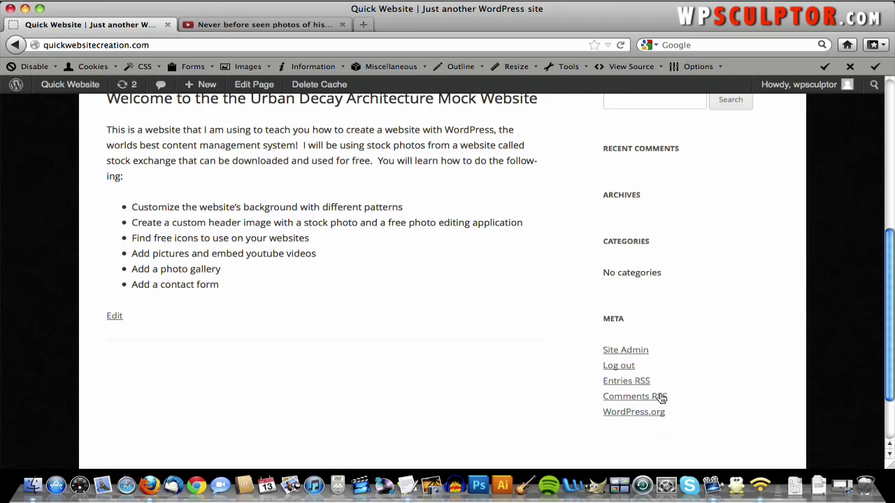
scroll(639, 354, up, 5)
scroll(647, 329, down, 5)
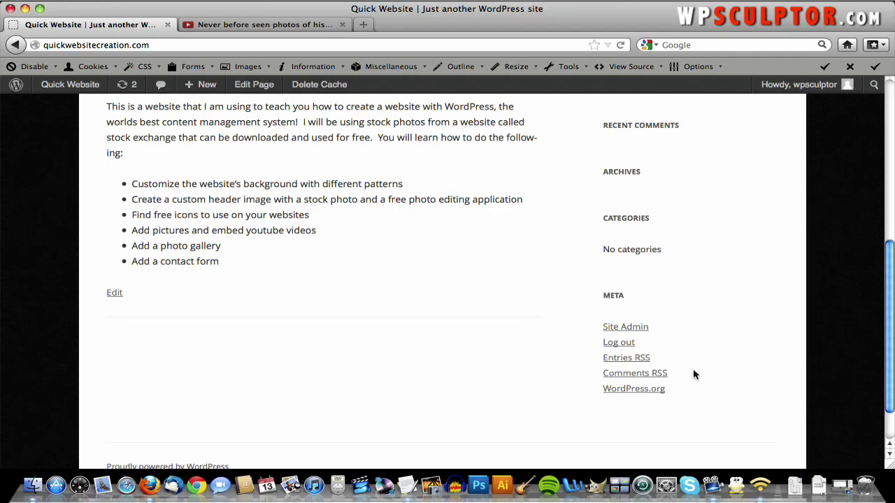
scroll(648, 218, up, 5)
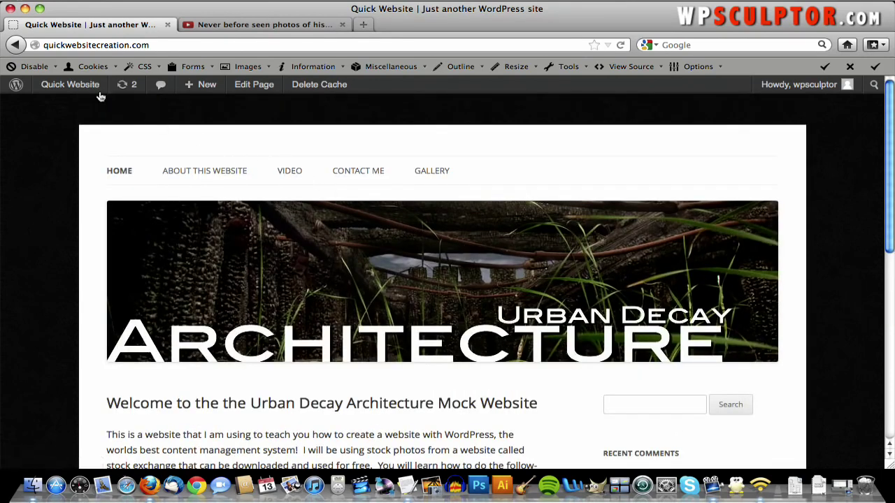
mouse_move(76, 85)
click(71, 107)
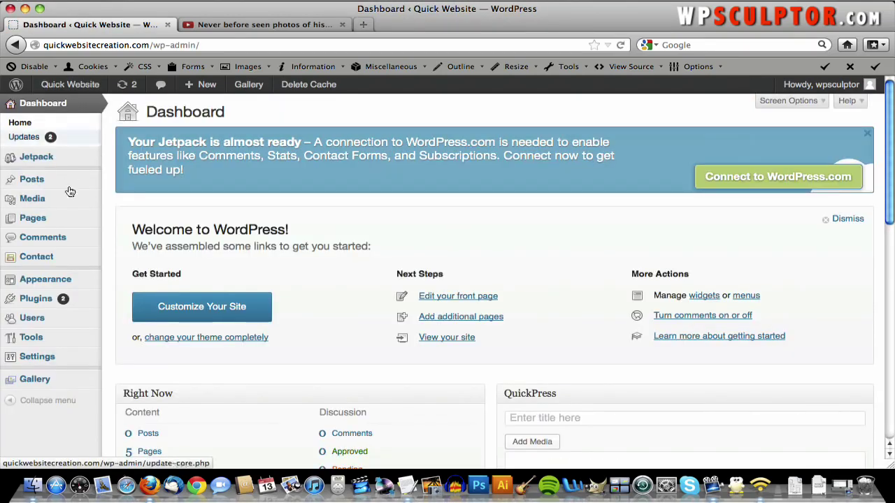
mouse_move(62, 283)
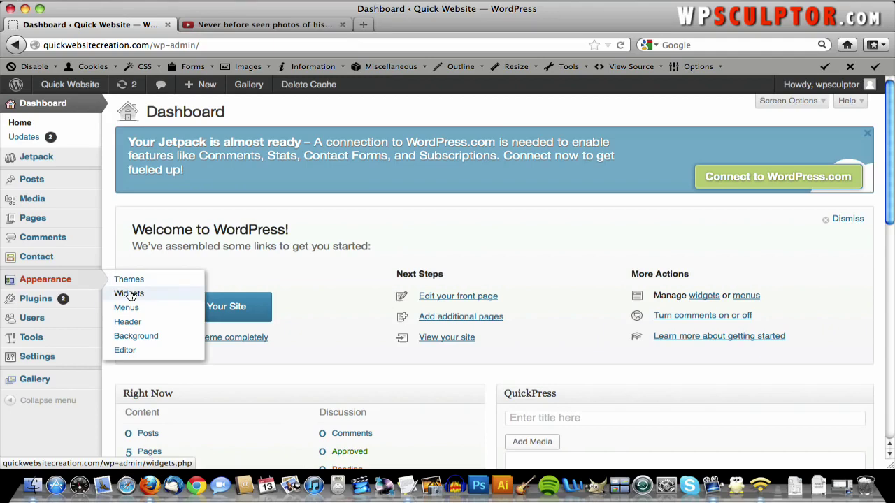
click(130, 296)
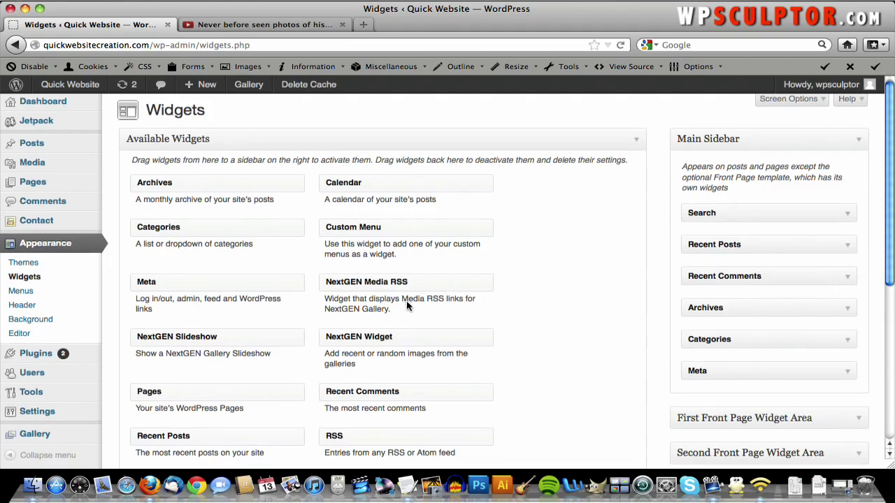
scroll(406, 301, down, 3)
scroll(465, 311, up, 2)
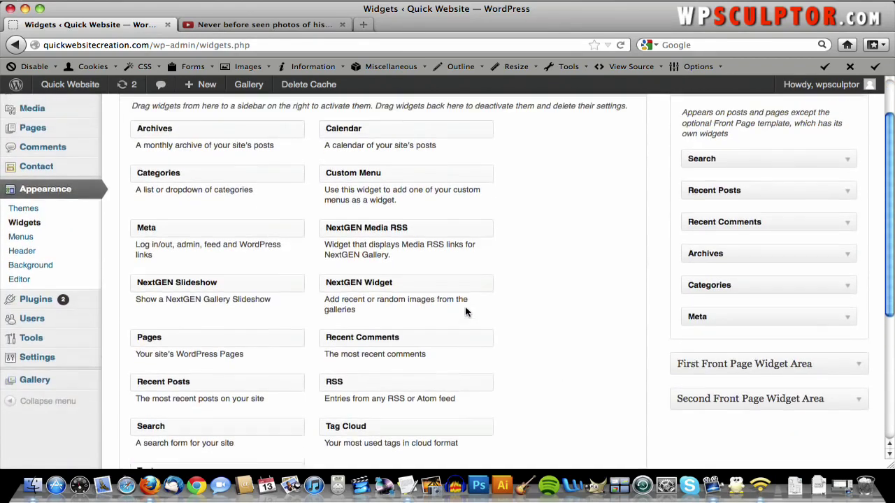
scroll(760, 296, up, 2)
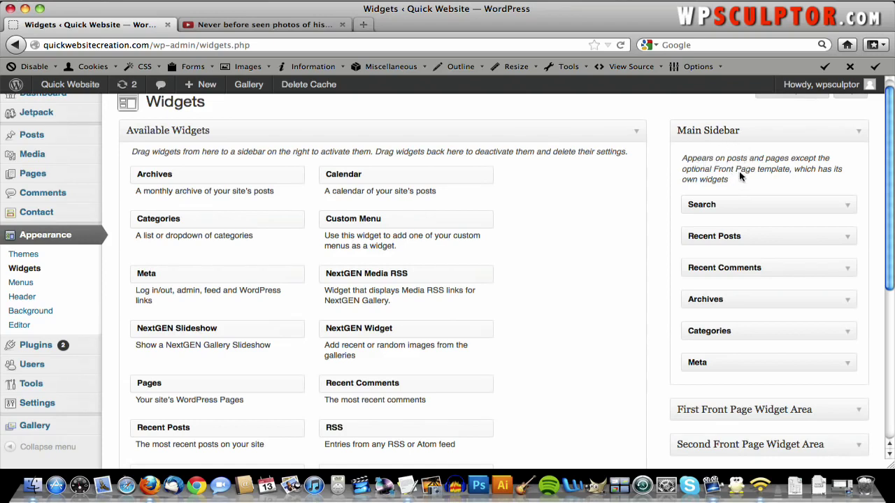
scroll(729, 224, down, 3)
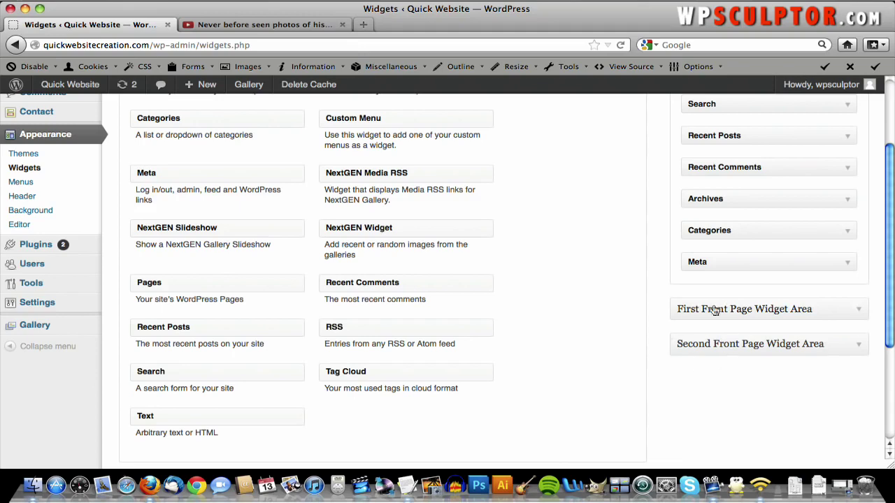
scroll(703, 294, up, 3)
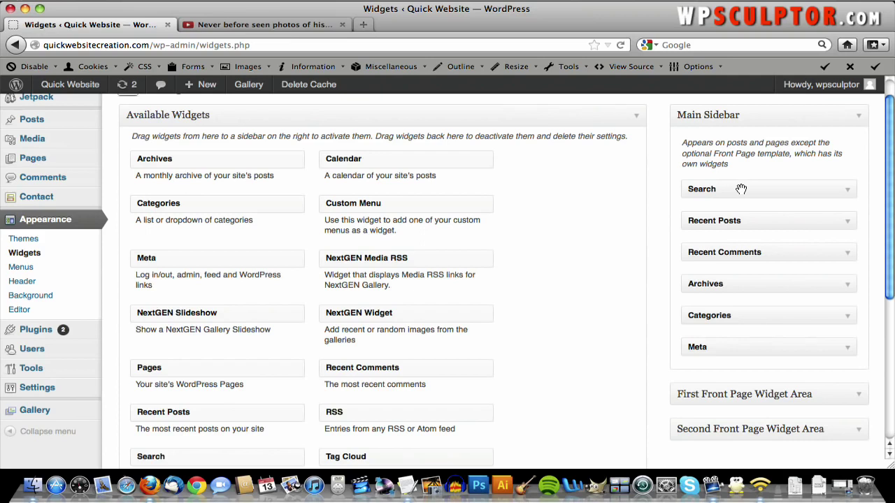
- Drag Search, Recent Posts, Recent Comments, Archives and Categories out of the Main Sidebar
drag(741, 188, 480, 236)
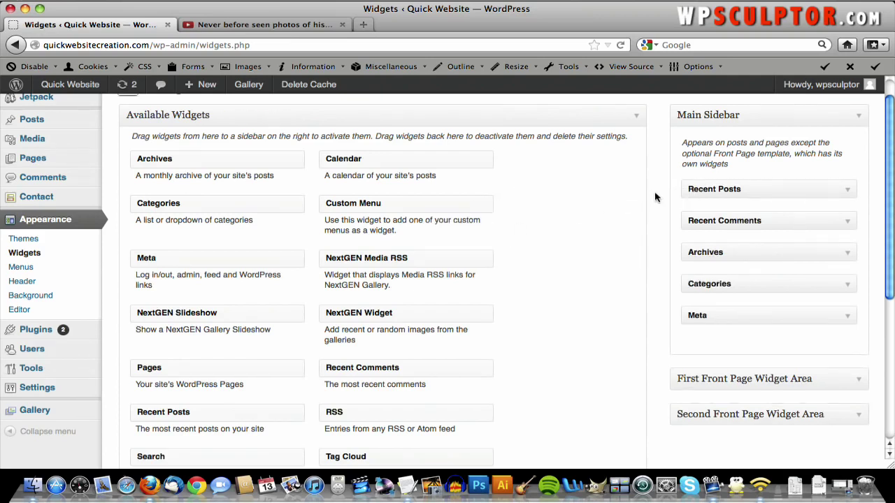
drag(691, 187, 410, 204)
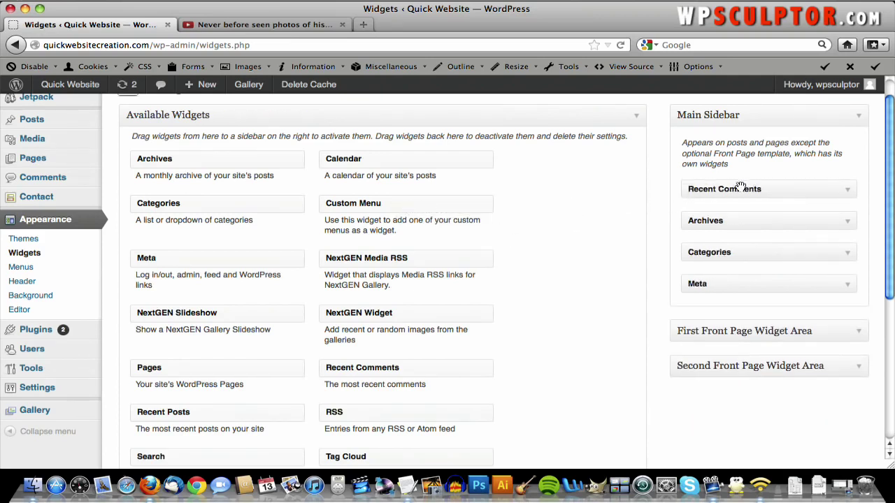
drag(741, 188, 482, 214)
drag(833, 194, 524, 249)
drag(692, 189, 559, 242)
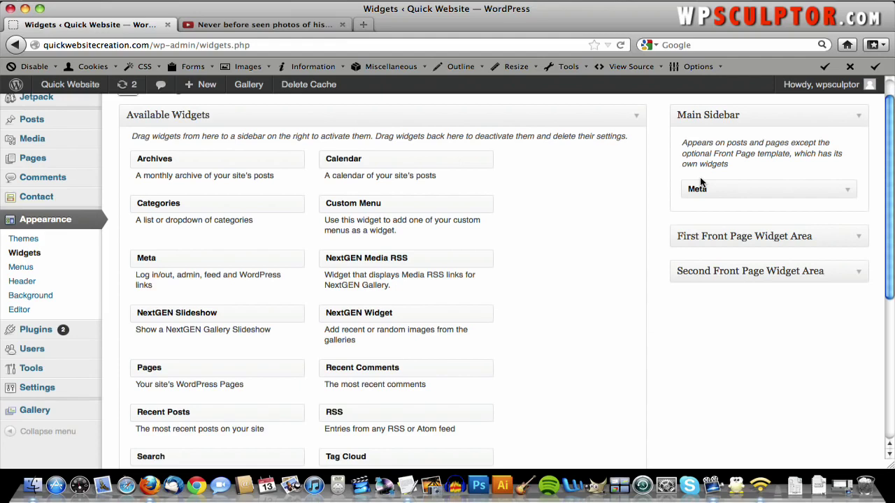
- Remove the Meta widget from the sidebar, taking it out of Inactive Widgets as well
scroll(701, 182, down, 3)
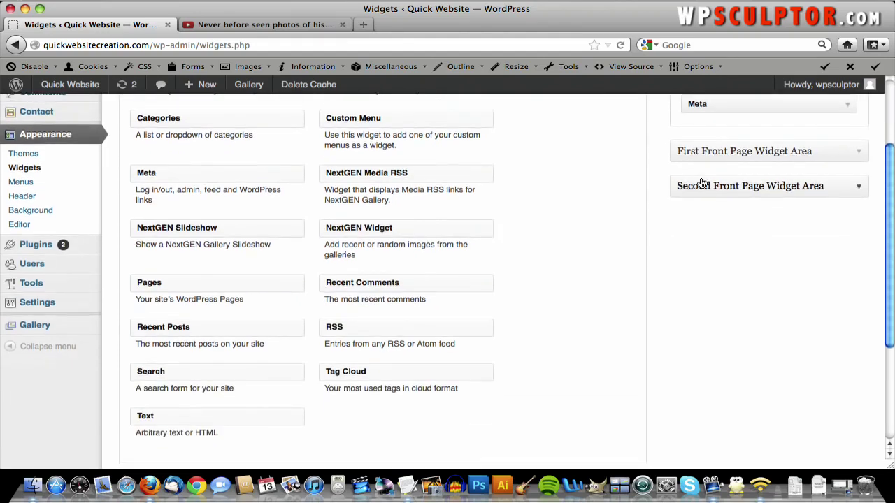
scroll(700, 183, up, 3)
drag(701, 193, 200, 381)
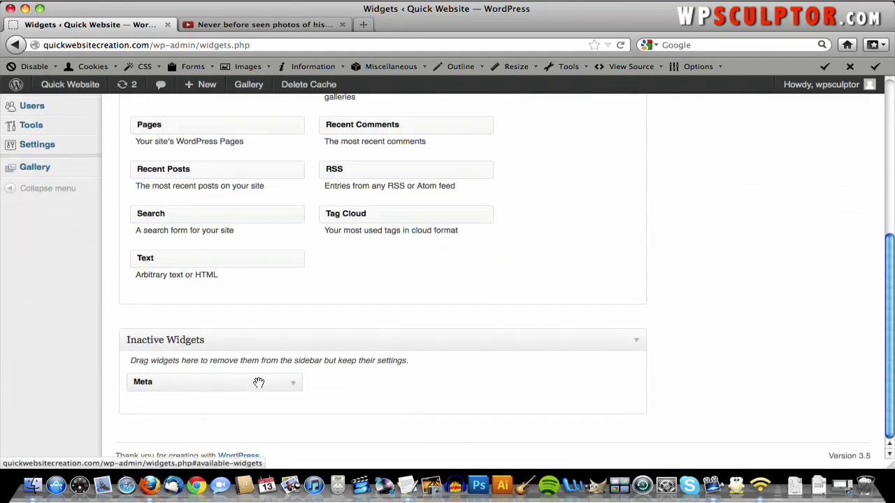
drag(255, 384, 271, 257)
scroll(270, 256, up, 5)
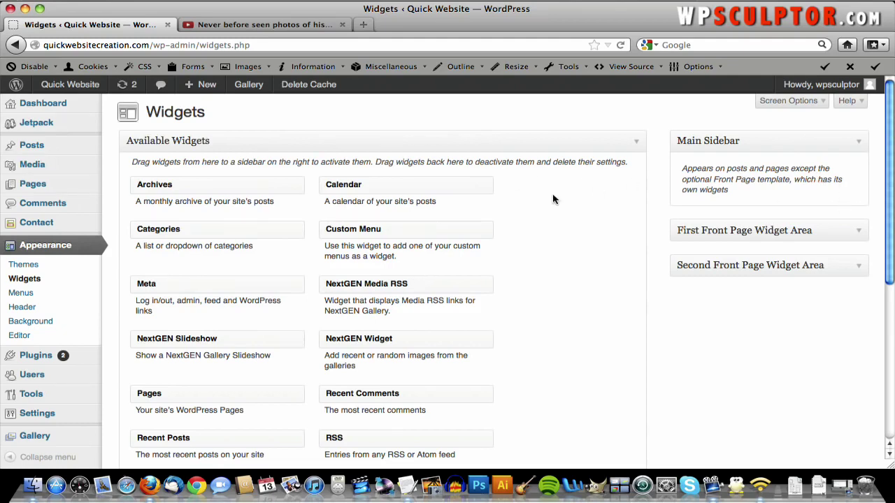
- Visit the live site and look over its Home and Contact Me pages
click(70, 85)
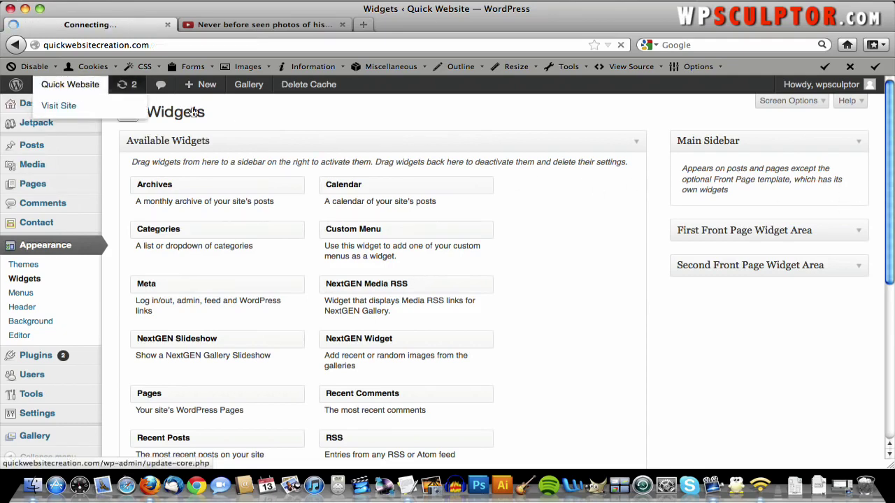
scroll(700, 225, down, 5)
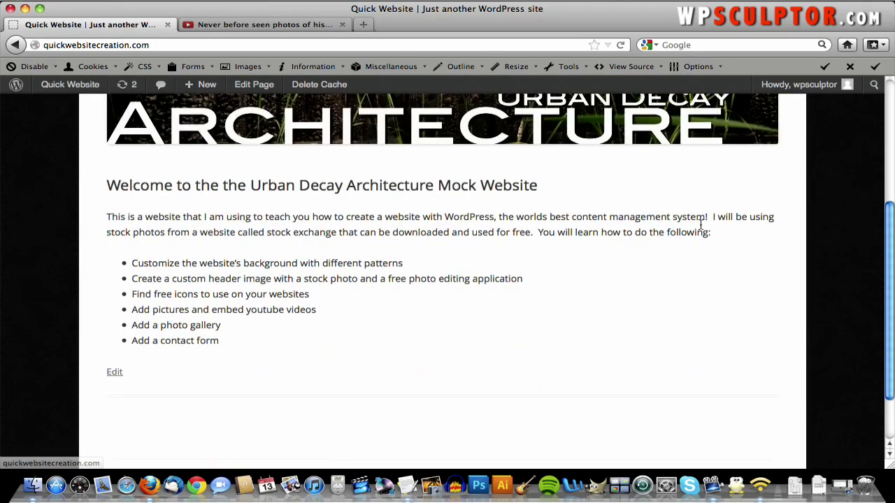
scroll(701, 225, up, 5)
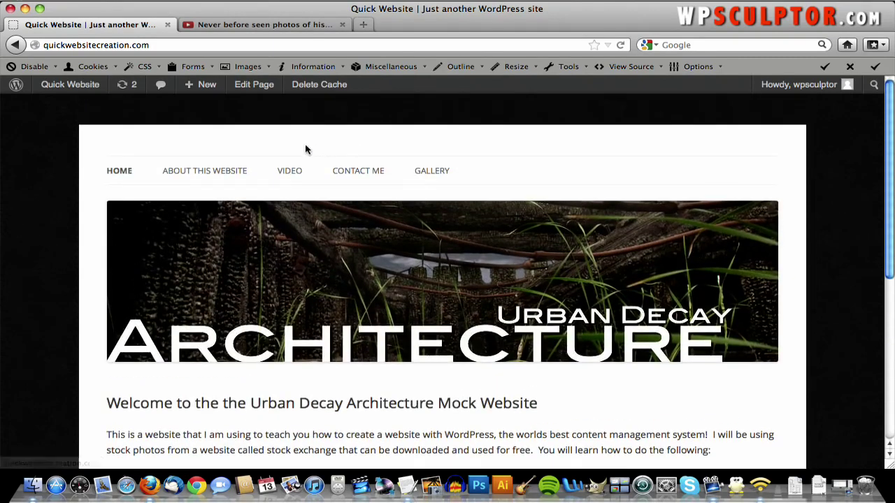
scroll(461, 221, down, 5)
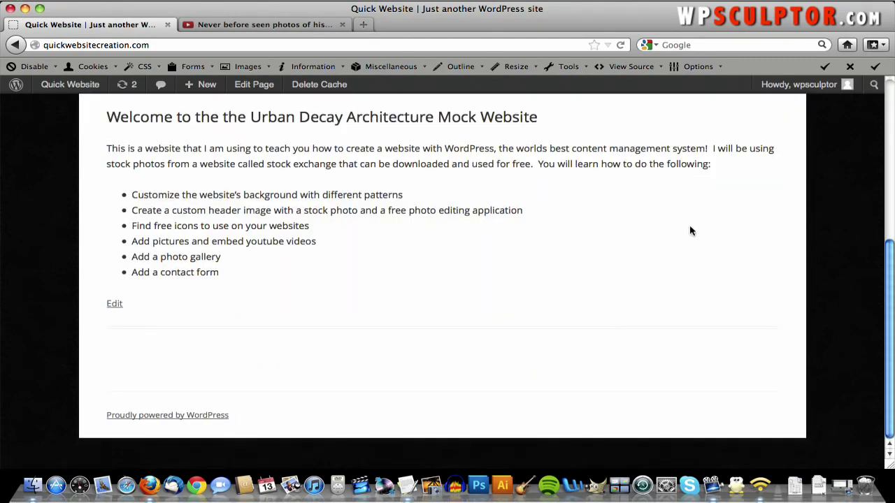
scroll(683, 229, up, 5)
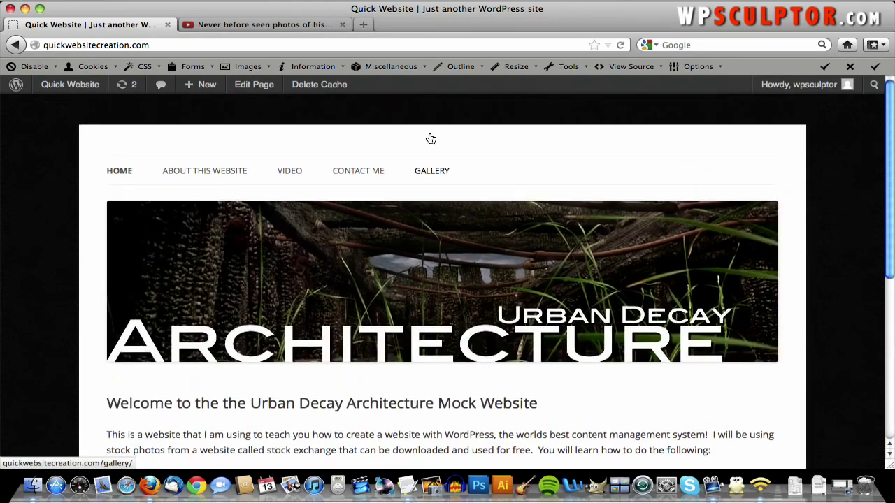
click(353, 179)
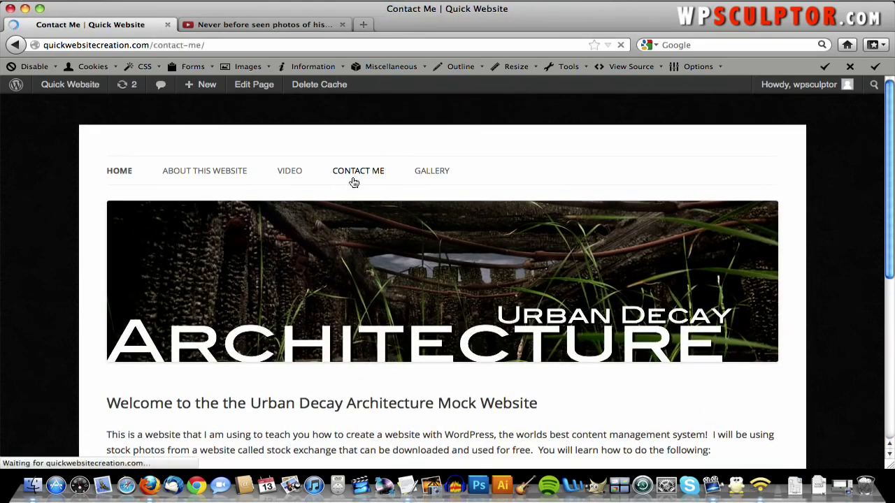
scroll(569, 214, down, 5)
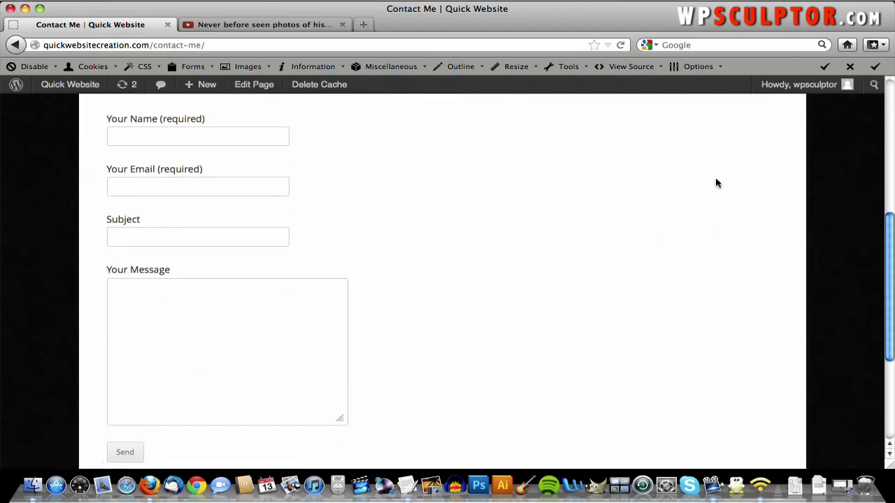
scroll(567, 331, up, 5)
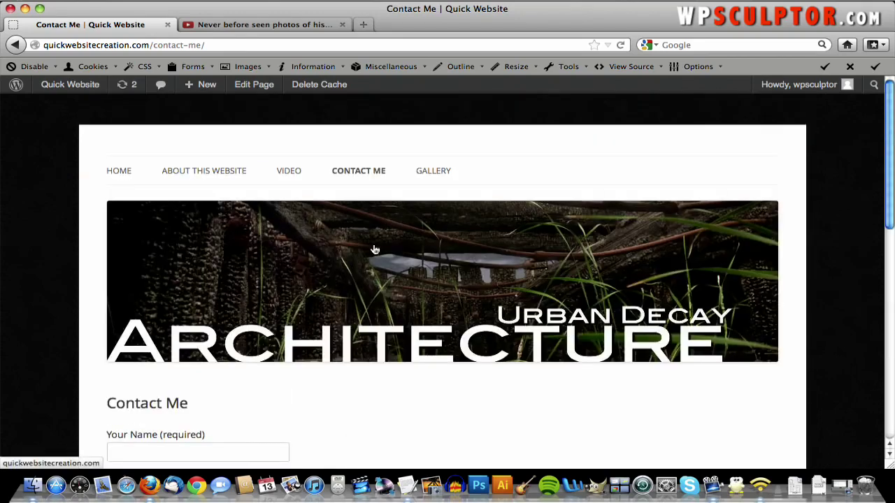
- Browse the About This Website and Video pages, then return to the admin Dashboard
click(245, 177)
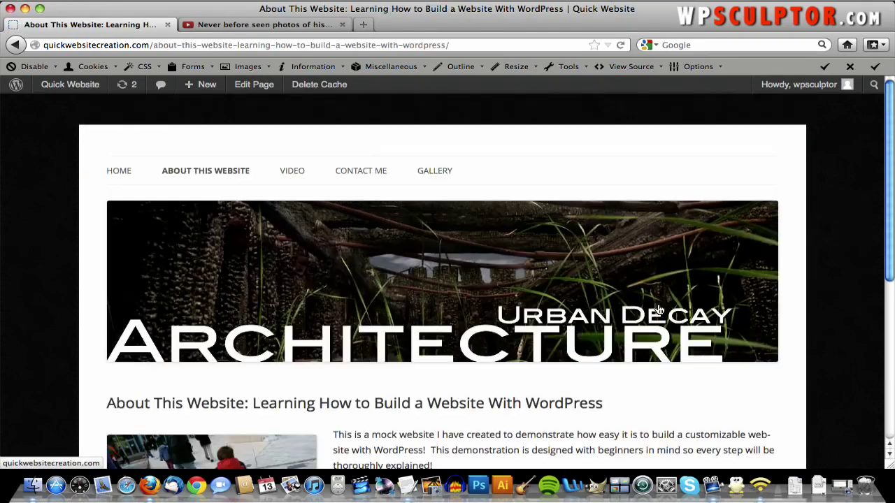
scroll(657, 308, down, 2)
scroll(656, 308, down, 4)
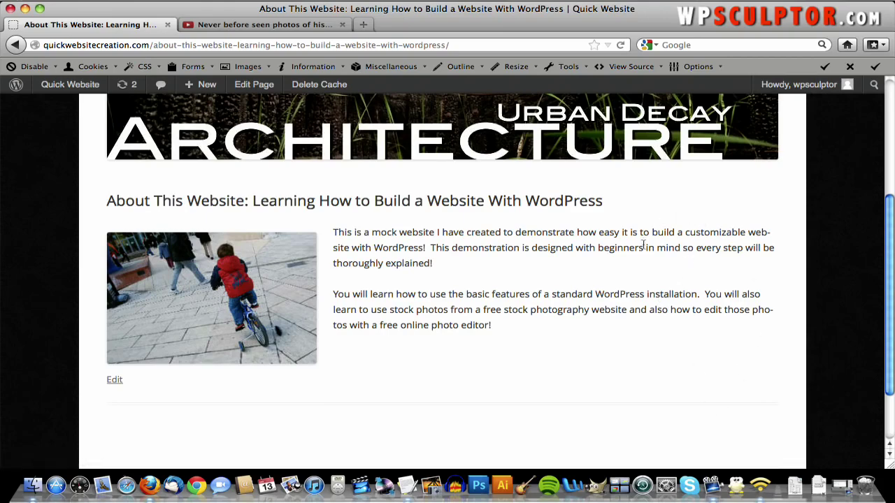
scroll(709, 335, up, 5)
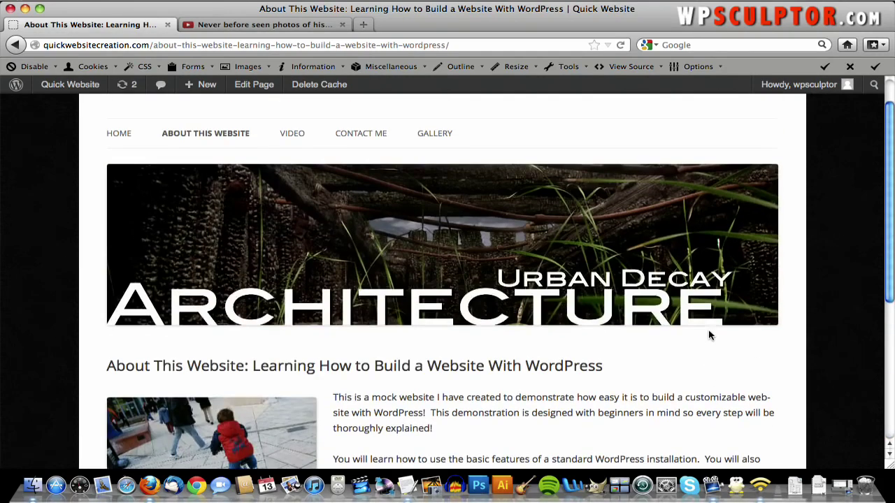
click(296, 141)
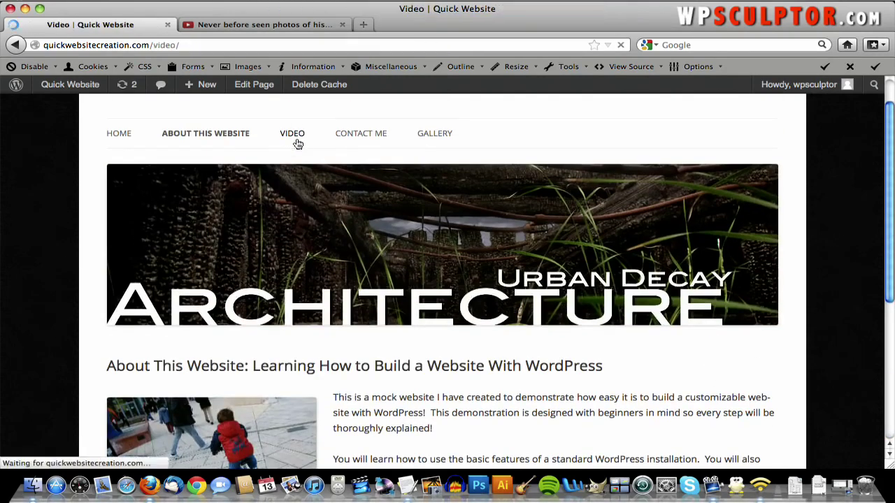
scroll(296, 142, down, 7)
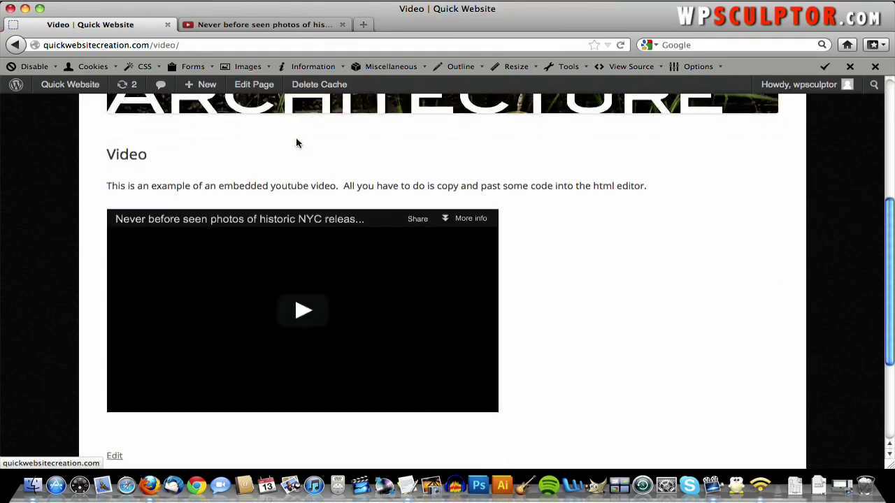
scroll(297, 142, up, 3)
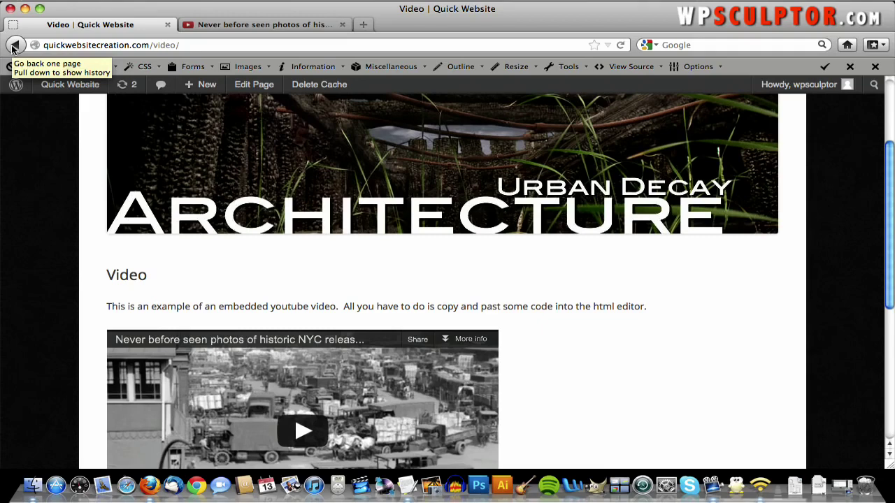
mouse_move(74, 85)
click(79, 105)
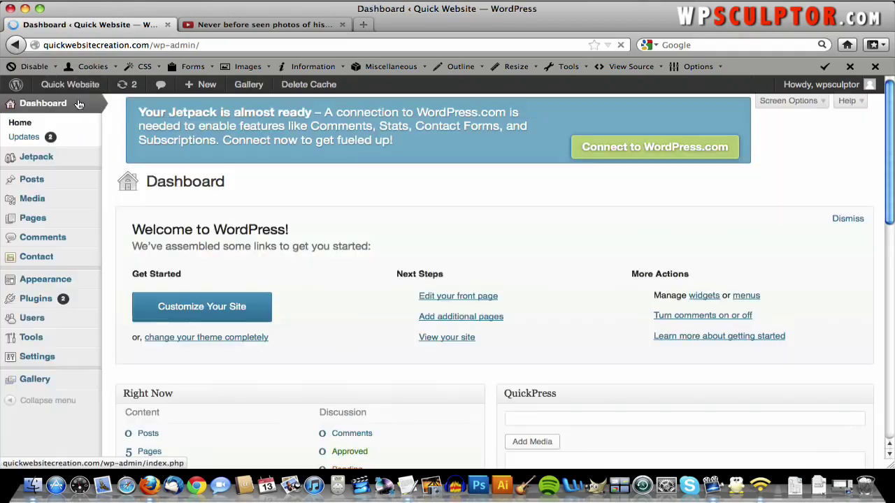
- Add a Custom Menu widget to Main Sidebar set to Top Navigation and save it
mouse_move(75, 285)
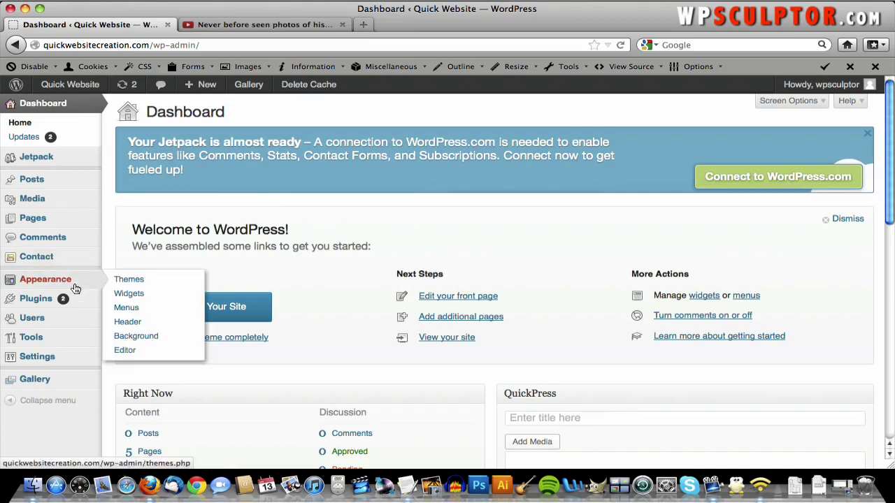
click(141, 294)
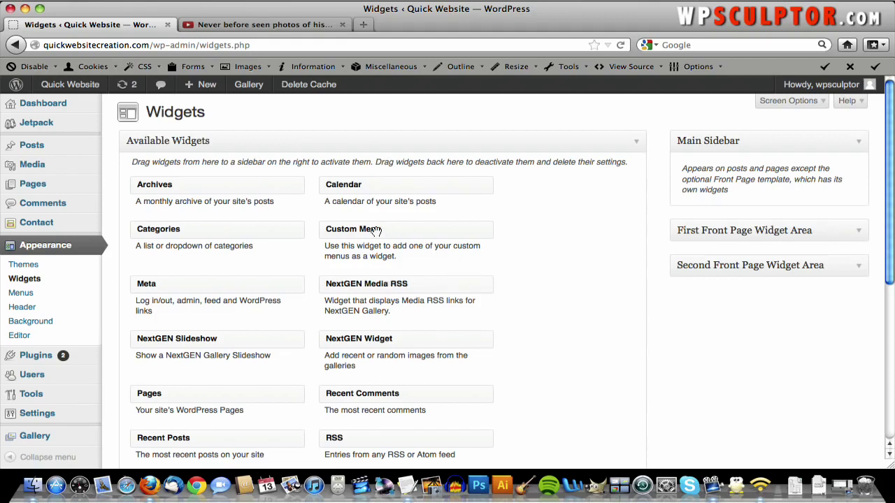
drag(365, 231, 725, 202)
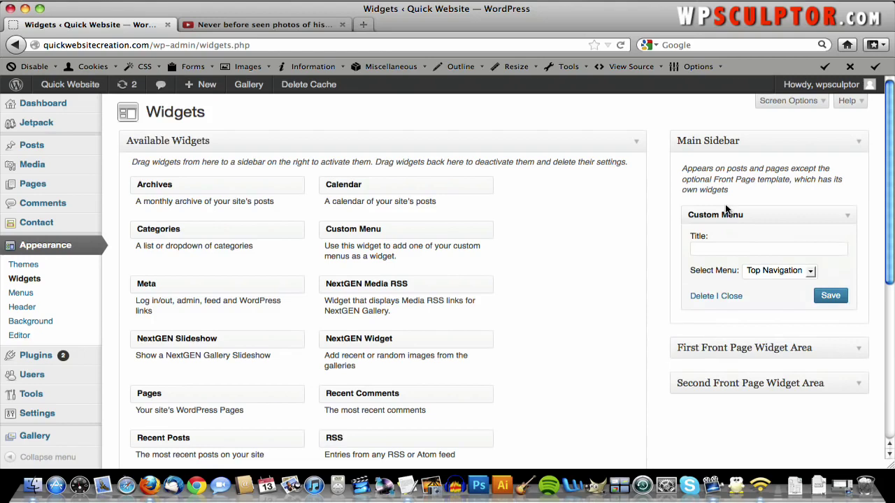
click(794, 273)
click(793, 275)
click(809, 274)
click(802, 283)
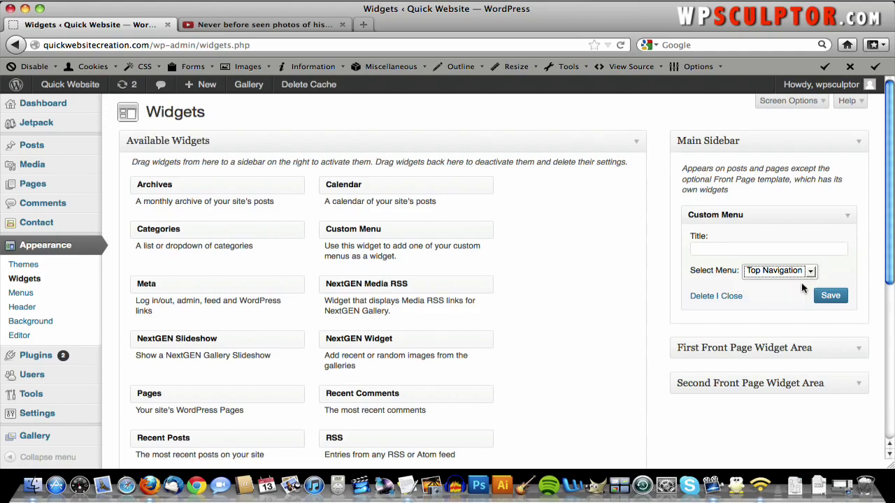
click(841, 300)
- Add and save a Search widget below the Custom Menu widget in Main Sidebar
scroll(603, 280, down, 3)
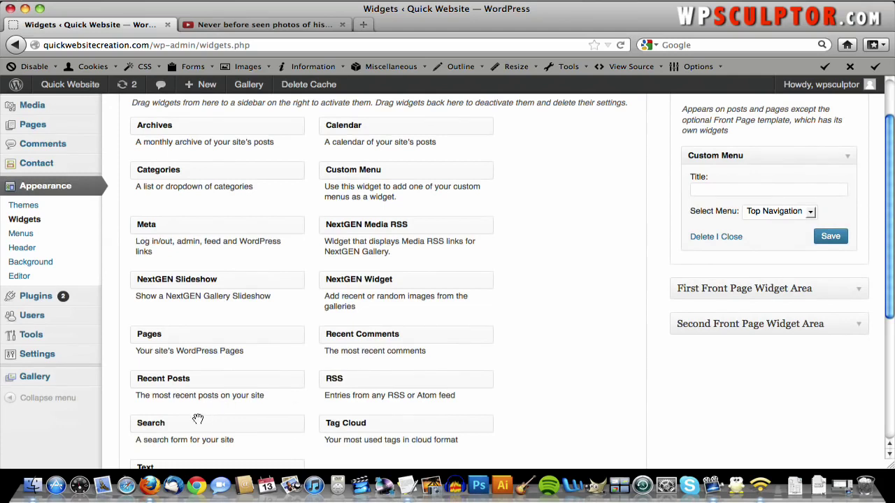
drag(225, 419, 753, 272)
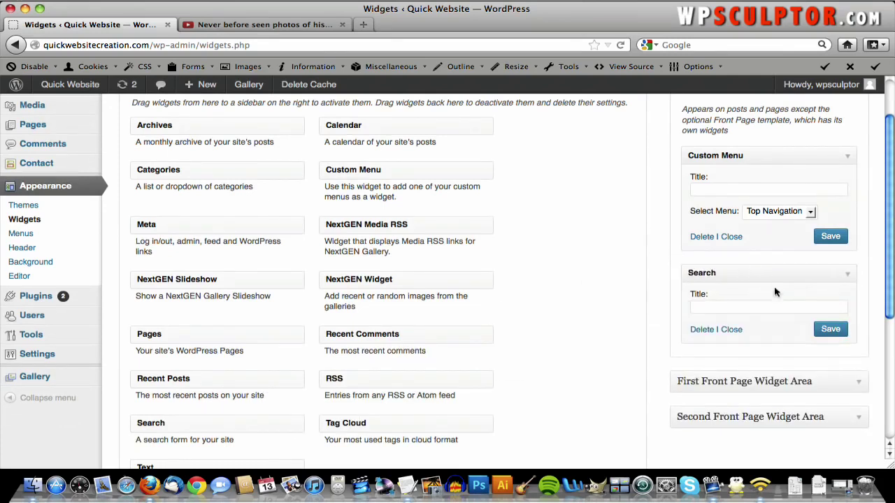
click(825, 332)
scroll(731, 234, up, 3)
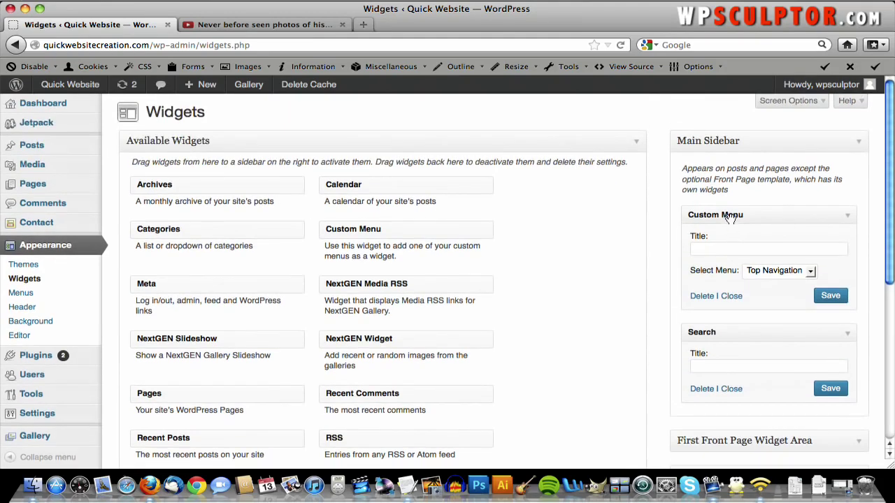
mouse_move(729, 217)
mouse_down()
mouse_move(739, 353)
mouse_move(719, 215)
mouse_up()
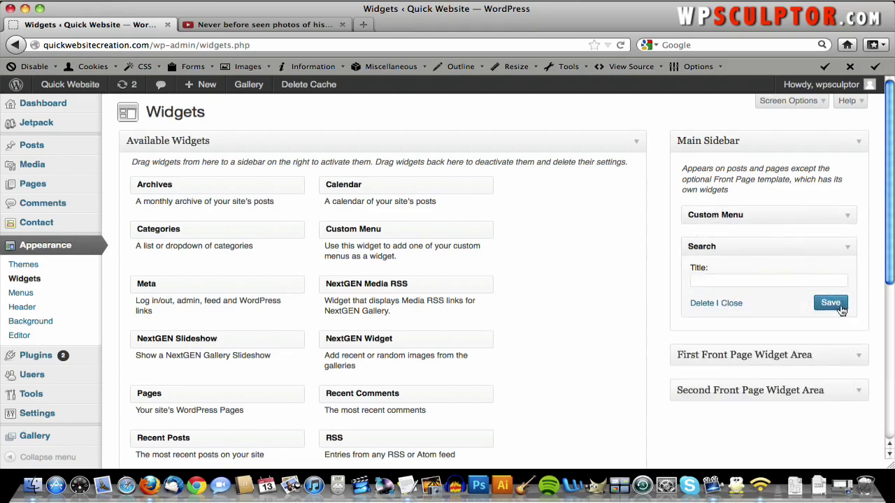
click(92, 86)
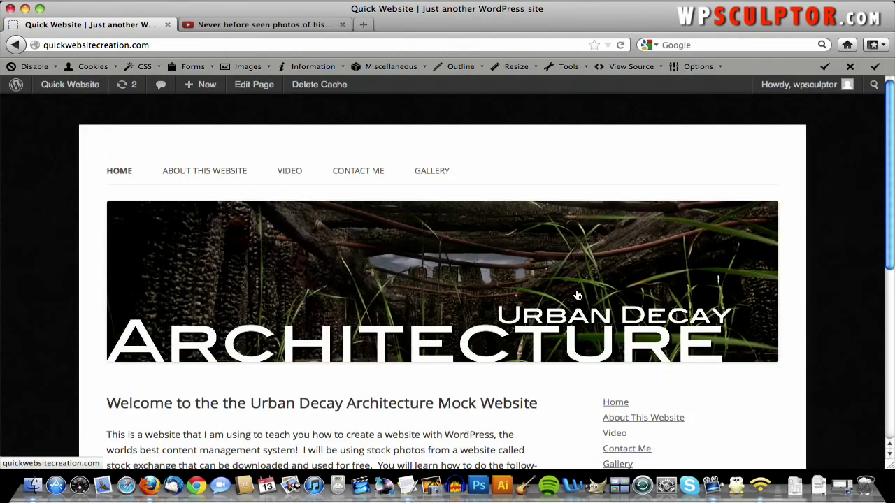
scroll(578, 295, down, 5)
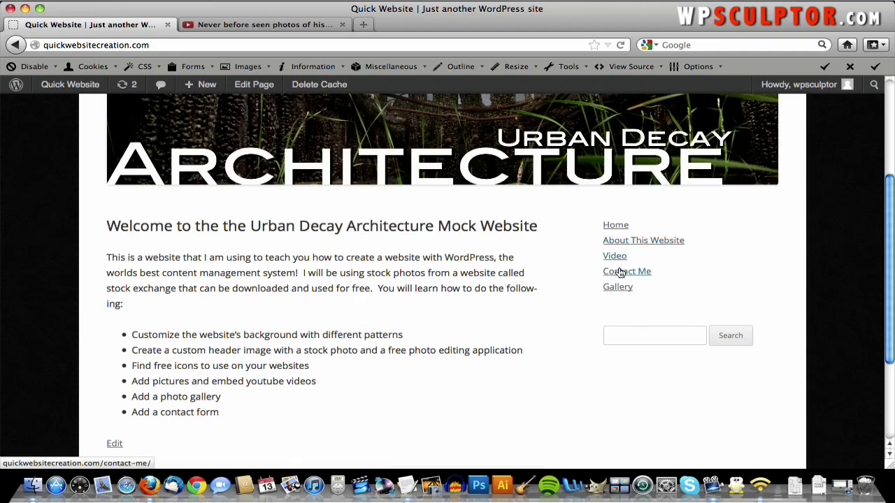
scroll(606, 262, up, 5)
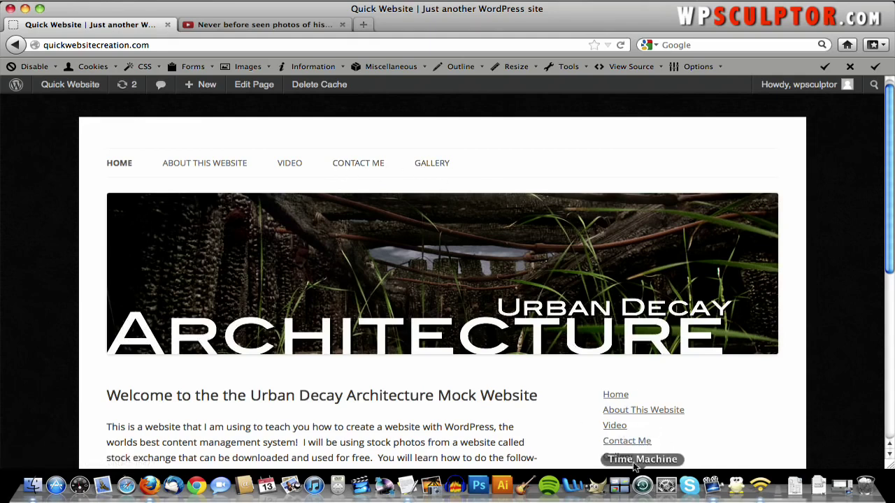
scroll(673, 434, down, 2)
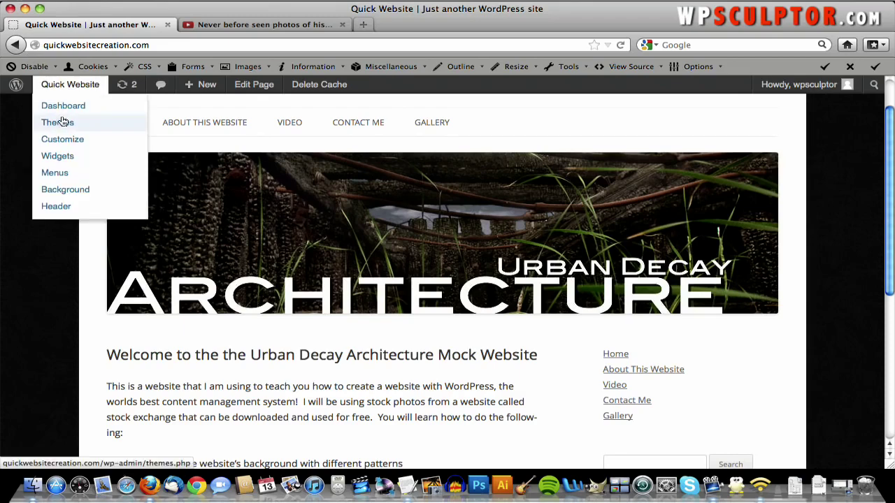
- Back on Widgets, check the Custom Menu widget's Select Menu is Top Navigation, then collapse it
click(14, 45)
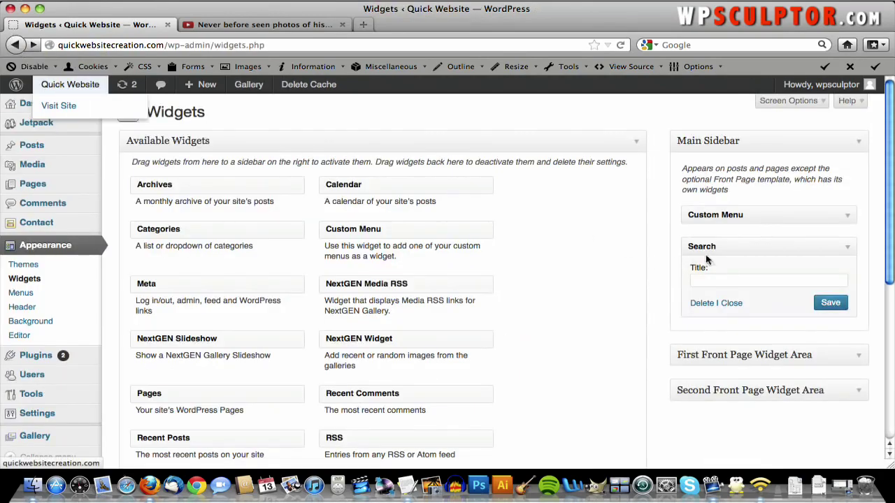
click(847, 219)
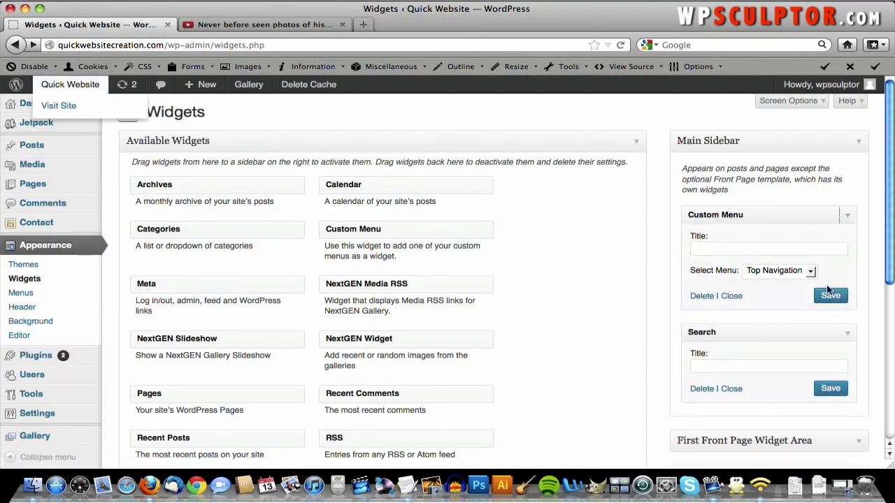
click(811, 272)
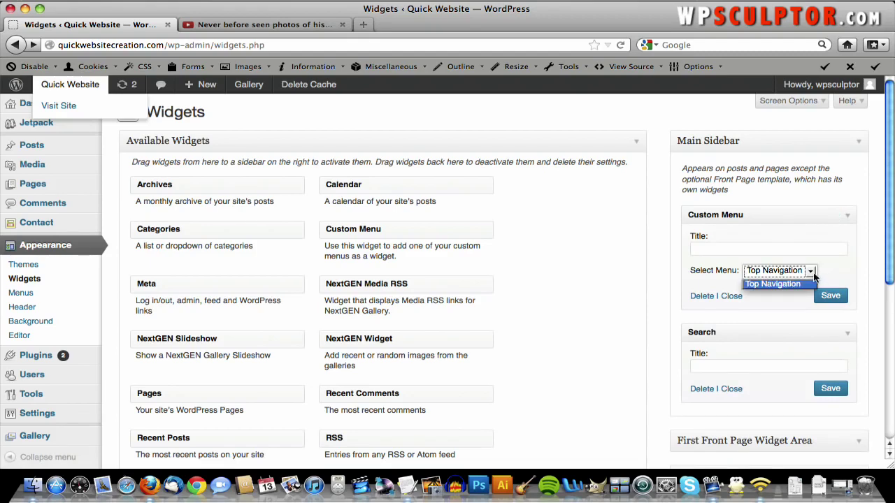
click(777, 284)
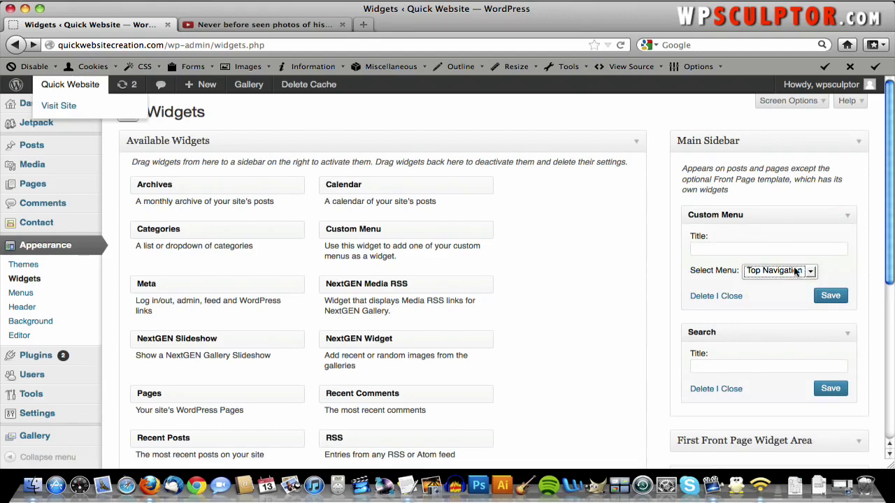
click(845, 216)
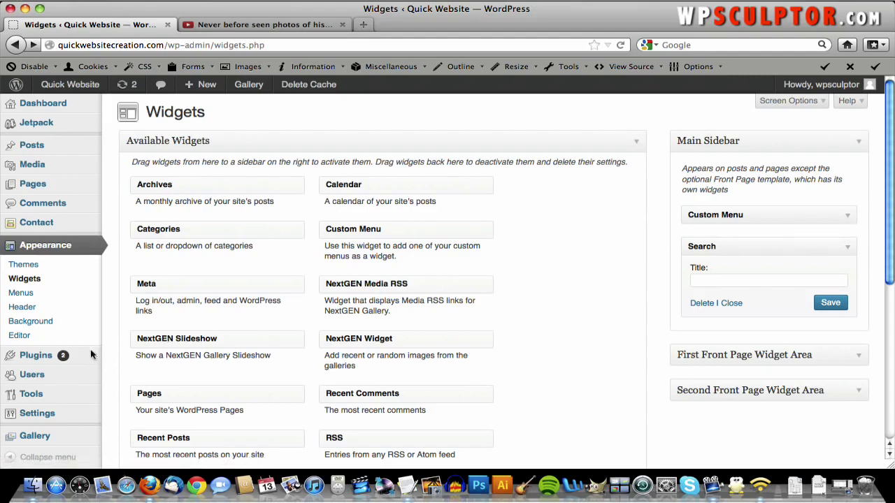
- Search new plugins for 'black studio tiny mce widget', then rerun with the shorter 'black studio'
mouse_move(65, 355)
click(127, 370)
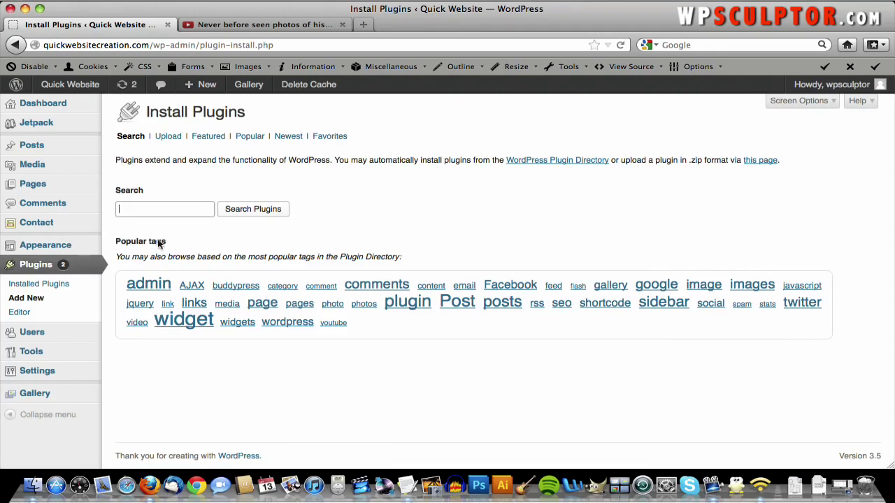
text(black studio tiny mce w)
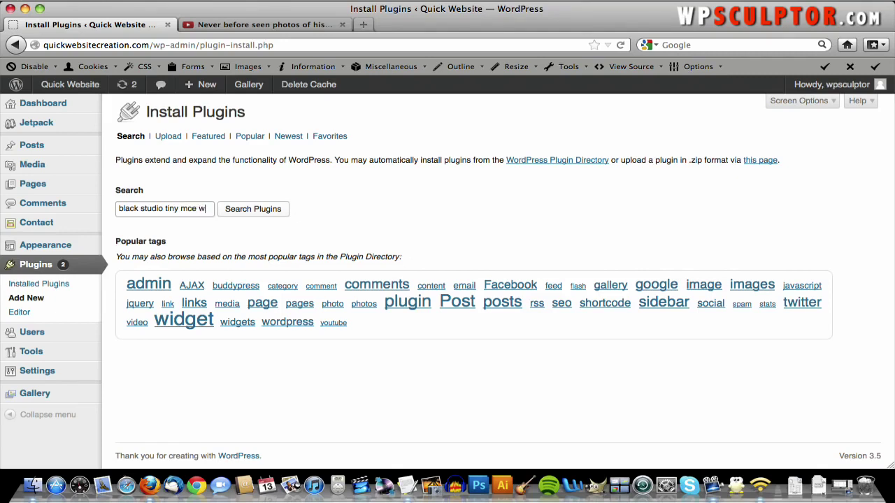
text(idget)
click(241, 213)
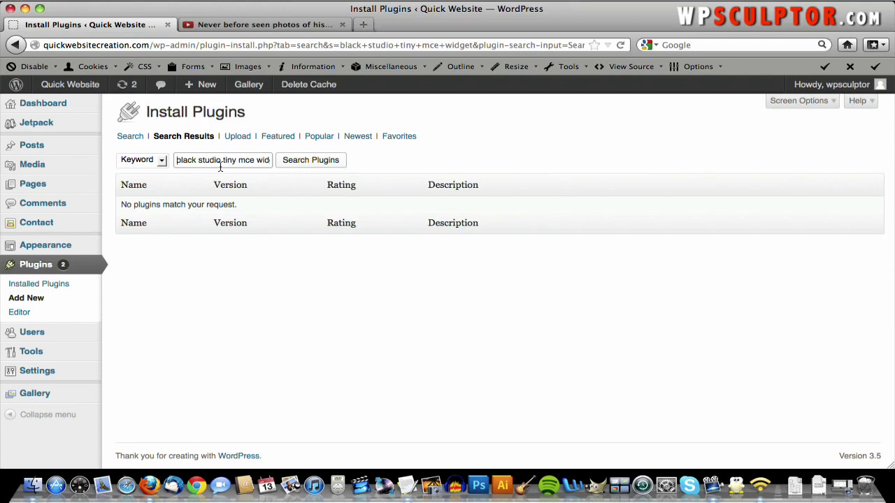
drag(234, 161, 378, 159)
key(BackSpace)
key(BackSpace)
key(BackSpace)
key(BackSpace)
key(BackSpace)
key(BackSpace)
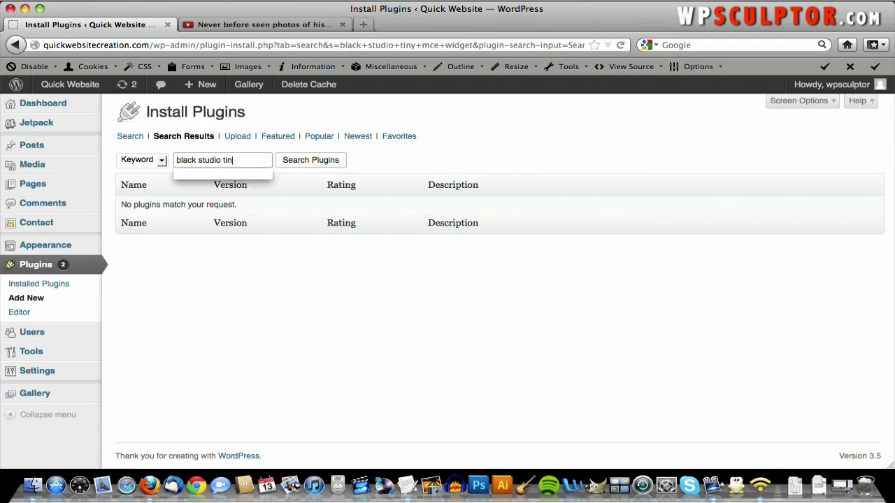
click(328, 161)
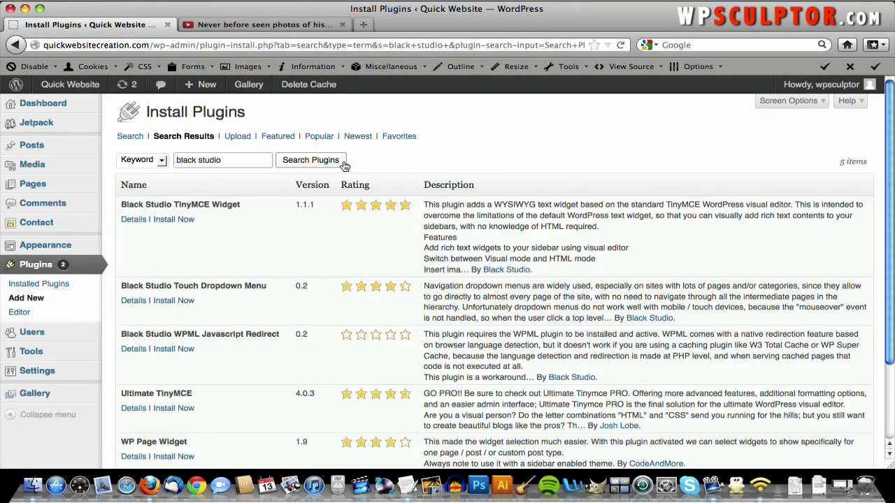
- Install and activate the Black Studio TinyMCE Widget 1.1.1 plugin
click(164, 220)
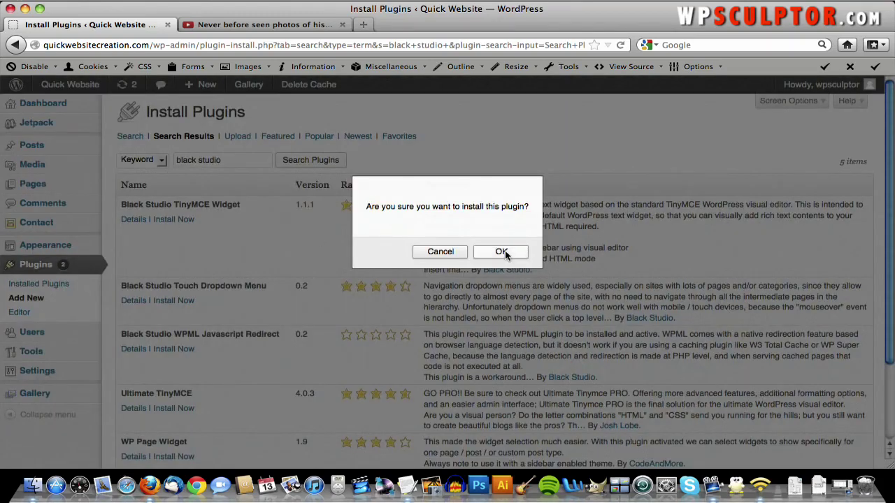
click(504, 253)
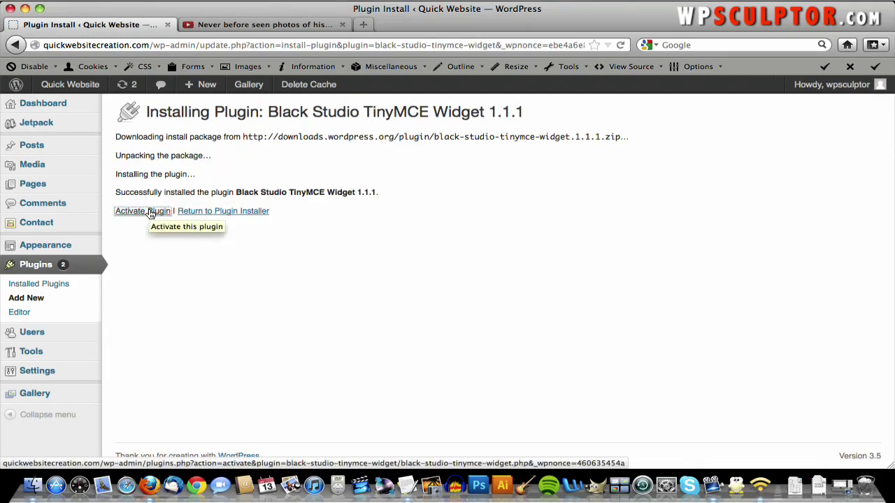
click(149, 212)
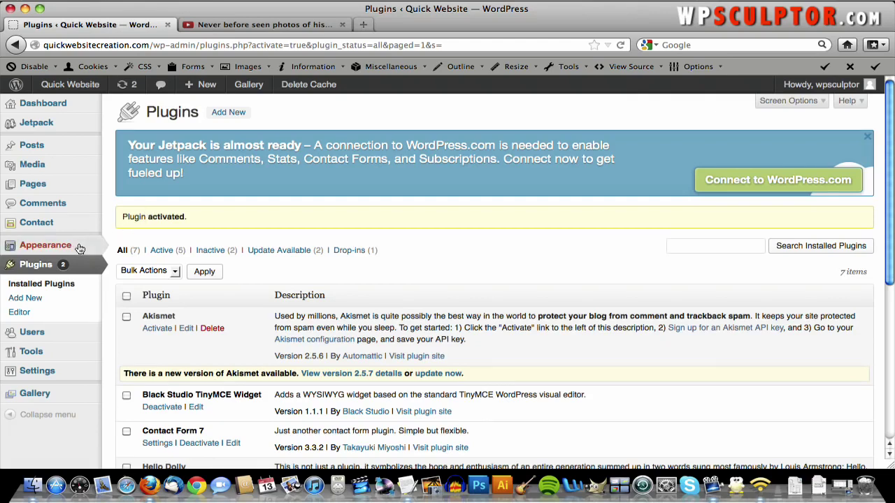
mouse_move(78, 249)
click(139, 261)
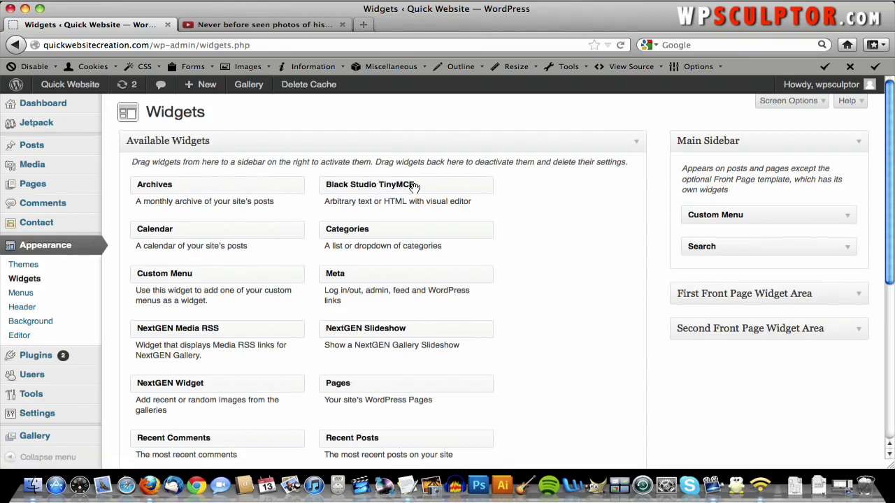
- Drop a Black Studio TinyMCE widget into Main Sidebar, then replace the YouTube tab with a blank tab
drag(414, 187, 773, 217)
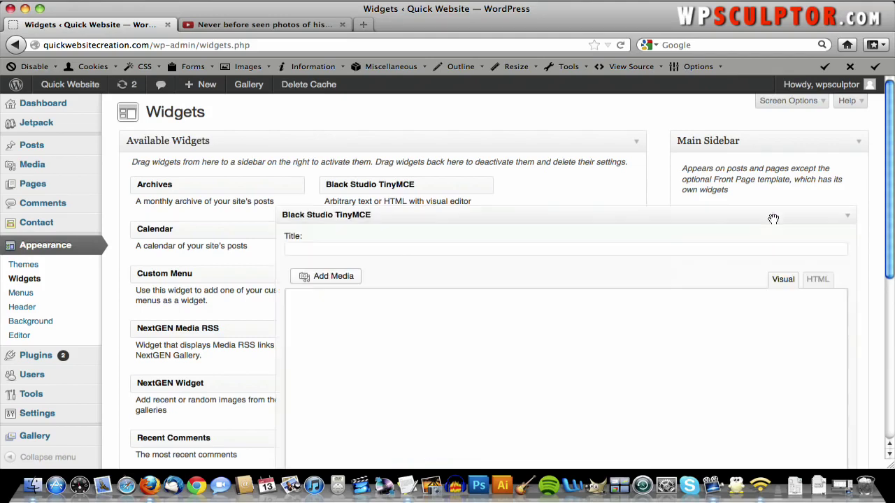
scroll(737, 225, down, 2)
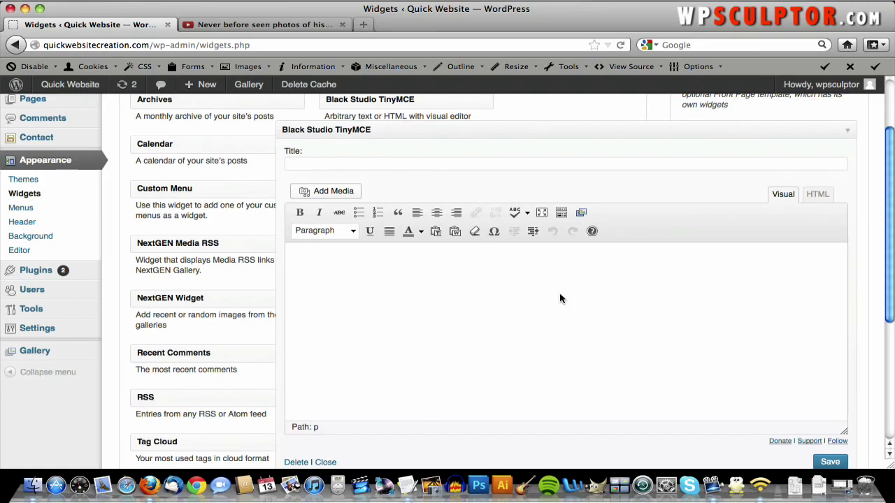
scroll(639, 285, up, 2)
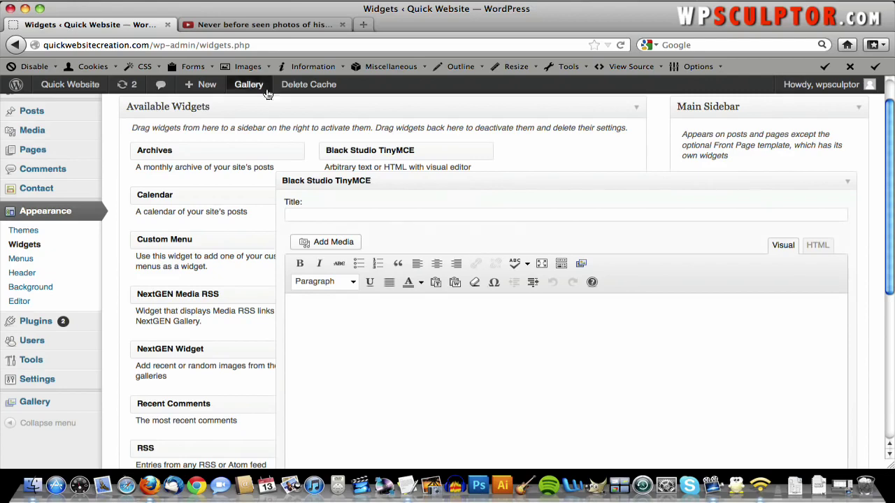
click(341, 26)
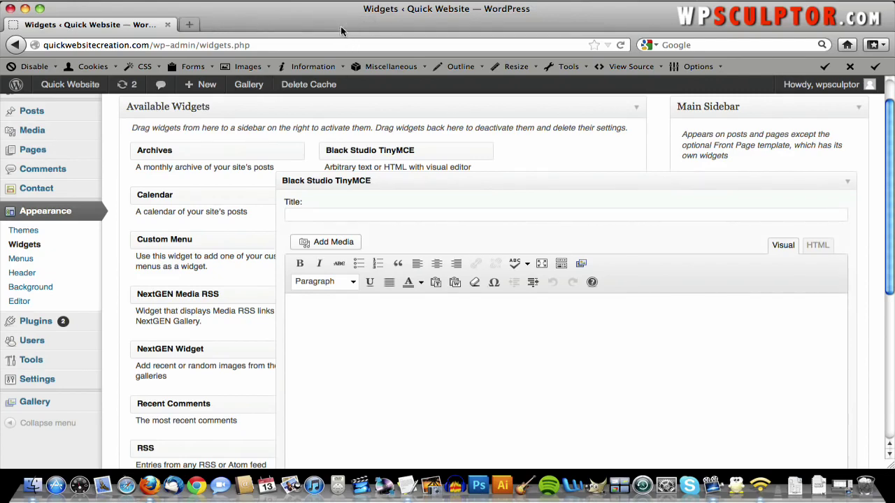
click(192, 25)
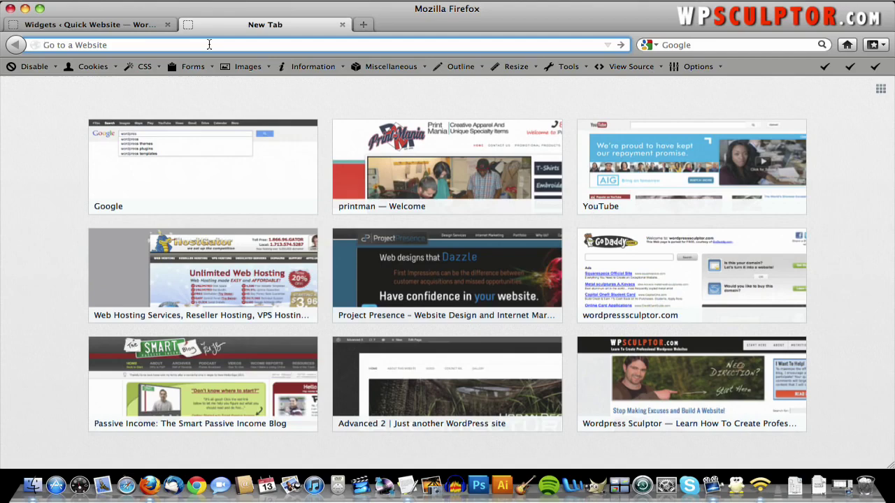
- Load sxc.hu and go to page 4 of the Architecture / Urban Decay category
text(sxc.hu)
key(Return)
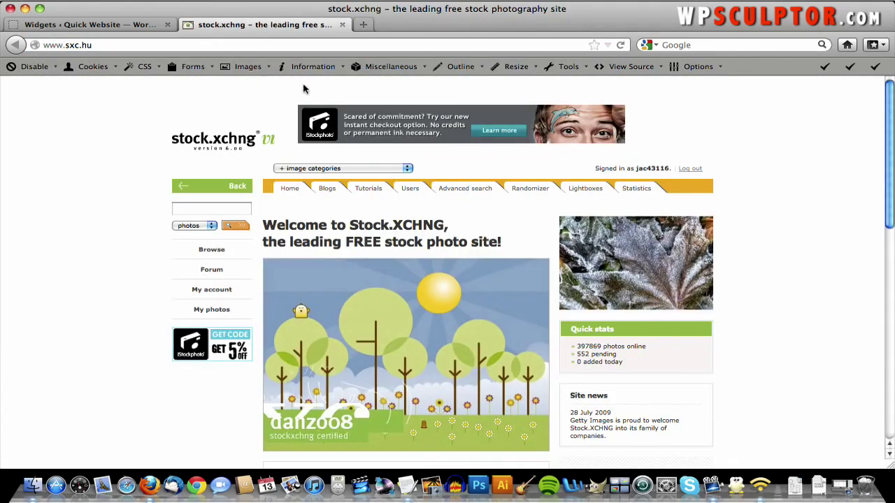
click(321, 170)
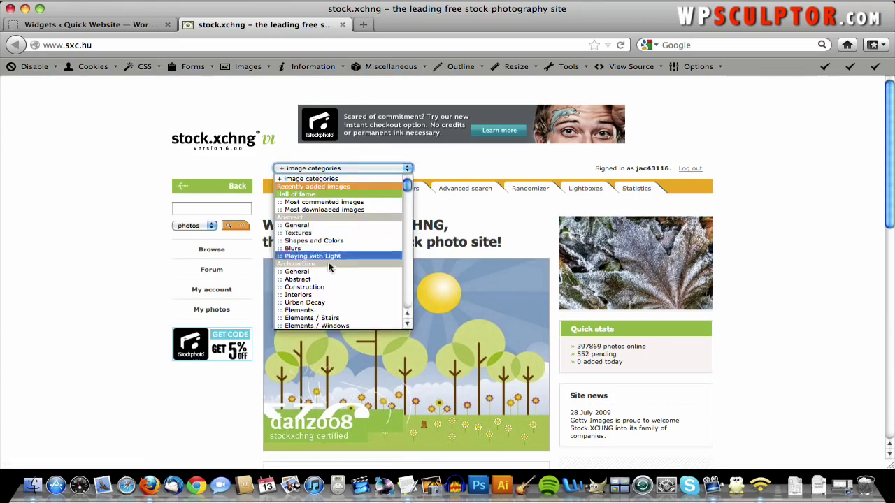
click(332, 303)
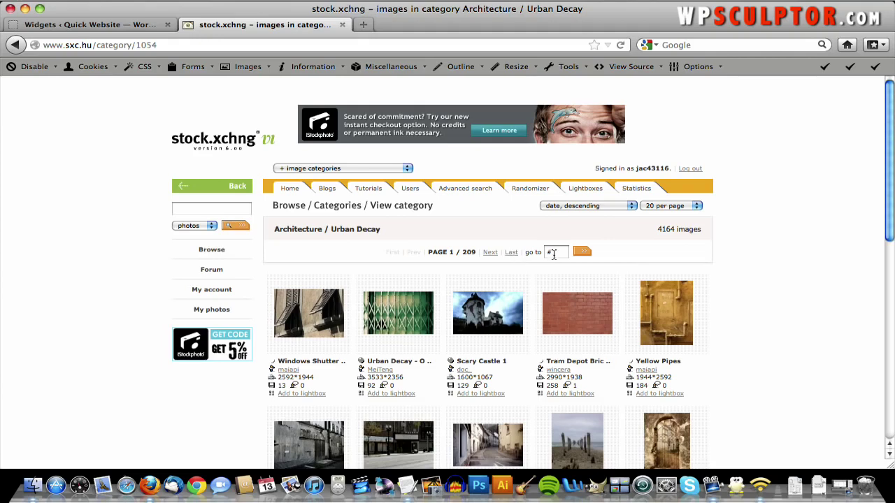
click(553, 253)
text(4)
key(Return)
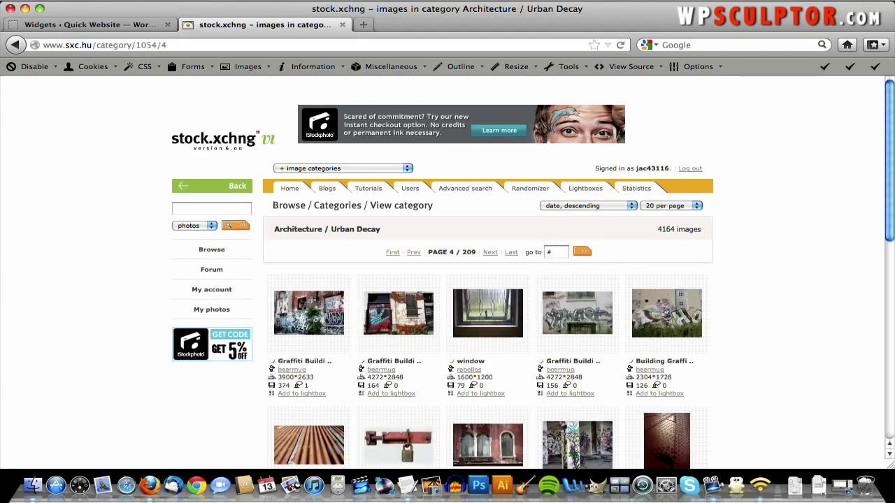
- Open the Graffiti Building 5 photo and start its full-size download
click(403, 329)
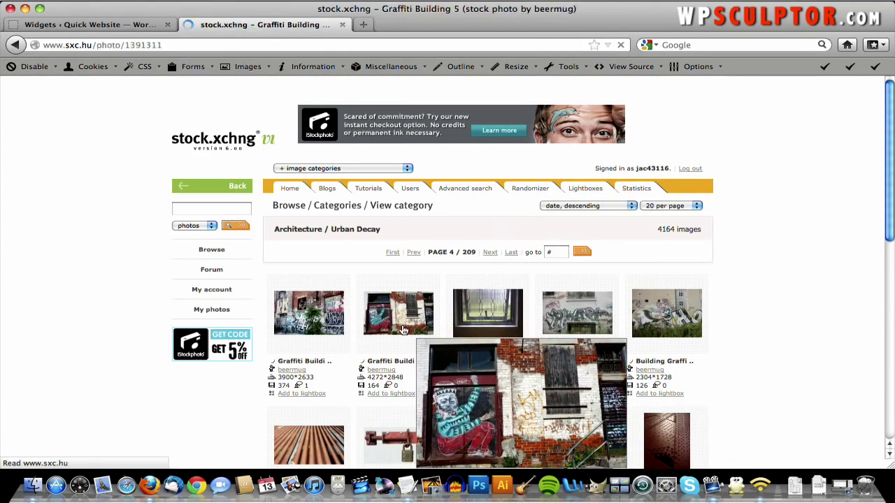
right_click(403, 330)
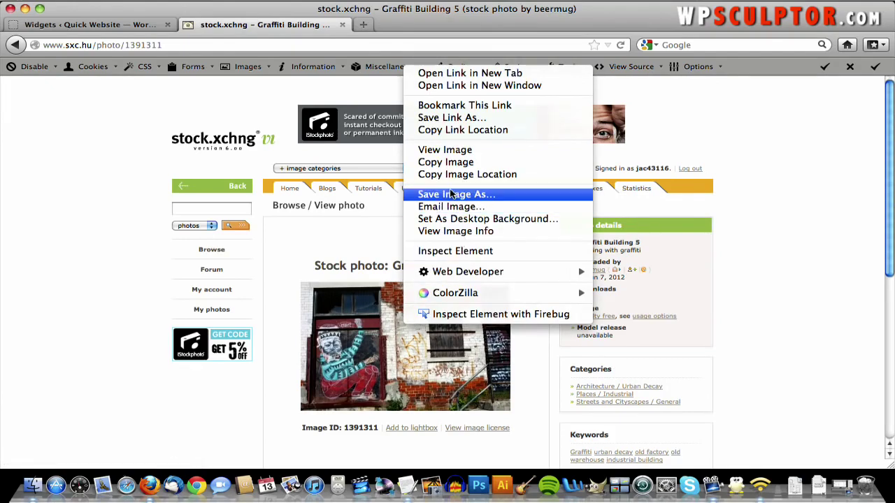
click(450, 151)
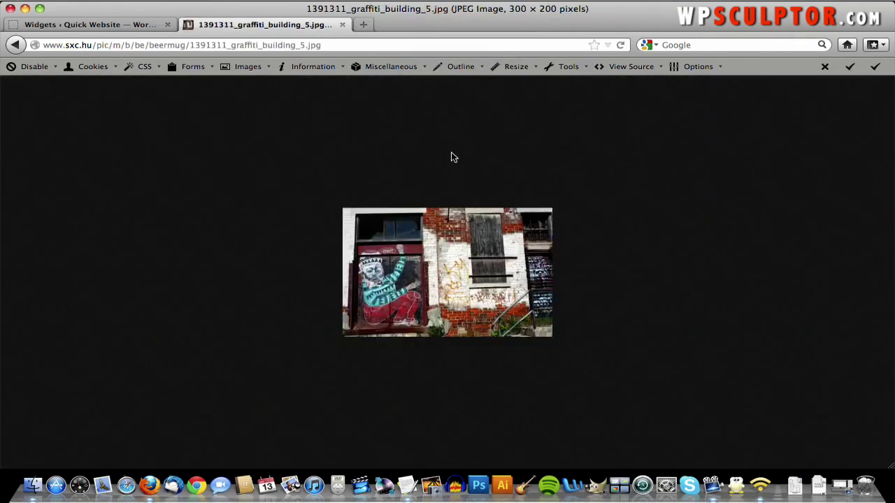
click(13, 45)
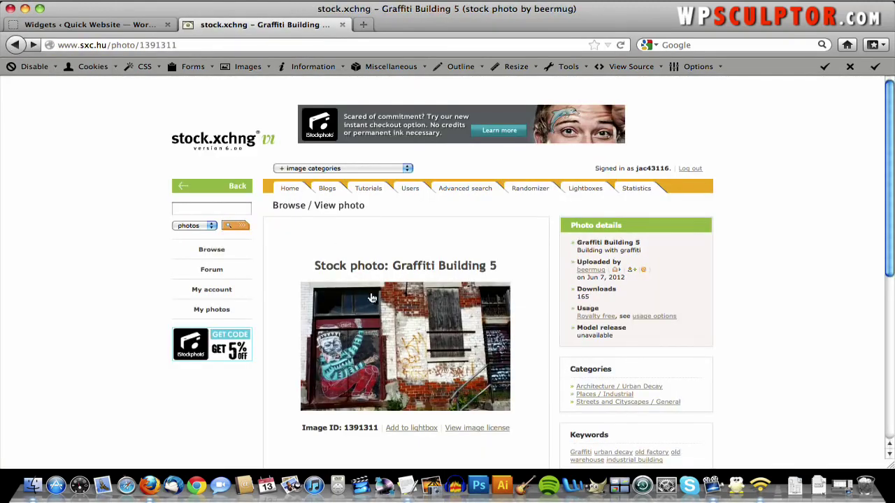
click(370, 297)
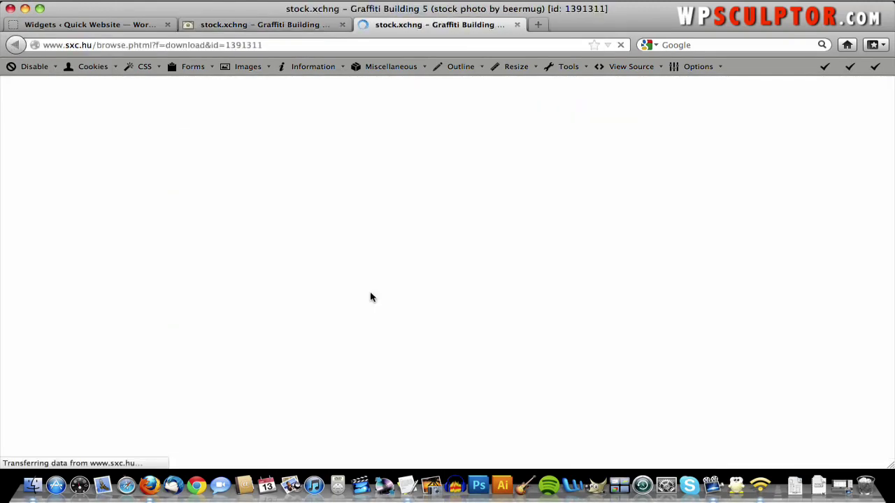
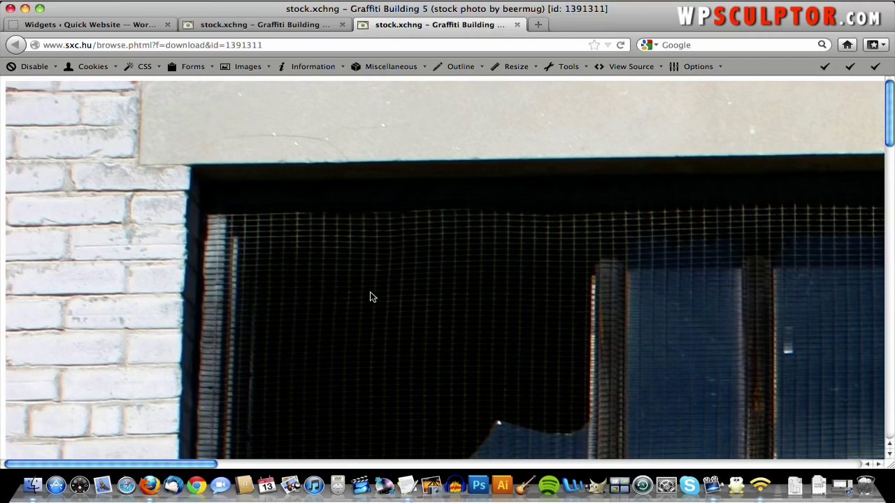
- Save the graffiti stock photo as sidebarimage_original.jpg in the QuickWebsiteCreation.com folder
right_click(370, 291)
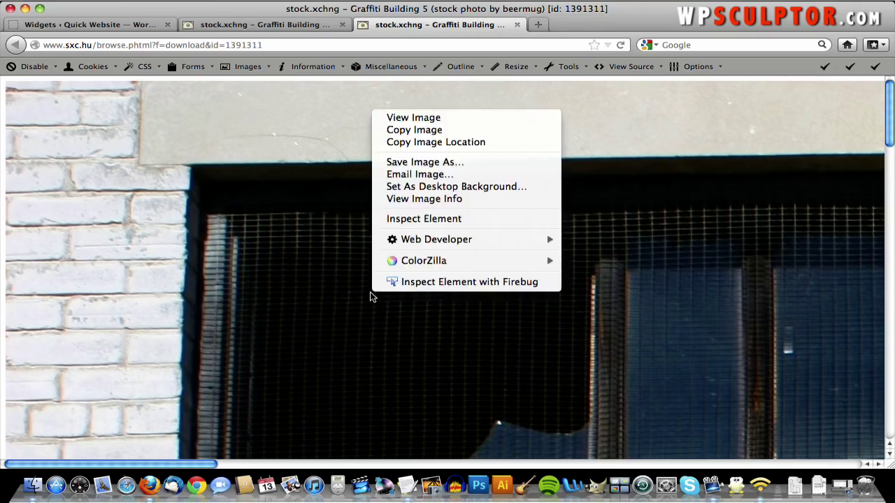
click(452, 165)
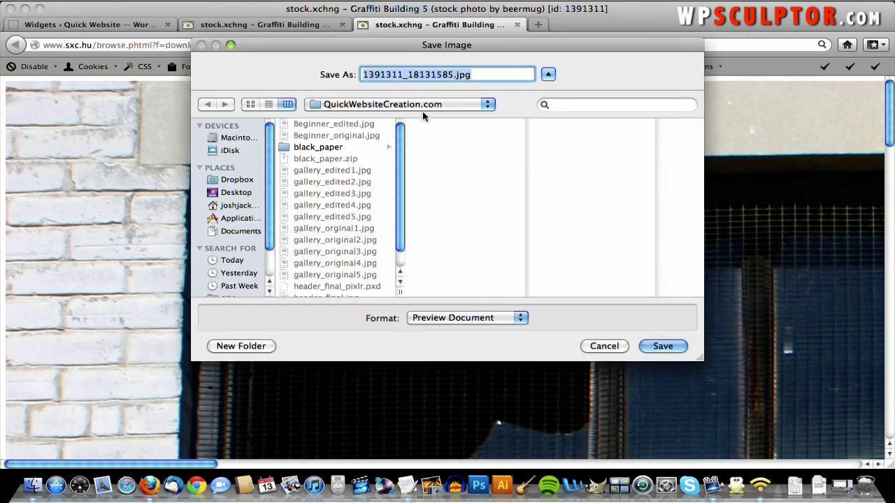
text(sidebar)
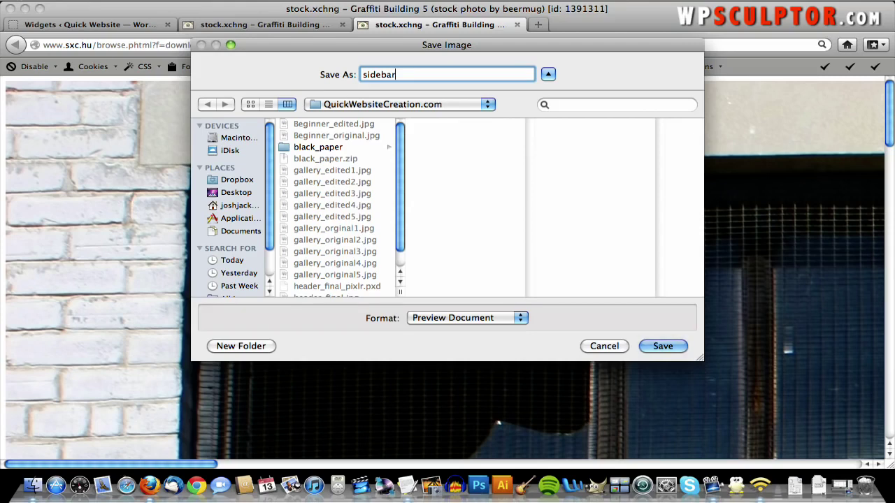
text(image_original.jpg)
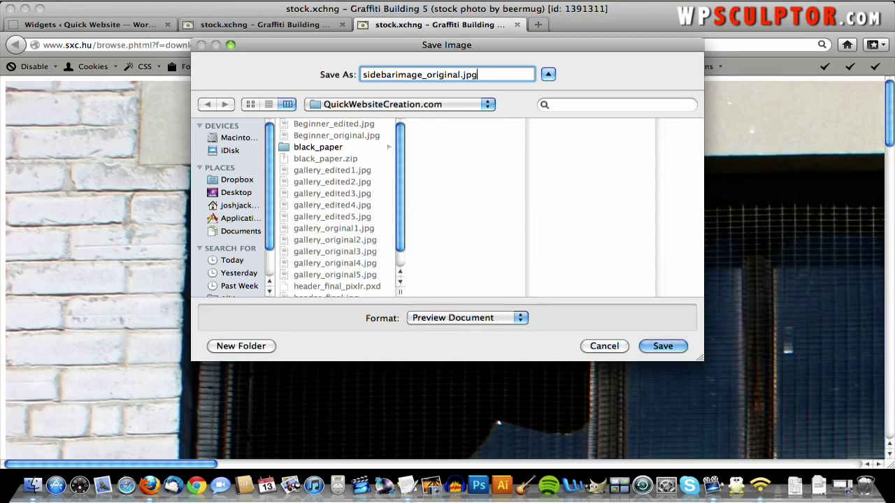
click(657, 346)
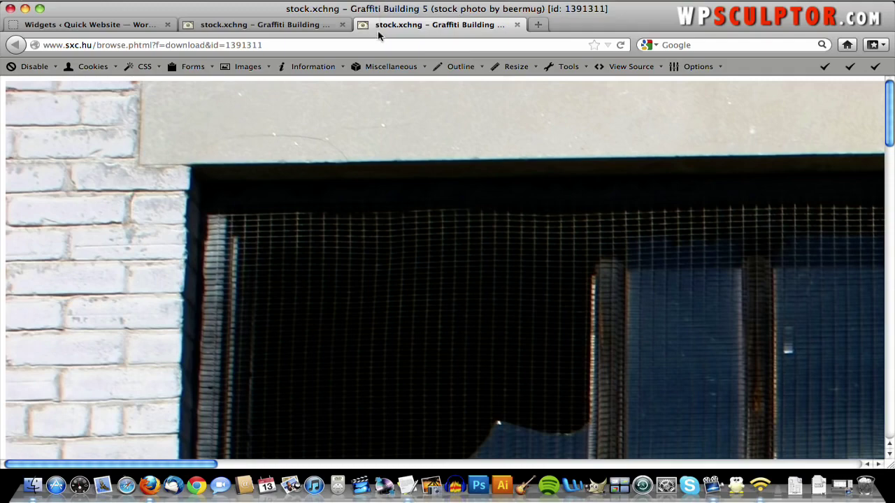
- Load pixlr.com in the browser
click(378, 45)
text(pixlr.com/)
key(Return)
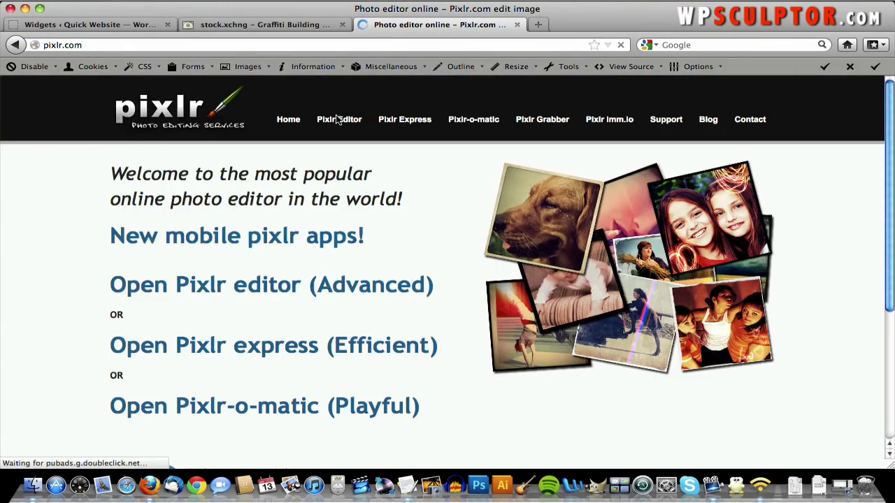
- Launch Pixlr Editor and open sidebarimage_original.jpg from the computer
click(338, 120)
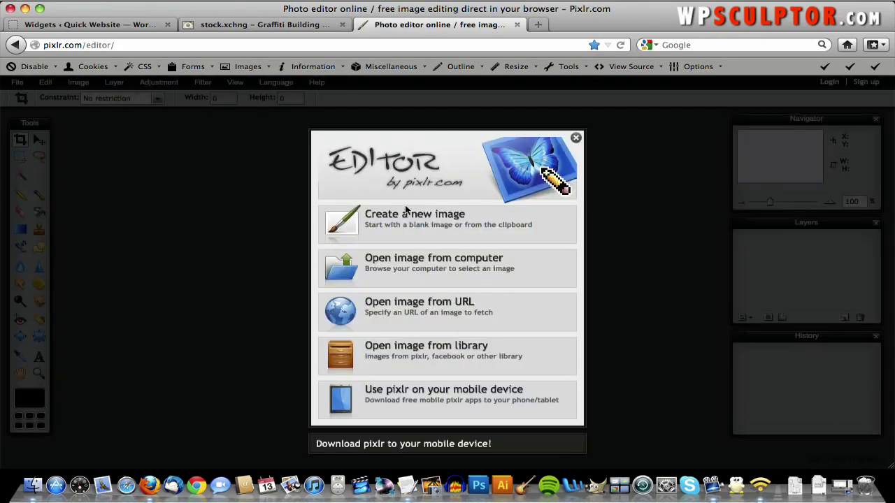
click(409, 260)
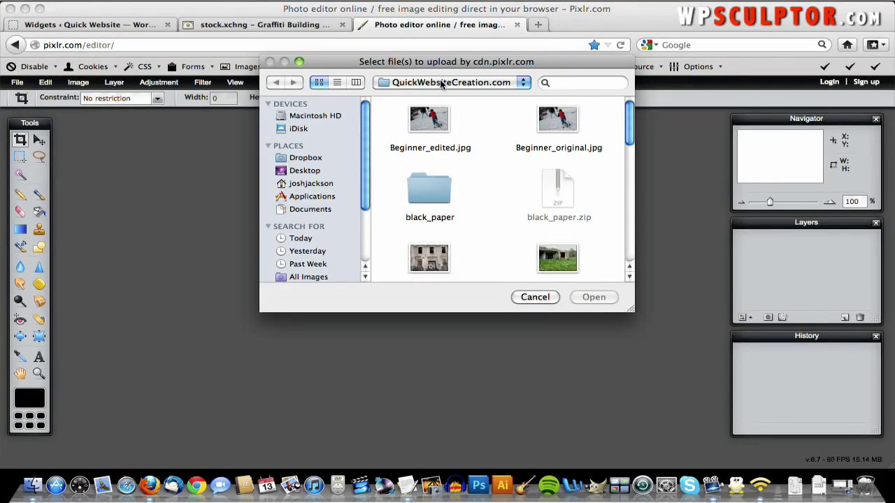
scroll(471, 177, down, 5)
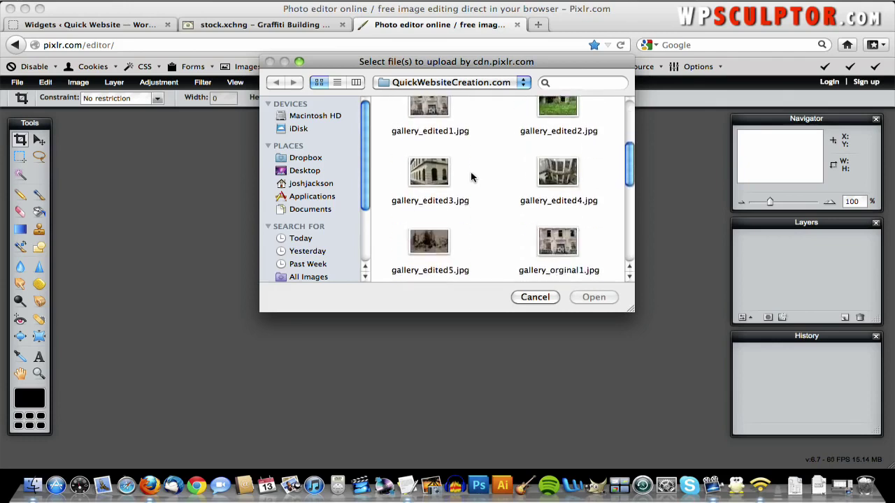
scroll(470, 177, down, 5)
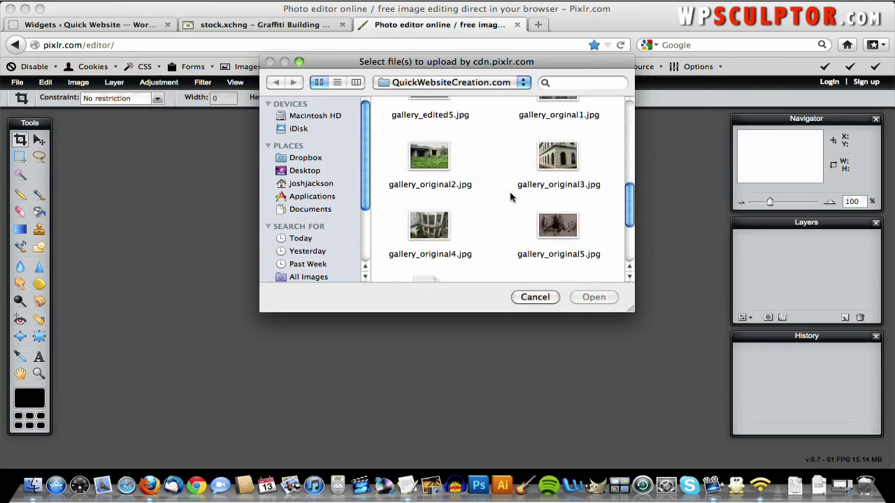
scroll(510, 198, down, 5)
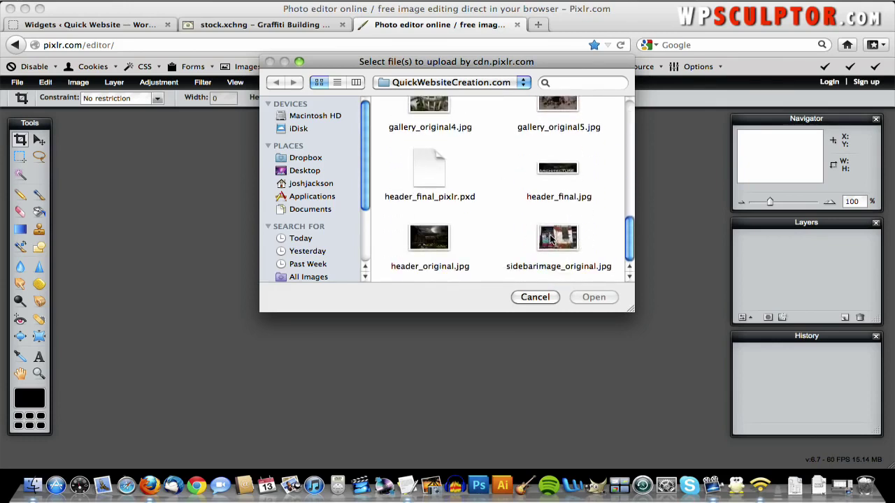
double_click(551, 239)
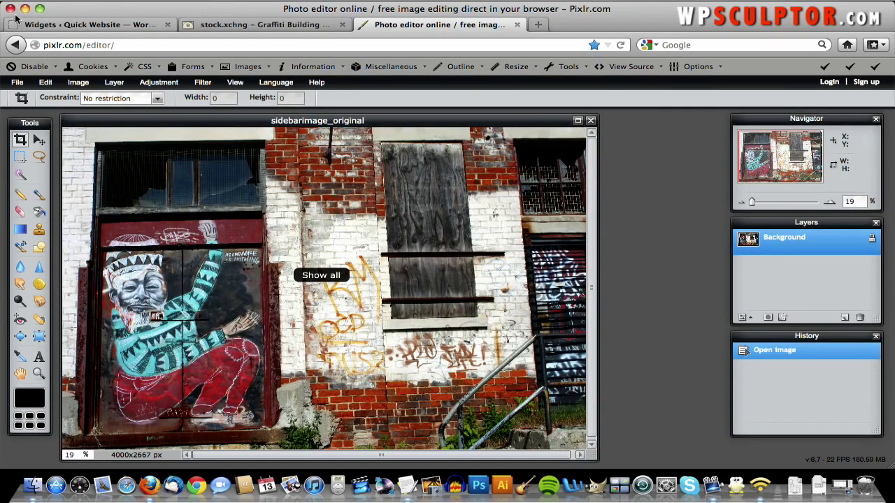
- Resize the image to a width of 500 pixels (500×333)
click(78, 82)
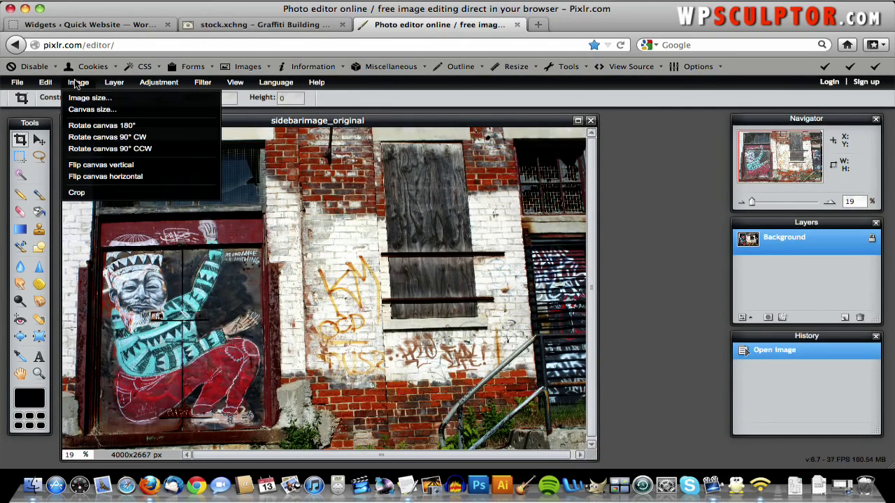
click(91, 95)
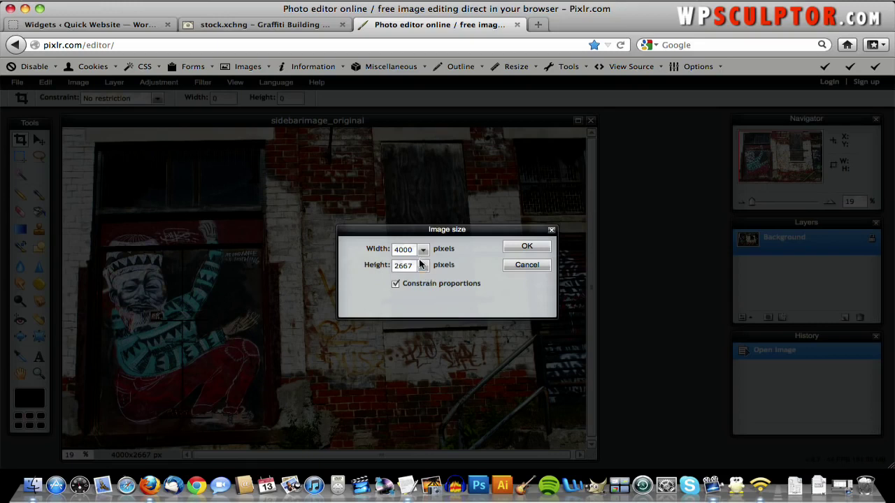
click(410, 251)
text(500)
click(526, 248)
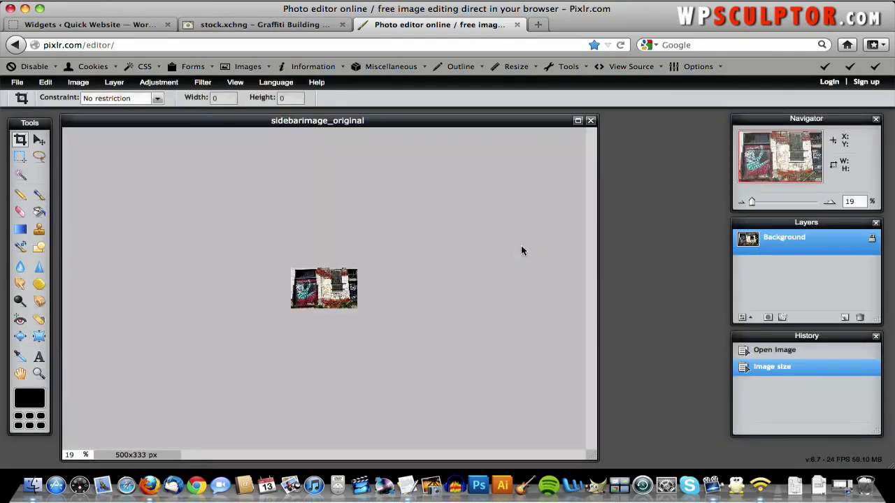
- Save the resized image as sidebarimage_500.jpg at quality 70 in the website folder
click(17, 83)
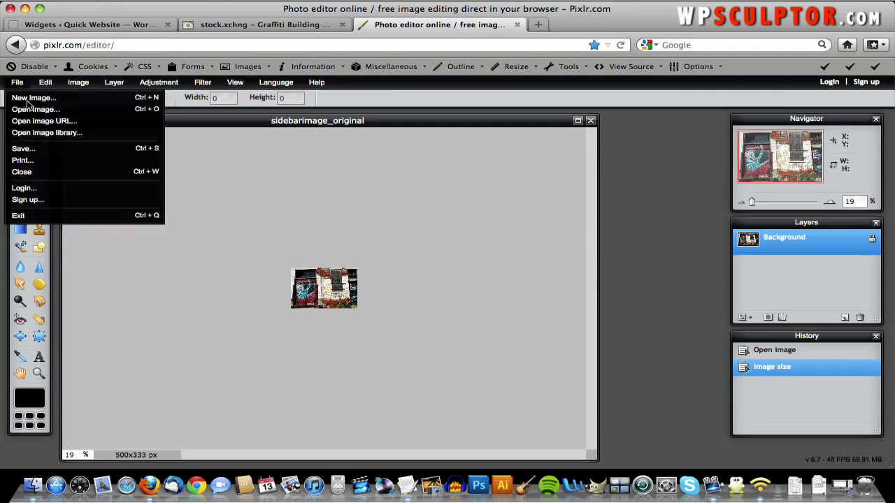
click(32, 149)
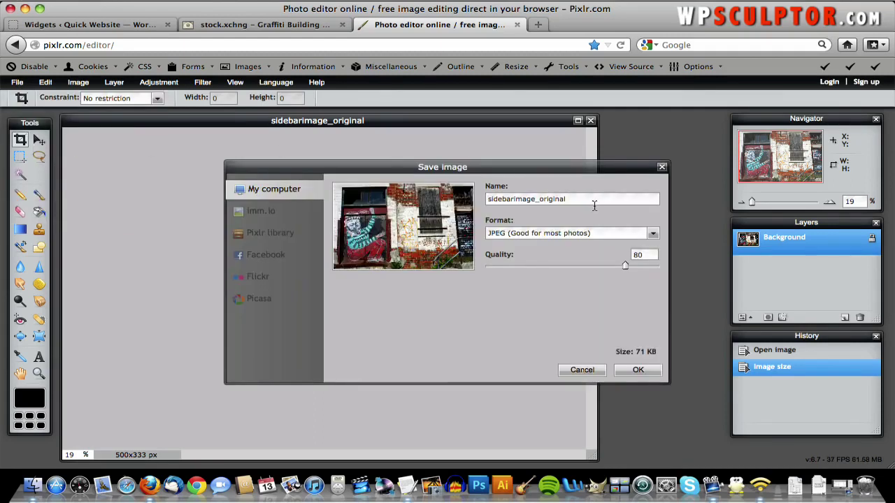
double_click(562, 199)
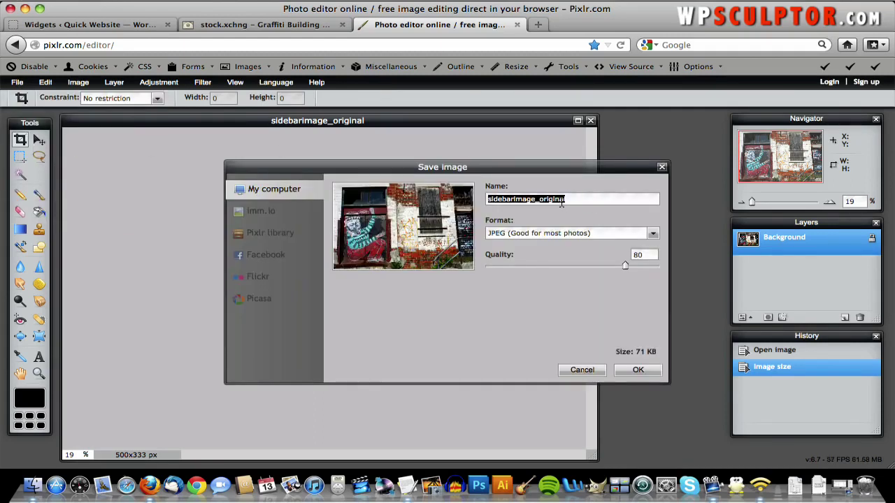
click(561, 199)
key(BackSpace)
key(BackSpace)
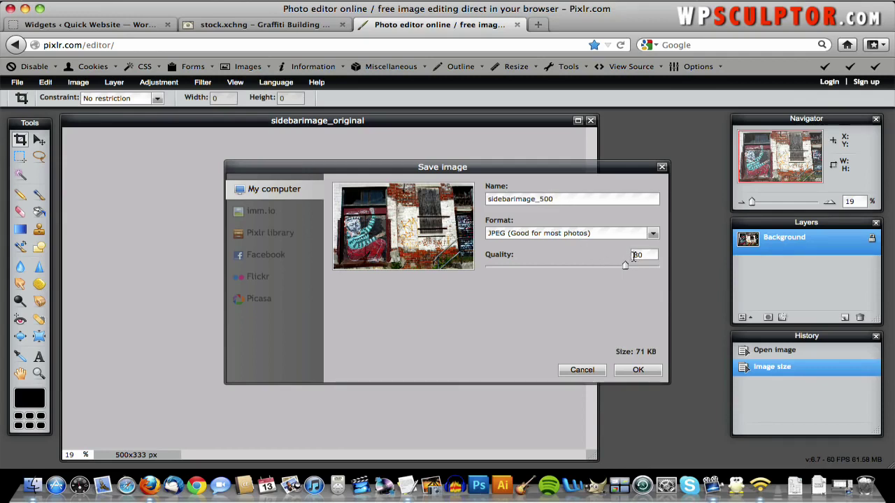
text(70)
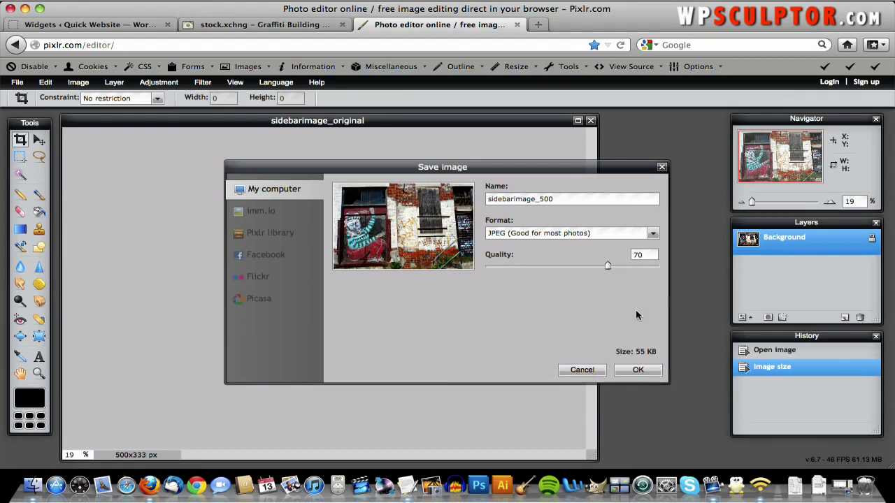
click(637, 370)
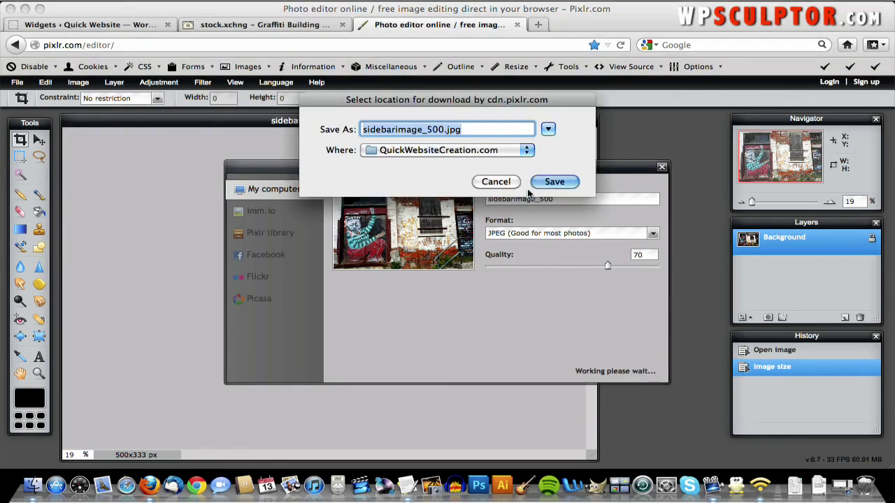
click(553, 181)
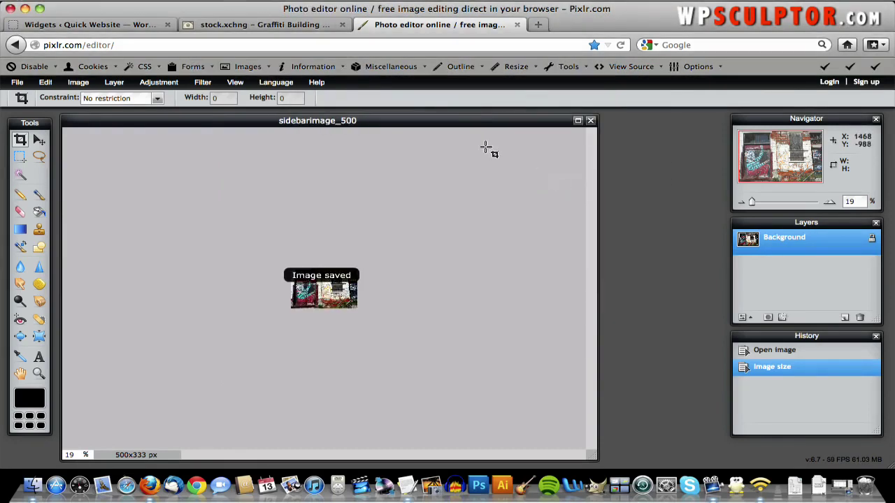
click(113, 25)
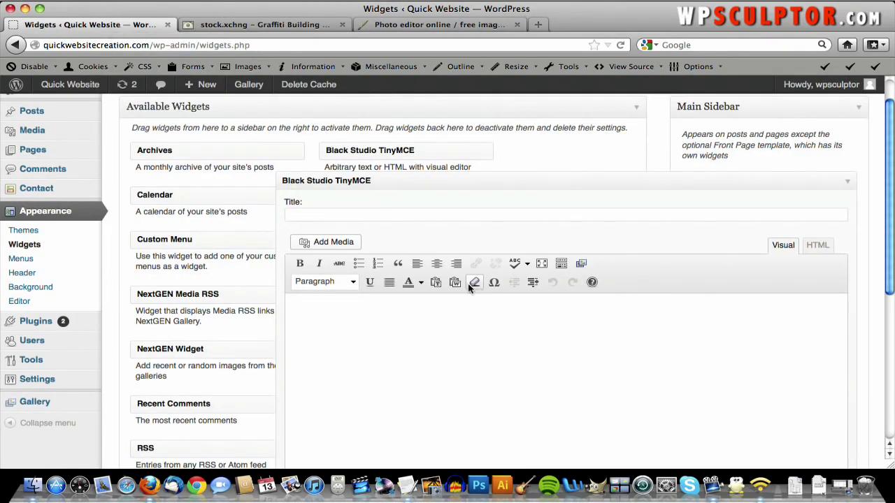
- Copy the 'About This Site: Click Here' line from the Text Content notes into the widget
click(395, 313)
key(F9)
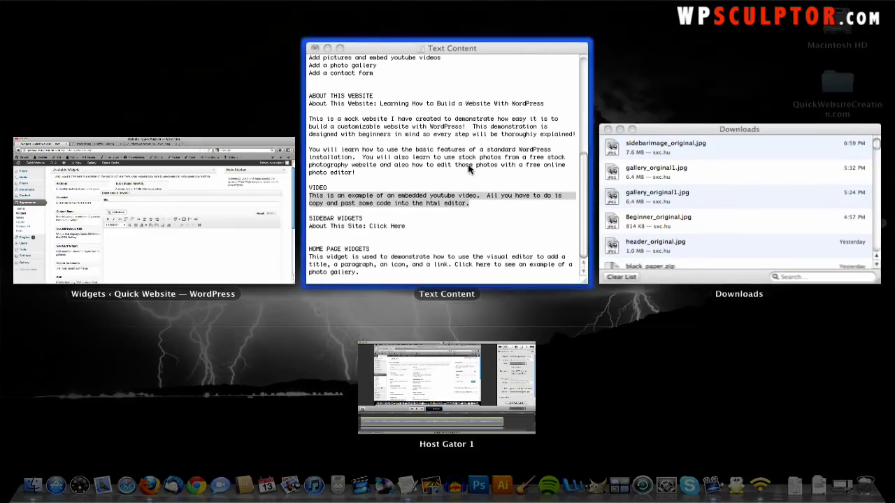
click(464, 173)
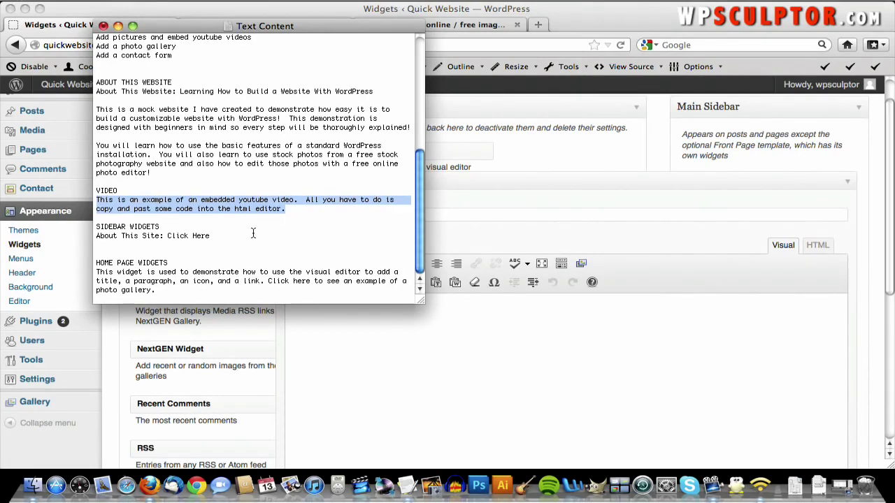
drag(212, 238, 83, 237)
key(super+c)
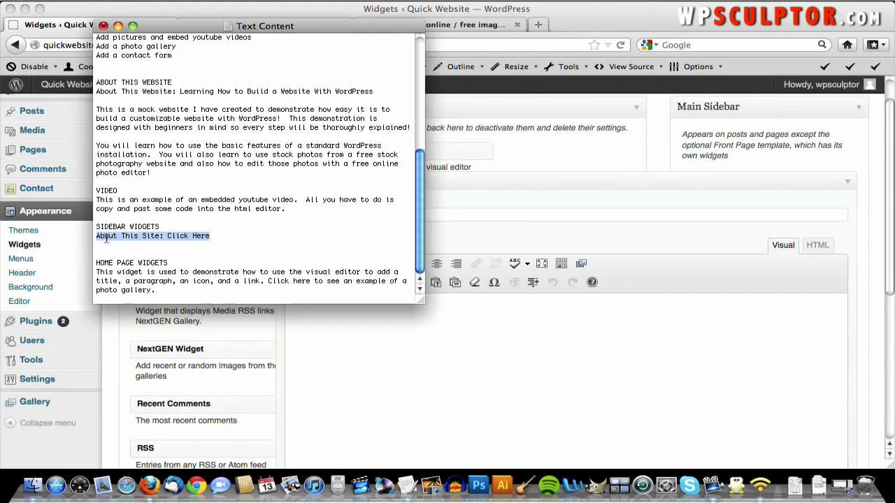
click(331, 314)
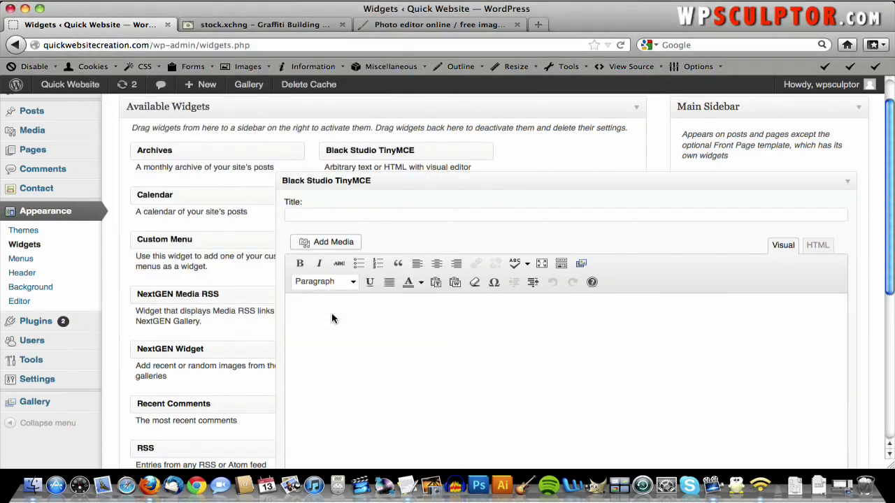
key(super+v)
- Format the line as Heading 1 and start a link on 'Click Here'
drag(409, 308, 291, 308)
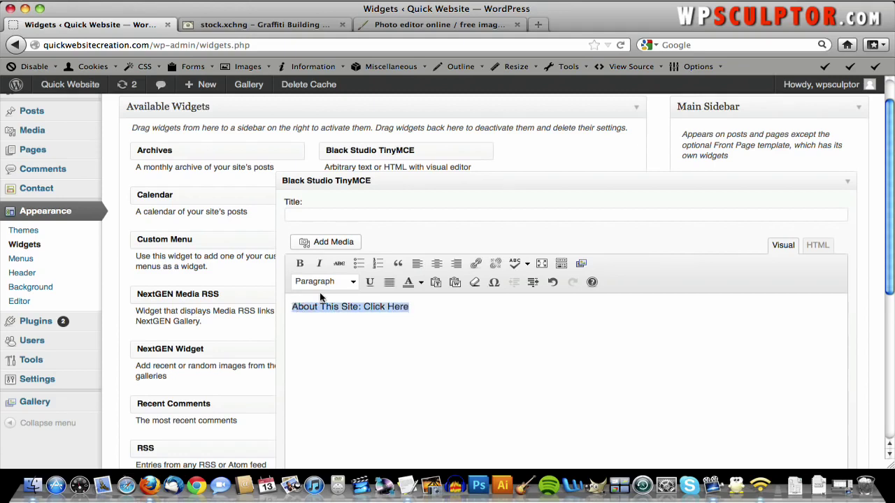
click(354, 282)
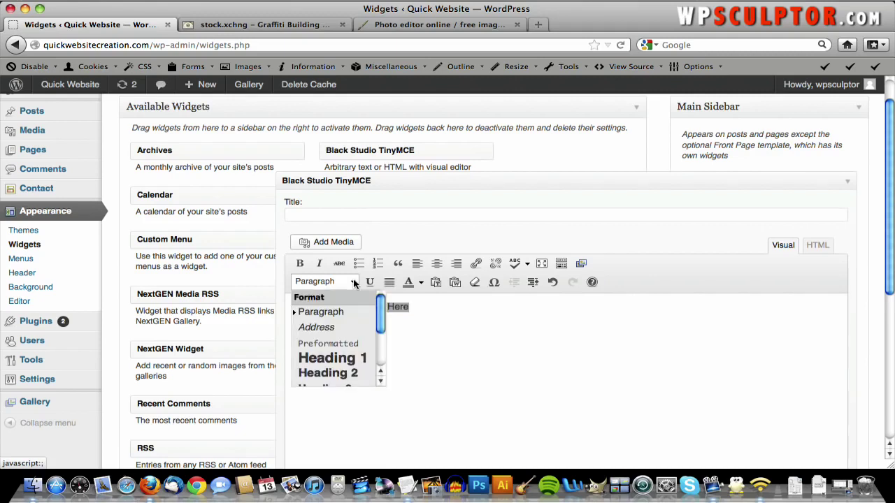
click(359, 357)
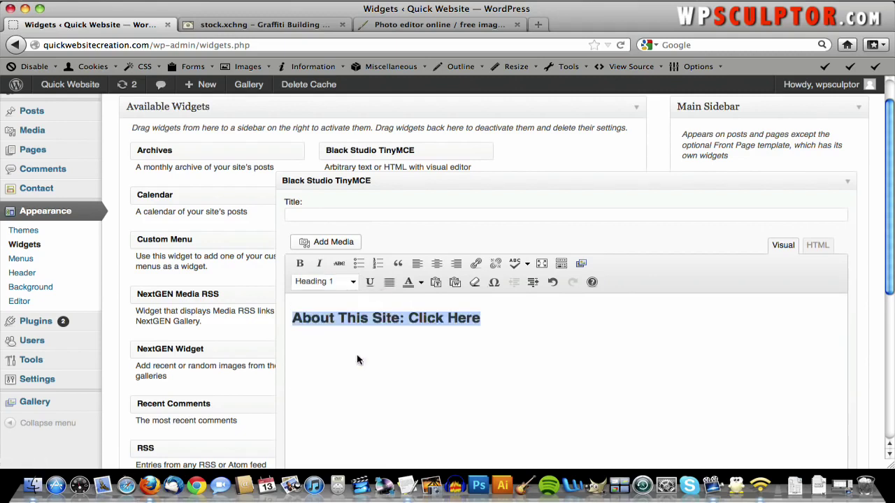
click(491, 326)
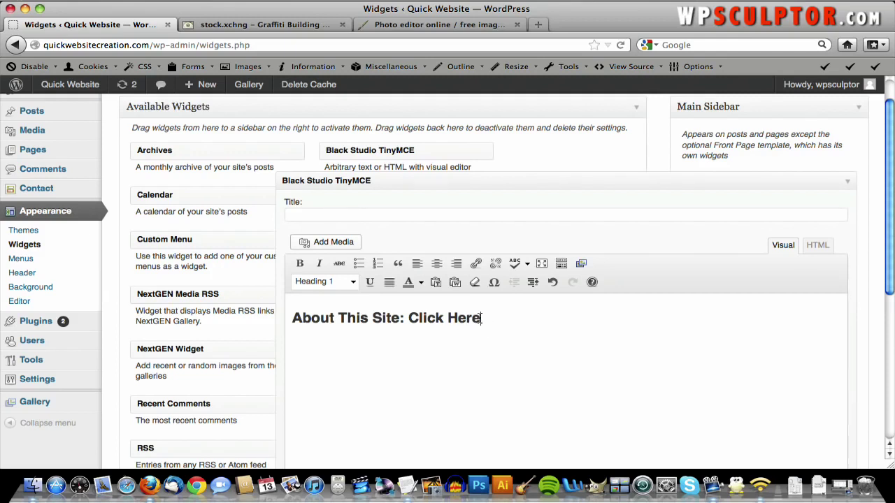
drag(482, 318, 412, 319)
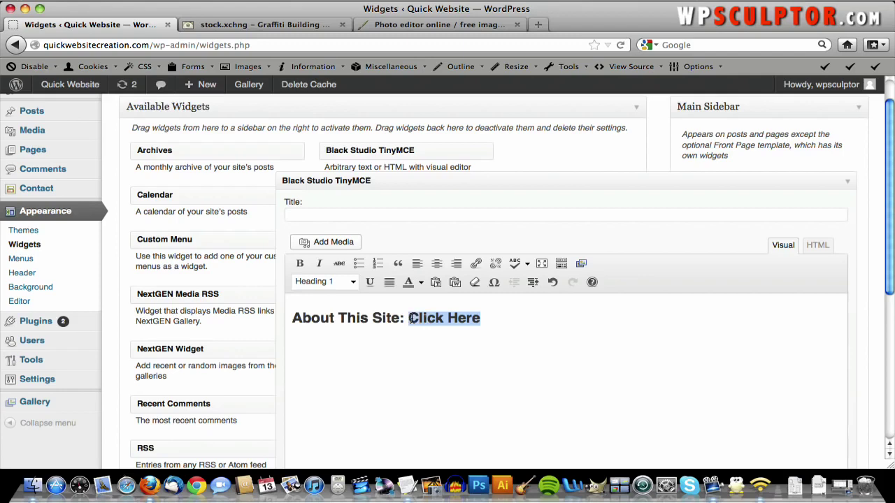
click(476, 264)
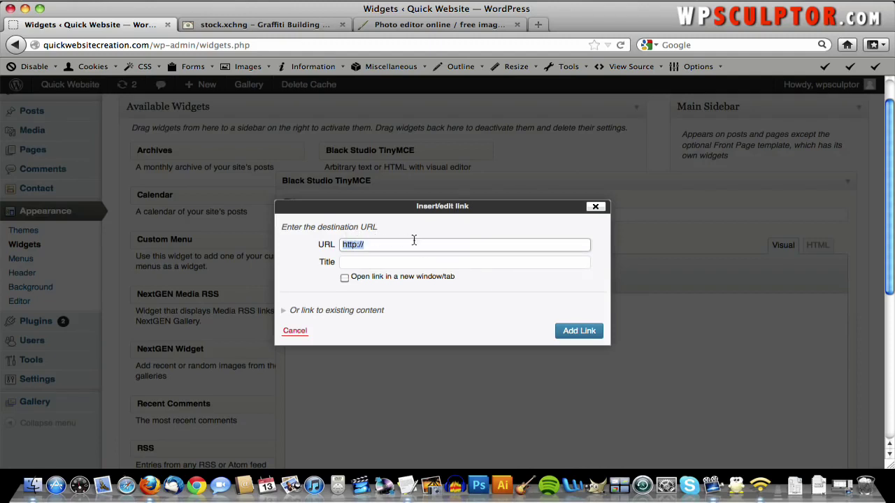
- In the Pixlr tab, load the live site's About This Website page and copy its URL
click(460, 25)
click(446, 48)
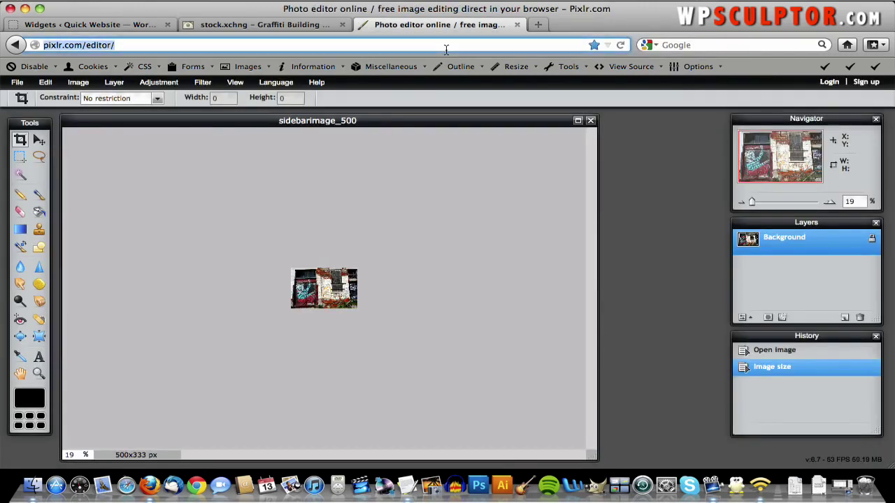
text(quickwebsitecreation.com/)
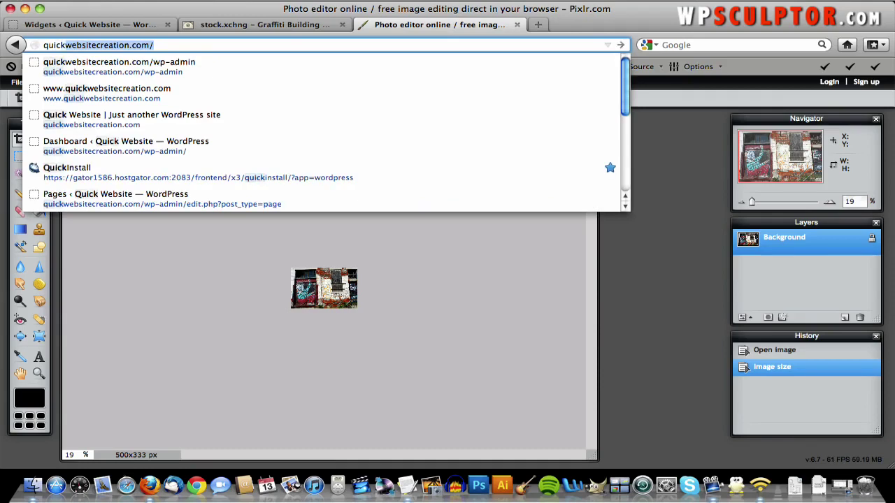
key(Return)
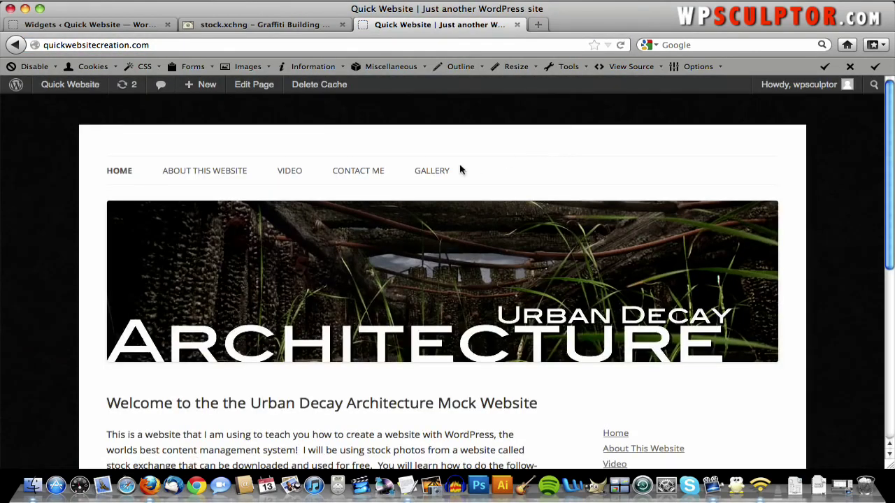
click(206, 174)
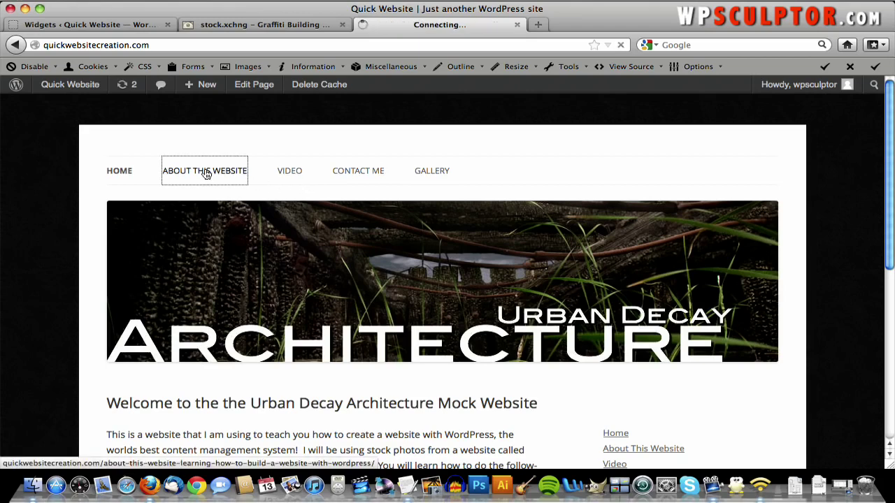
click(301, 46)
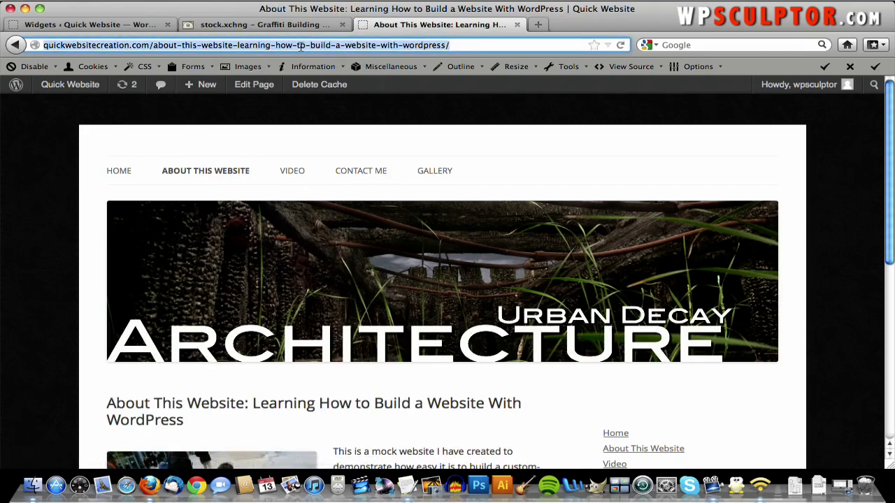
right_click(300, 46)
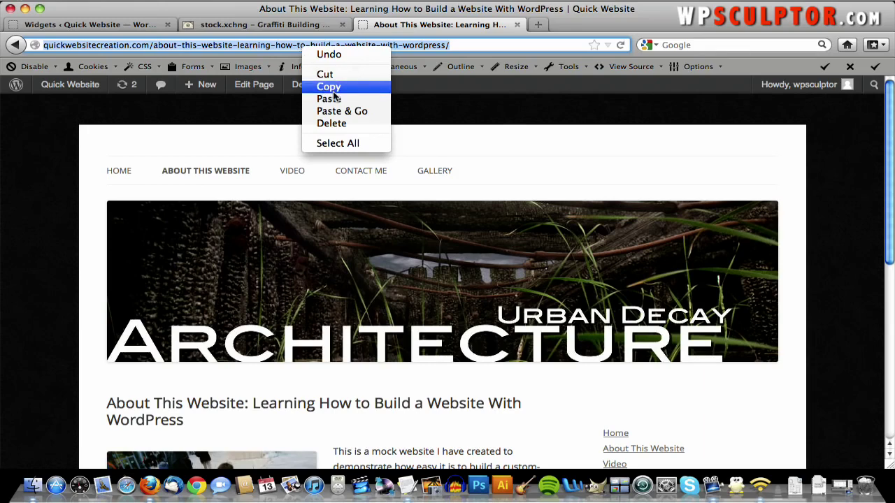
click(334, 91)
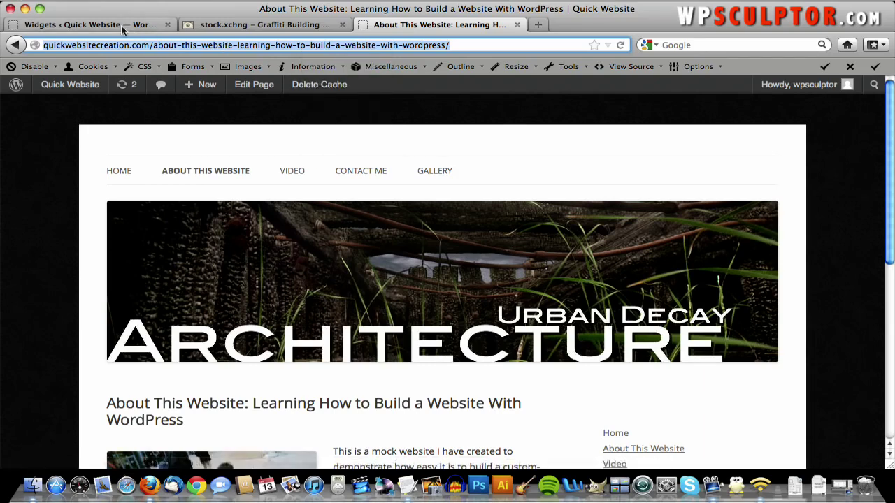
click(121, 25)
- Link 'Click Here' to the pasted About page URL, titled 'About This Website', then add a new paragraph
click(397, 245)
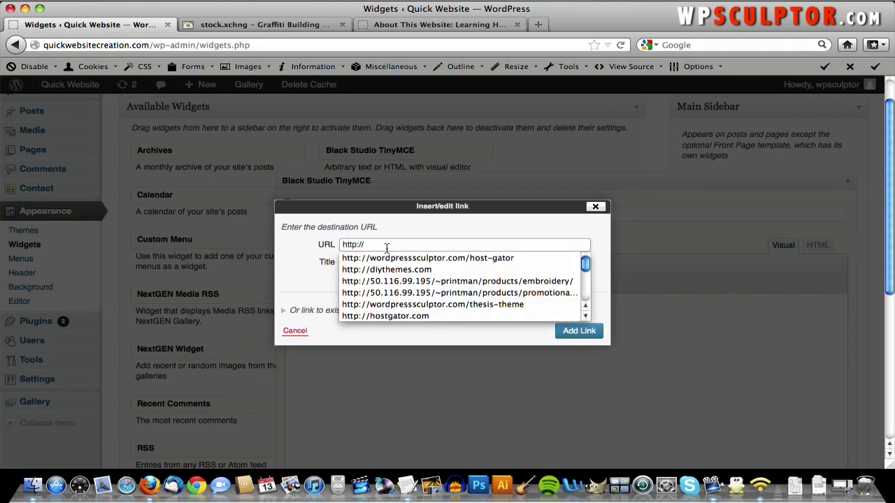
key(super+v)
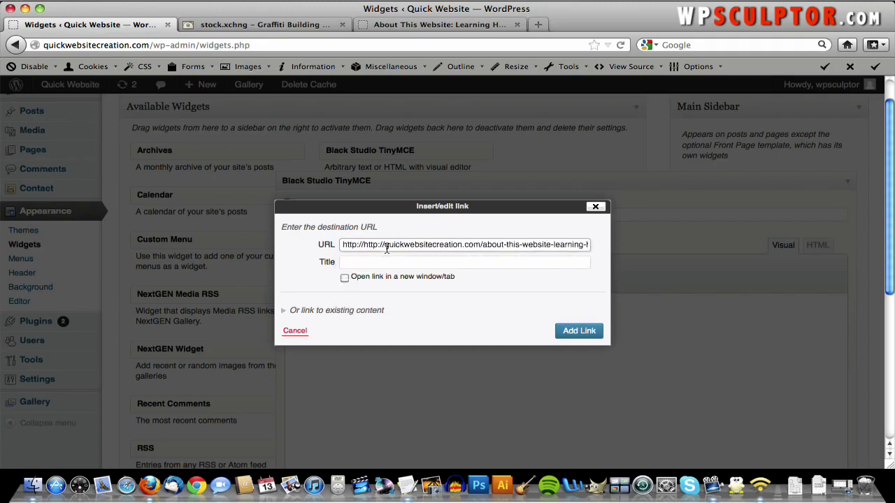
click(376, 263)
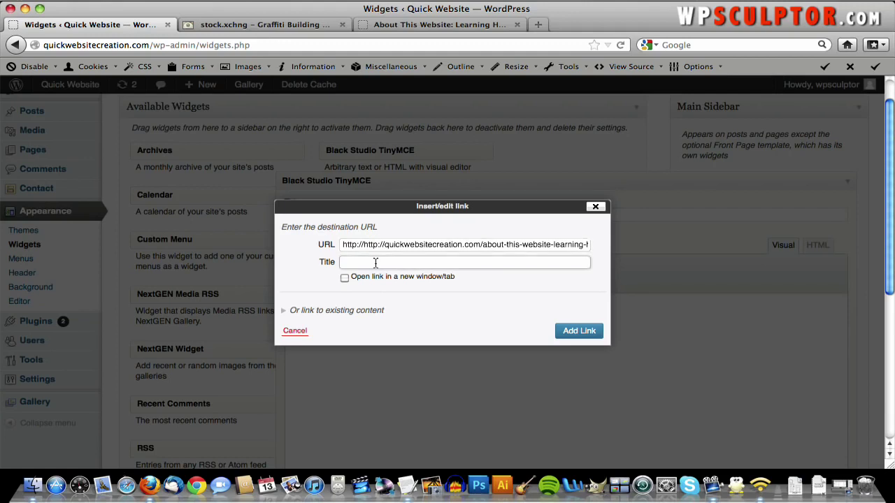
text(Ab)
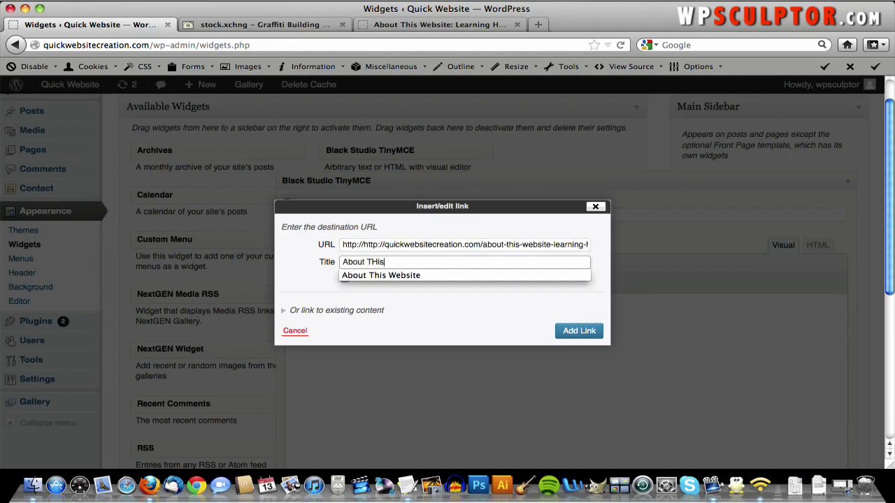
text(out THis)
key(BackSpace)
key(BackSpace)
key(BackSpace)
key(BackSpace)
text(his Website)
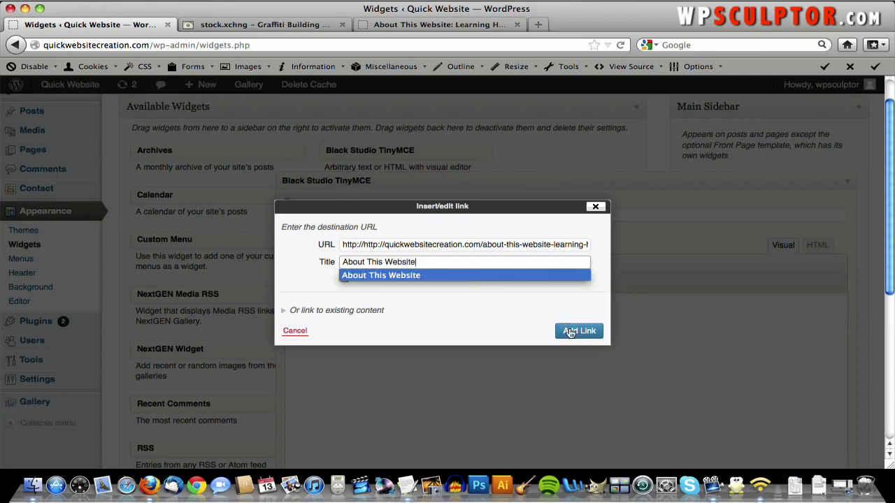
click(571, 335)
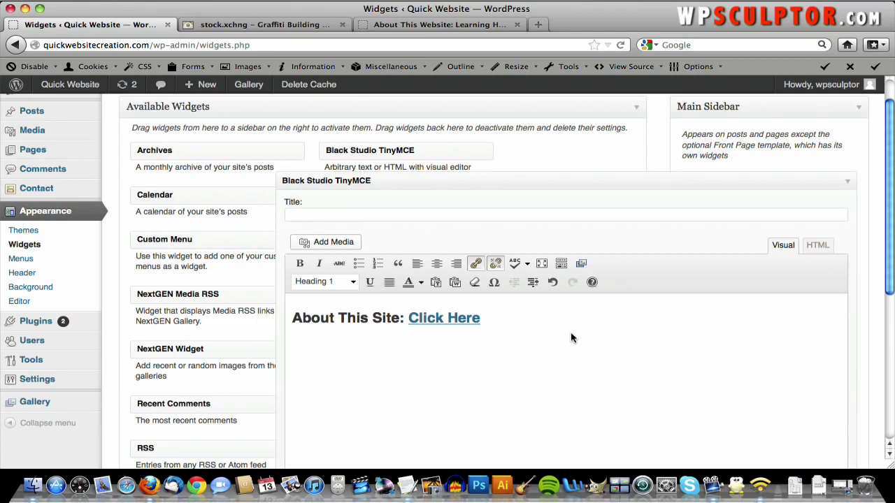
key(Return)
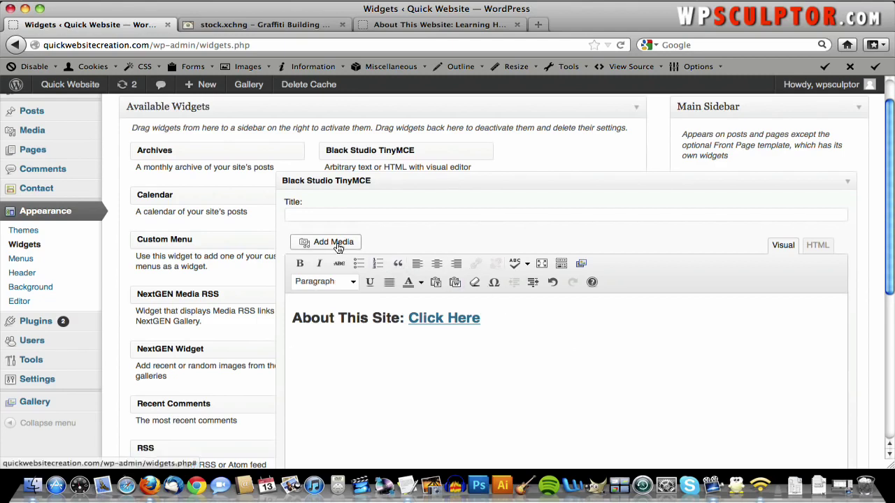
- Upload sidebarimage_500.jpg through Add Media's Upload Files option
click(338, 244)
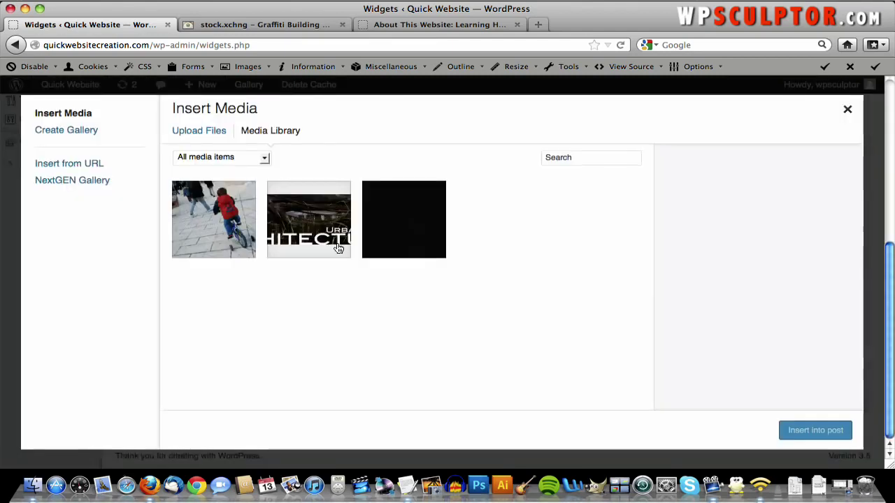
click(209, 136)
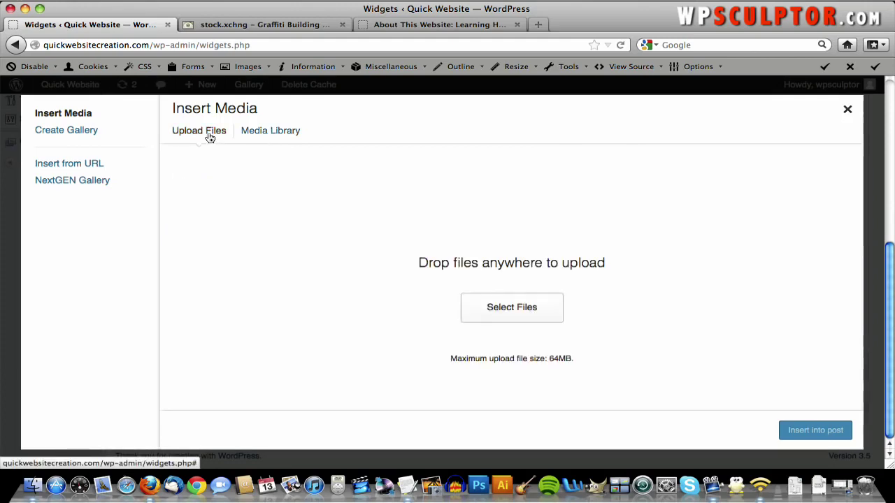
click(523, 313)
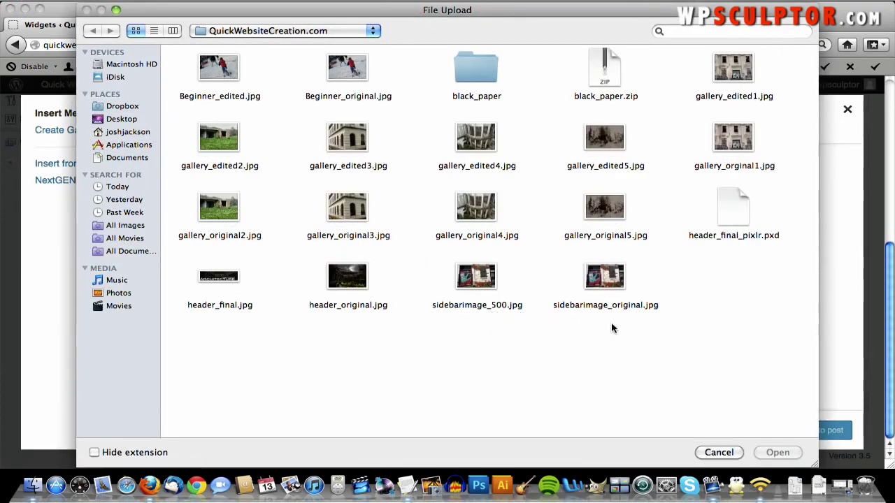
double_click(480, 285)
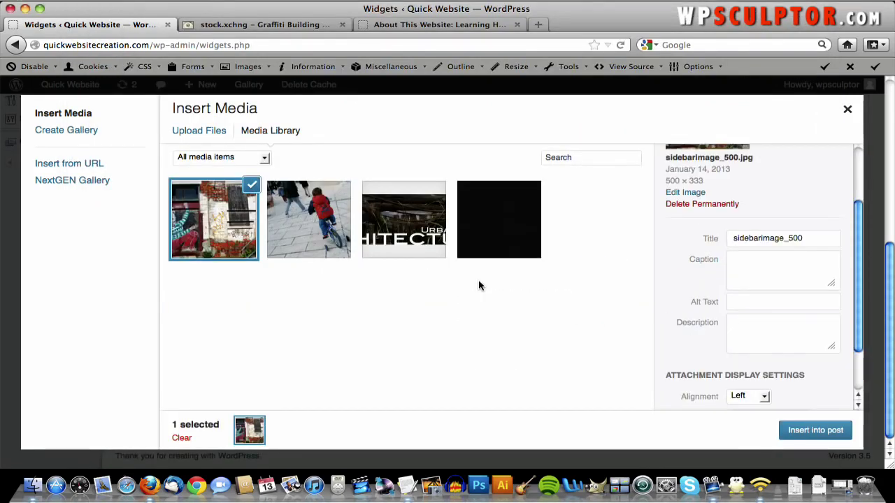
scroll(695, 334, up, 3)
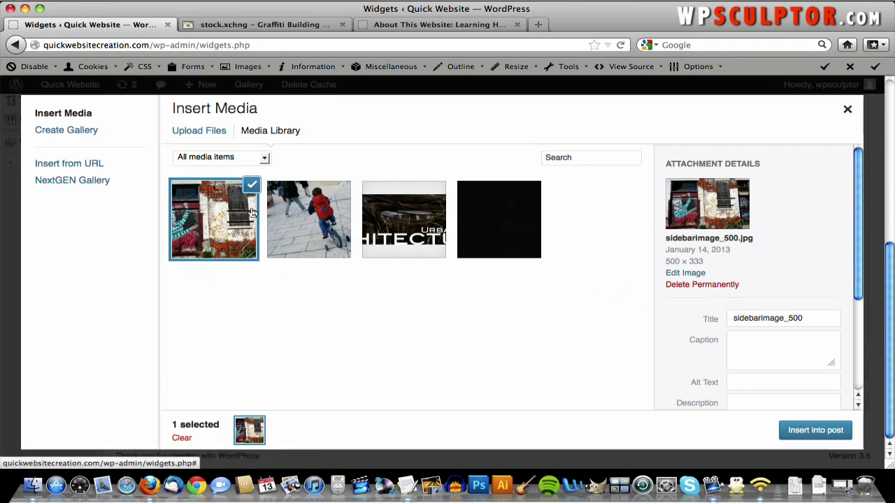
- Scale the uploaded sidebarimage_500 image to 300 × 200 and update its media details
click(687, 274)
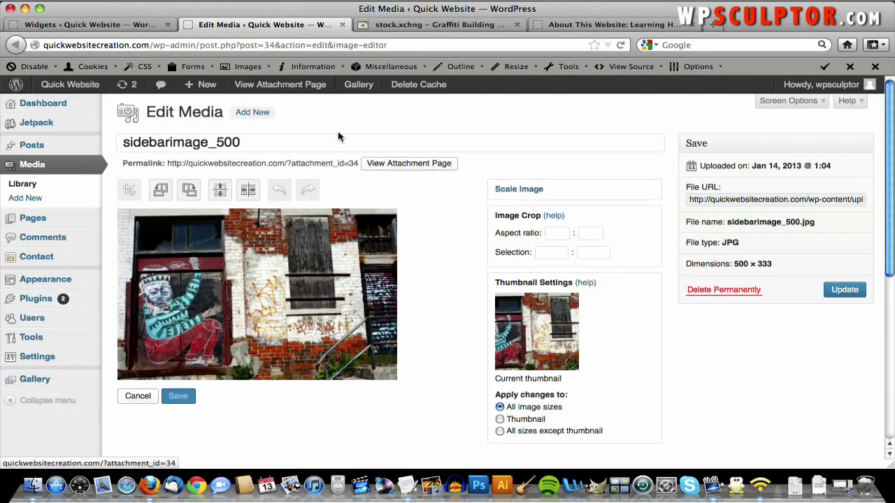
click(518, 191)
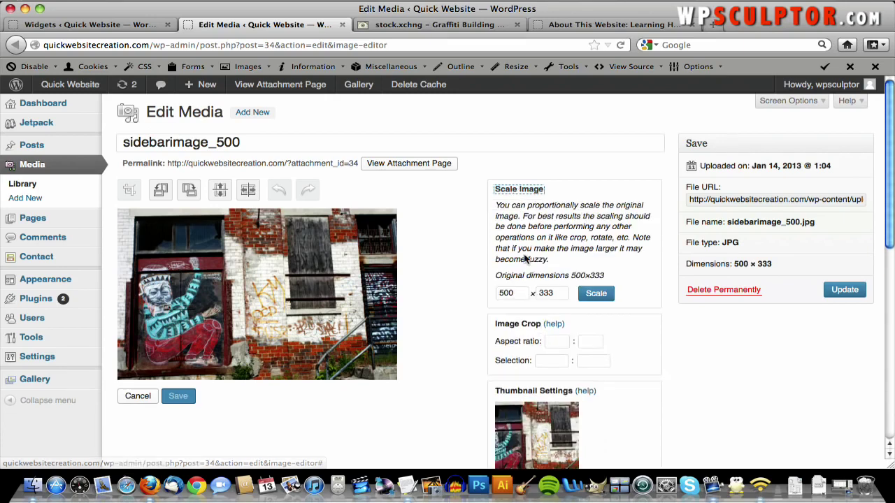
double_click(510, 294)
text(3)
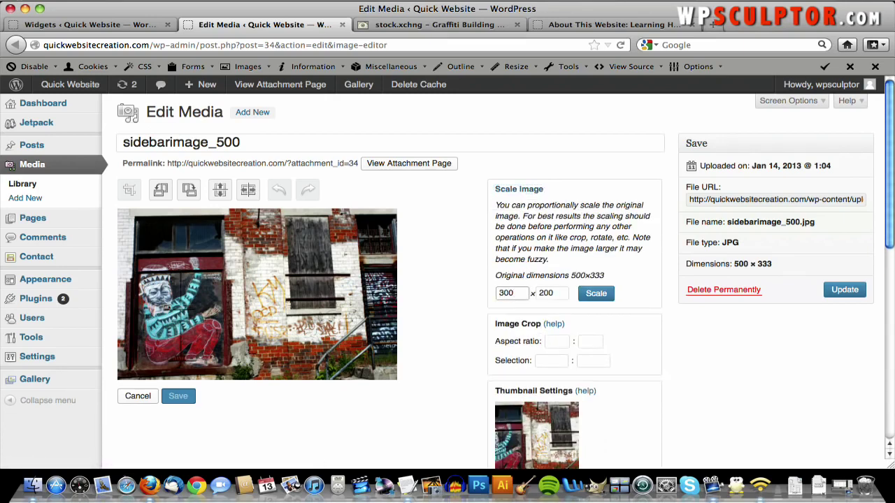
click(597, 297)
click(592, 297)
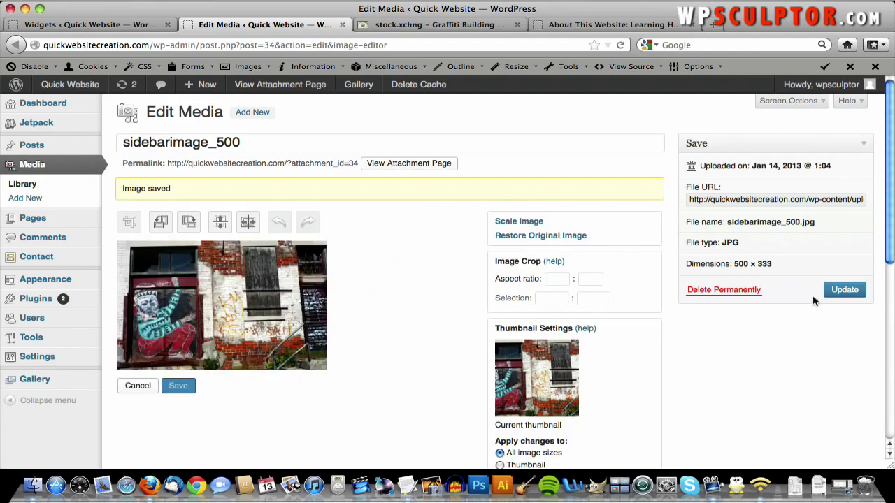
click(843, 293)
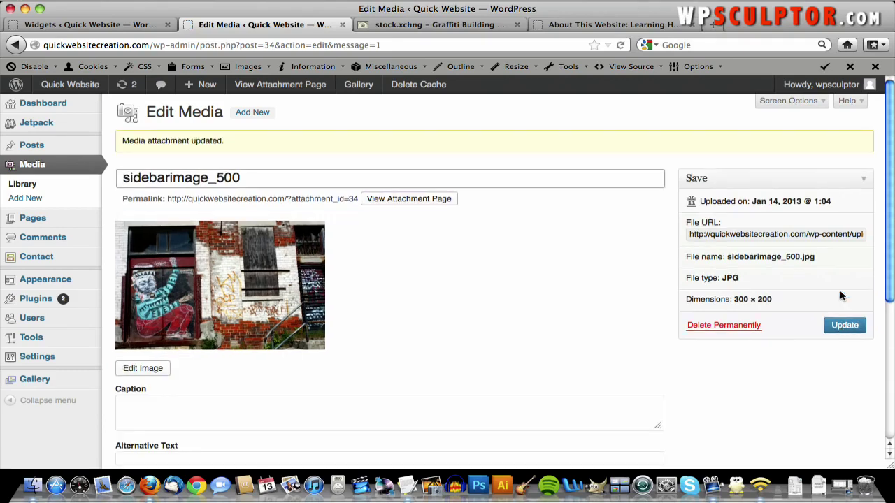
click(342, 24)
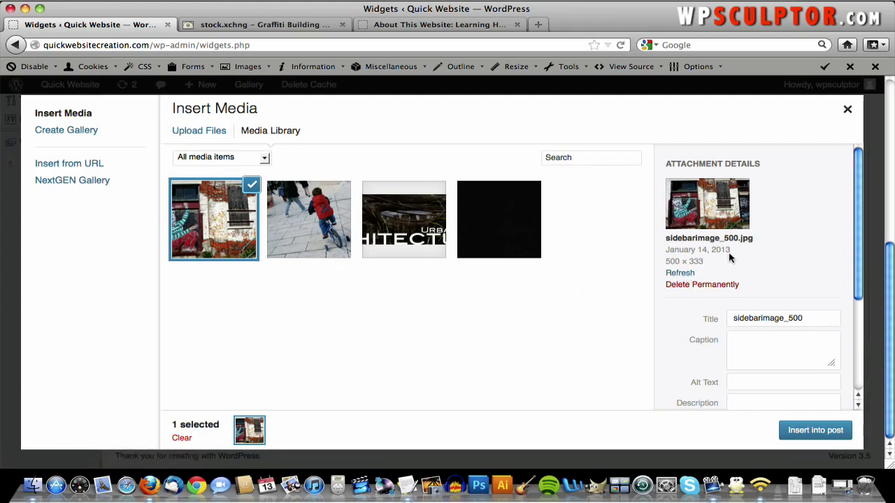
- Insert the graffiti image into the widget text with Link To set to None
click(682, 274)
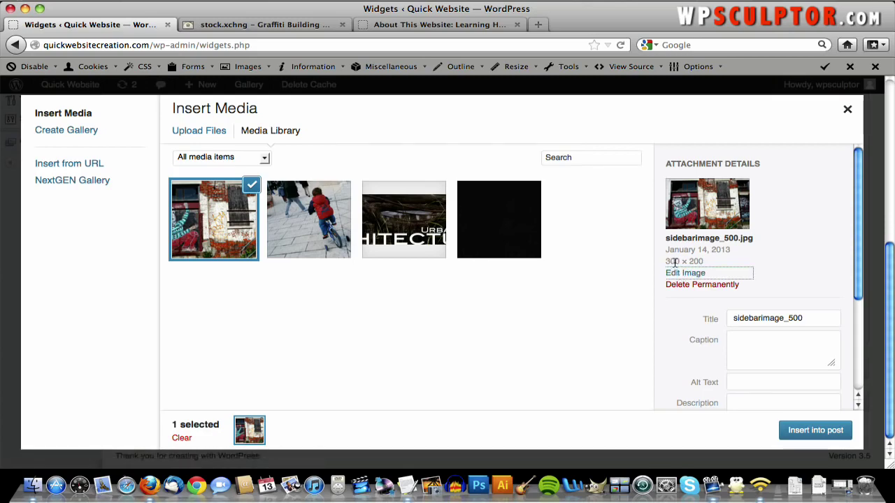
scroll(773, 281, down, 1)
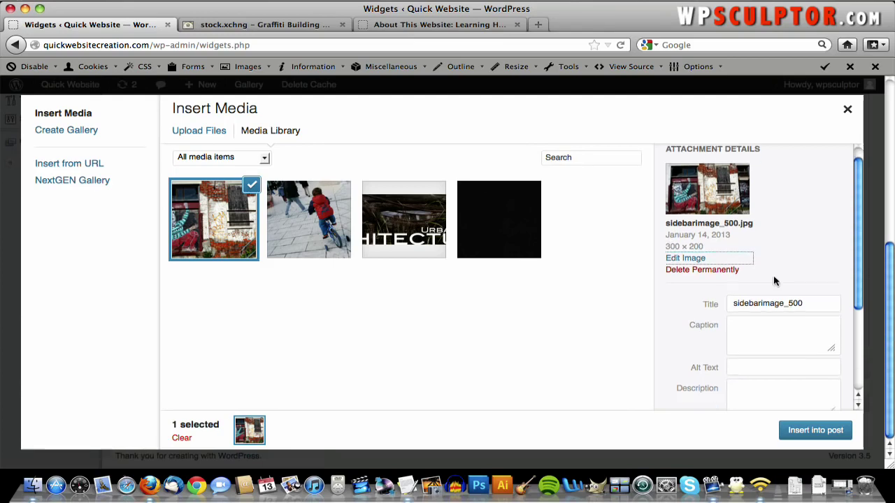
scroll(774, 281, down, 5)
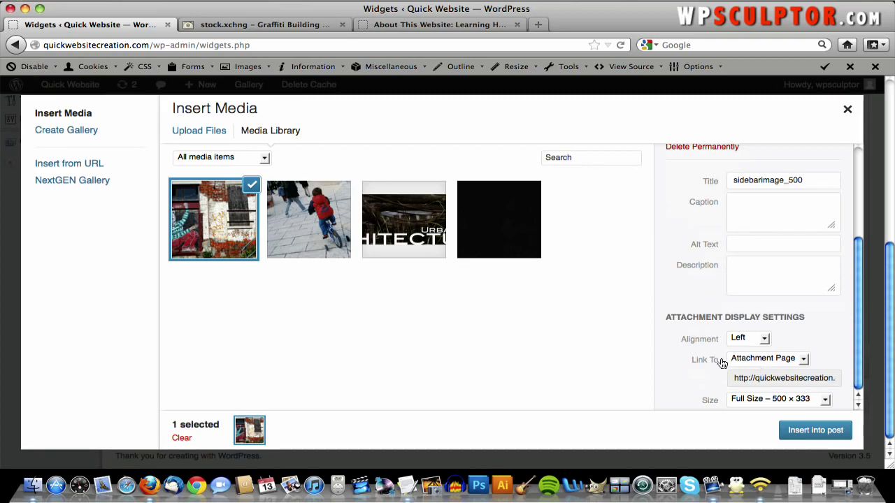
click(779, 359)
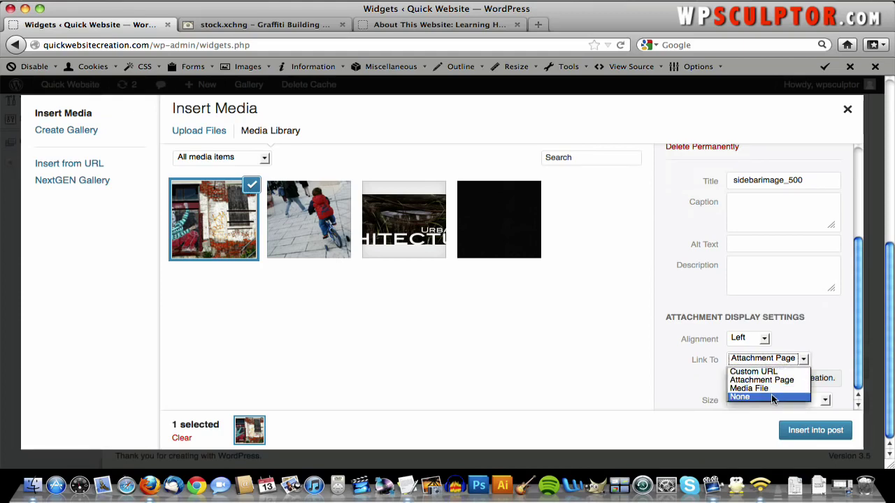
click(771, 396)
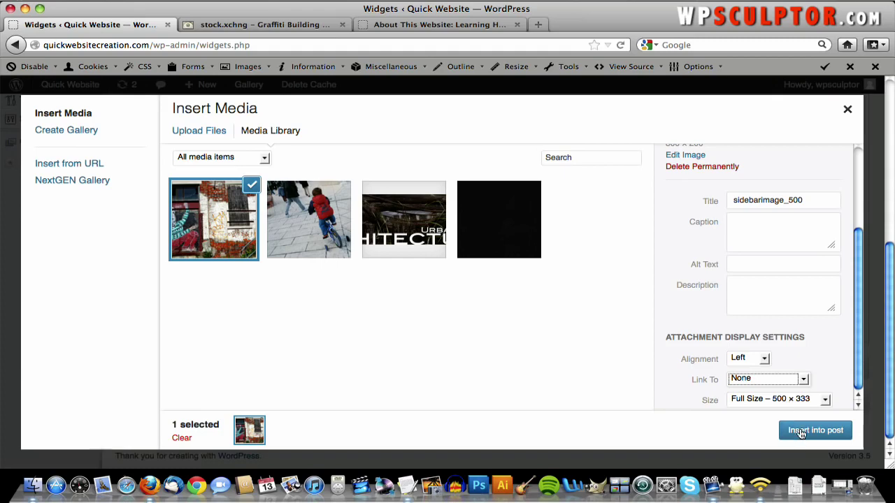
click(801, 431)
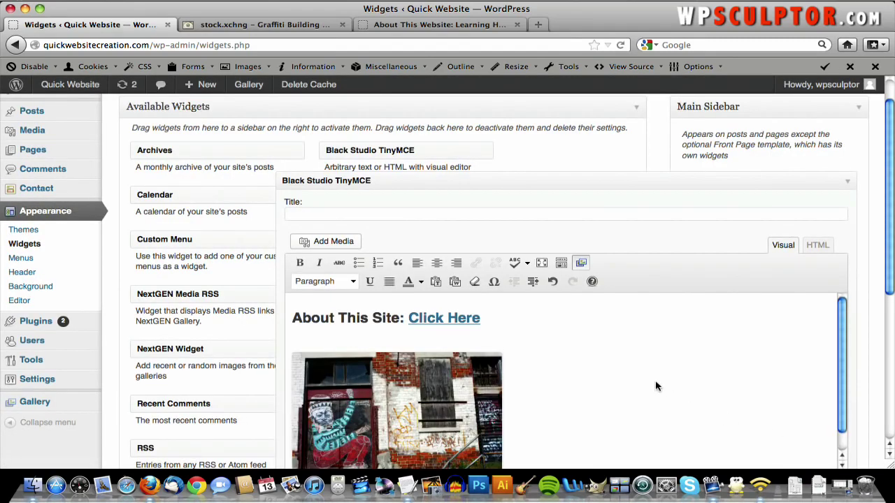
- Save the widget, reload the About This Website page, and test the sidebar's Click Here link
scroll(759, 201, down, 4)
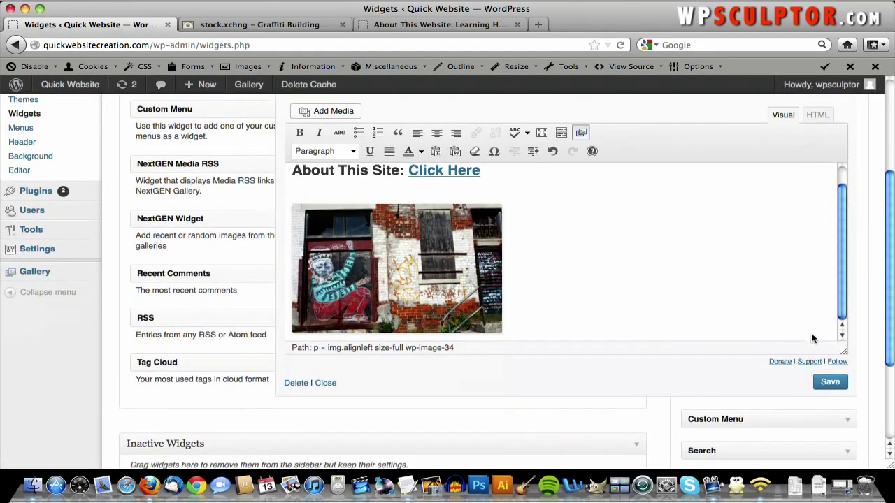
click(829, 381)
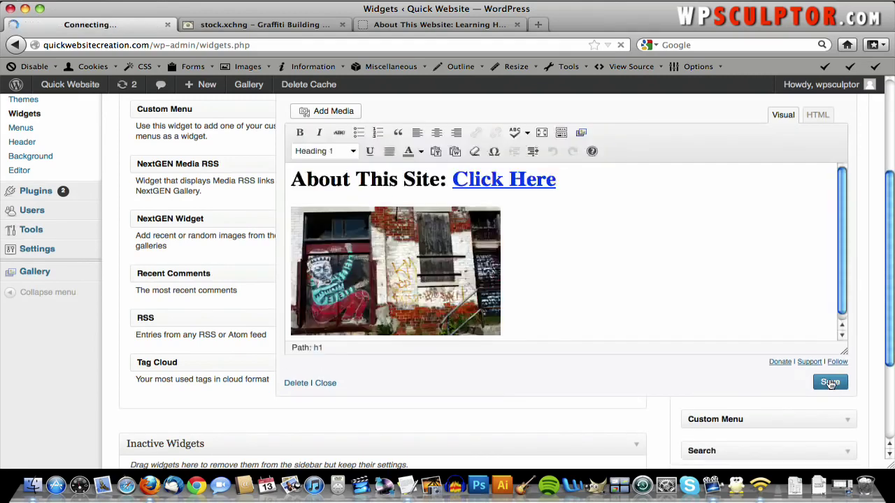
click(384, 29)
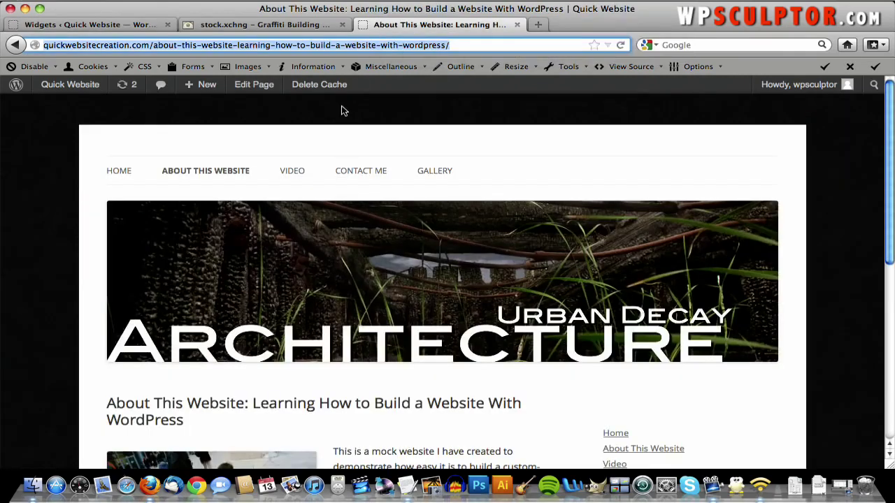
scroll(344, 110, down, 1)
click(620, 45)
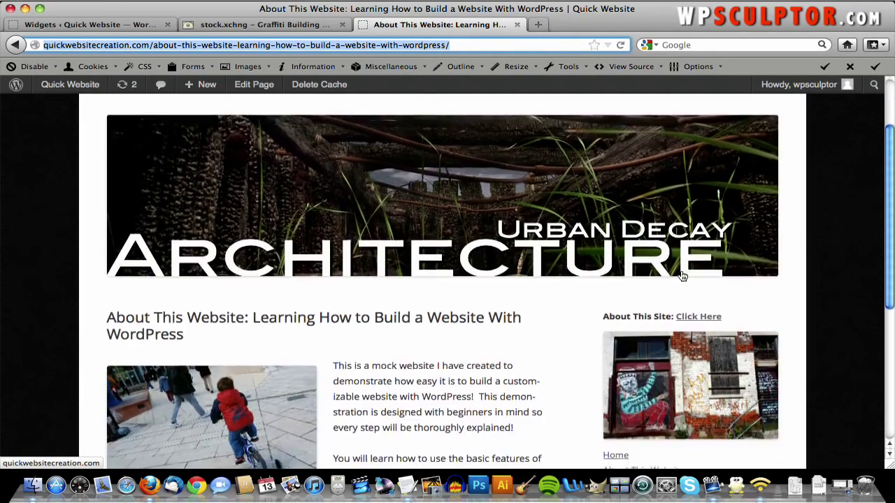
scroll(772, 270, down, 1)
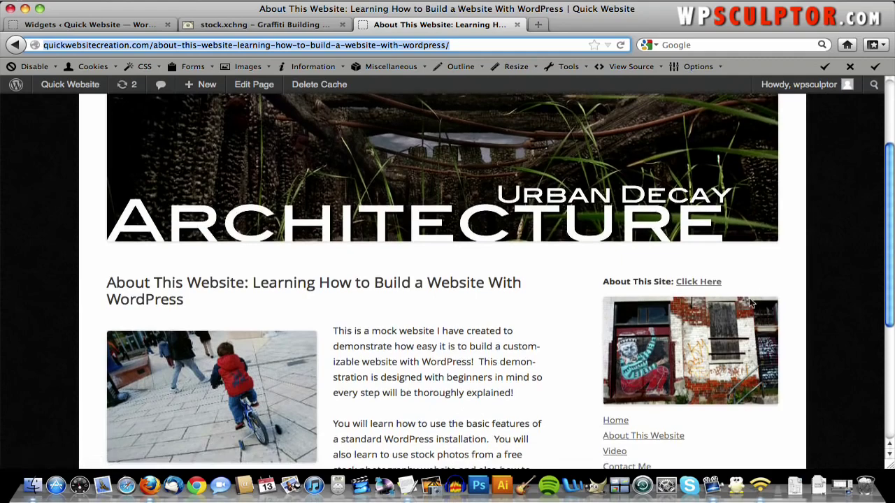
click(701, 283)
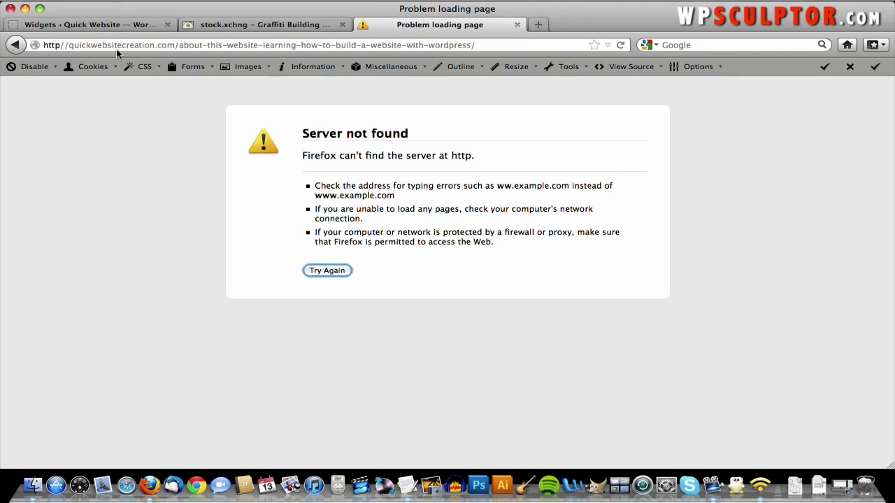
click(16, 44)
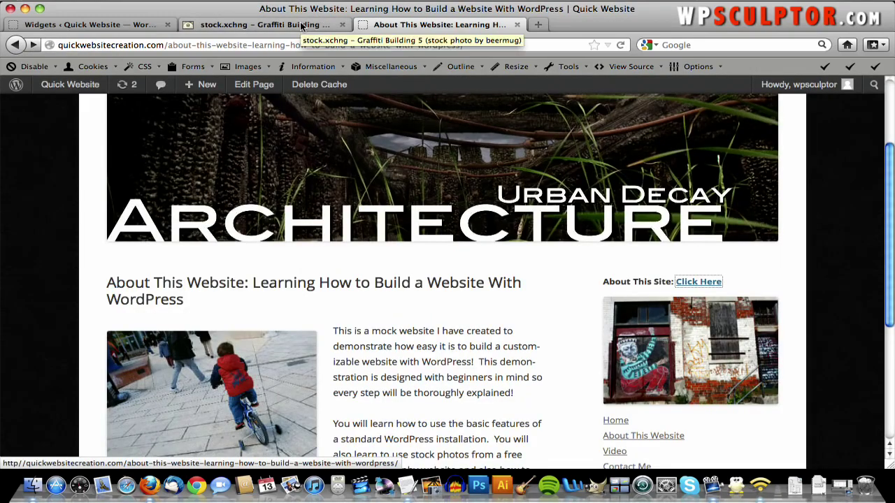
click(110, 28)
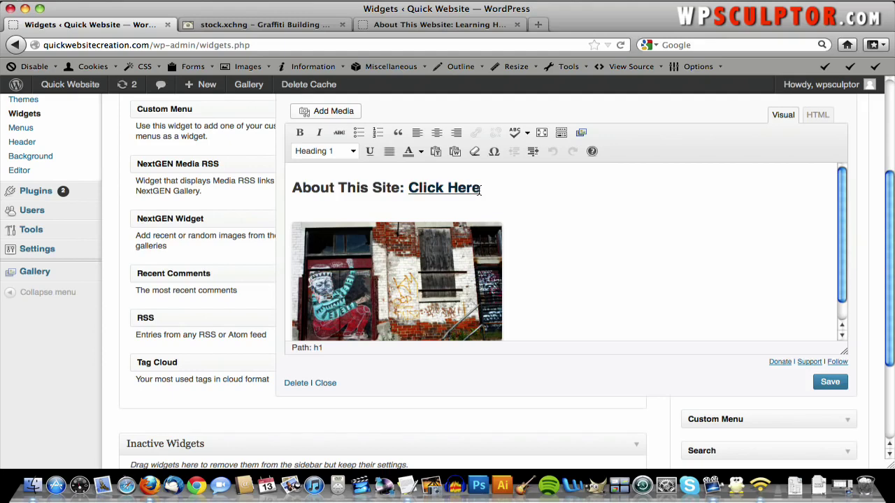
- Select the Click Here heading text and open its link address for editing
drag(480, 189, 407, 187)
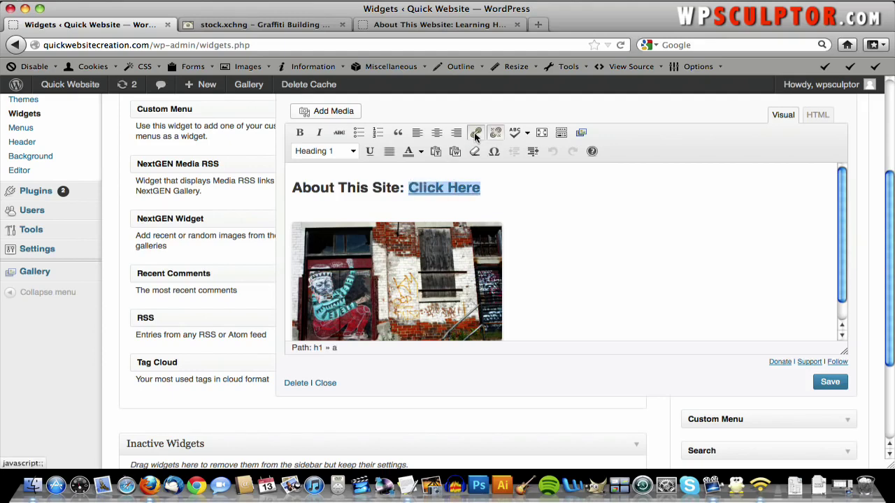
click(476, 134)
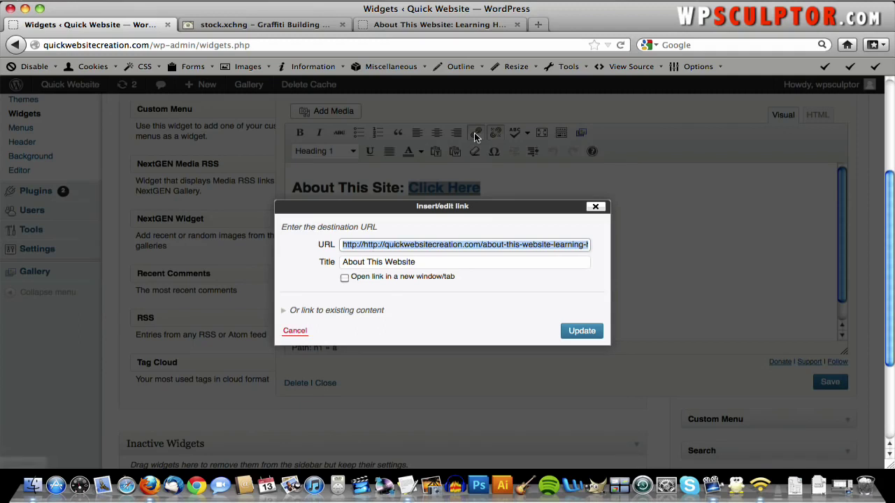
click(381, 246)
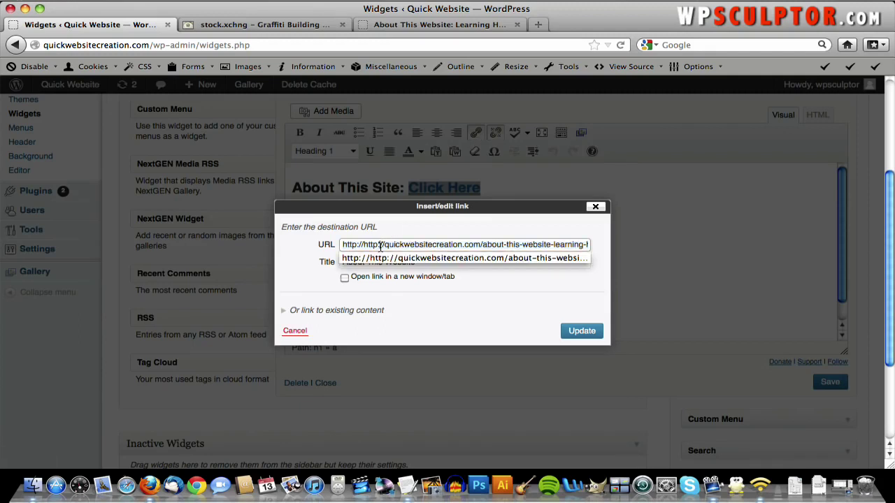
key(Right)
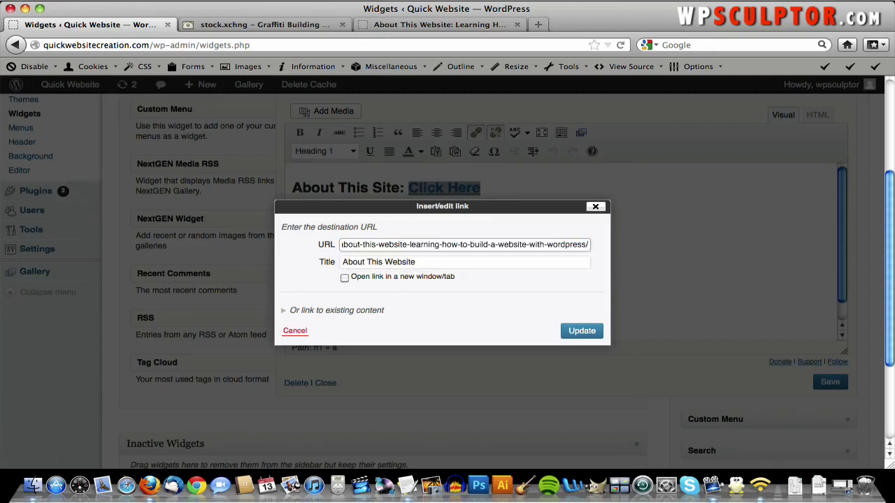
drag(386, 245, 320, 245)
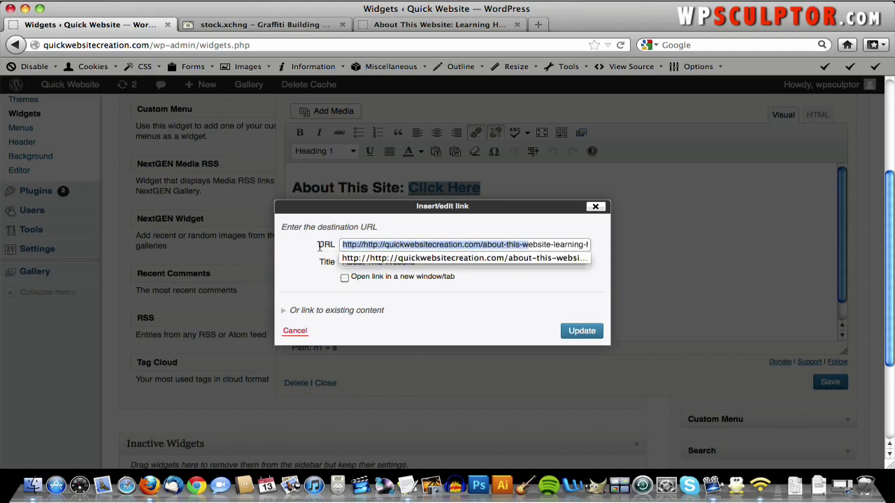
click(382, 246)
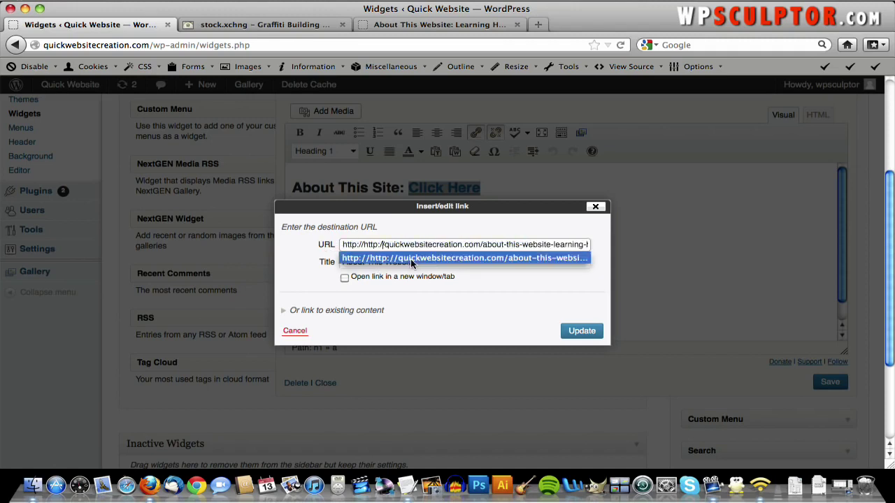
click(413, 262)
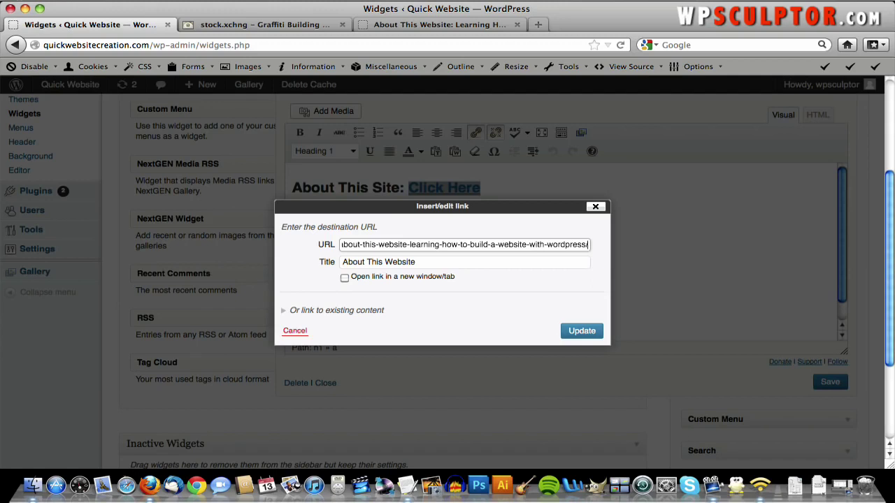
drag(403, 245, 304, 252)
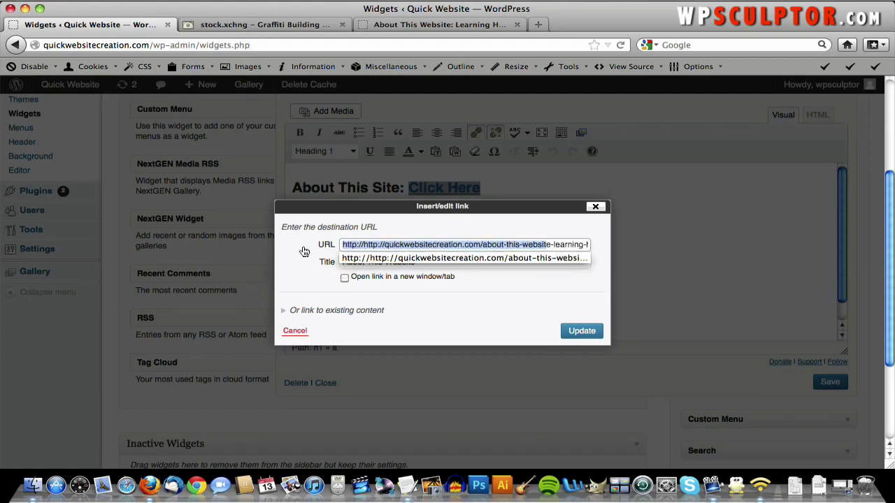
click(384, 246)
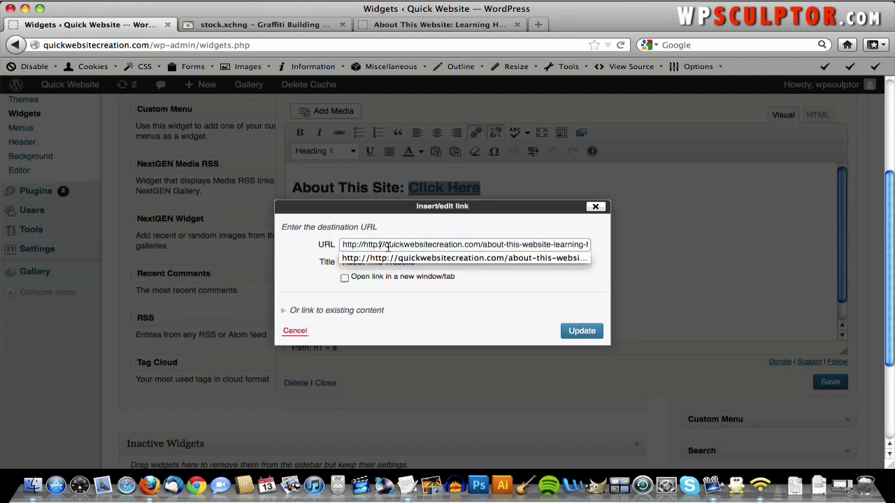
key(Escape)
key(BackSpace)
key(BackSpace)
key(BackSpace)
key(BackSpace)
key(BackSpace)
key(BackSpace)
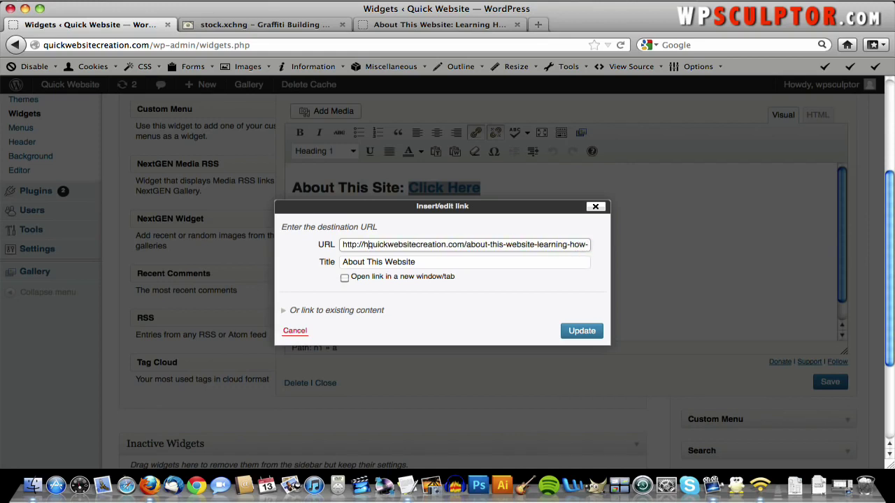
key(BackSpace)
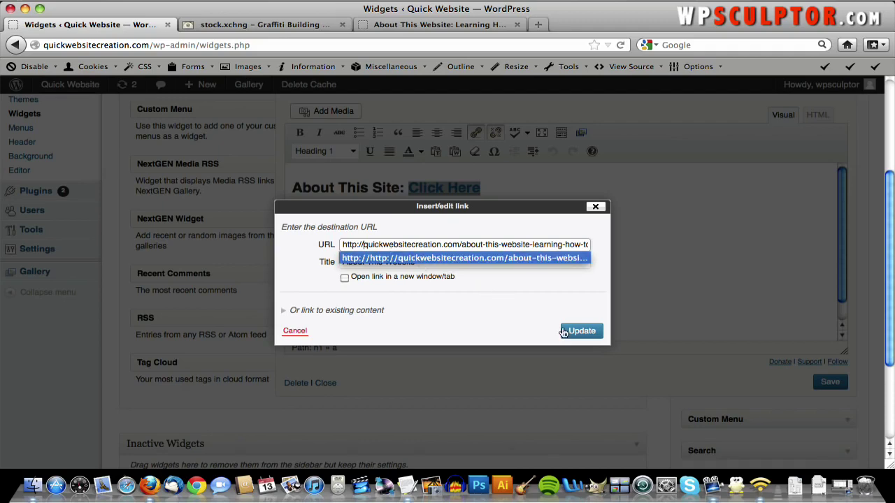
click(580, 331)
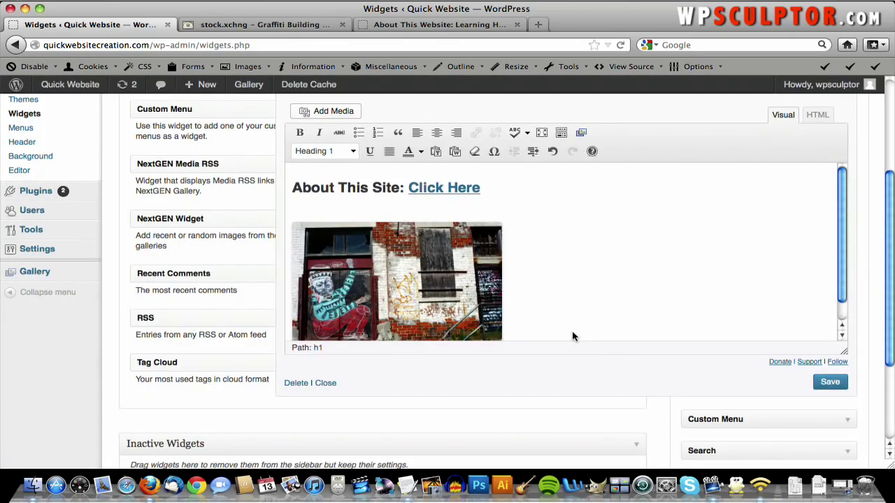
click(832, 382)
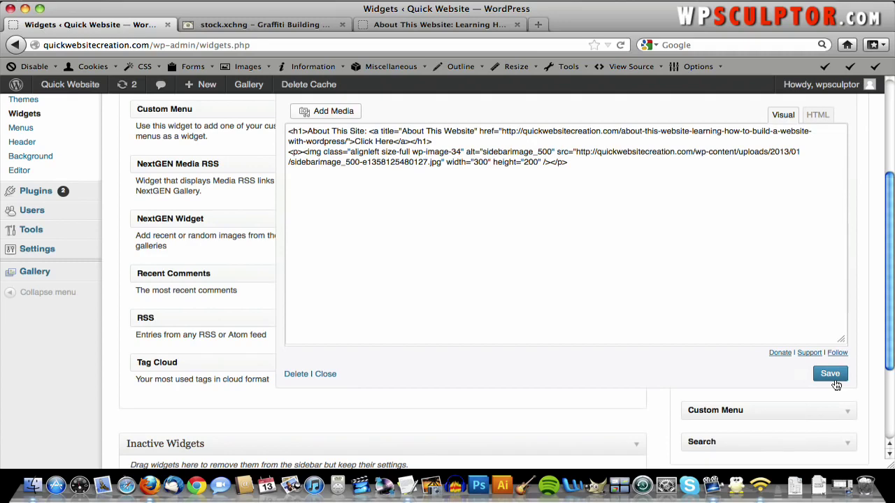
click(416, 25)
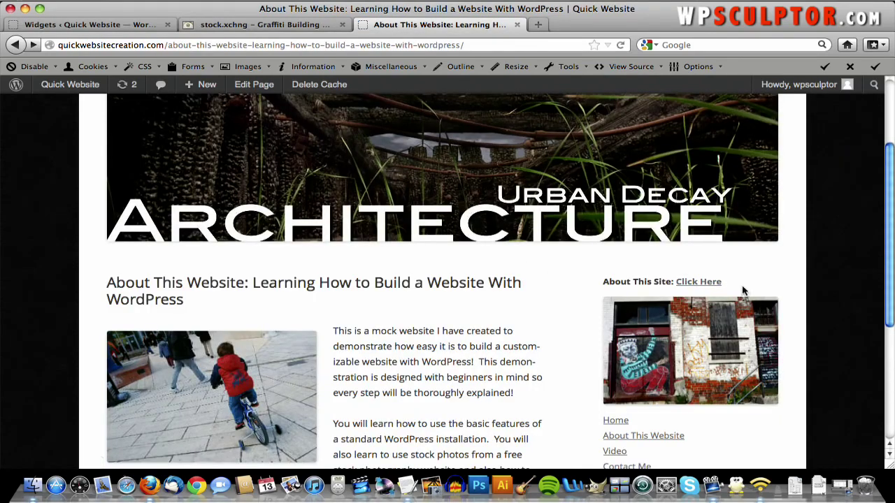
click(699, 283)
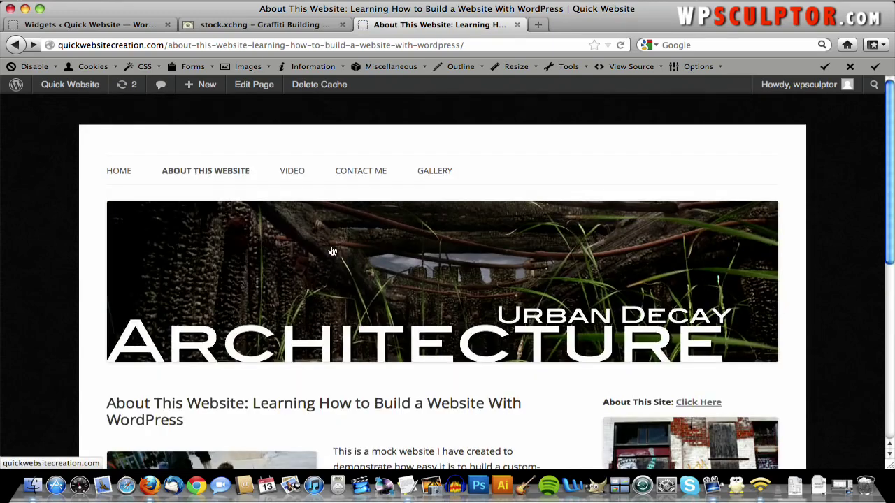
scroll(332, 250, down, 4)
scroll(331, 250, down, 5)
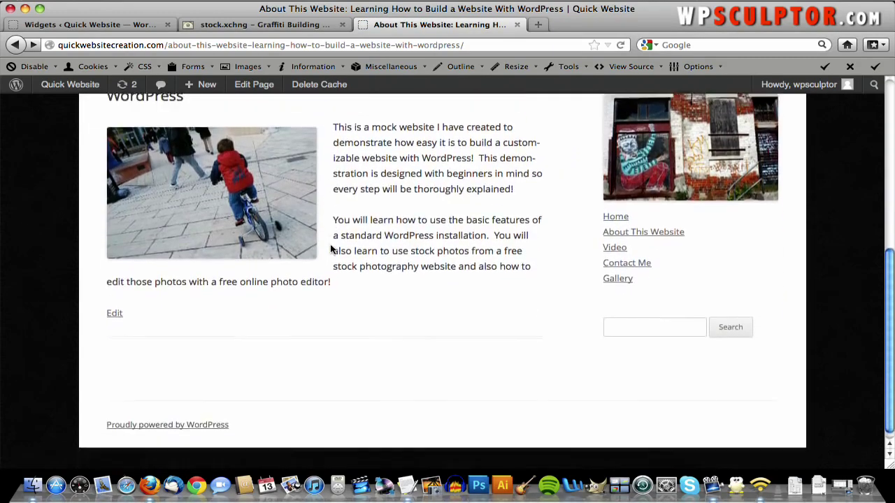
scroll(333, 250, up, 8)
scroll(333, 250, down, 3)
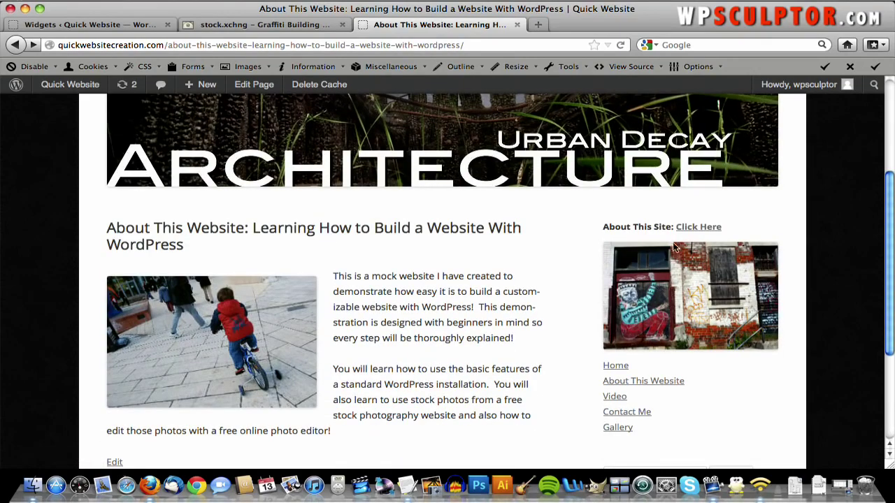
click(70, 25)
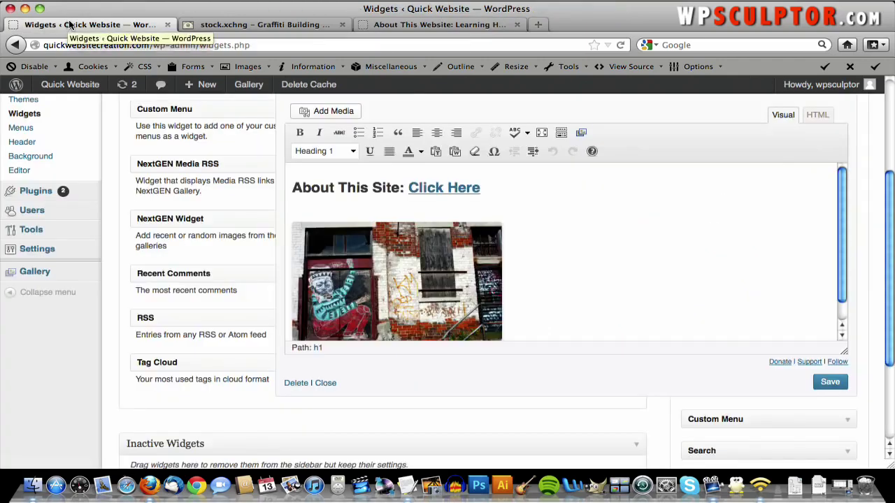
- Paste the About This Website page address into the graffiti image's Link URL and apply it
click(440, 283)
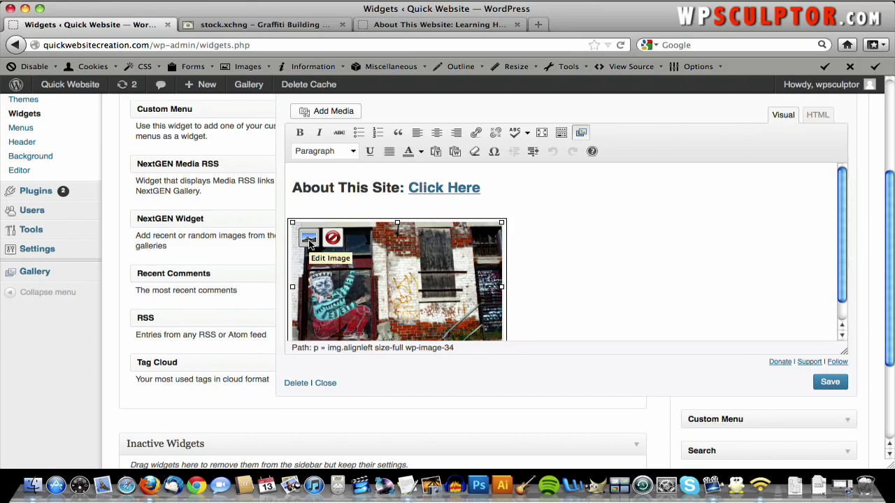
click(308, 239)
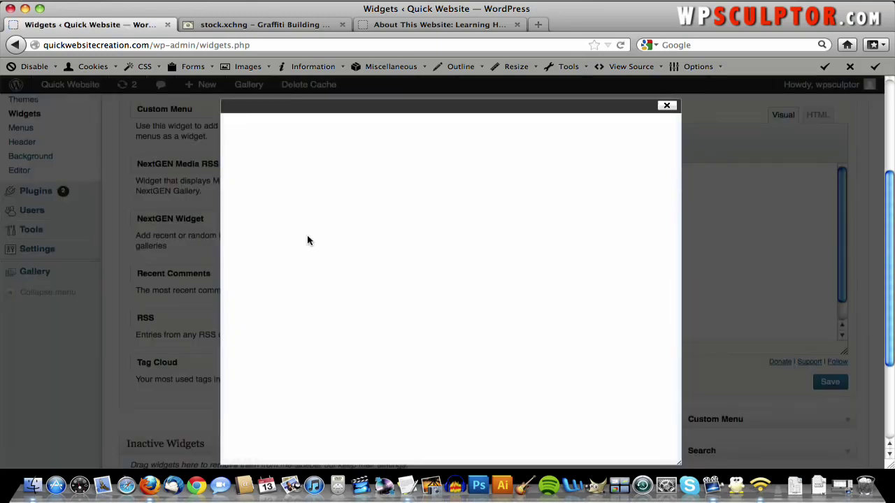
scroll(346, 256, down, 1)
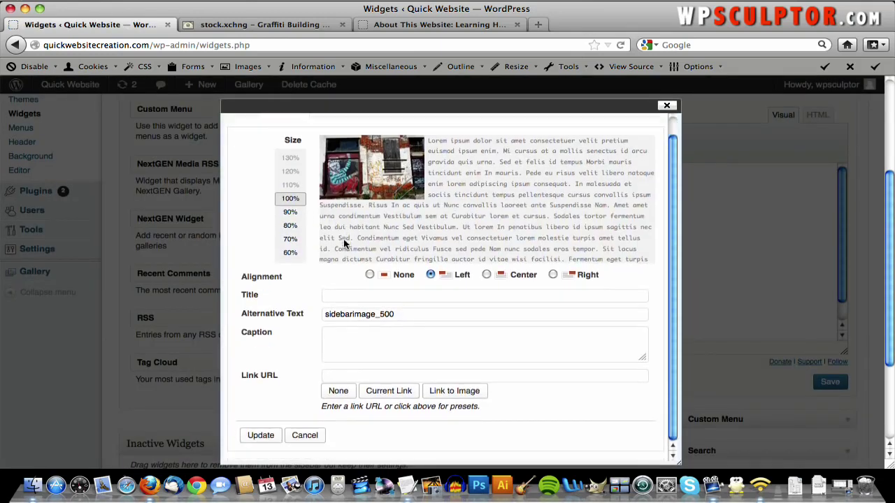
click(336, 374)
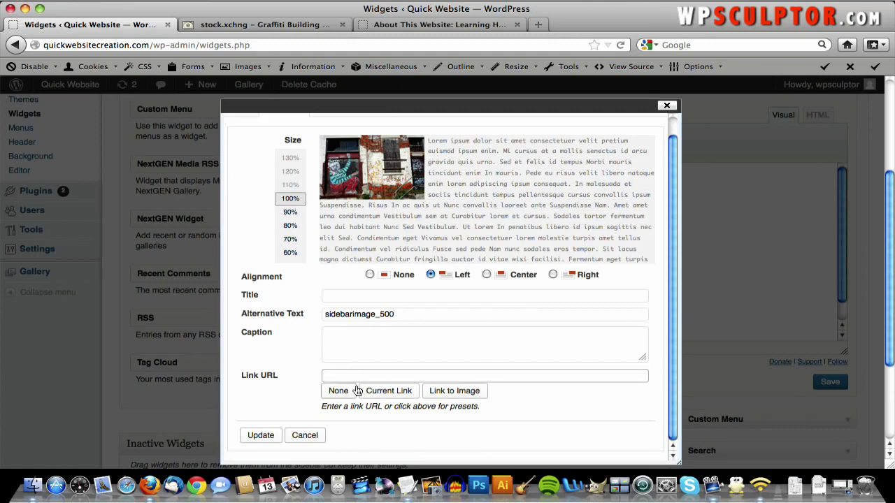
right_click(356, 378)
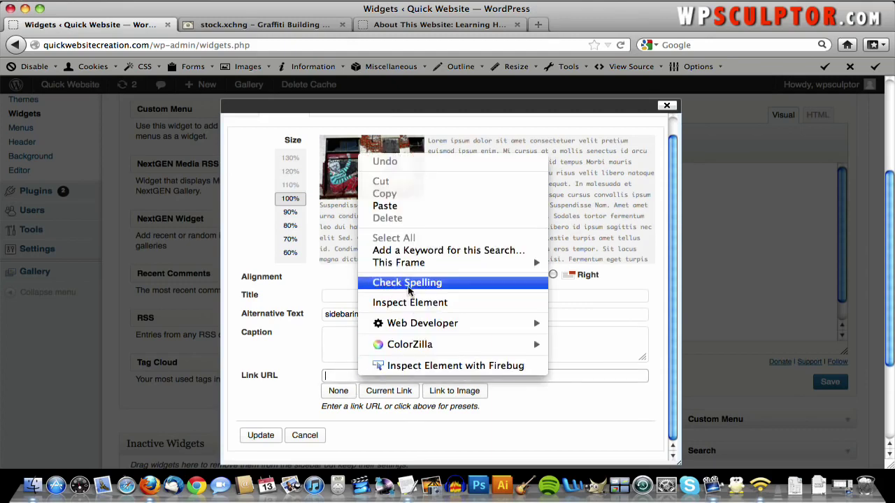
click(385, 205)
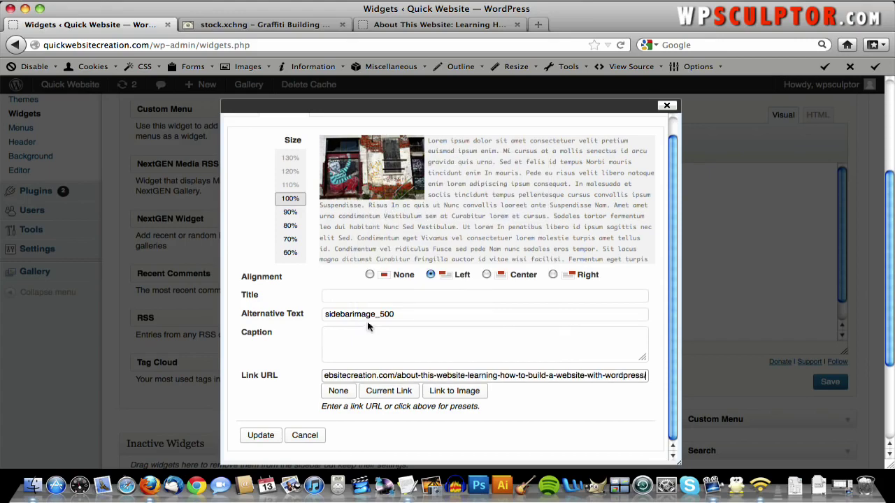
drag(354, 377, 237, 375)
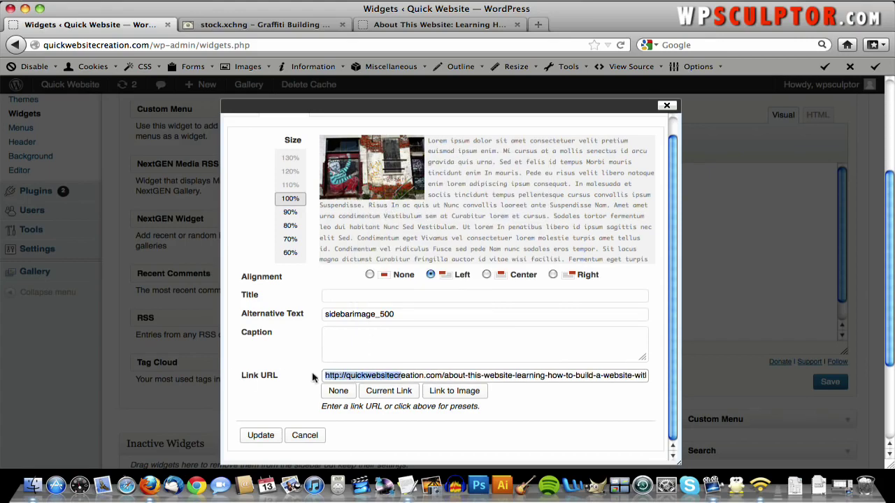
click(260, 434)
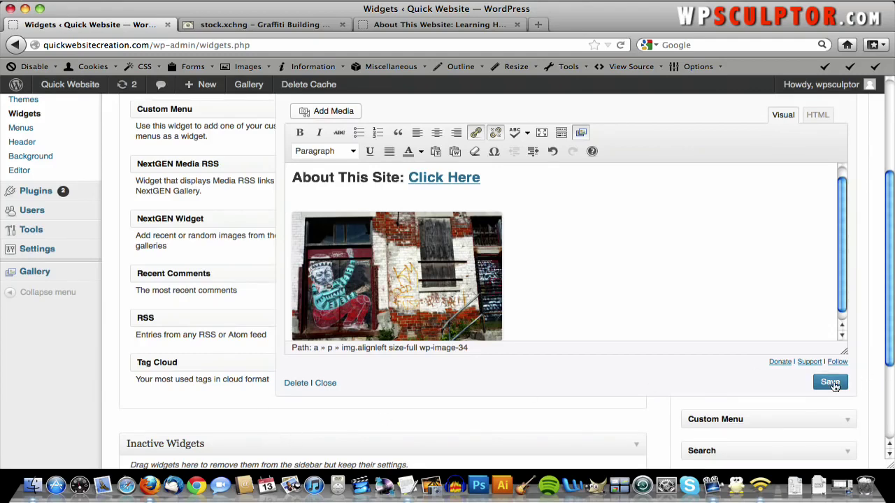
- Save the widget and reload the live About This Website page
click(832, 384)
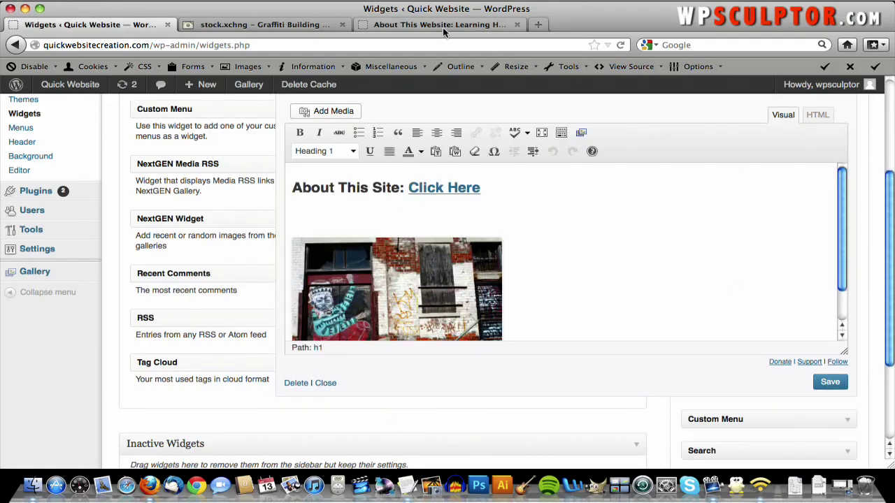
click(442, 26)
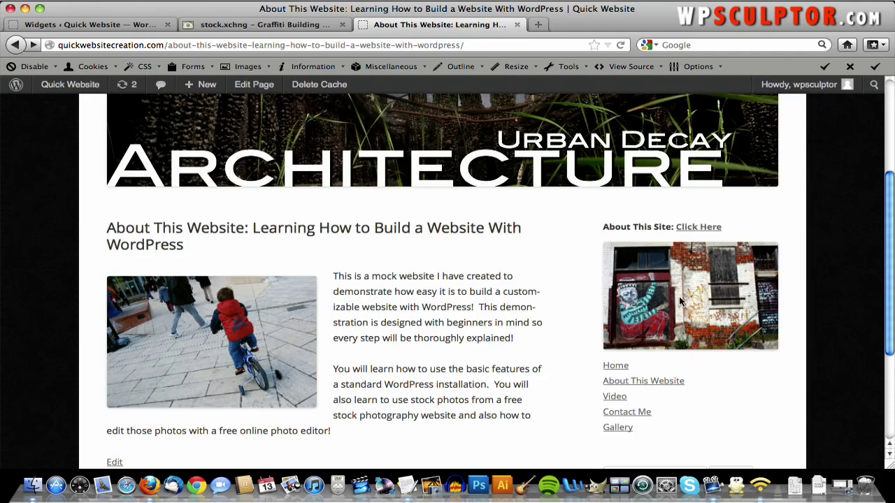
key(super+r)
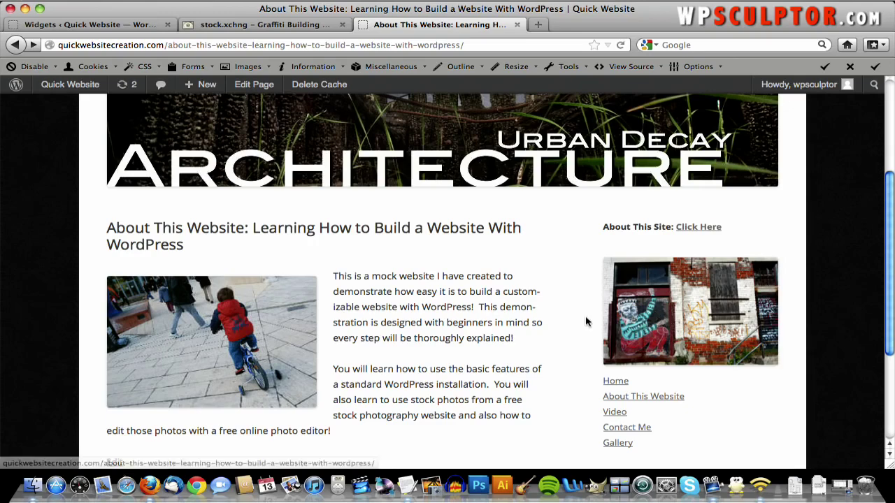
key(super+r)
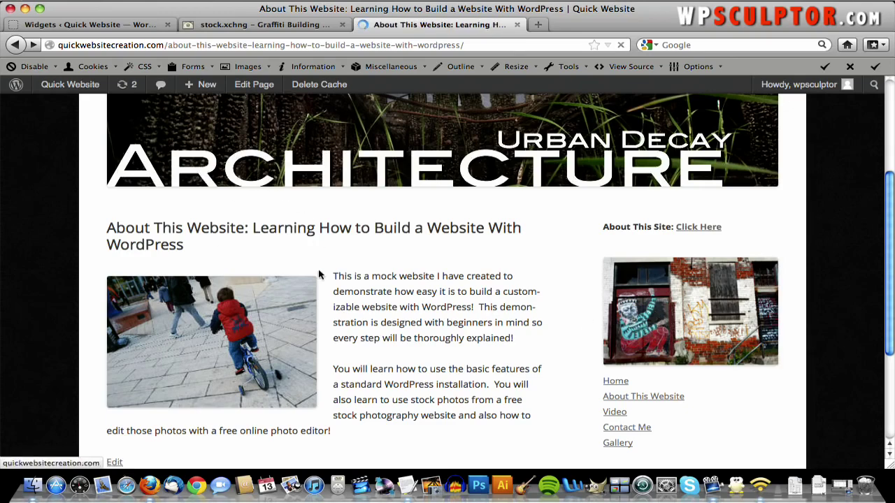
- Review the sidebar's linked graffiti photo, then return to the Widgets admin page
scroll(429, 316, down, 3)
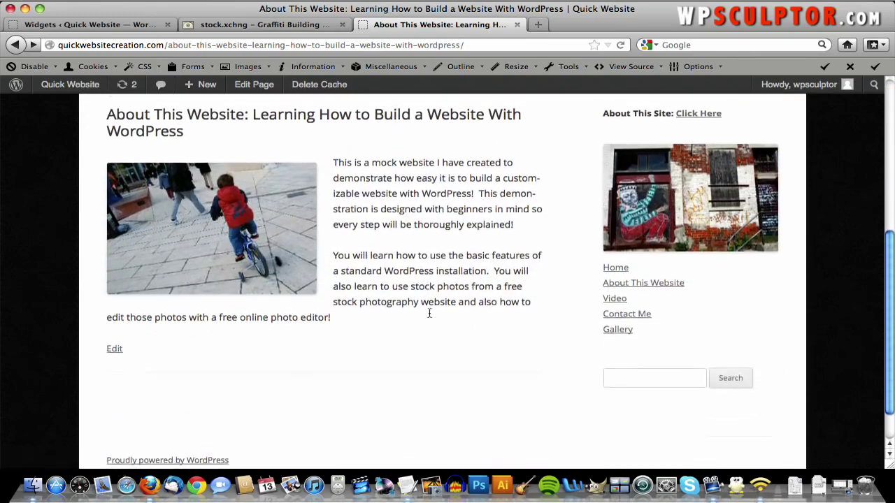
scroll(428, 307, up, 6)
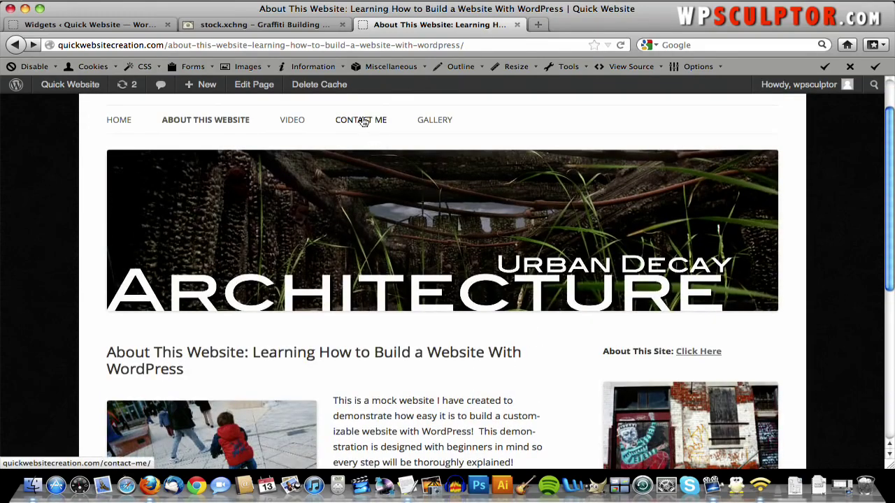
scroll(364, 122, up, 2)
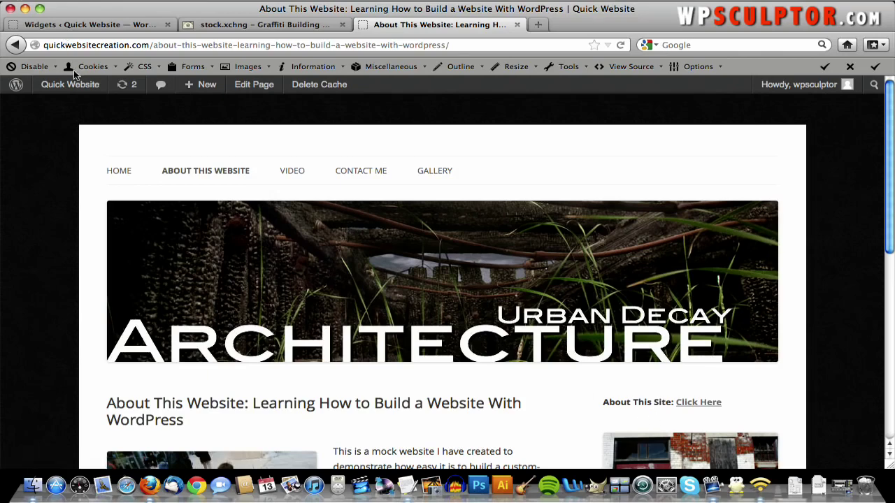
mouse_move(73, 85)
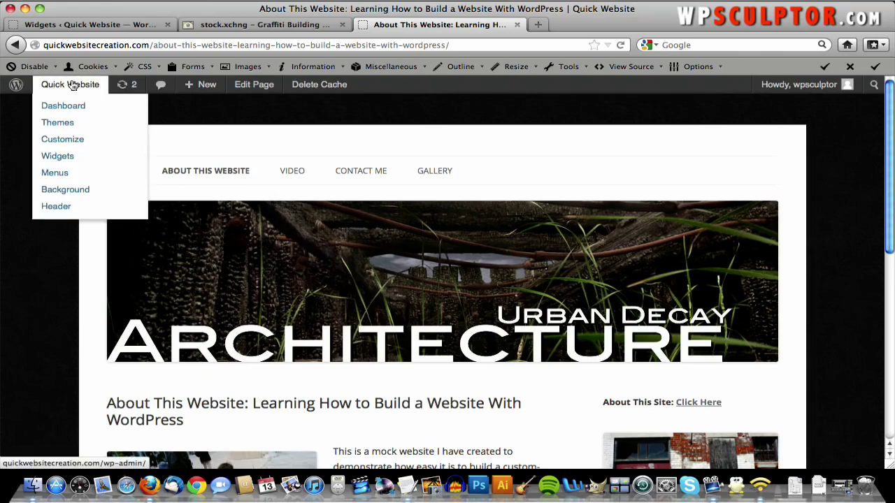
click(71, 26)
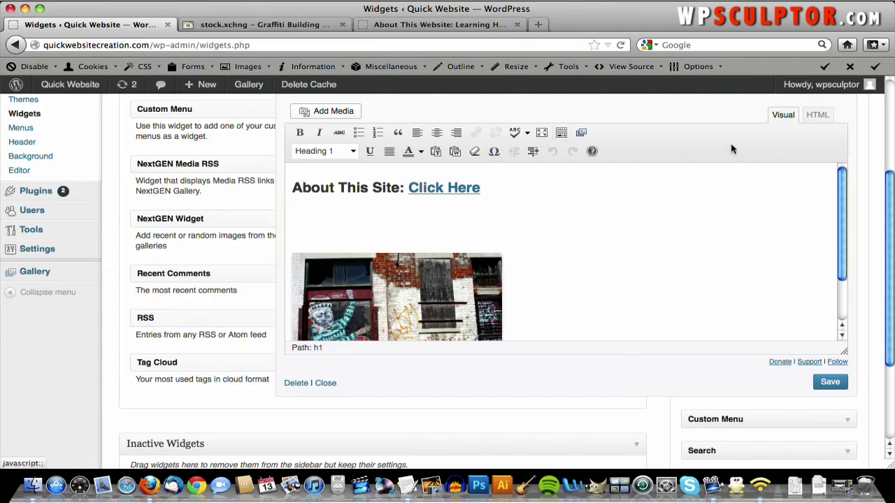
- In the widget's HTML view, delete the empty <p> </p> line below the heading and save
scroll(650, 182, up, 1)
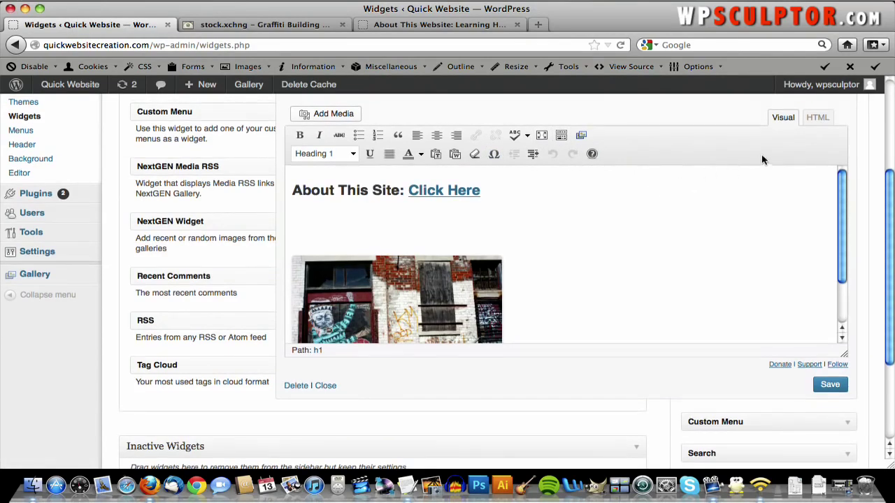
click(818, 119)
click(819, 138)
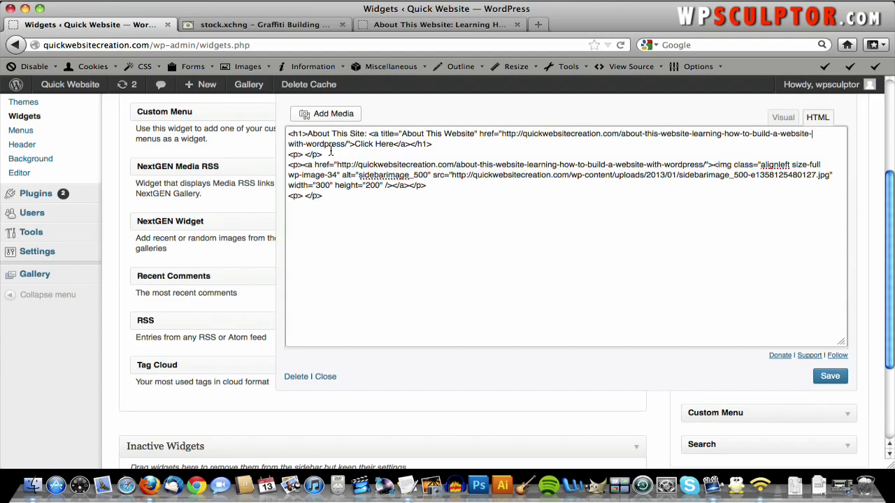
drag(328, 152, 302, 154)
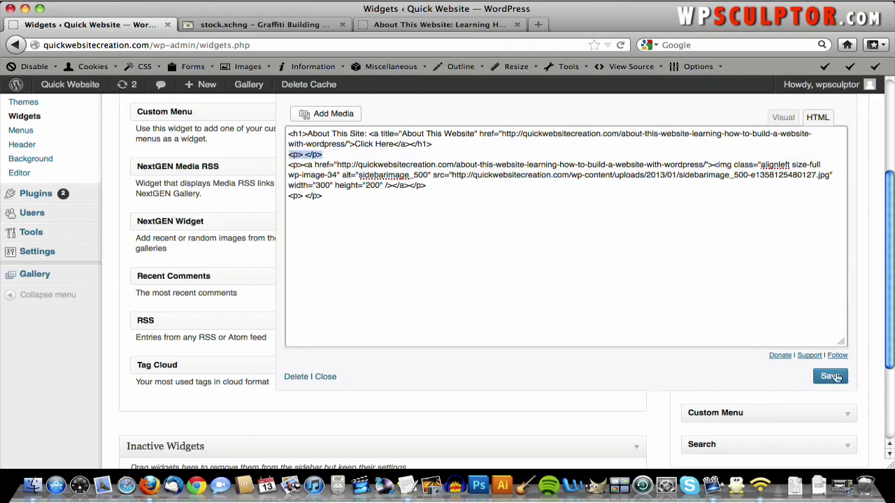
key(BackSpace)
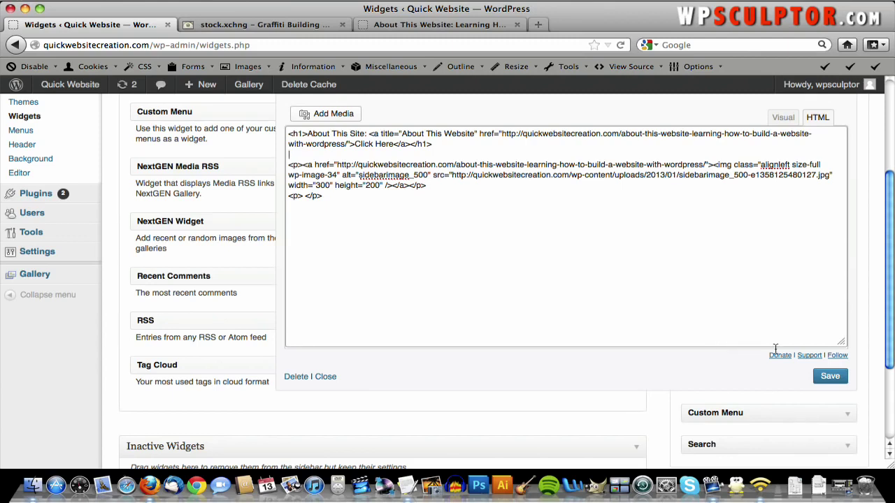
click(829, 376)
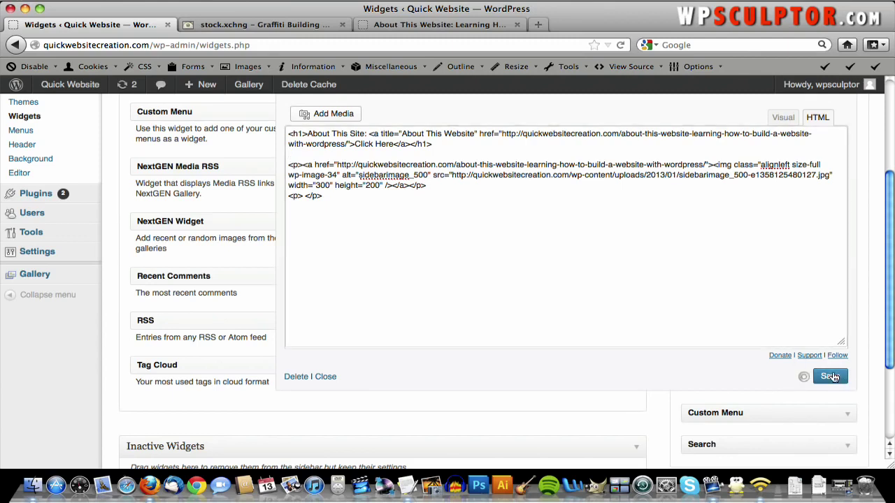
scroll(830, 376, up, 3)
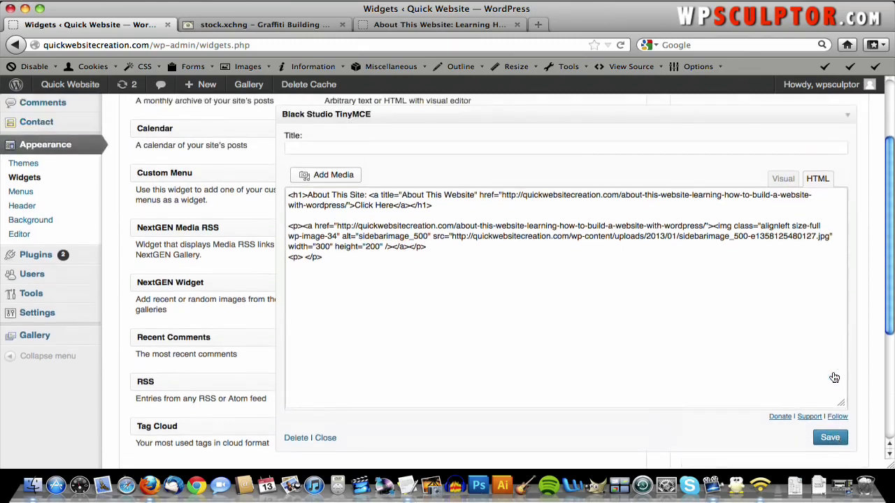
click(403, 25)
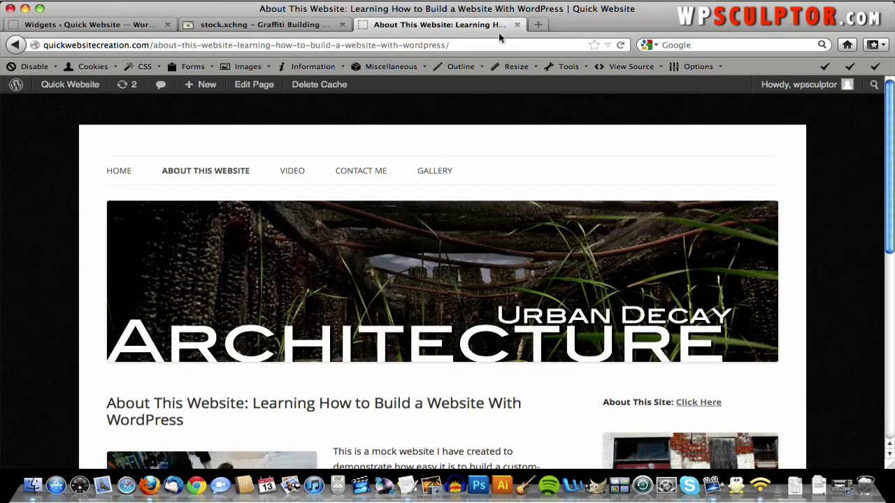
- Reload the live About page and check that the graffiti photo sits right under the heading
click(620, 45)
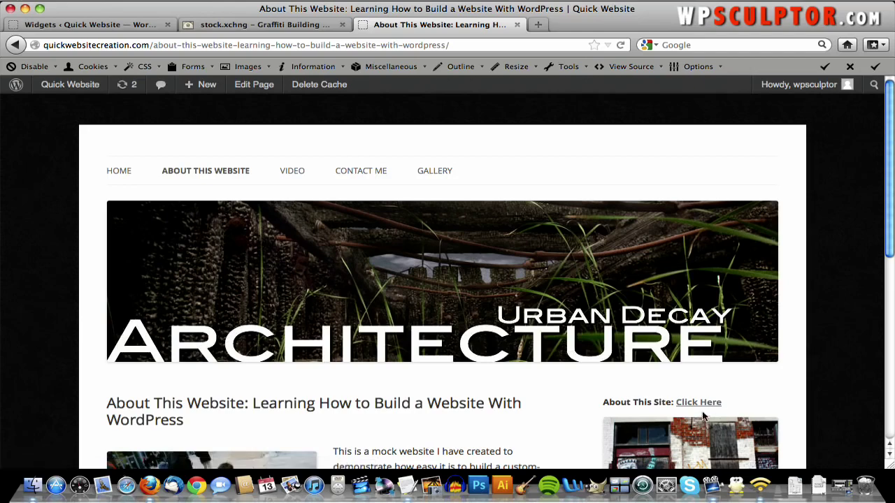
scroll(744, 402, down, 3)
scroll(745, 402, up, 3)
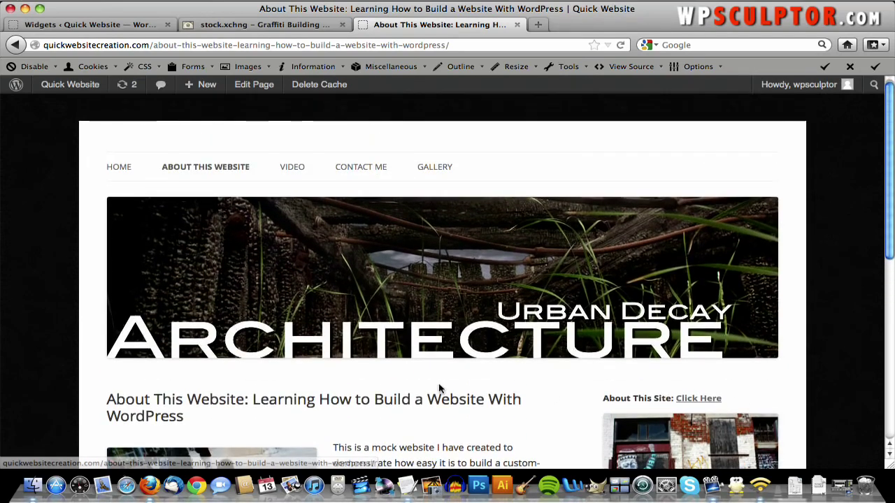
scroll(438, 388, down, 5)
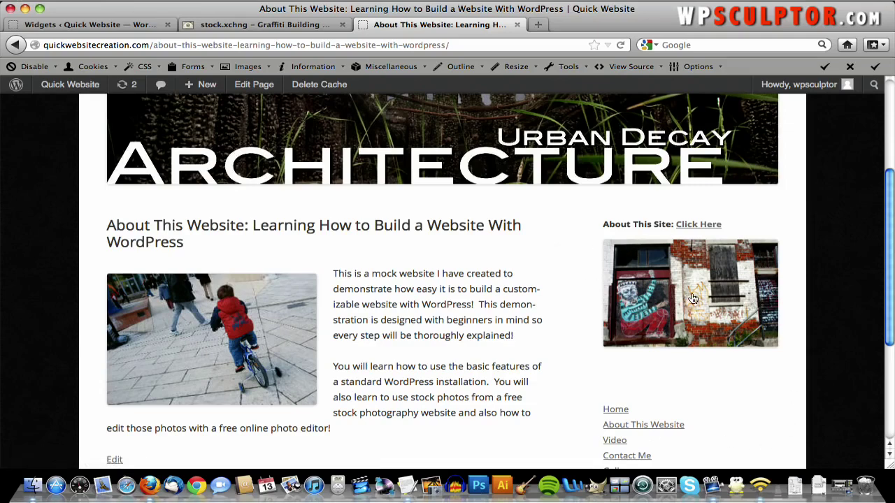
scroll(333, 187, down, 5)
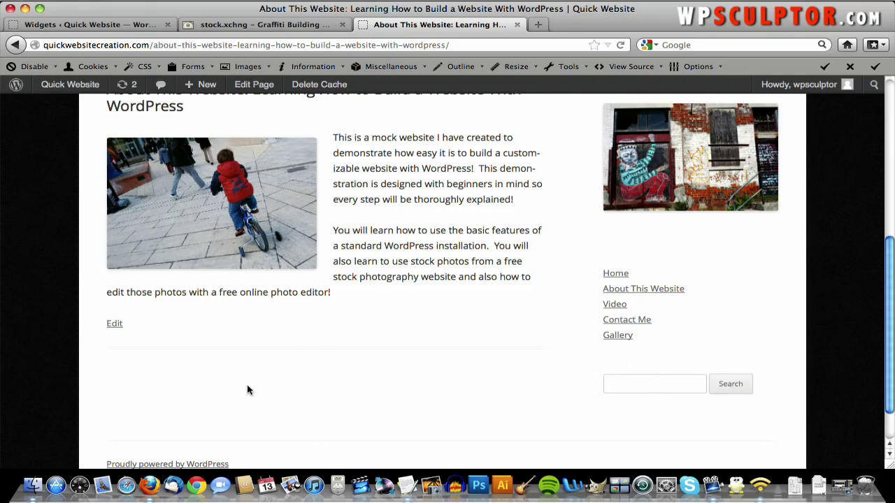
scroll(230, 389, up, 10)
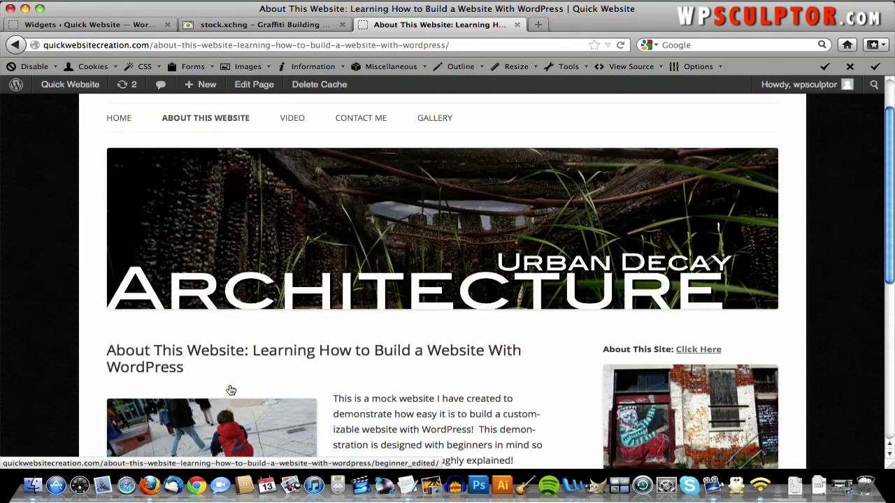
- Open the Welcome page for editing from the Pages list
mouse_move(79, 91)
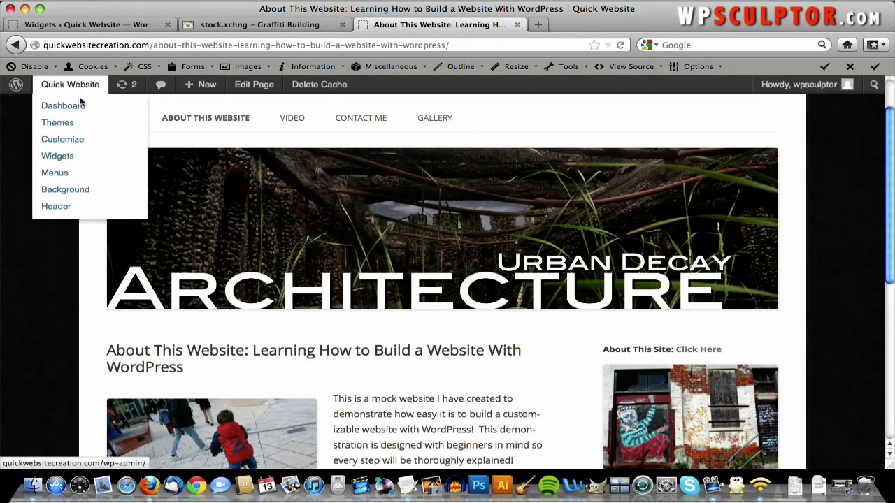
click(82, 106)
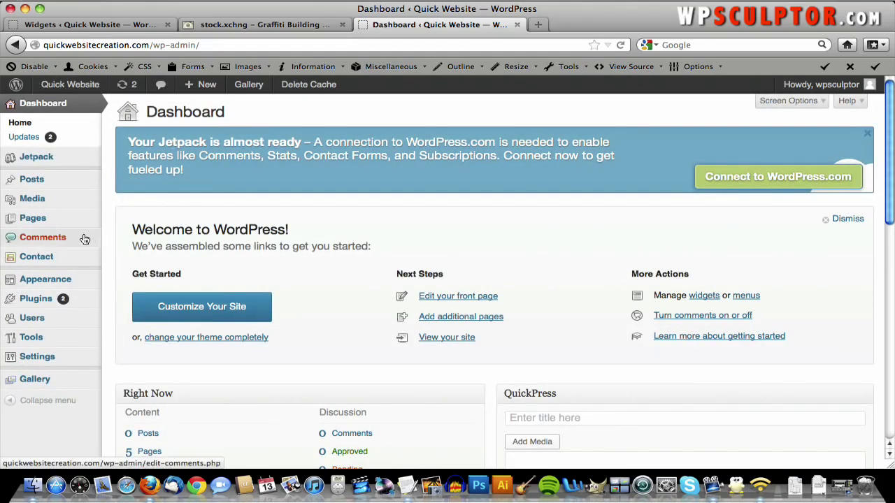
mouse_move(66, 218)
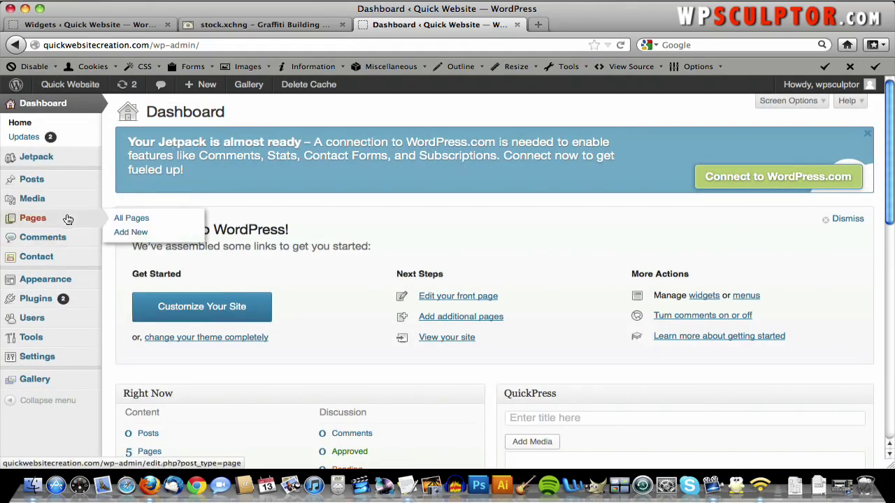
click(126, 218)
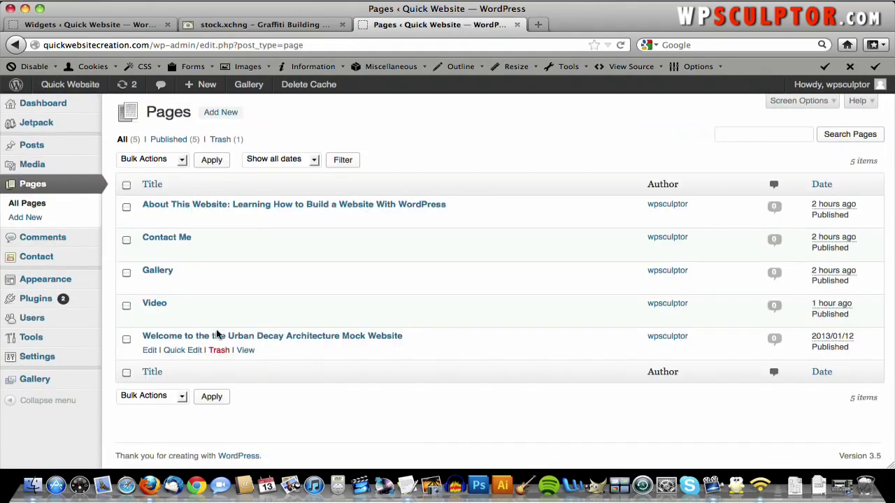
click(223, 338)
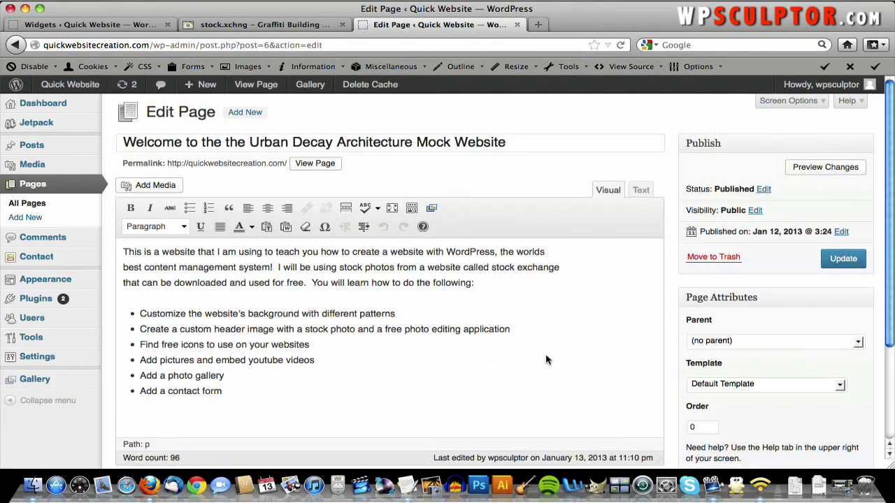
- Set the Welcome page template to Front Page Template, update it, and visit the live home page
click(754, 387)
click(755, 406)
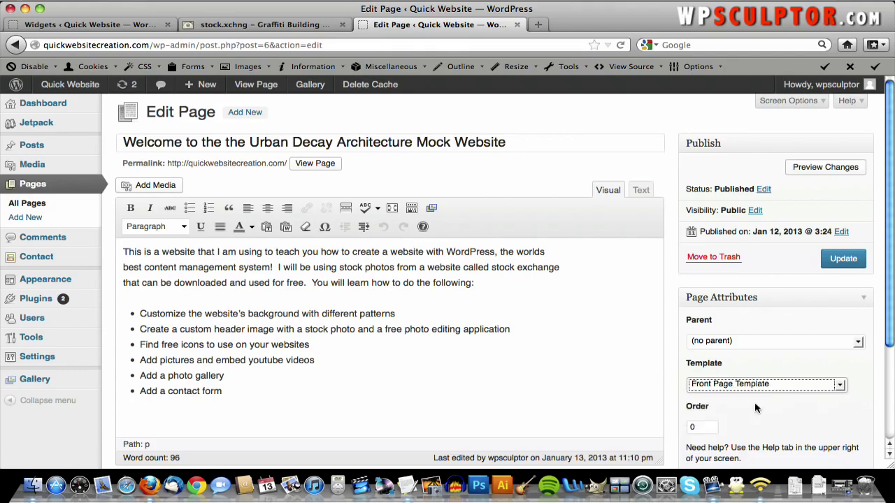
scroll(755, 408, down, 3)
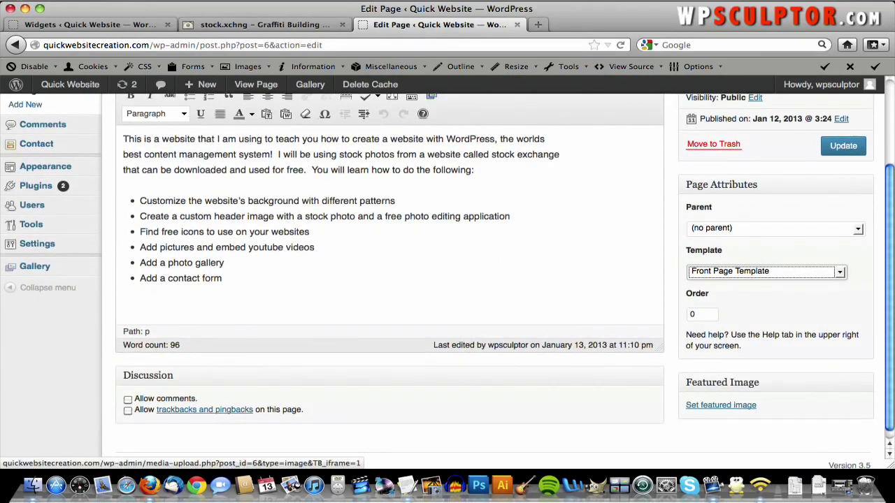
click(844, 145)
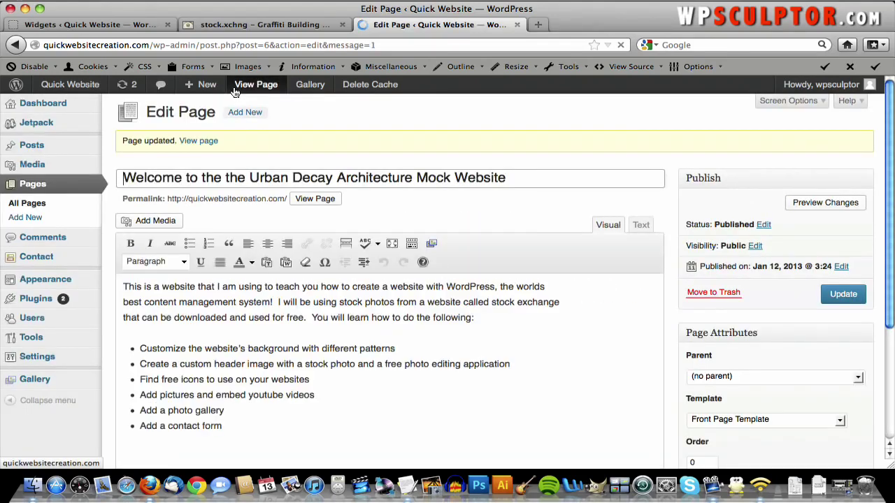
click(89, 93)
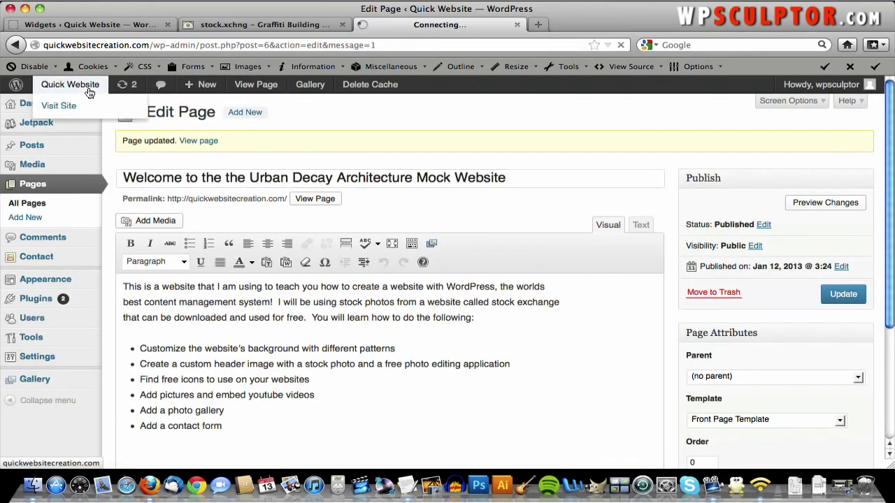
scroll(573, 179, down, 1)
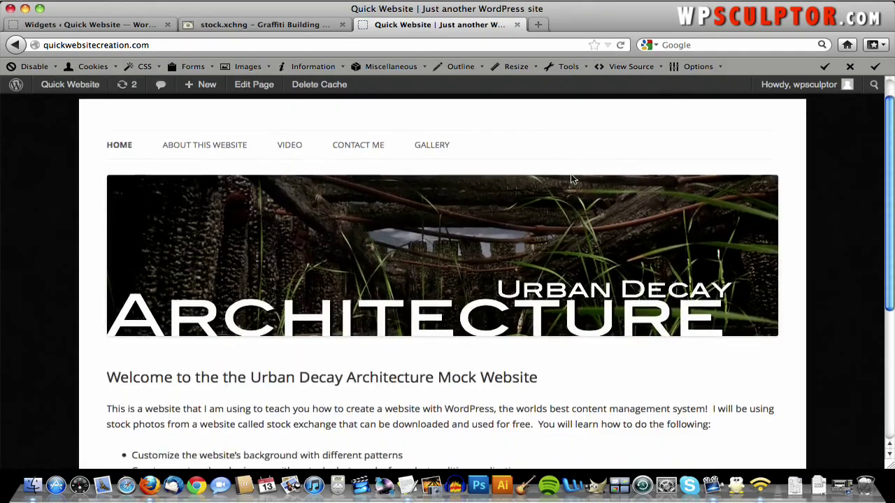
scroll(569, 185, down, 3)
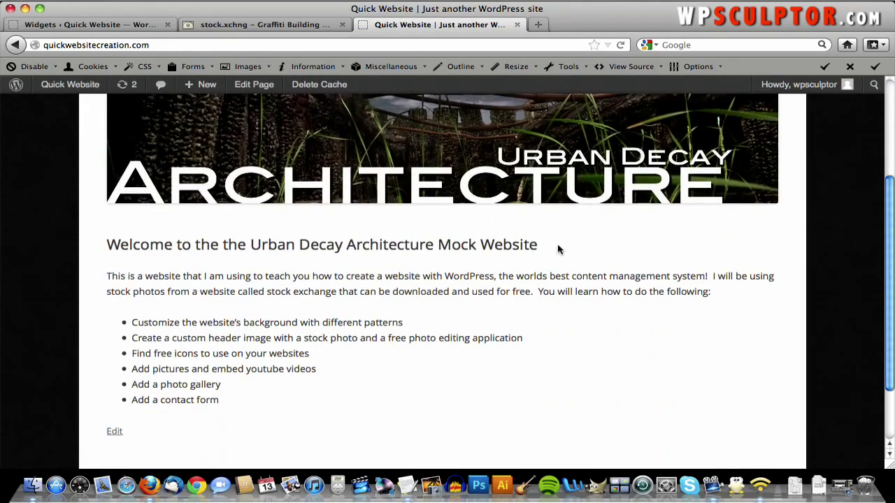
scroll(668, 370, down, 2)
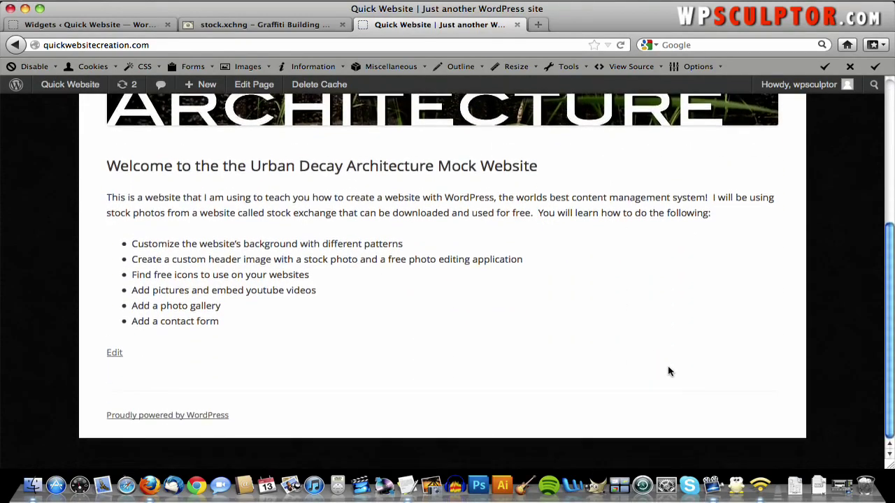
scroll(668, 370, up, 5)
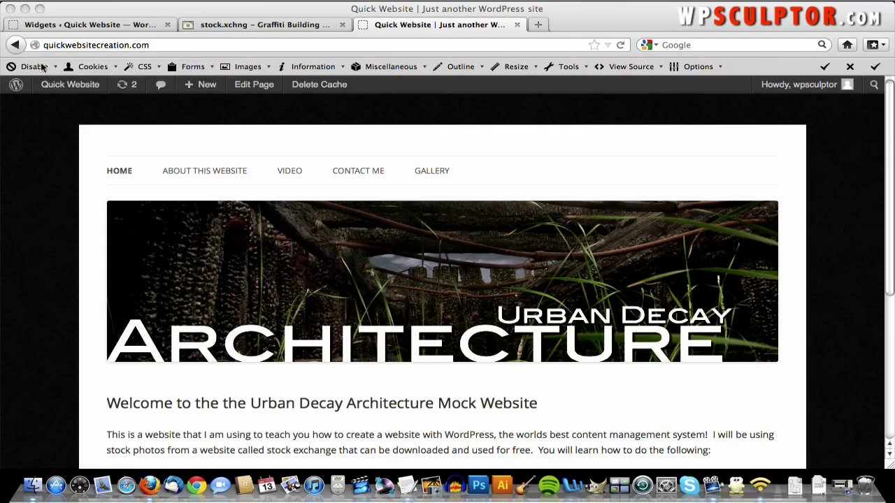
click(261, 86)
- Open the Welcome page's featured image chooser and upload sidebarimage_500.jpg
click(262, 90)
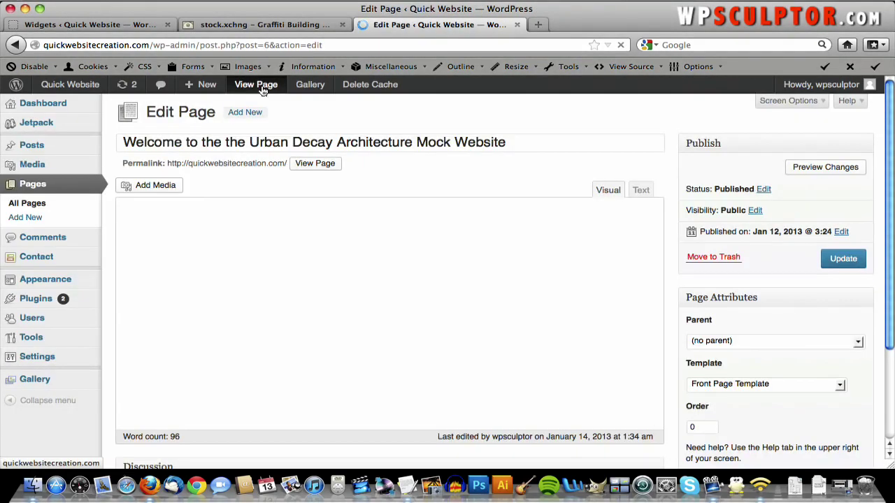
scroll(846, 340, down, 3)
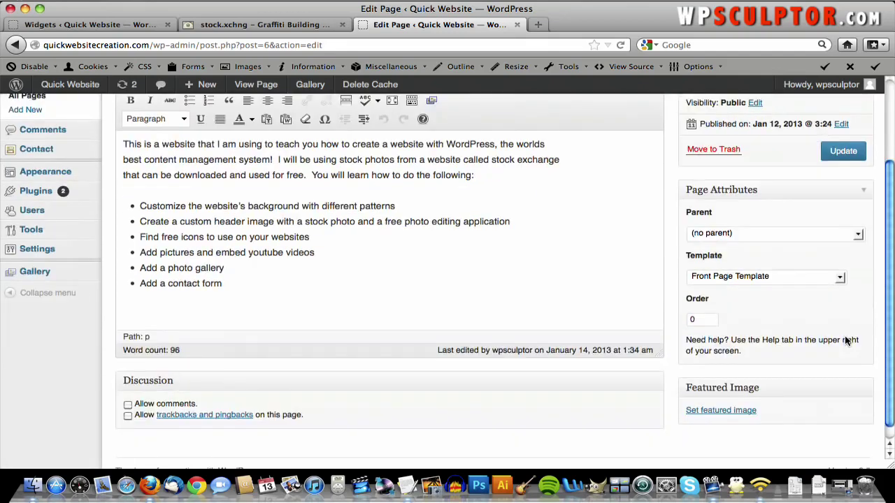
scroll(846, 340, down, 1)
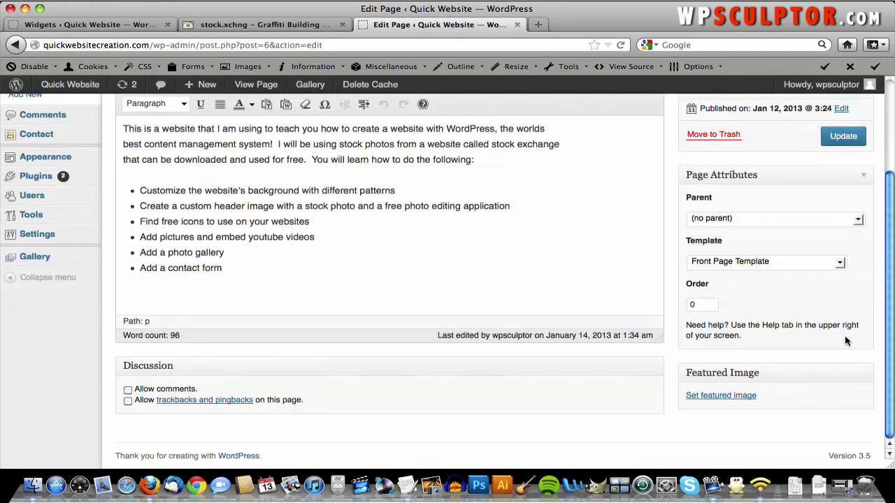
click(725, 399)
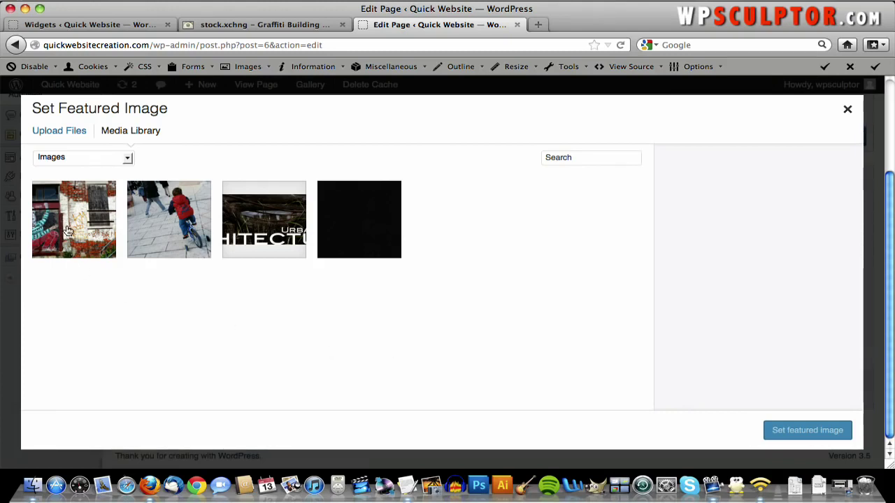
click(68, 230)
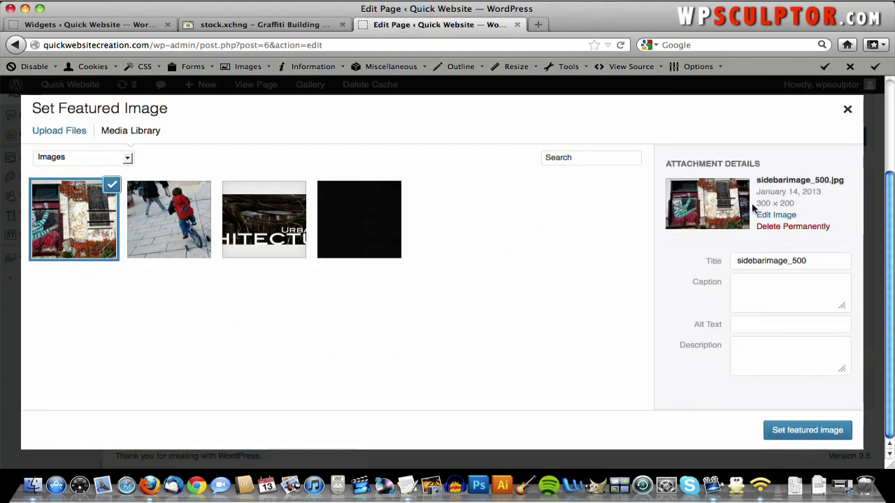
click(70, 133)
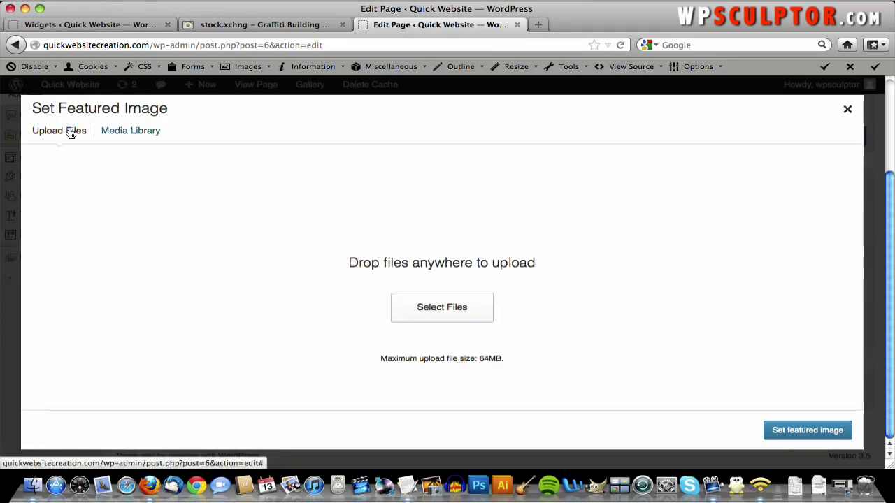
click(430, 315)
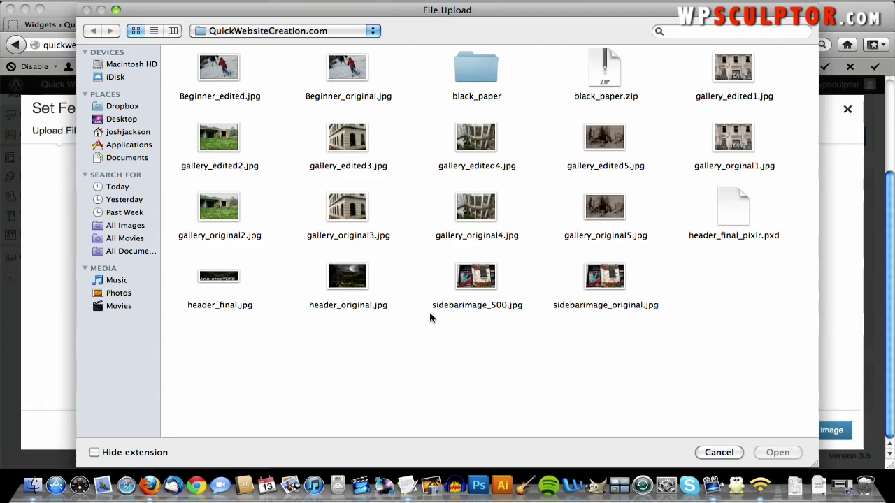
double_click(487, 281)
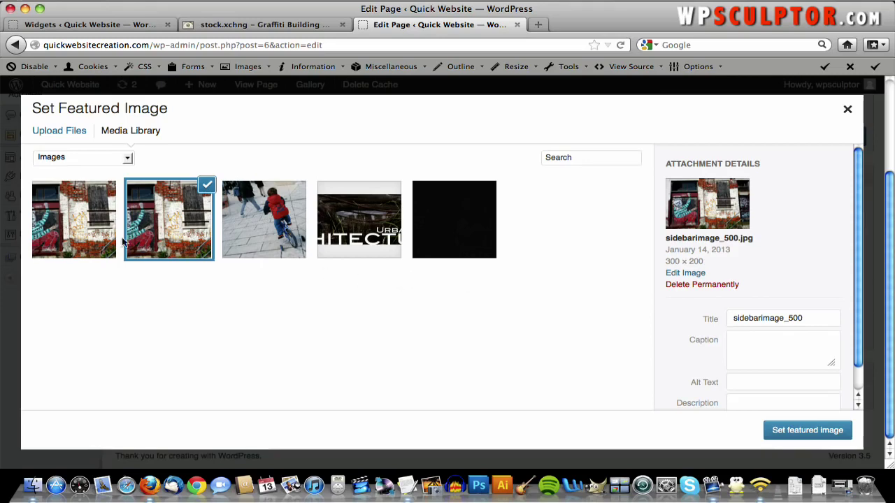
- Set the 500 × 333 graffiti image as the featured image and update the page
click(83, 236)
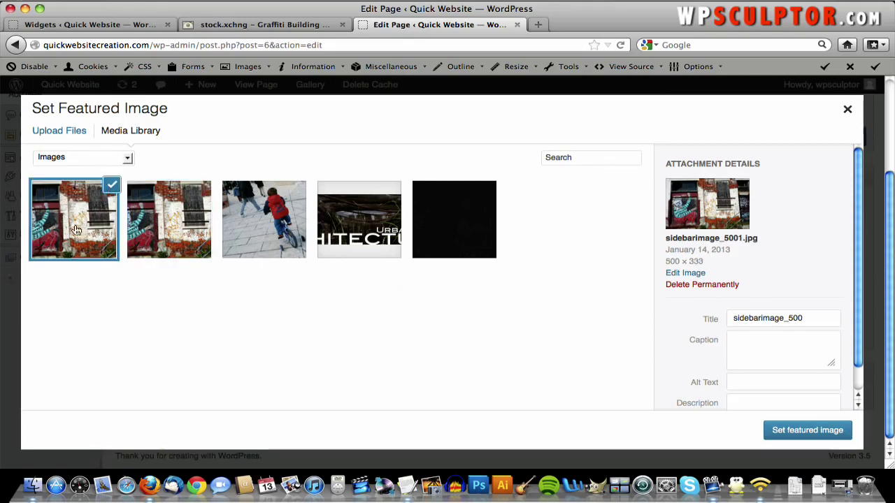
click(140, 222)
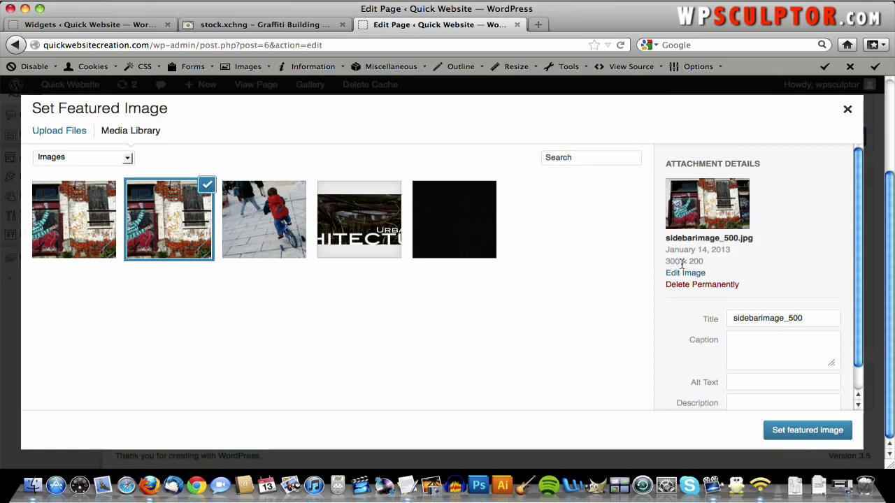
click(66, 217)
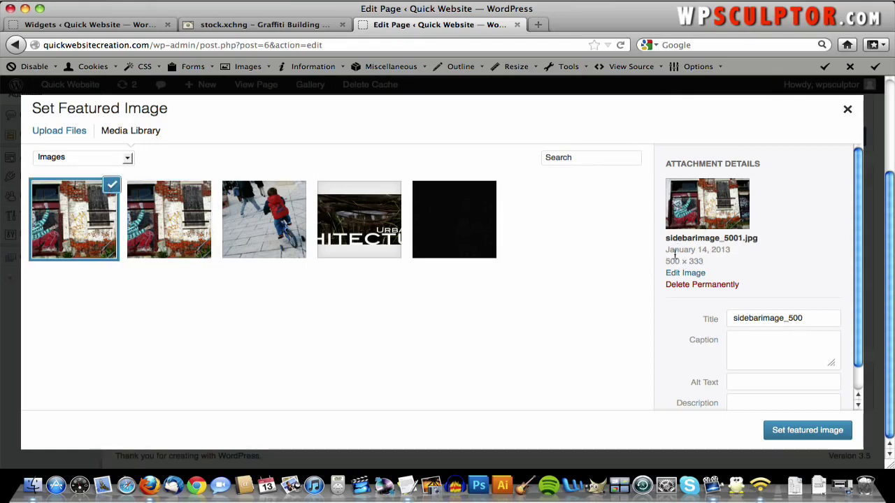
scroll(741, 272, down, 2)
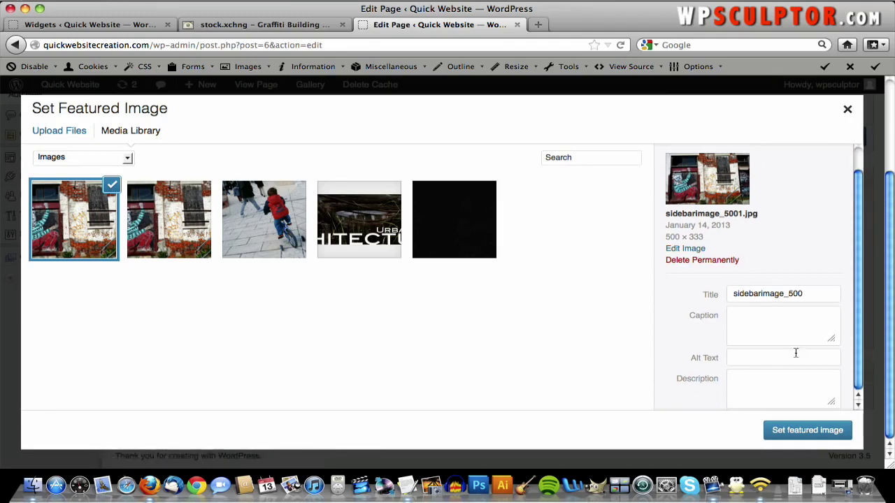
click(810, 430)
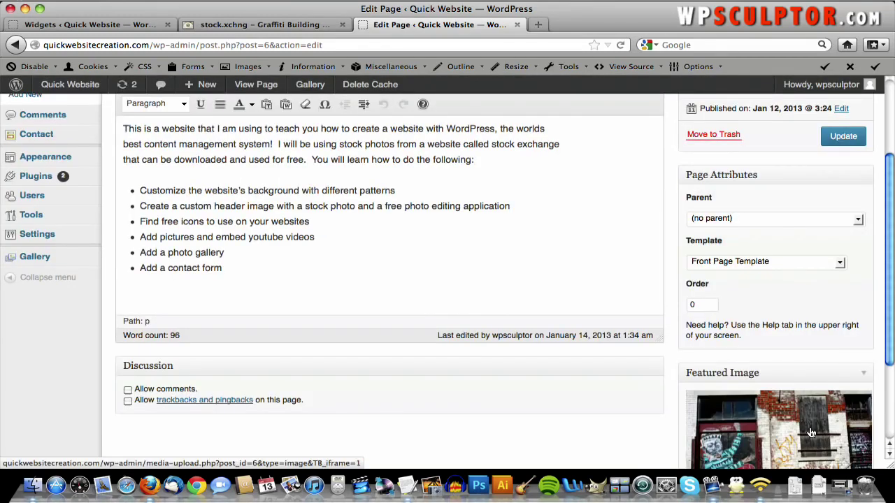
scroll(810, 434, up, 2)
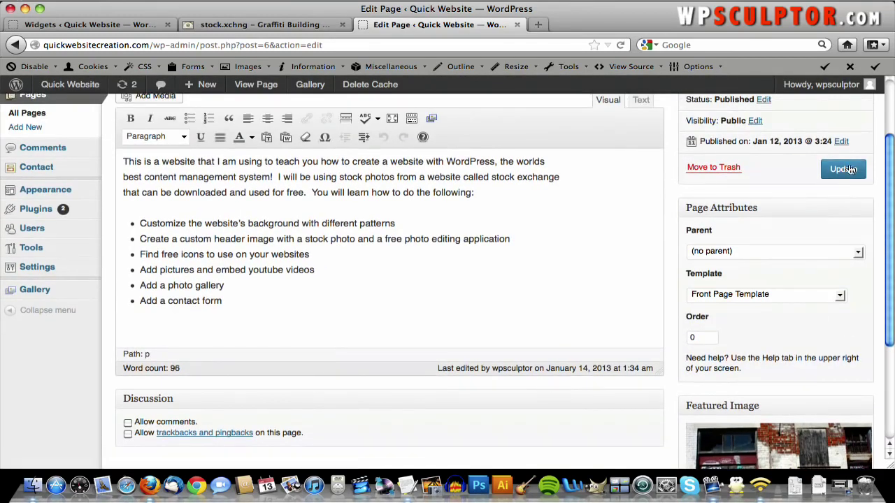
click(847, 168)
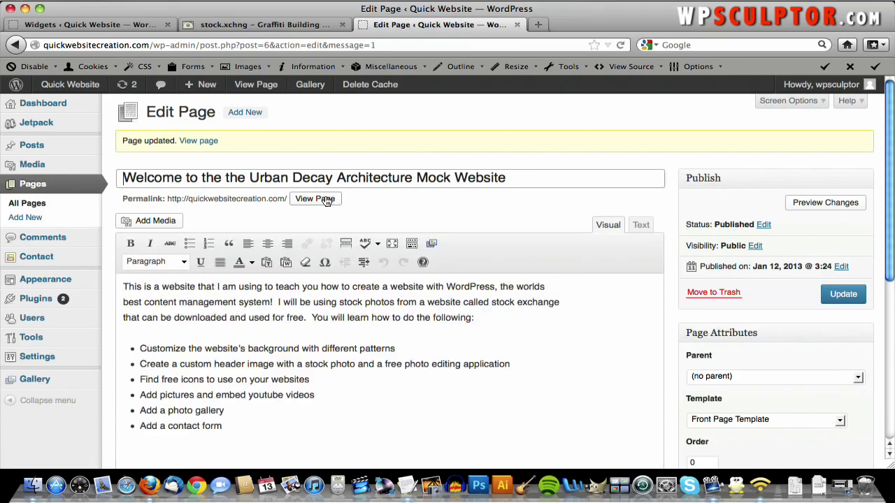
- View the live home page and scroll past the graffiti photo beside the Welcome text and list
click(326, 200)
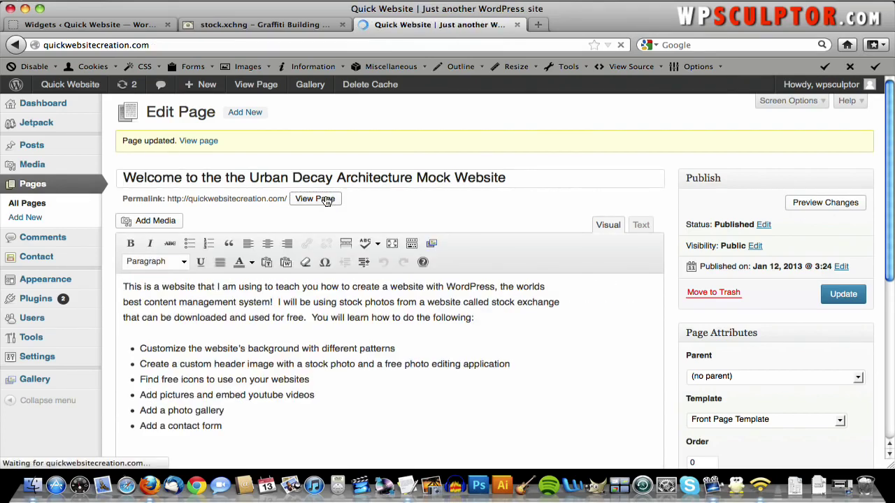
scroll(602, 230, down, 3)
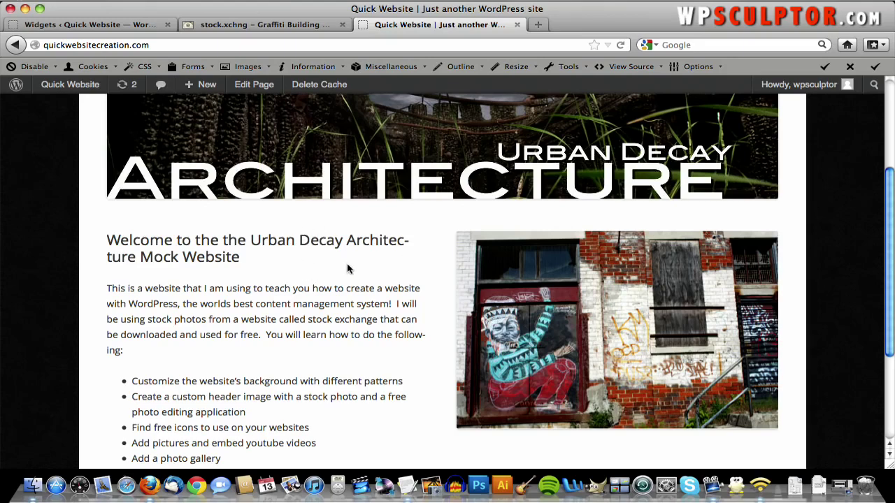
scroll(347, 268, down, 4)
scroll(348, 268, up, 5)
scroll(348, 269, down, 3)
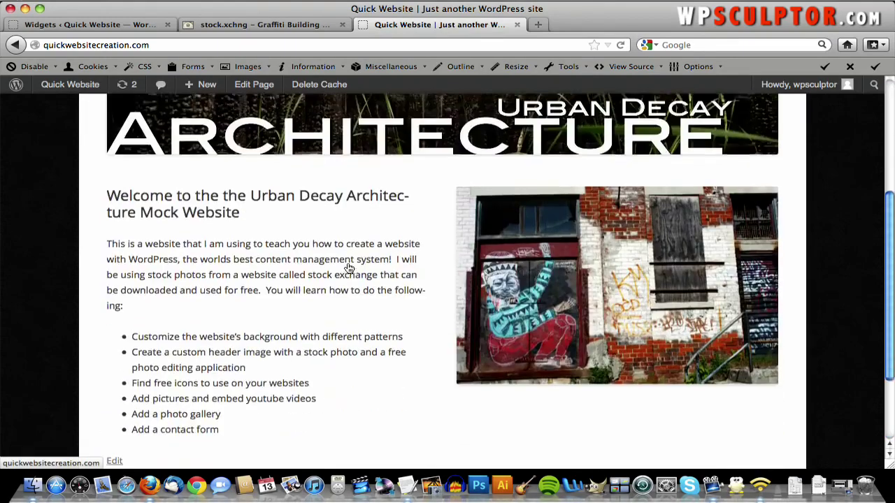
scroll(348, 269, down, 3)
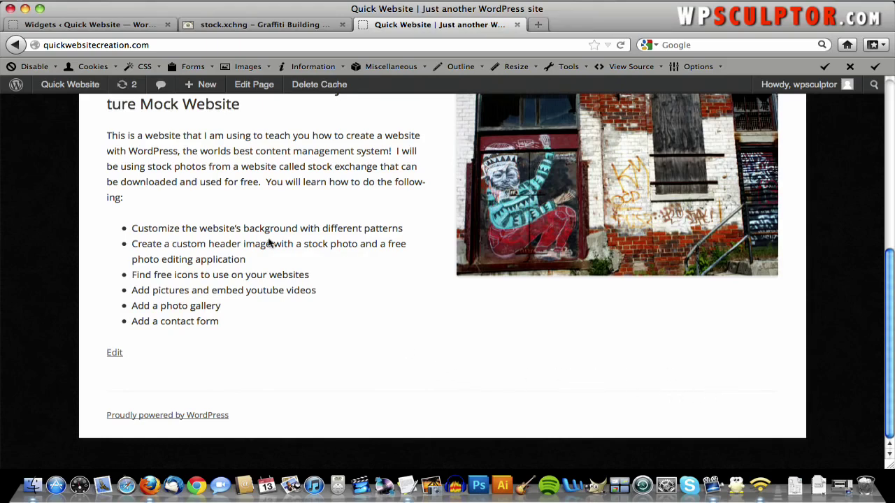
- Go to Appearance > Widgets from the Dashboard and expand the First Front Page Widget Area
mouse_move(59, 89)
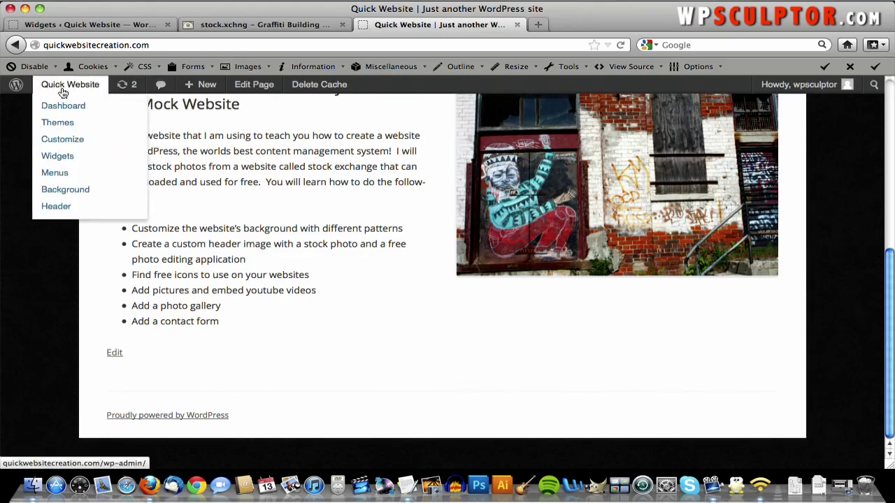
click(64, 105)
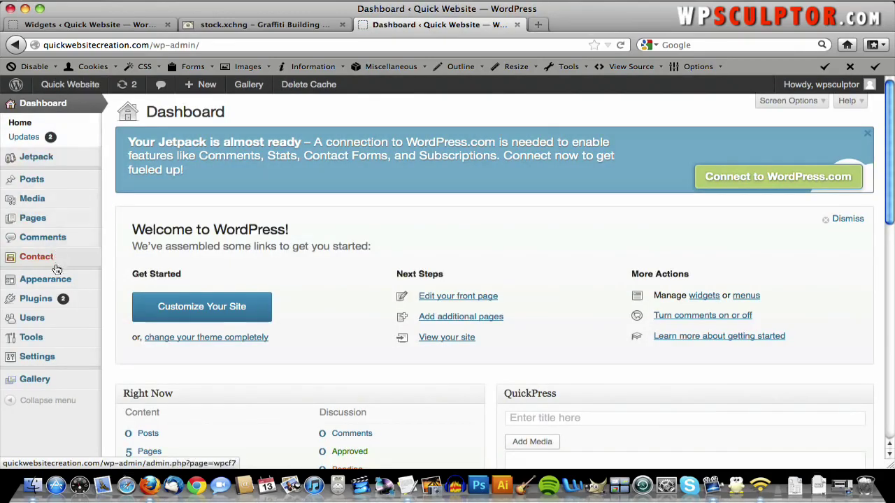
mouse_move(66, 279)
click(138, 294)
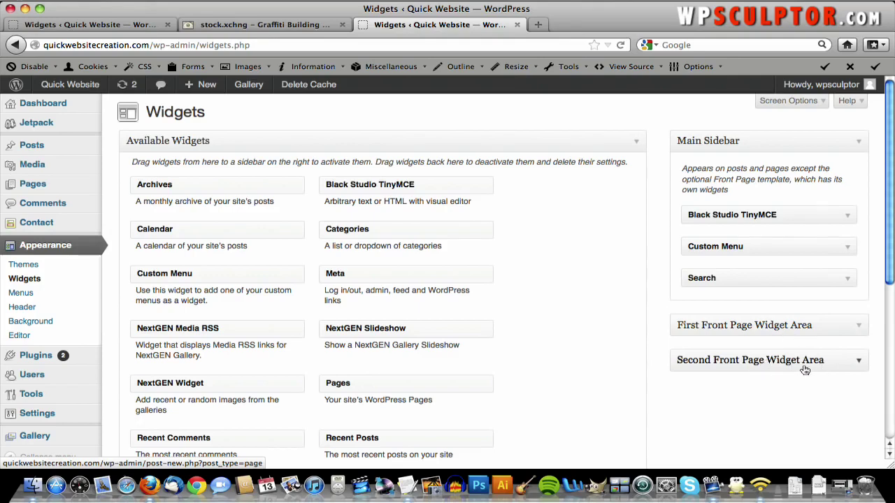
click(857, 335)
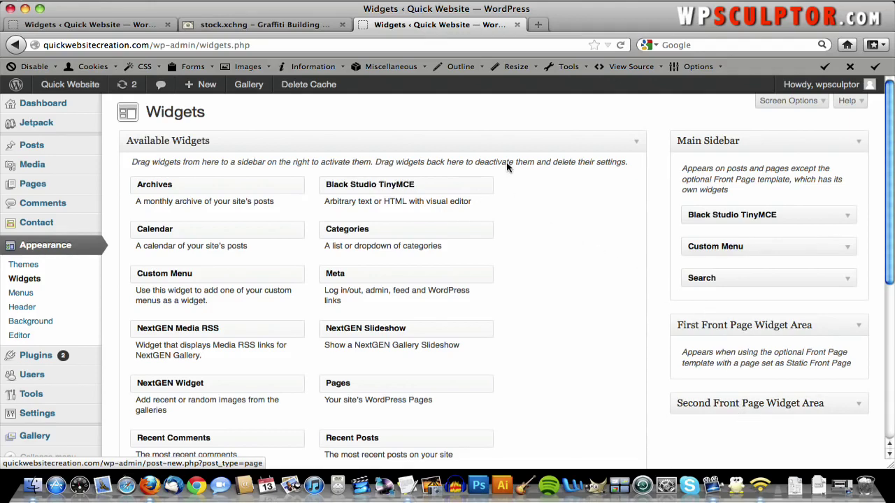
- Load iconfinder in a new tab, open Free icons, and scroll down to the Fliraneo set
click(538, 25)
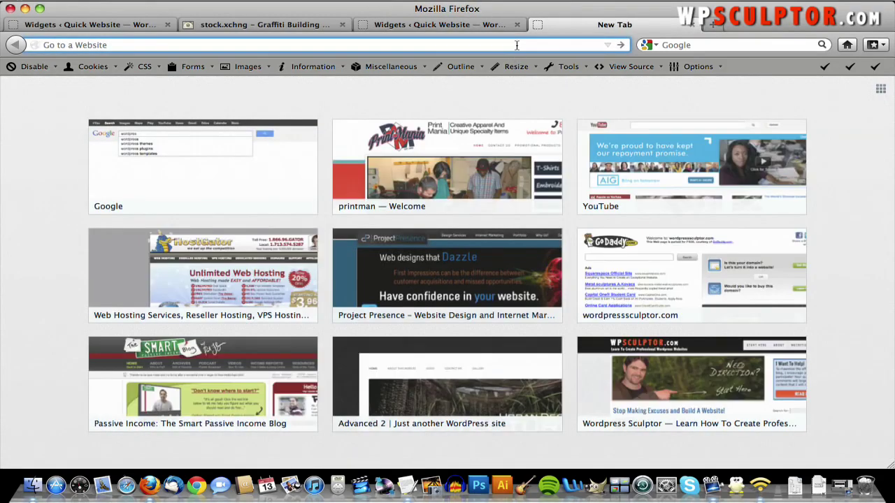
text(iconfinder.com)
key(Return)
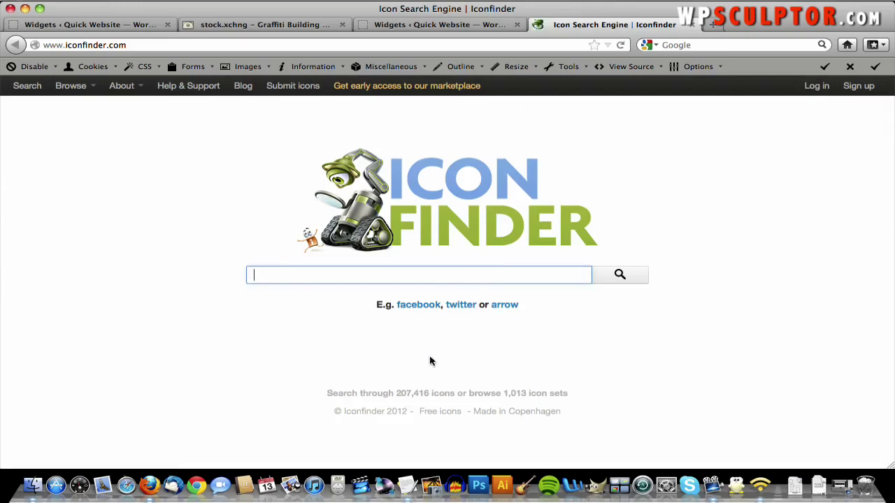
click(446, 411)
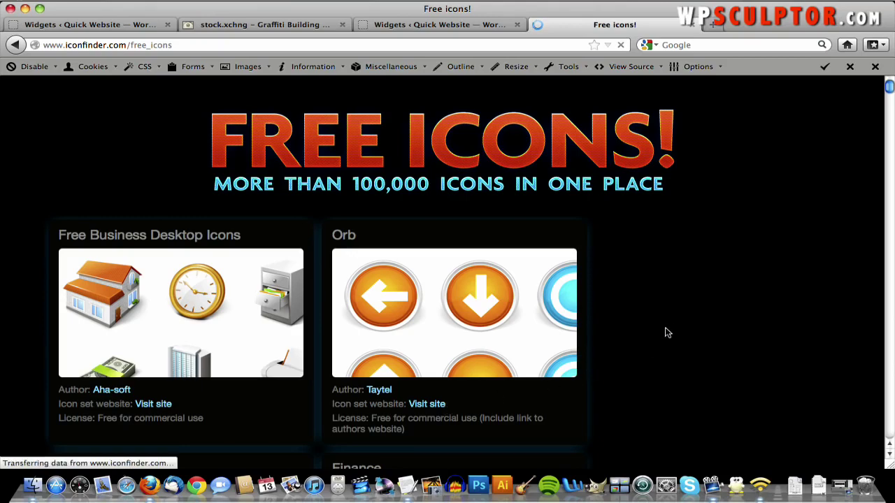
scroll(678, 278, down, 10)
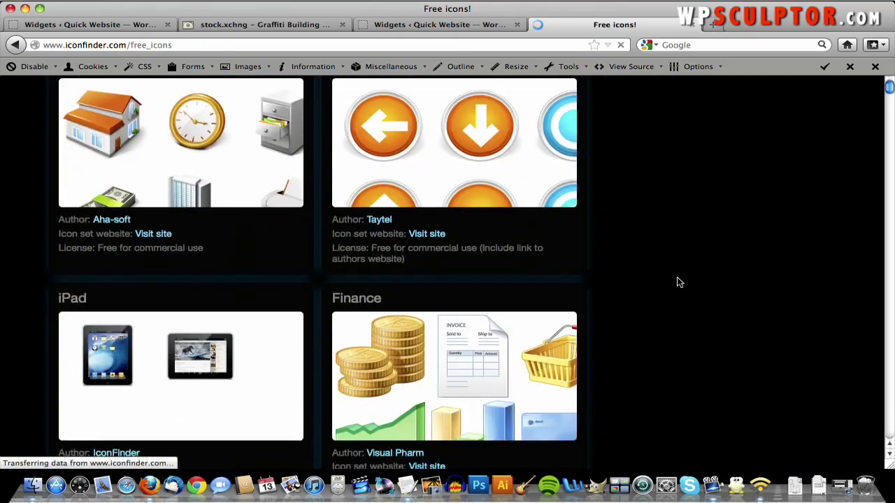
scroll(677, 281, down, 10)
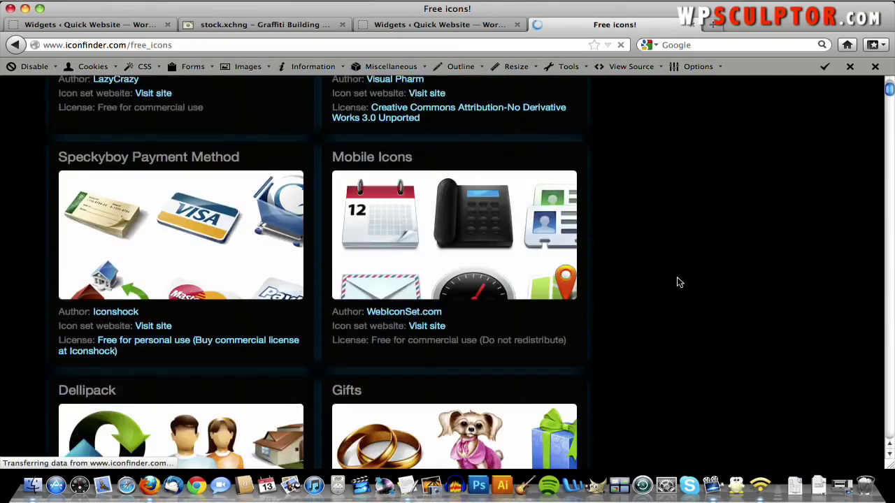
scroll(677, 281, down, 15)
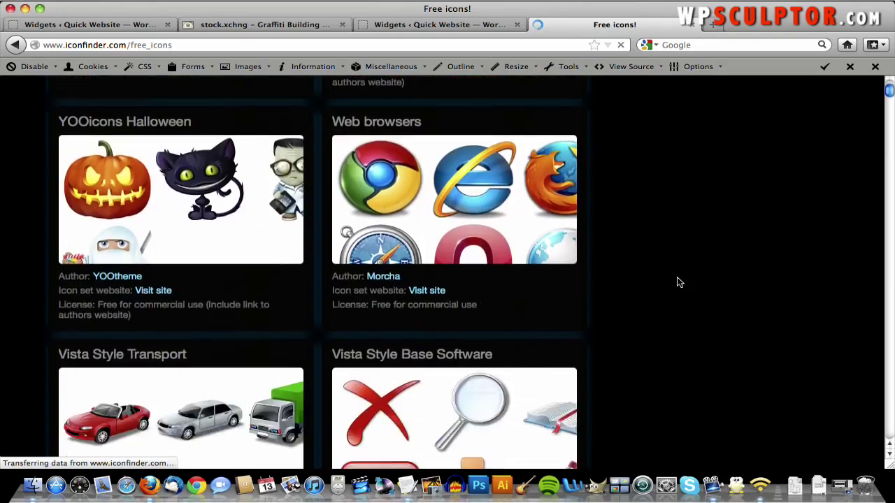
scroll(676, 282, down, 13)
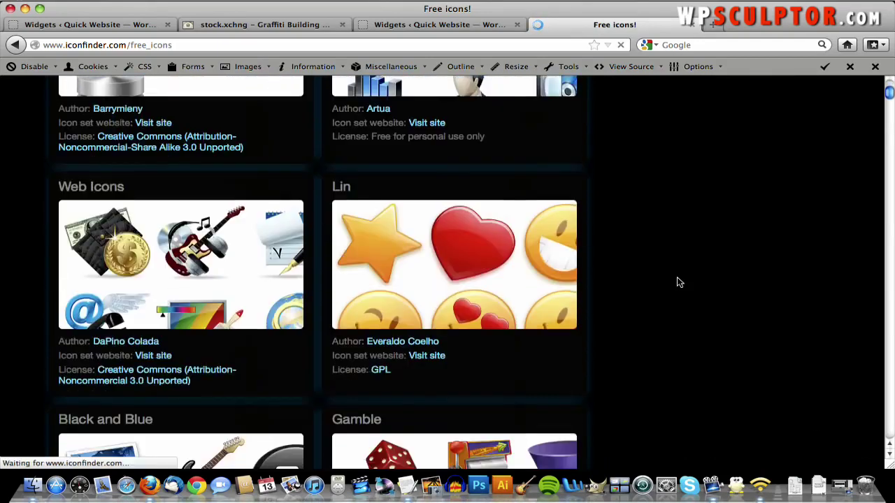
scroll(677, 282, down, 4)
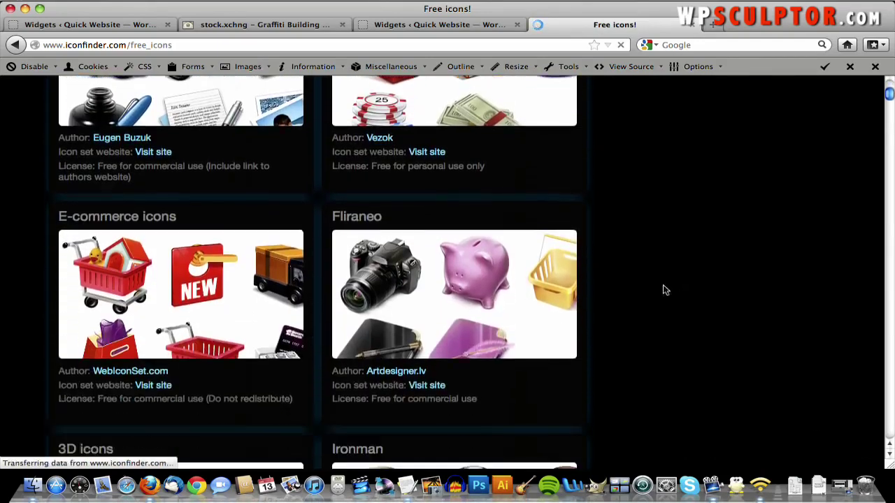
- Open the Fliraneo icon set and save the notebook icon as notebook_icon.png
click(399, 343)
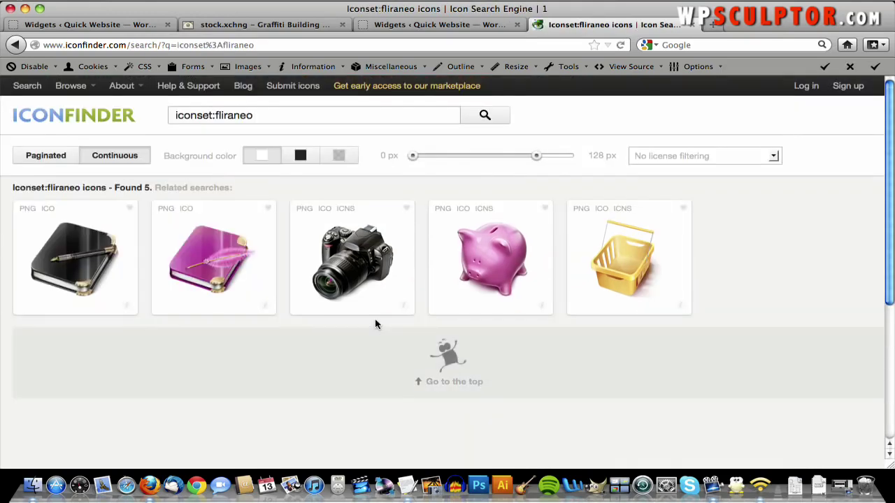
click(63, 264)
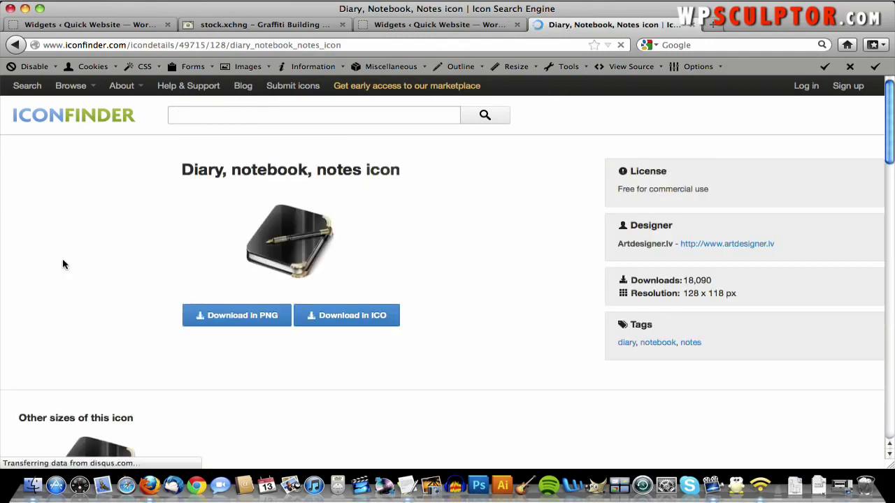
click(233, 318)
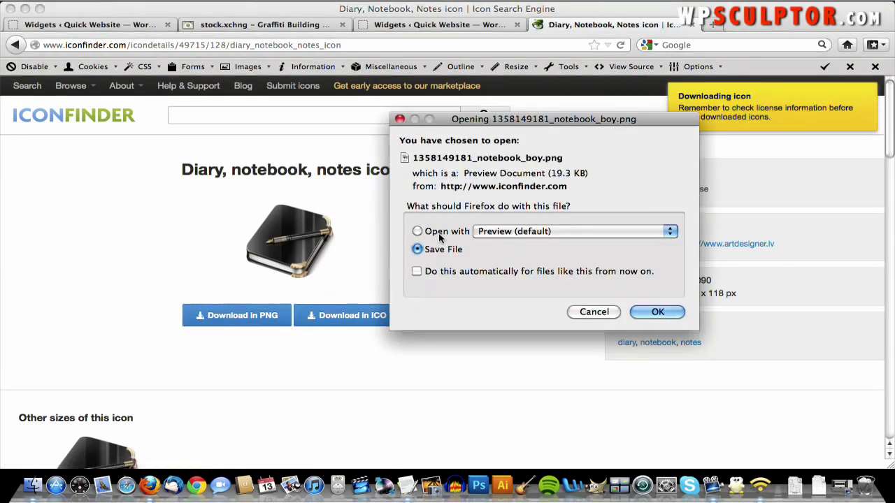
click(594, 313)
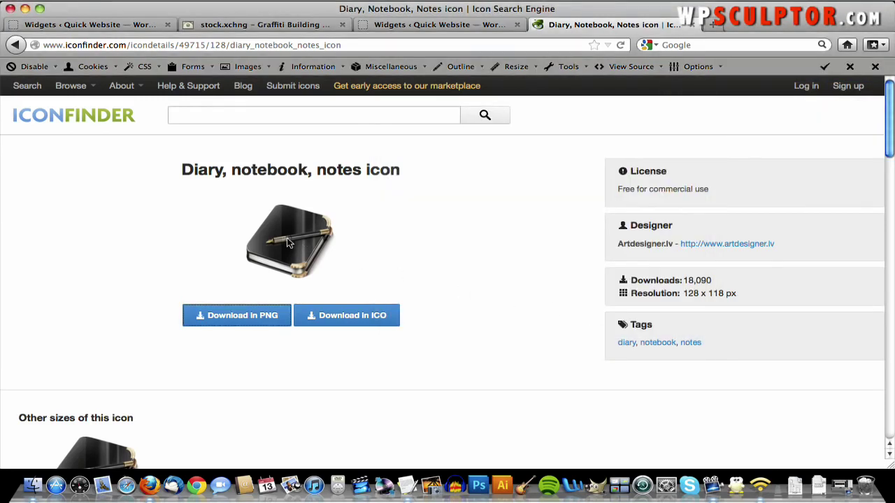
right_click(286, 242)
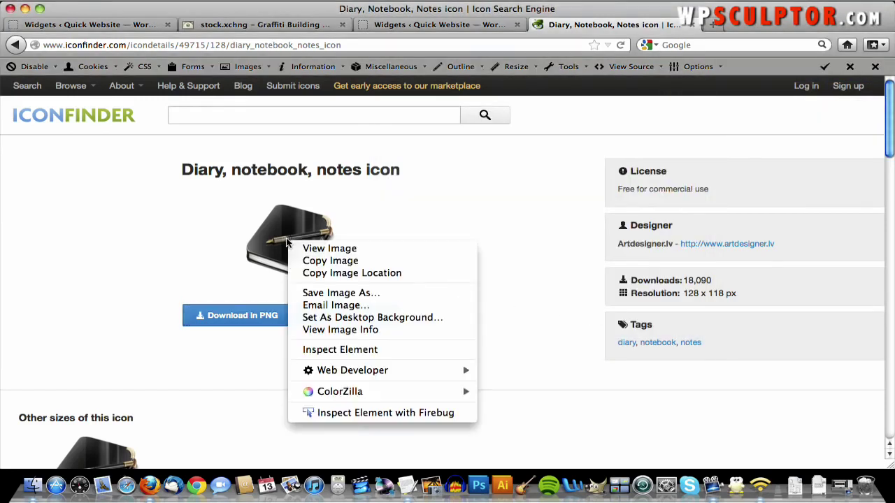
click(327, 293)
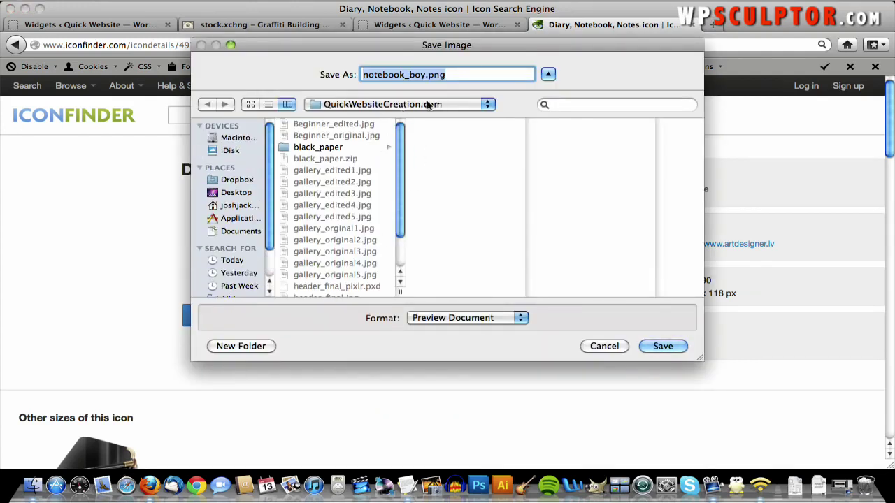
click(425, 75)
key(BackSpace)
key(BackSpace)
key(BackSpace)
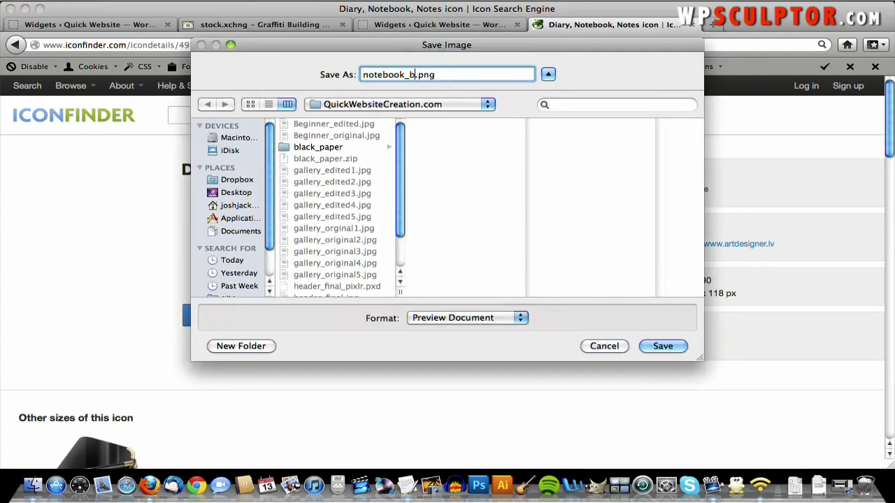
text(icon)
click(660, 346)
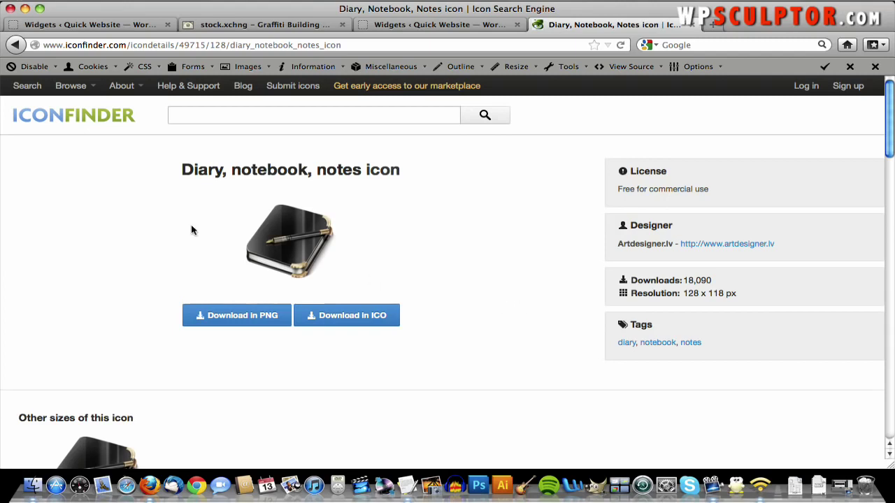
- Save the Fliraneo camera icon as camera_icon.png and return to WordPress Widgets
click(15, 46)
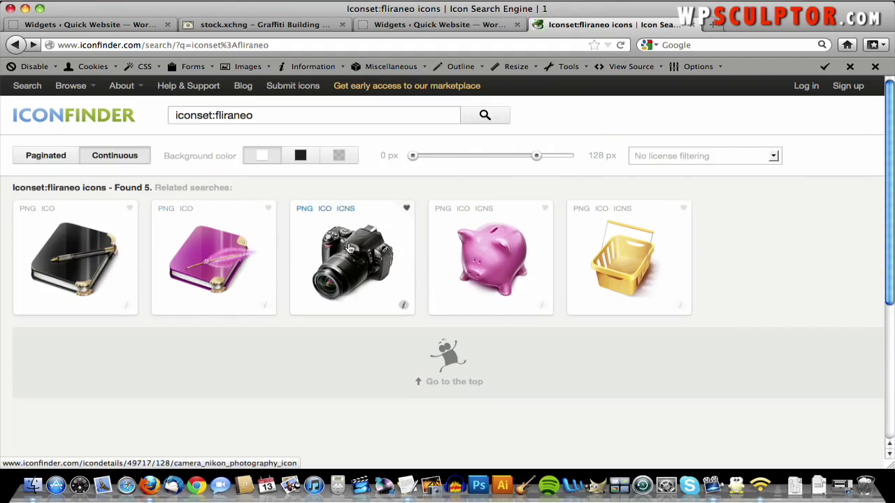
click(347, 246)
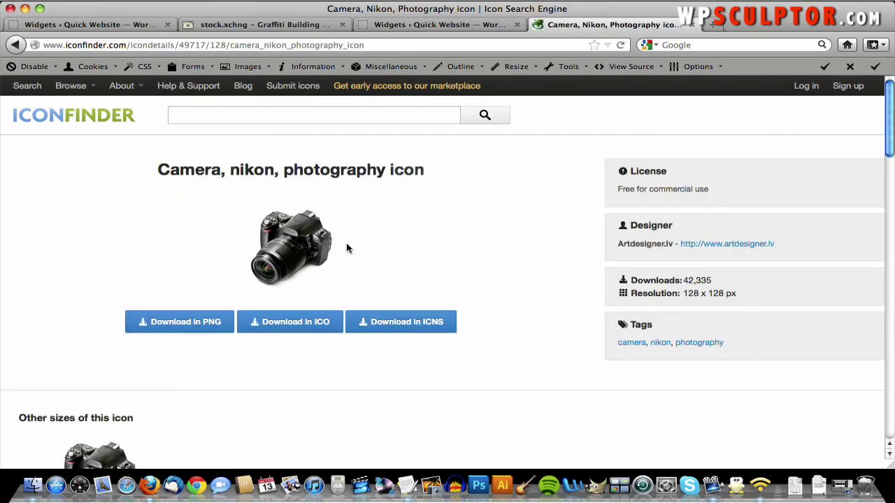
right_click(272, 262)
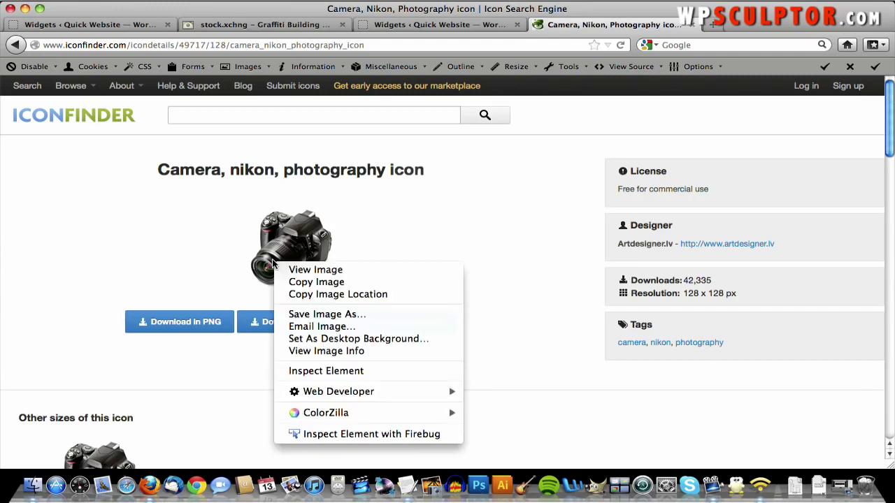
click(315, 315)
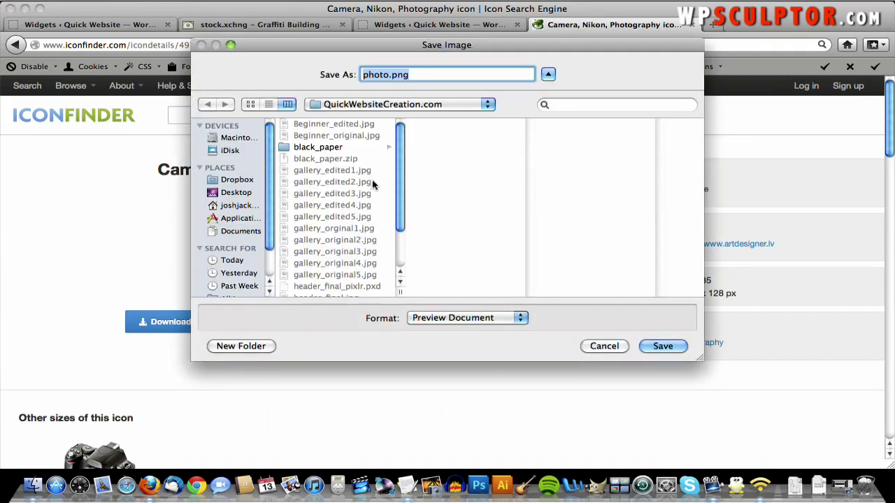
key(Right)
key(BackSpace)
key(BackSpace)
key(BackSpace)
key(BackSpace)
key(BackSpace)
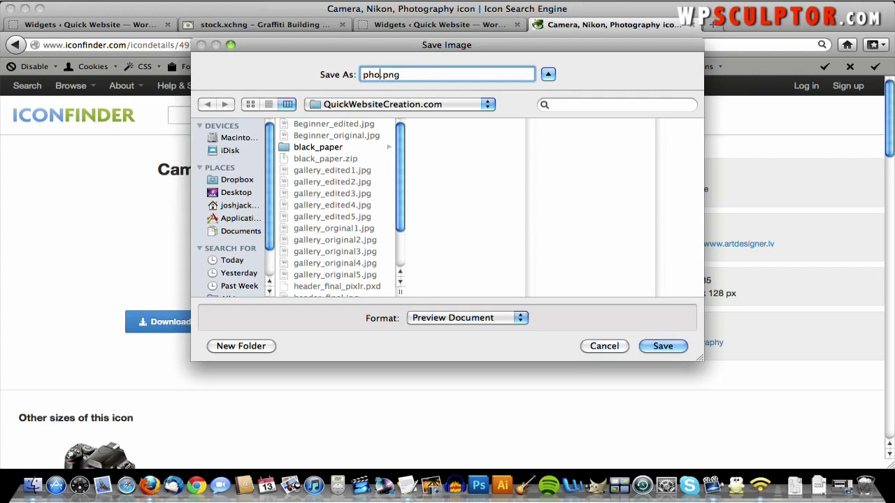
text(camera)
click(663, 347)
text(_icon)
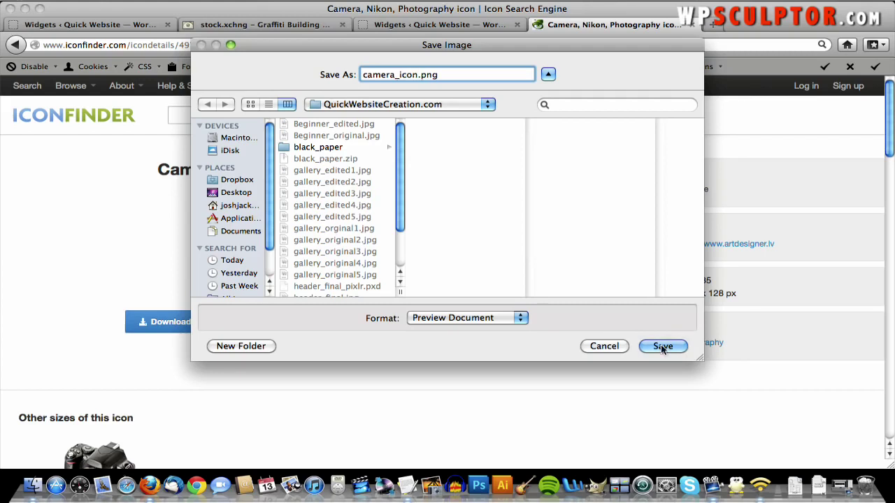
click(670, 348)
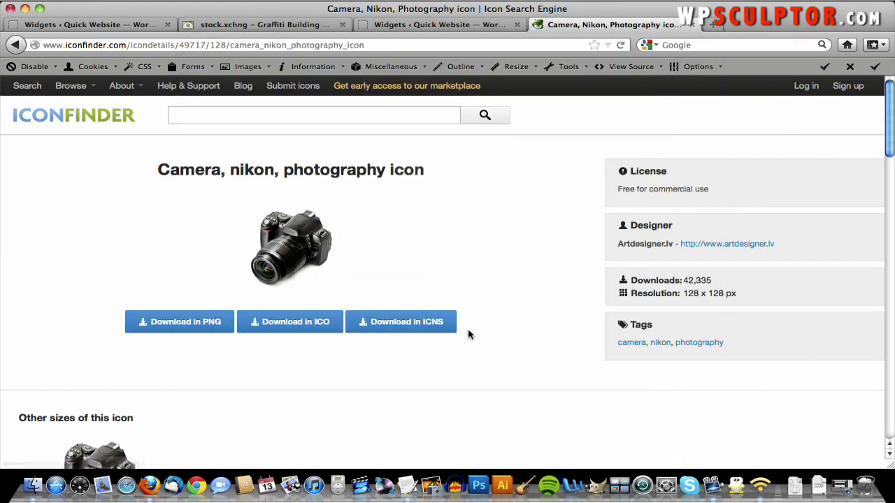
click(376, 29)
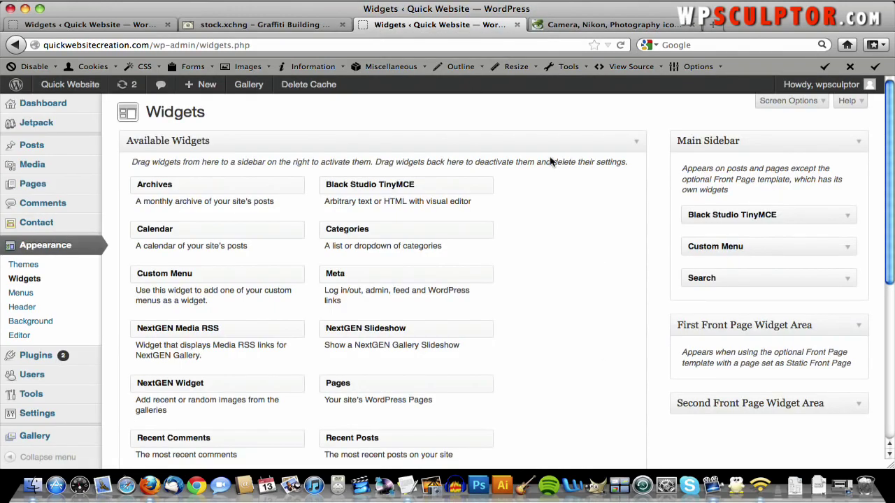
- Add a Black Studio TinyMCE widget to the First Front Page Widget Area
scroll(551, 162, down, 2)
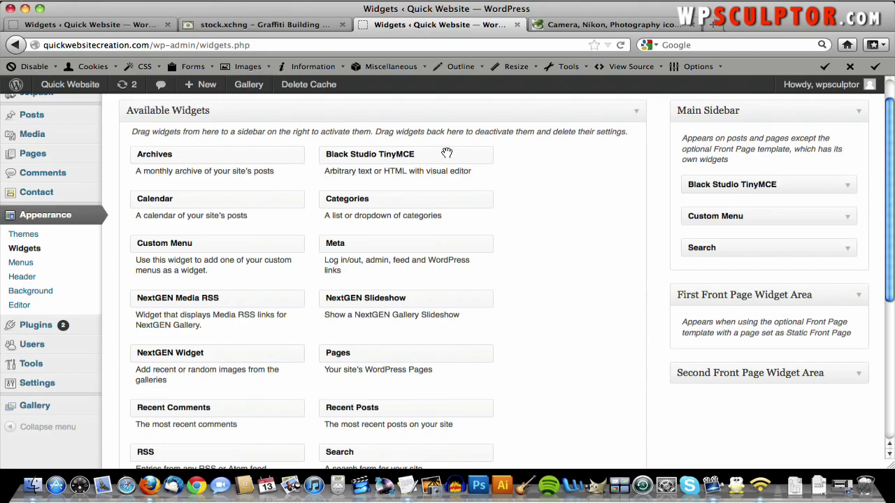
drag(428, 153, 787, 335)
scroll(788, 340, down, 3)
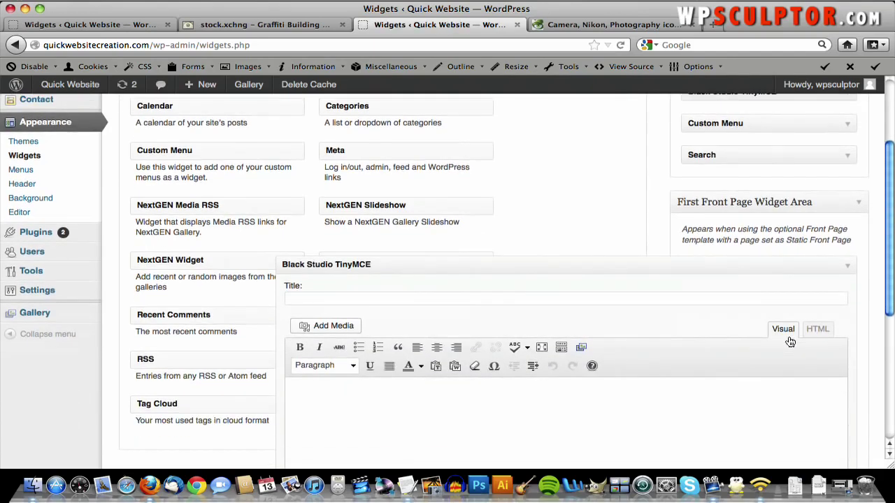
scroll(790, 342, down, 2)
click(461, 346)
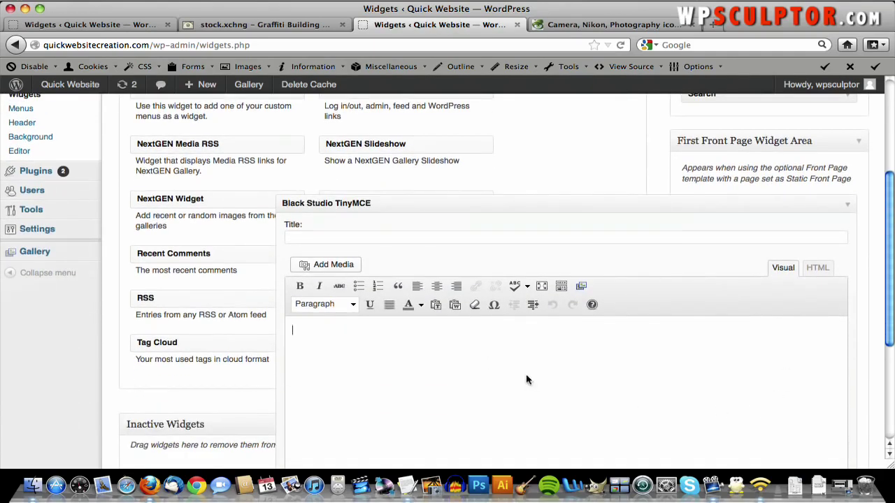
- Copy 'Contact Me' from the Text Content notes and paste it into the widget
key(F3)
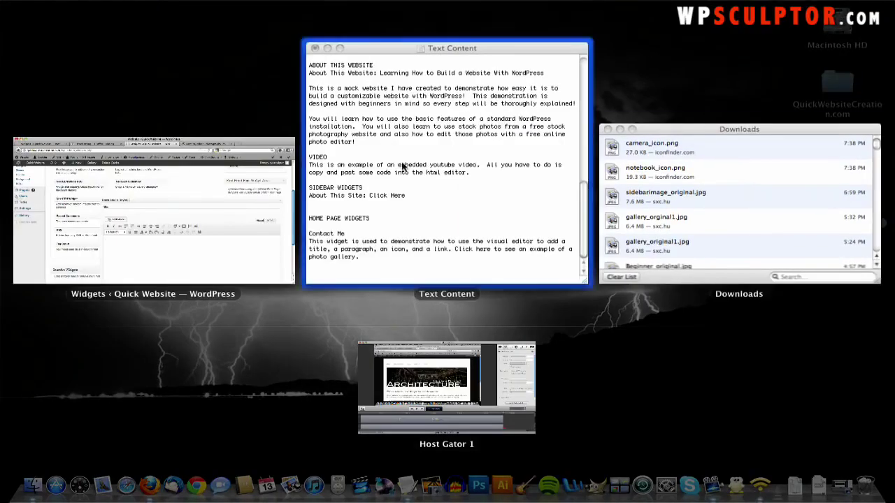
click(401, 167)
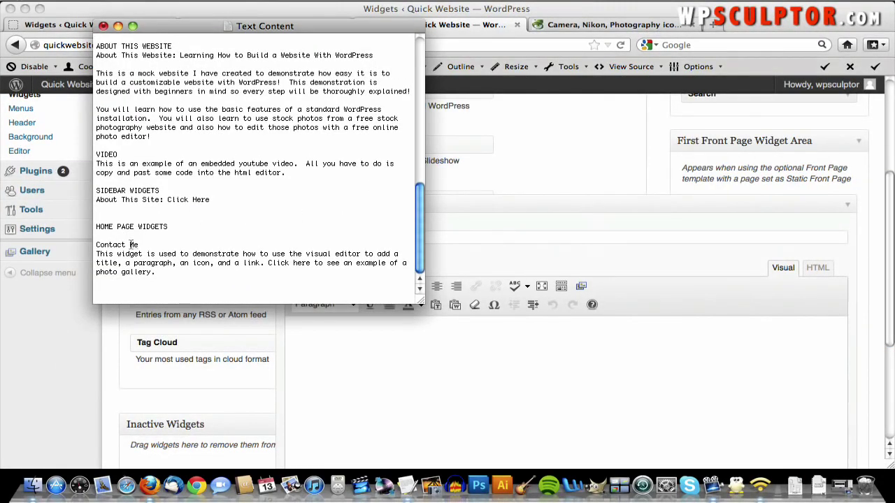
drag(138, 245, 85, 249)
right_click(115, 245)
click(147, 315)
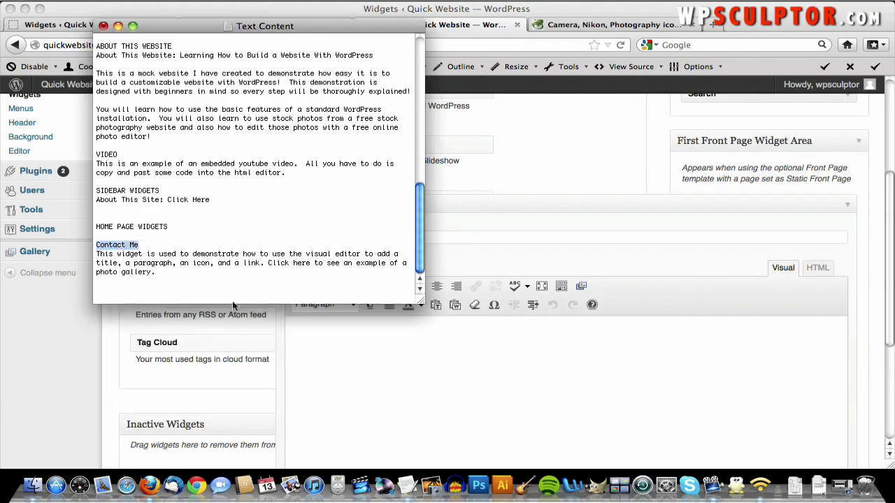
click(461, 230)
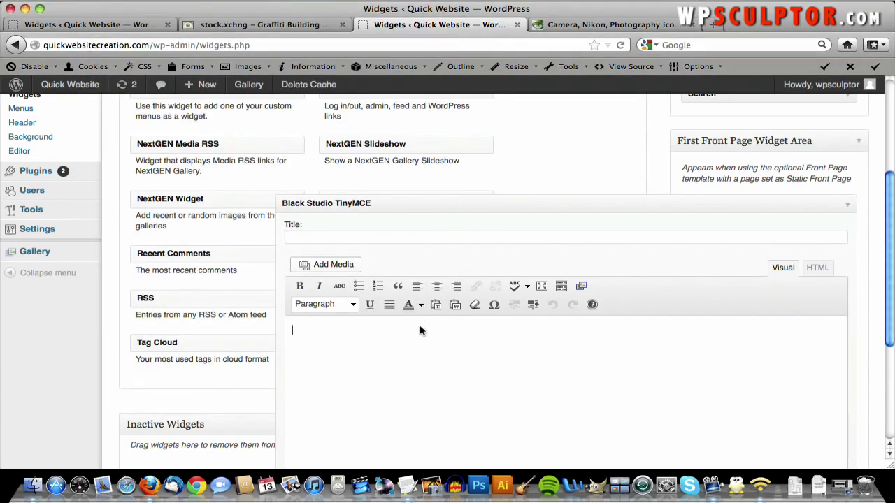
right_click(397, 338)
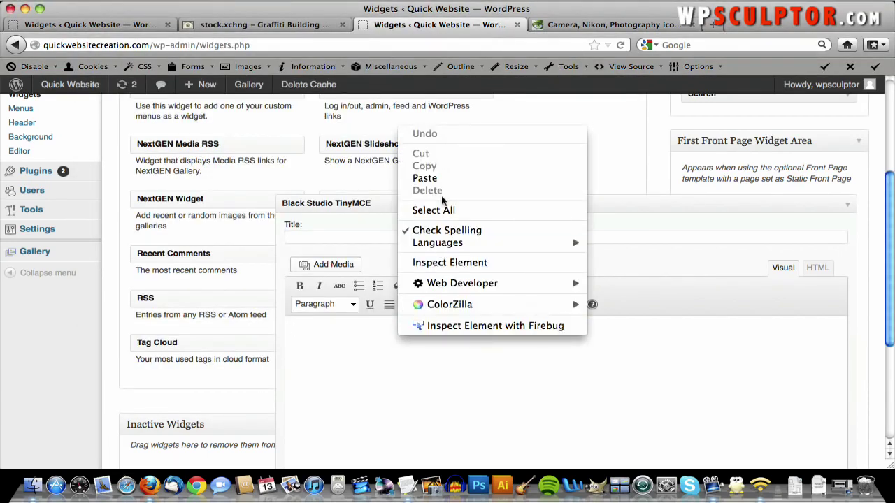
click(435, 180)
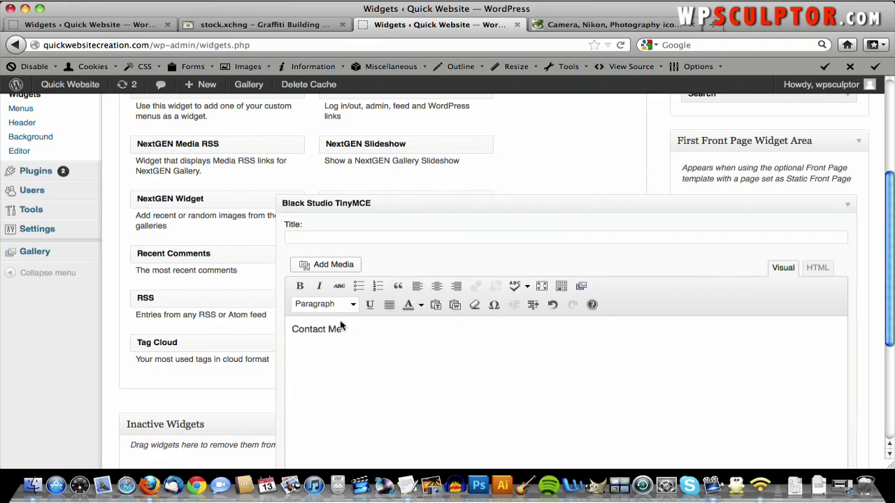
- Make 'Contact Me' a centred Heading 1 and start a new paragraph below it
drag(343, 328, 285, 329)
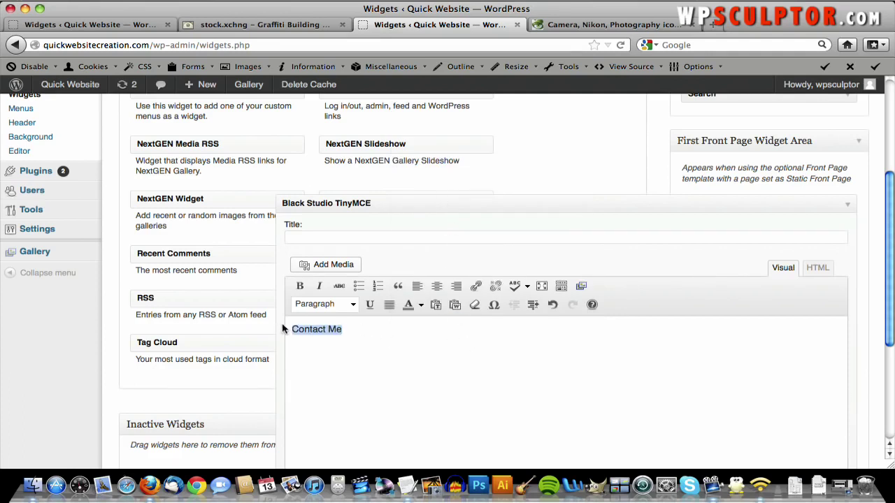
click(352, 304)
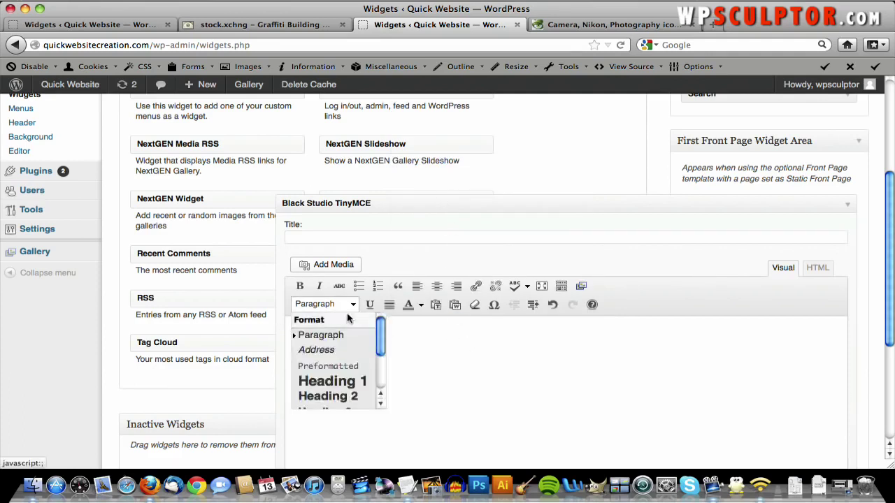
click(331, 381)
click(436, 285)
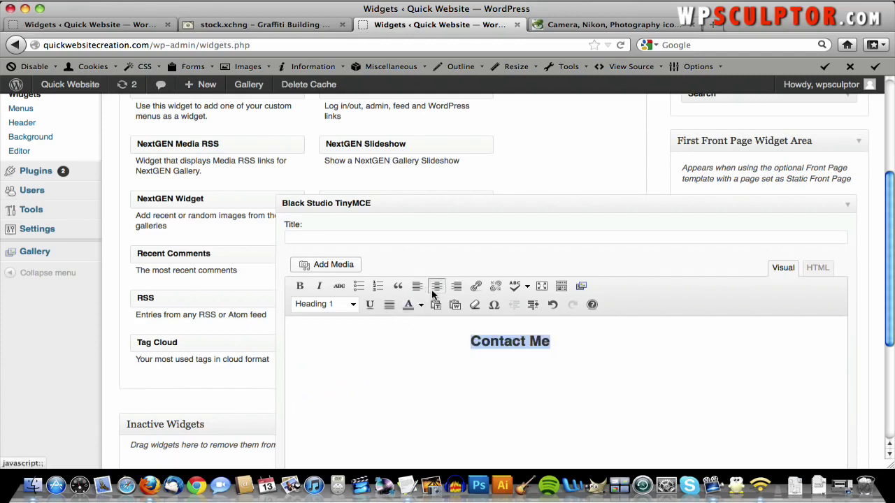
click(590, 349)
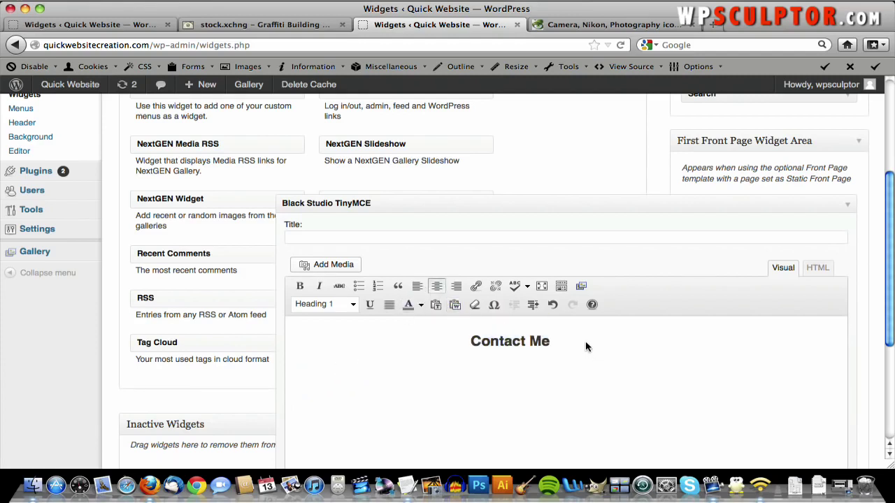
key(Return)
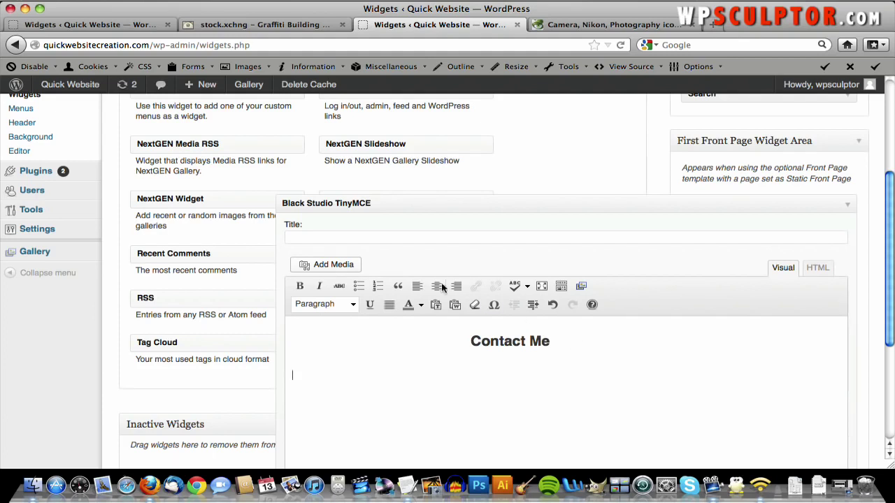
- Upload notebook_icon.png and insert it full size, left-aligned, with Link To set to None
click(333, 266)
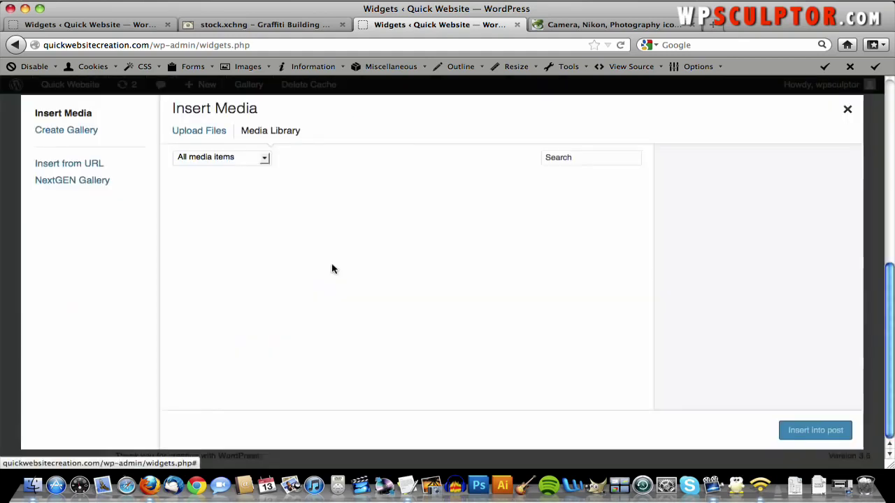
click(206, 135)
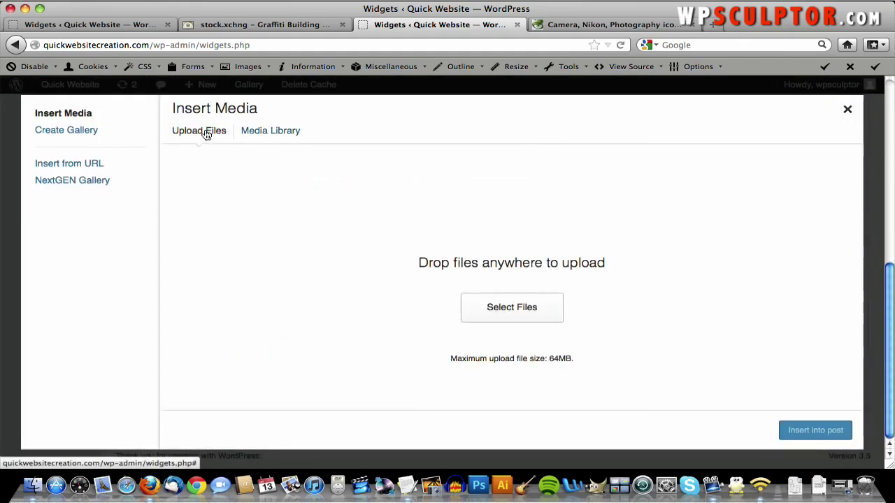
click(487, 318)
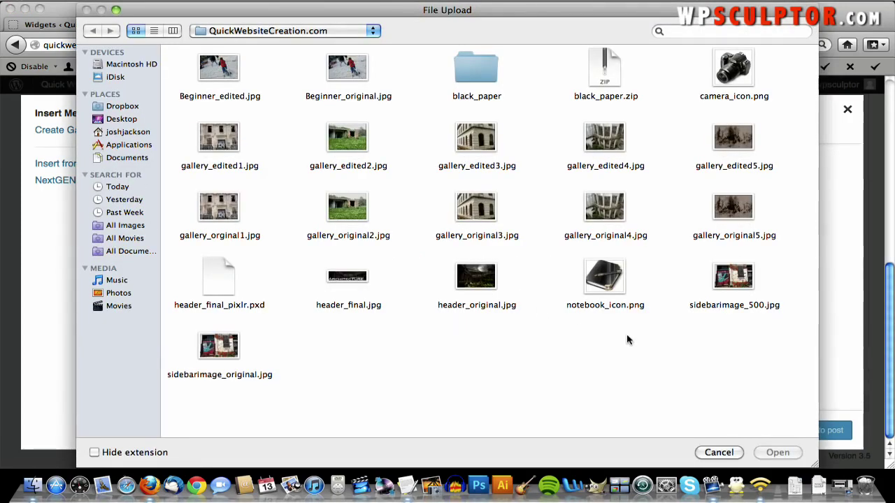
double_click(606, 277)
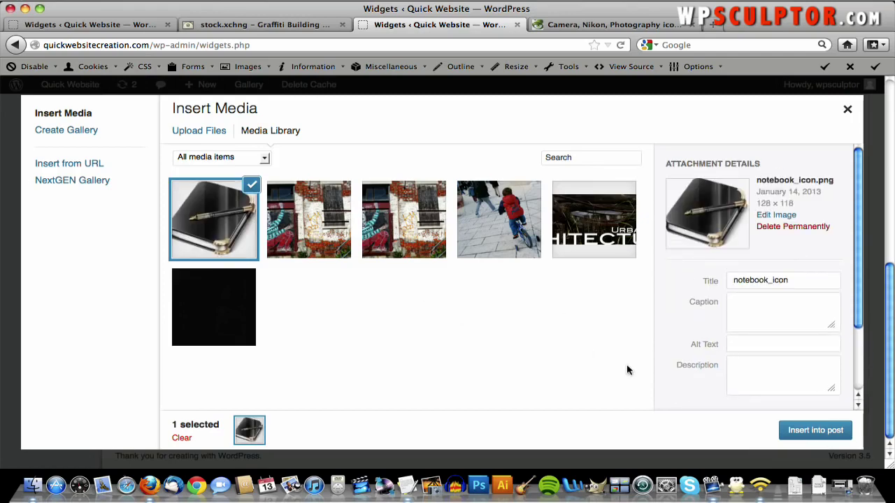
scroll(800, 323, down, 3)
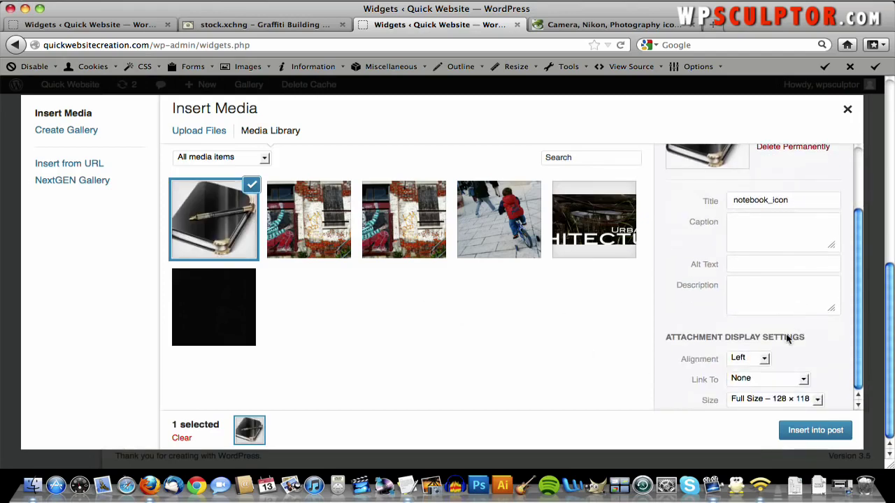
click(739, 383)
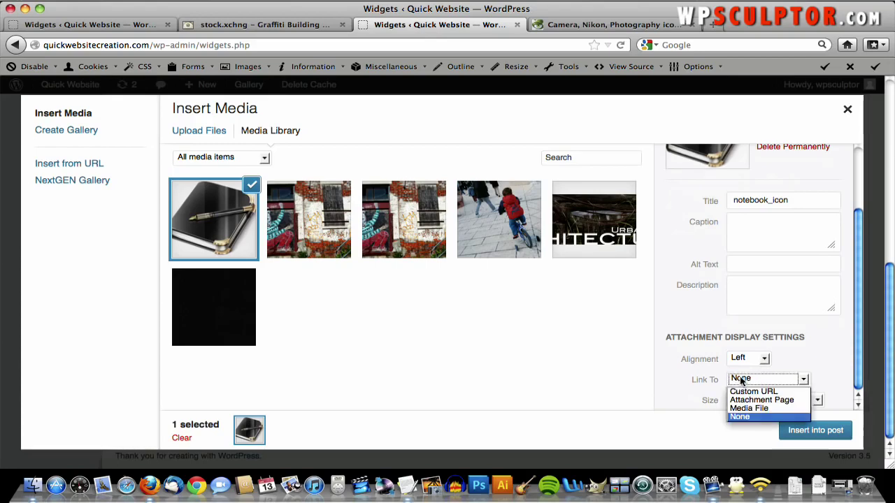
click(740, 392)
scroll(762, 384, down, 1)
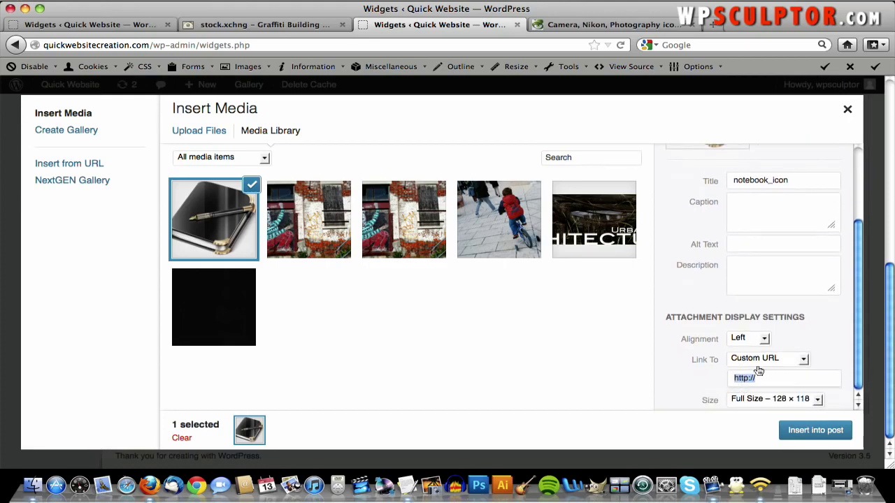
click(755, 362)
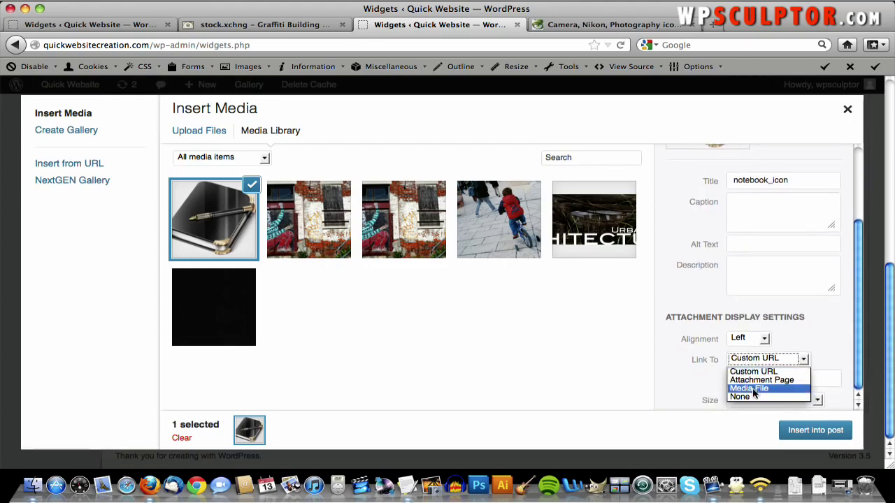
click(750, 396)
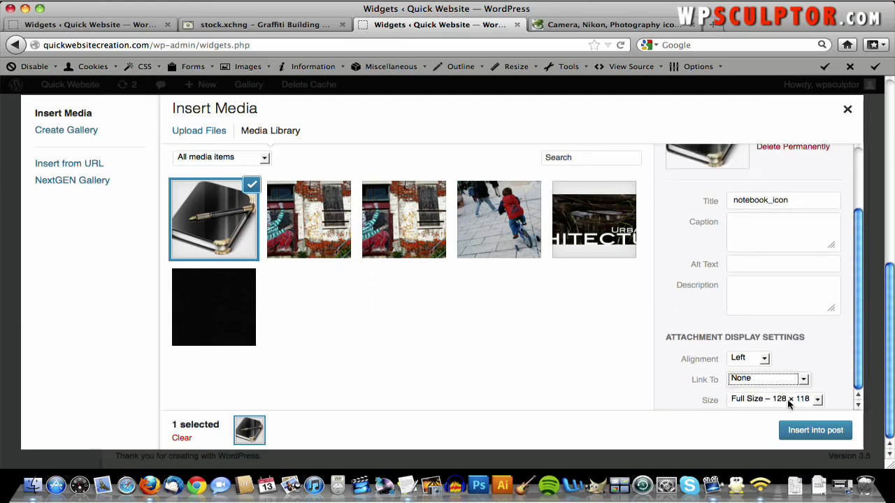
click(802, 434)
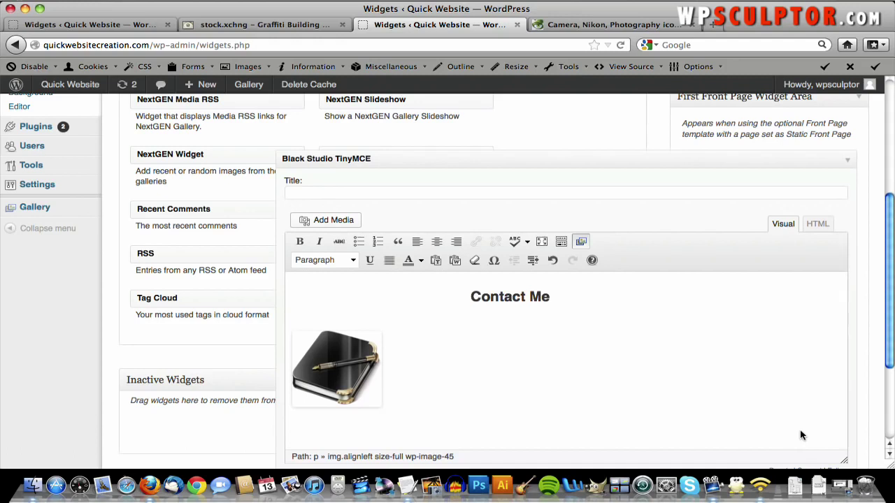
- Paste the visual-editor demo description from the Text Content notes beside the notebook icon
text(jsadlkfjsldkfjlksdfjk;sdfjs;dl)
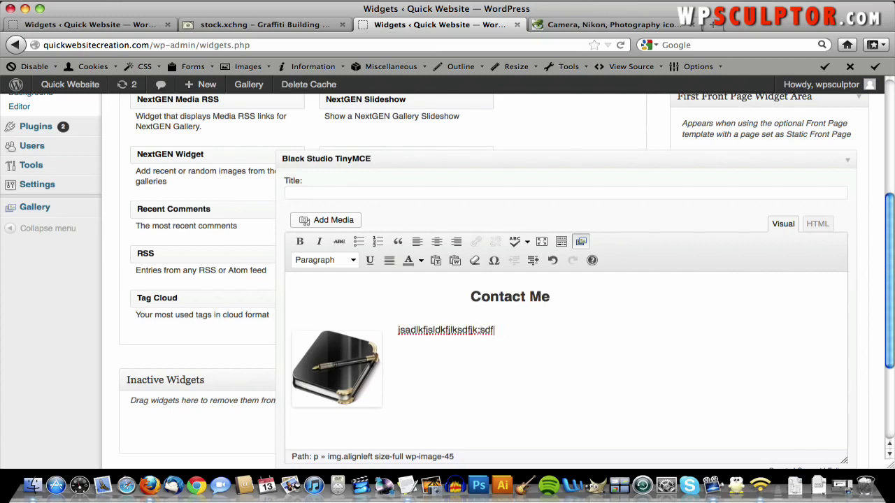
key(BackSpace)
key(BackSpace)
key(BackSpace)
key(BackSpace)
key(BackSpace)
key(BackSpace)
key(BackSpace)
key(BackSpace)
key(BackSpace)
key(BackSpace)
key(BackSpace)
key(BackSpace)
key(BackSpace)
key(BackSpace)
key(BackSpace)
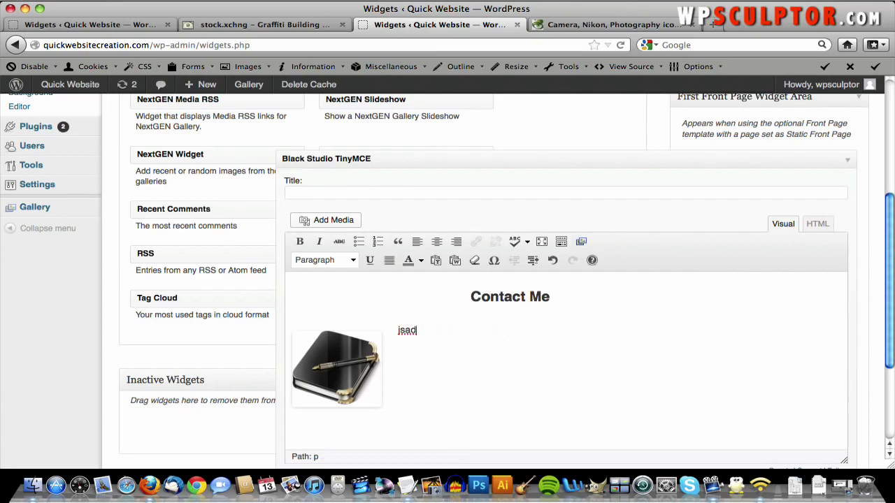
click(401, 330)
key(F3)
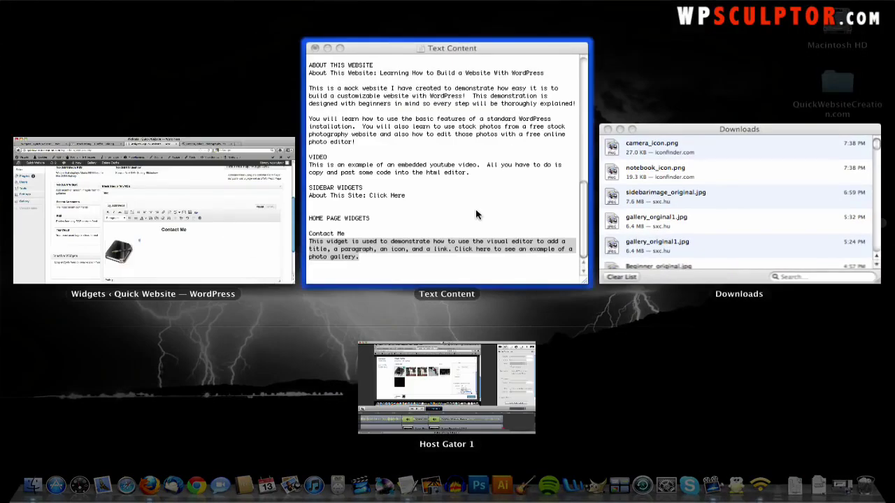
click(475, 215)
right_click(165, 265)
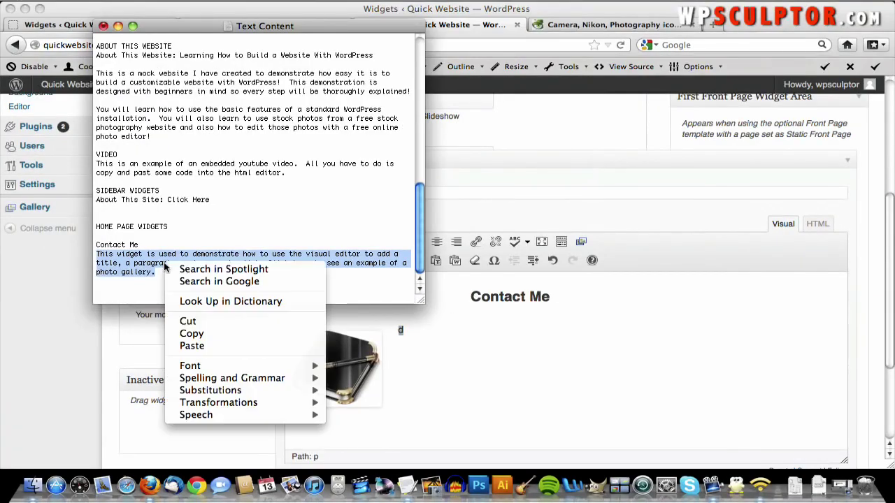
click(216, 333)
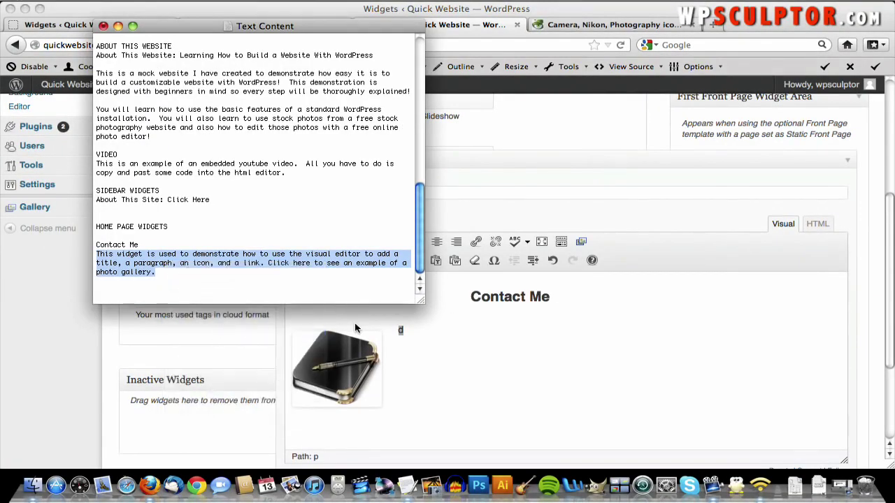
click(400, 332)
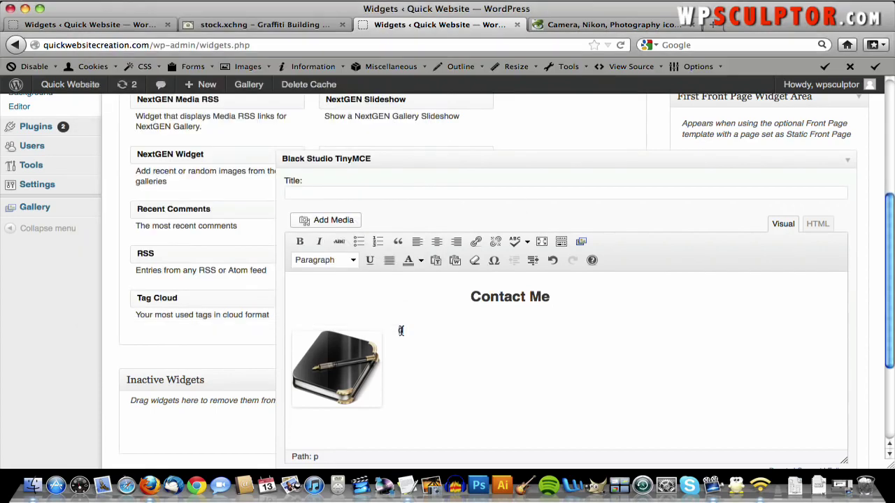
right_click(400, 330)
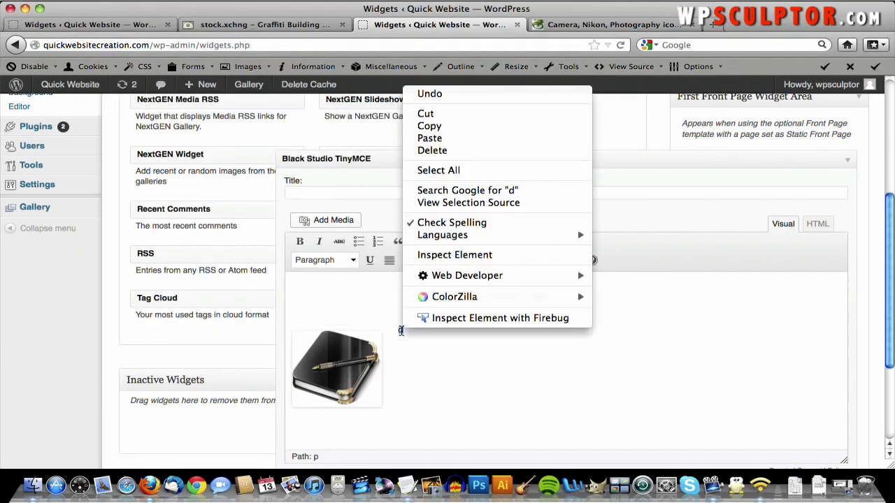
click(459, 141)
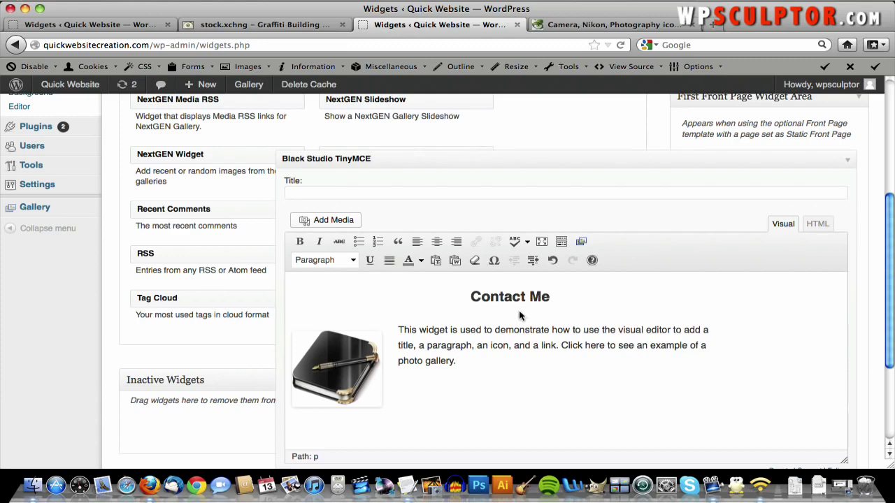
- Save the Contact Me widget and collapse its settings
scroll(520, 316, down, 3)
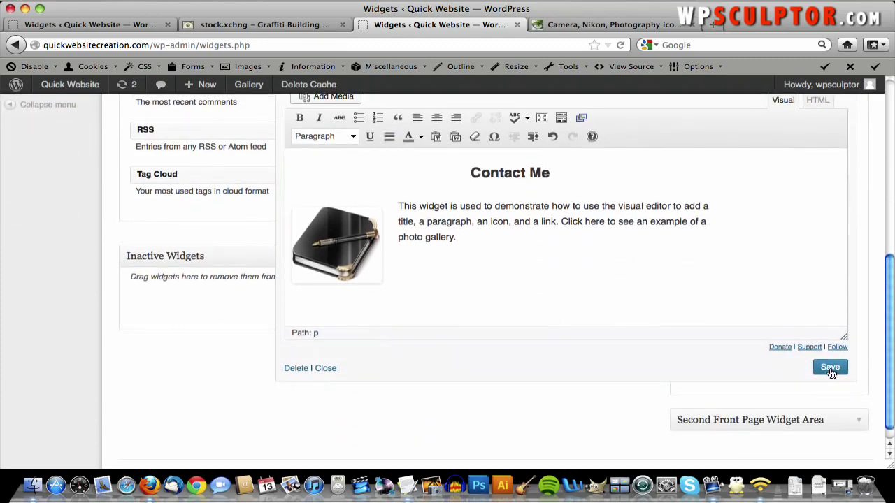
click(830, 368)
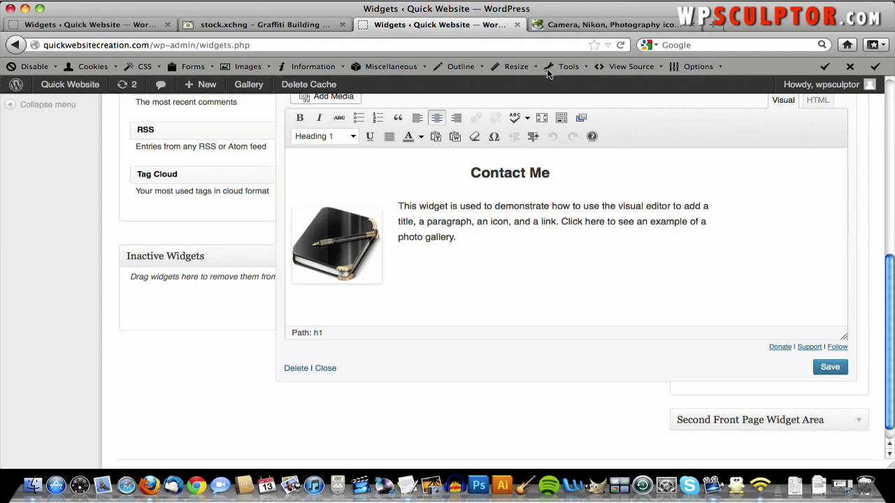
scroll(711, 167, up, 4)
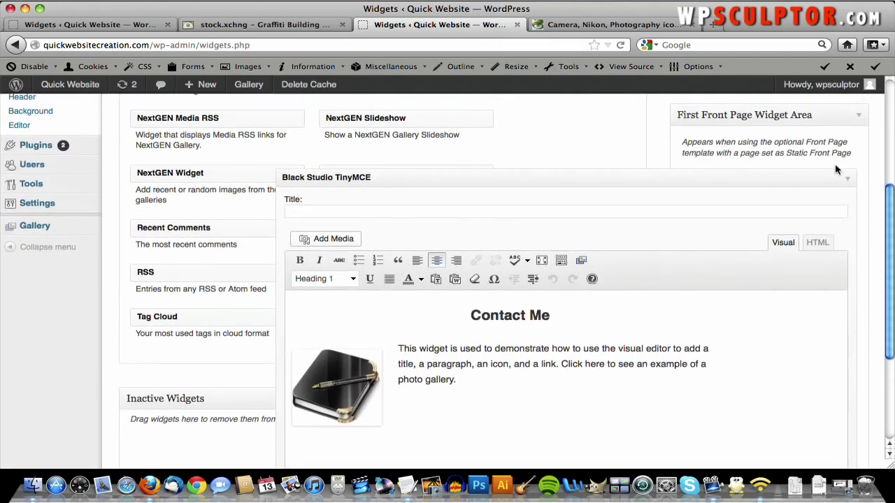
click(846, 183)
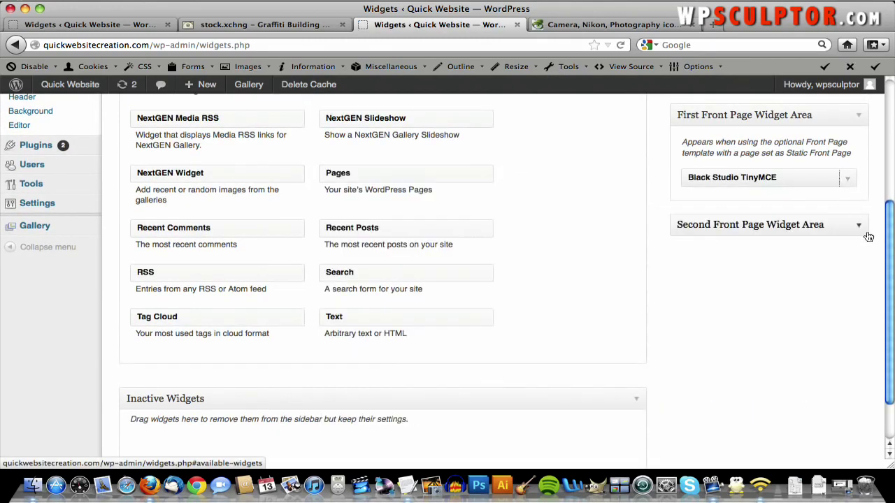
- Drag a Black Studio TinyMCE widget into the expanded Second Front Page Widget Area
click(866, 235)
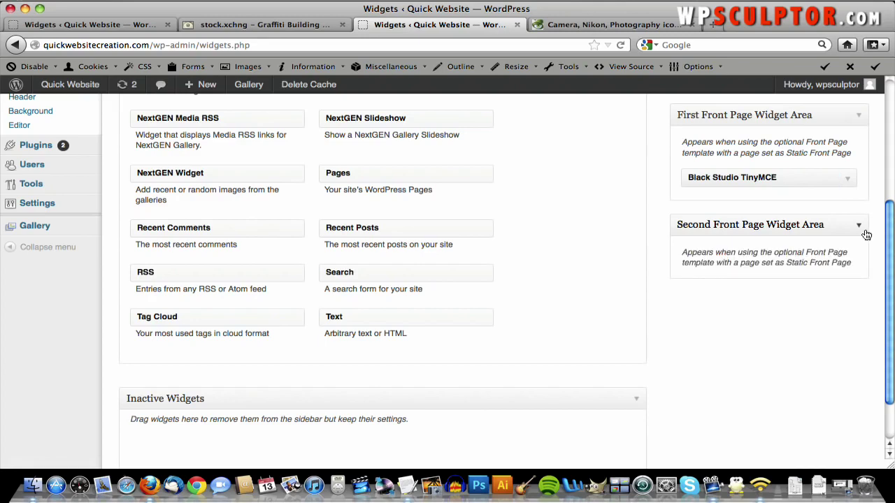
scroll(807, 256, up, 3)
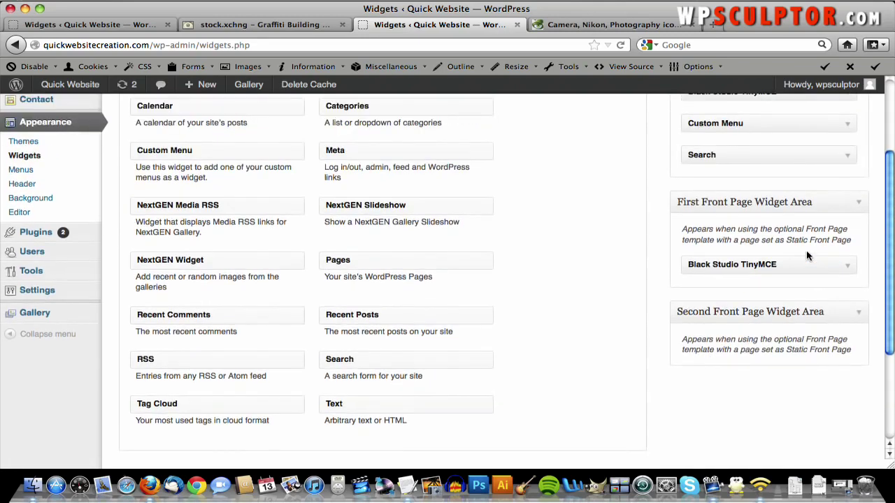
scroll(777, 301, up, 4)
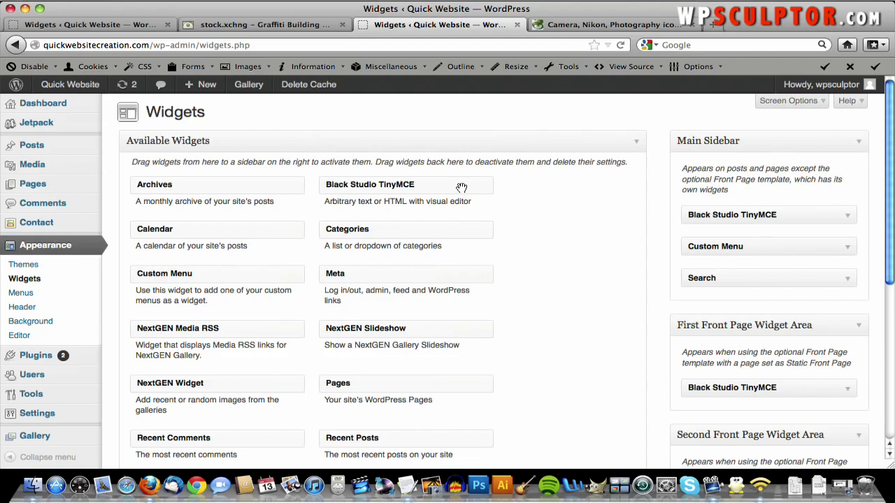
drag(462, 187, 824, 340)
scroll(673, 335, down, 5)
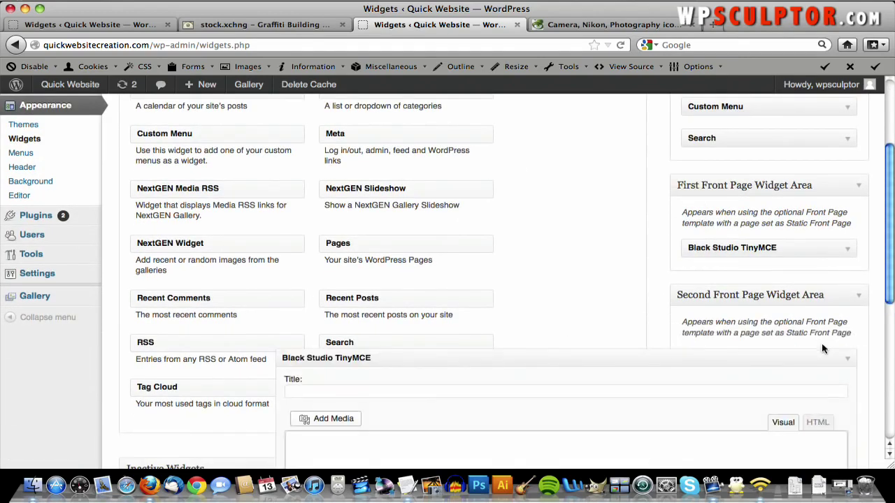
scroll(819, 343, down, 4)
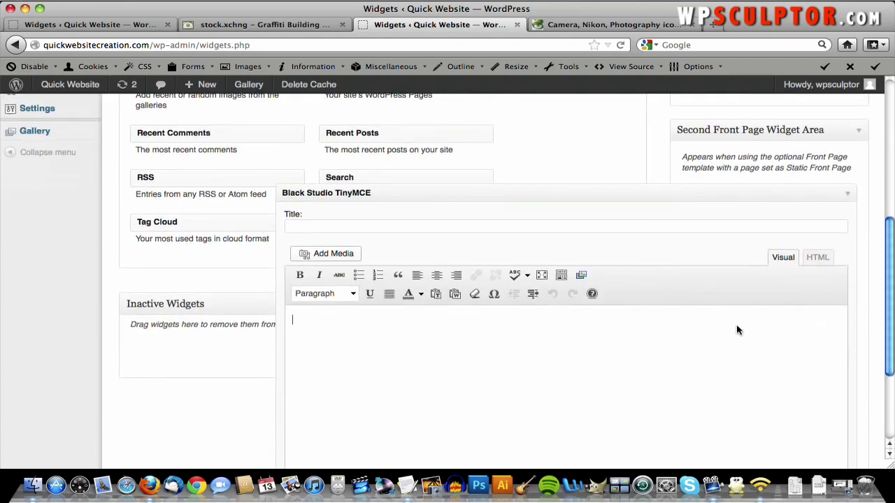
- Type 'Photo Gallery' and make it a centred Heading 1
text(Photo Gallery)
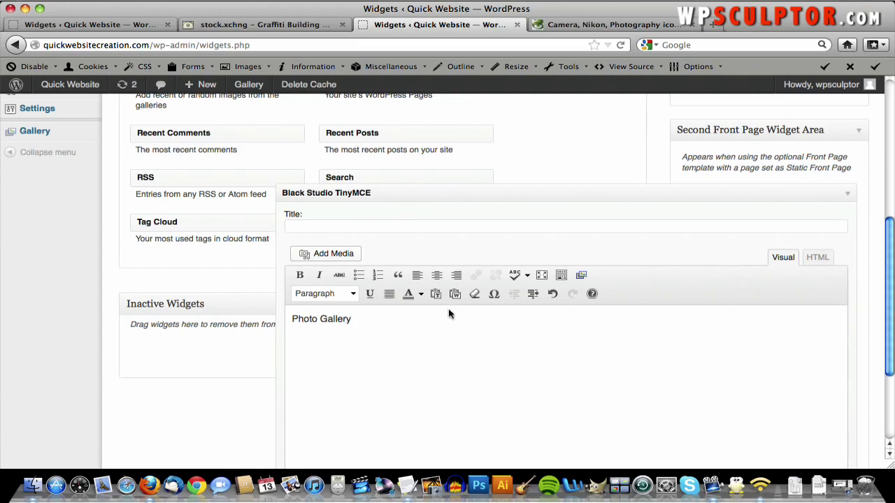
triple_click(525, 319)
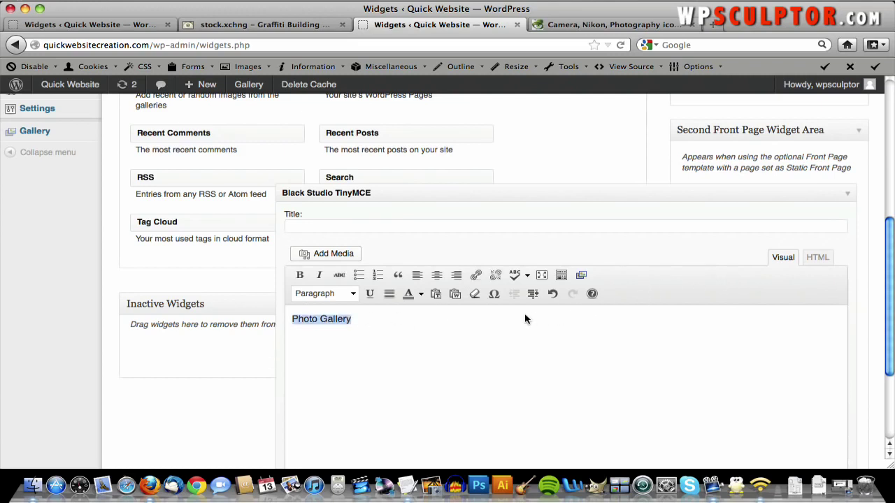
click(353, 293)
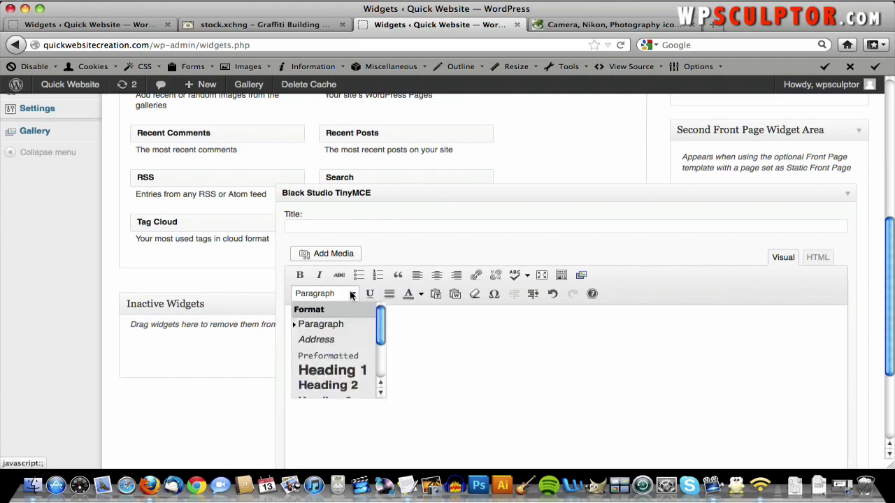
click(334, 375)
click(436, 276)
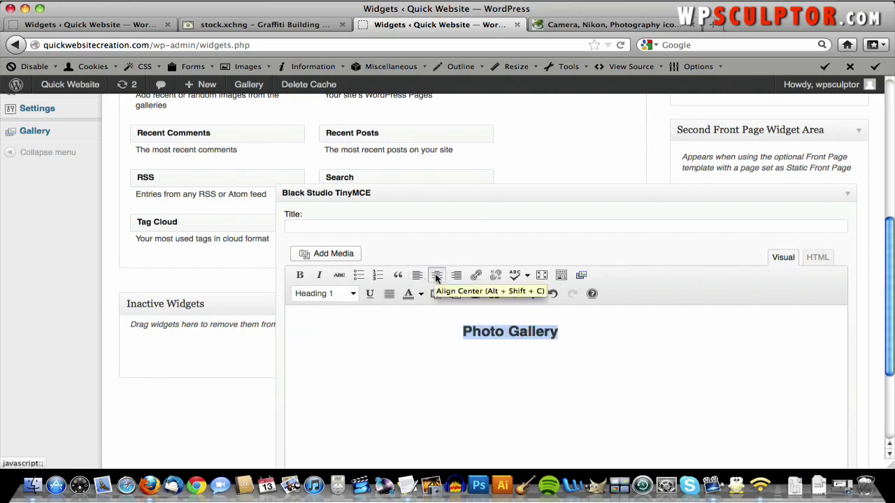
click(587, 329)
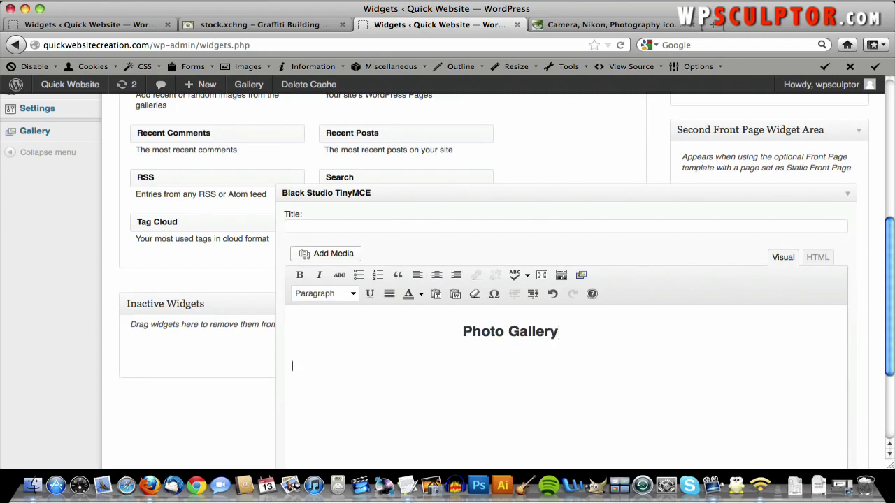
scroll(365, 245, down, 1)
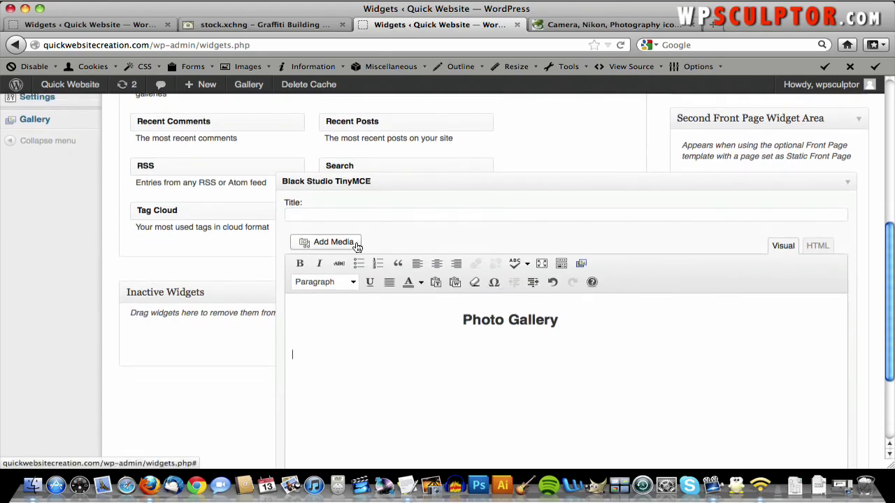
- Upload camera_icon.png and insert it at full size below the Photo Gallery heading
click(349, 242)
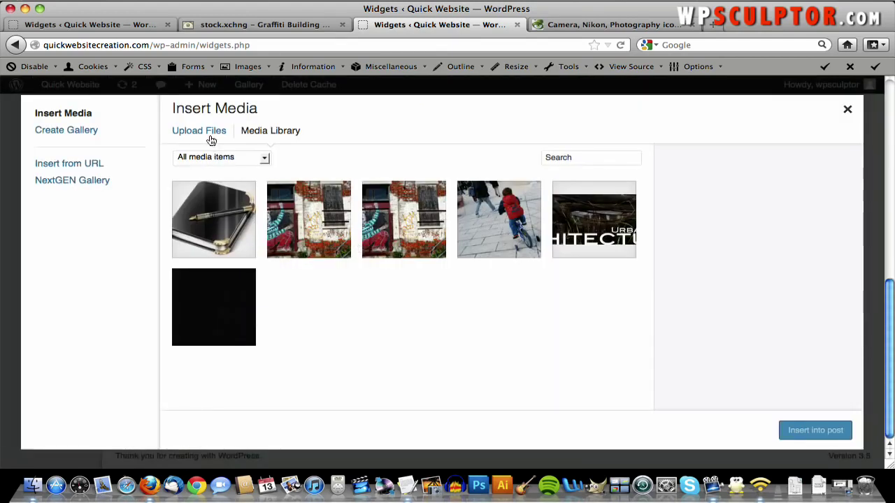
click(210, 137)
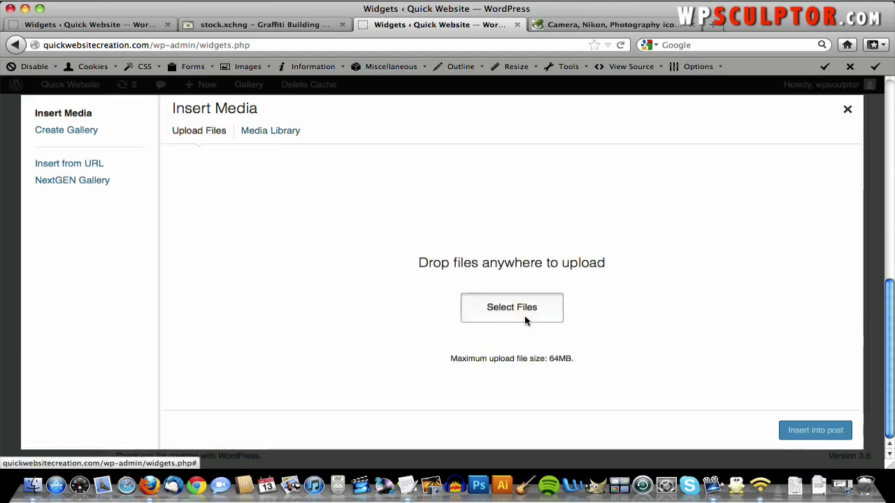
click(525, 317)
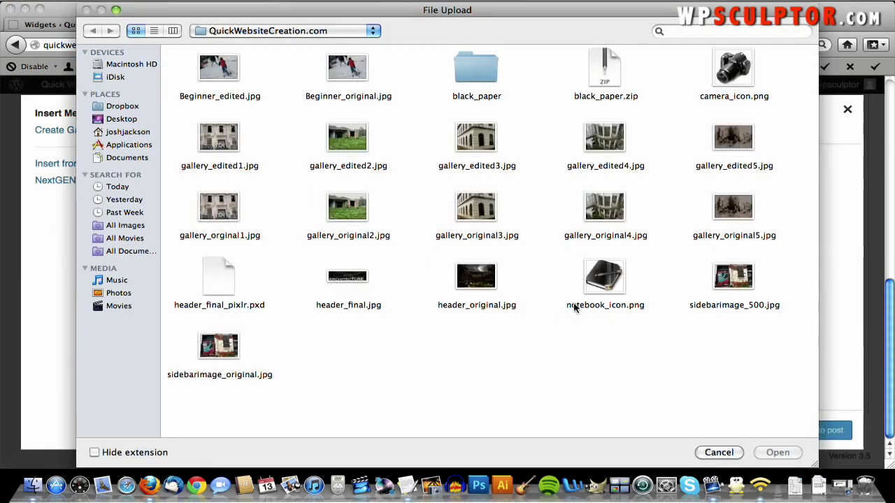
click(727, 66)
double_click(727, 66)
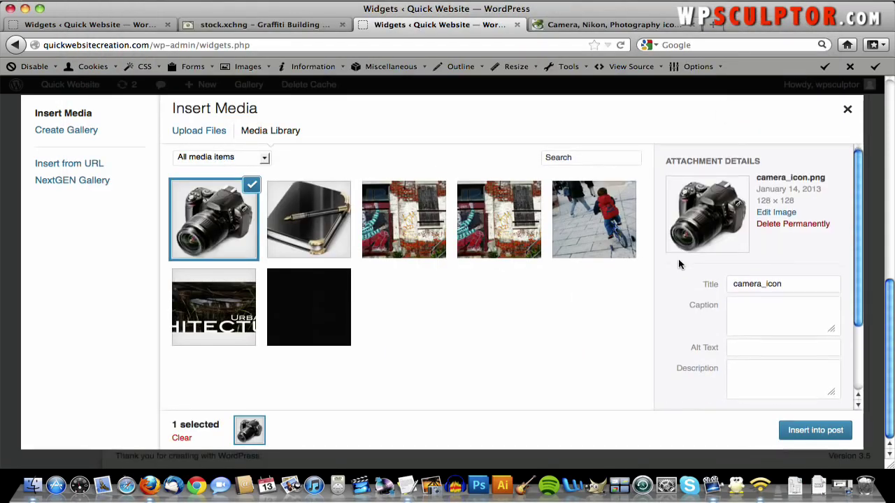
scroll(679, 265, down, 3)
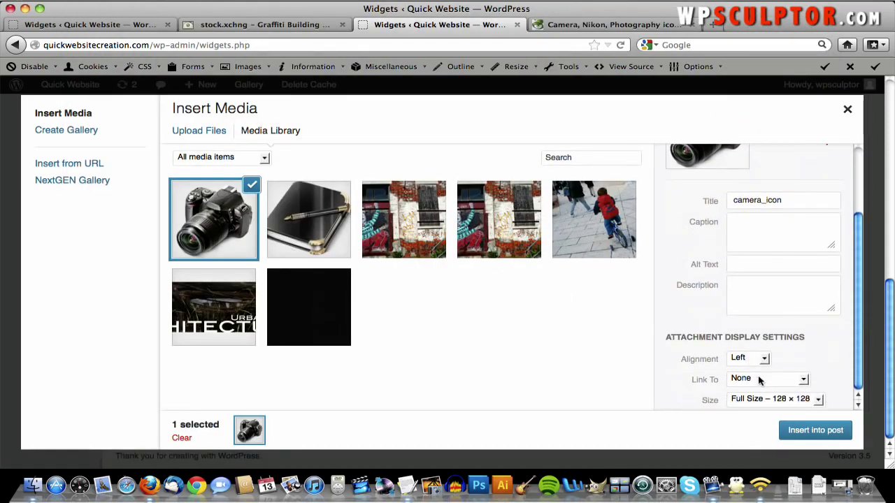
click(815, 430)
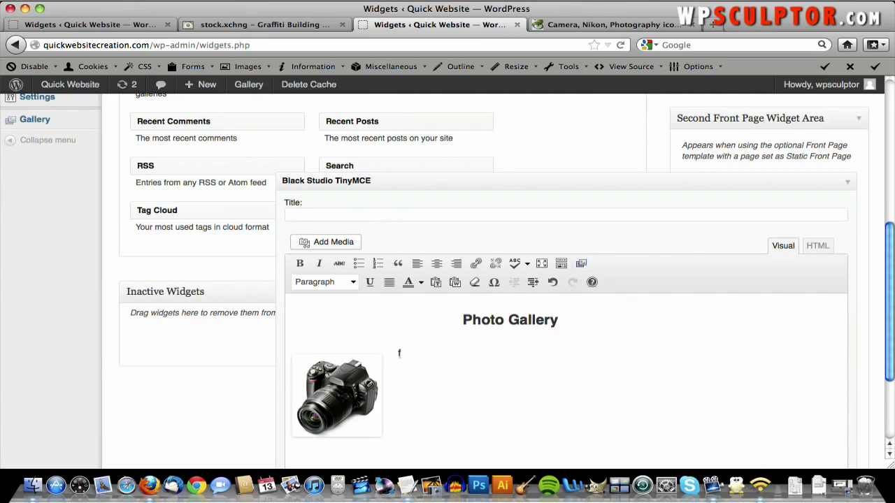
- Copy the visual-editor demo description from the Text Content notes and paste it beside the camera icon
key(F3)
click(253, 255)
right_click(209, 262)
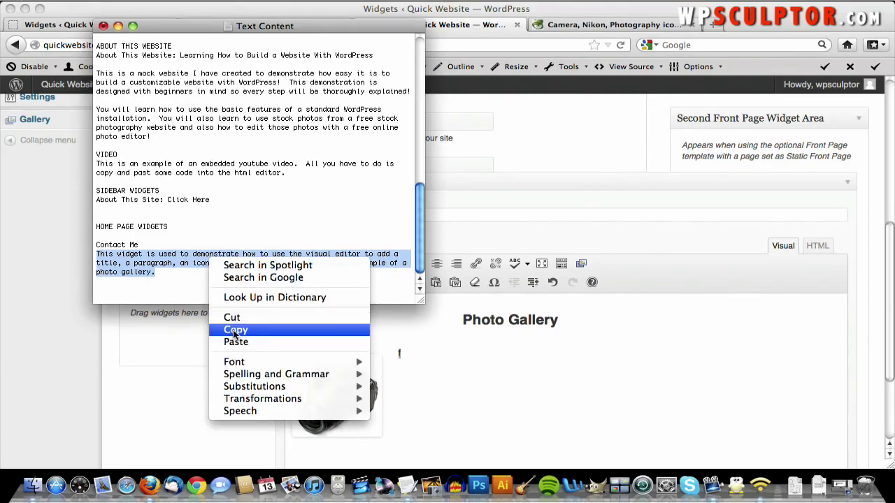
click(234, 335)
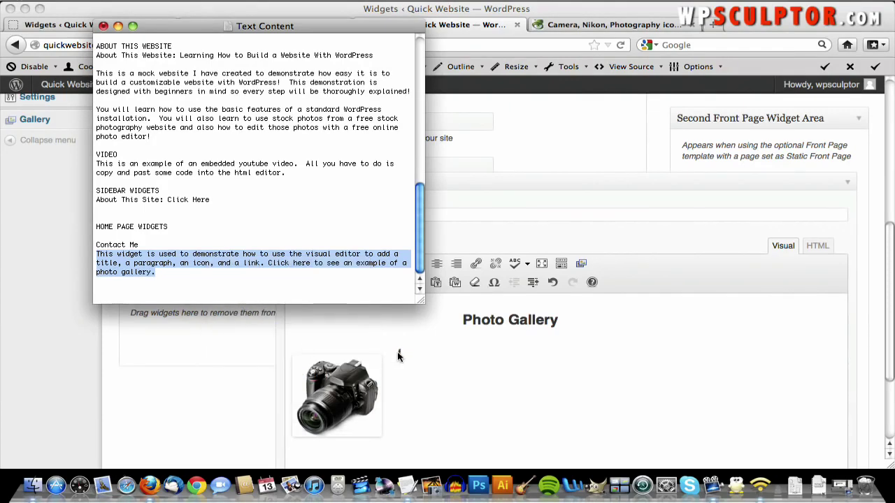
click(399, 355)
right_click(399, 355)
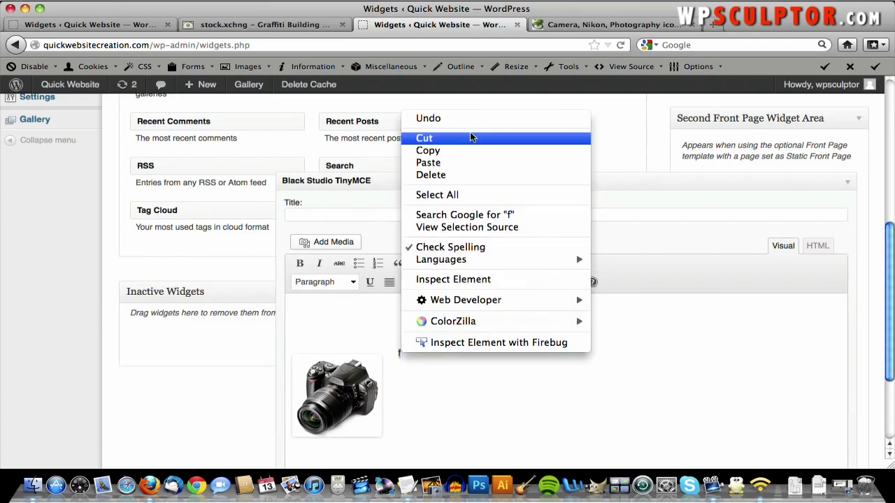
click(469, 162)
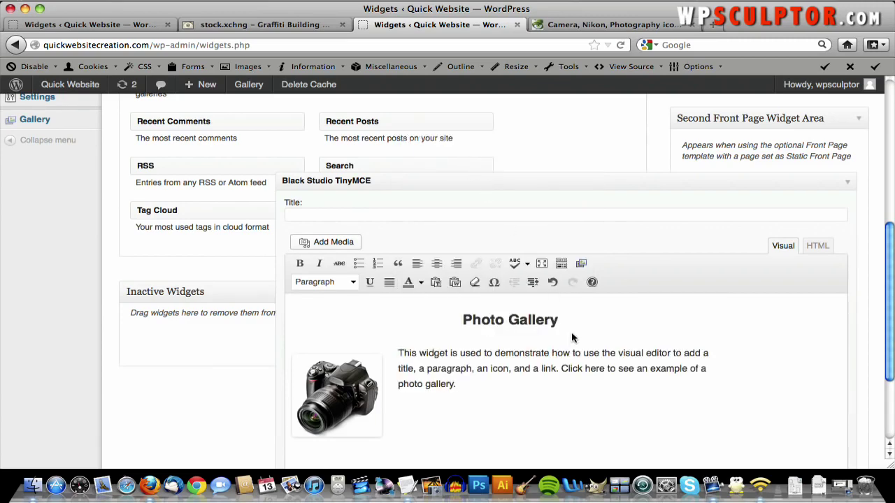
- Scroll to the bottom of the Photo Gallery widget form and save it
scroll(638, 402, down, 3)
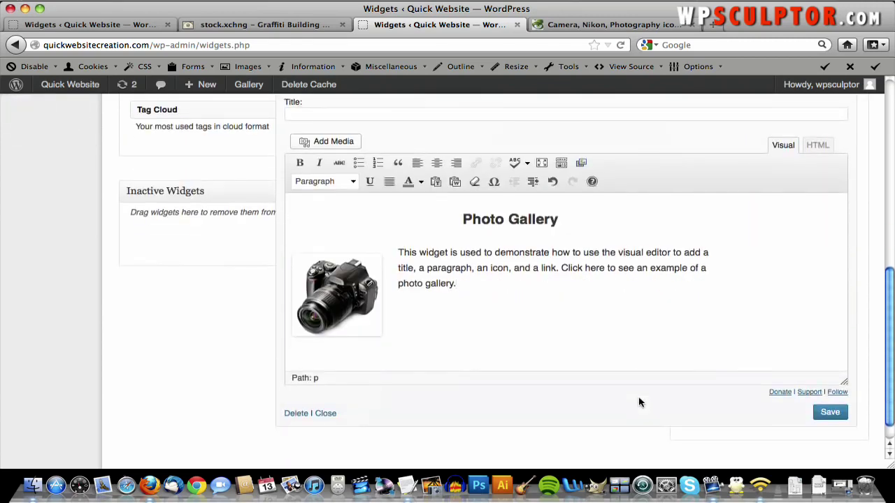
click(819, 414)
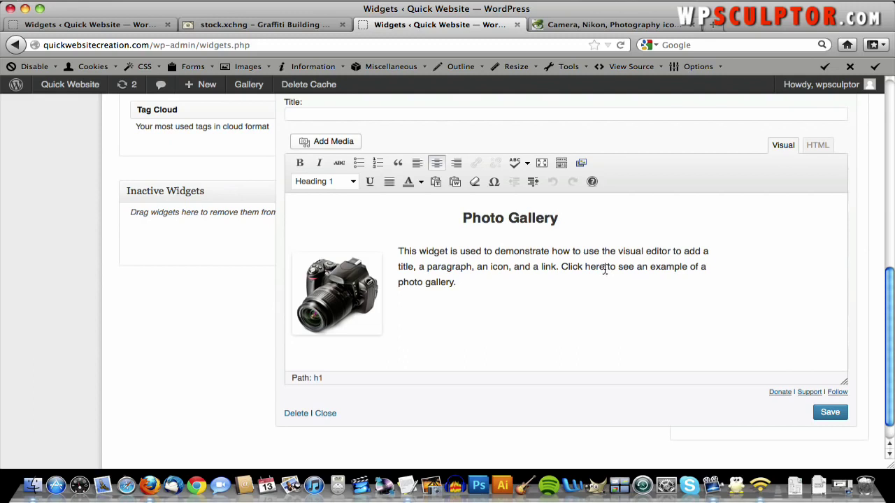
- Select 'Click here', open the link dialog, and load the site's Gallery page in another tab
drag(605, 269, 563, 269)
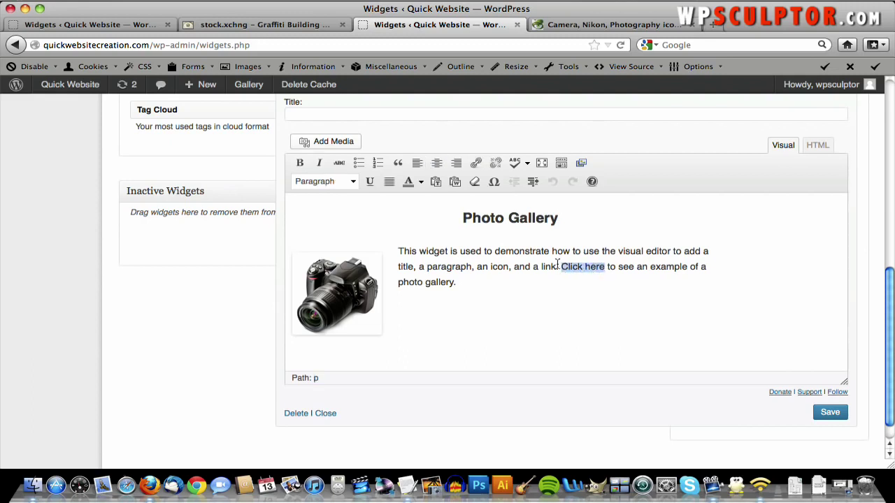
click(478, 162)
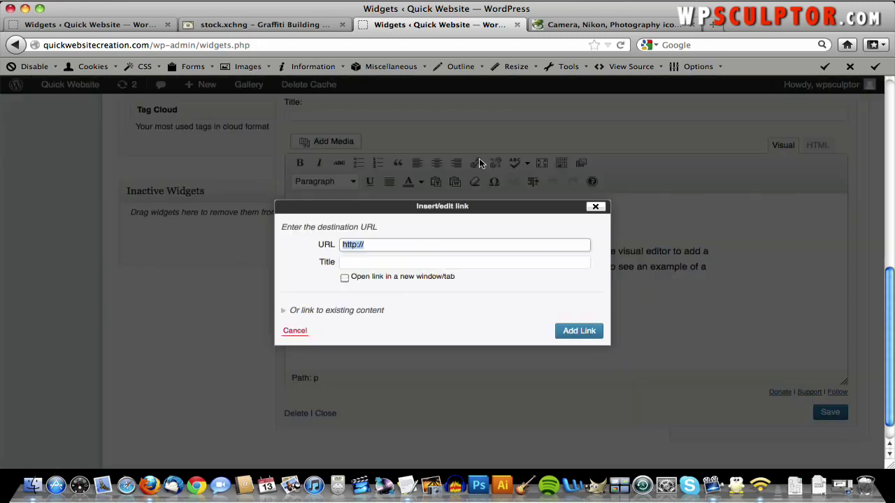
click(558, 24)
click(501, 44)
text(quick)
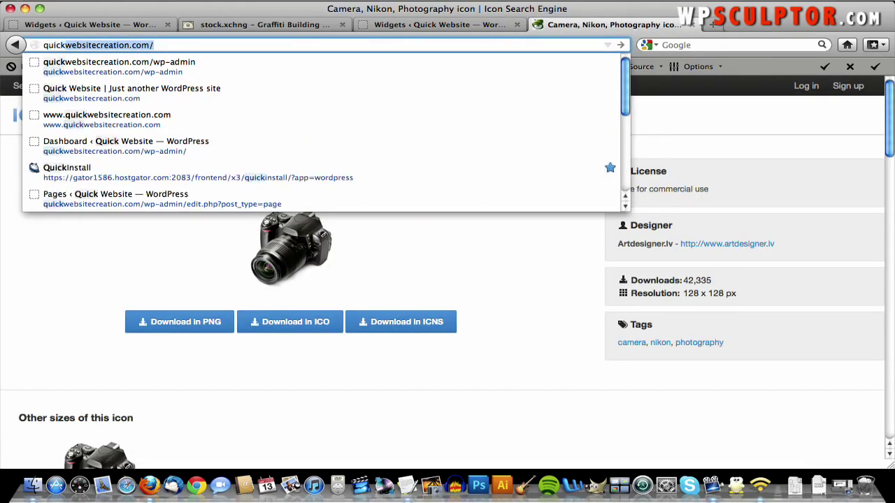
key(Return)
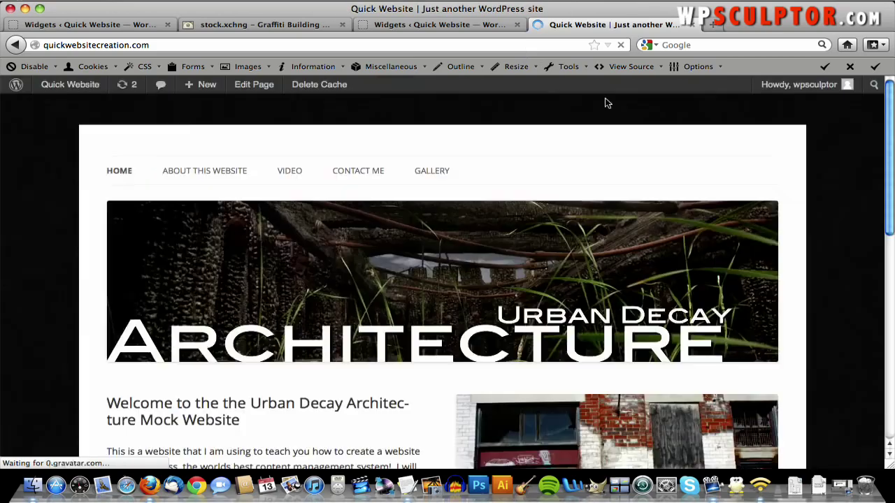
click(429, 174)
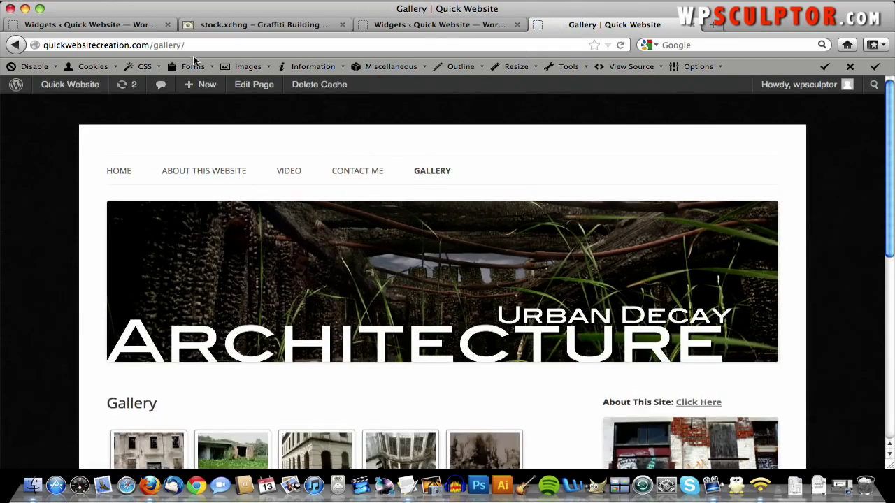
- Copy the Gallery page address and apply it as the 'Click here' link URL
click(187, 46)
key(super+c)
right_click(187, 47)
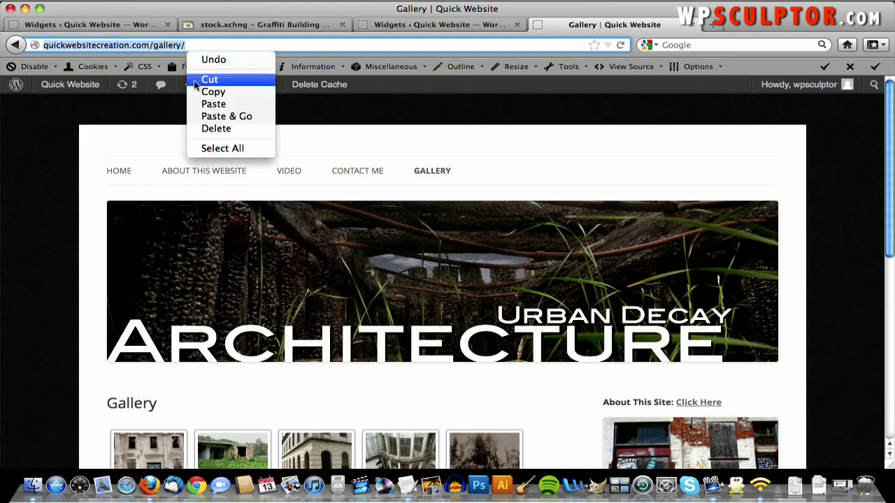
click(211, 91)
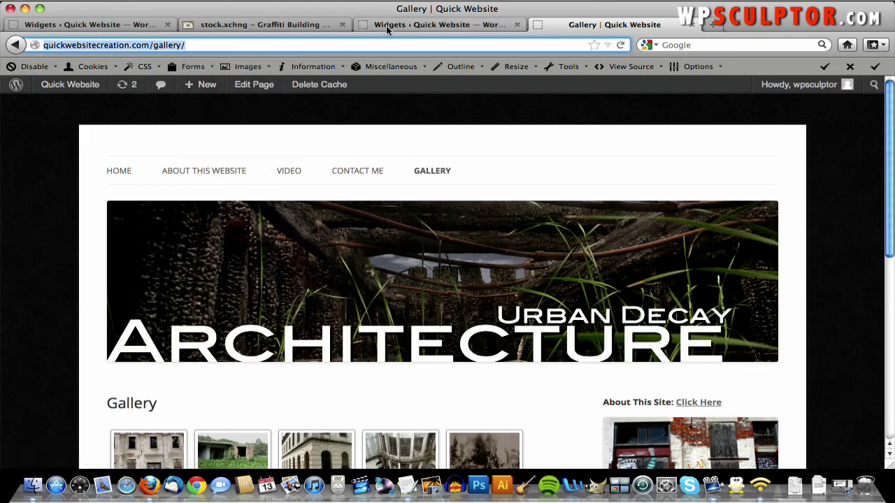
click(385, 25)
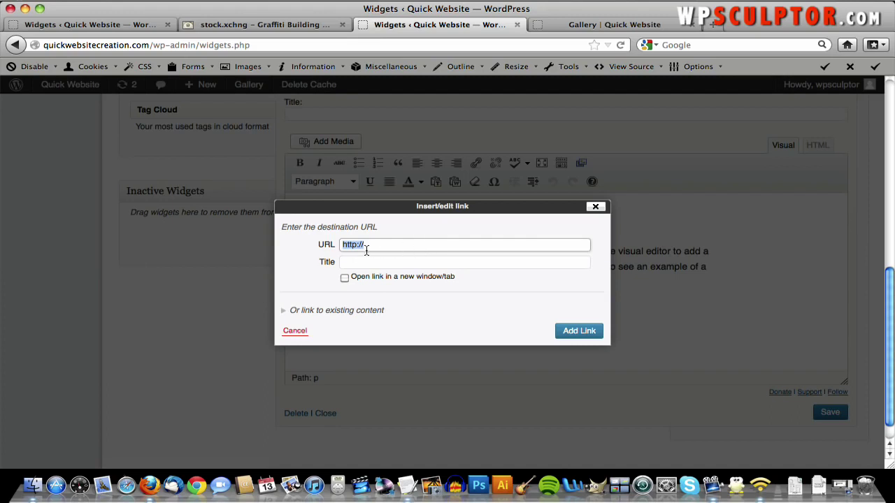
key(Down)
key(super+v)
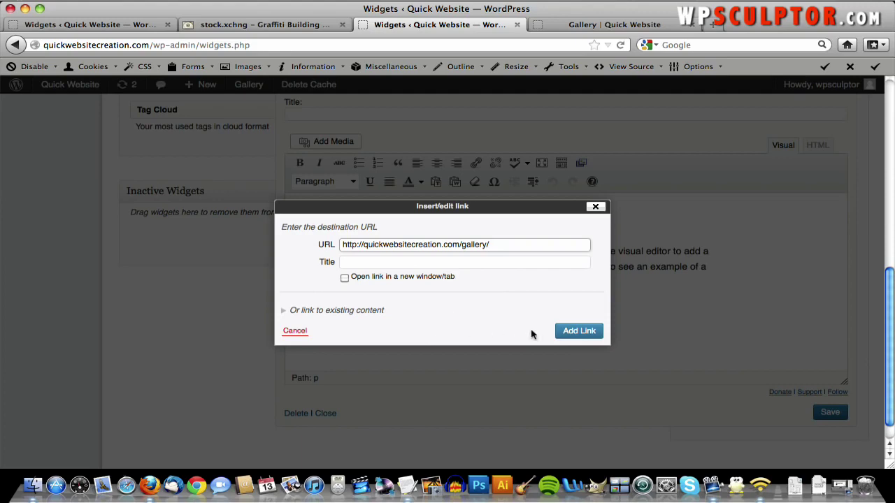
click(574, 334)
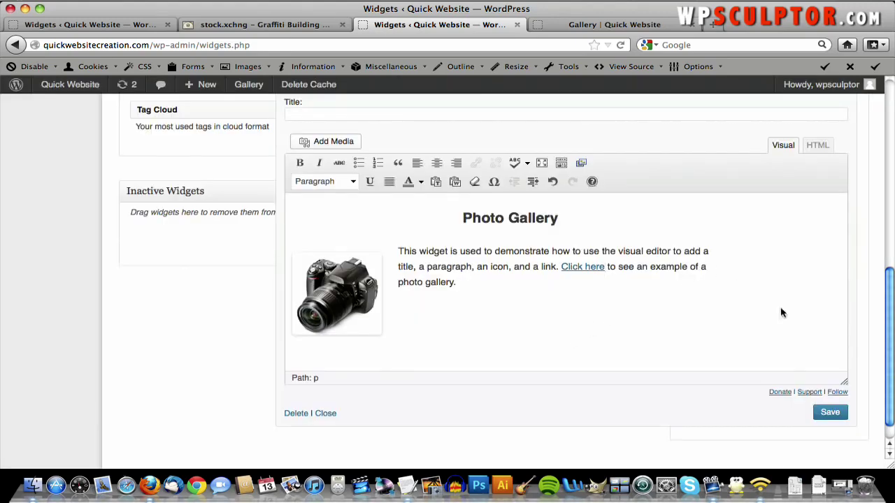
- Save the Photo Gallery widget and collapse it
click(838, 414)
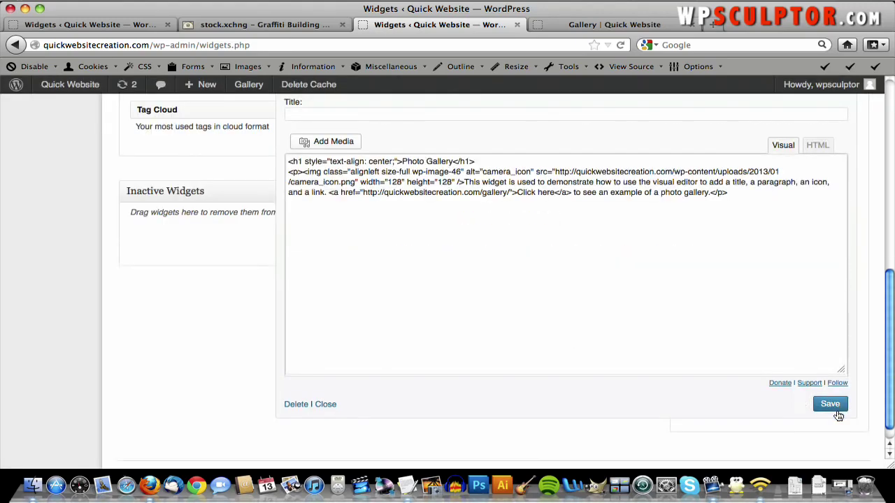
scroll(837, 414, up, 3)
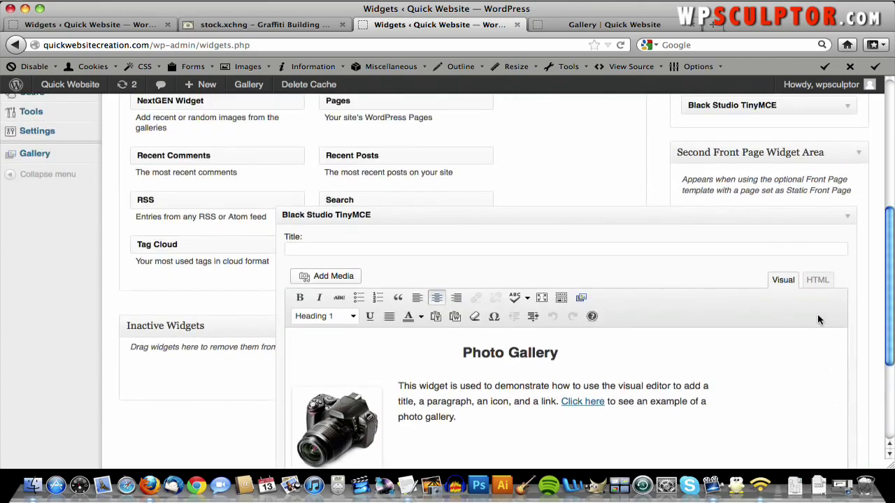
click(847, 218)
- Expand the Contact Me widget in the First Front Page Widget Area for editing
scroll(846, 221, up, 2)
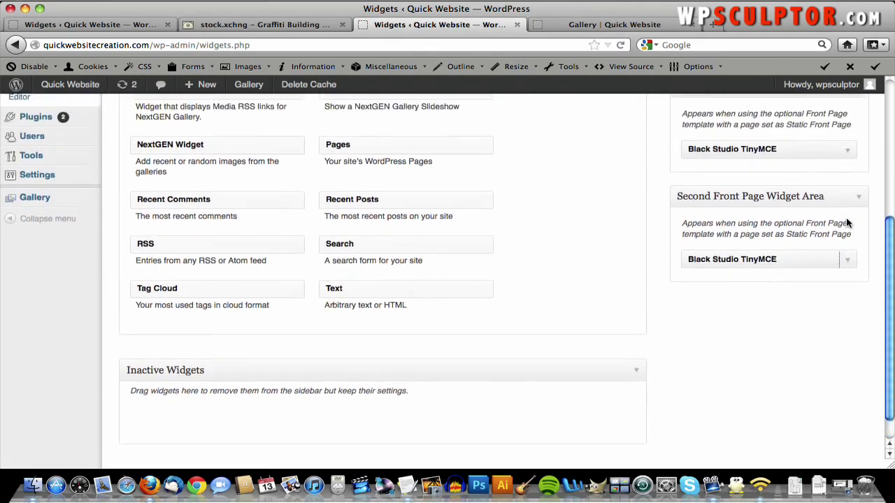
scroll(845, 222, up, 3)
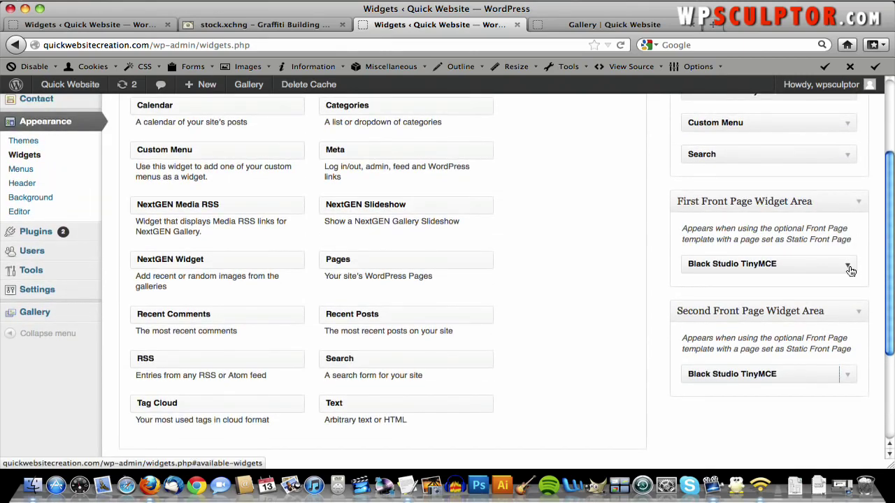
click(848, 266)
scroll(631, 353, down, 2)
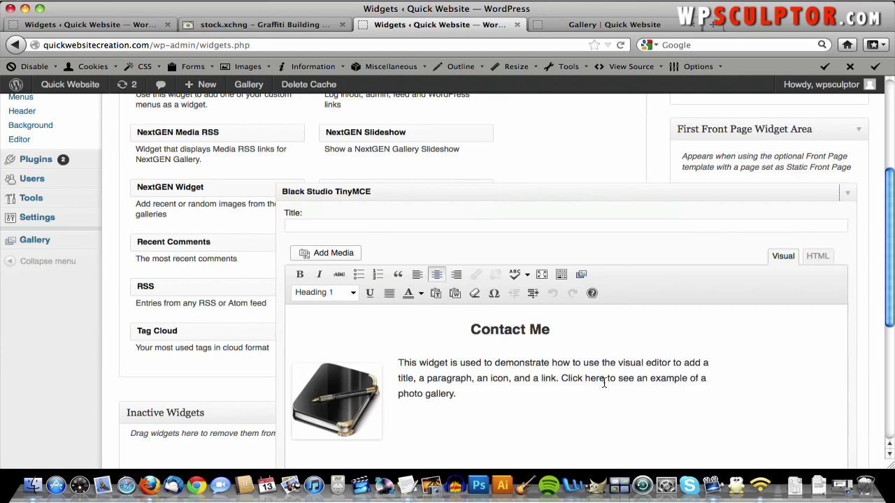
- Select 'Click here' in the Contact Me widget and copy the live Contact Me page's URL
click(604, 382)
drag(604, 381, 563, 379)
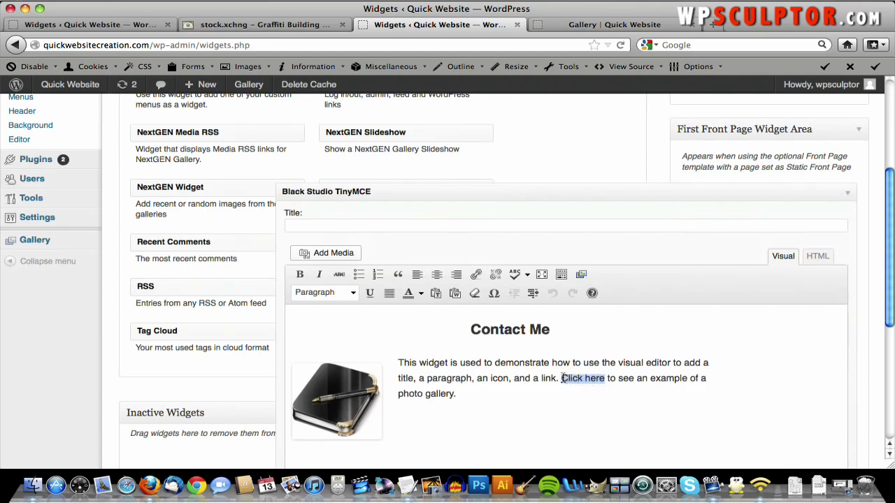
click(477, 274)
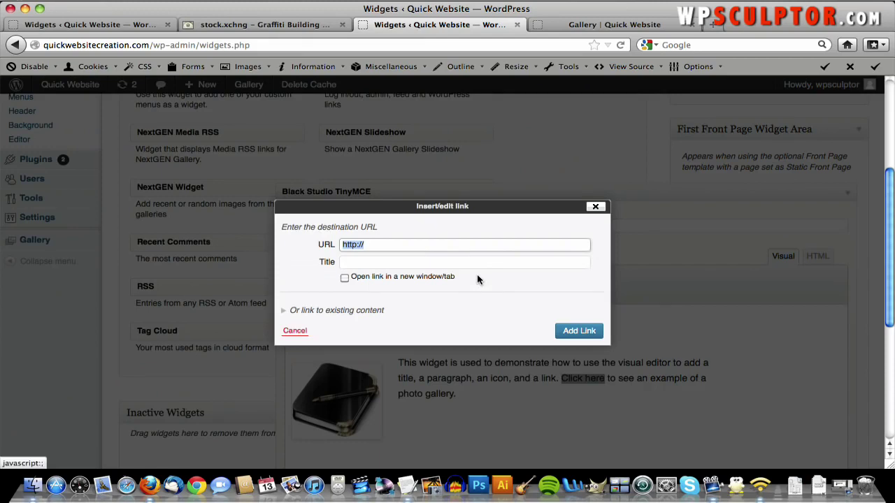
click(575, 24)
click(349, 177)
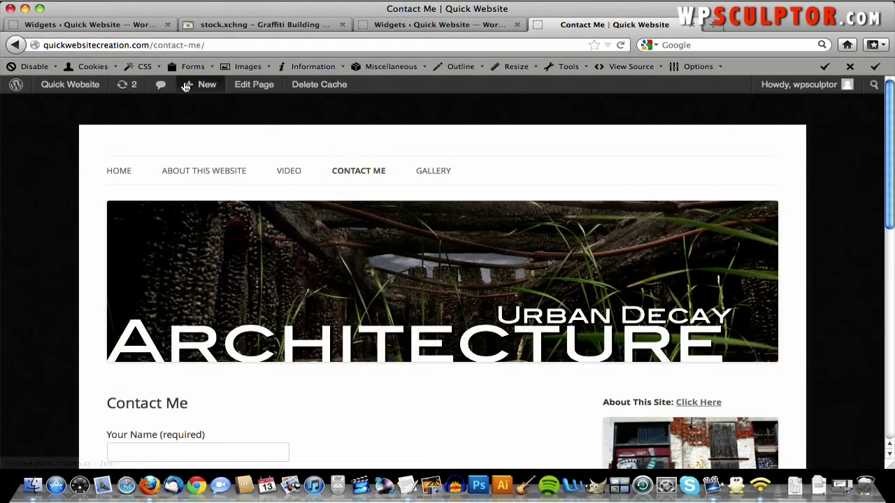
click(160, 44)
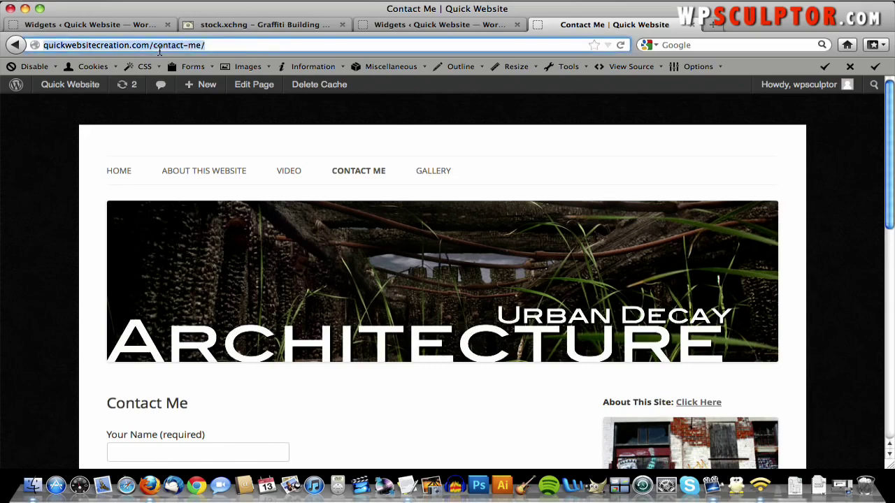
right_click(159, 50)
click(180, 89)
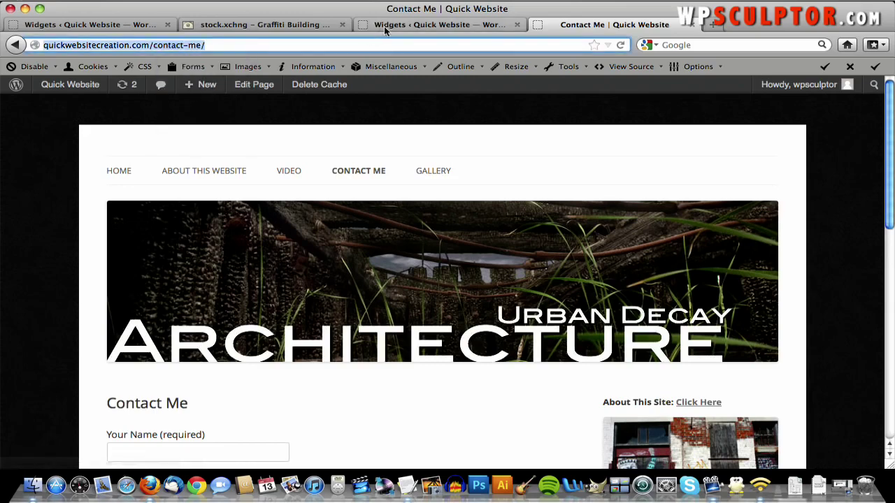
- Paste the contact page URL as the link target for 'Click here' and add the link
click(384, 26)
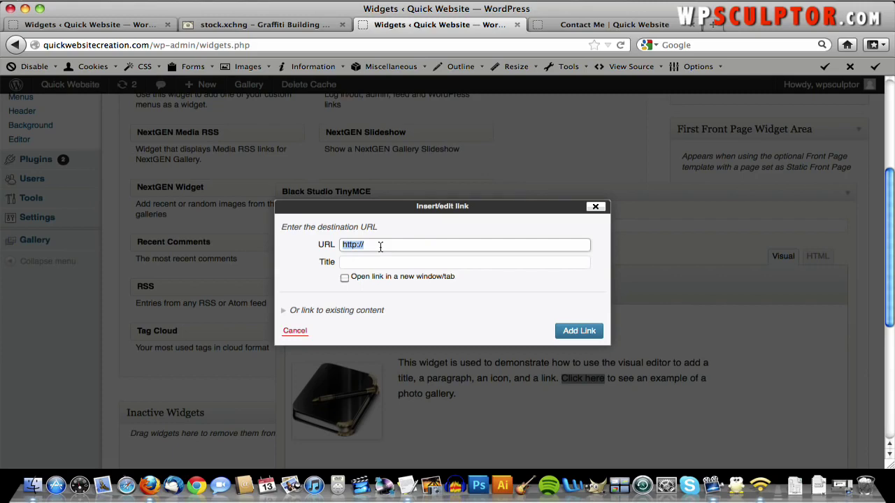
right_click(380, 246)
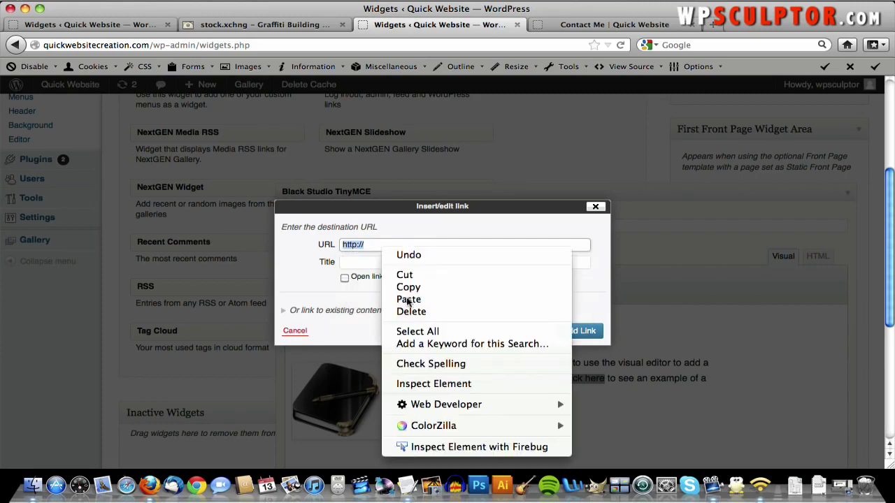
click(409, 299)
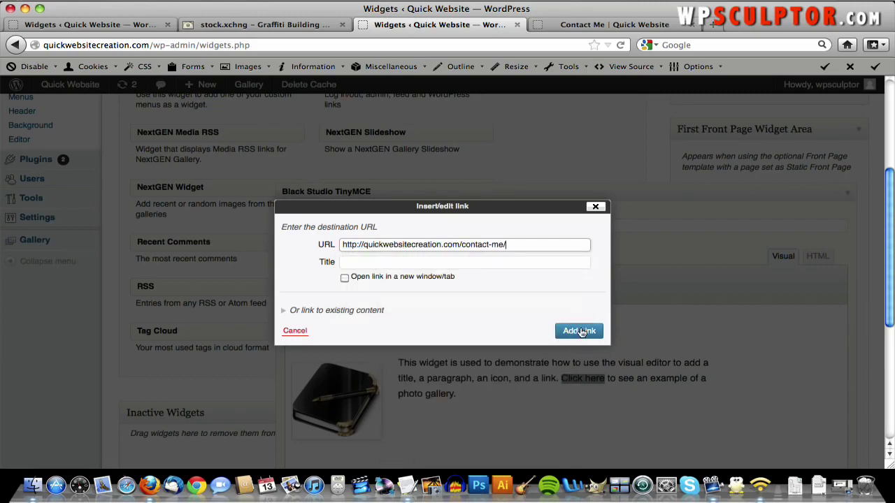
click(579, 332)
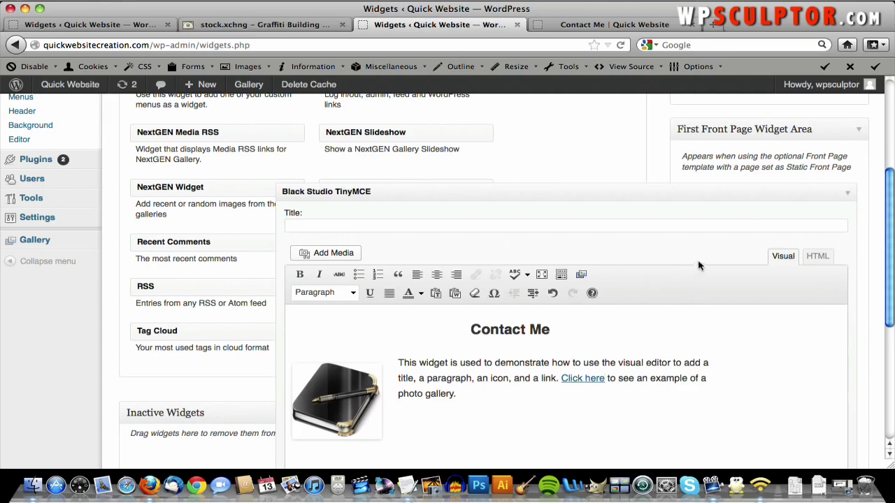
- Save and collapse the Contact Me widget, then go back to the live contact page
scroll(726, 264, down, 5)
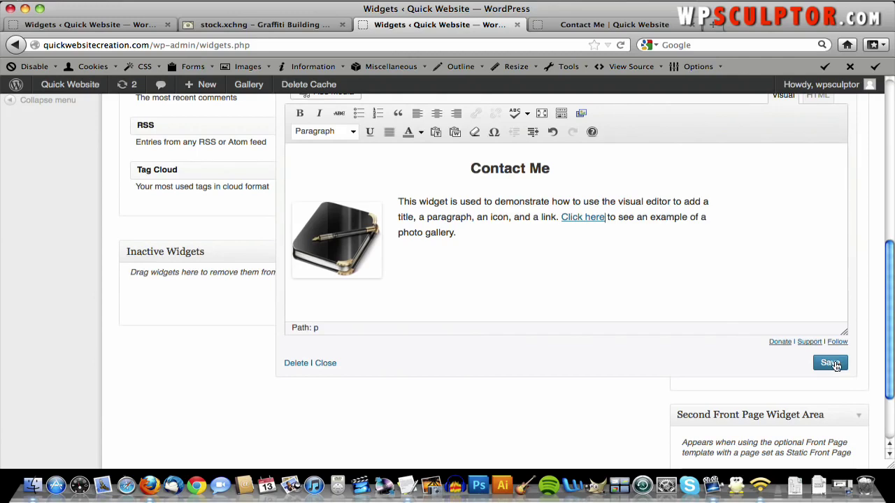
click(832, 362)
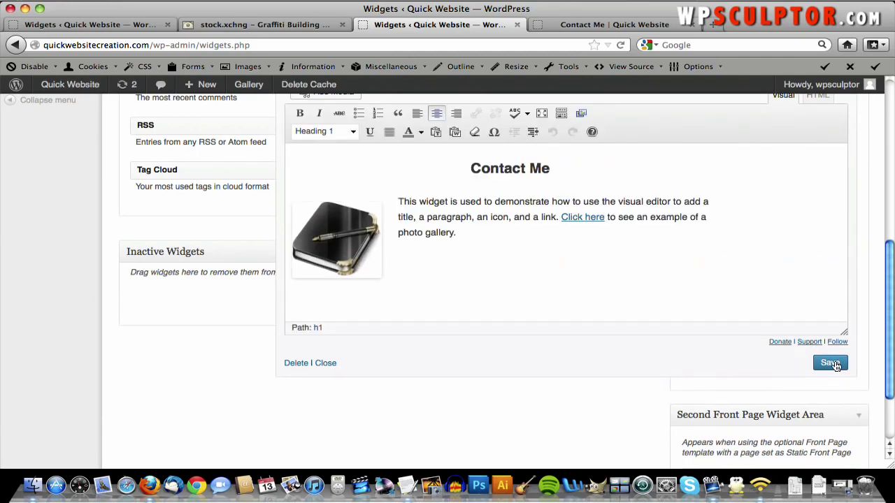
scroll(833, 364, up, 4)
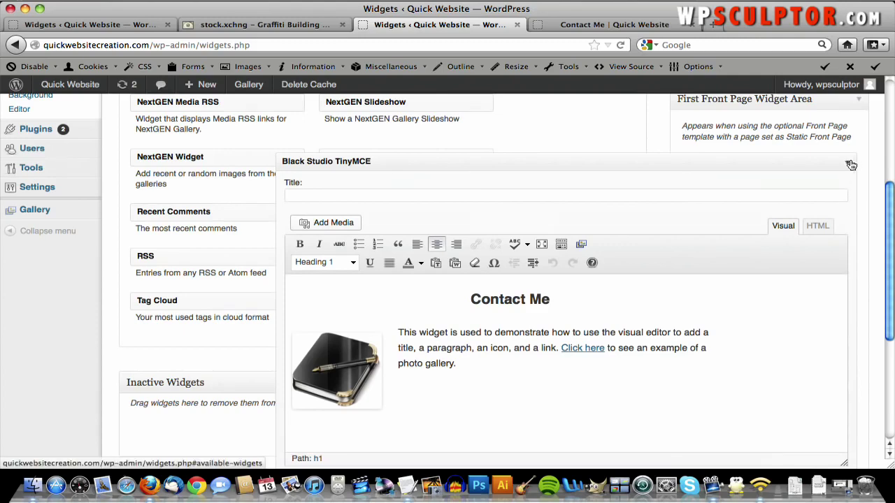
click(849, 165)
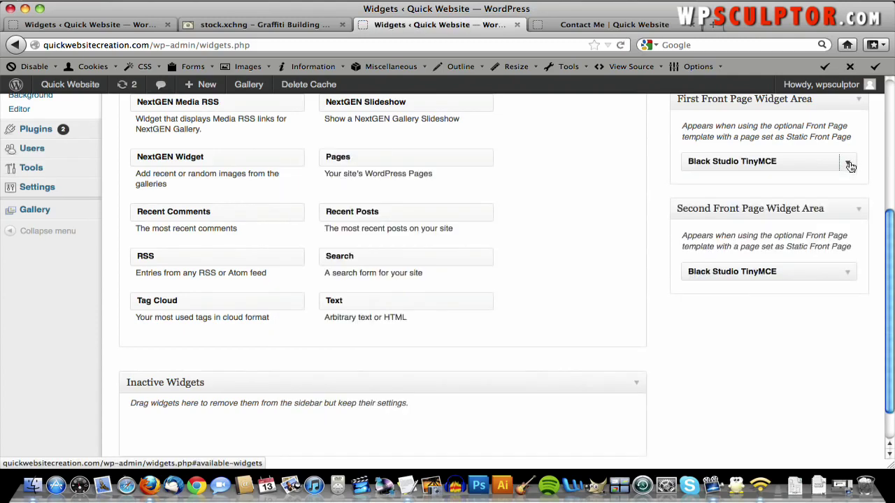
click(566, 25)
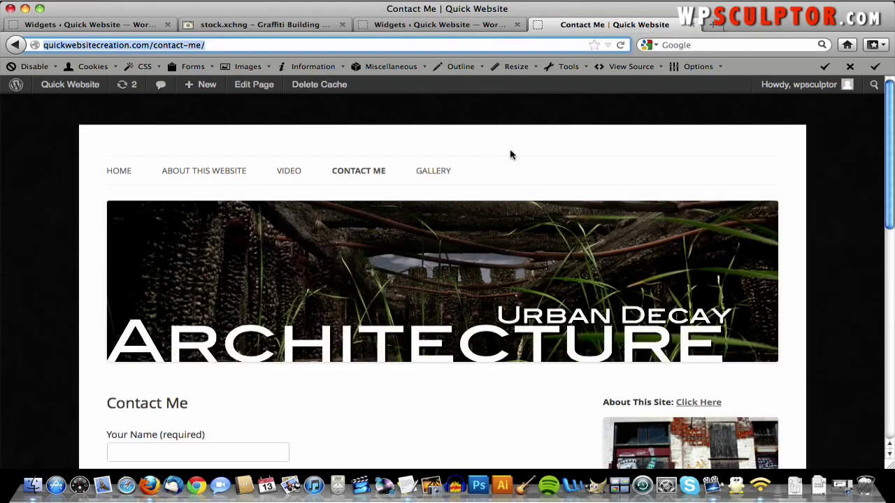
- From the home page, test the Contact Me widget's 'Click here' link
click(118, 172)
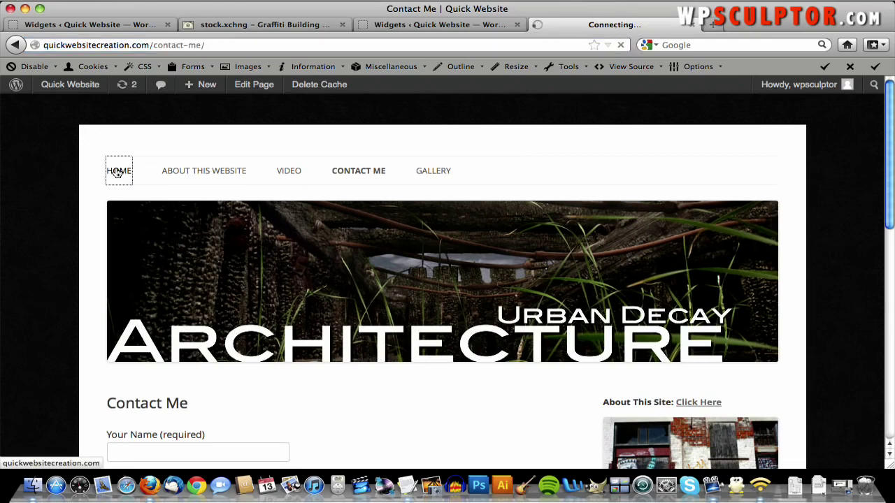
scroll(499, 218, down, 5)
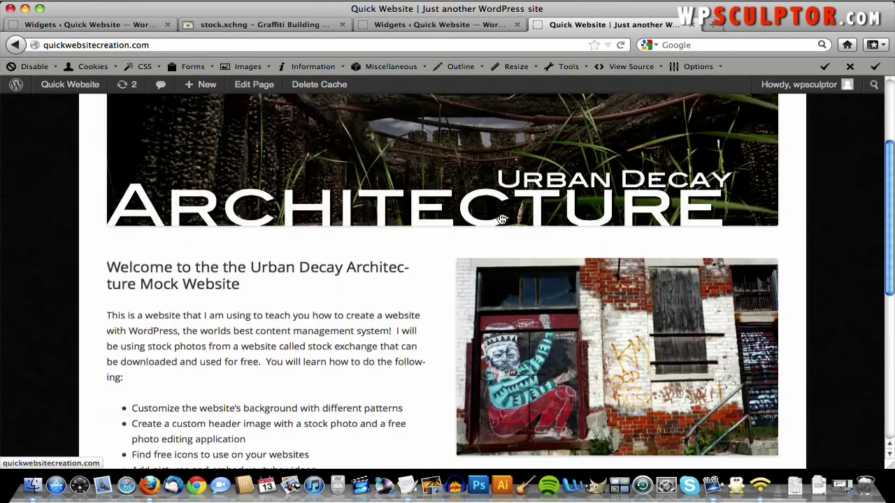
scroll(499, 218, down, 5)
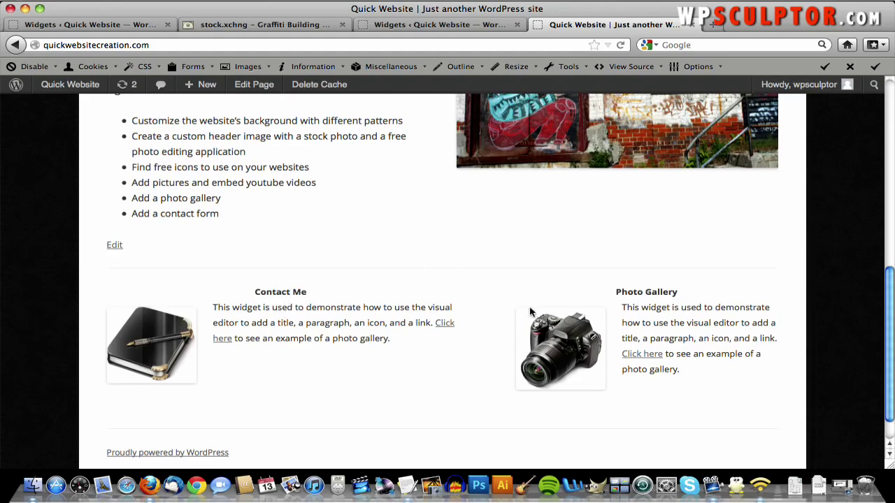
click(444, 329)
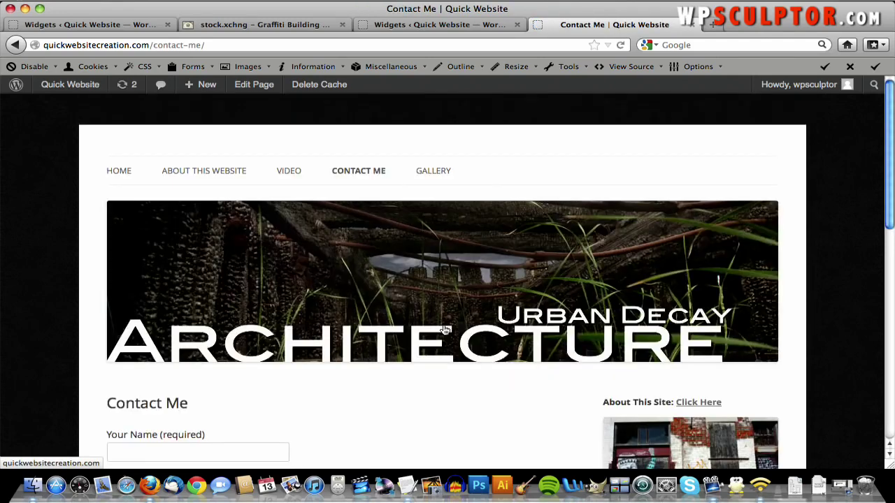
scroll(349, 186, down, 5)
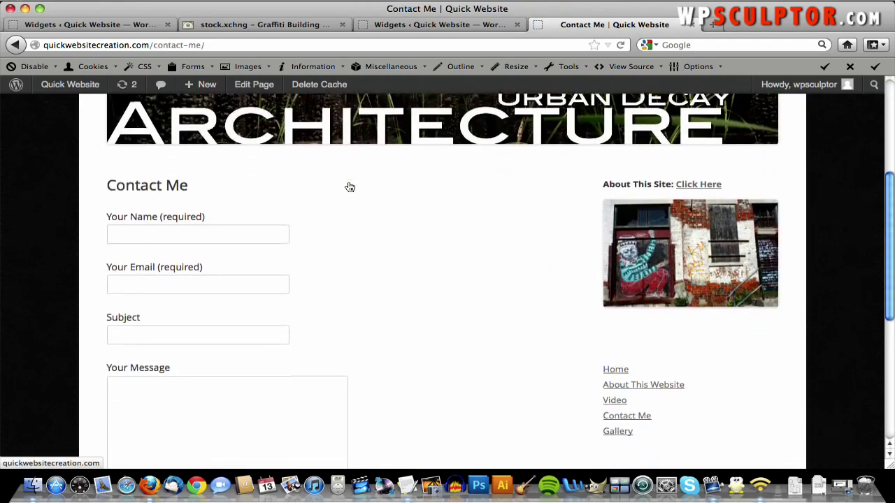
scroll(349, 187, up, 5)
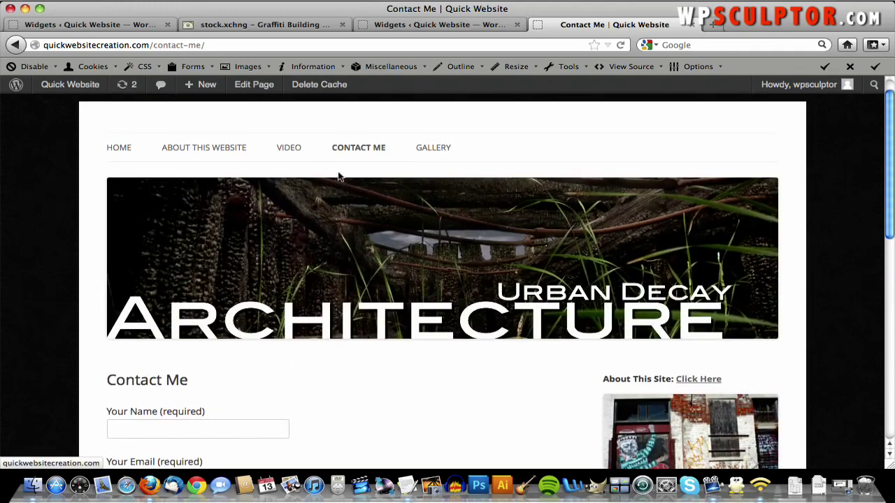
- Return home and confirm the Photo Gallery widget's 'Click here' opens the Gallery page
click(326, 237)
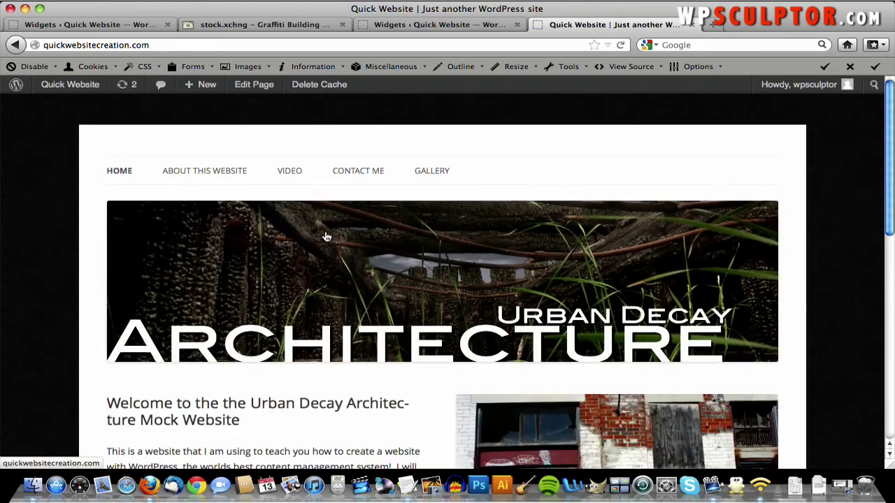
scroll(326, 237, down, 10)
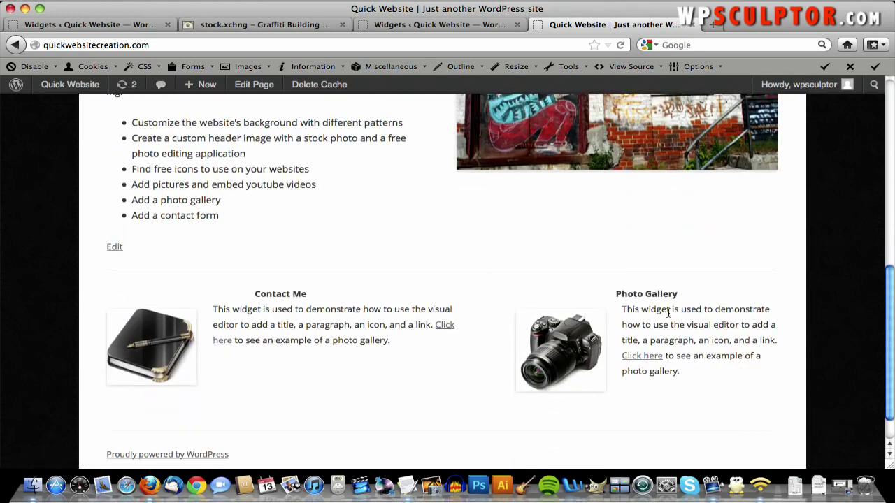
click(653, 359)
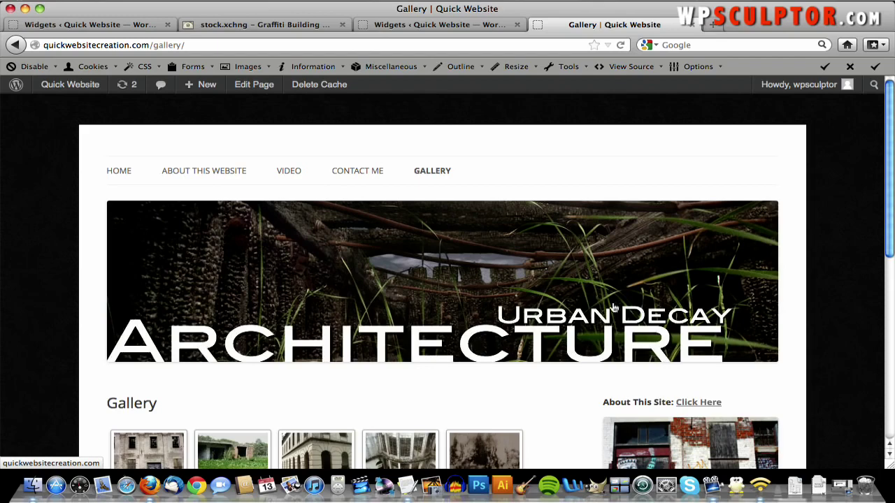
scroll(609, 298, down, 10)
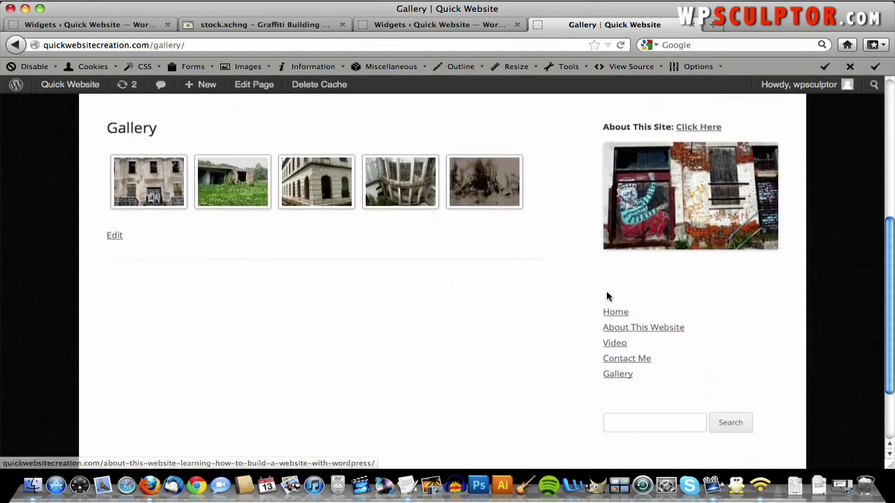
scroll(606, 296, up, 10)
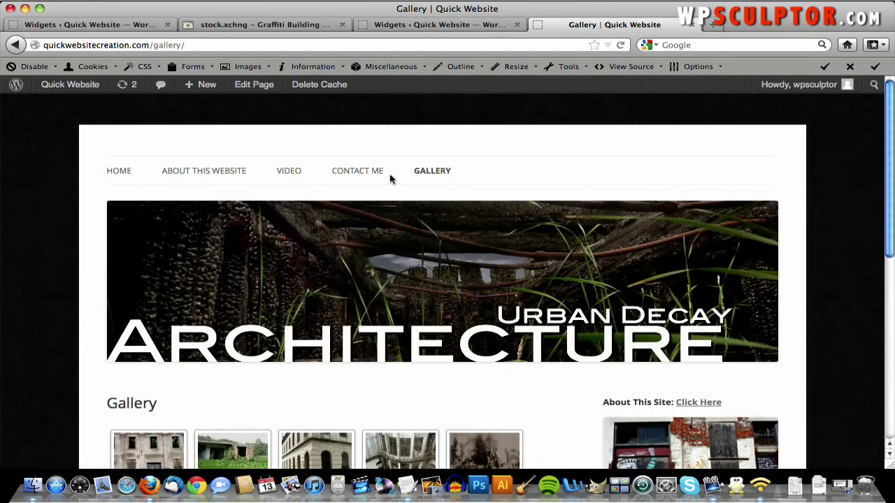